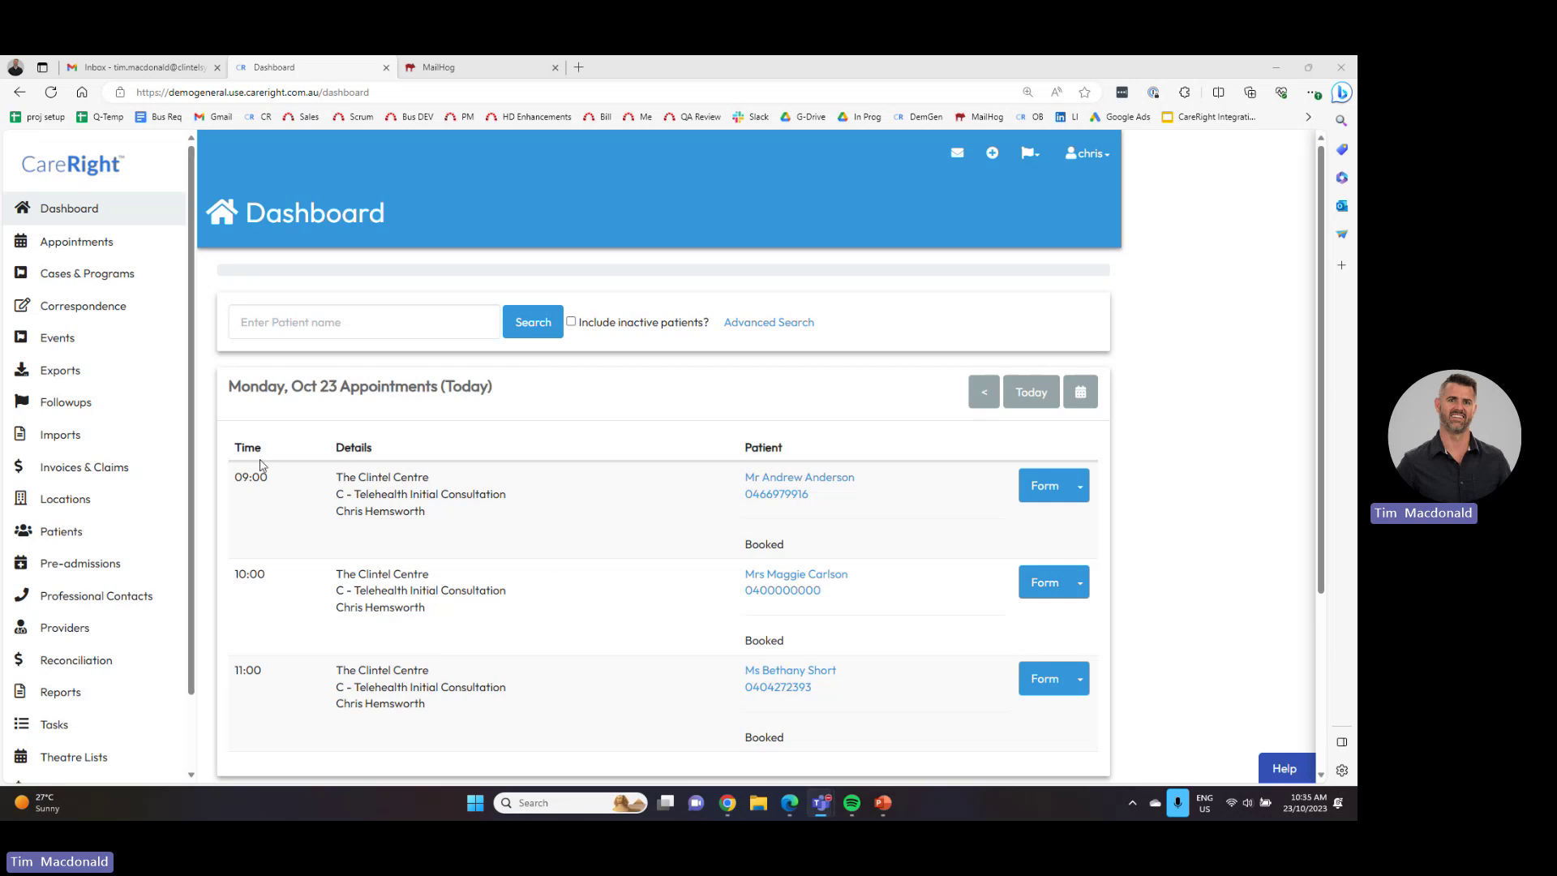
- Open The Clintel Centre's occupancy page from the Locations list
scroll(619, 559, down, 5)
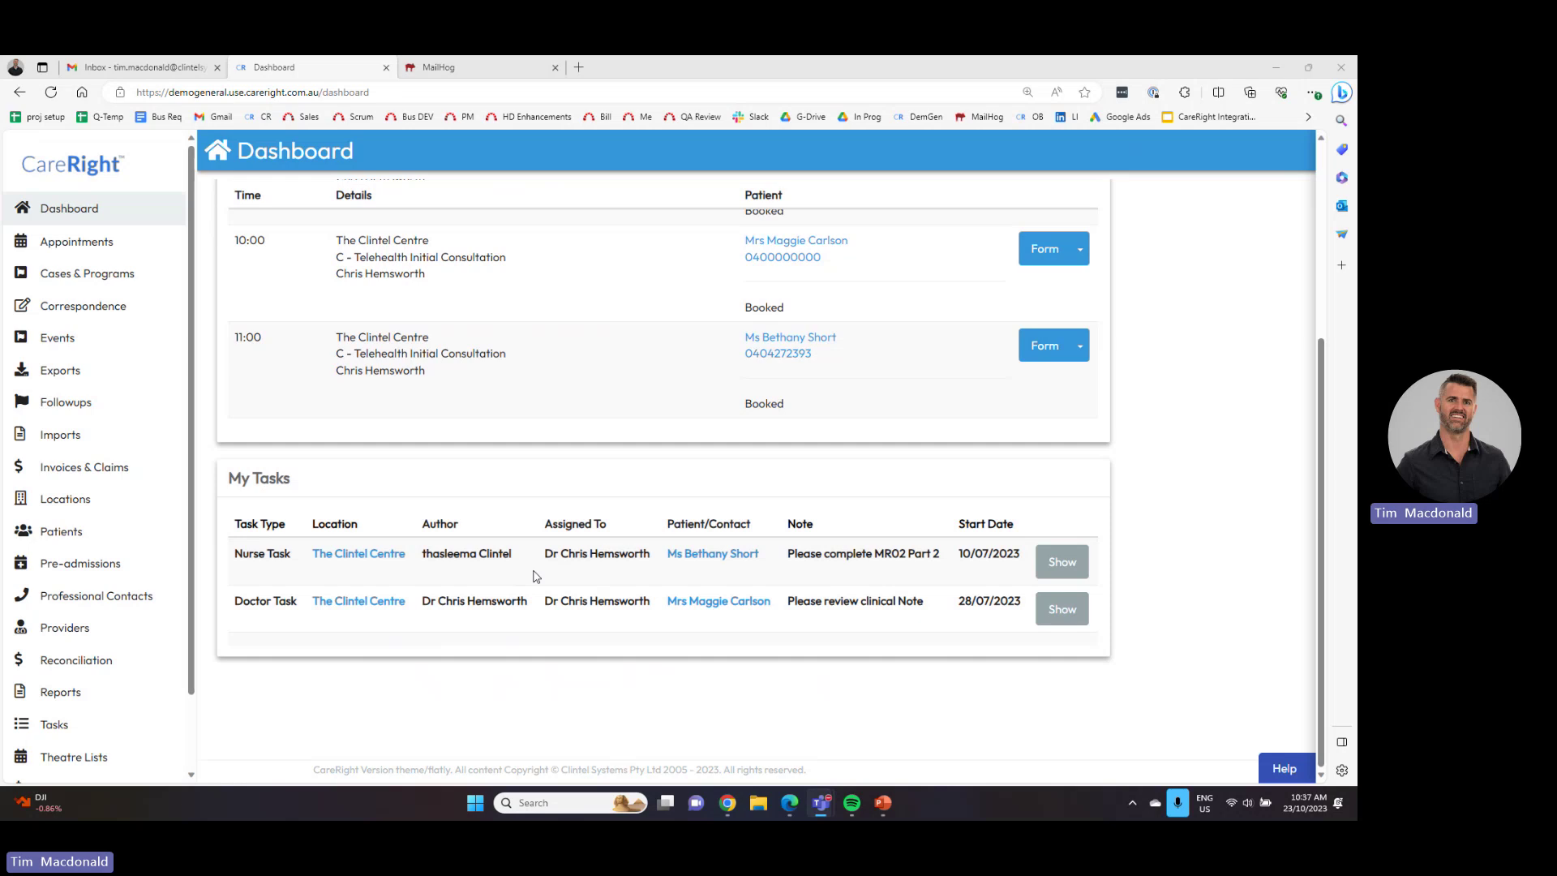
scroll(503, 519, up, 5)
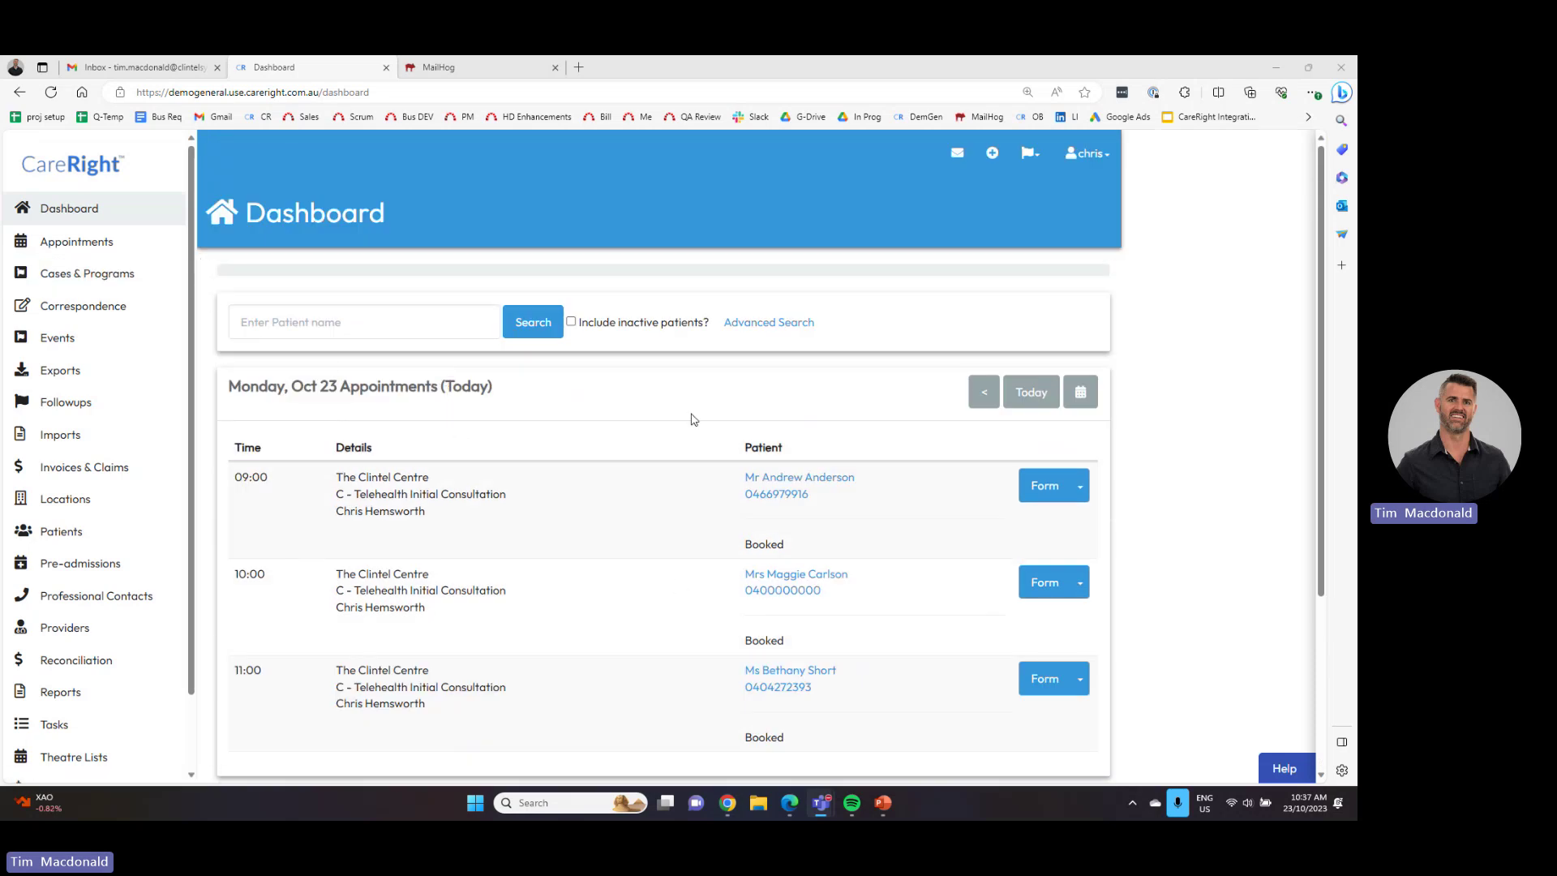
scroll(100, 372, down, 2)
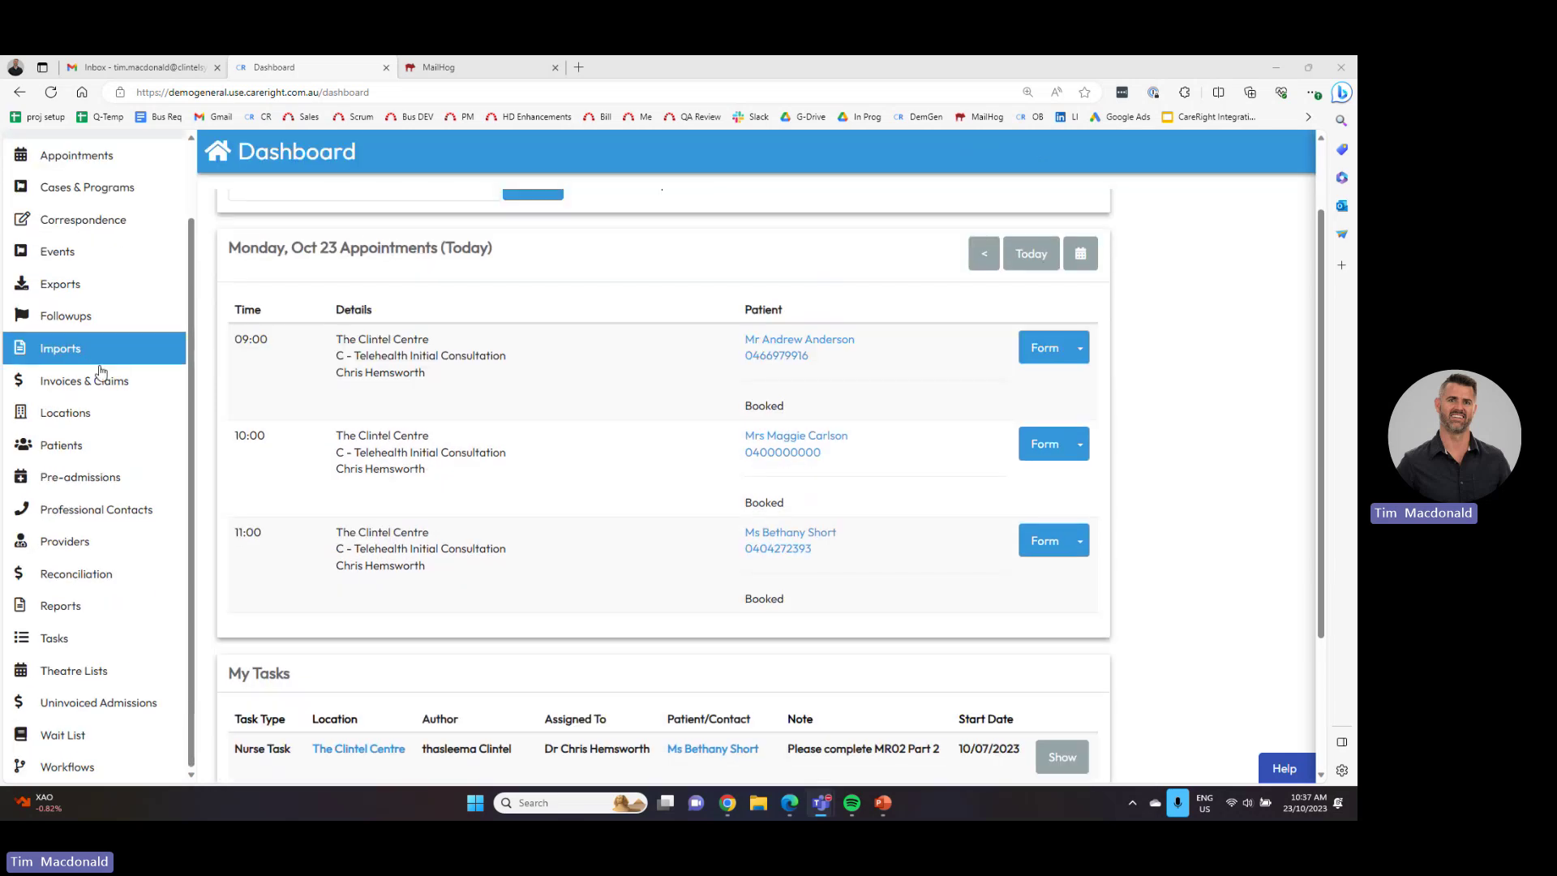
scroll(112, 681, up, 3)
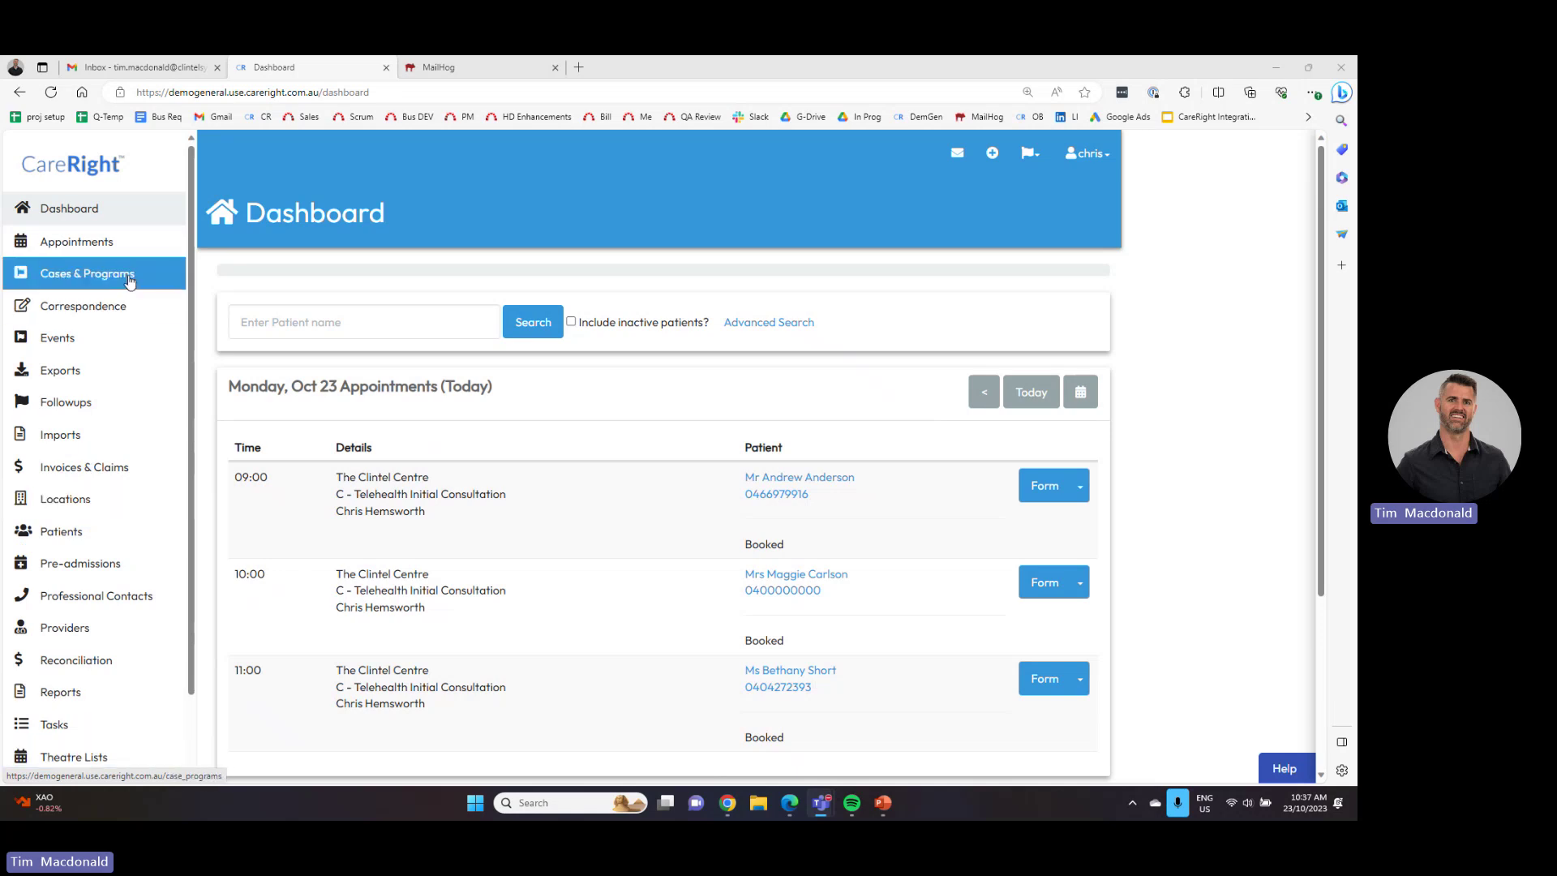
click(112, 506)
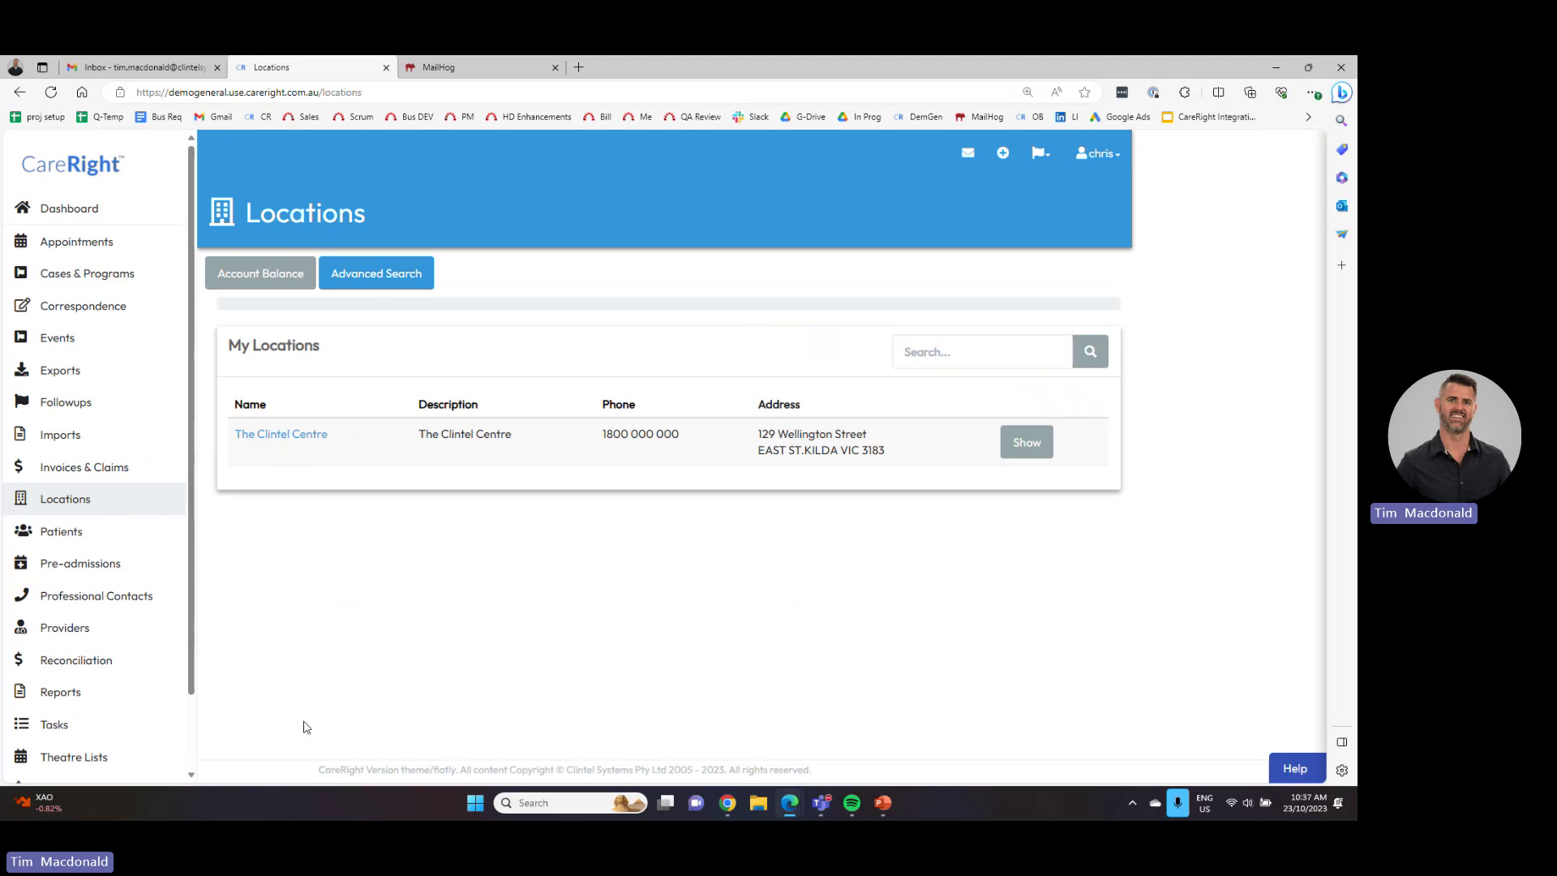
click(297, 442)
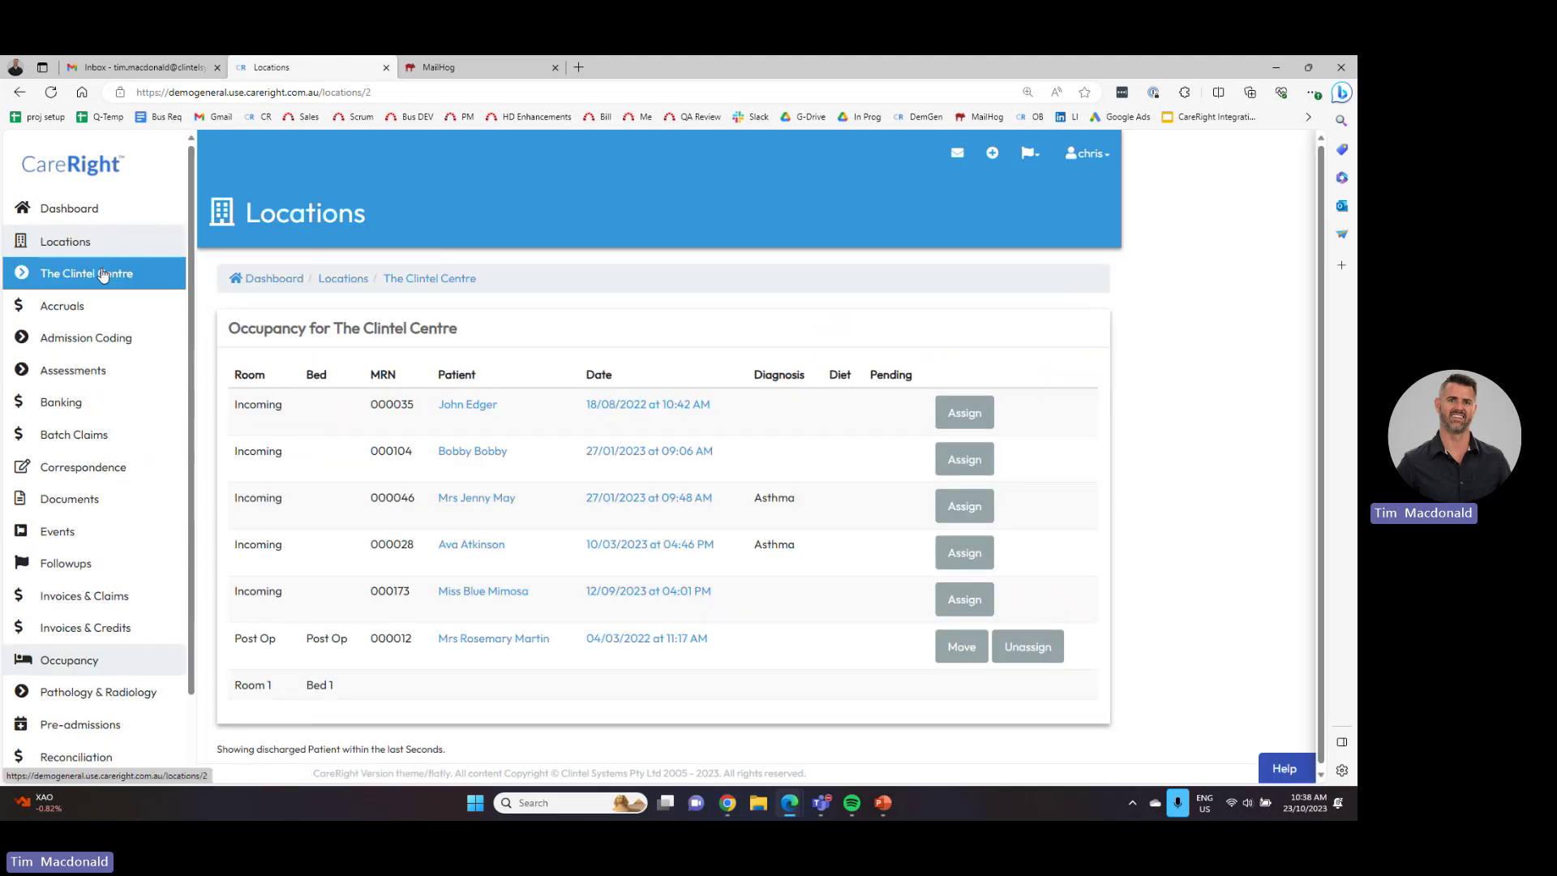
- Look through the centre's Accruals and Banking pages, then go to the Providers list
click(91, 308)
click(90, 410)
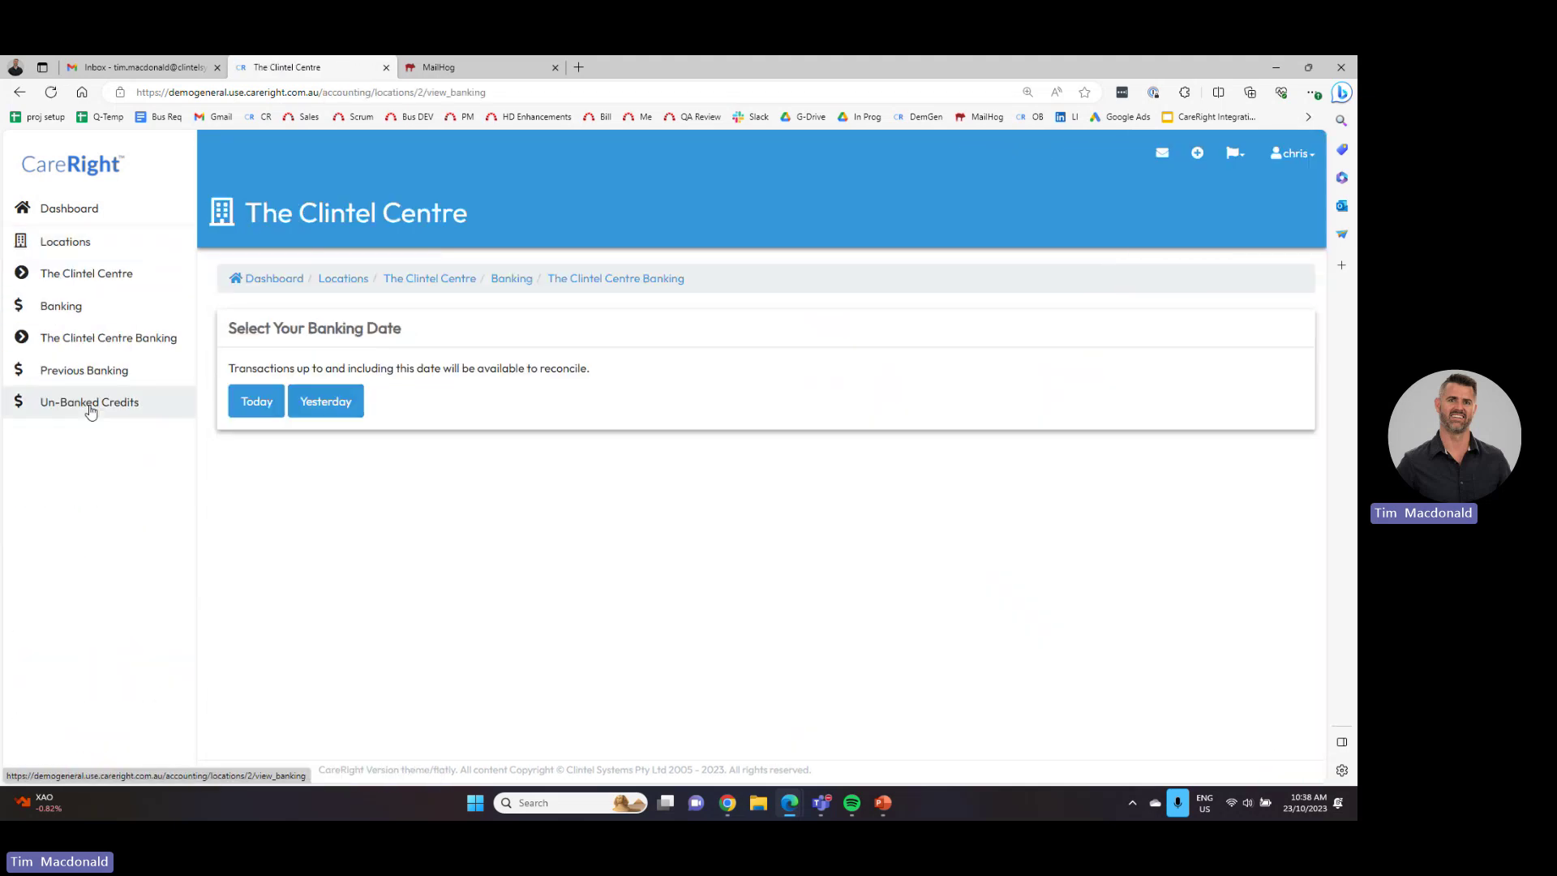
click(82, 243)
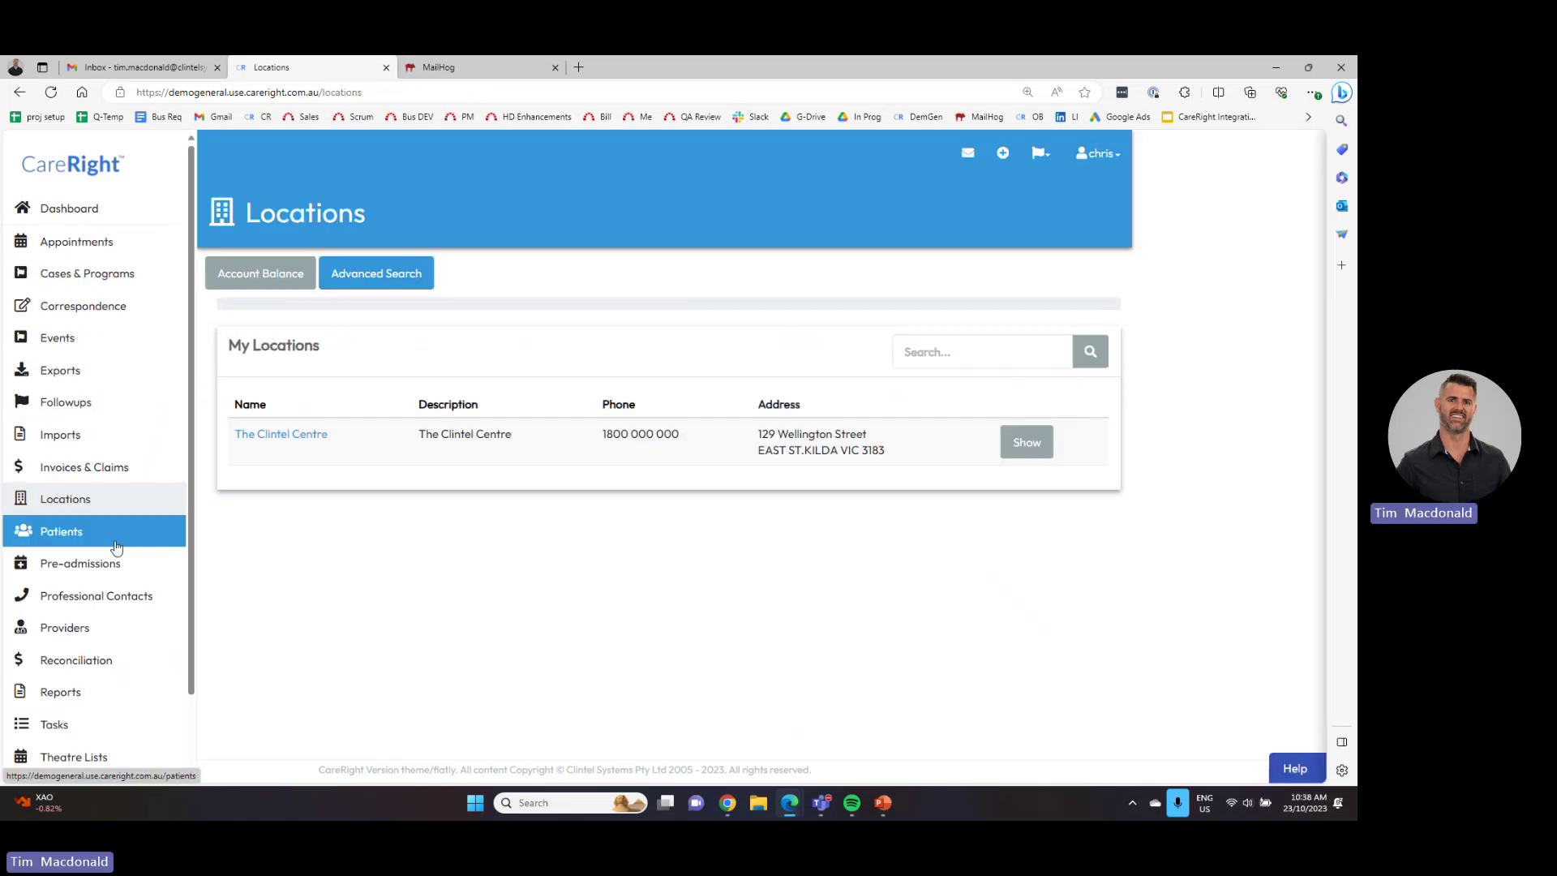
click(87, 639)
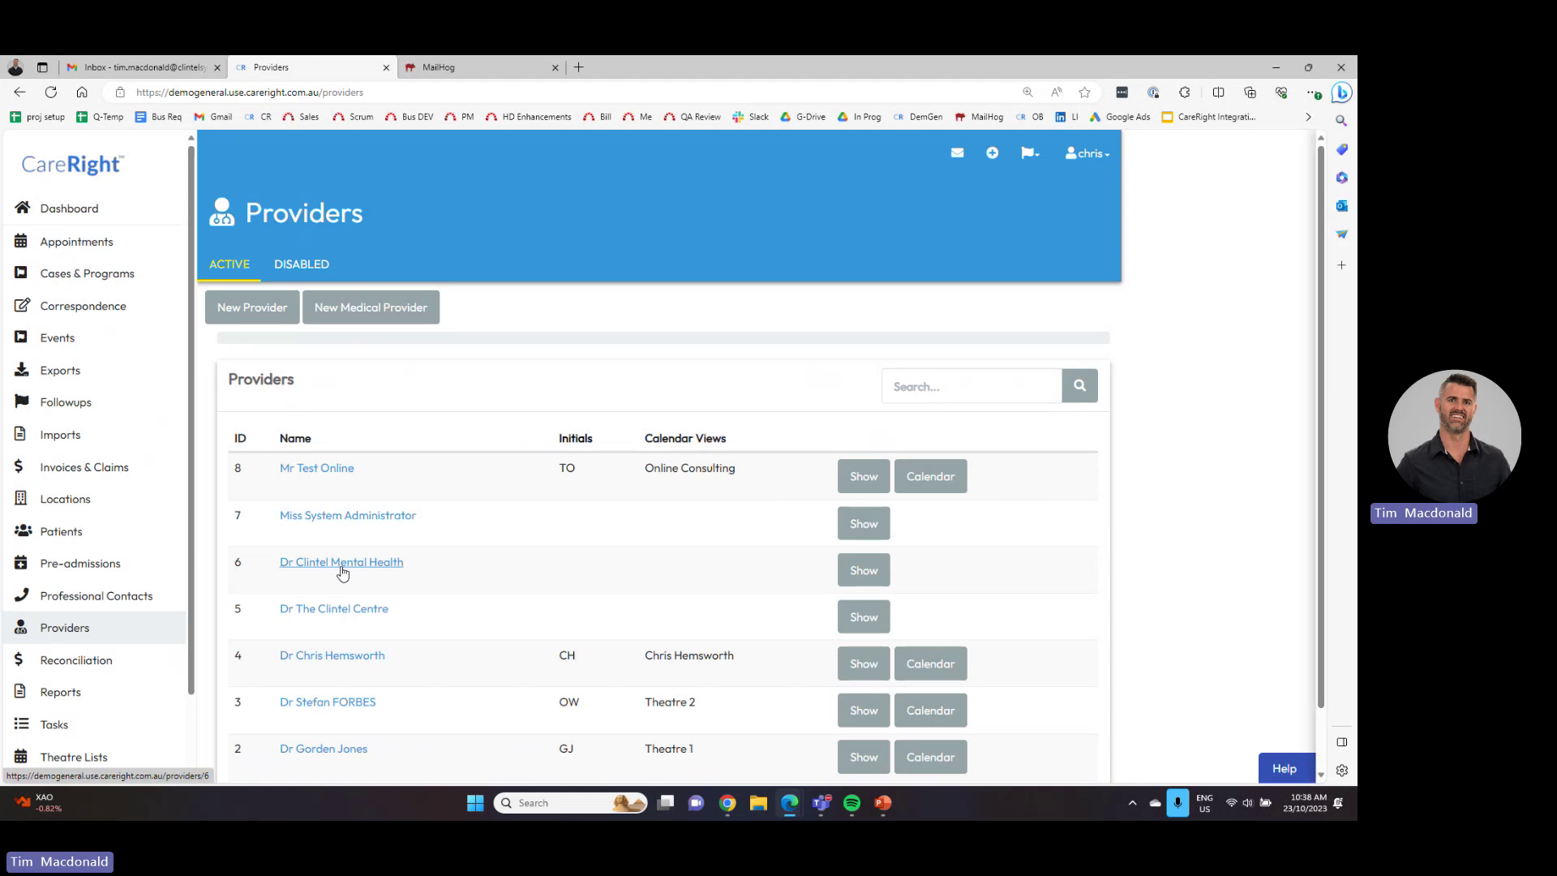
- Review the doctor's provider details down to Prescribing, then return to the Dashboard
click(347, 657)
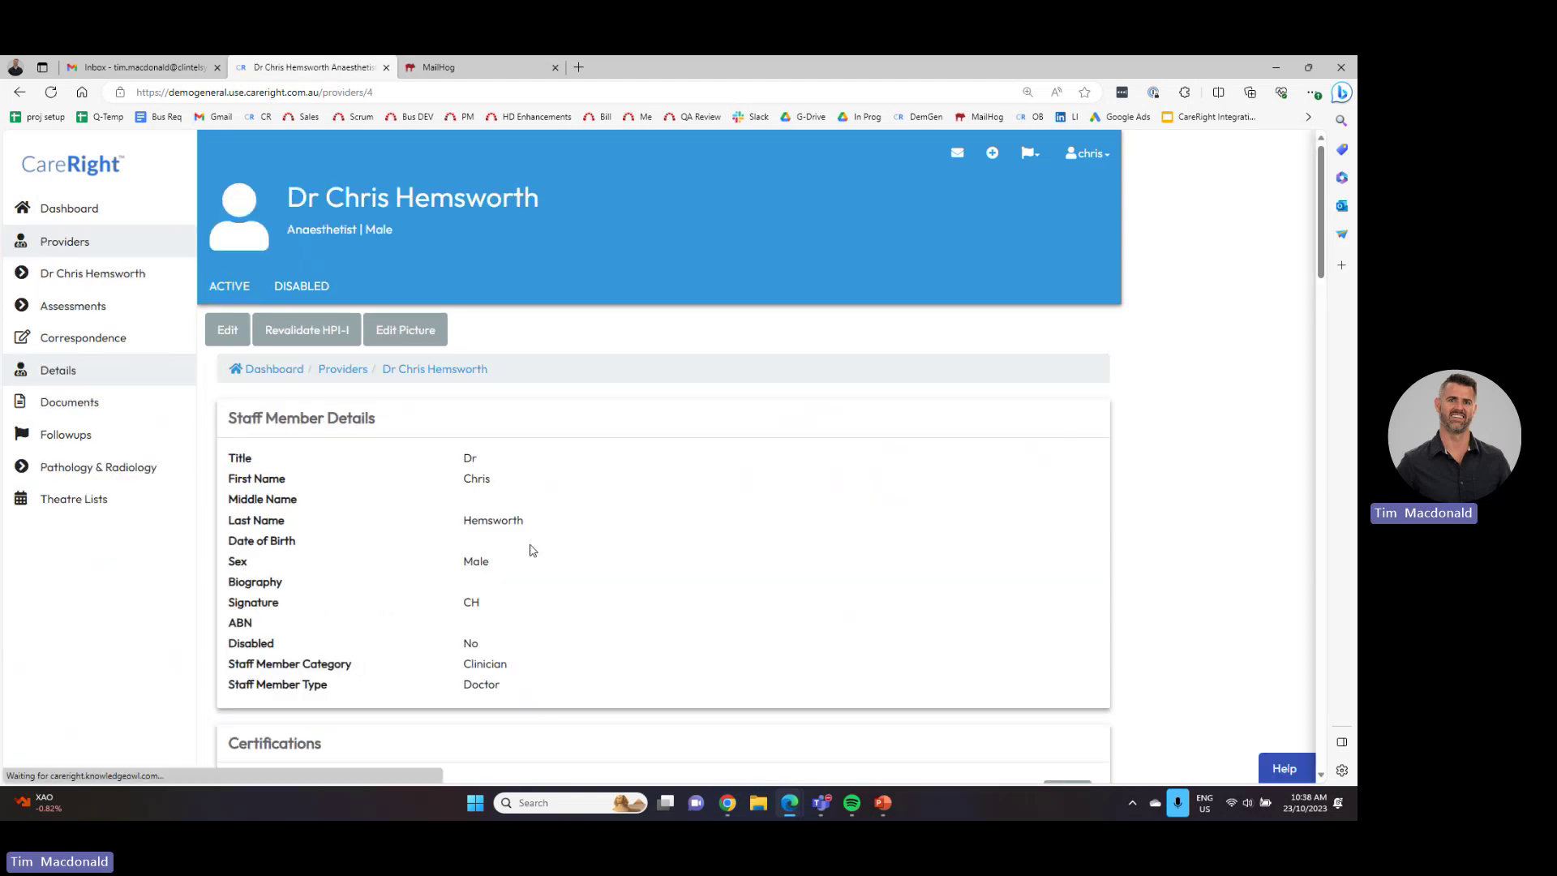
scroll(528, 545, down, 5)
scroll(536, 541, up, 5)
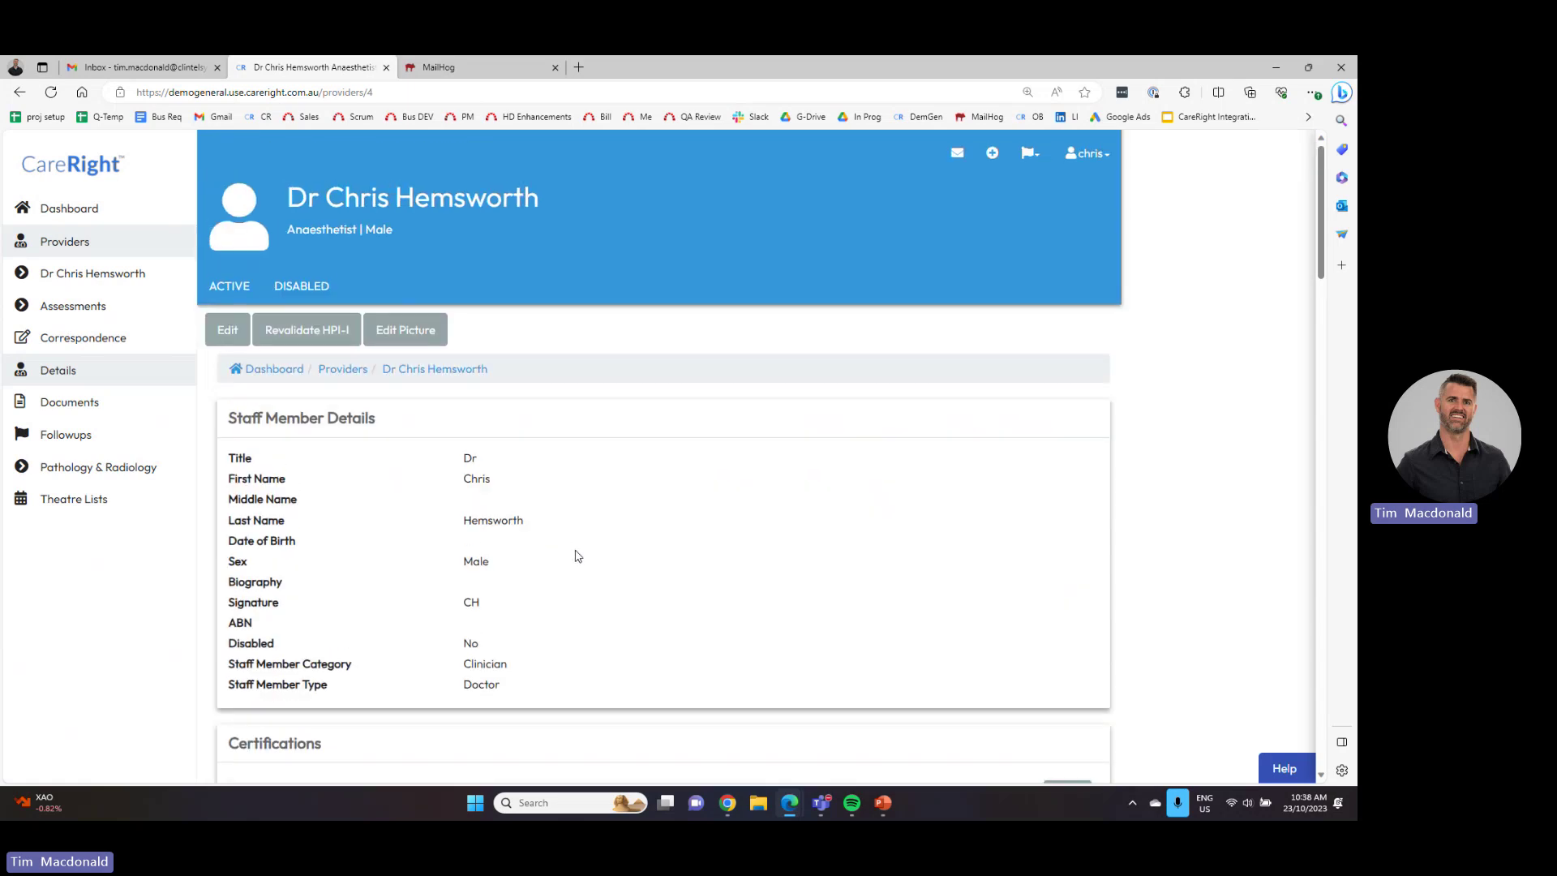
scroll(585, 569, down, 5)
scroll(594, 573, down, 8)
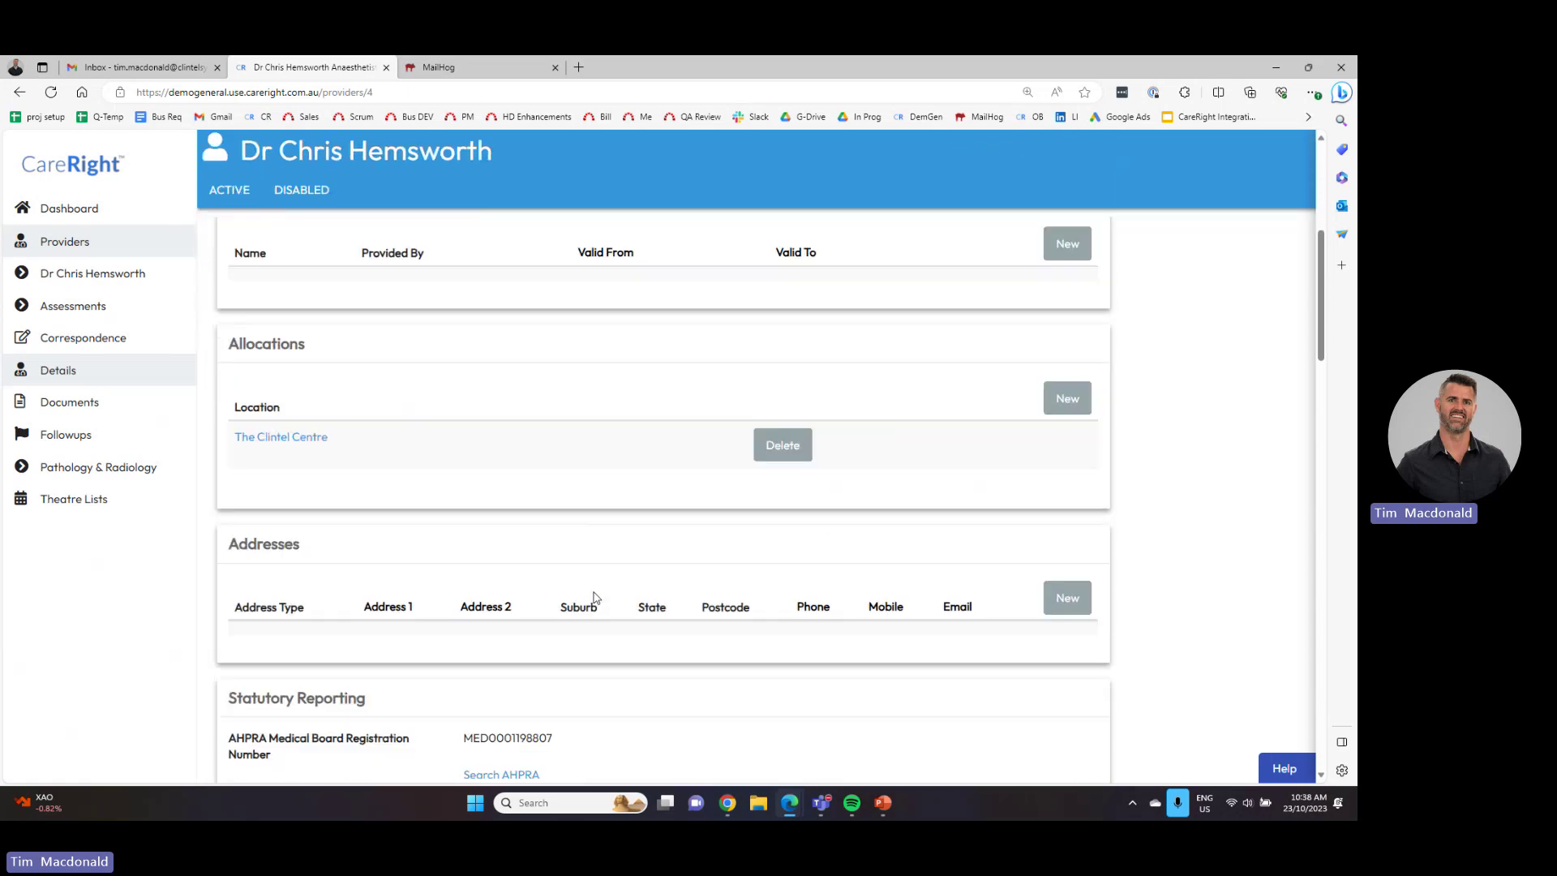
scroll(602, 612, down, 2)
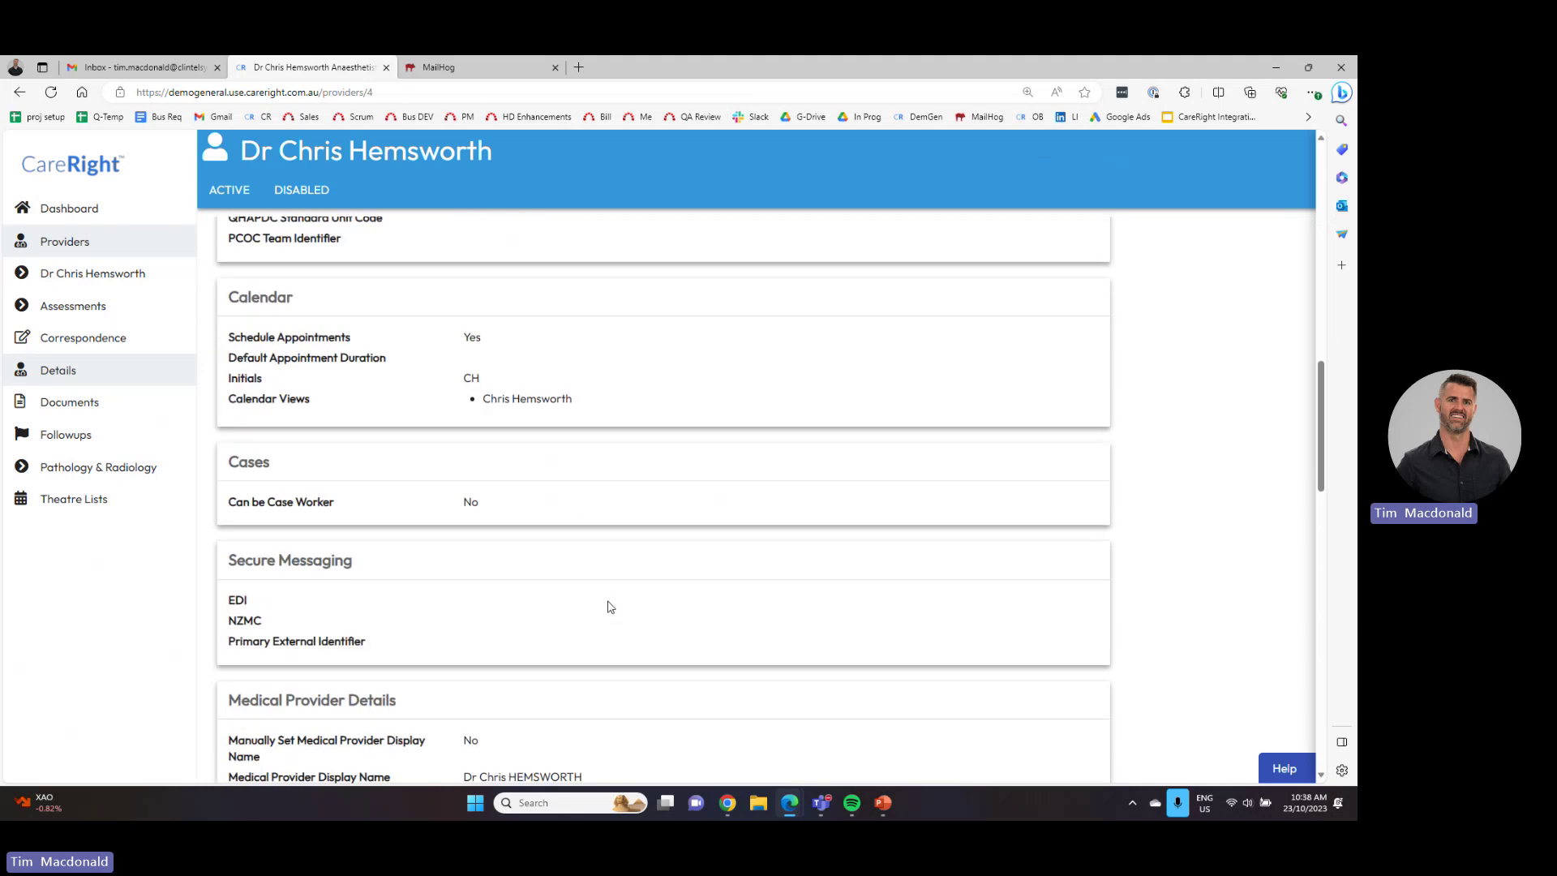
scroll(409, 523, down, 2)
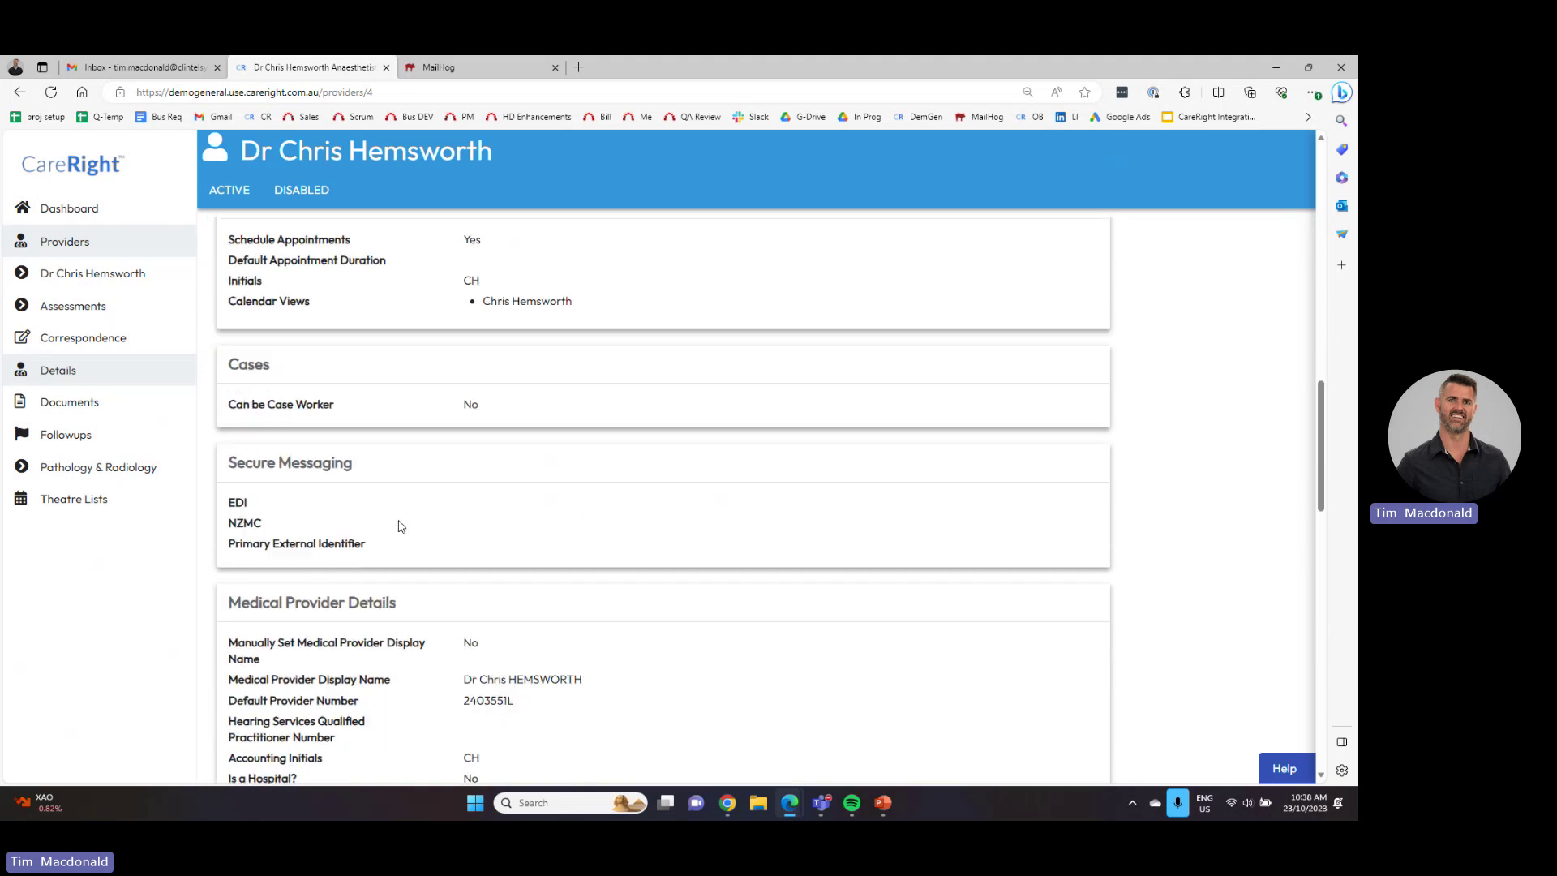
scroll(395, 527, down, 3)
scroll(395, 530, down, 8)
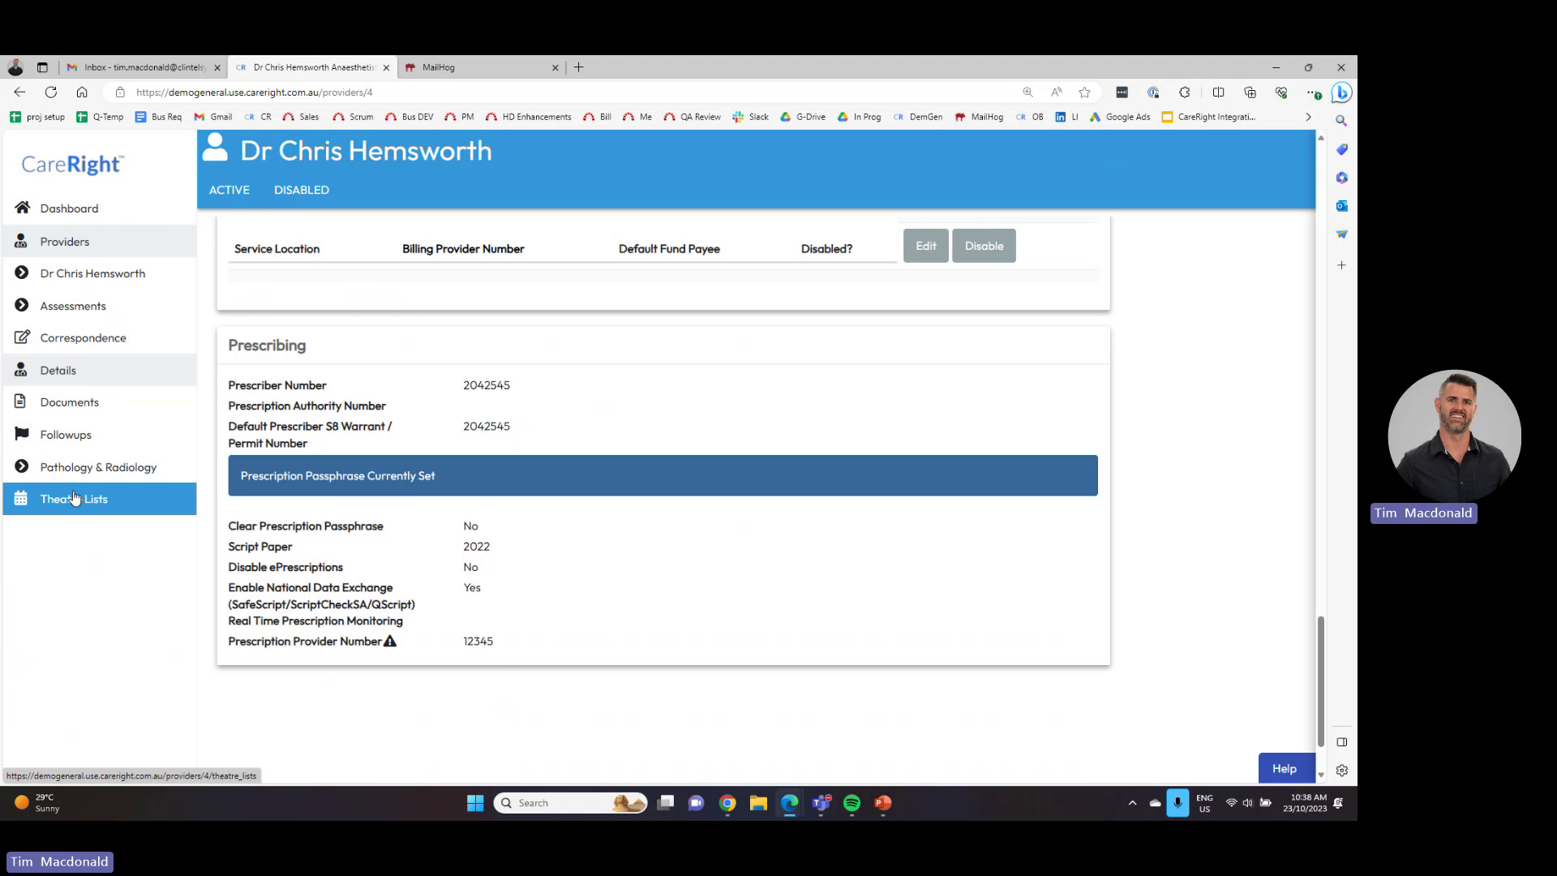
click(119, 219)
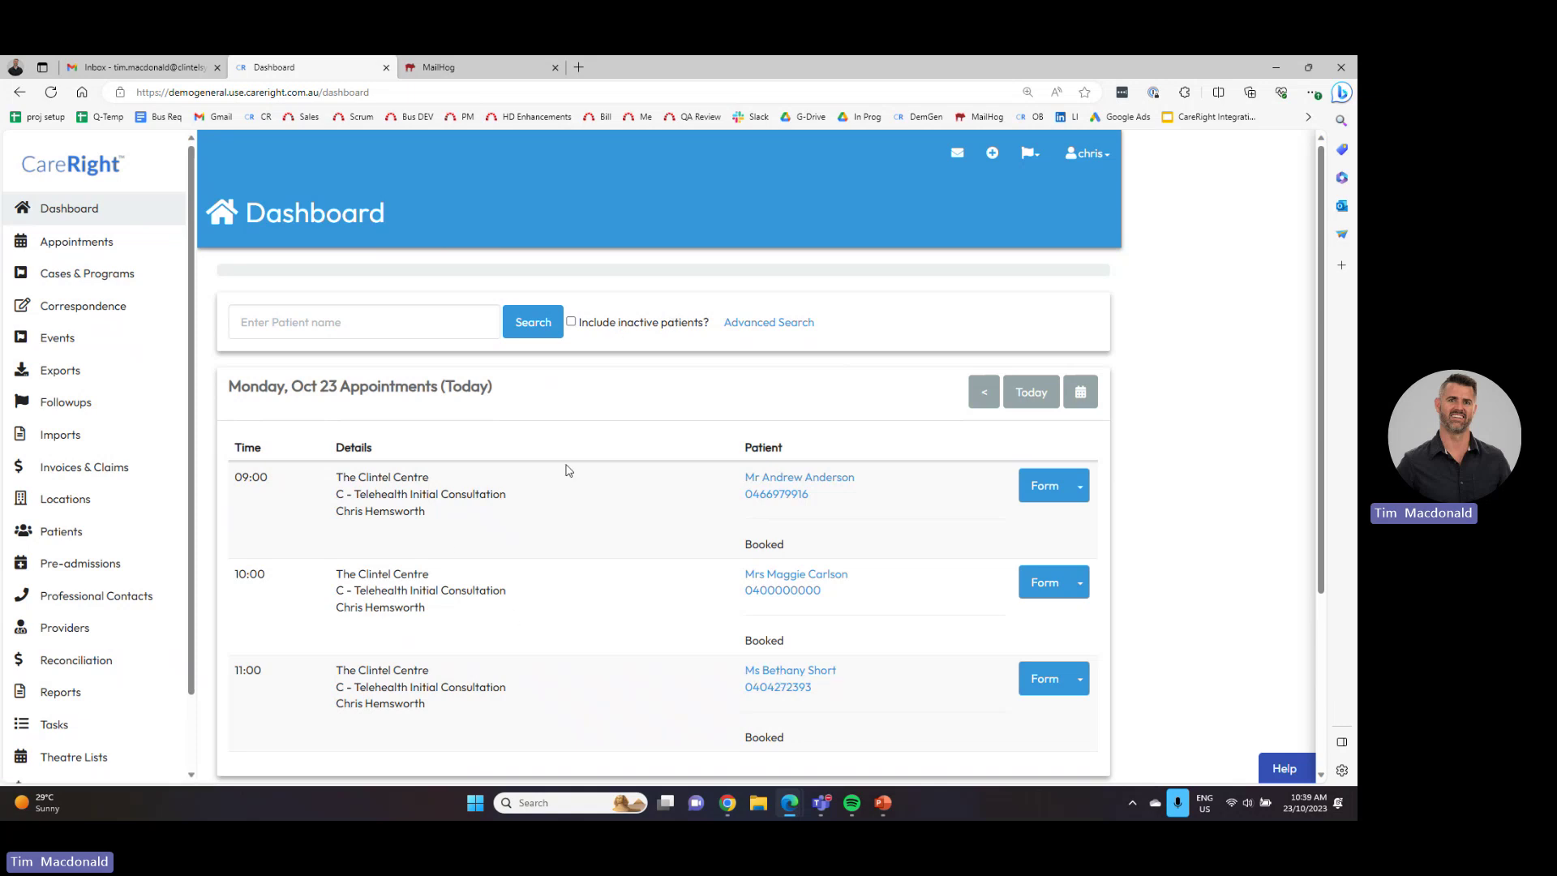
- Open the 11:00 patient's summary in a new browser tab and collapse its Identity section
right_click(772, 672)
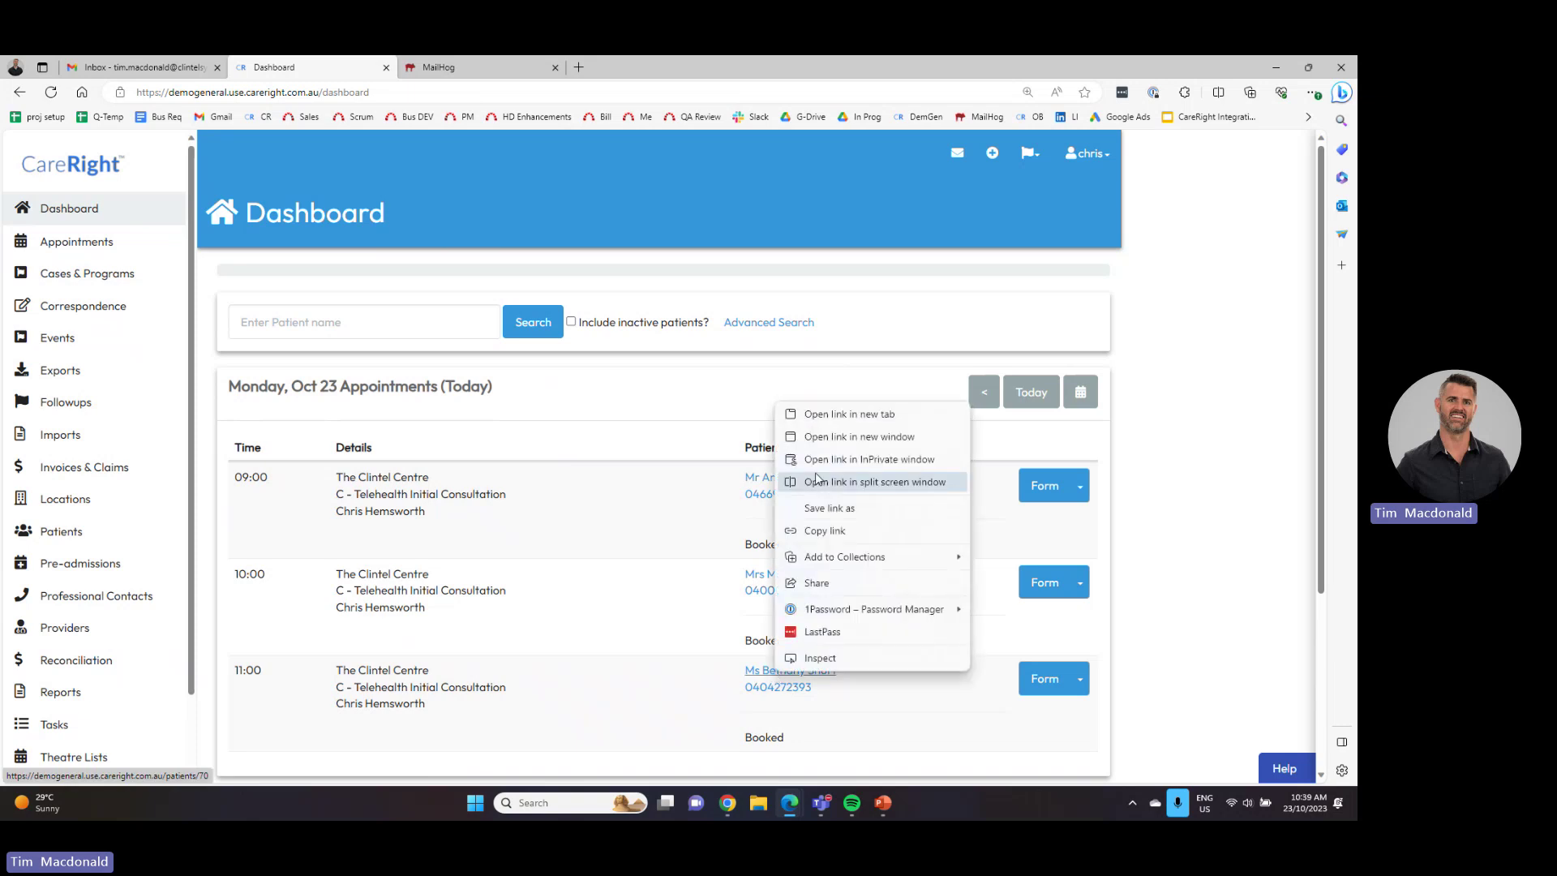
click(824, 417)
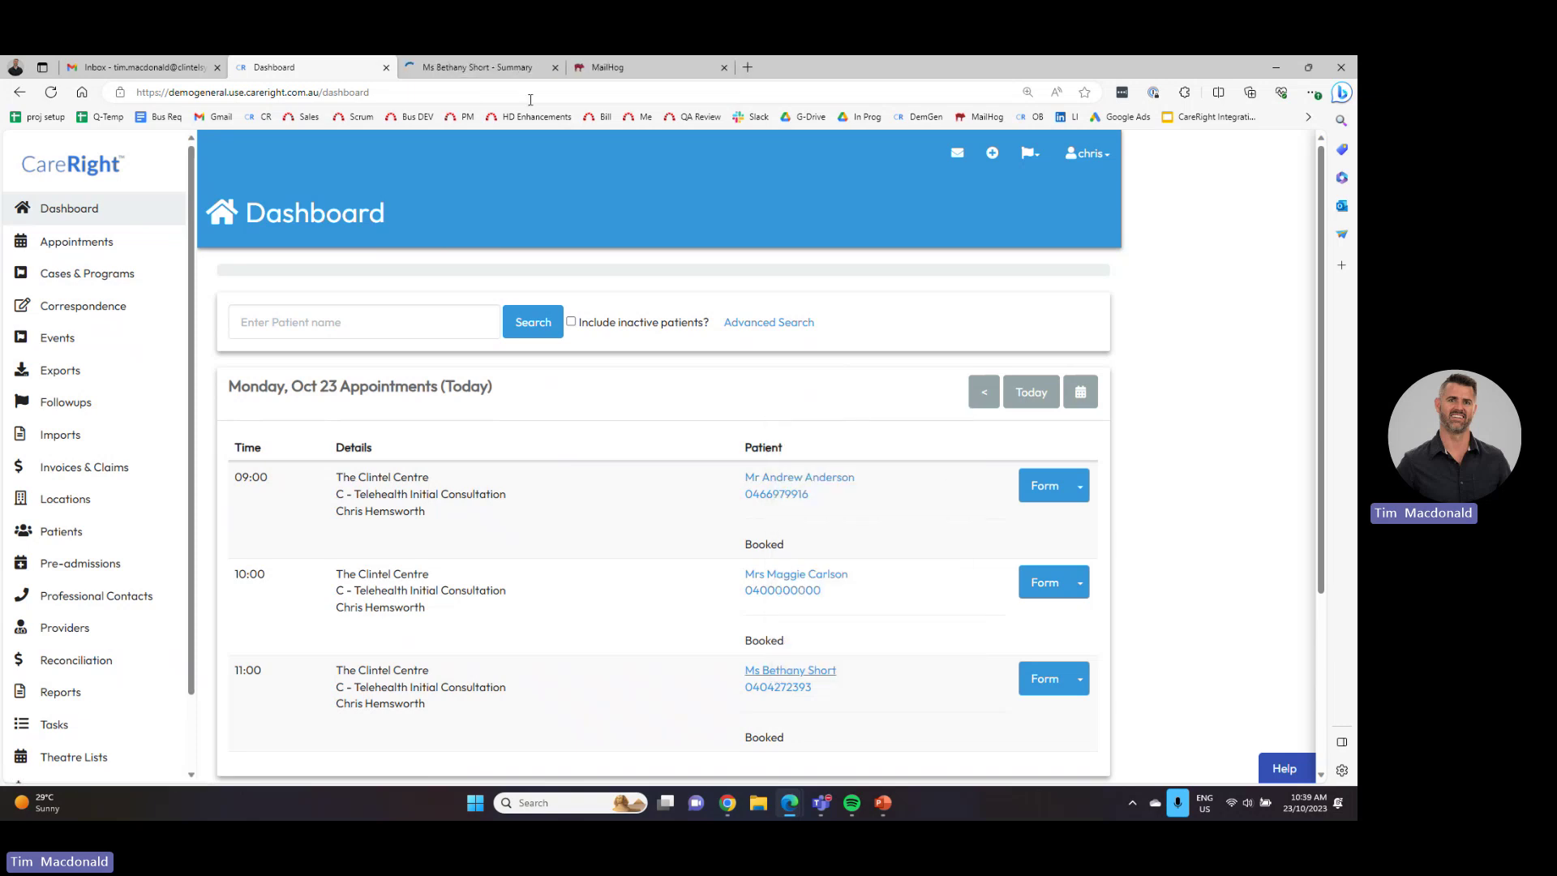
click(482, 67)
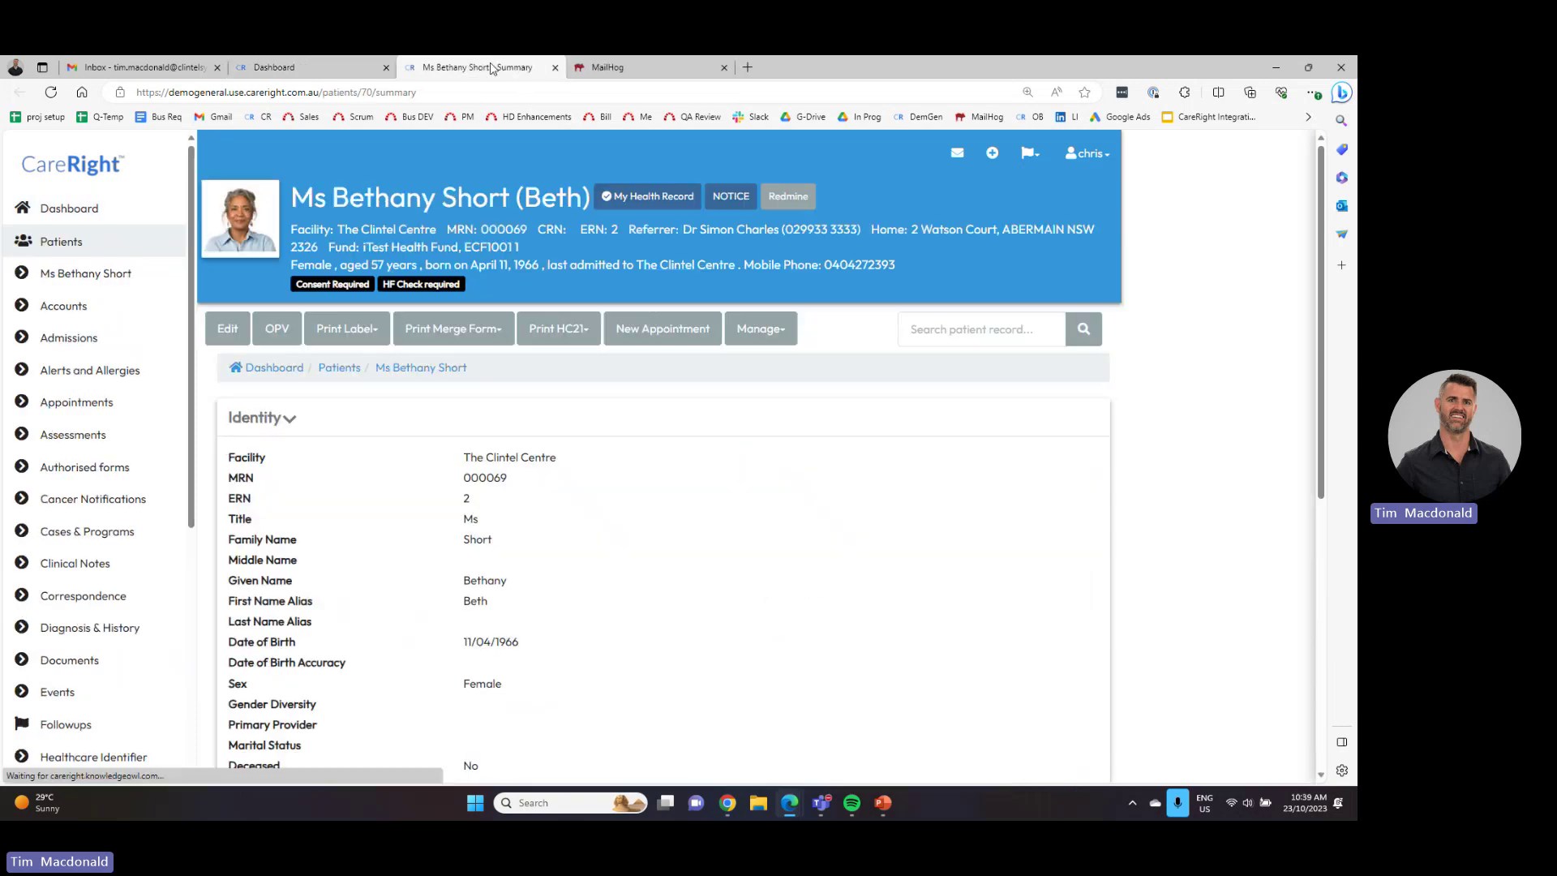
click(291, 421)
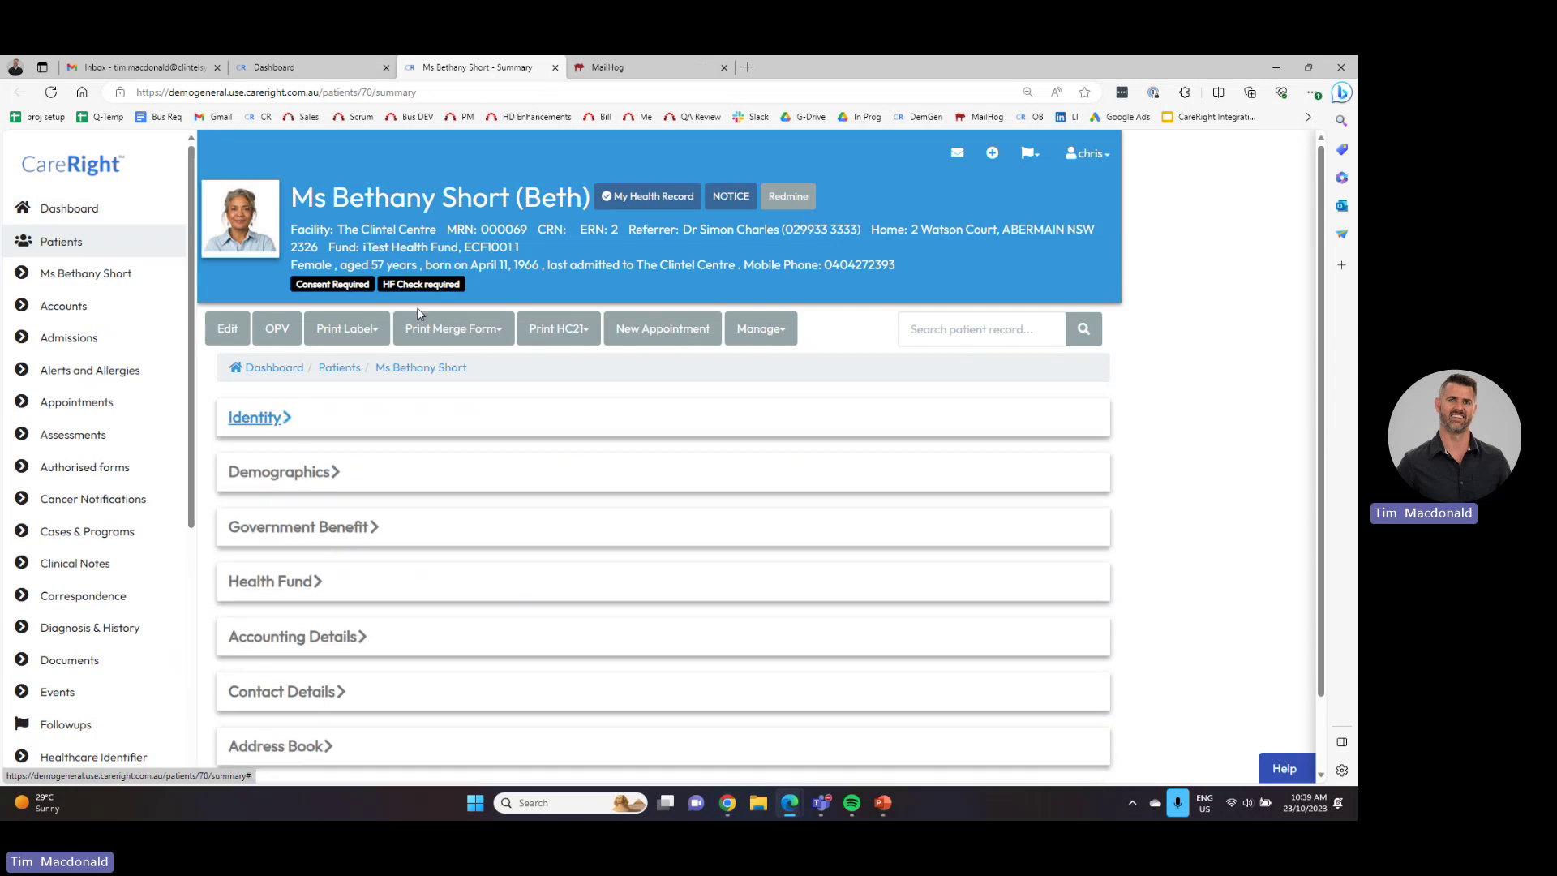
click(325, 62)
key(ctrl+Tab)
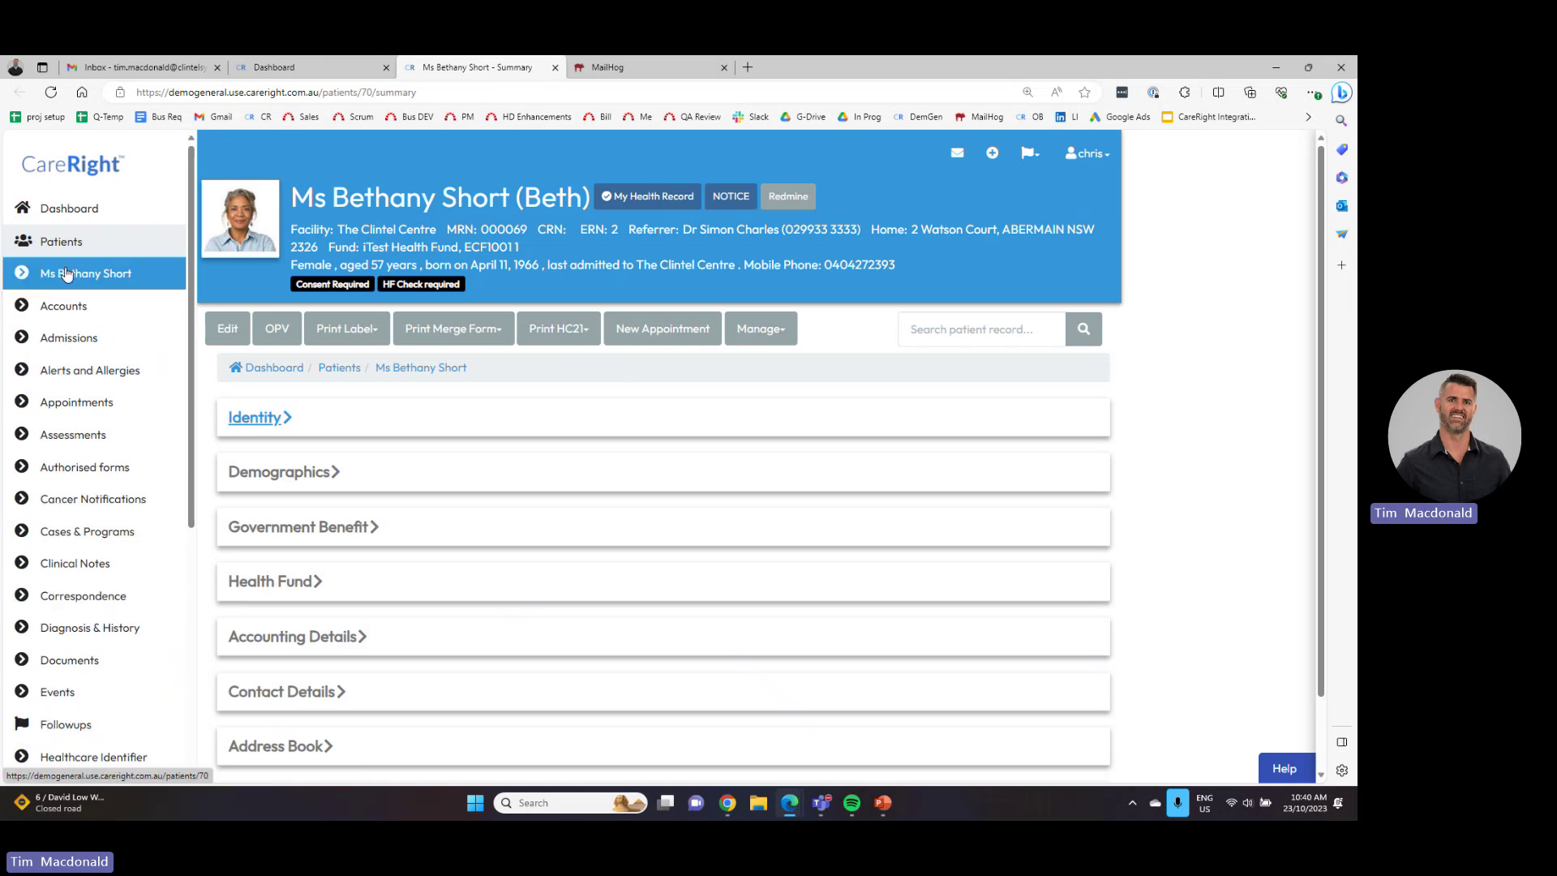
- Return to the Dashboard and briefly open and close the help panel
click(112, 211)
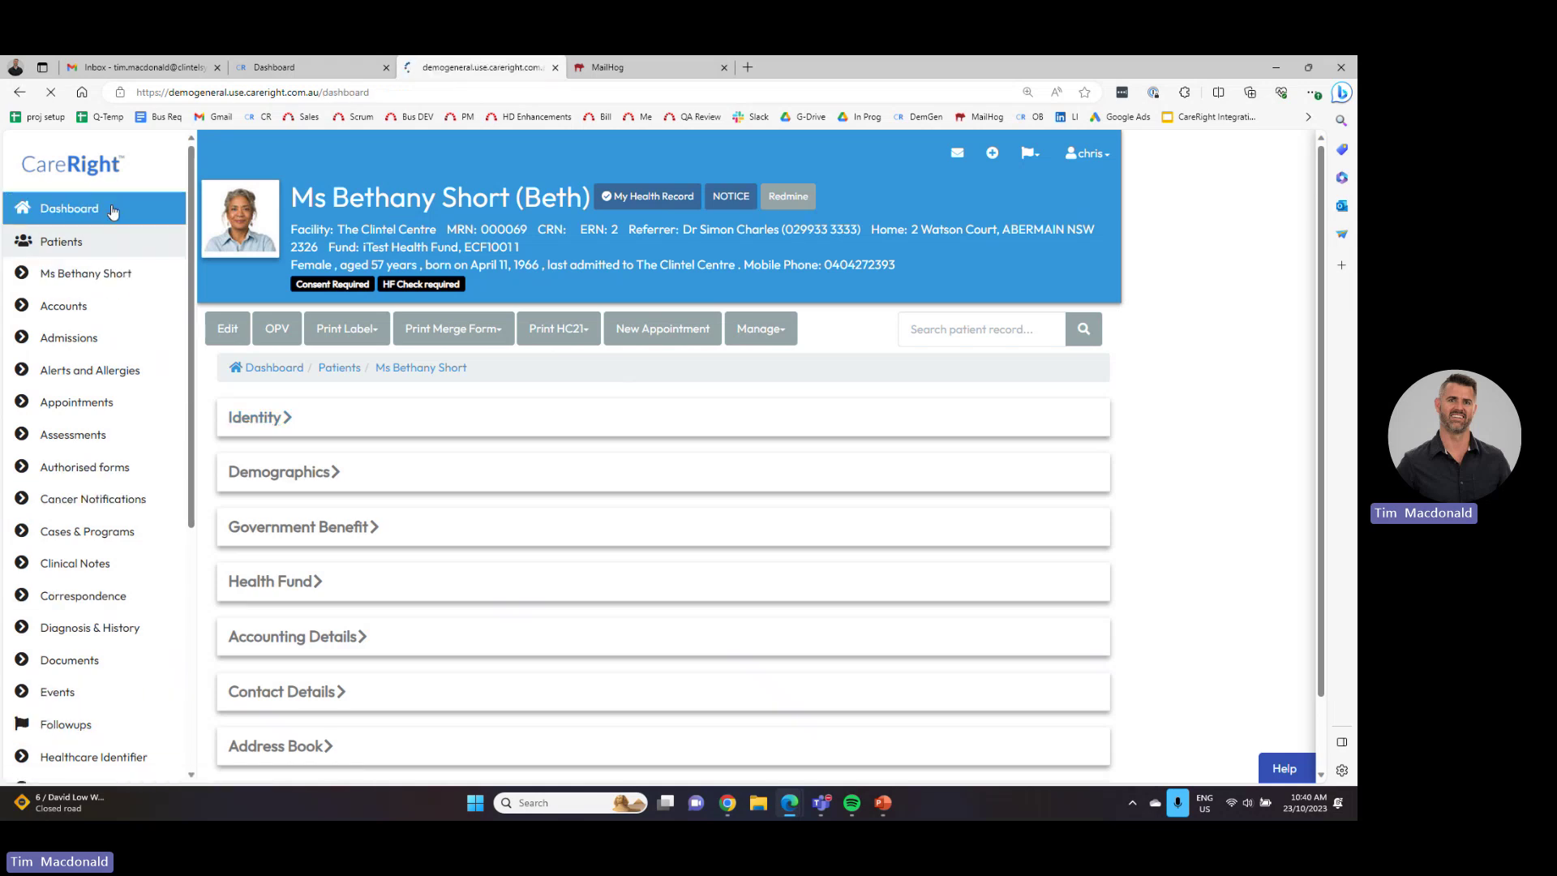
scroll(1285, 772, down, 3)
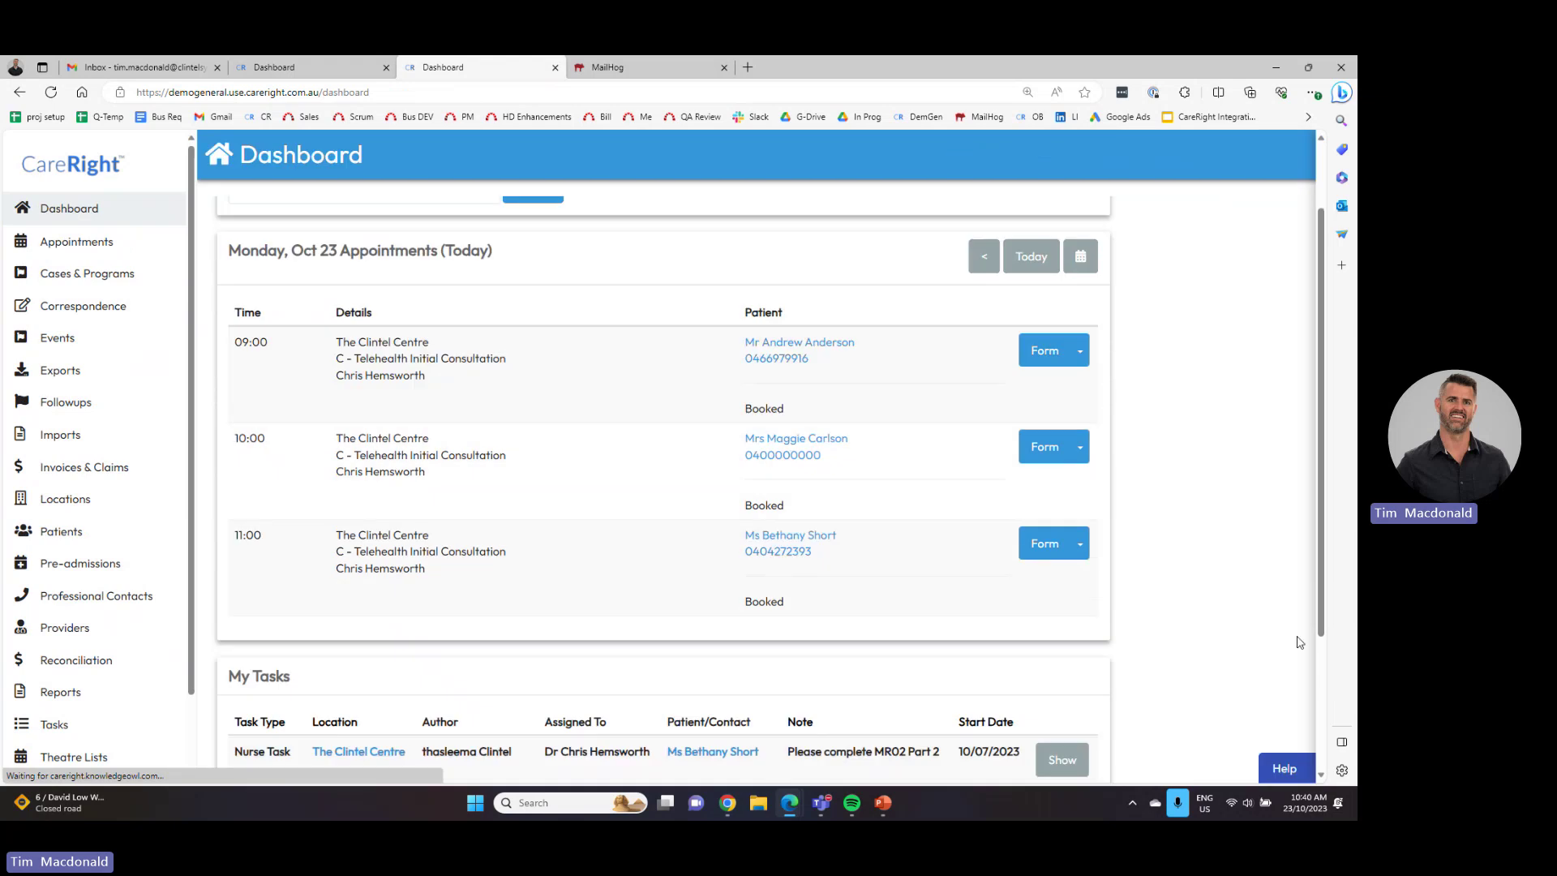
click(1274, 774)
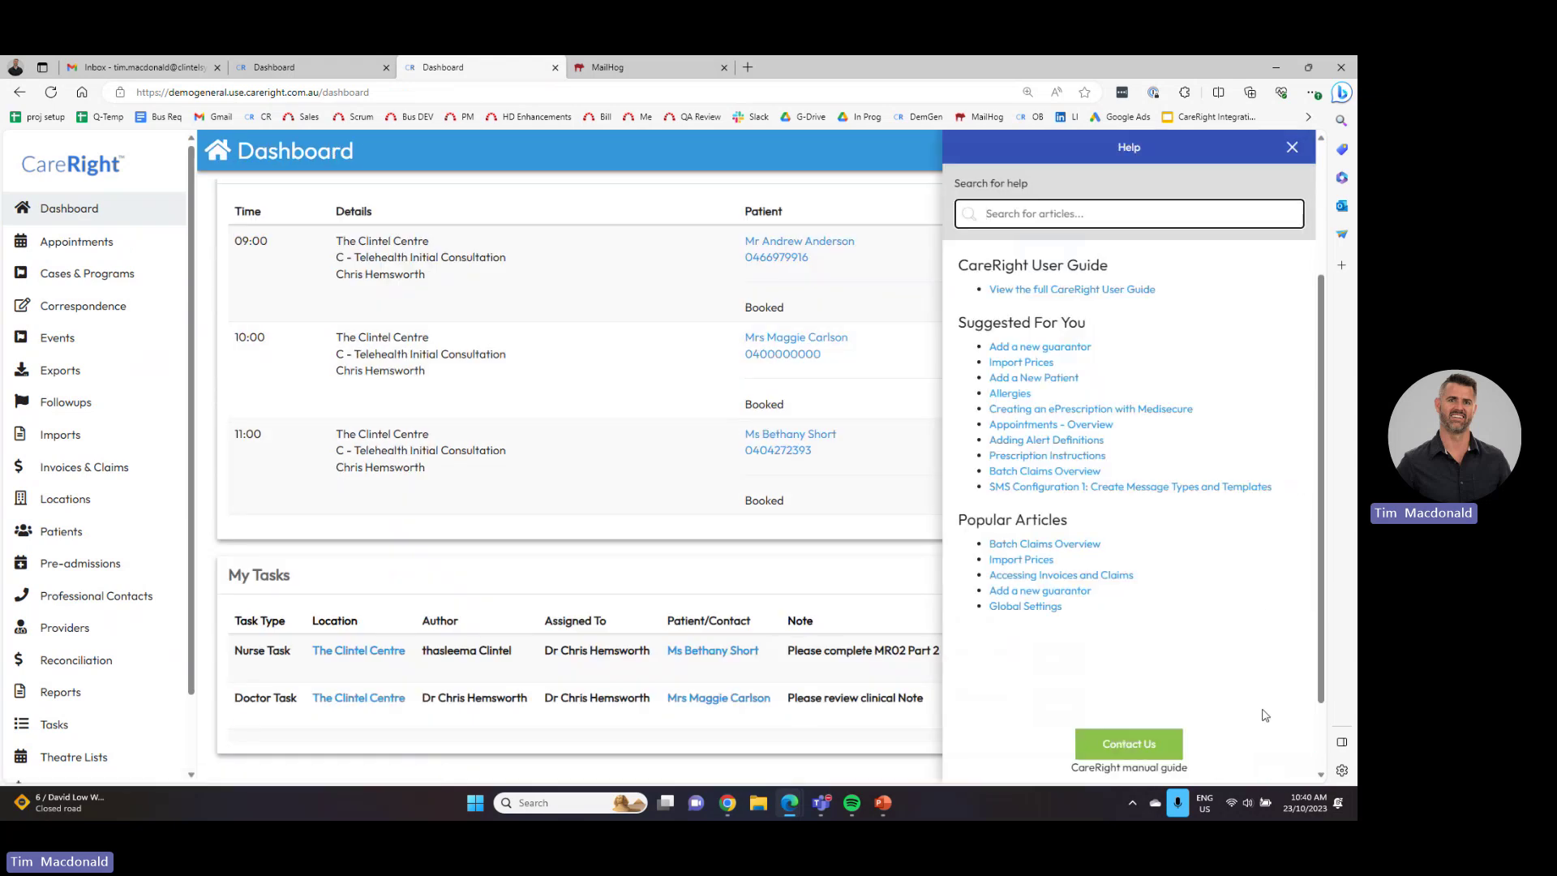
click(1291, 146)
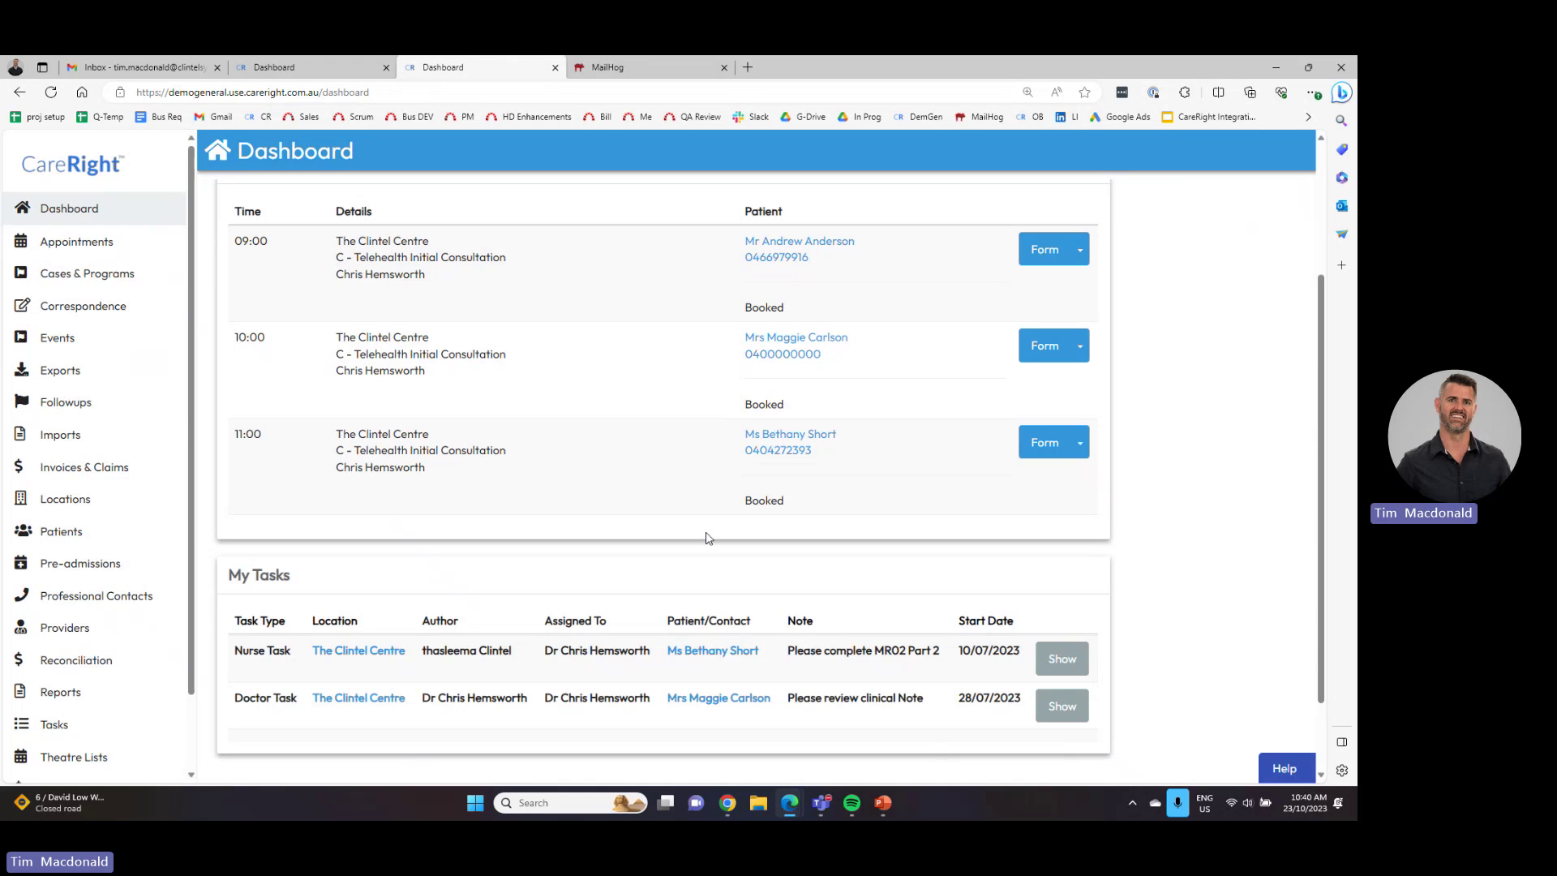
scroll(567, 517, up, 3)
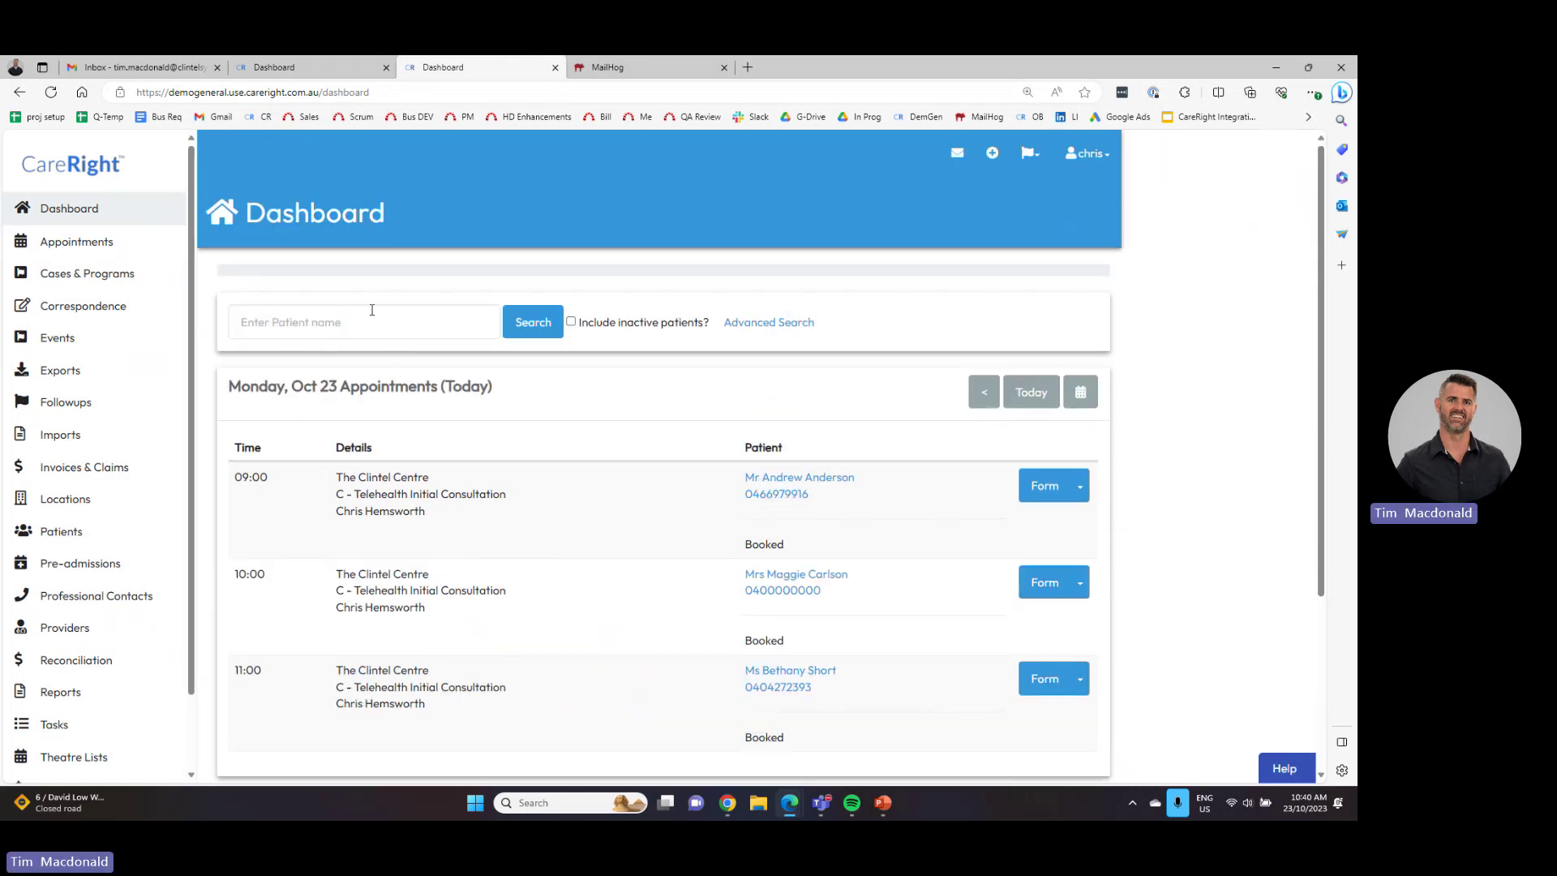
- Search for the patient by name, open their summary and collapse the Identity section
click(342, 322)
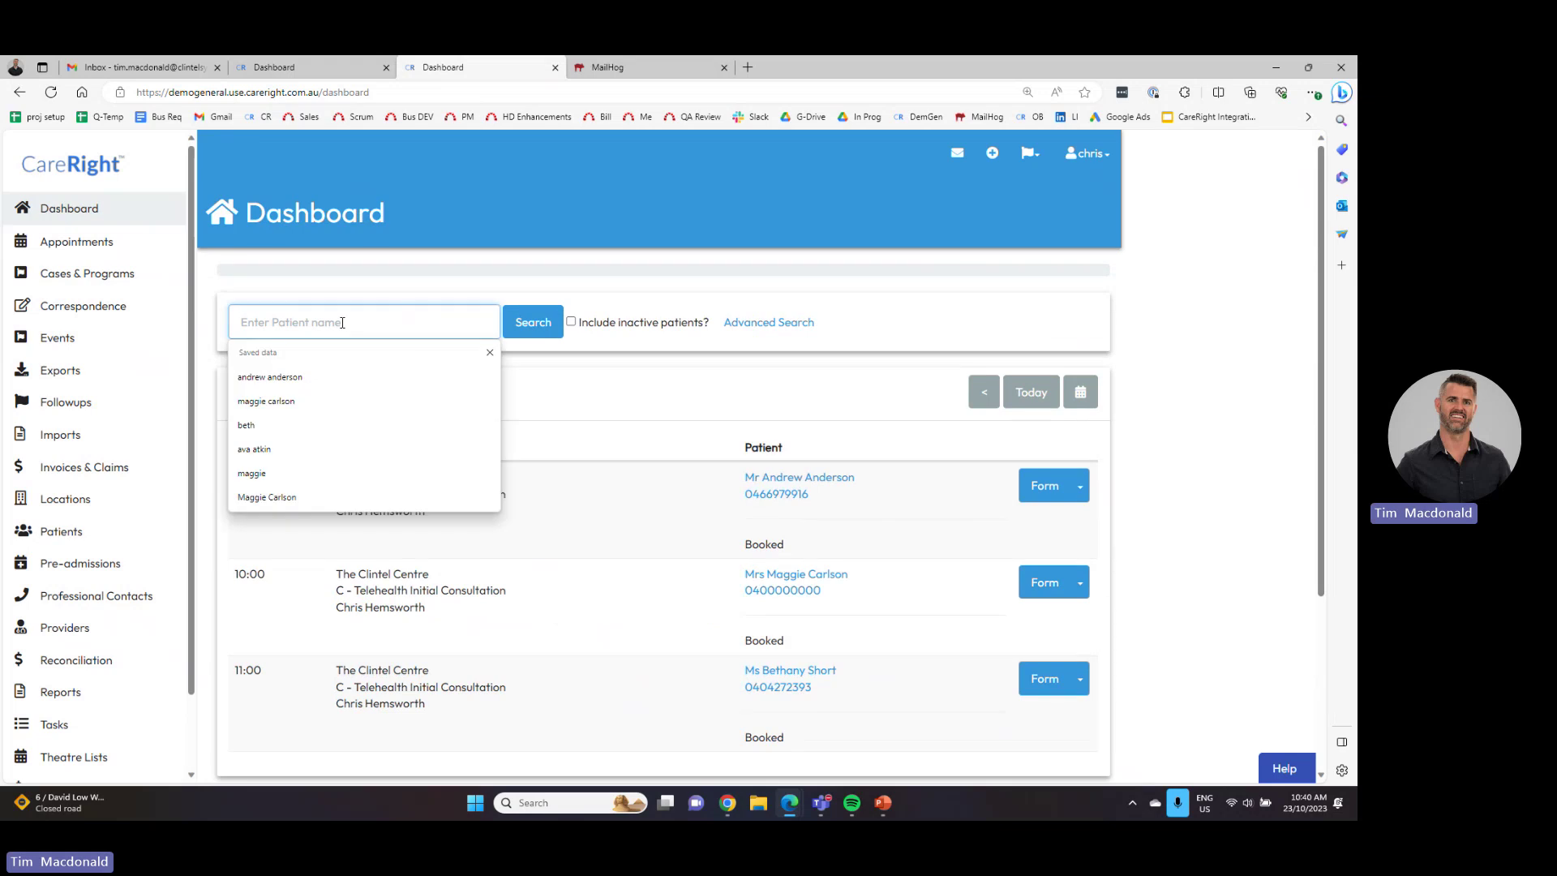
text(beth)
key(Return)
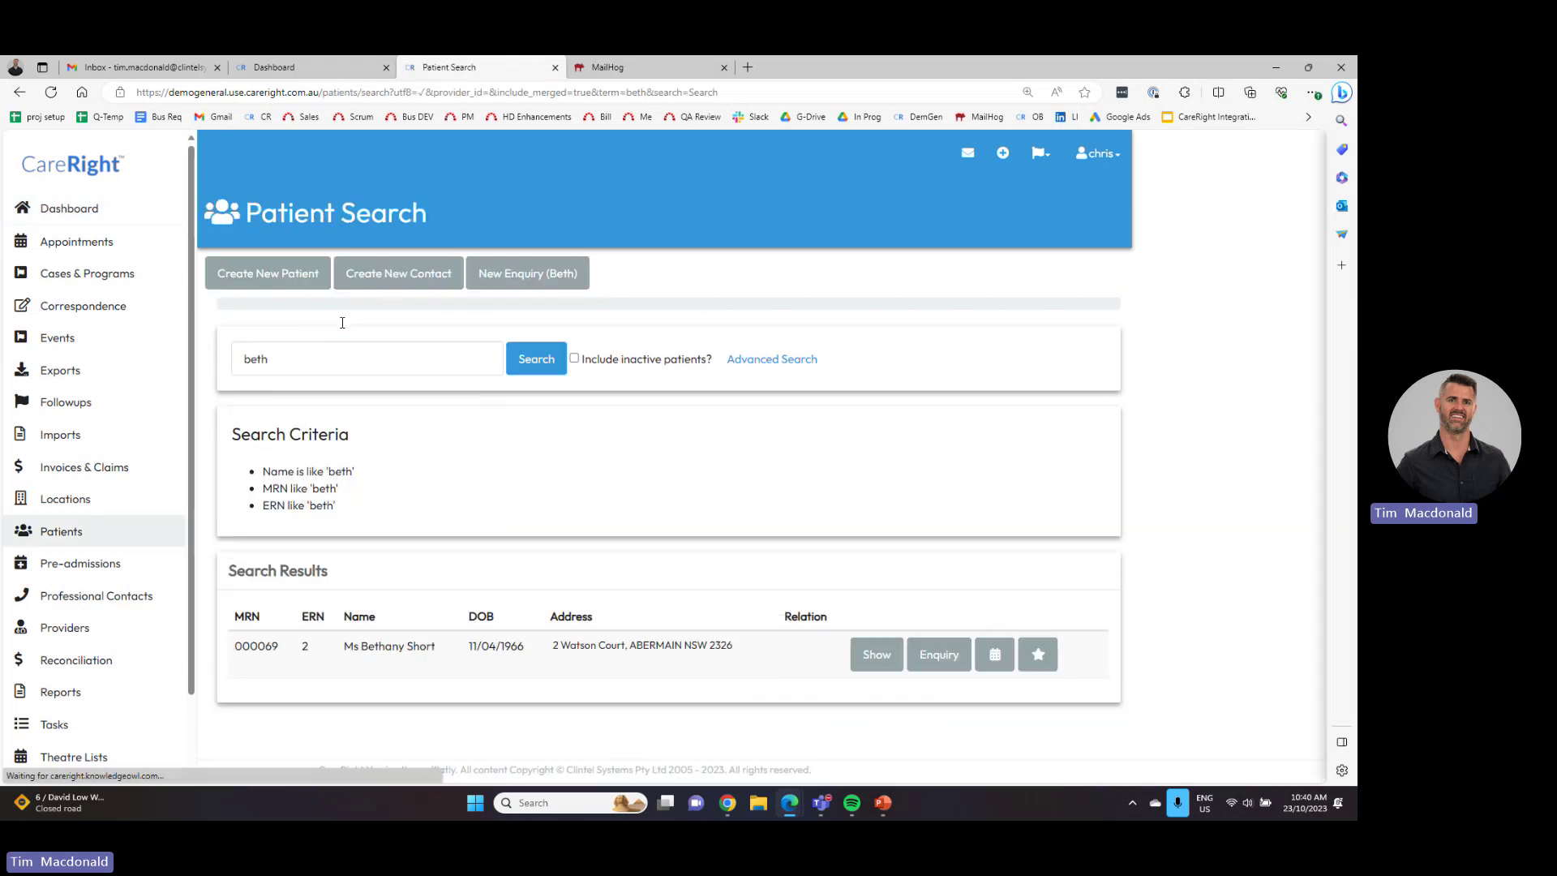
click(874, 664)
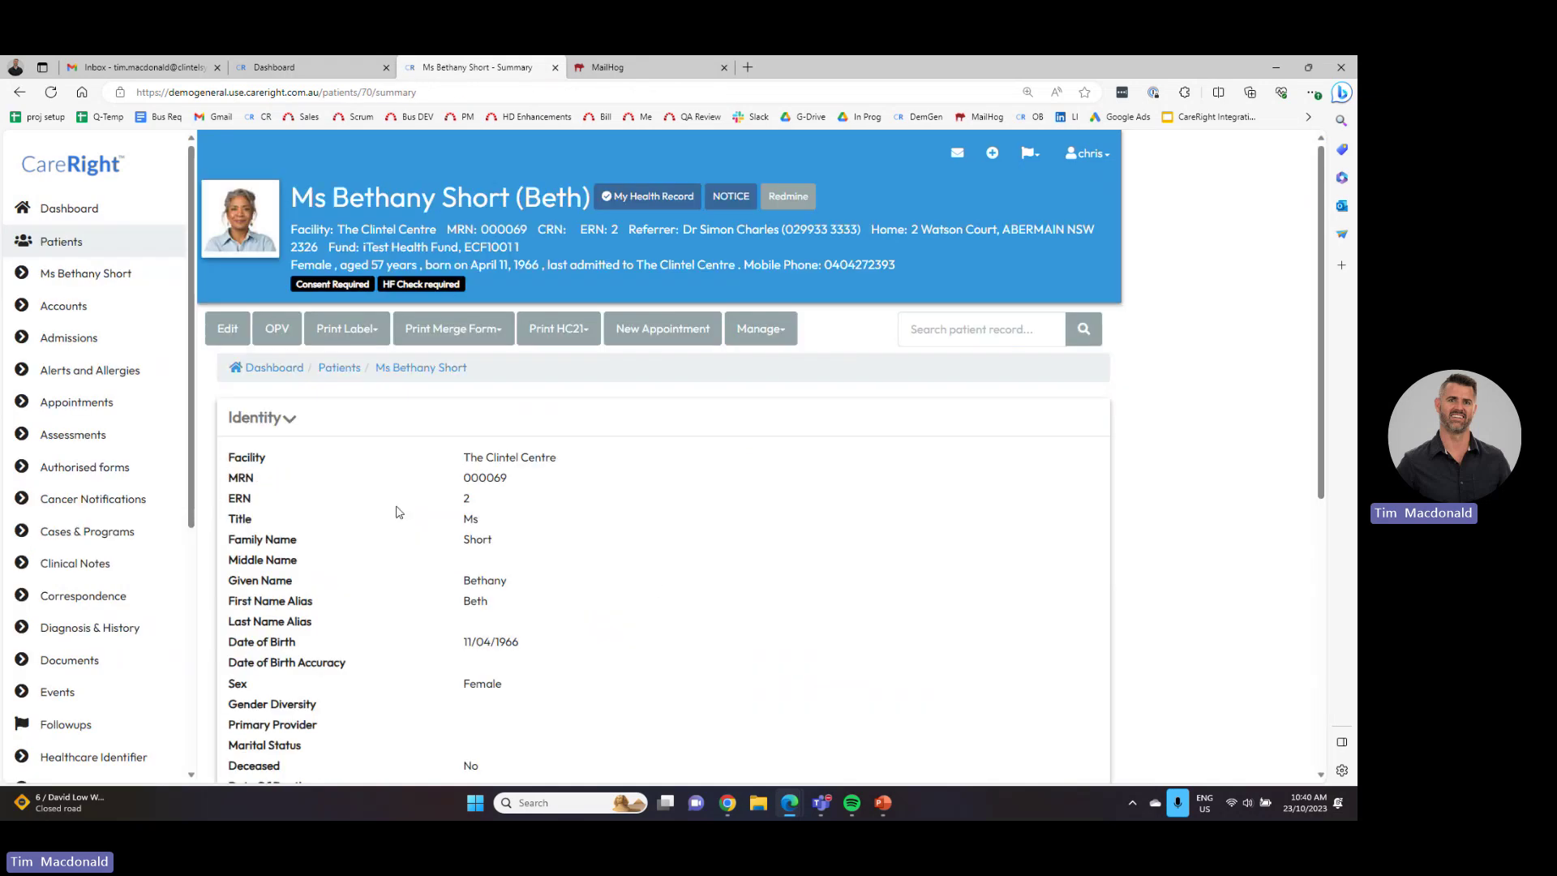
click(292, 426)
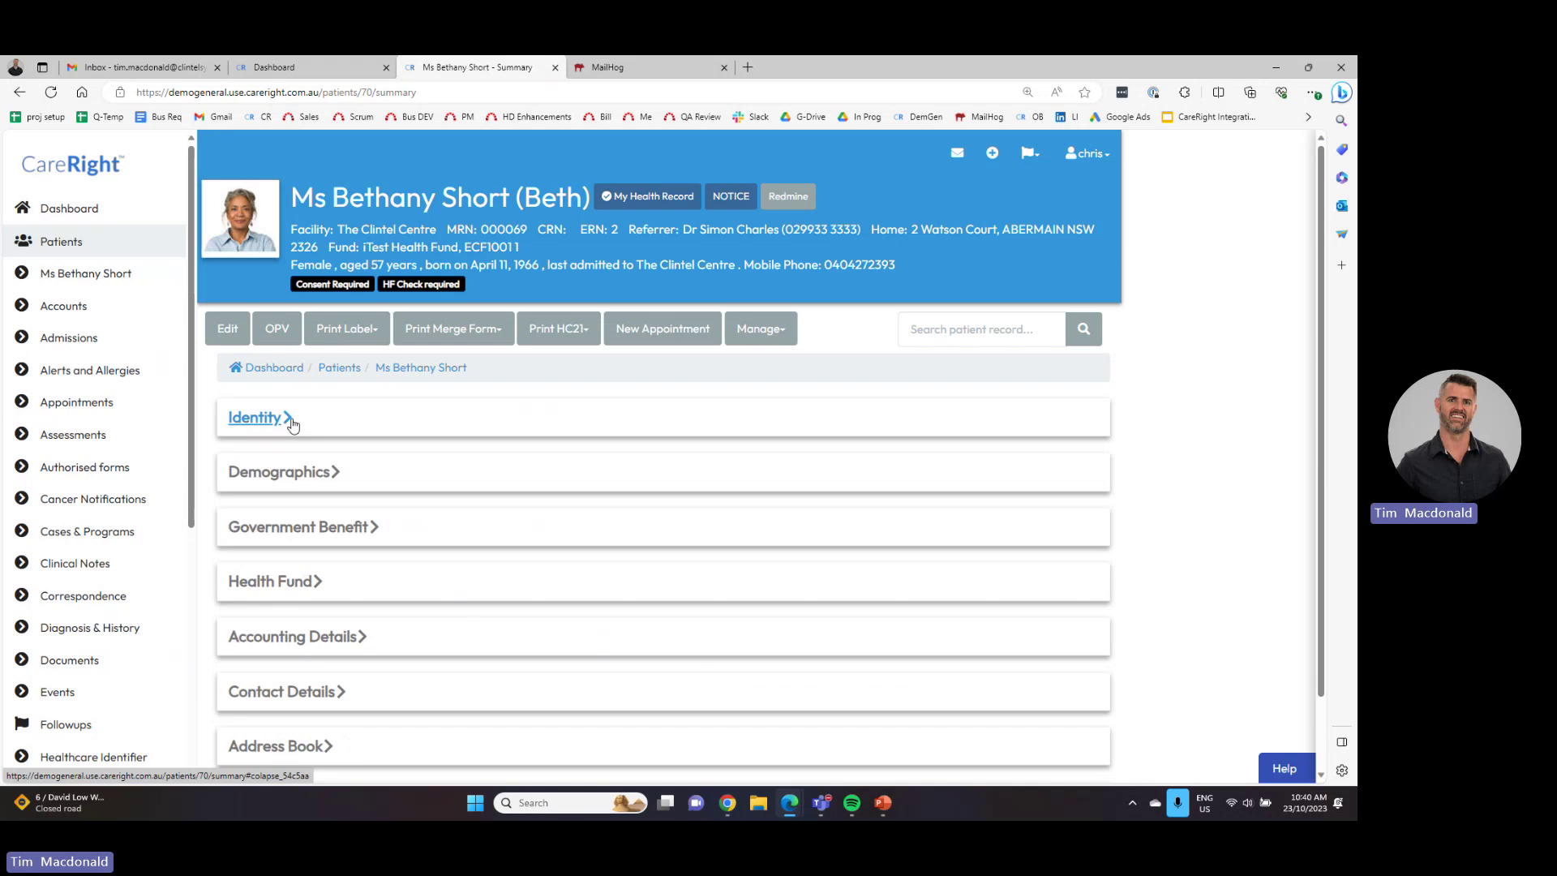
click(109, 211)
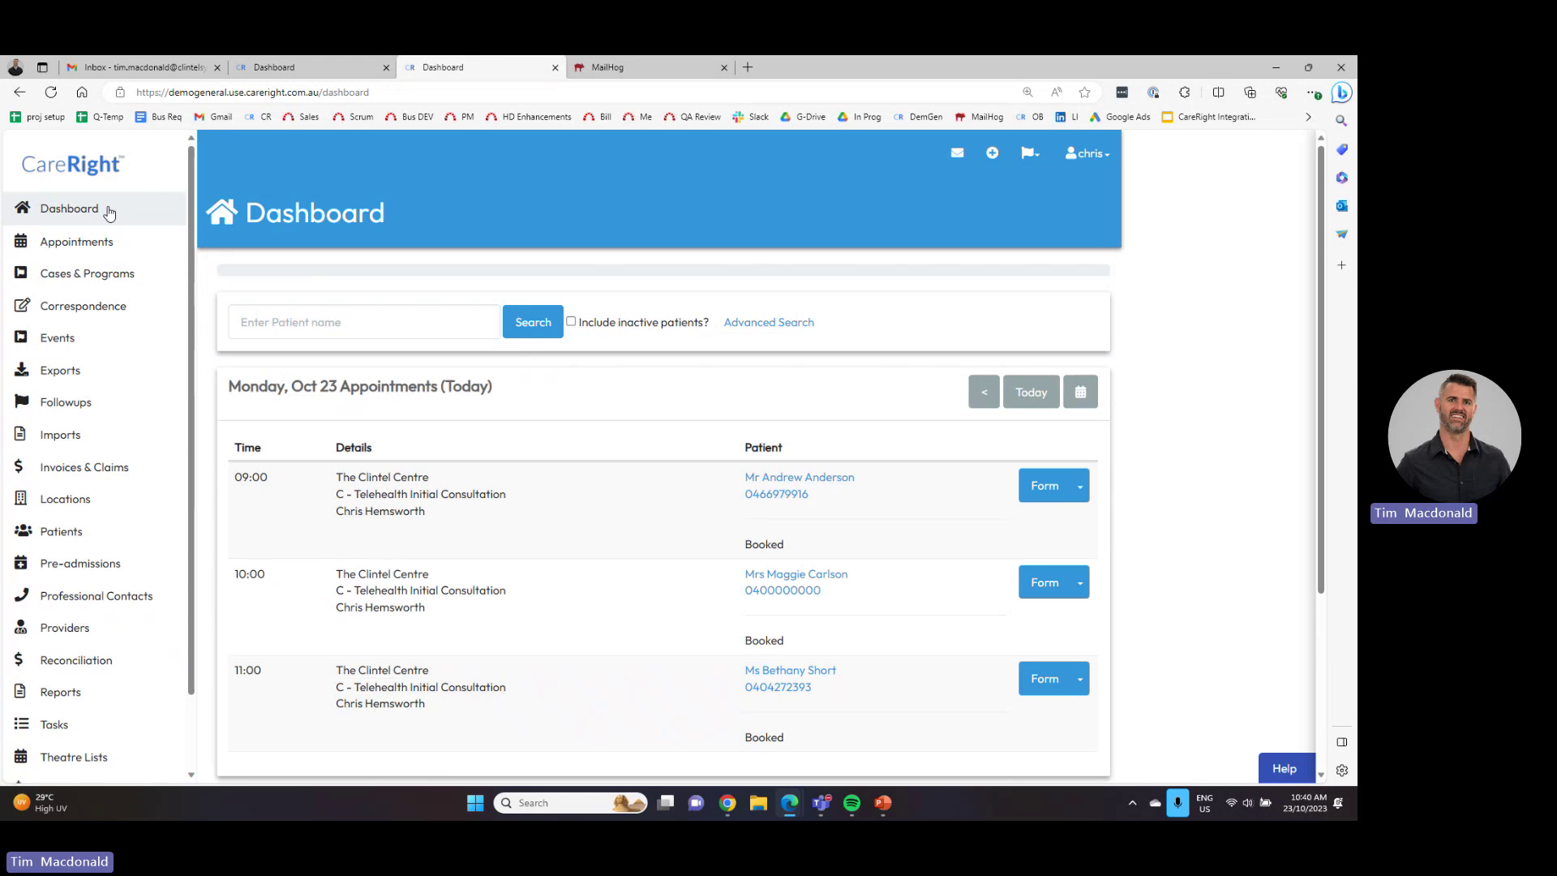
click(20, 93)
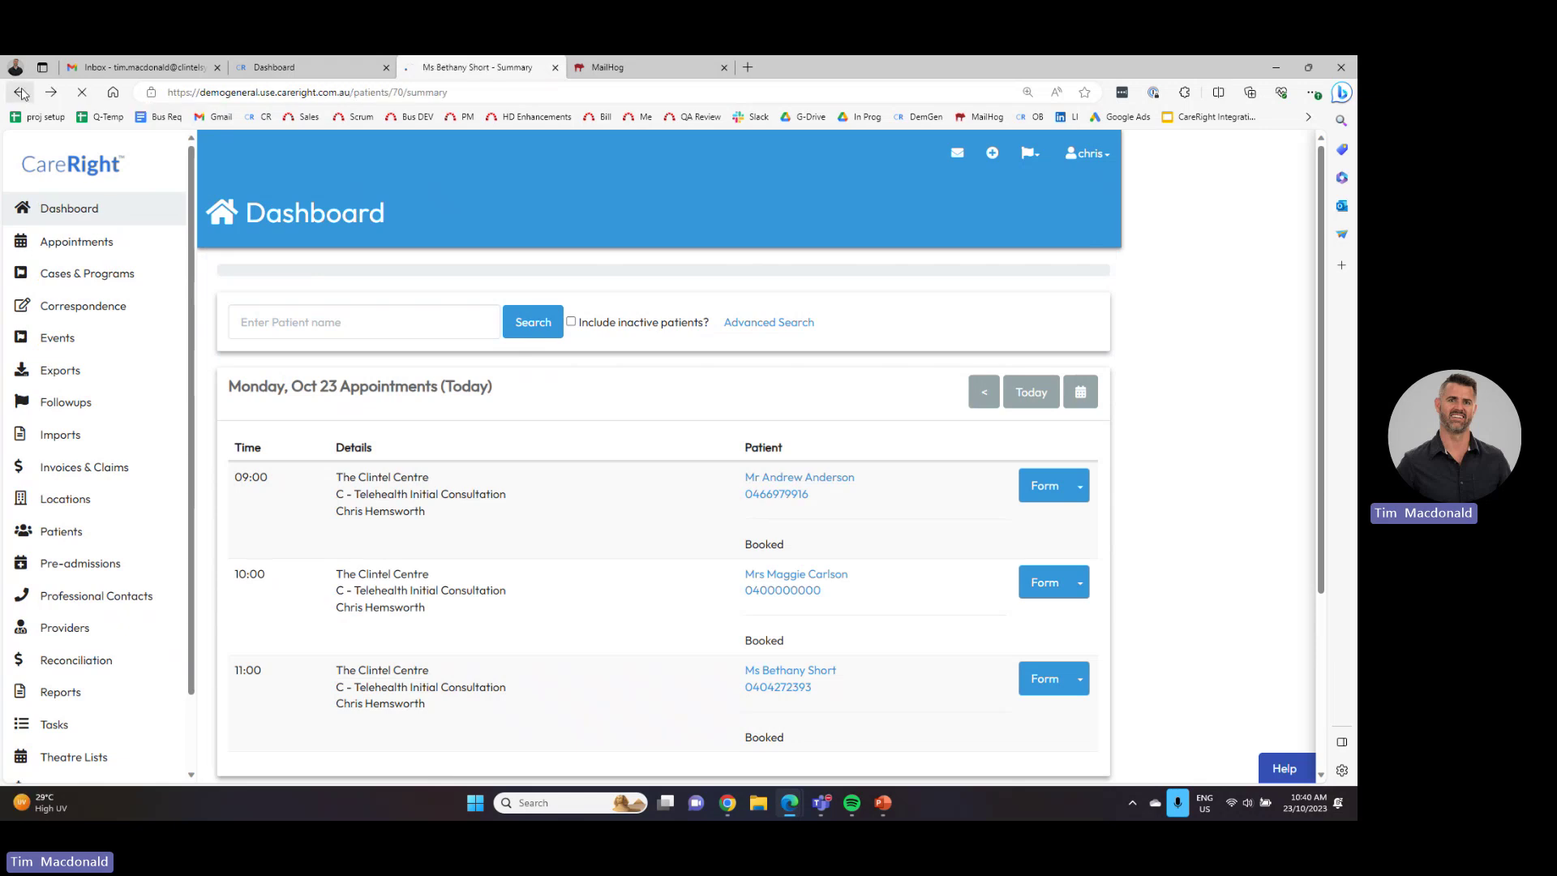
click(258, 417)
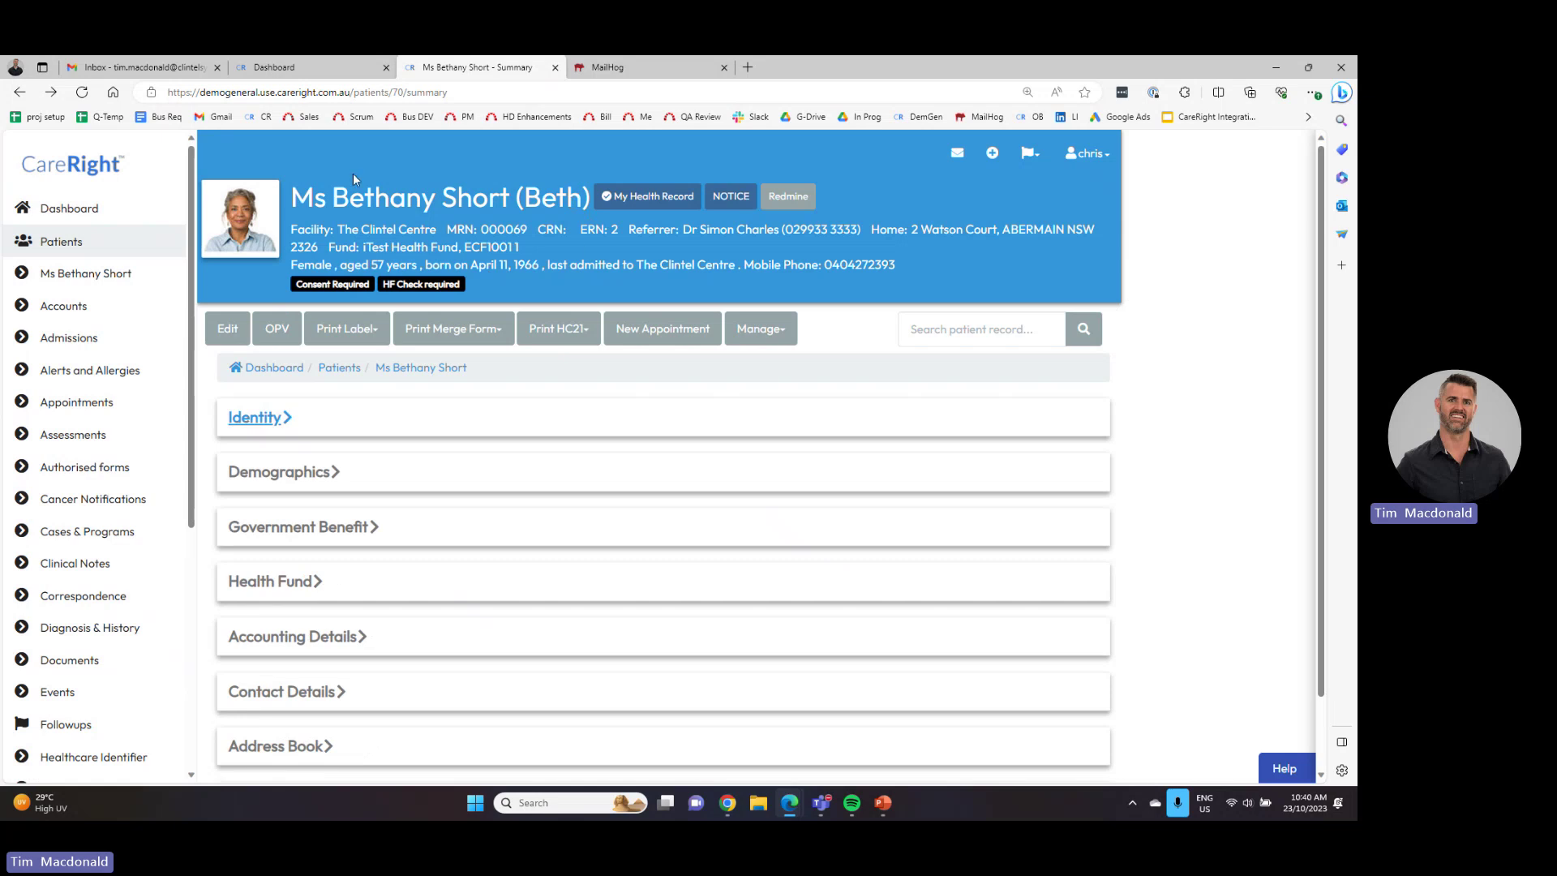
- Open the patient's Appointments page and scroll through the past appointments
click(89, 404)
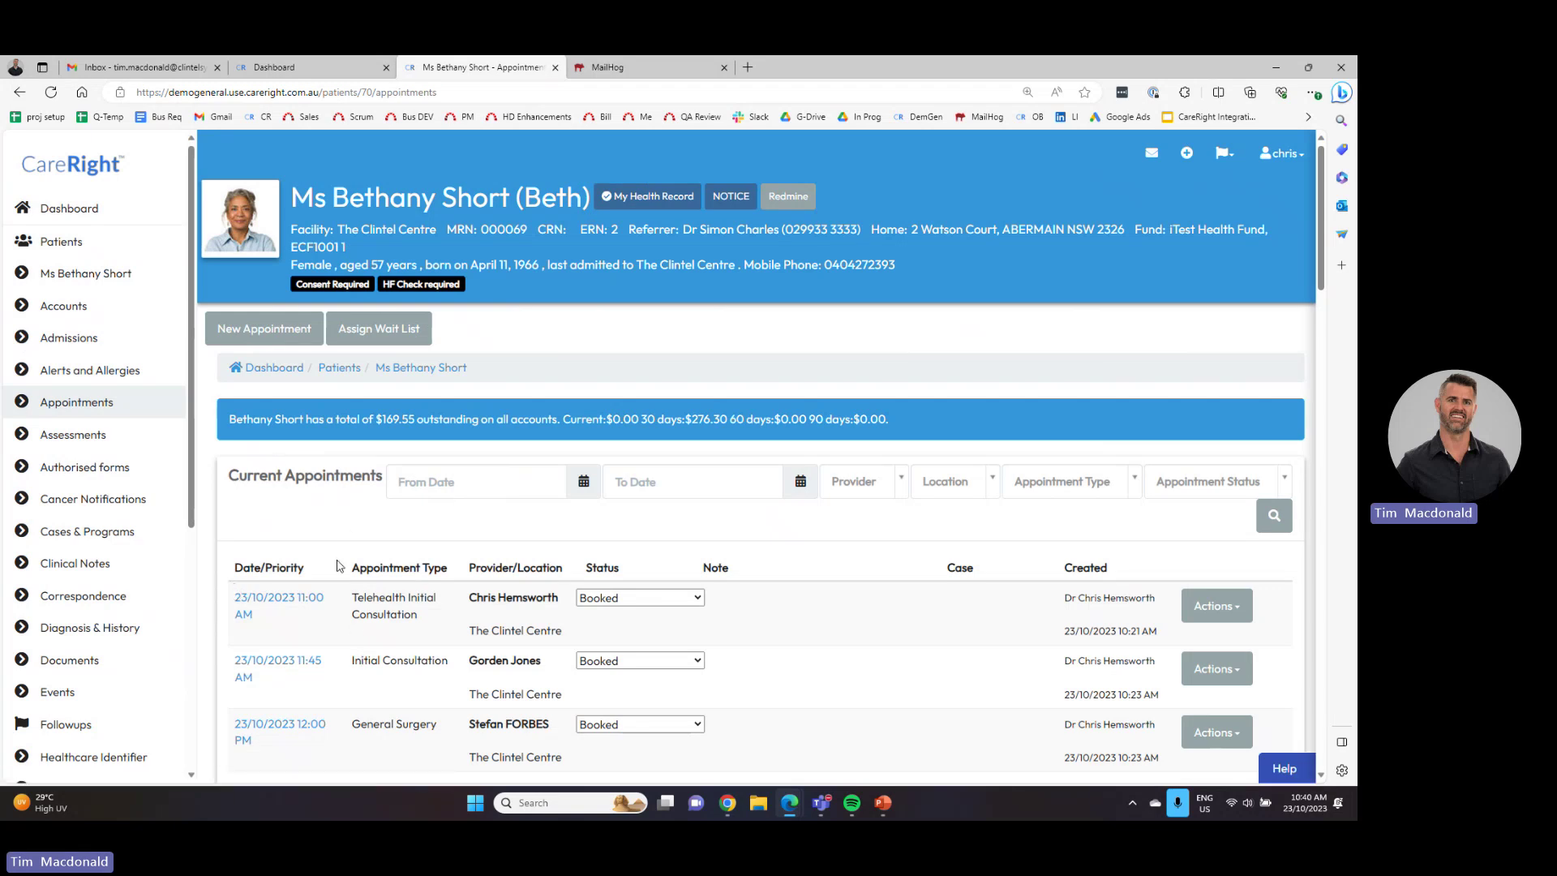
scroll(300, 579, down, 6)
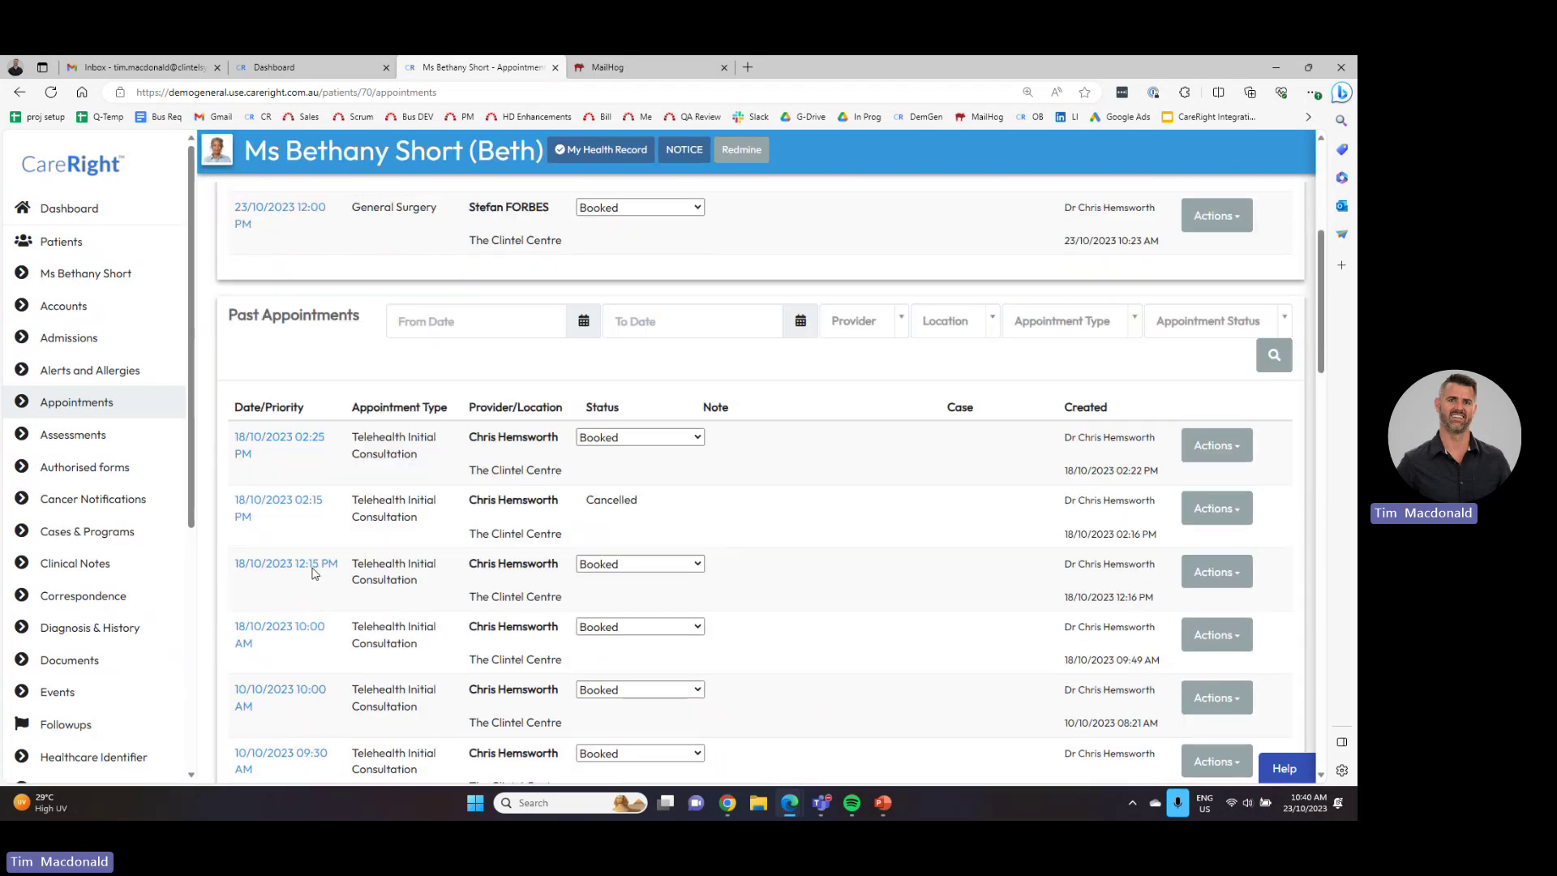
scroll(364, 543, down, 15)
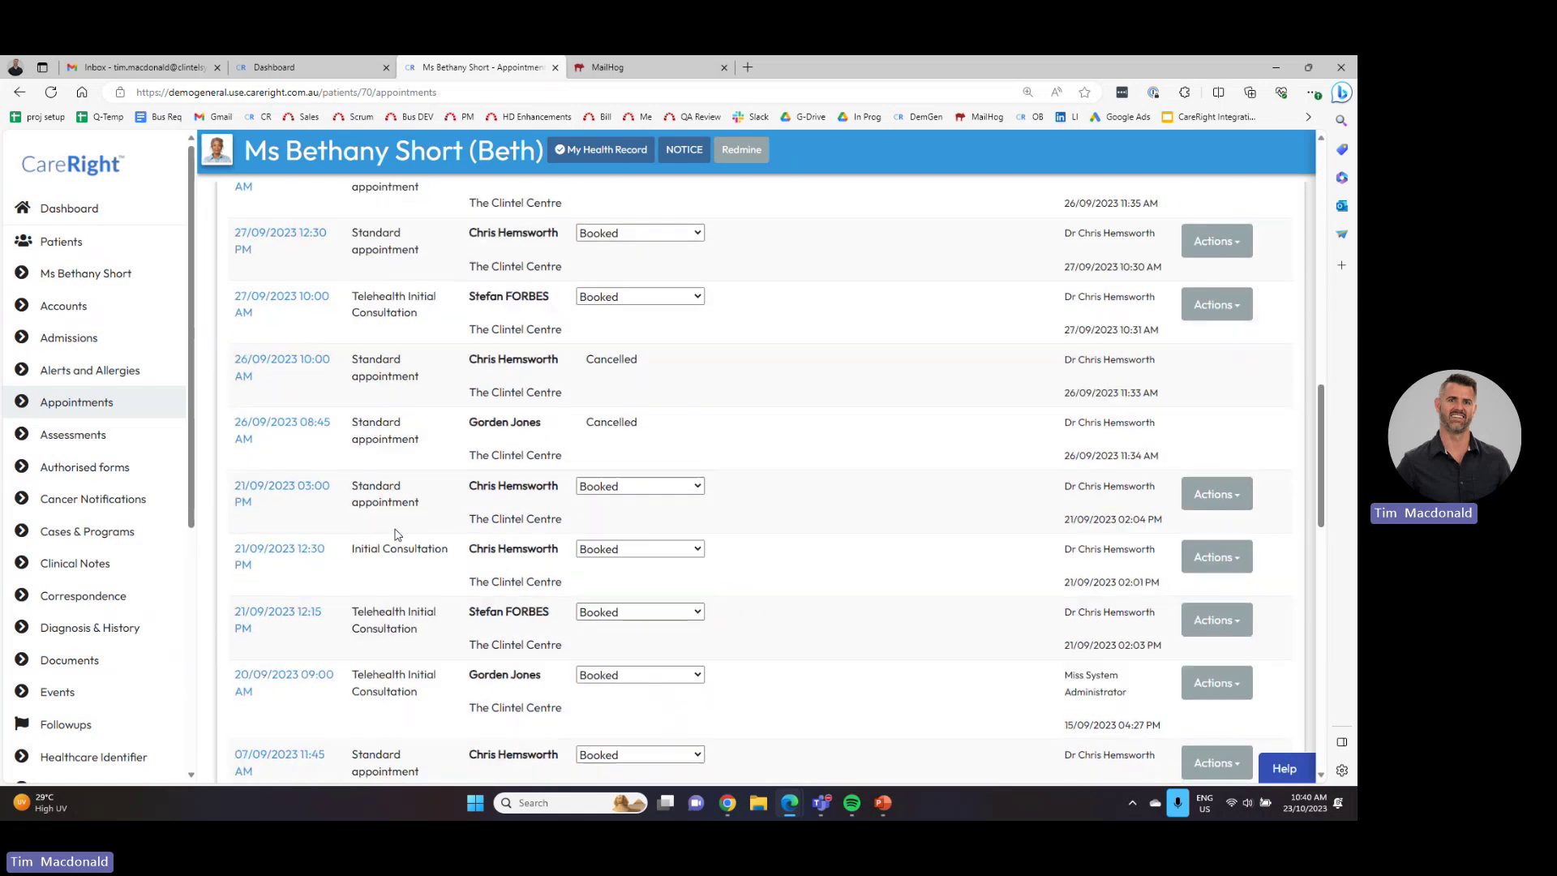
scroll(406, 545, down, 5)
scroll(407, 543, up, 20)
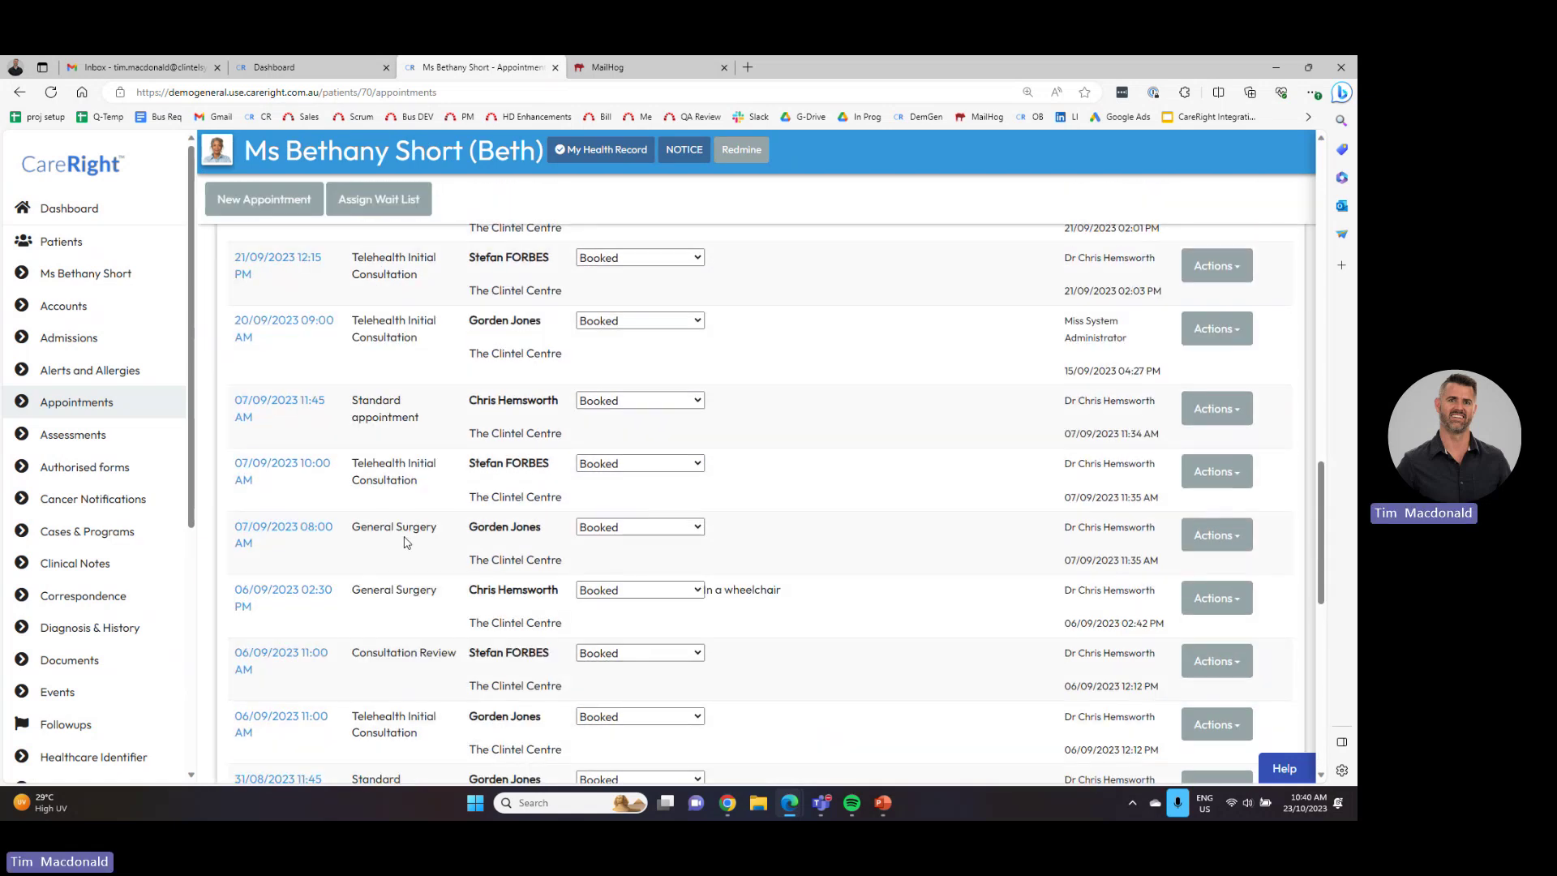
scroll(411, 538, up, 10)
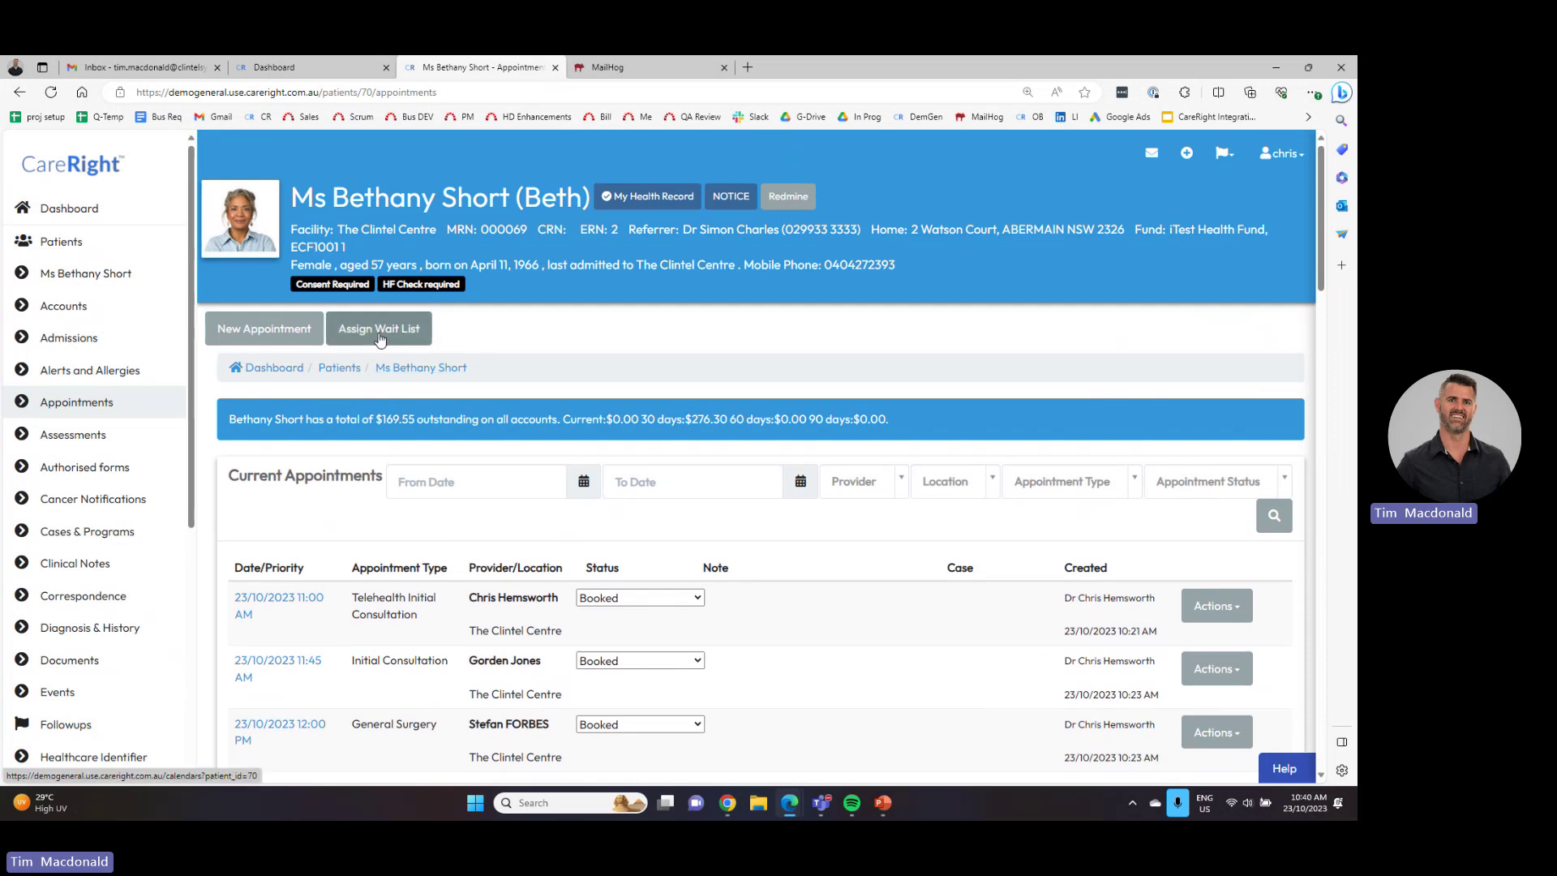
- Search next available Standard appointments on the first provider's calendar for the patient
click(268, 332)
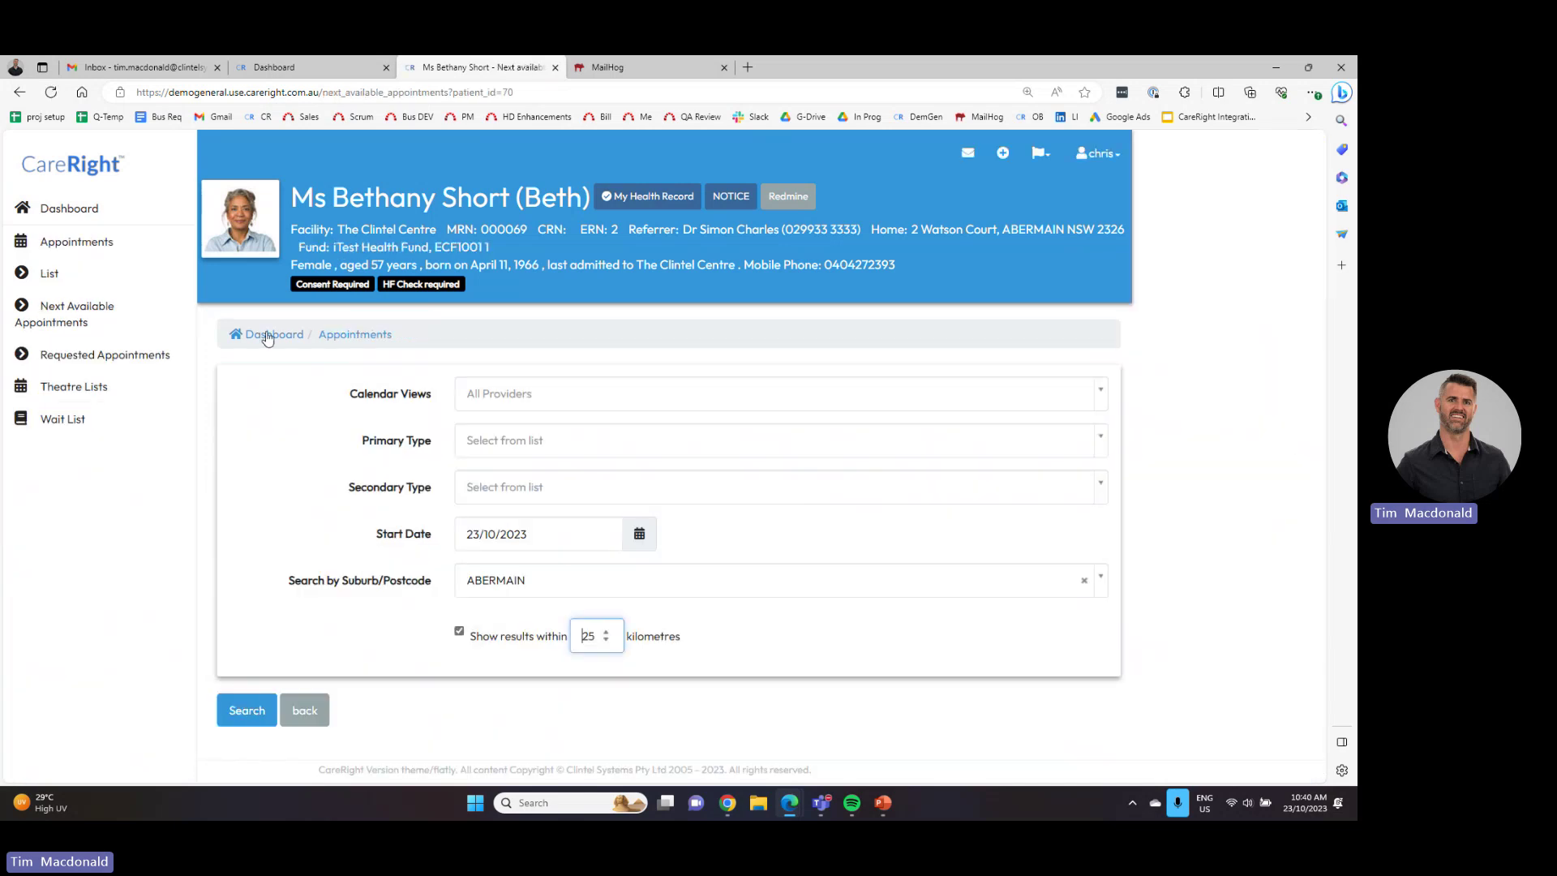
click(526, 395)
click(519, 451)
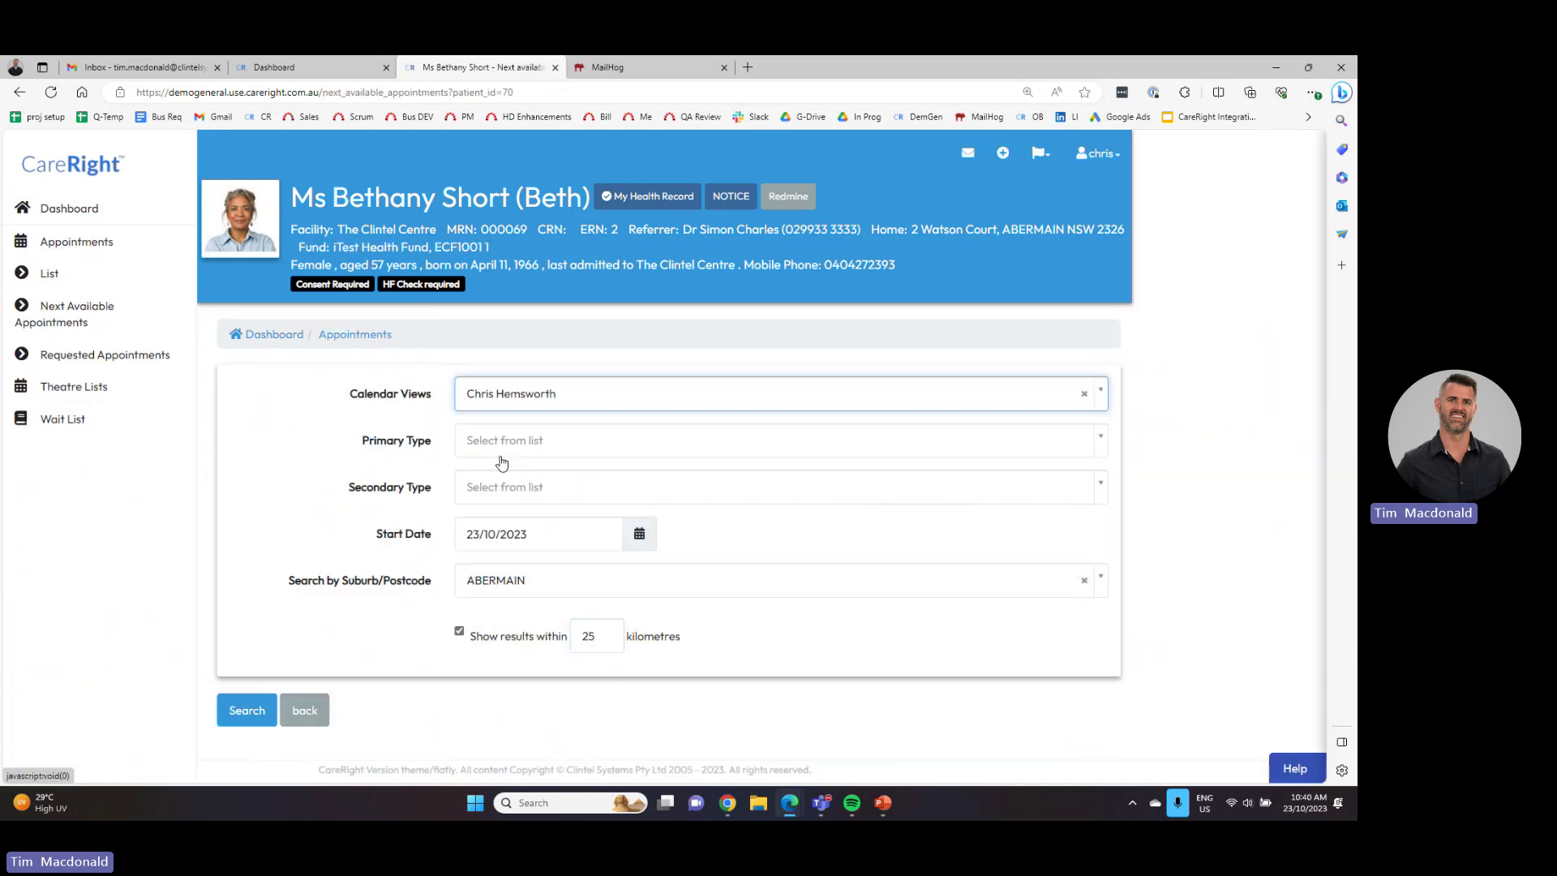
click(502, 442)
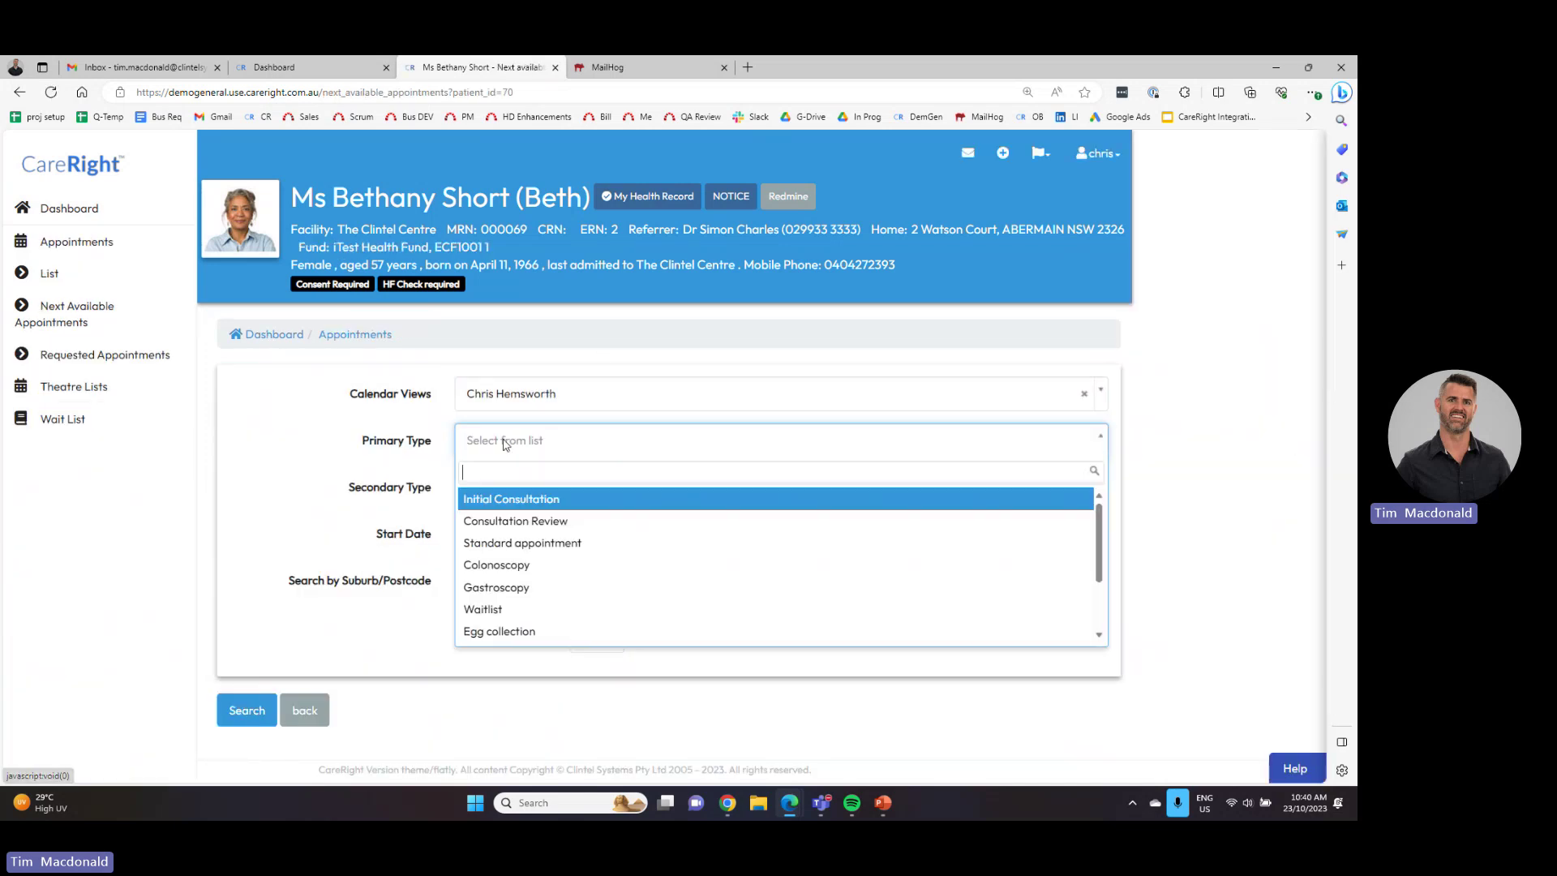
click(507, 542)
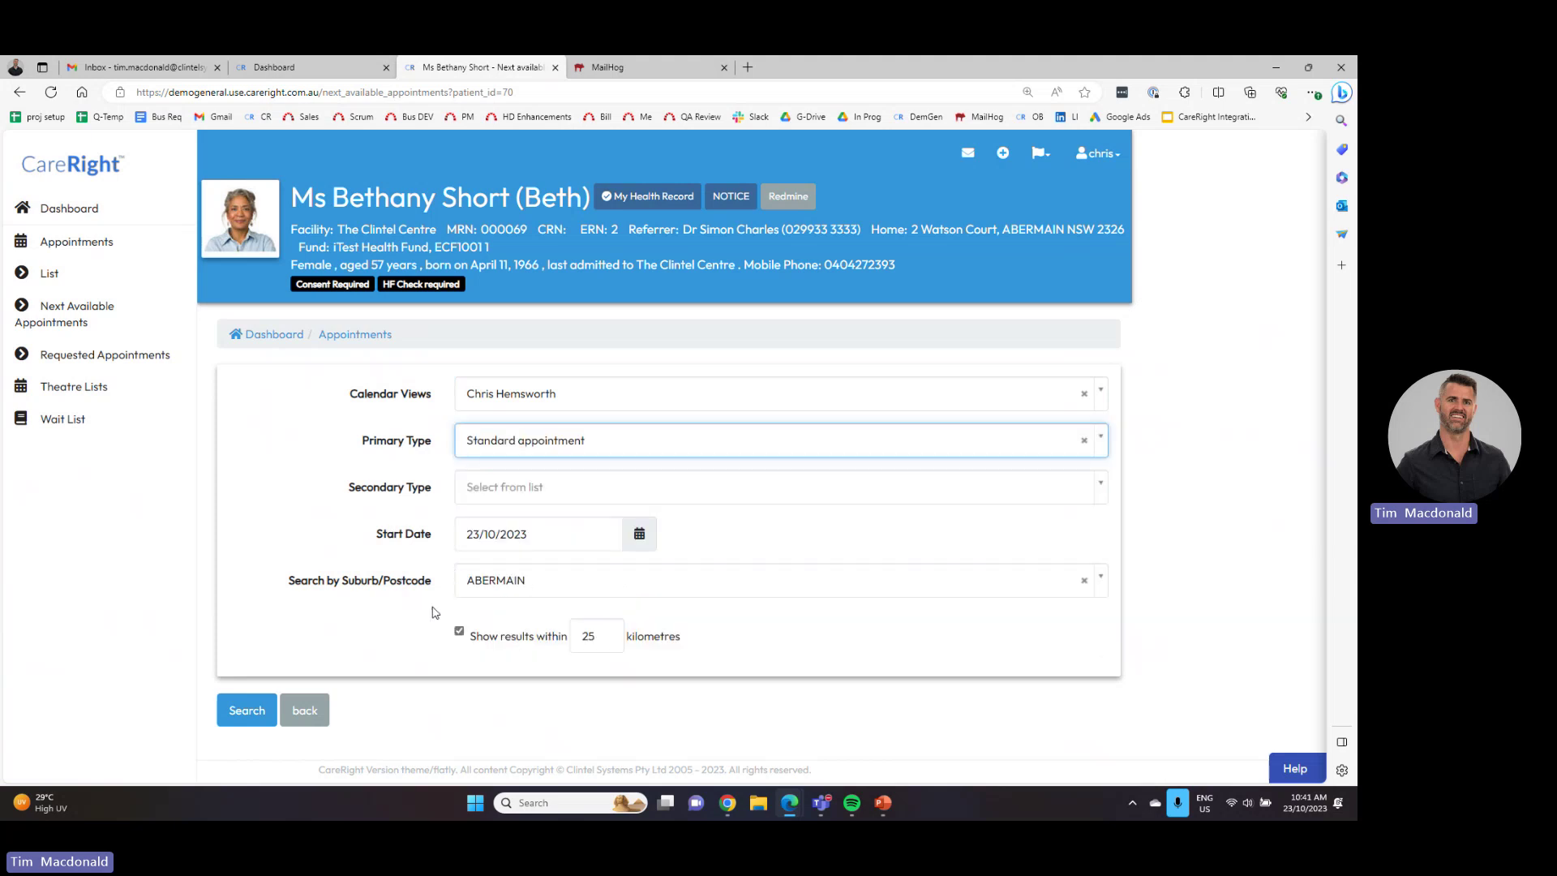
click(243, 719)
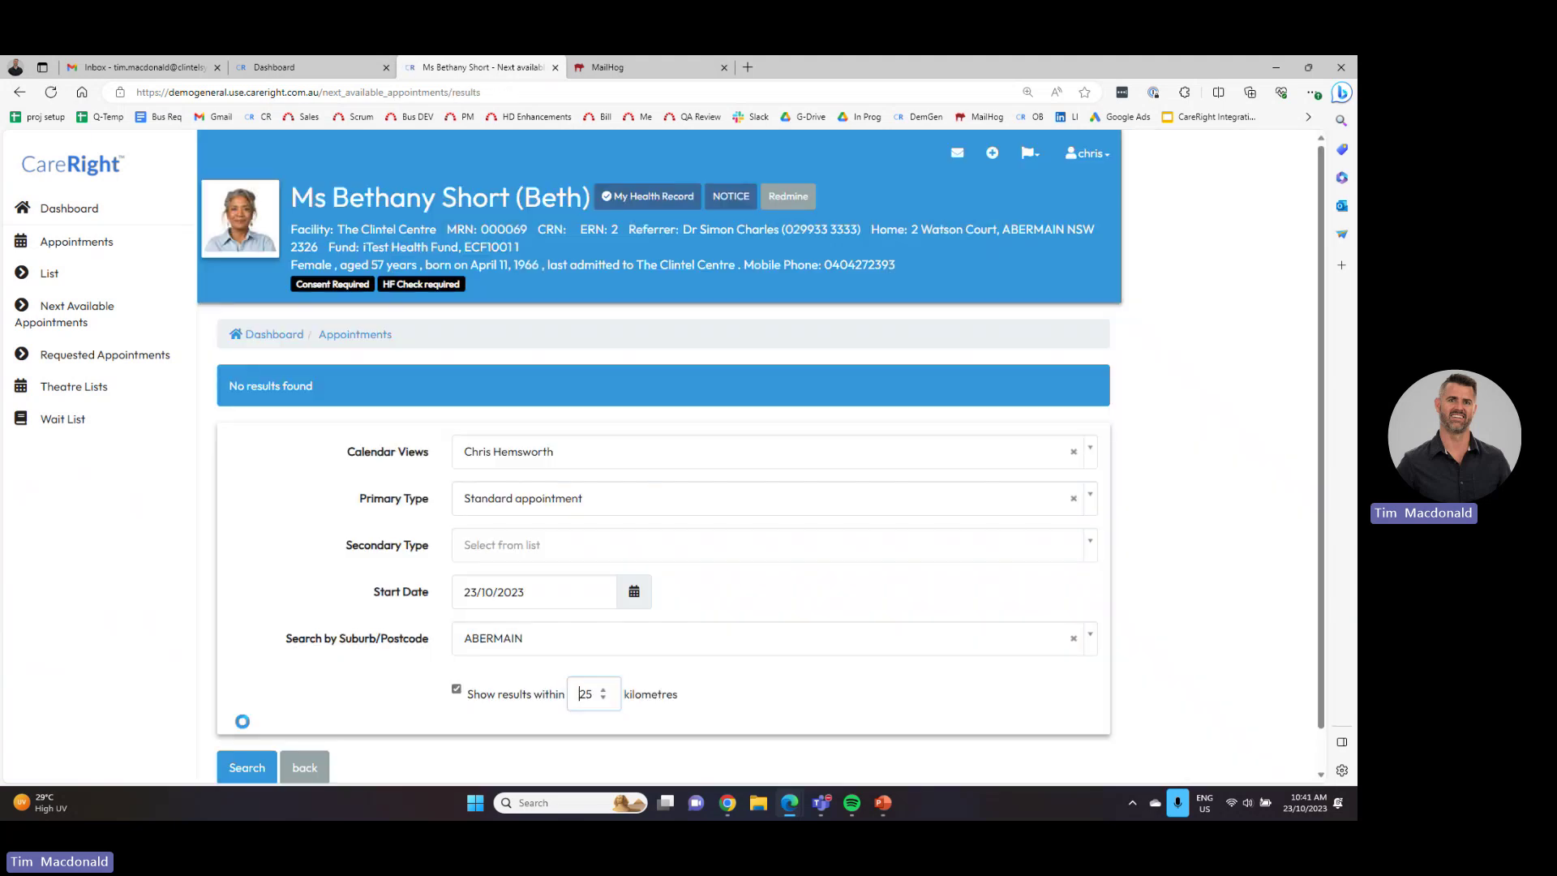
scroll(341, 575, down, 2)
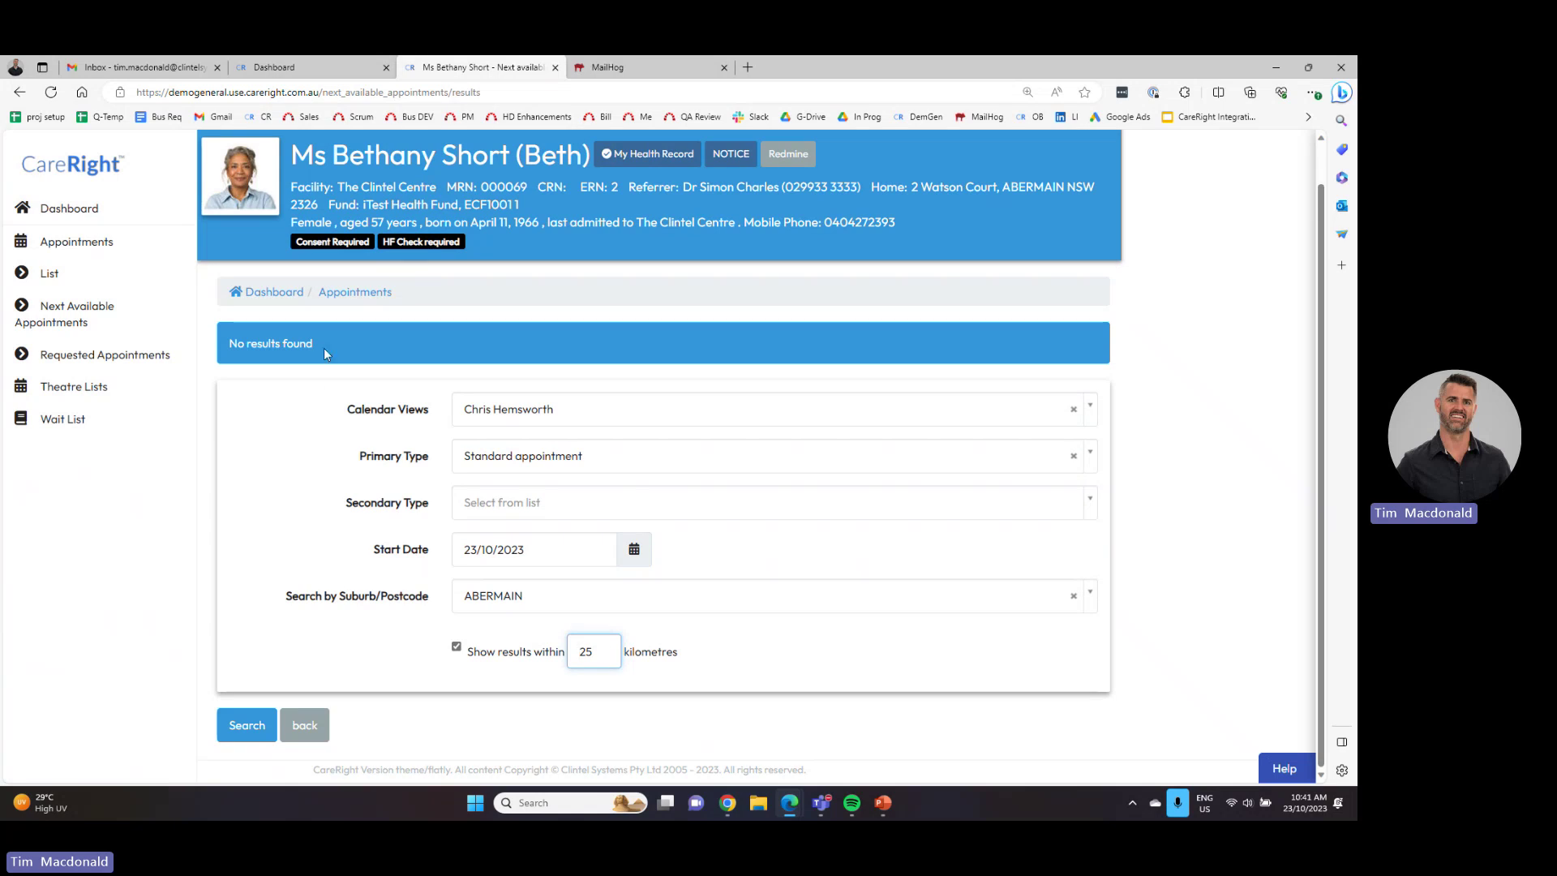
- Highlight the 'No results found' message, then return to the Dashboard
drag(324, 347, 234, 355)
triple_click(290, 362)
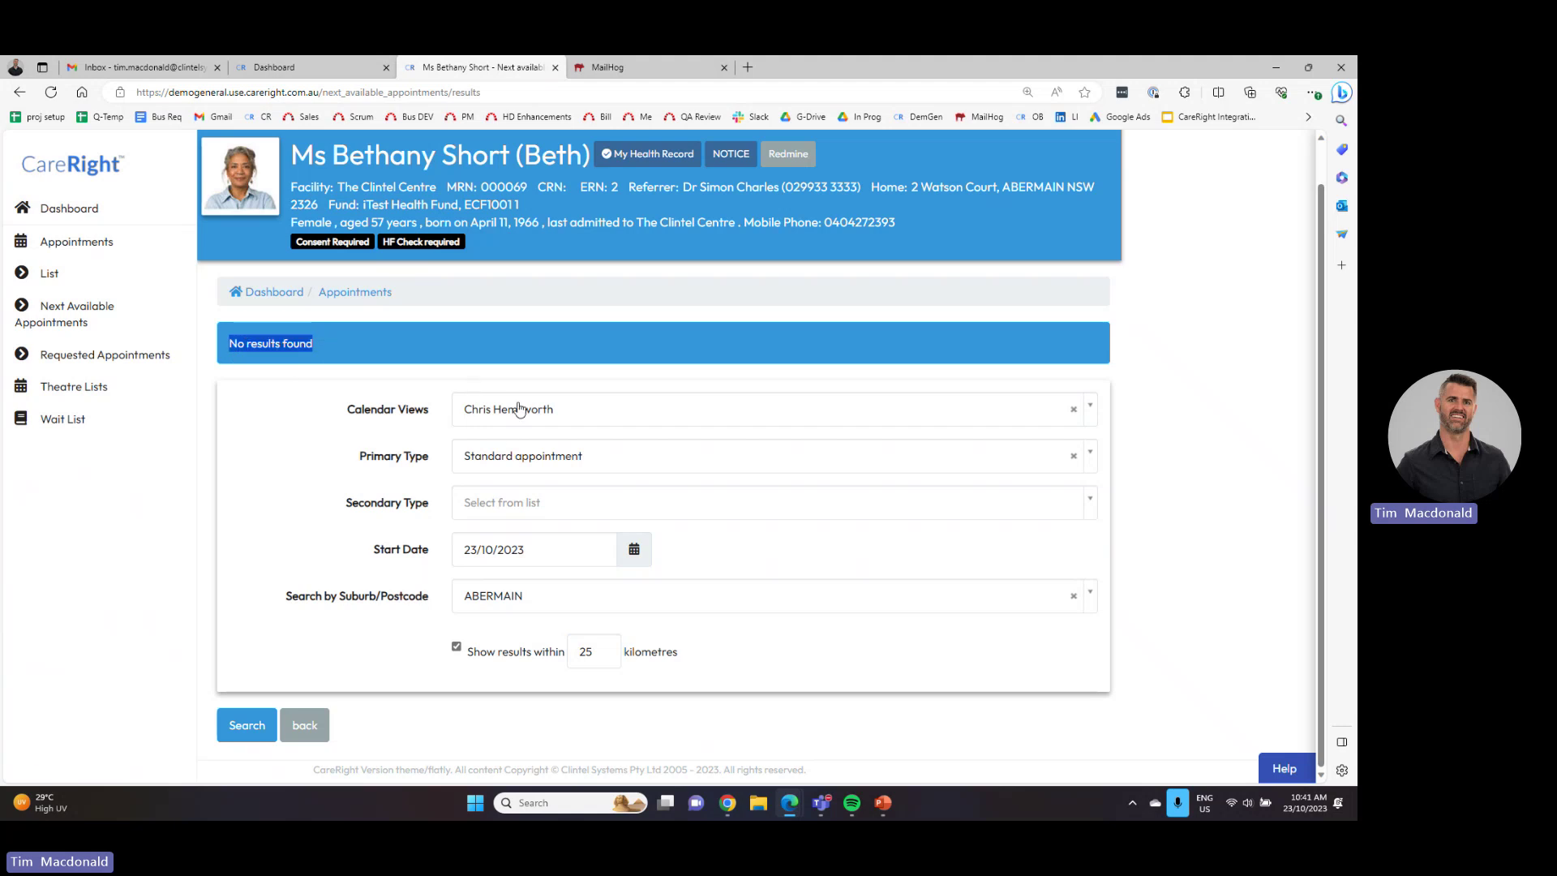
click(296, 383)
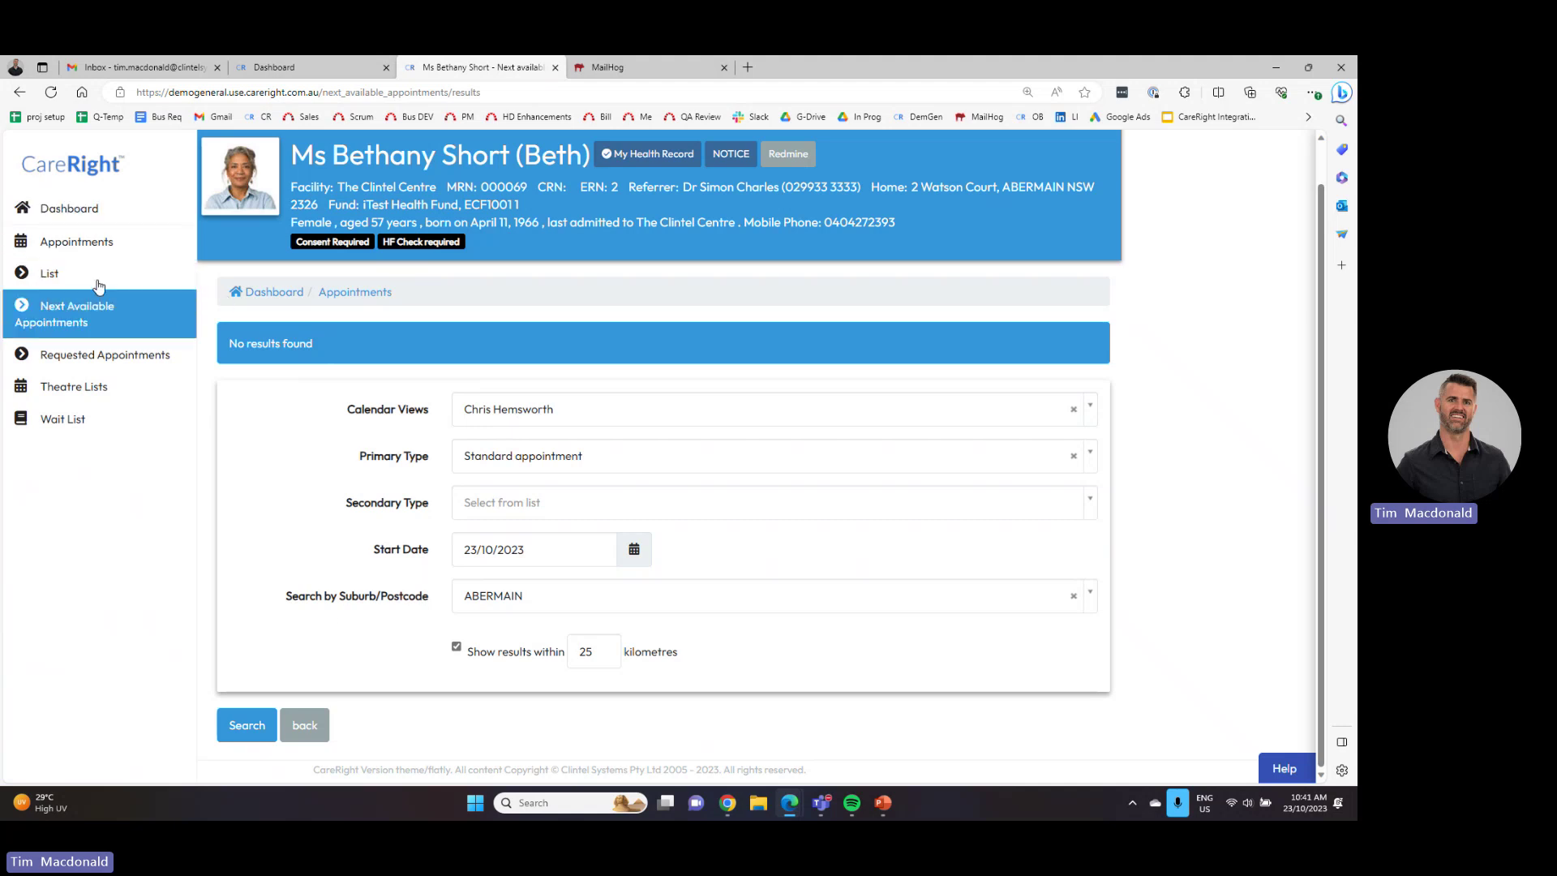
click(106, 216)
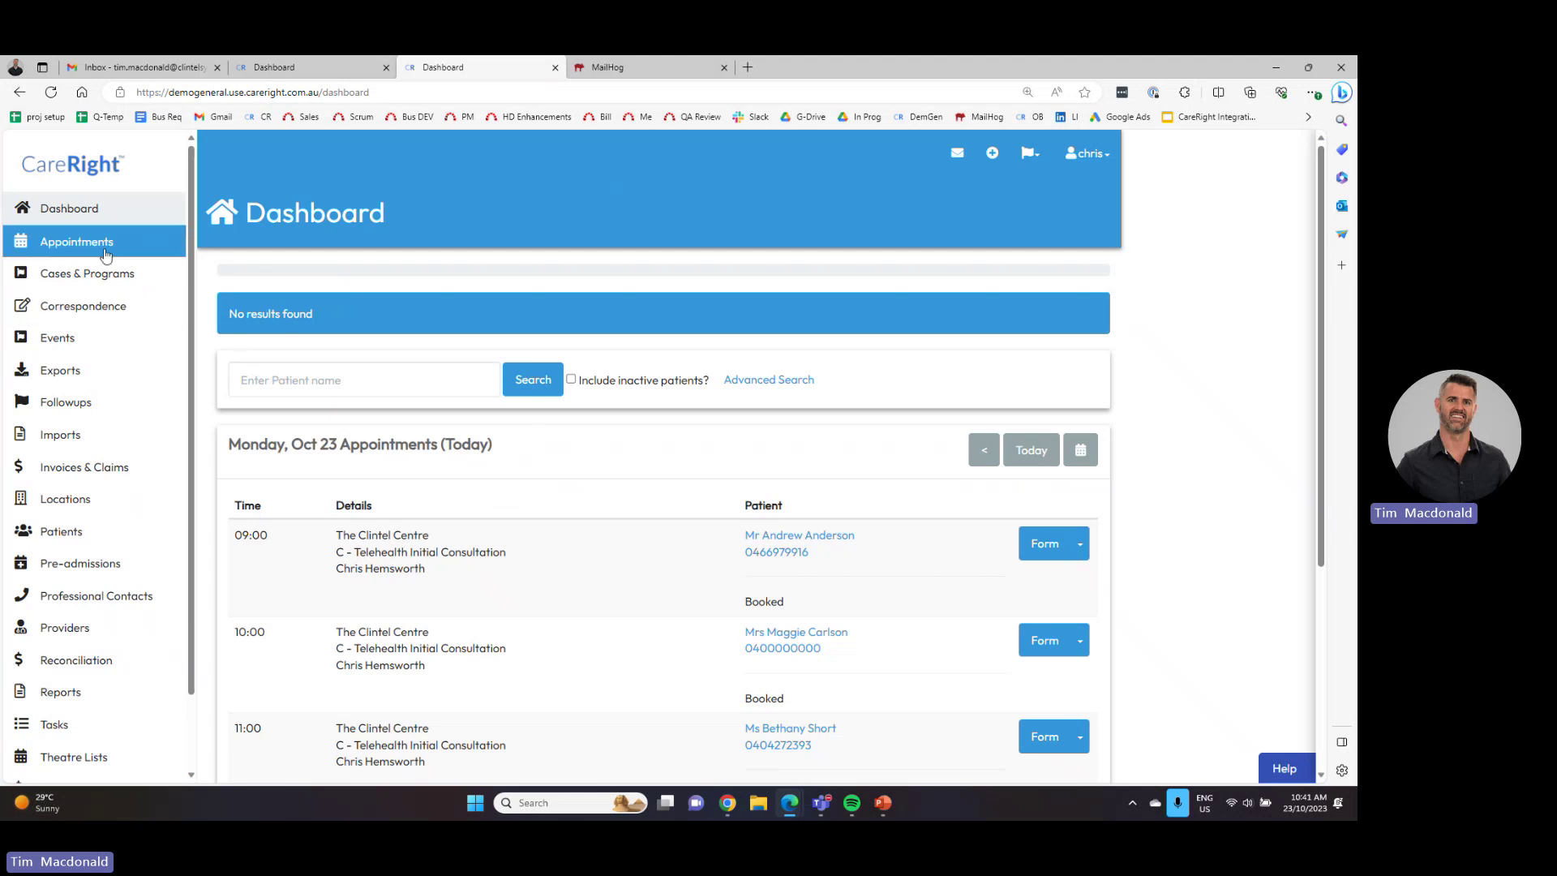
- Open the appointments calendar, view only the first provider, then switch back to All Providers
click(77, 242)
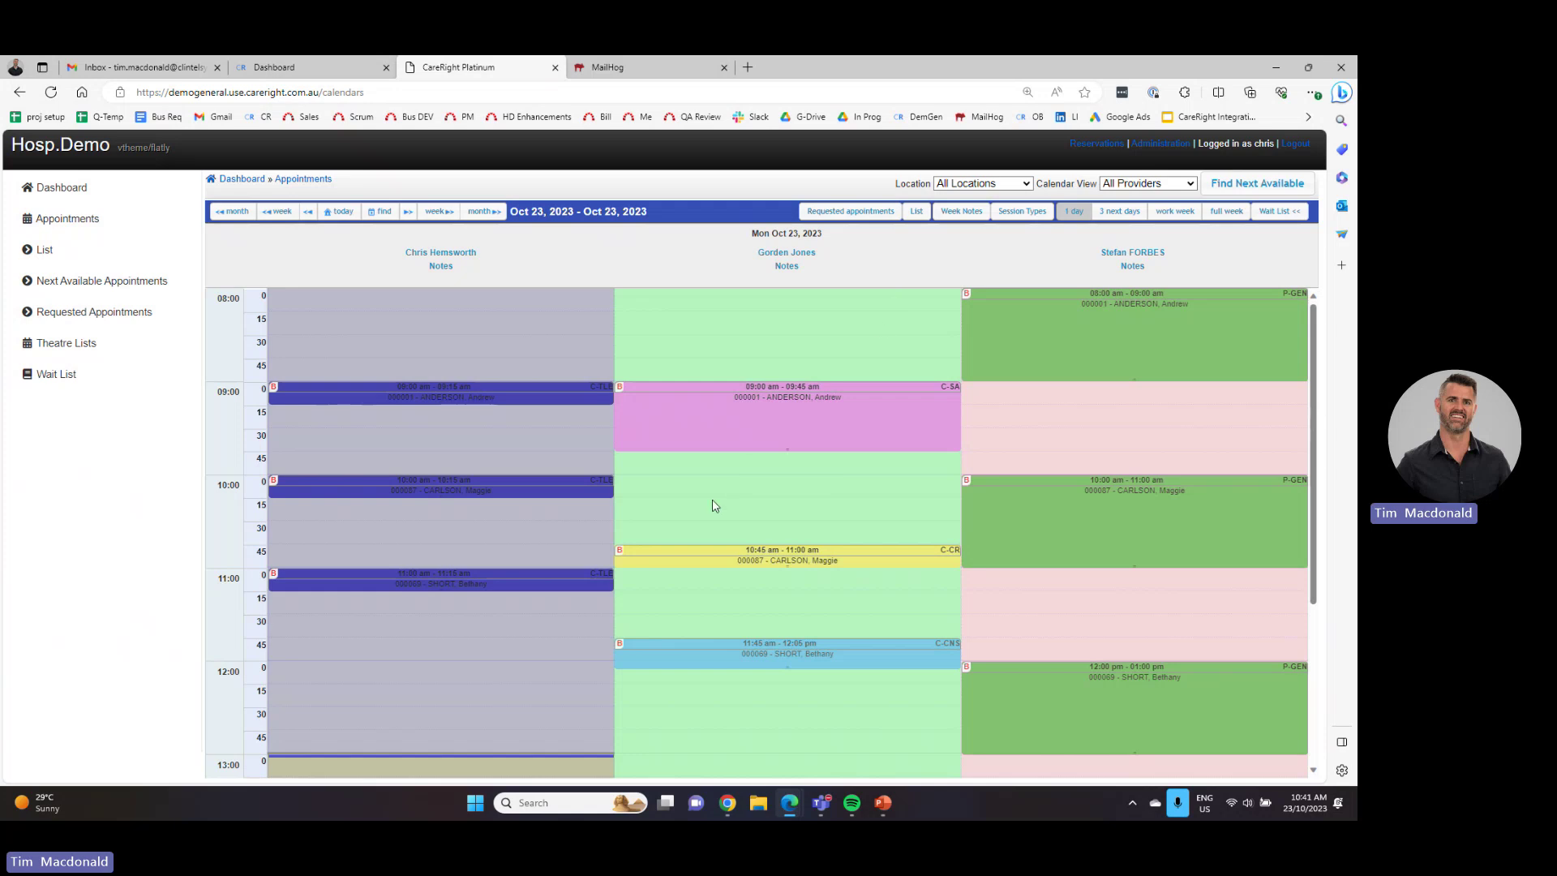
click(1131, 187)
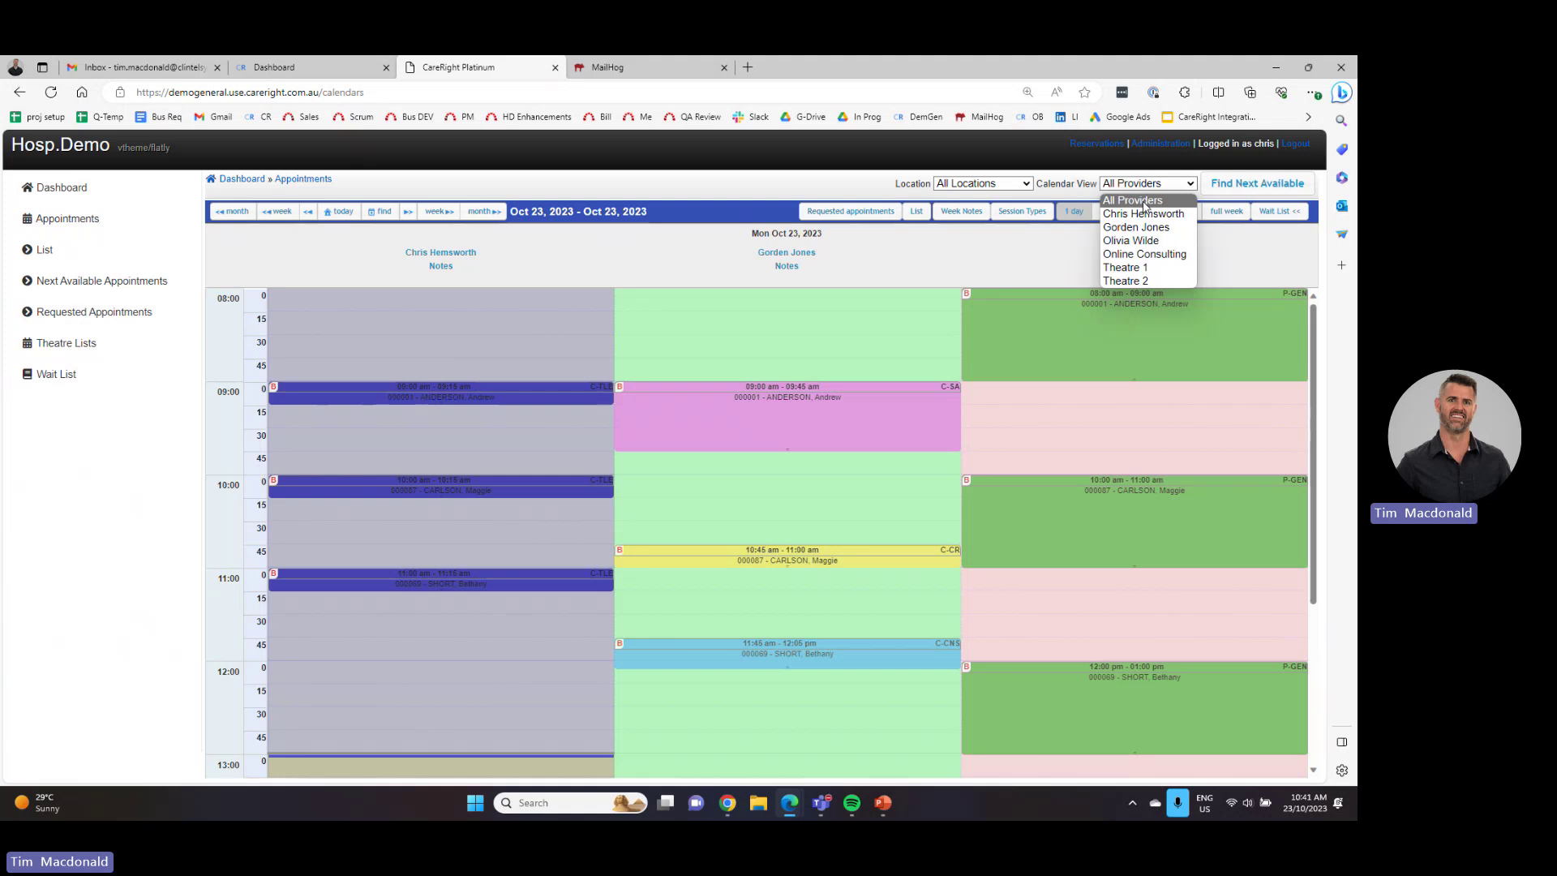
click(1143, 203)
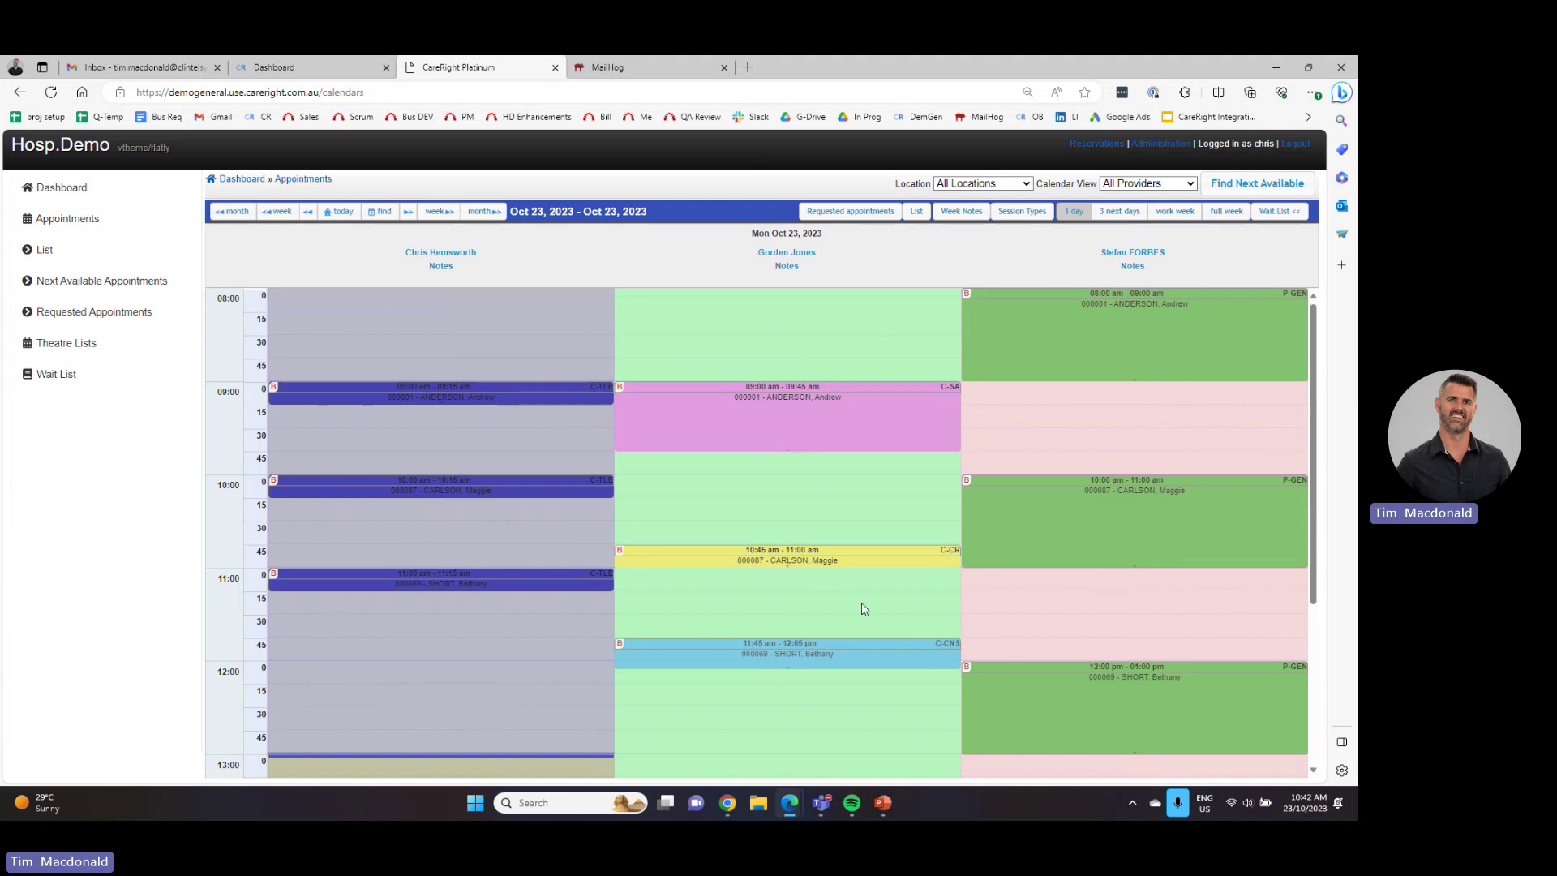
click(1147, 185)
click(1141, 214)
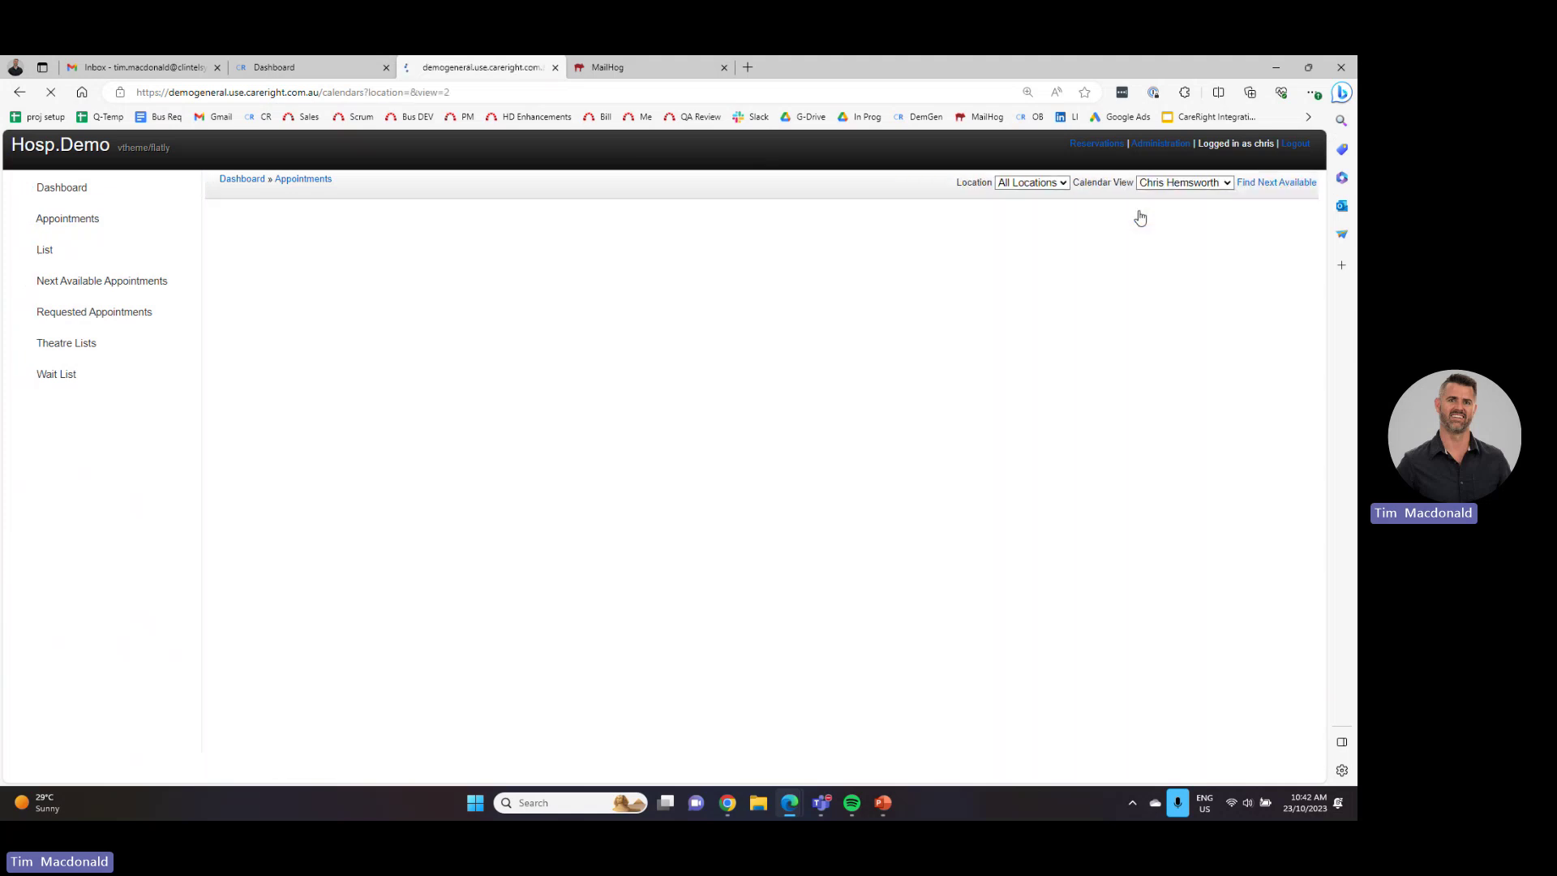
click(1159, 185)
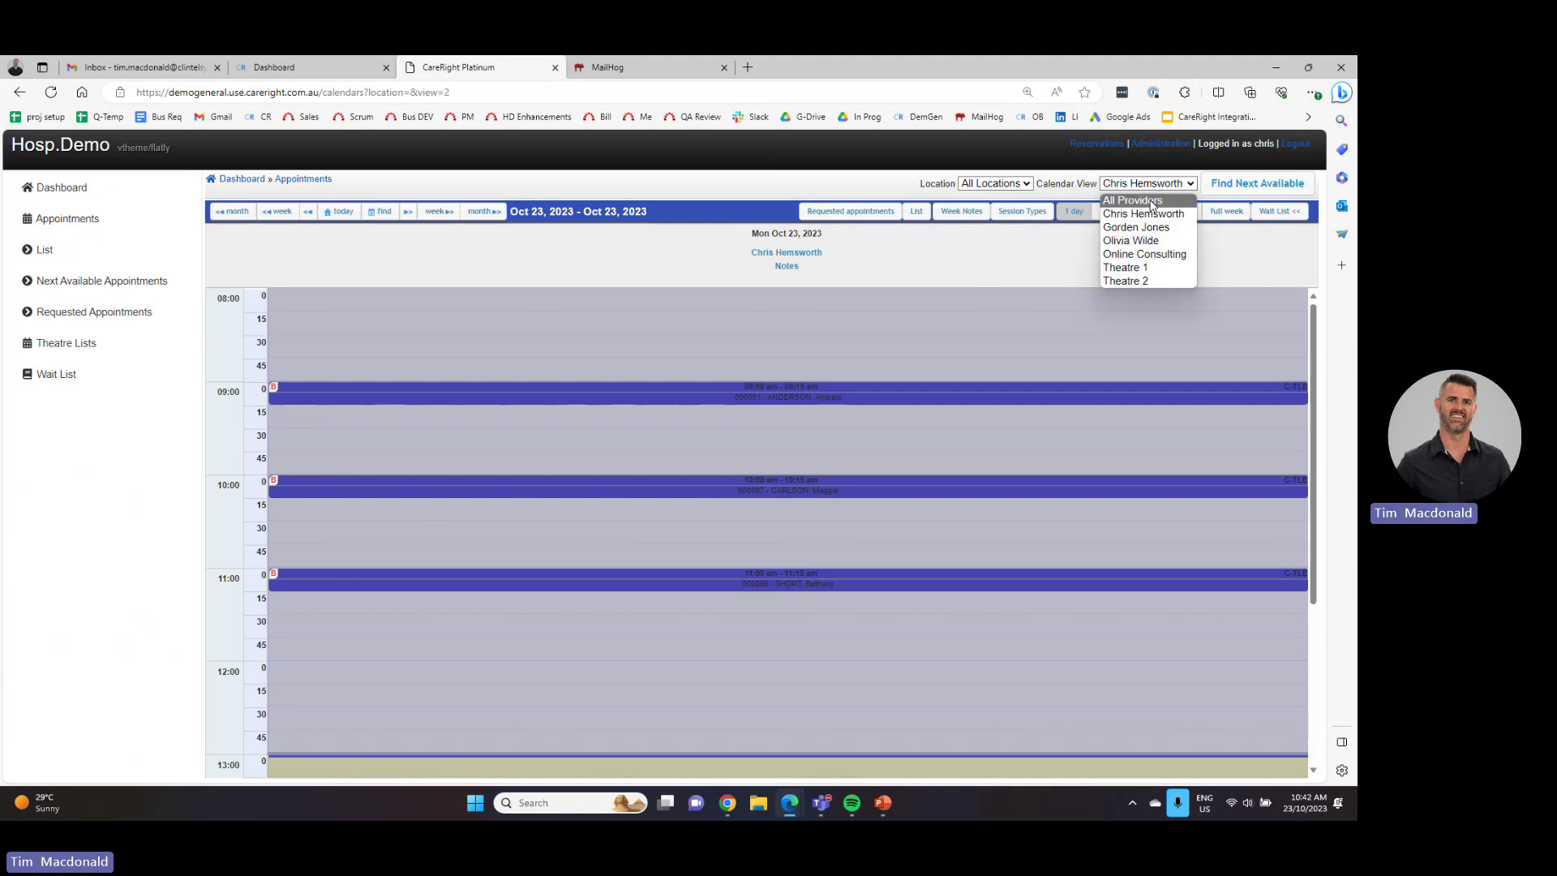
click(1151, 202)
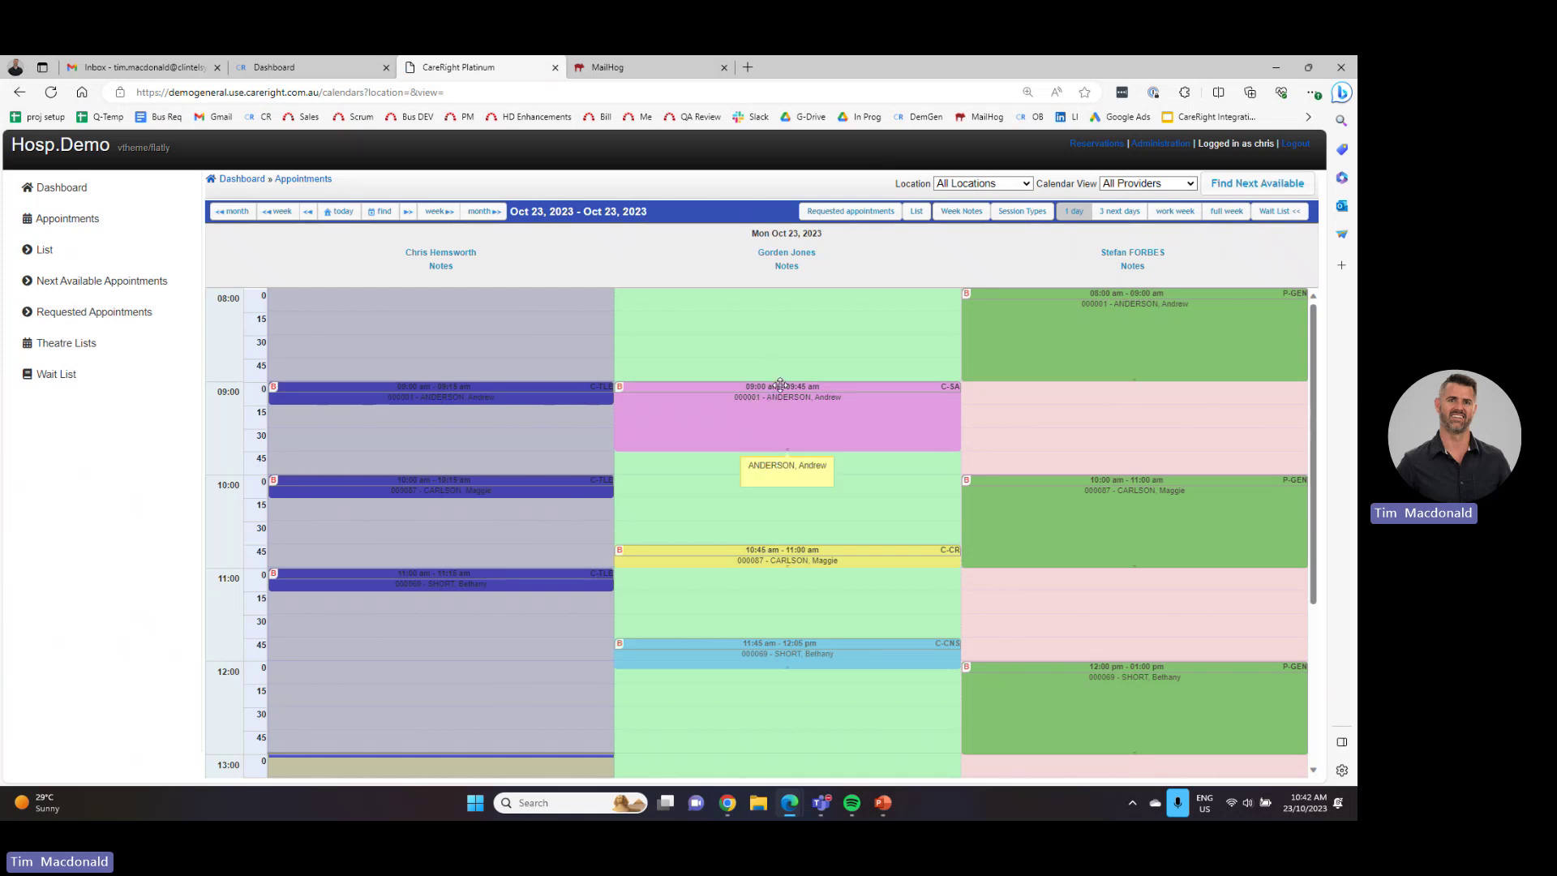
- Rebook the pink 9:00 appointment to 8:30, dismissing the referral warning
drag(780, 383, 780, 336)
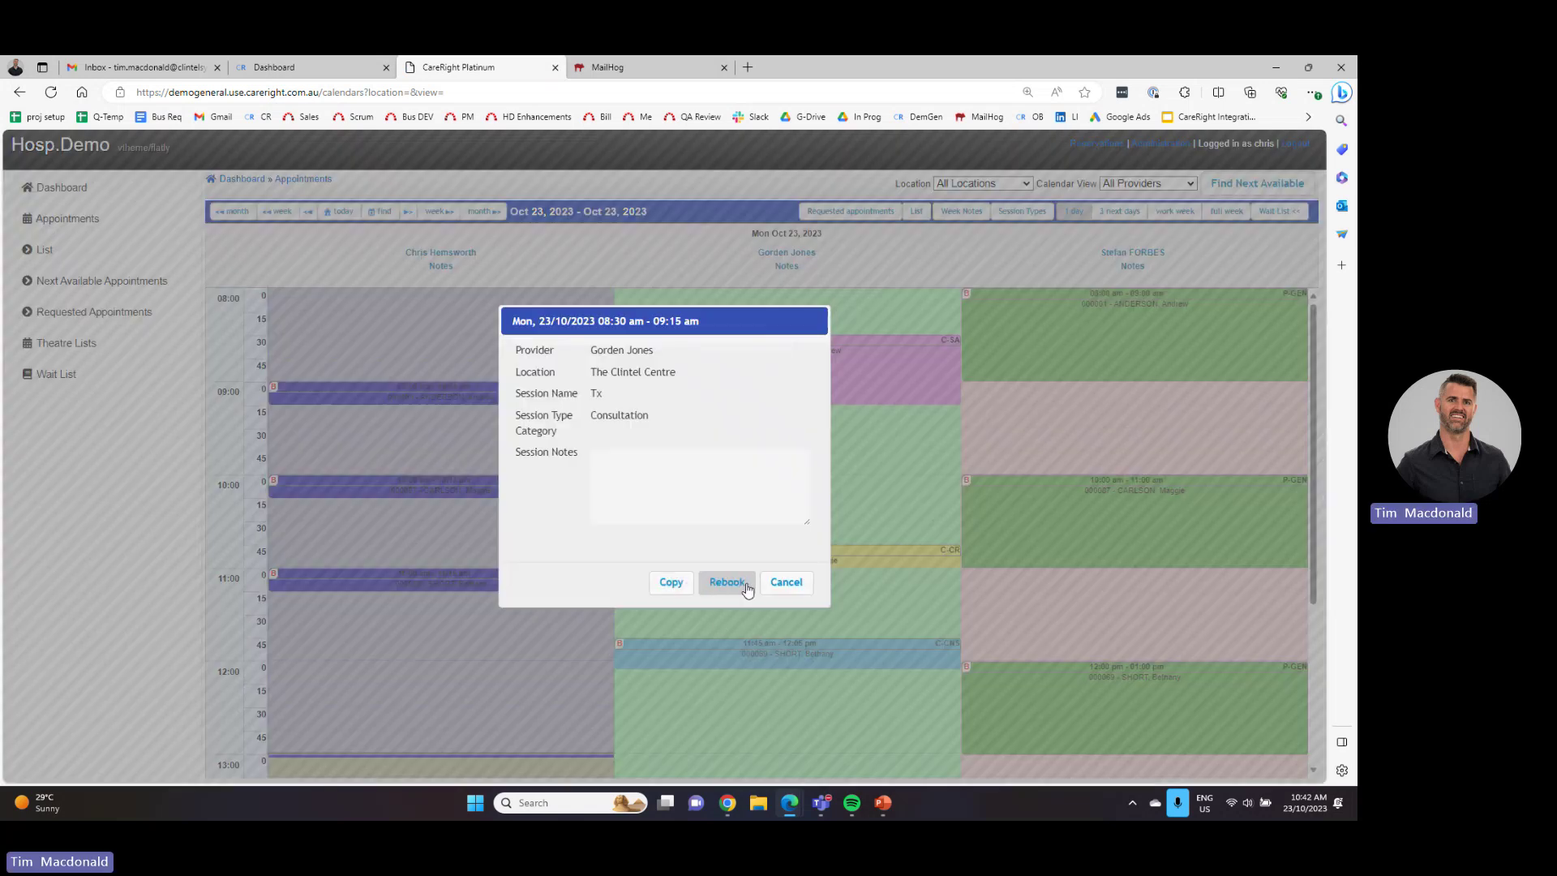
click(727, 582)
click(788, 411)
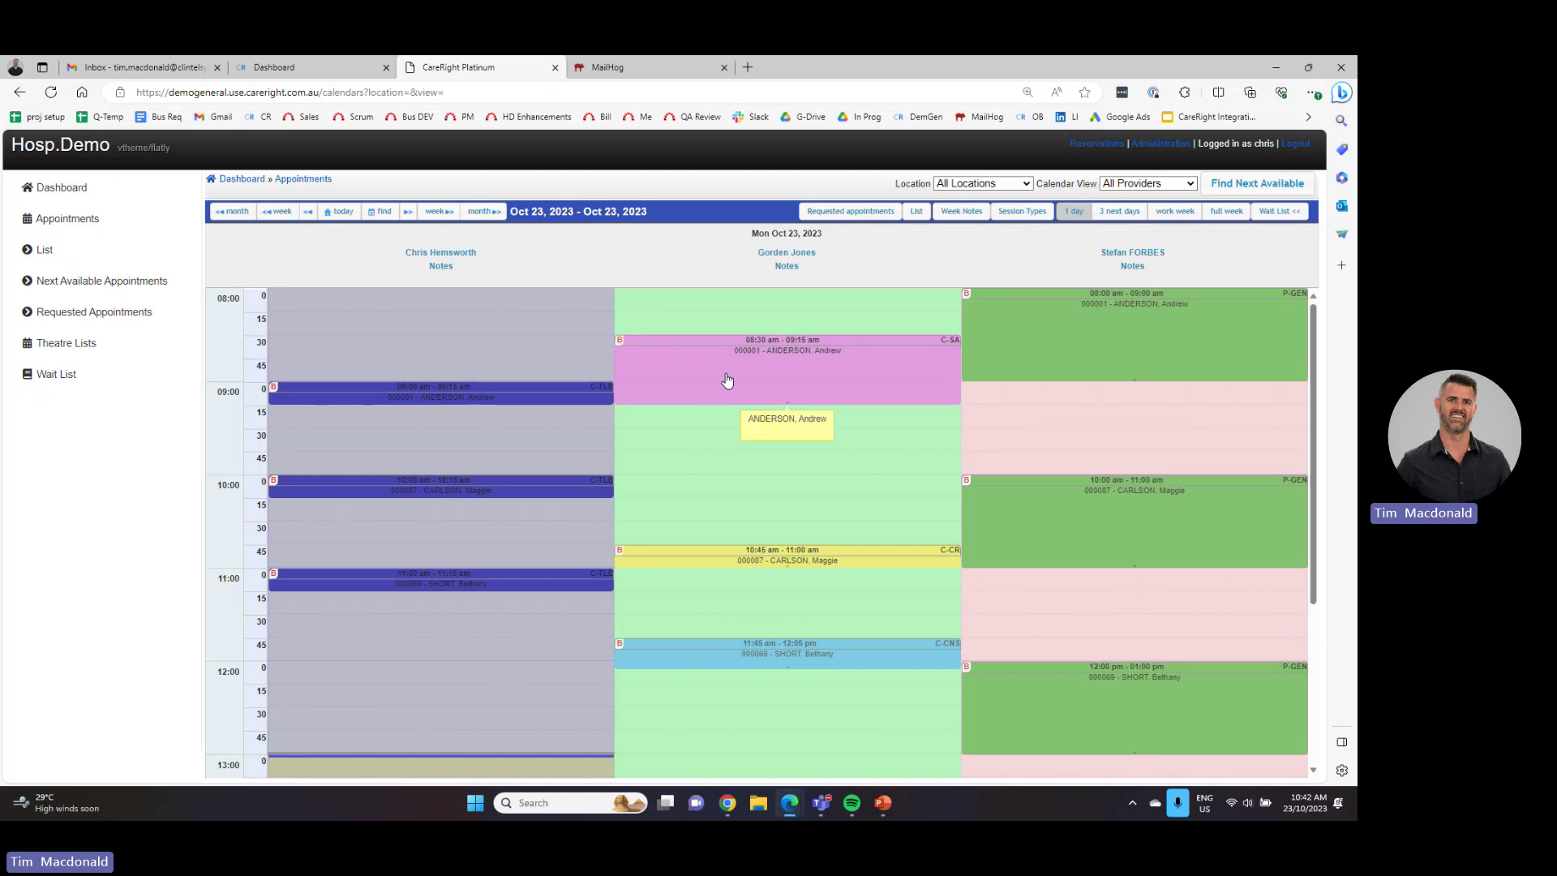
- Add the note 'in a wheelchair' to the appointment and save it
right_click(740, 372)
click(758, 383)
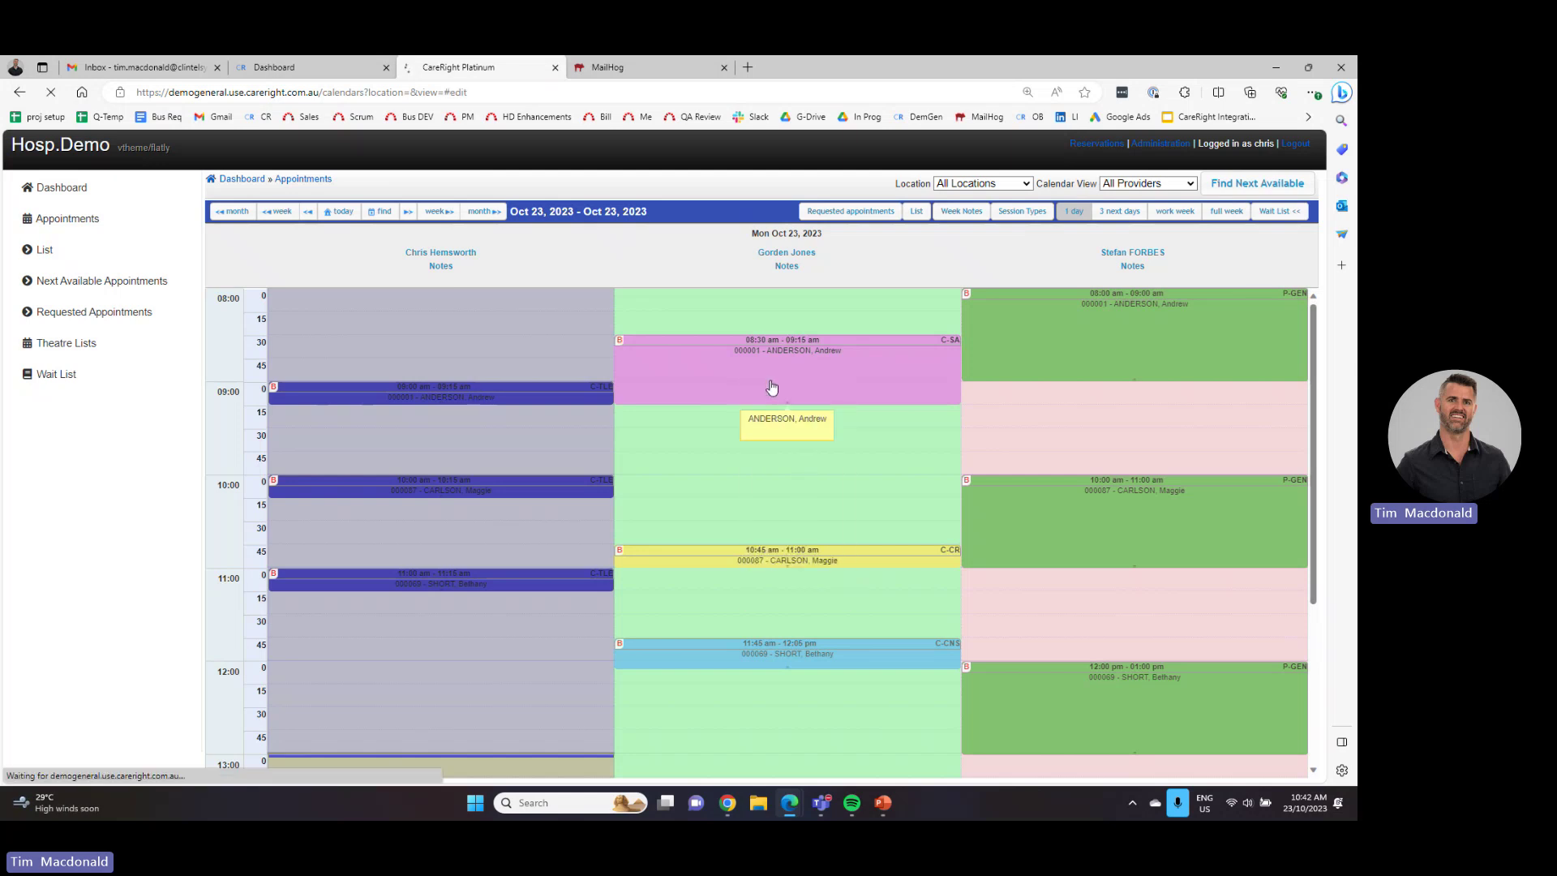
click(550, 665)
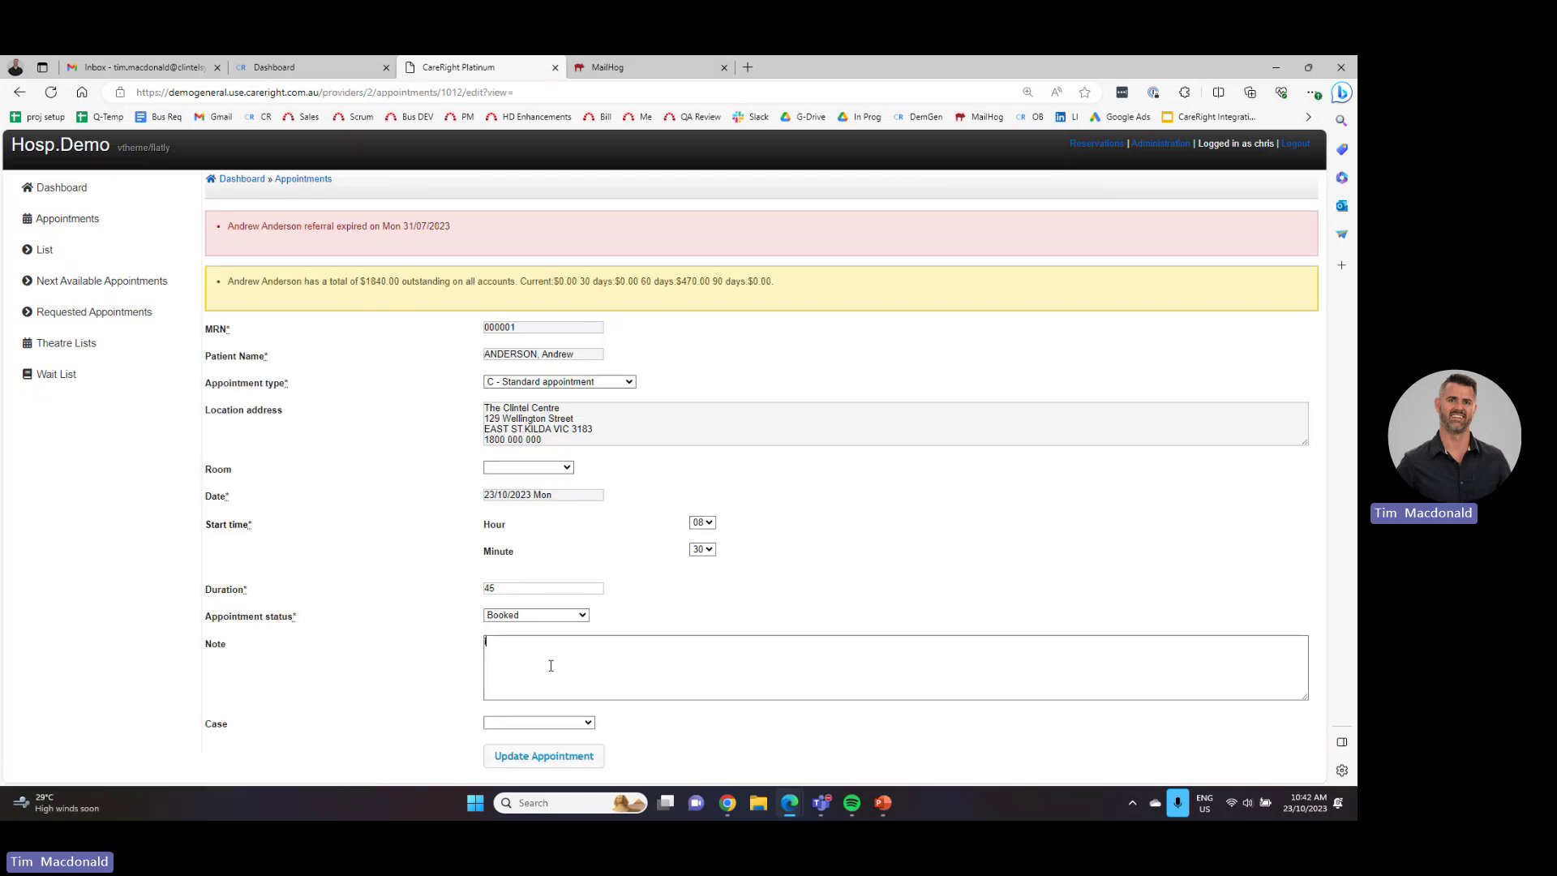
text(in a wheelchair)
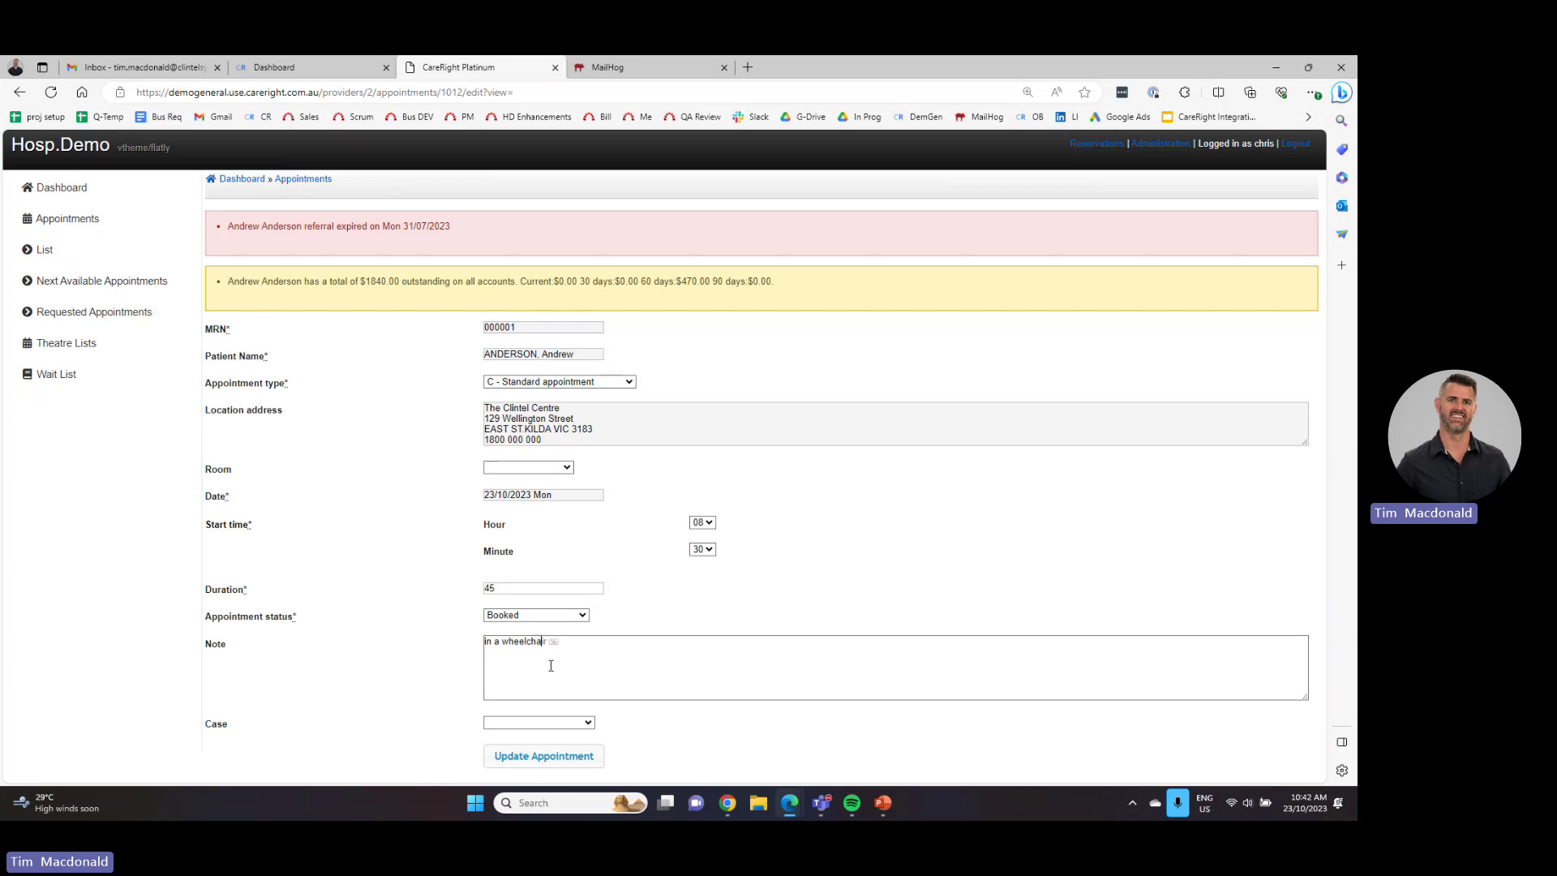
click(564, 762)
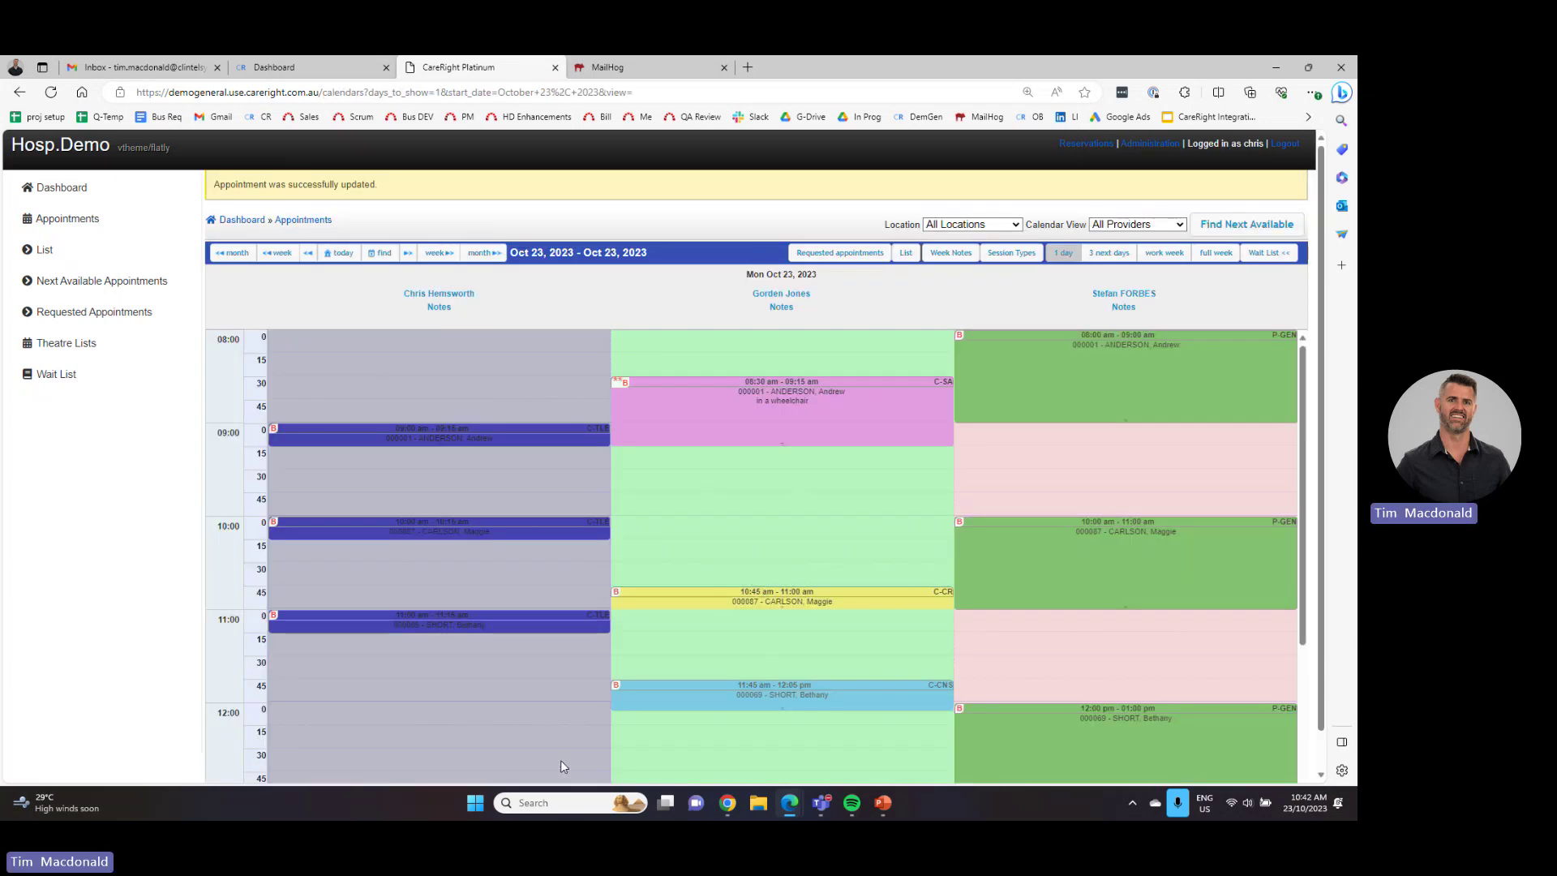
mouse_move(782, 411)
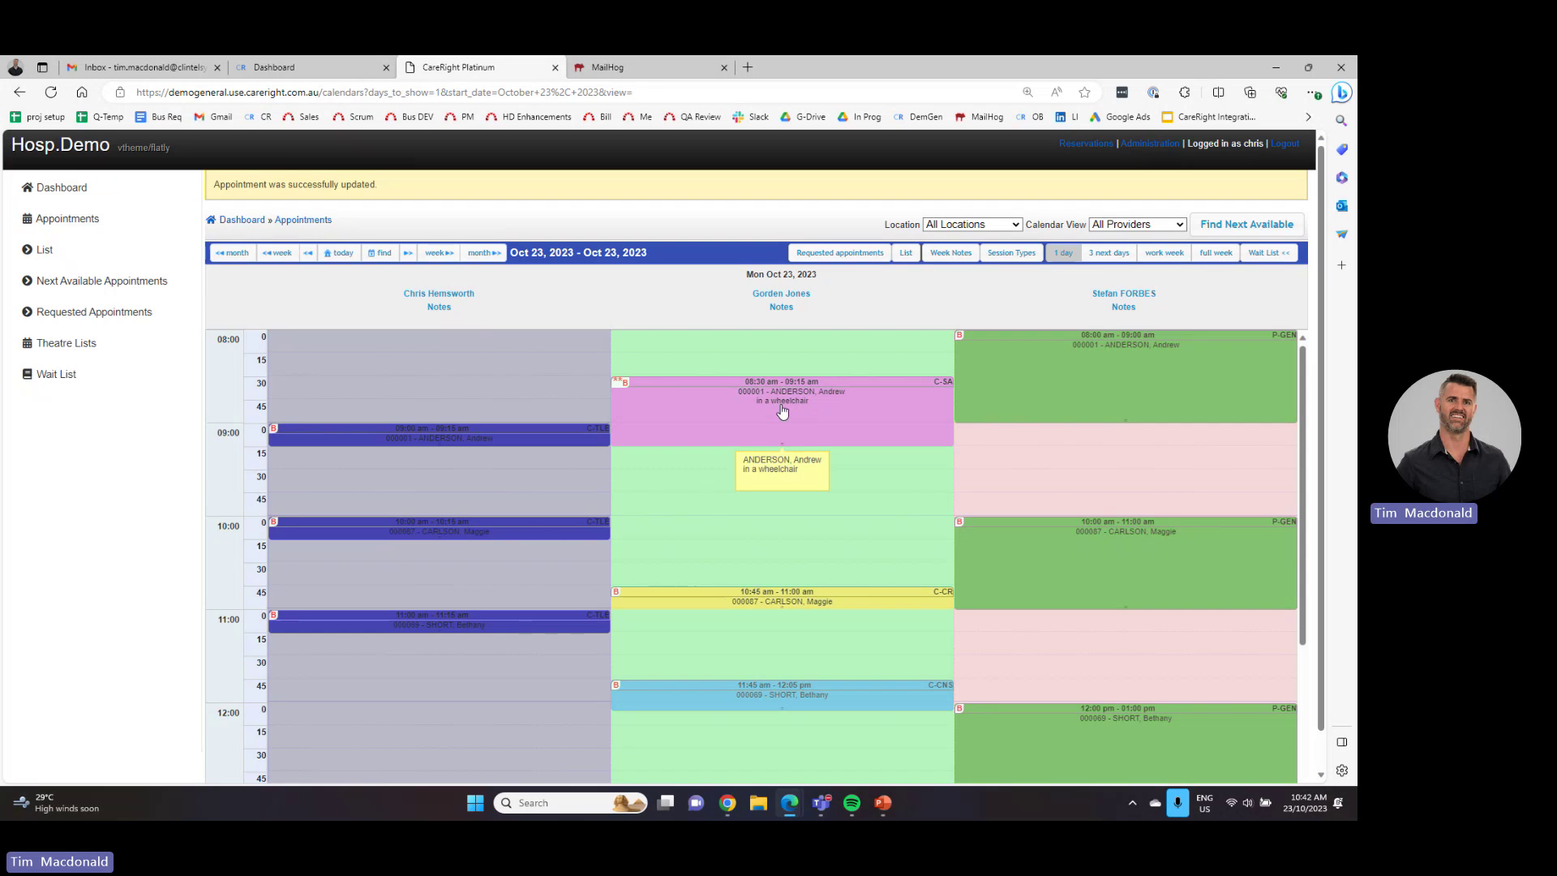
- Move the 08:30 appointment to the wait list as Pending and show the wait list panel
right_click(782, 411)
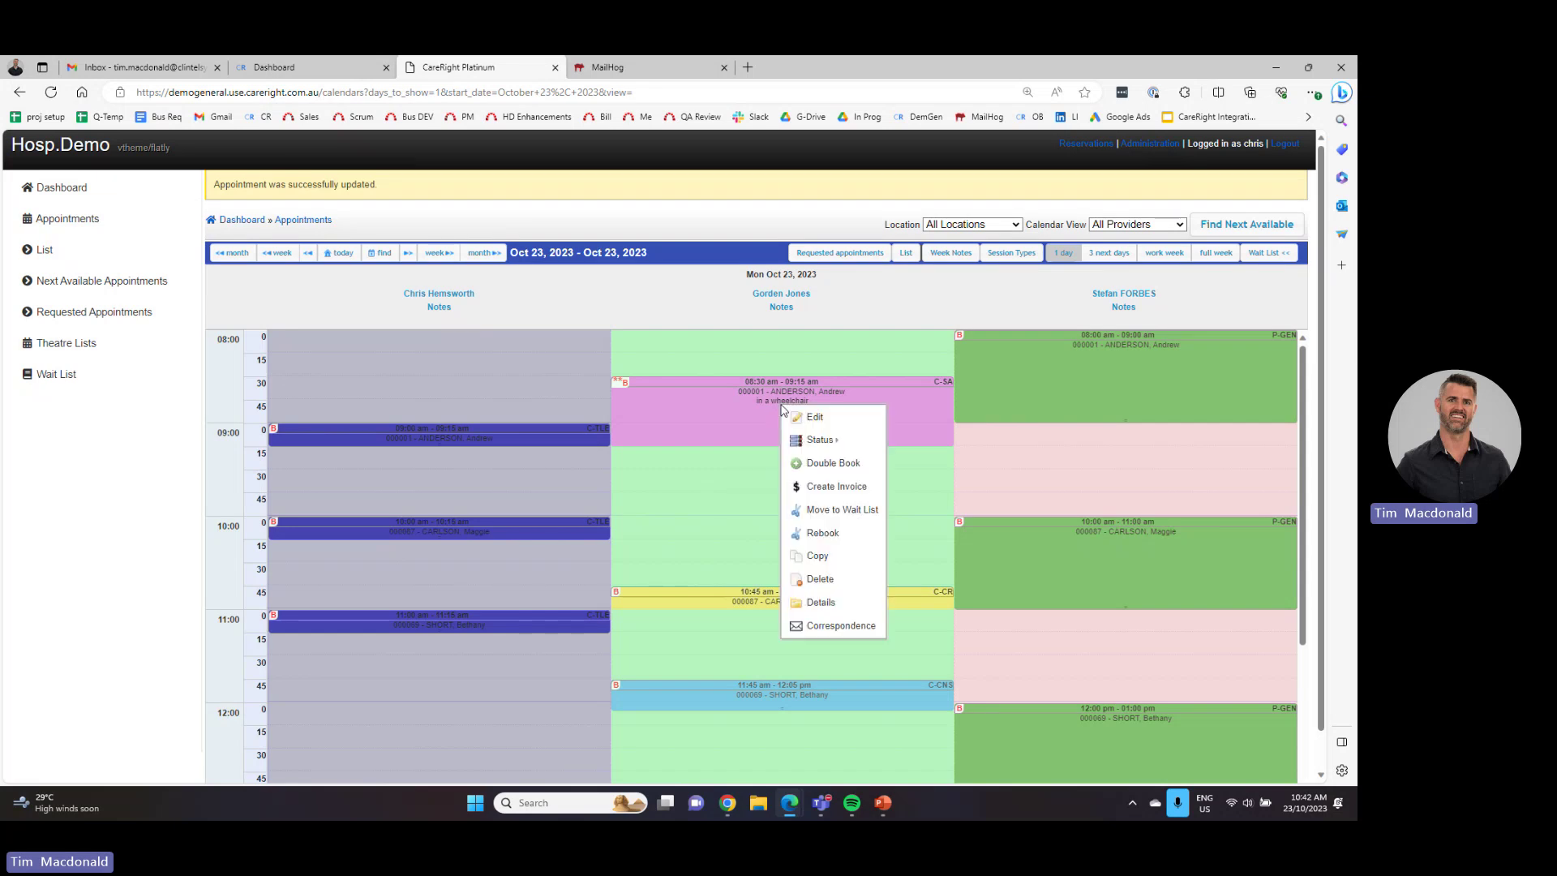
click(819, 510)
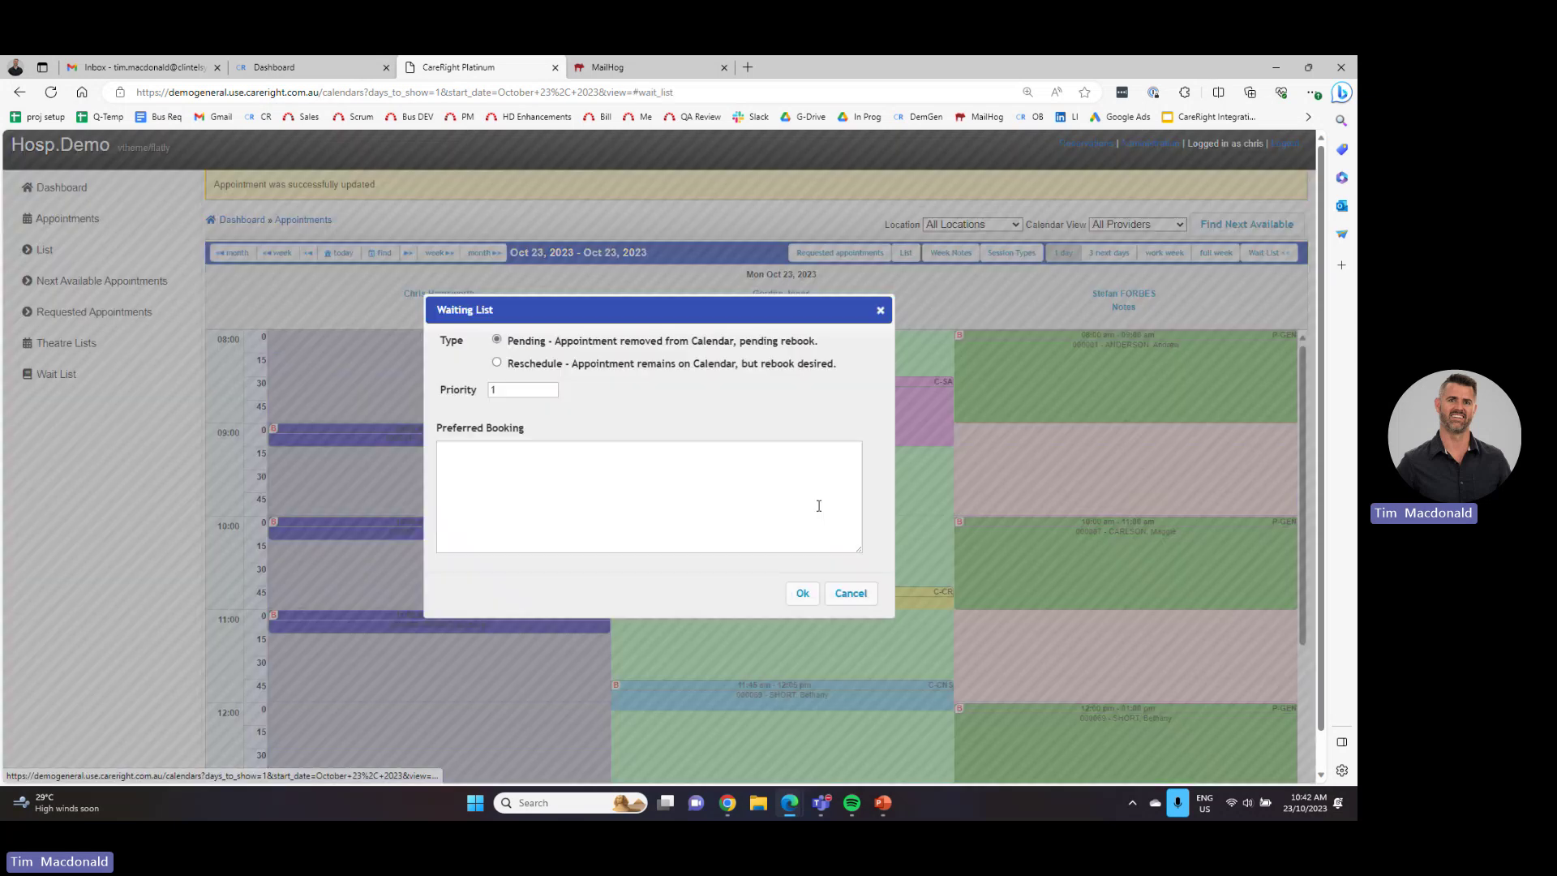
click(489, 485)
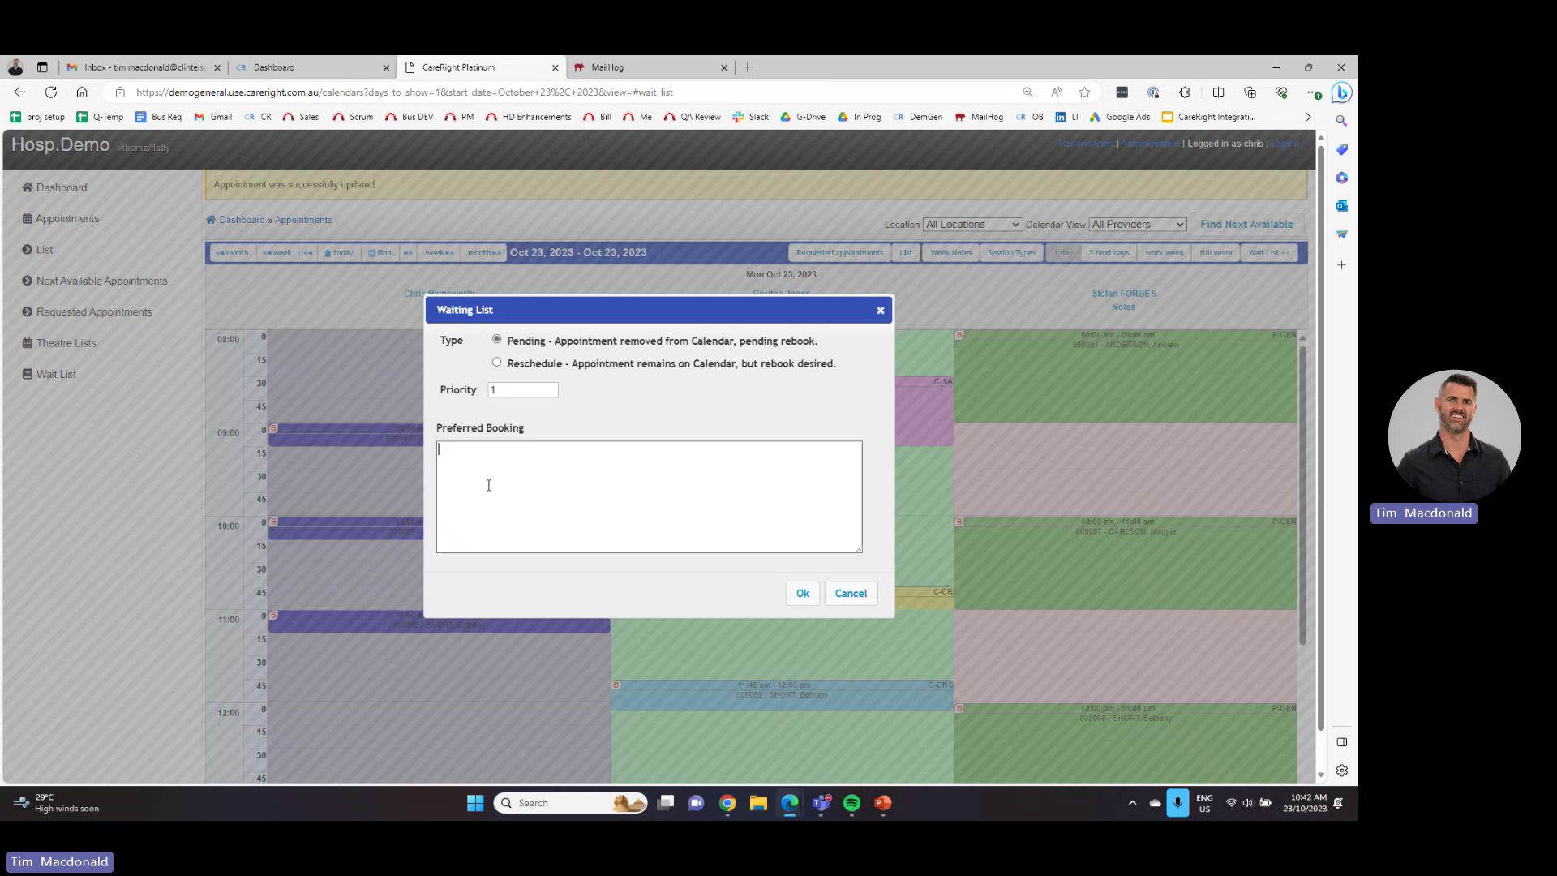
click(800, 592)
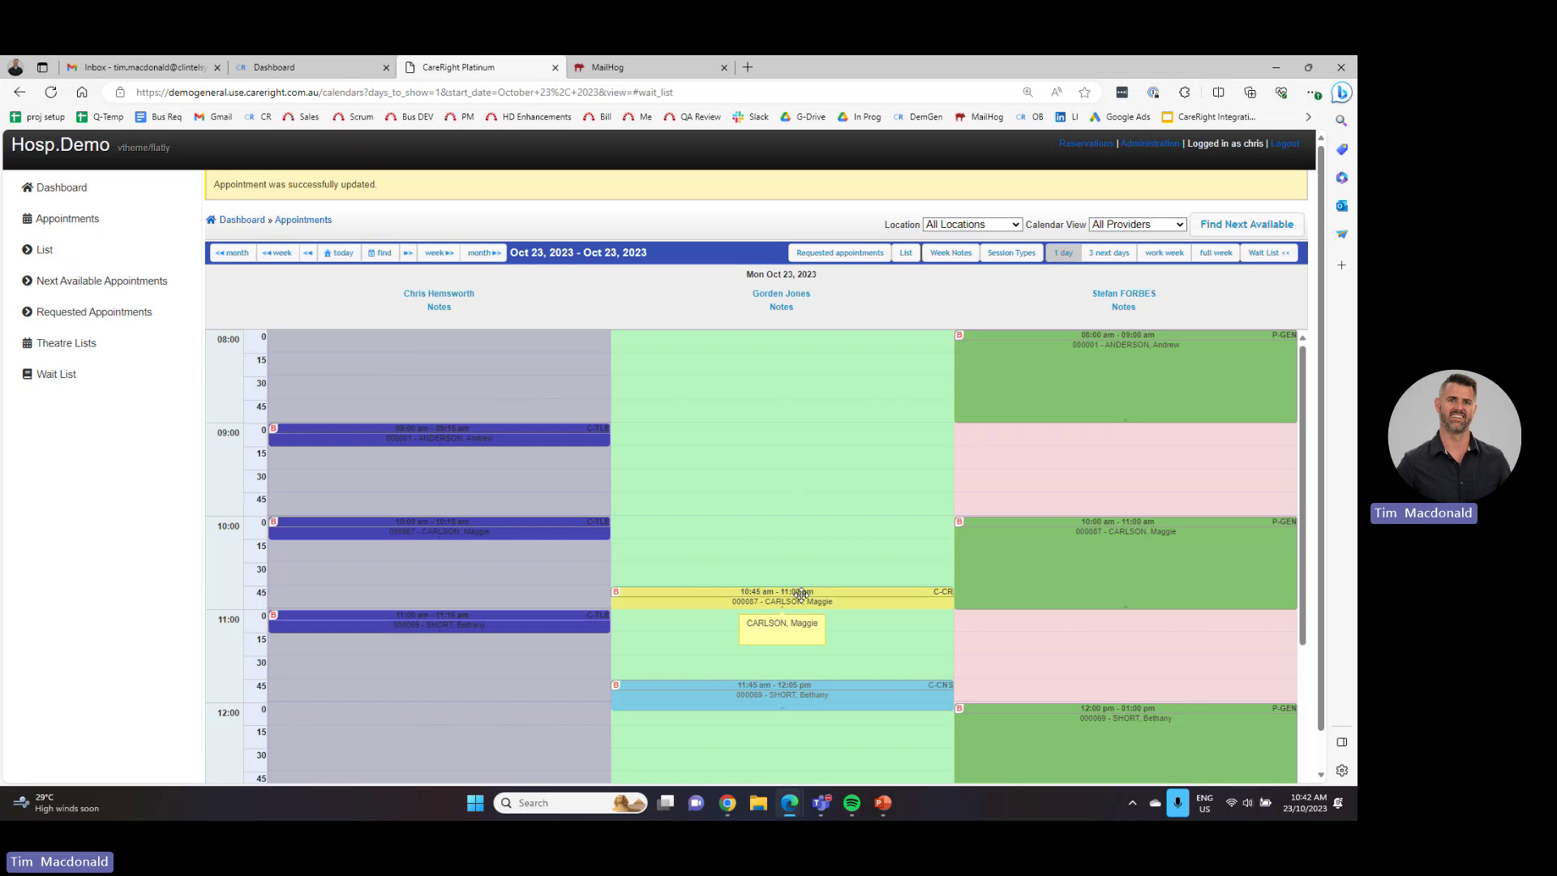
scroll(801, 594, down, 2)
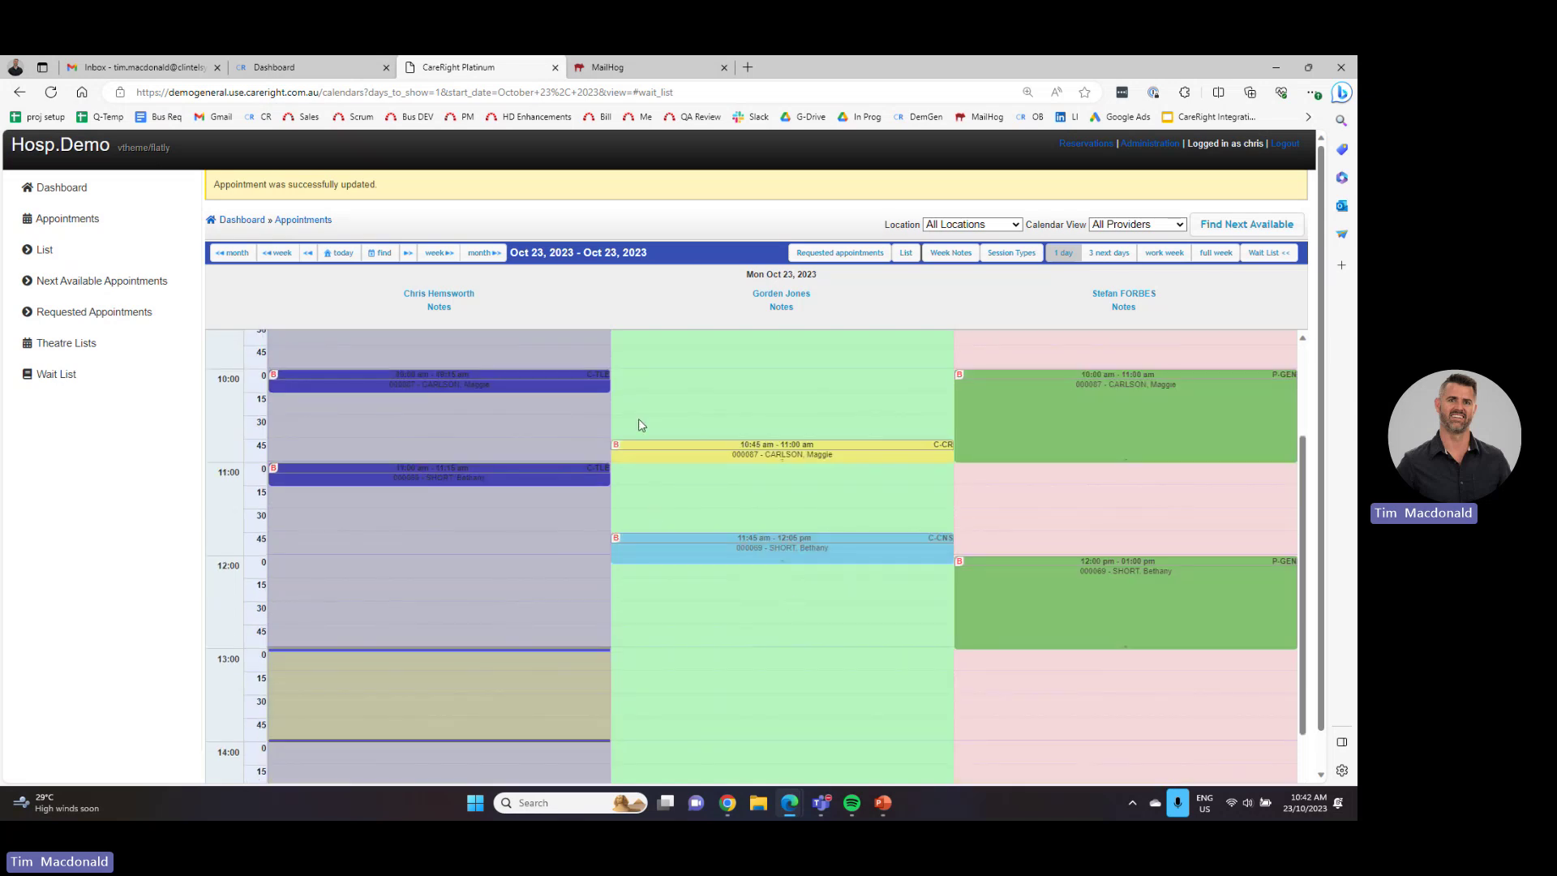
click(1284, 257)
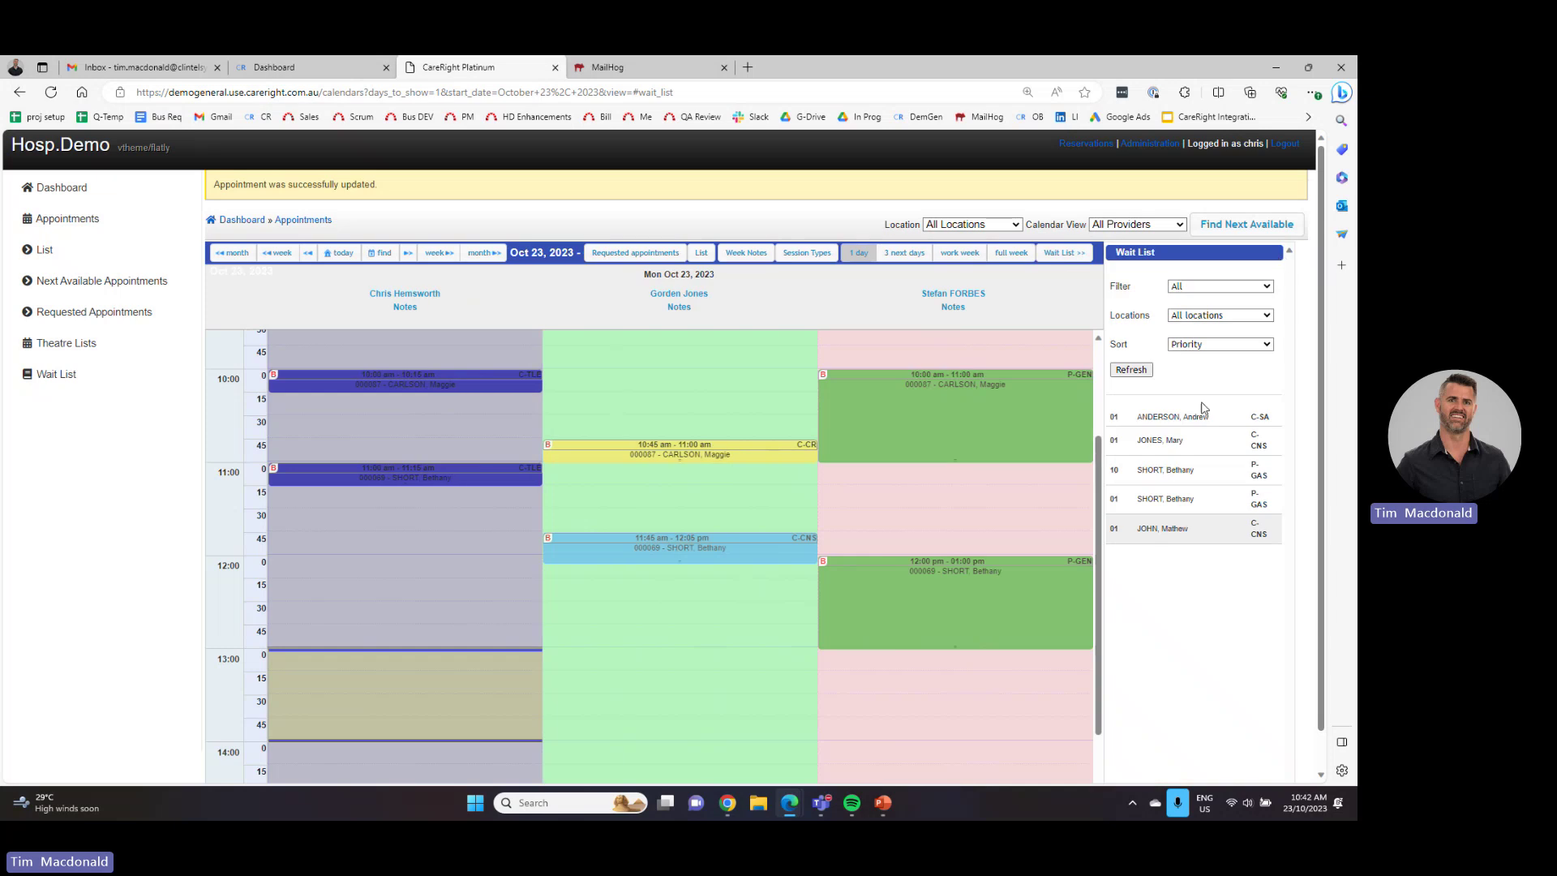
- Rebook the wait-listed patient into the 13:00 slot, dismiss the referral warning and hide the wait list
drag(1198, 417, 619, 659)
click(720, 583)
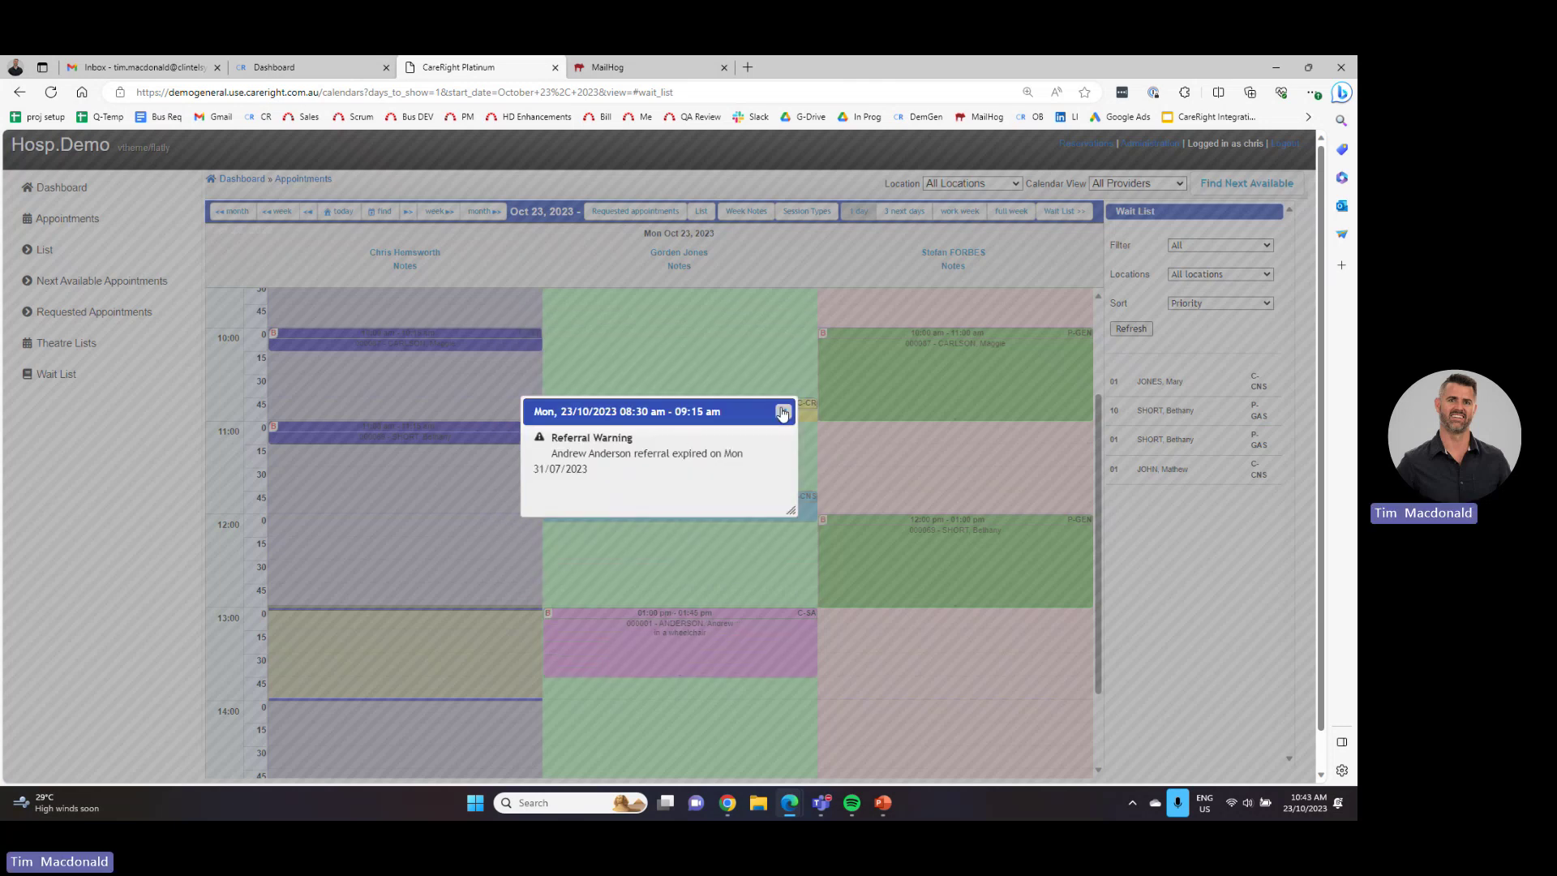
click(783, 411)
scroll(349, 324, up, 2)
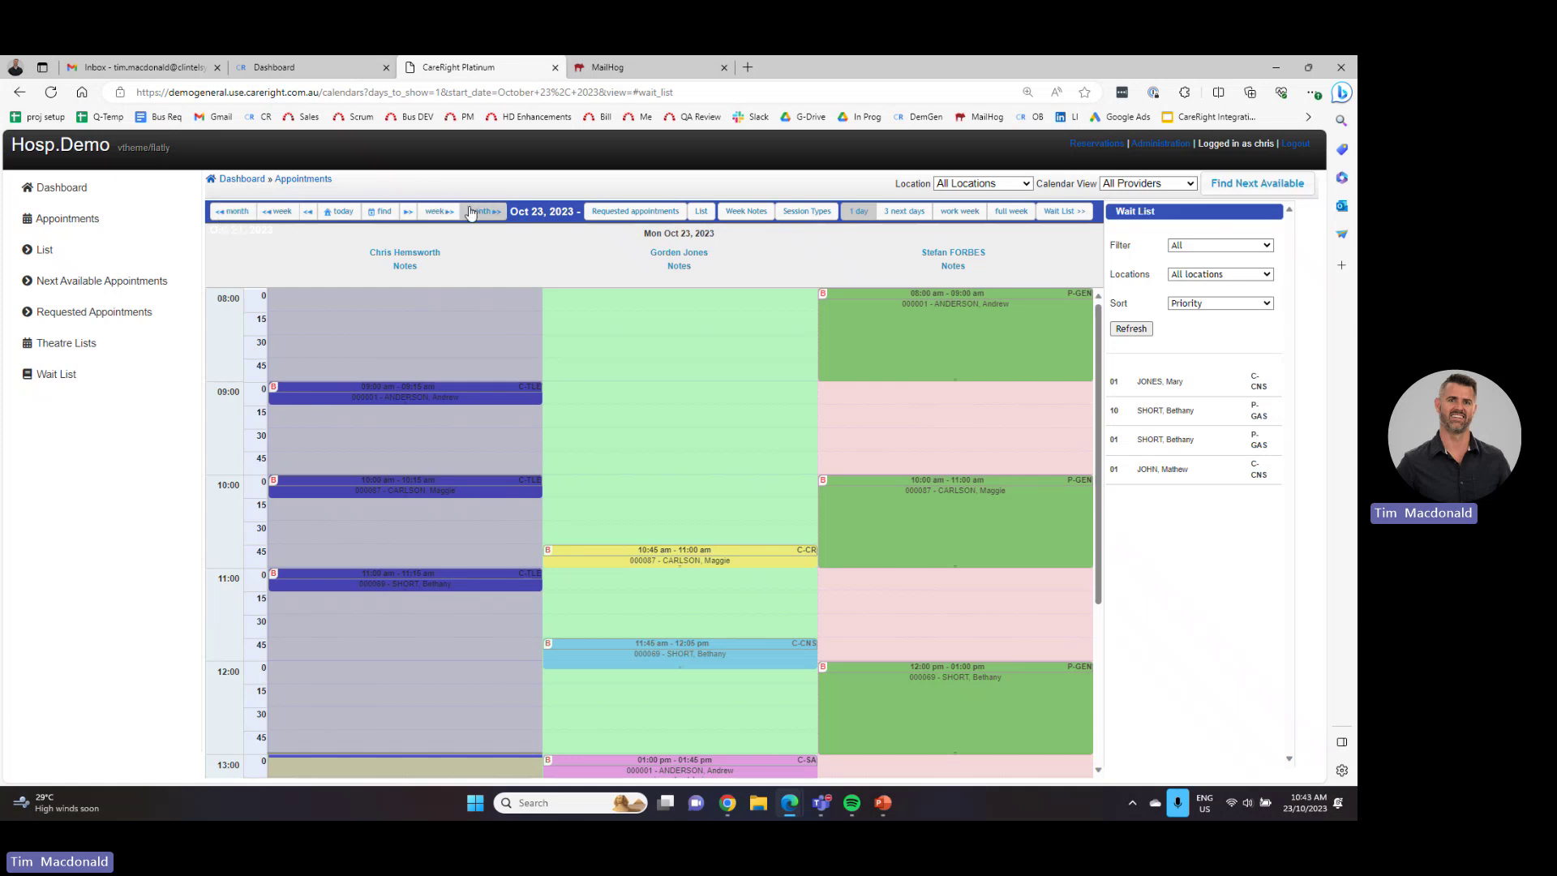
click(652, 209)
click(1065, 211)
scroll(747, 523, down, 2)
scroll(748, 527, up, 2)
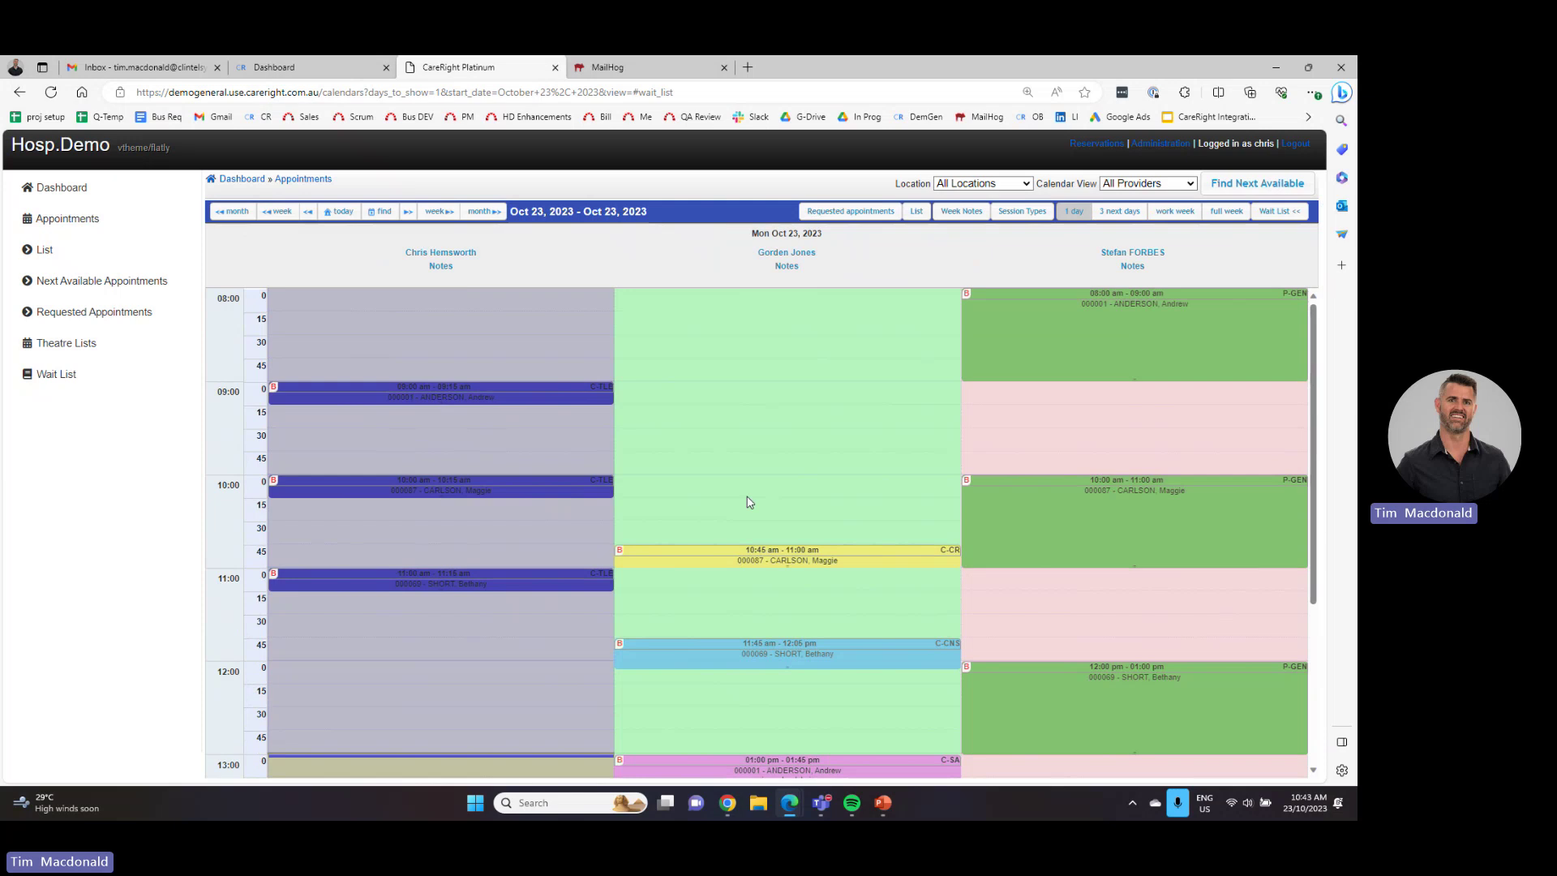
- Switch the day's calendar to the Appointments list view and scroll through it
click(917, 213)
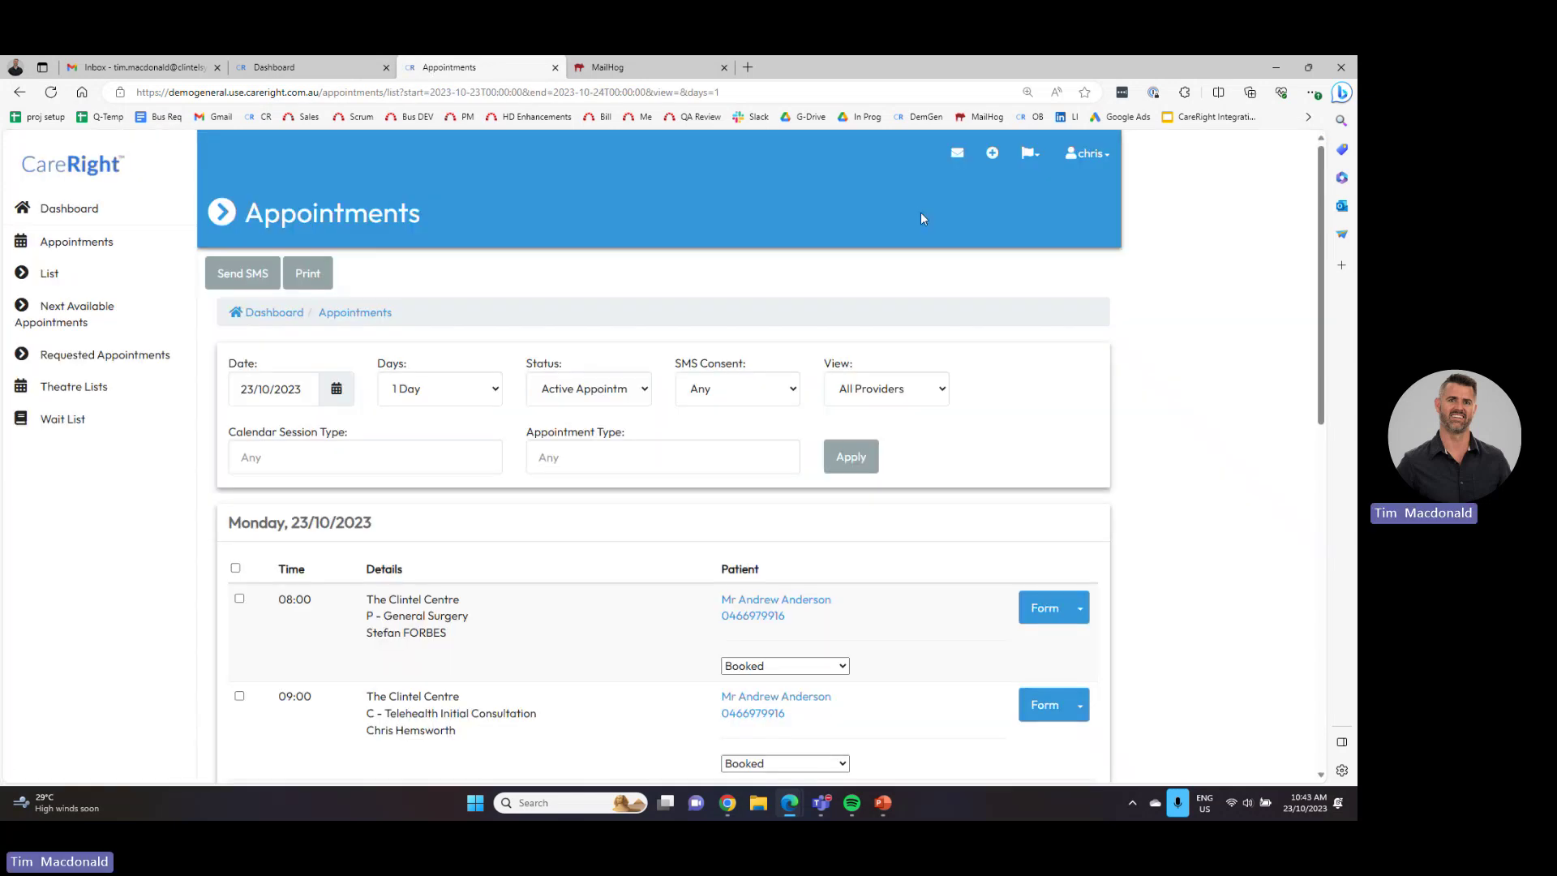
scroll(571, 612, down, 2)
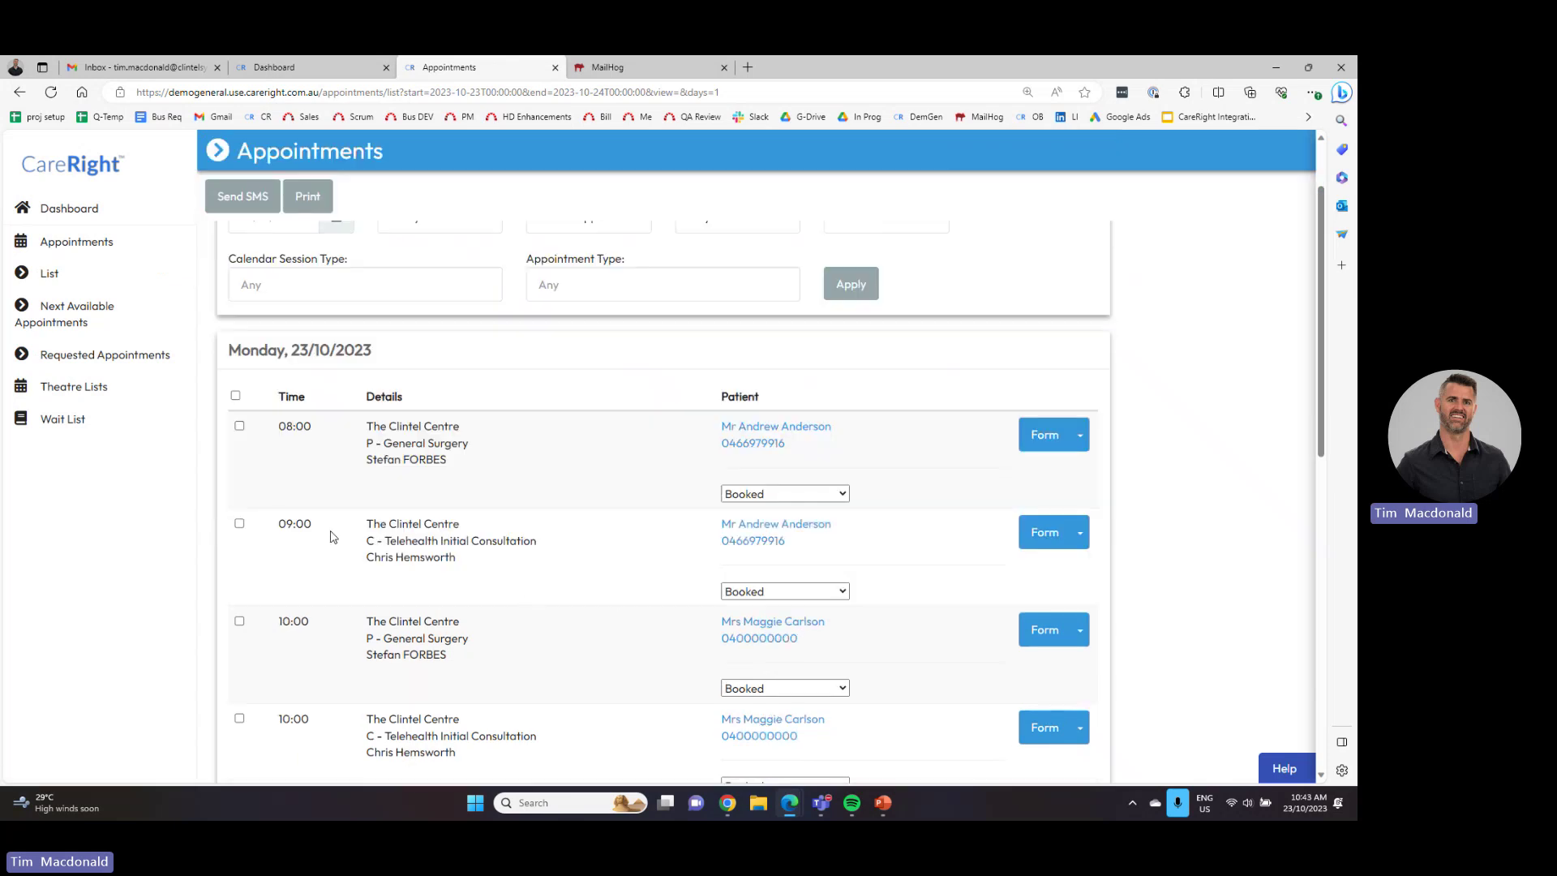
scroll(406, 437, up, 2)
scroll(458, 572, down, 3)
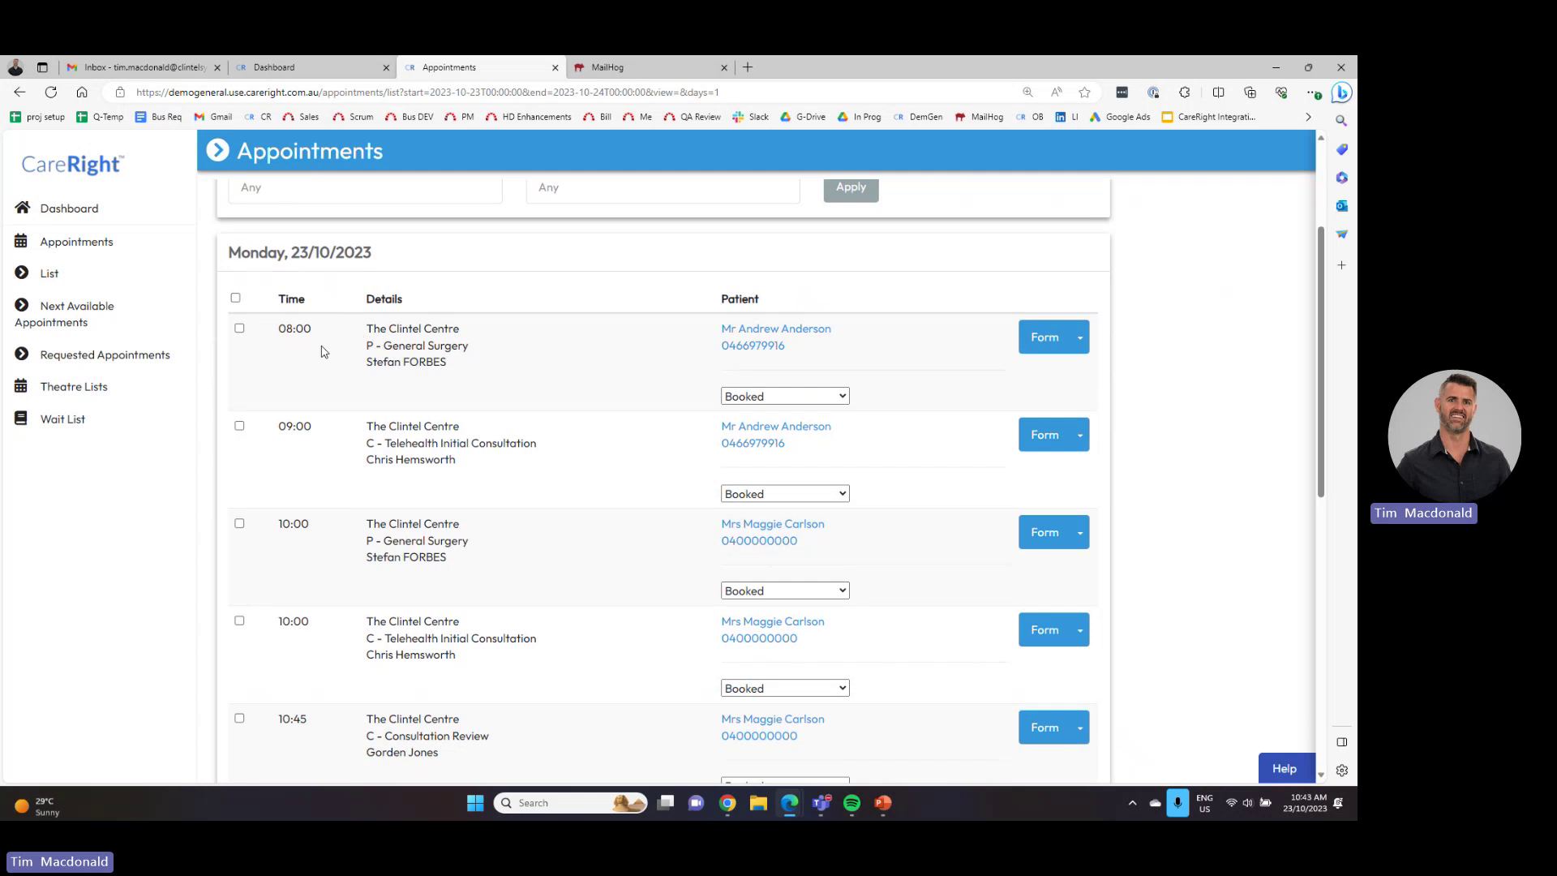
- Highlight the 08:00 time and Telehealth Initial Consultation type, and check statuses, leaving Booked
double_click(294, 328)
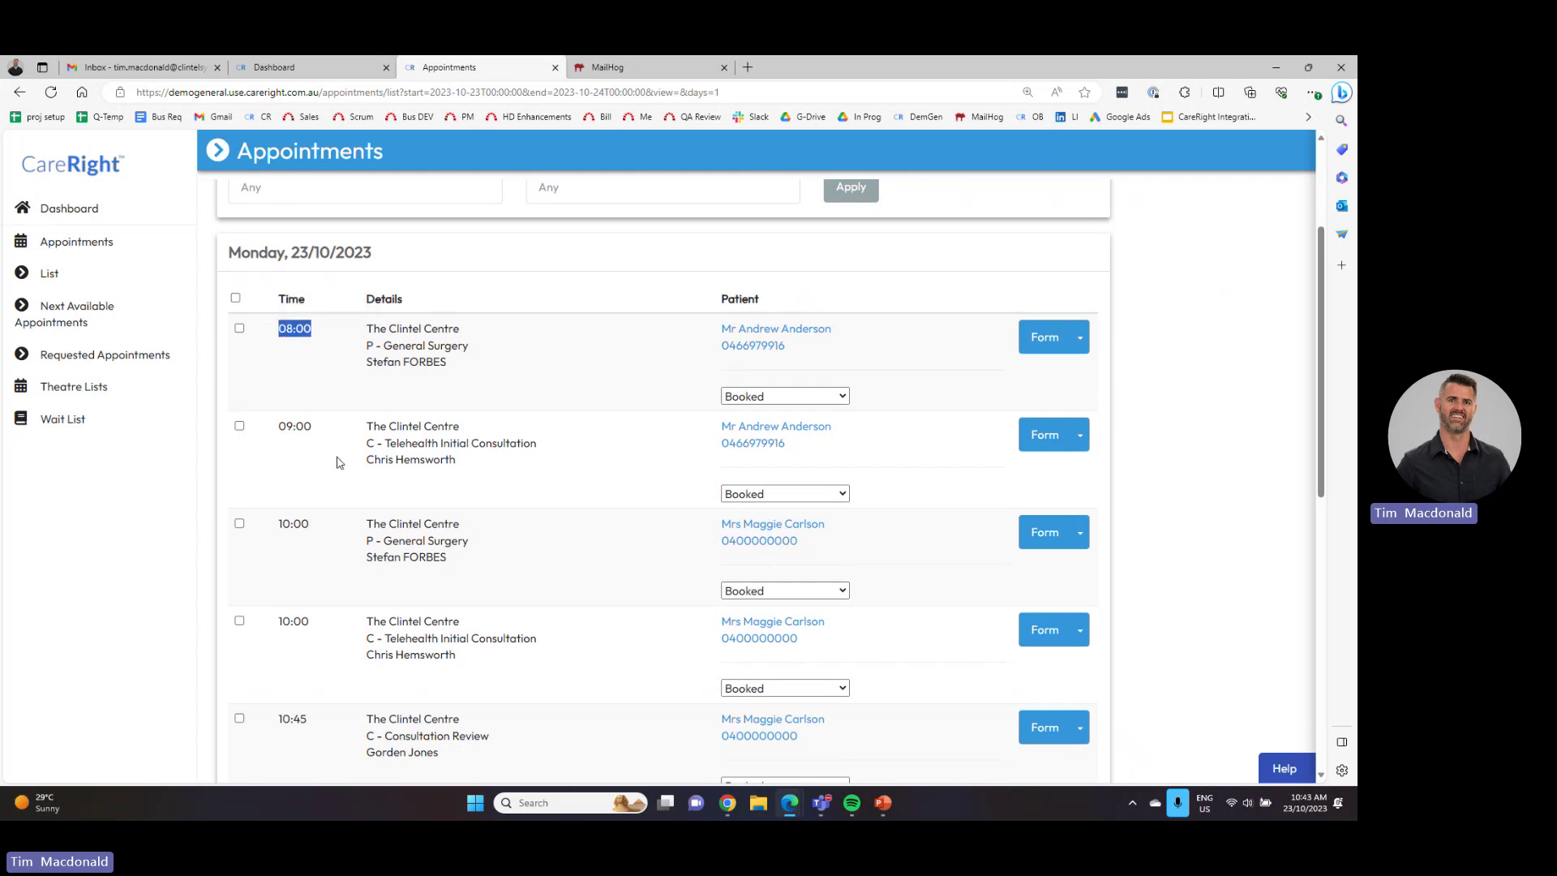
drag(553, 444, 457, 461)
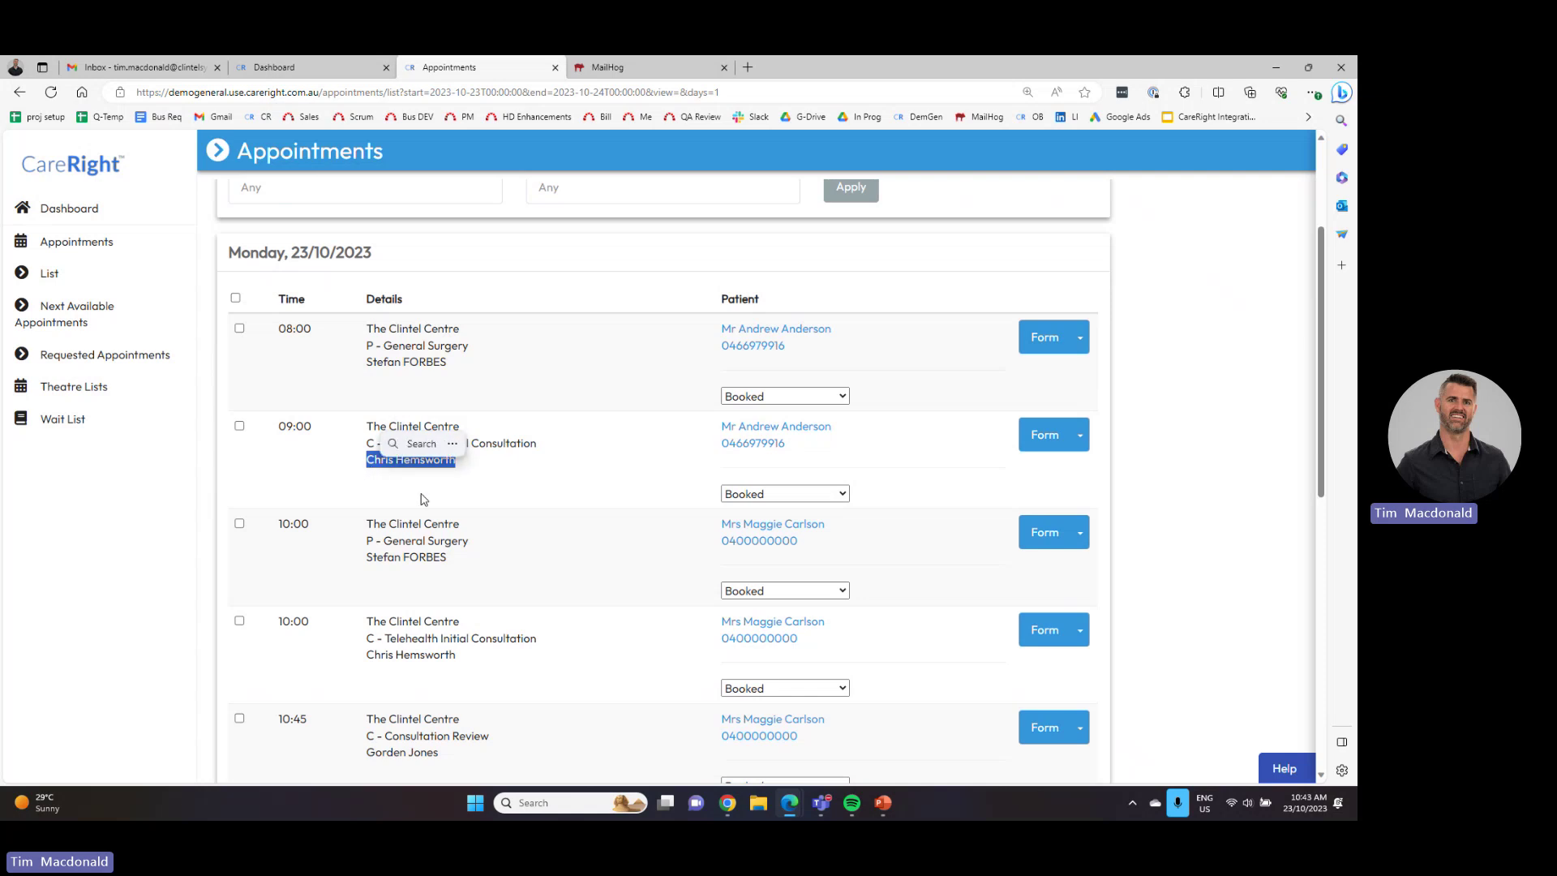
click(787, 397)
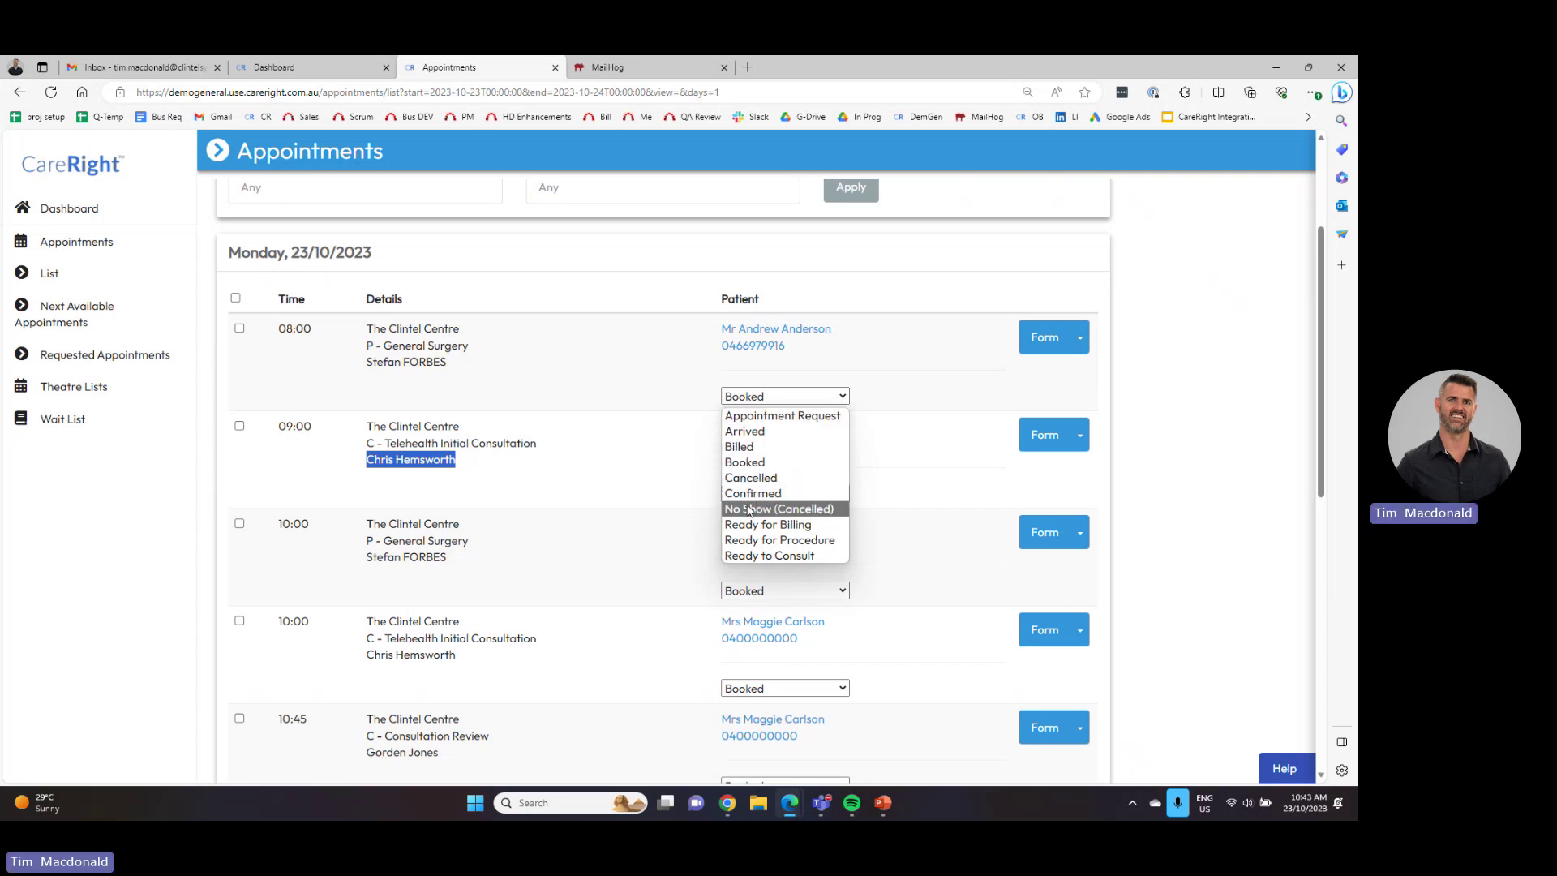
click(868, 501)
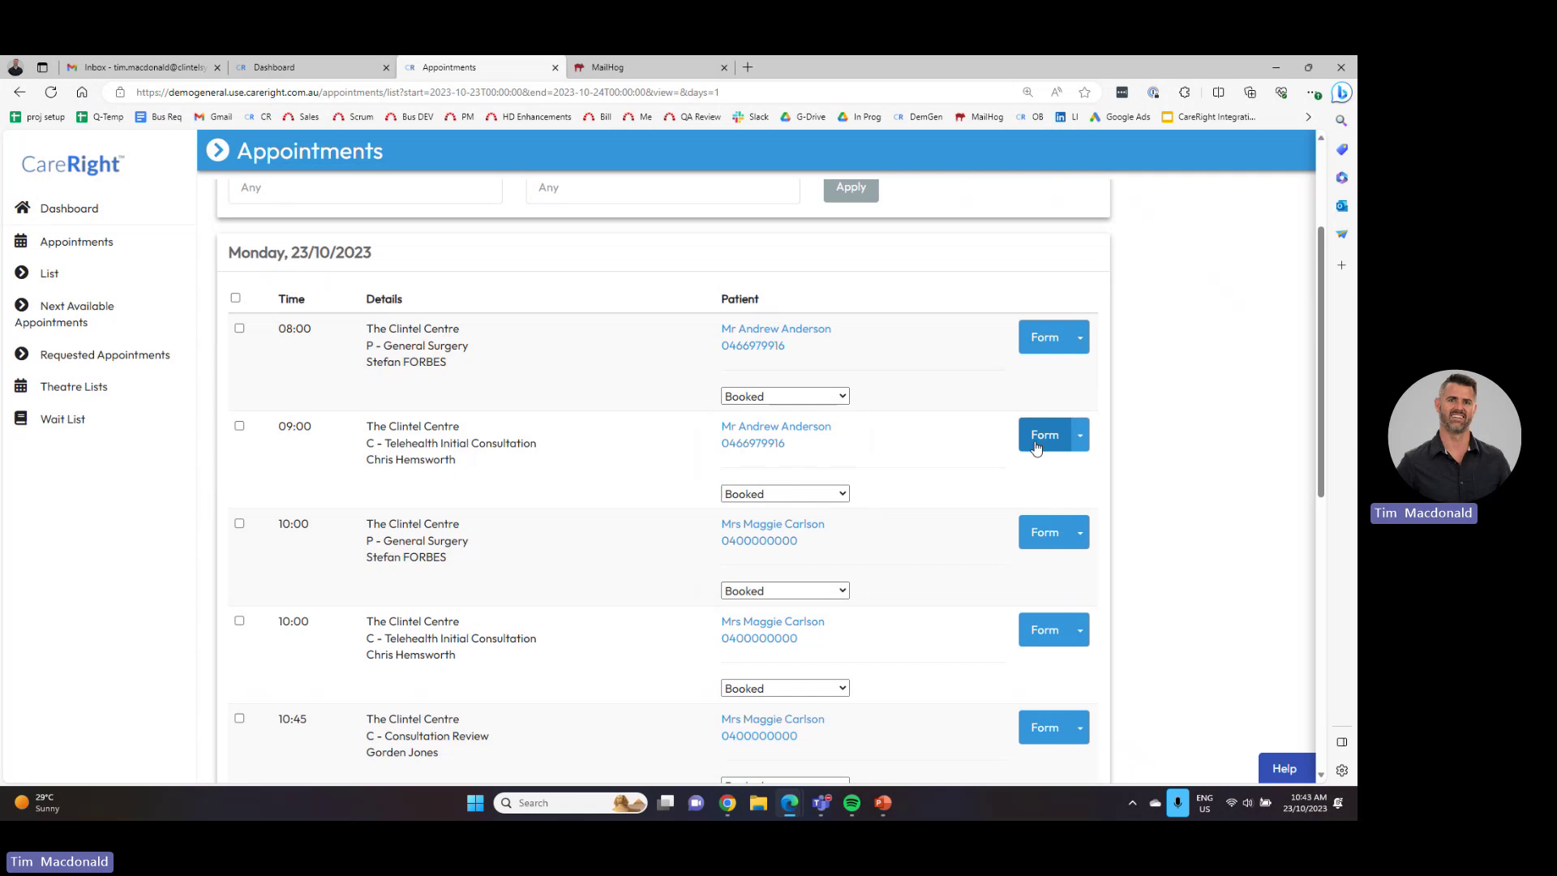
- Highlight the 09:00 provider and type, then the 08:00 row's General Surgery clinic
drag(468, 463, 369, 472)
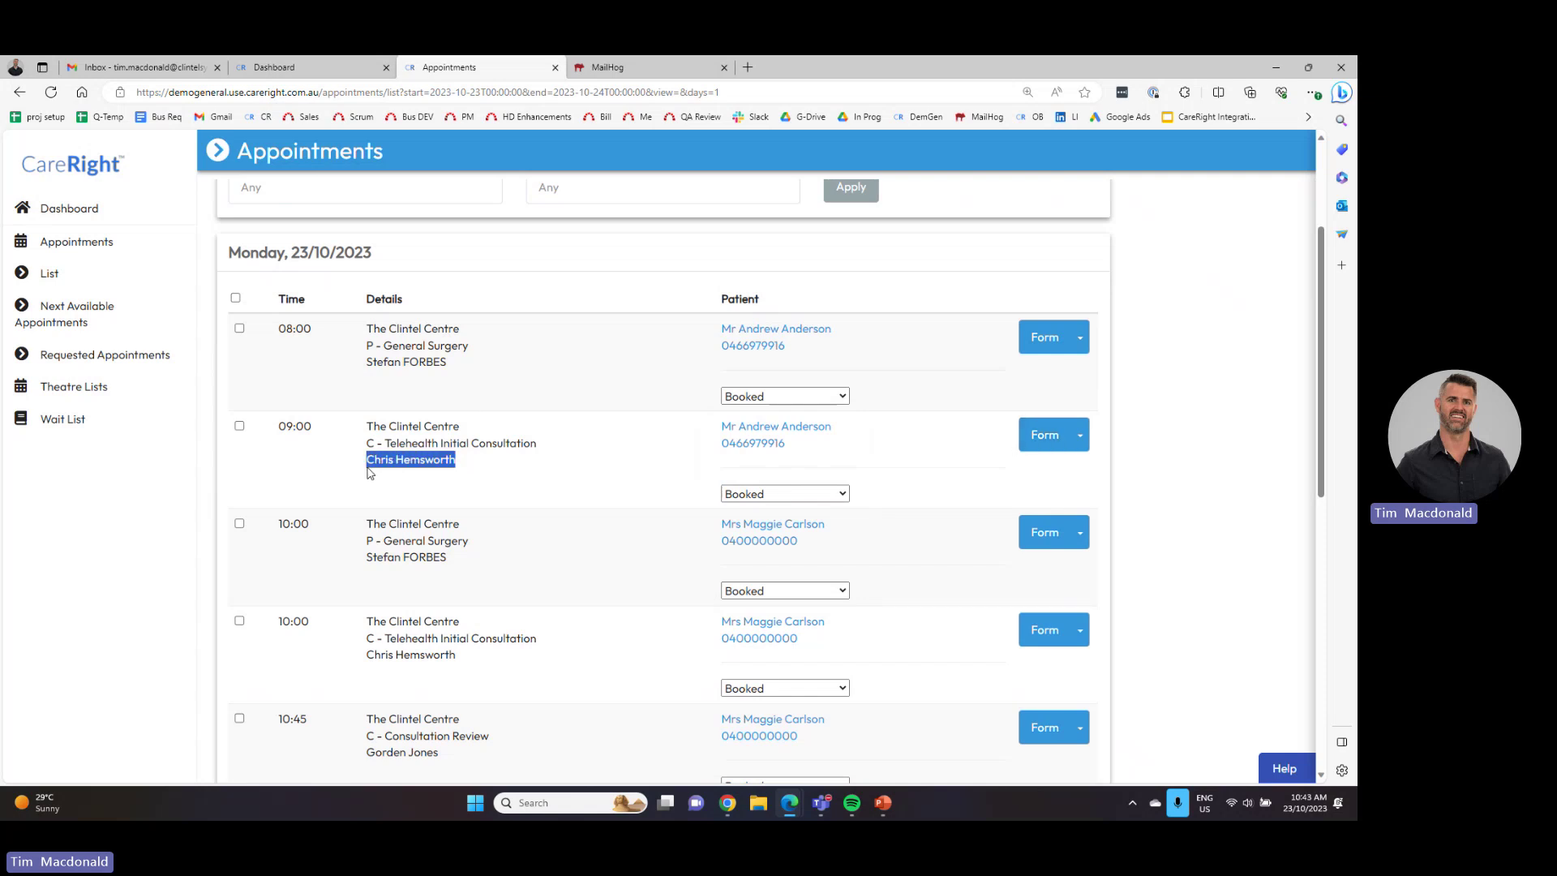
key(ctrl+c)
drag(550, 451, 387, 453)
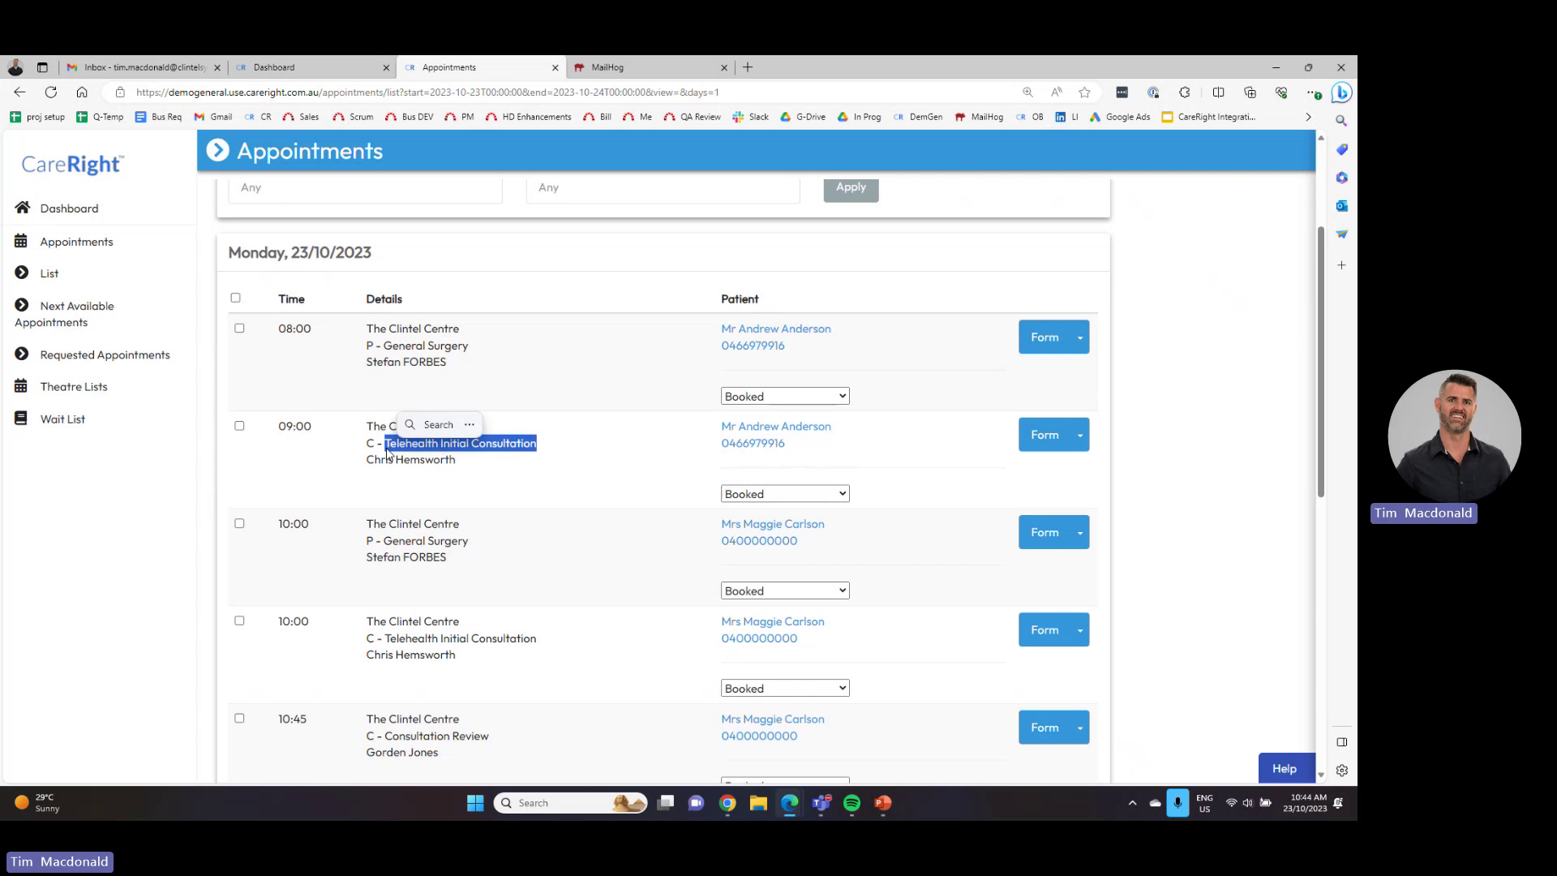
key(ctrl+c)
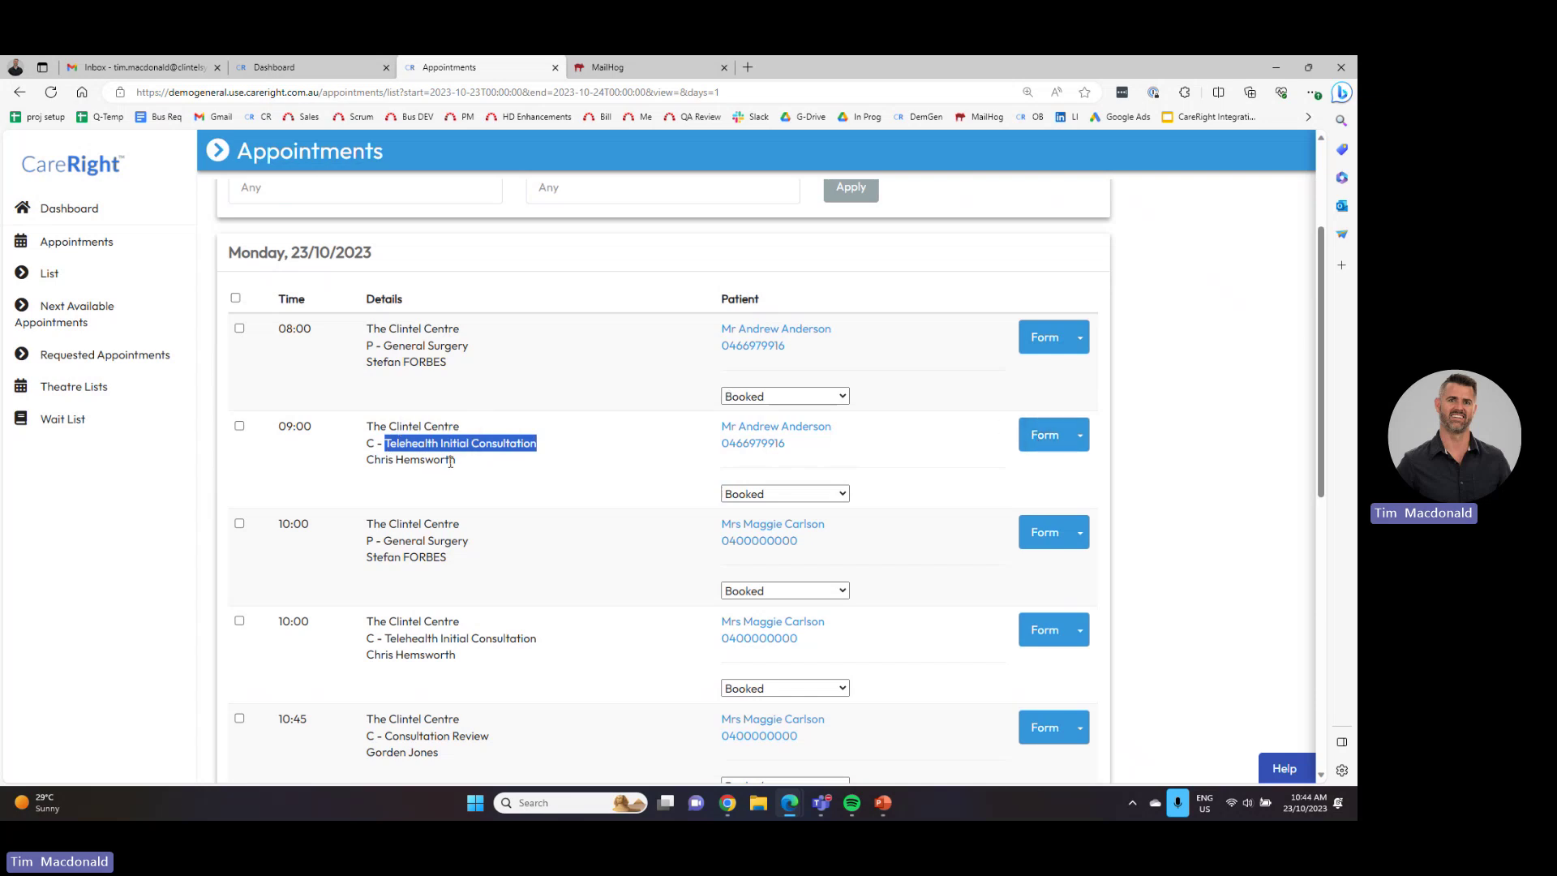
triple_click(451, 368)
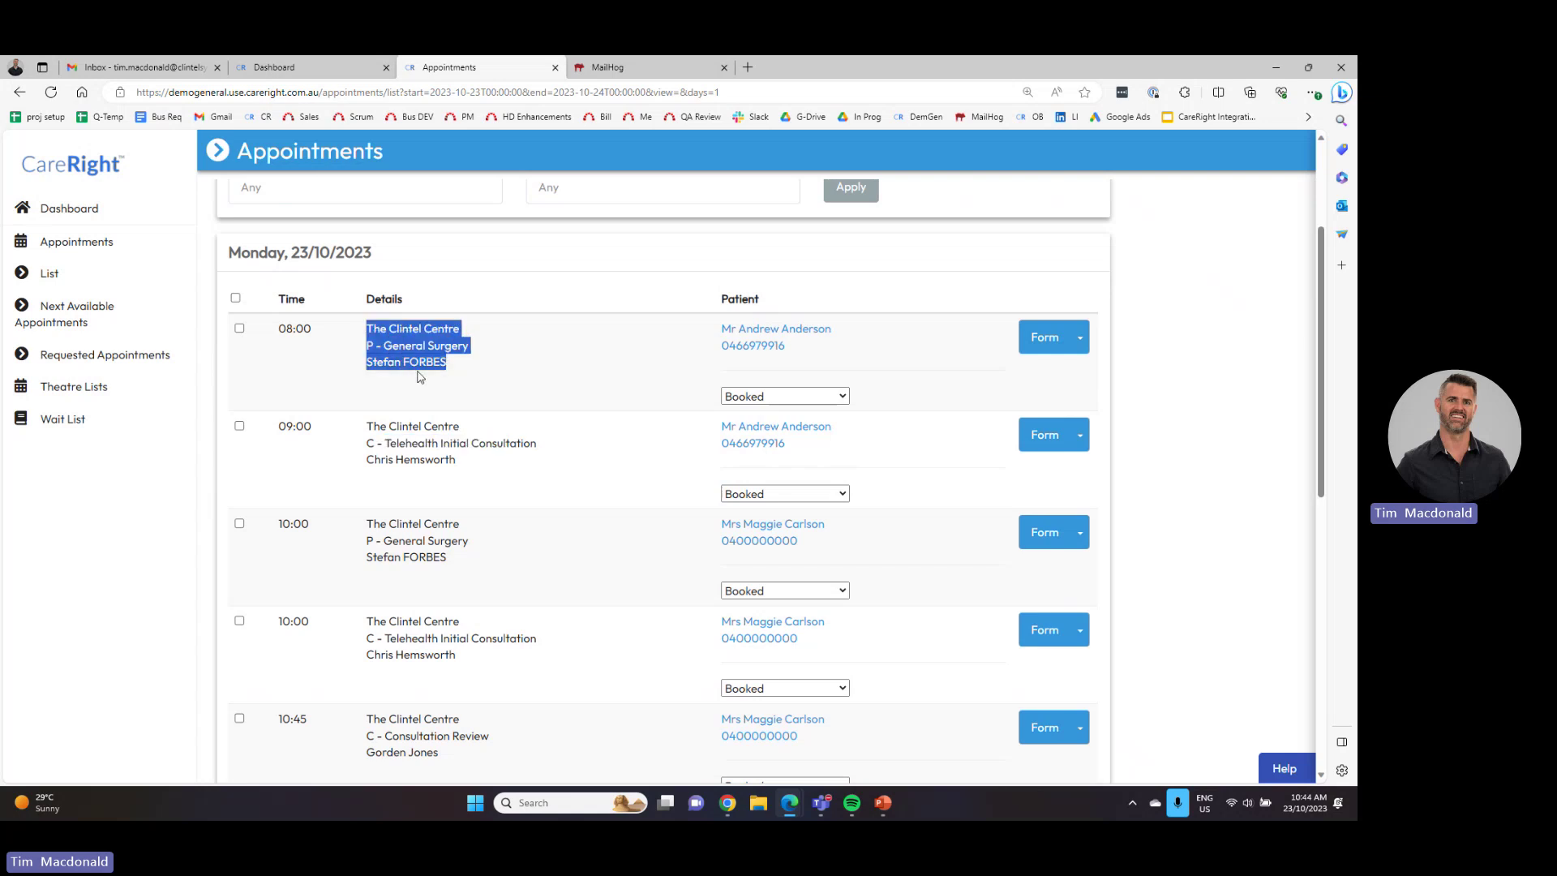
click(469, 346)
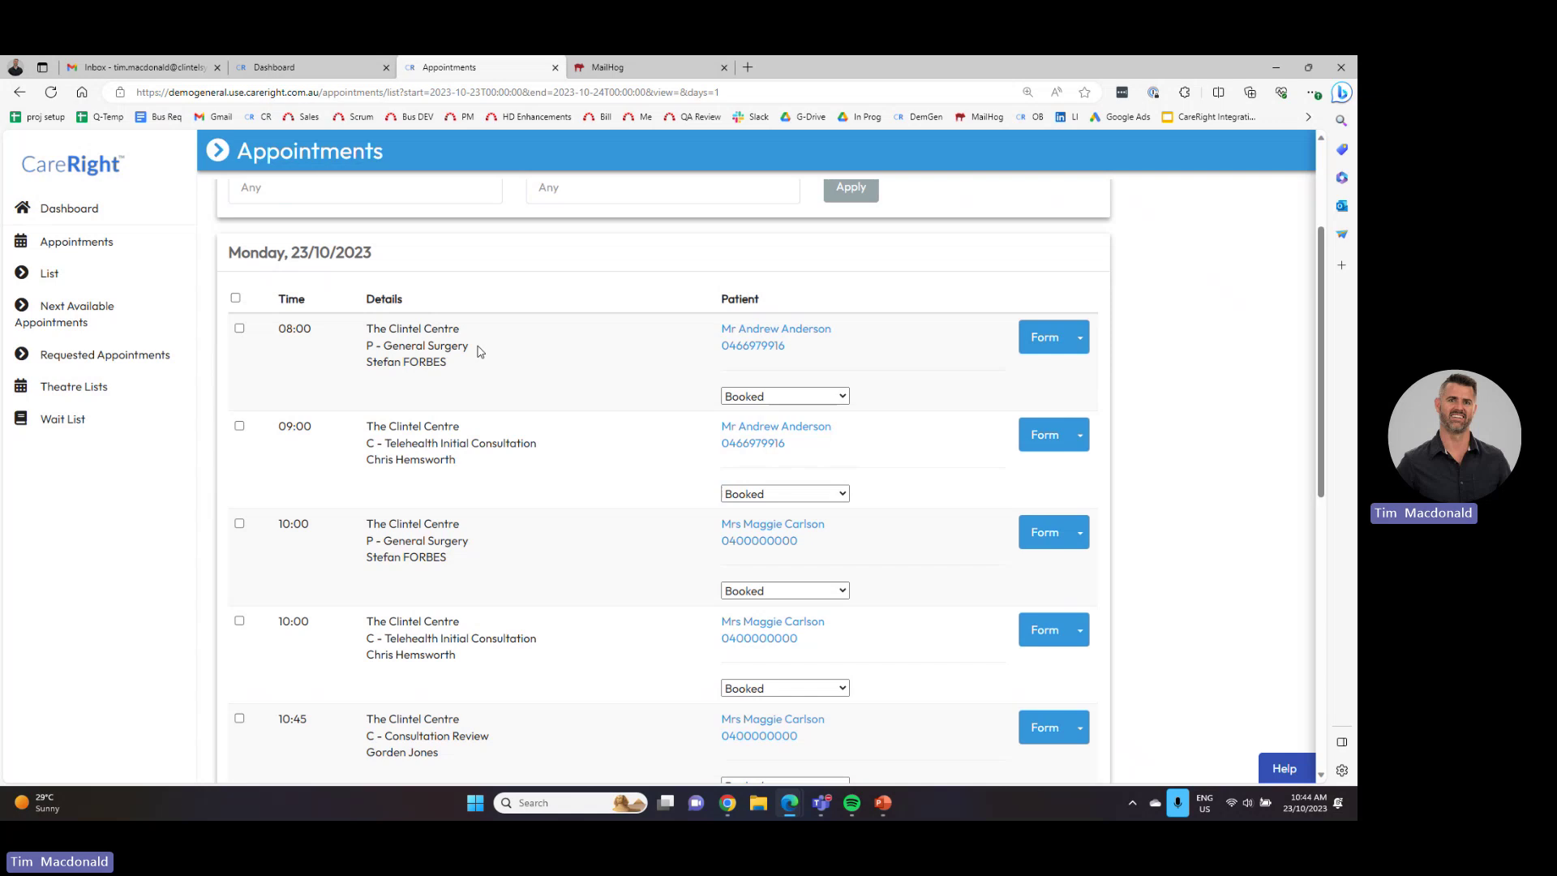
drag(466, 346, 383, 346)
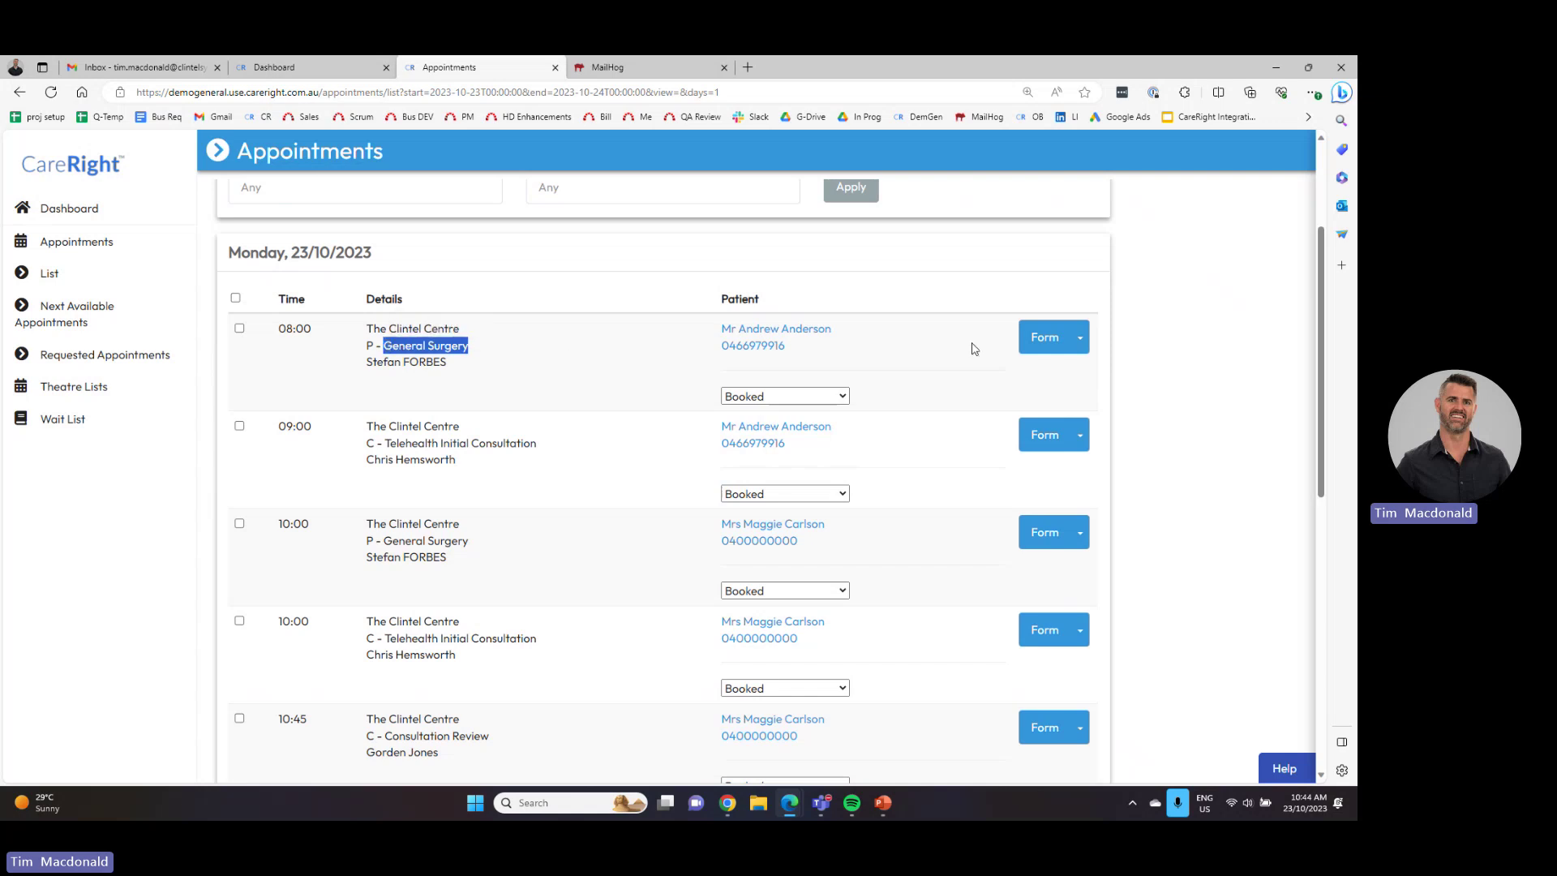
- Open the 08:00 Operation Report form and scroll through observations, operation details and operation sections
click(1044, 337)
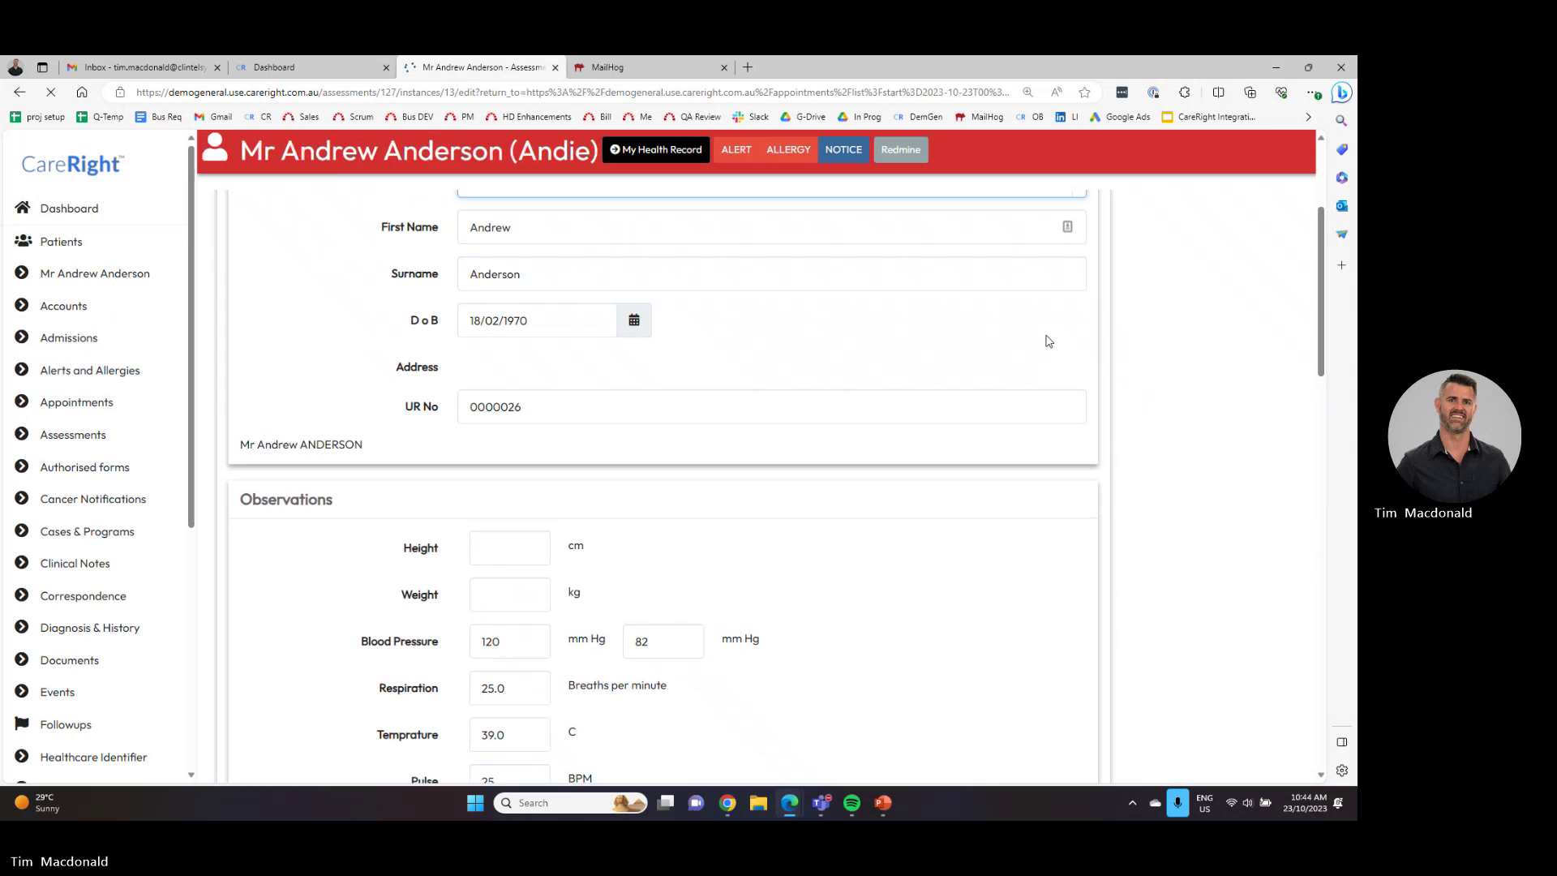
drag(357, 389, 230, 392)
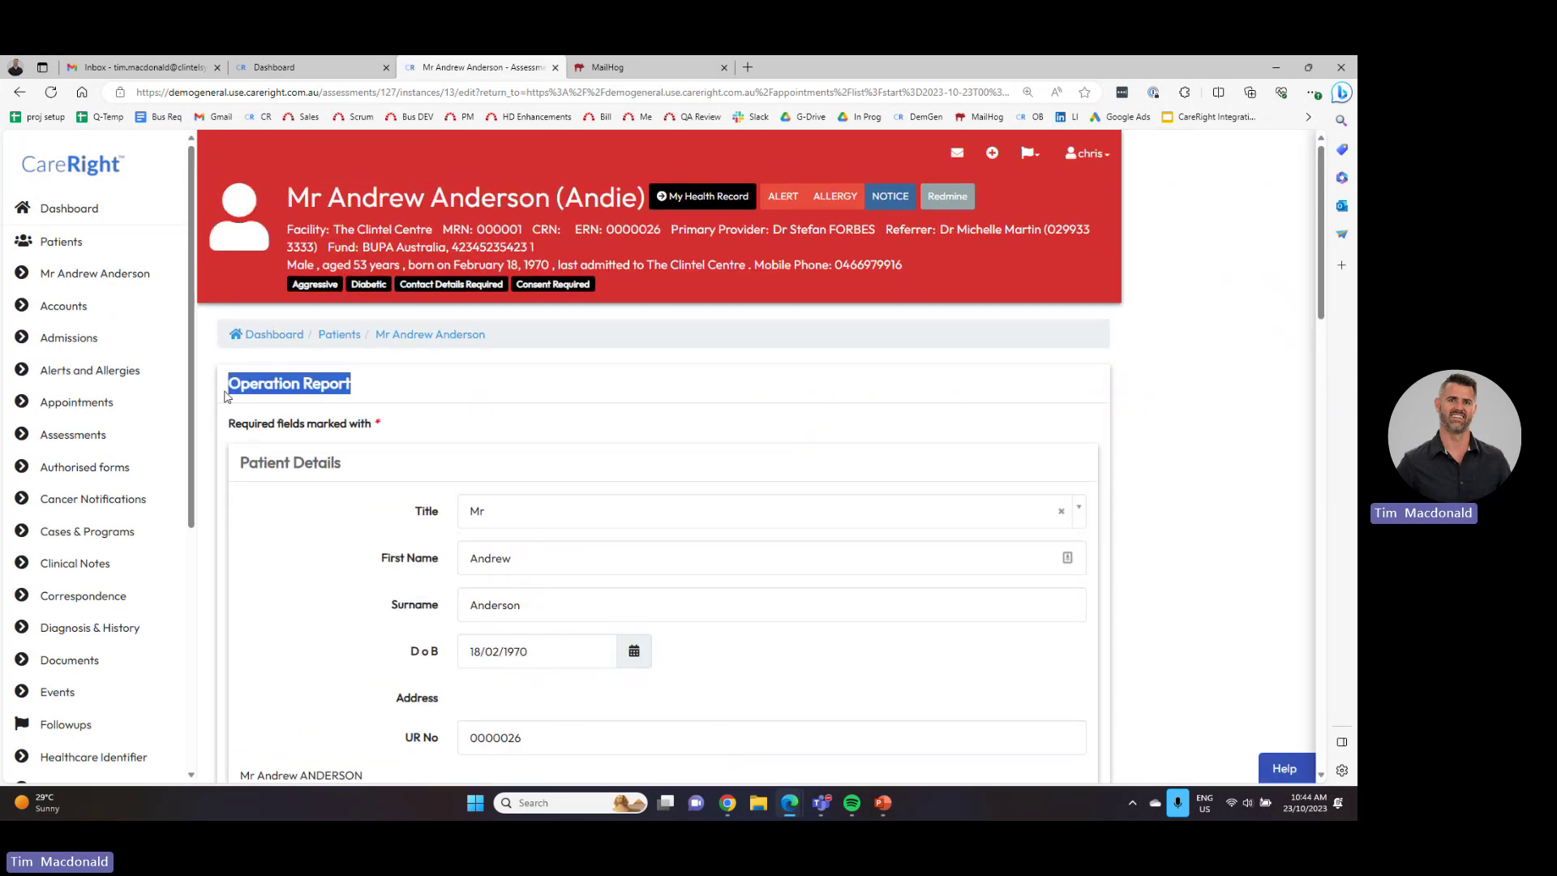
scroll(410, 438, down, 2)
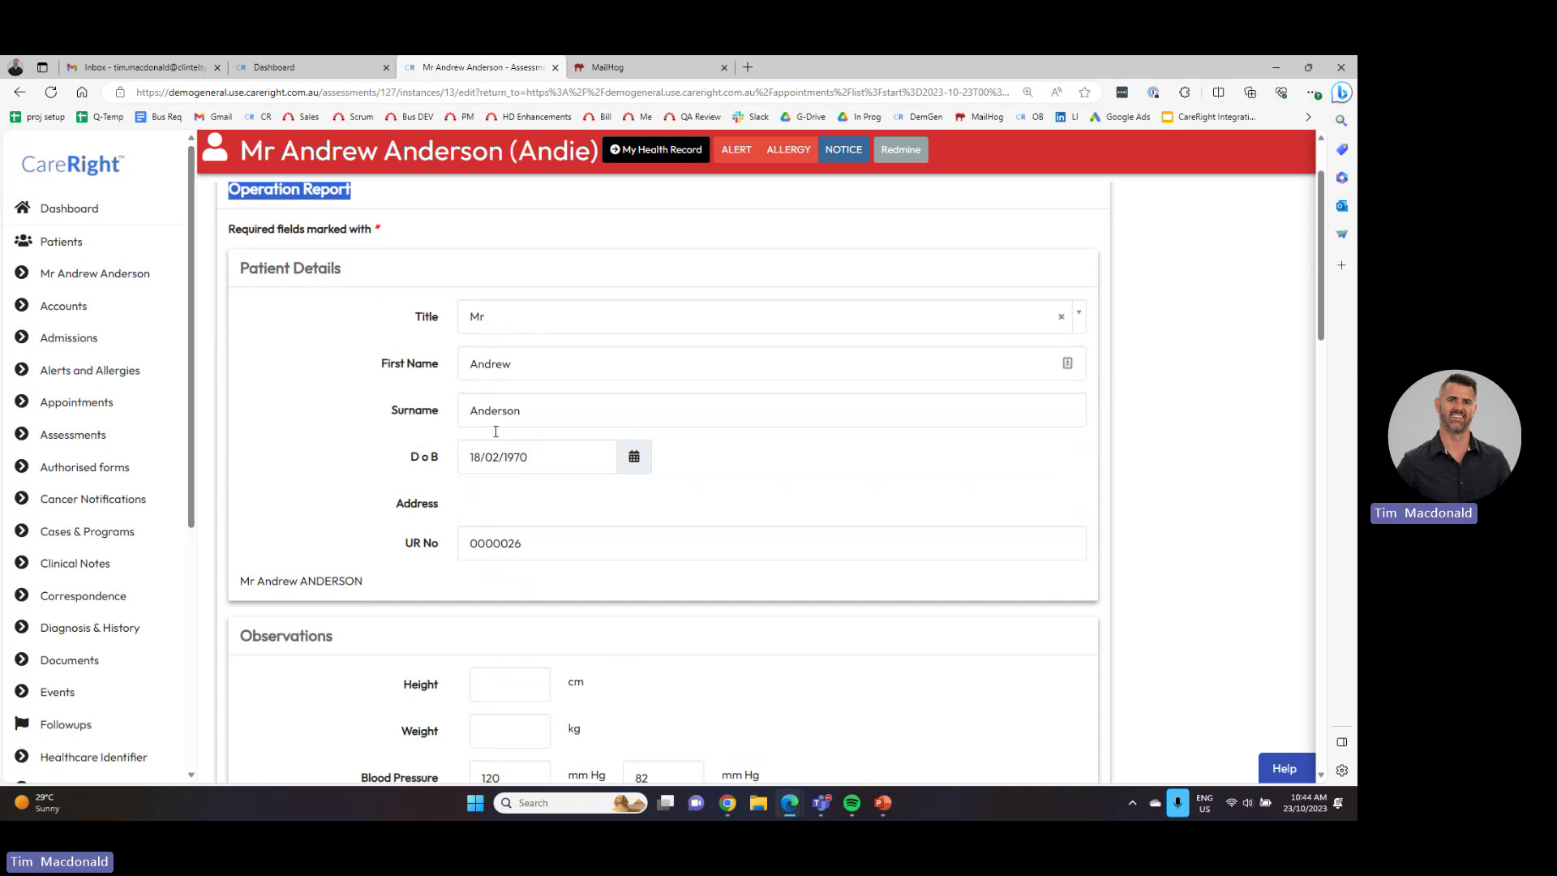
scroll(484, 531, down, 3)
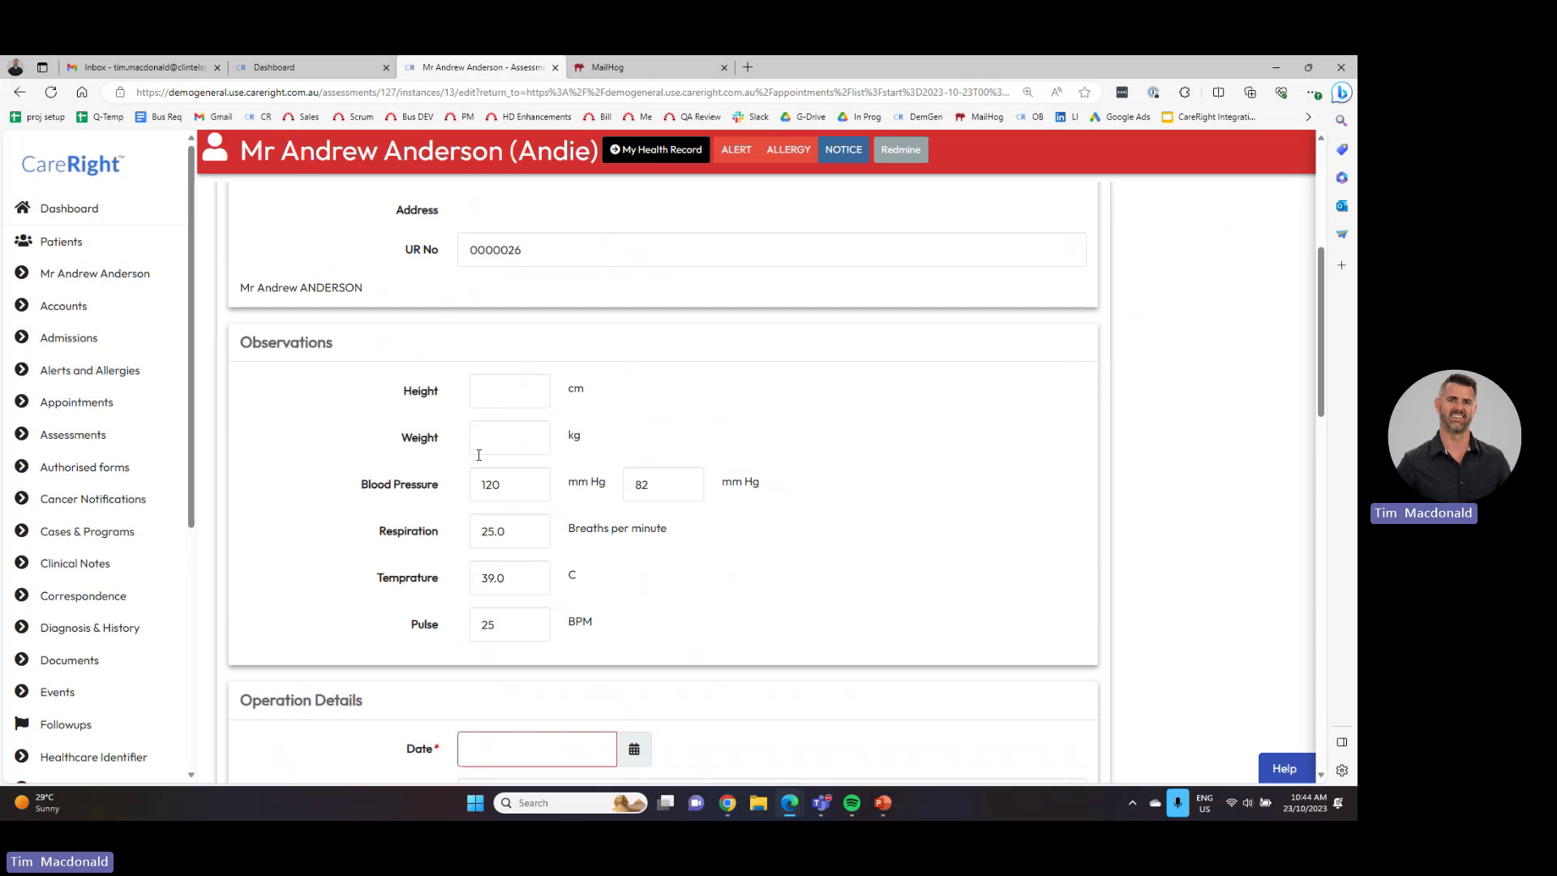
scroll(478, 455, down, 4)
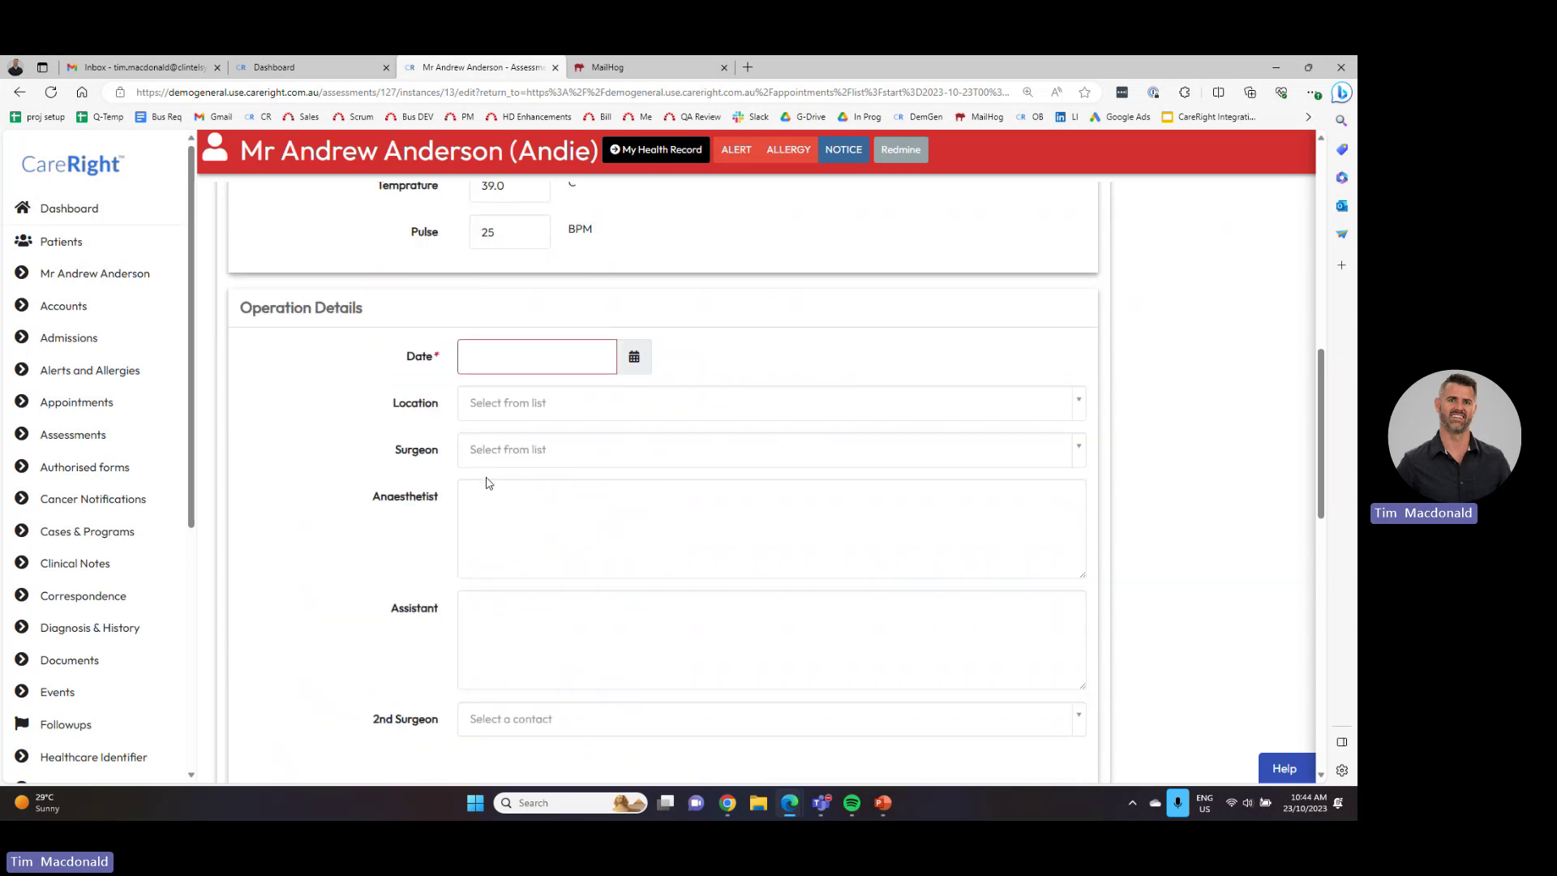
scroll(490, 495, down, 7)
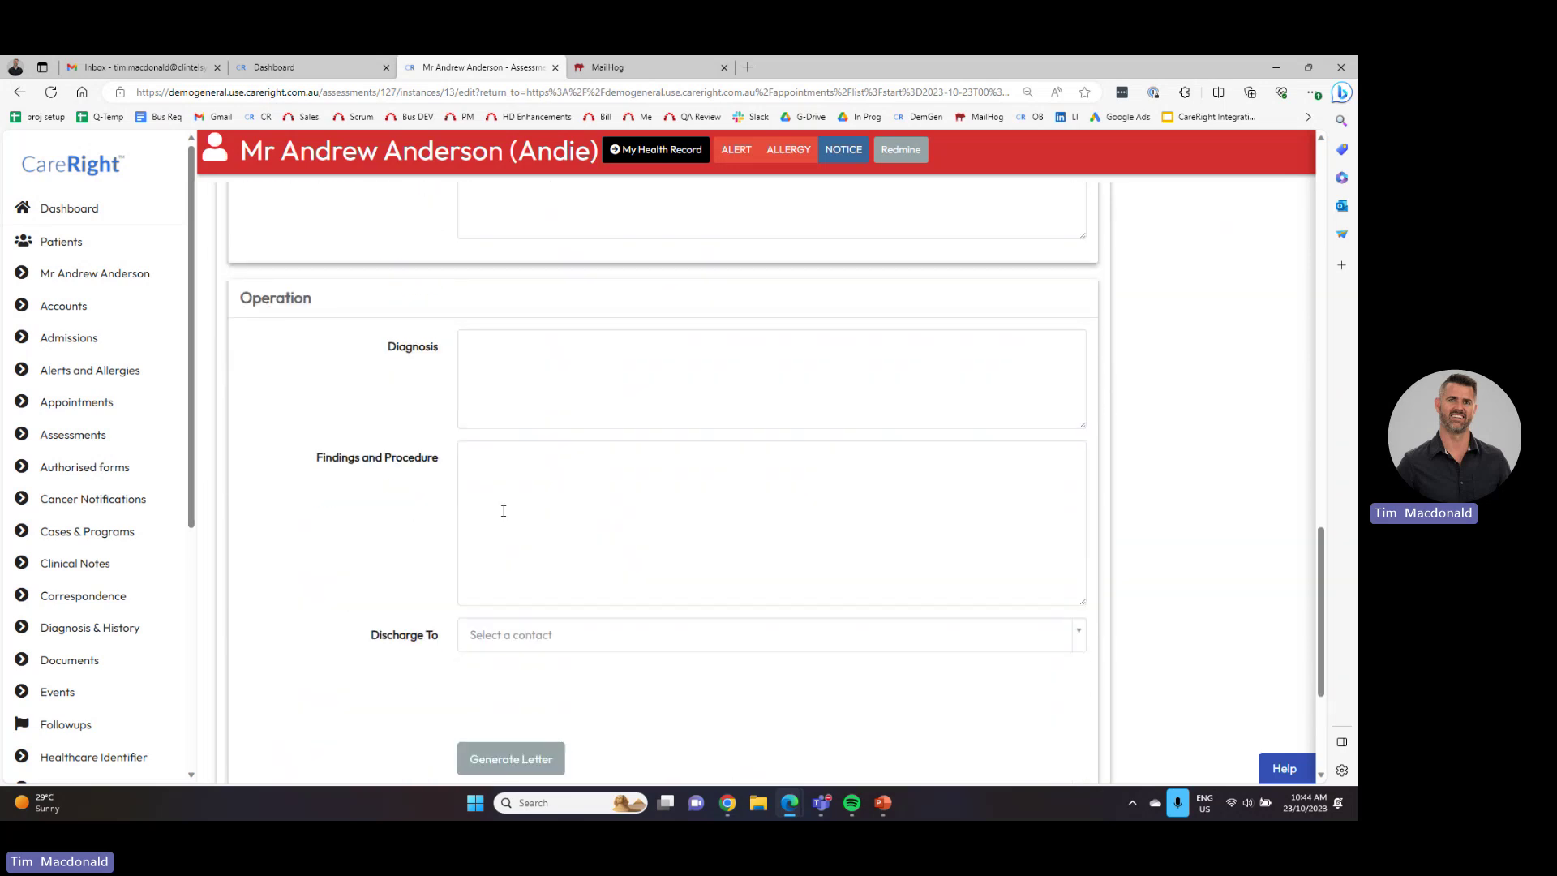
scroll(502, 510, down, 1)
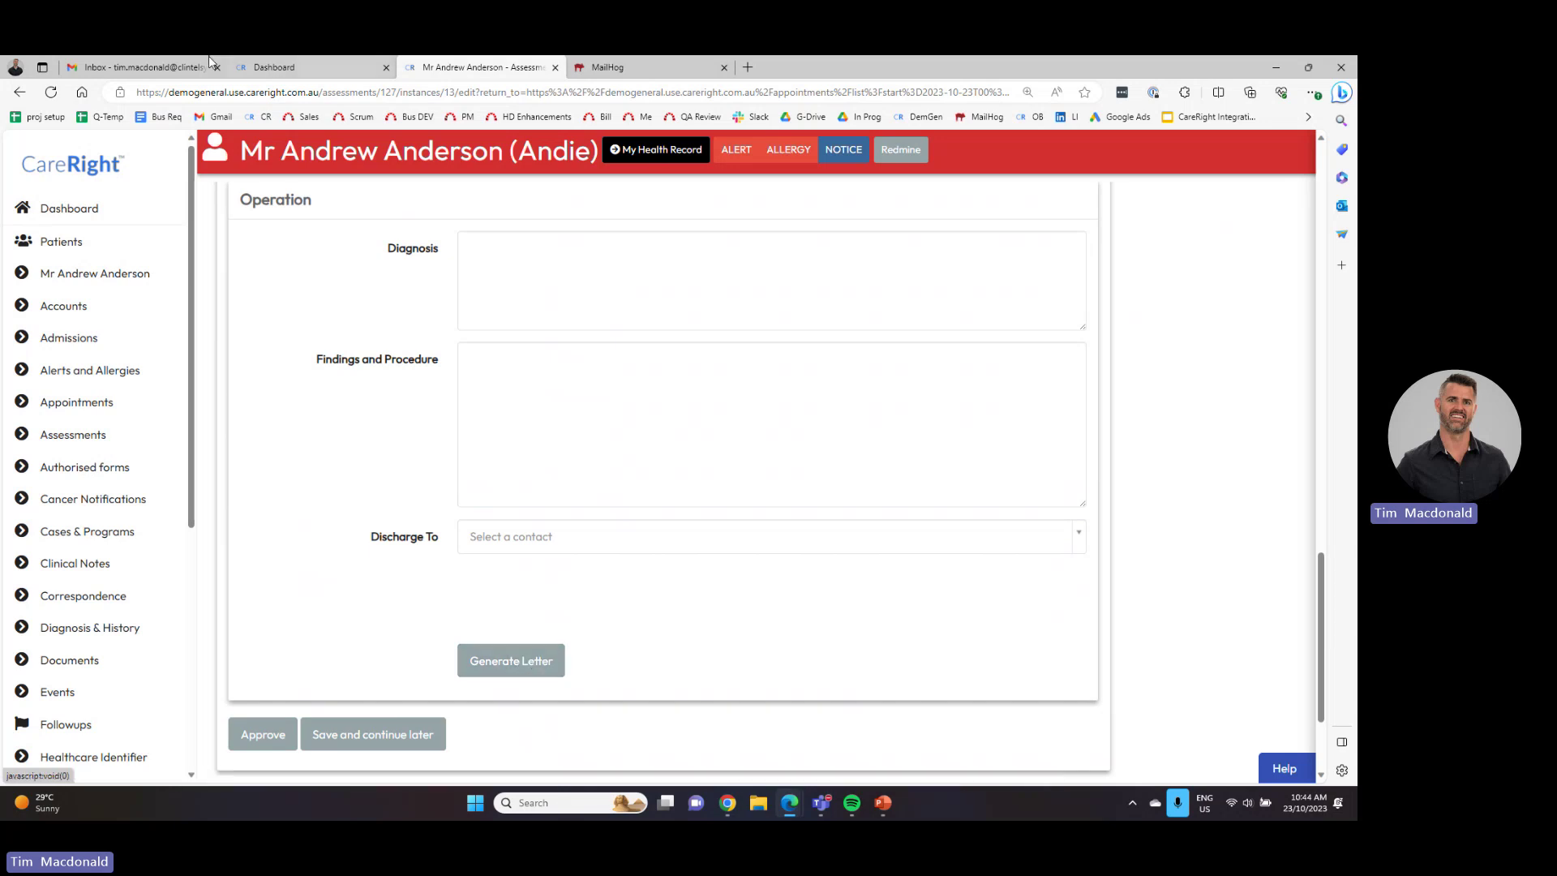
- Return to the list, view the 10:45 student consult notes form, then go back
click(20, 93)
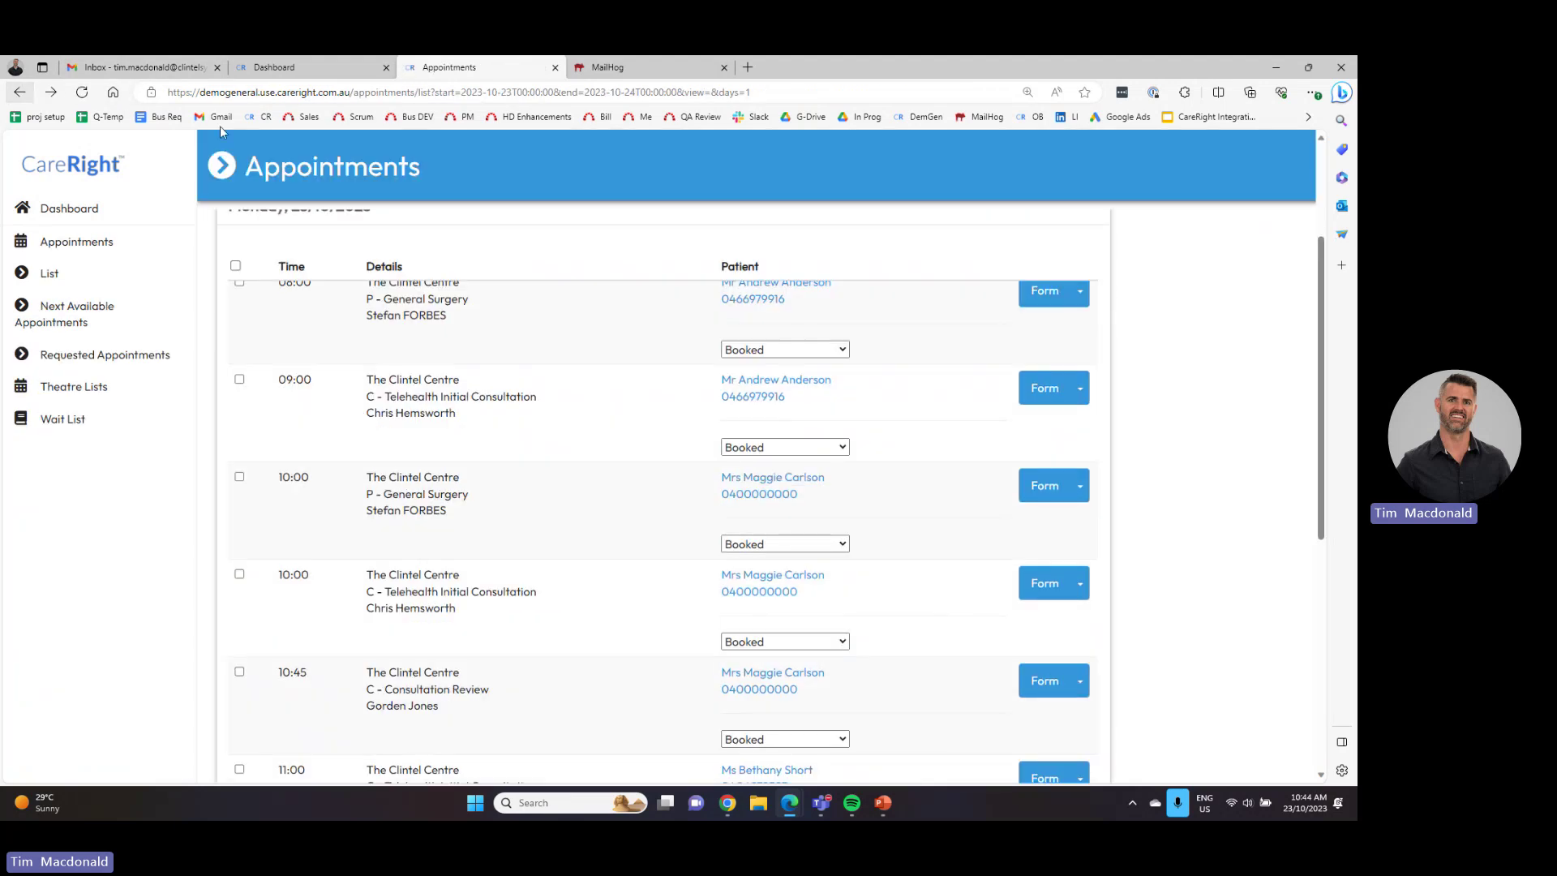
scroll(473, 605, down, 2)
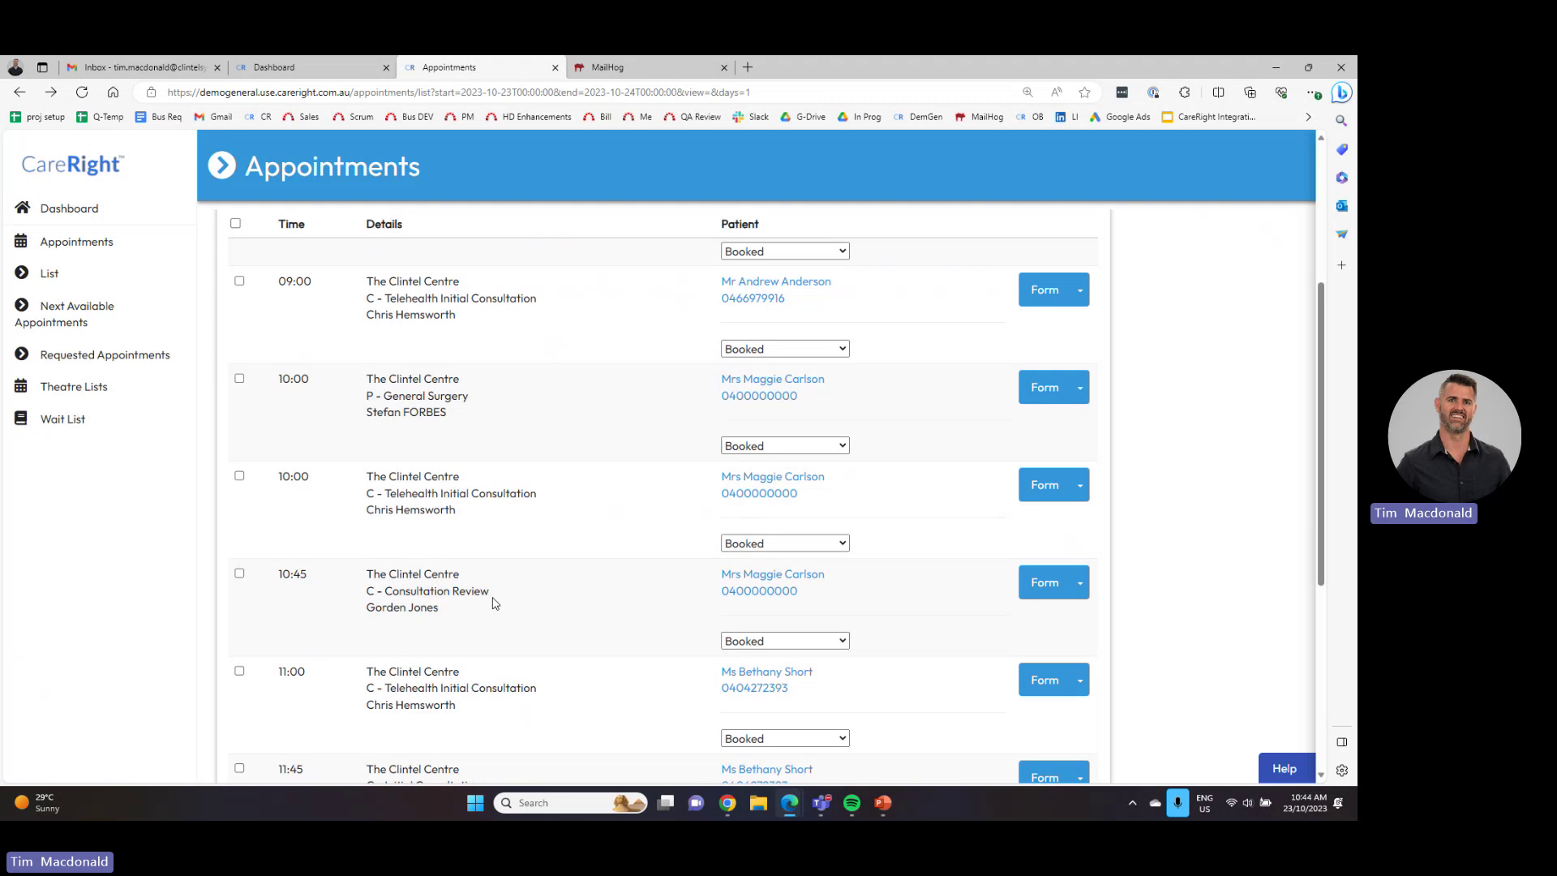
click(1045, 590)
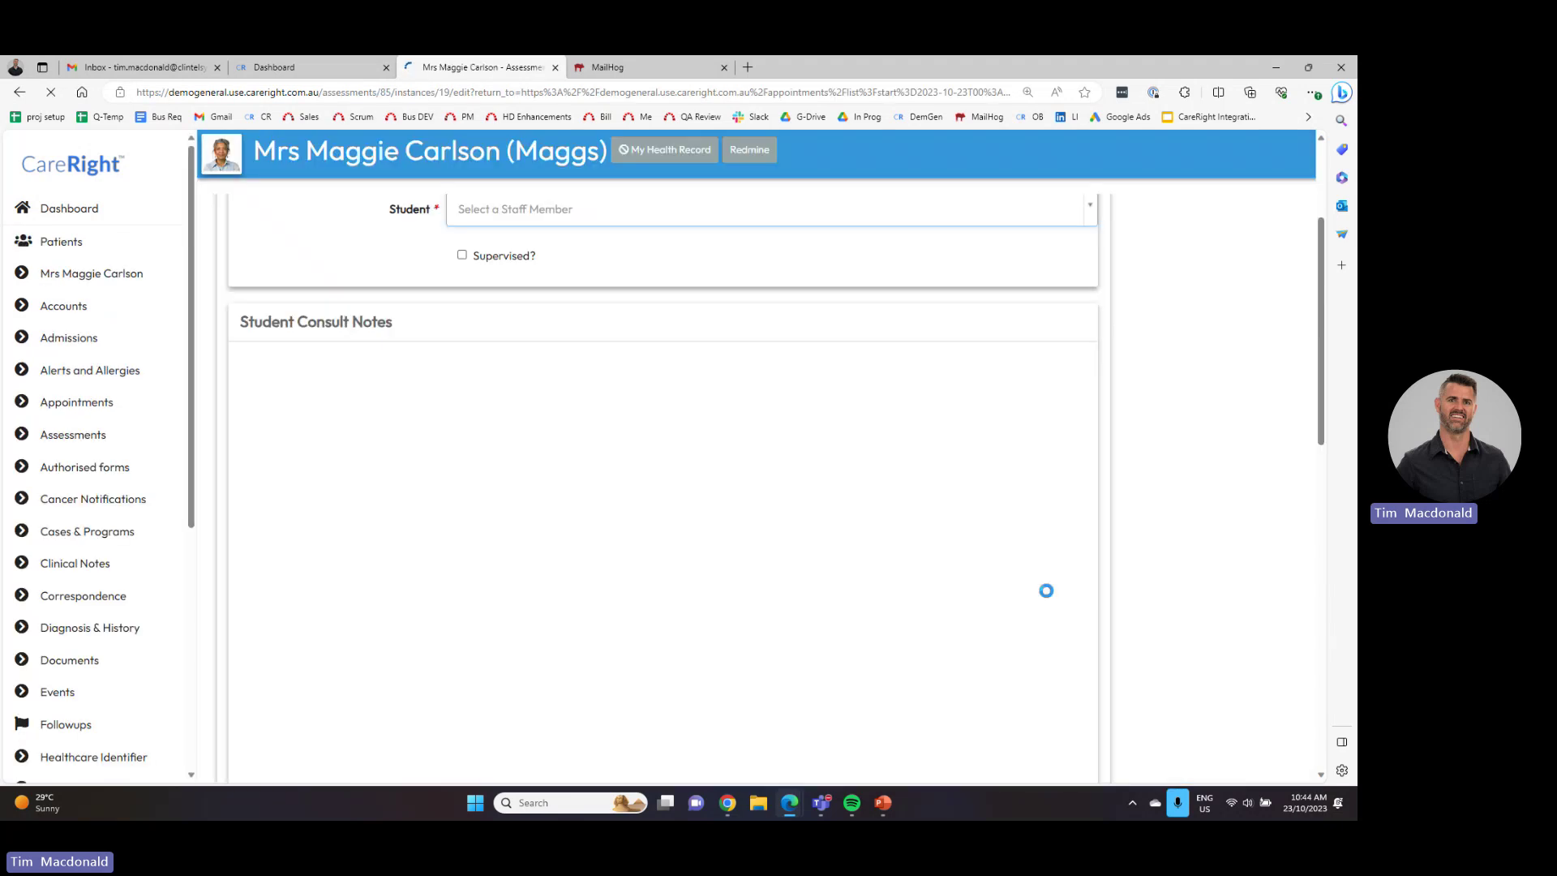
scroll(824, 548, down, 5)
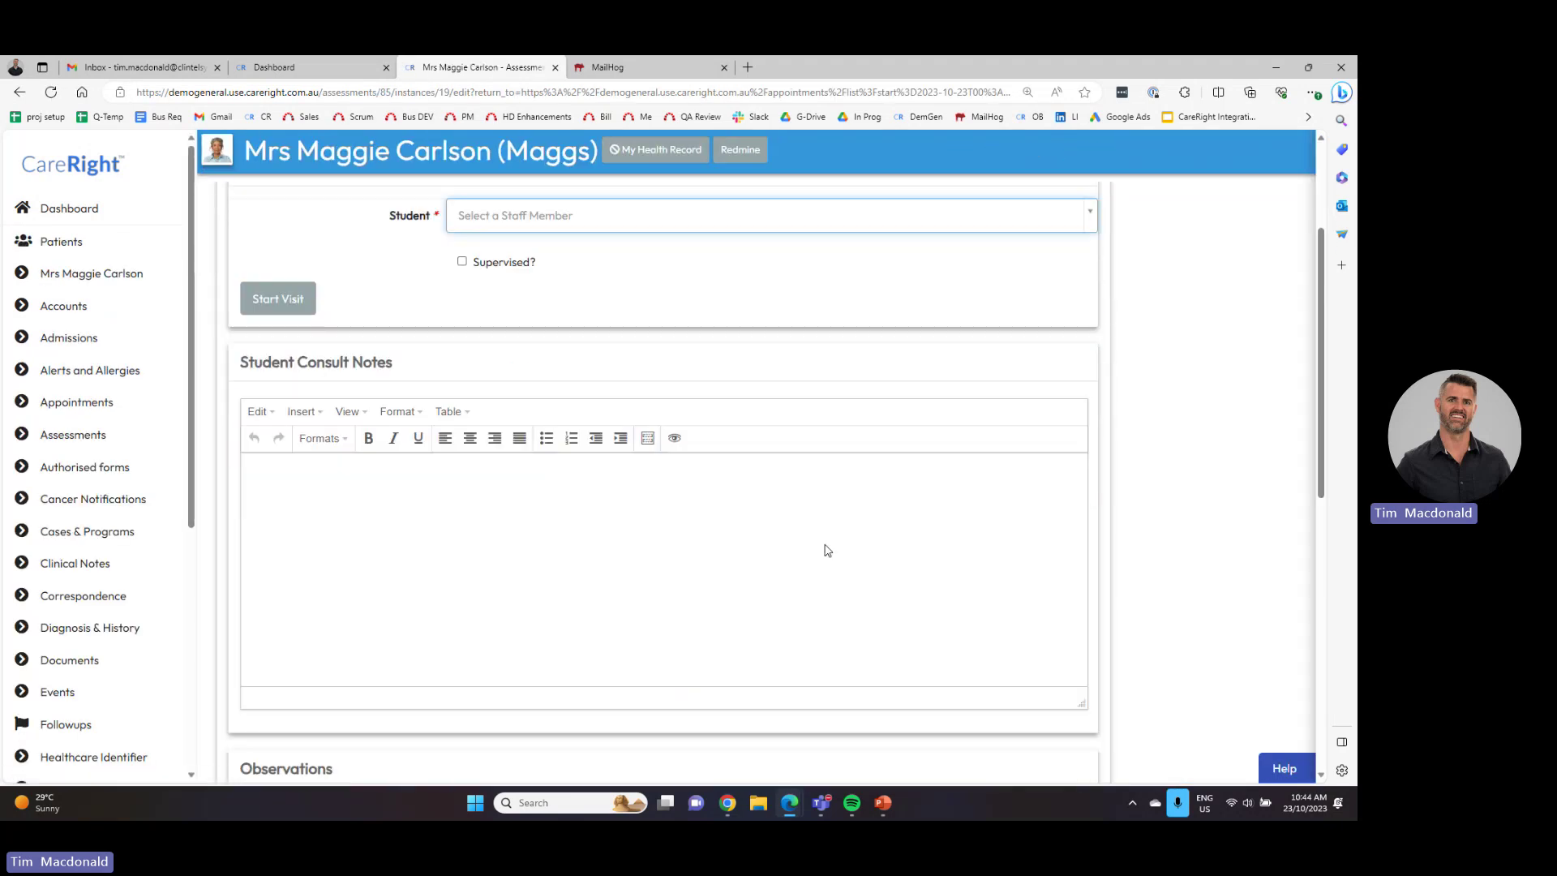
scroll(826, 551, down, 3)
scroll(825, 551, up, 5)
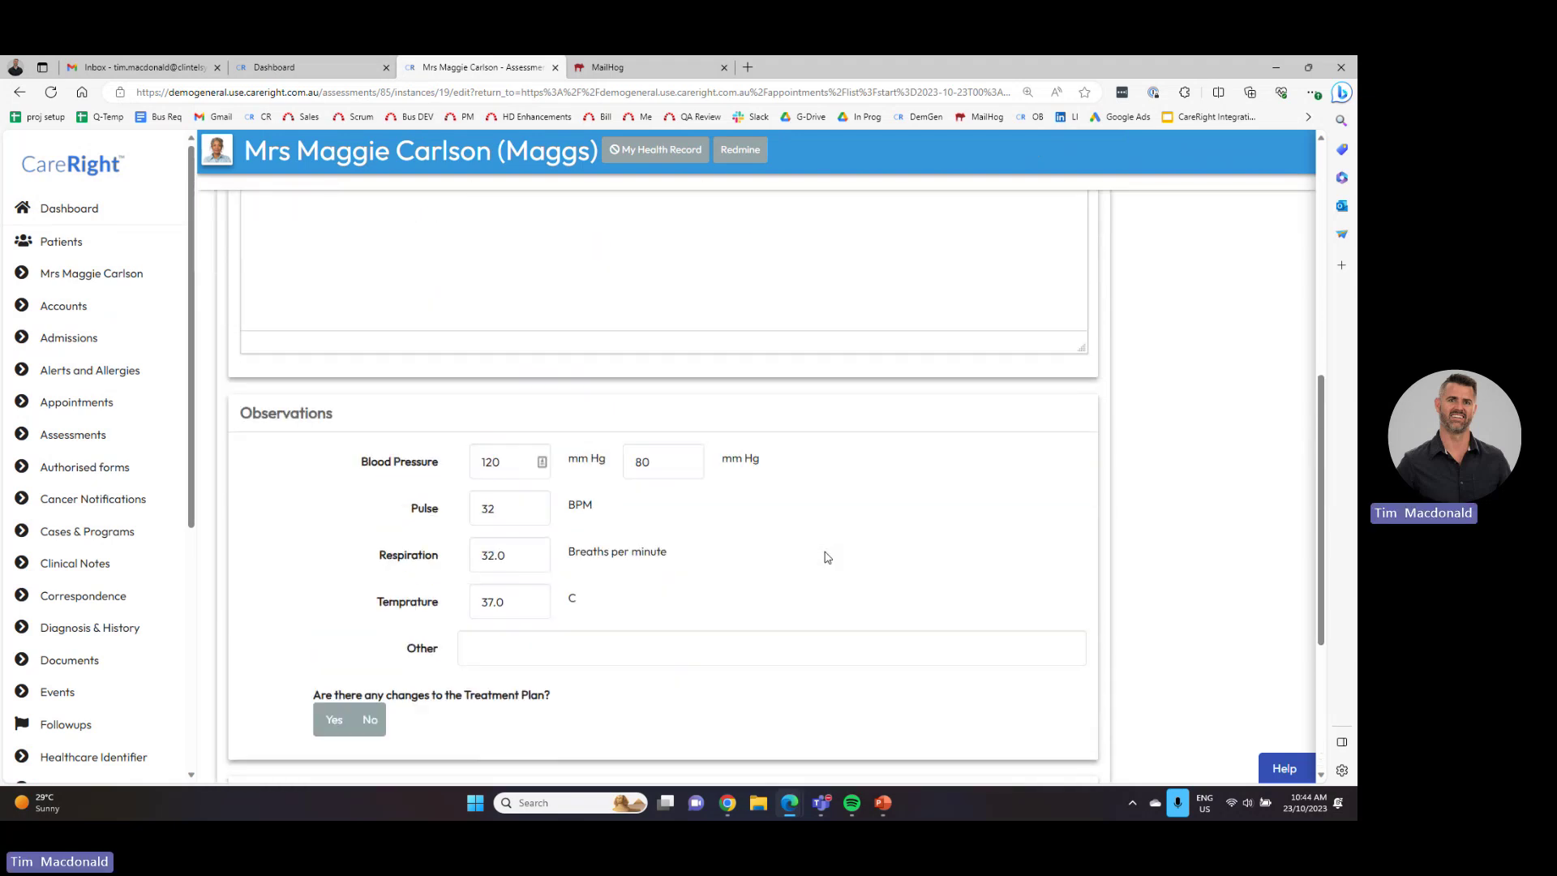
scroll(824, 551, up, 4)
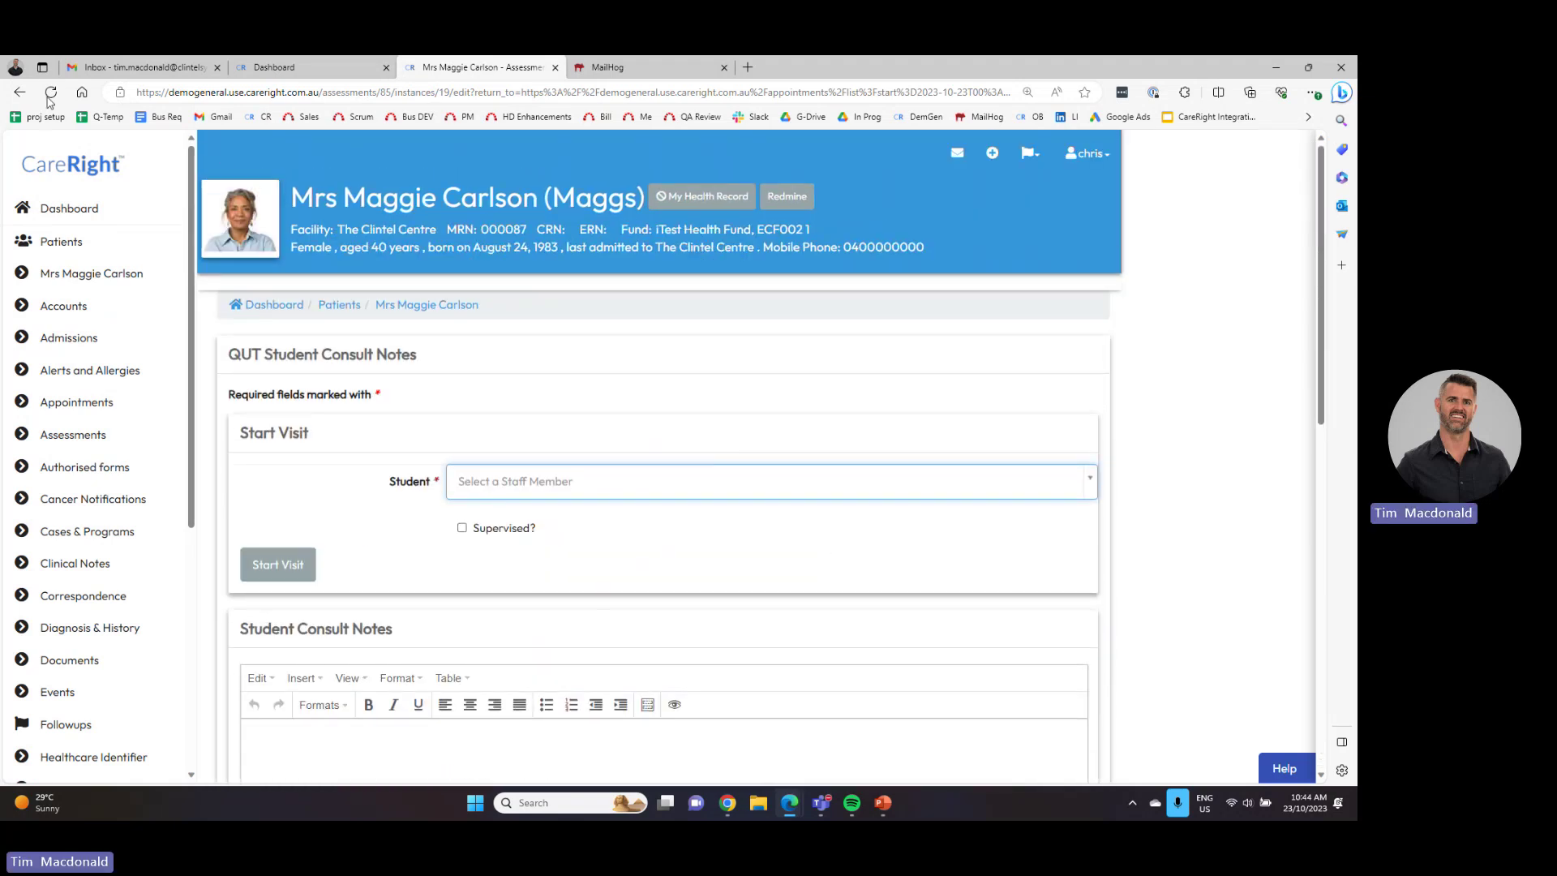
click(19, 95)
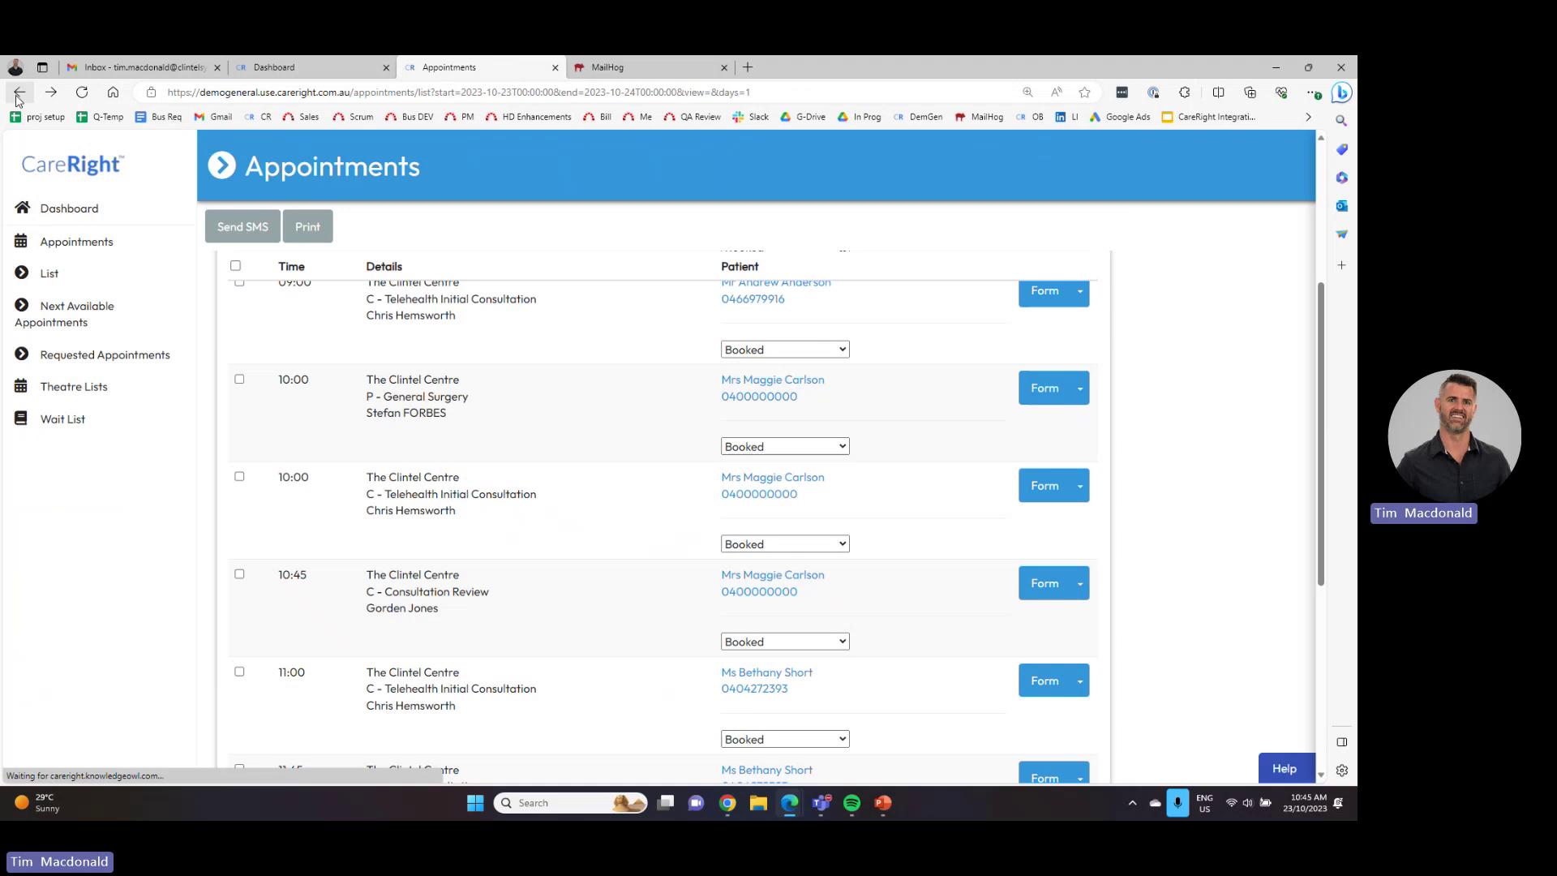
- Go to the Dashboard, then load The Clintel Centre online booking portal in a new tab
click(90, 213)
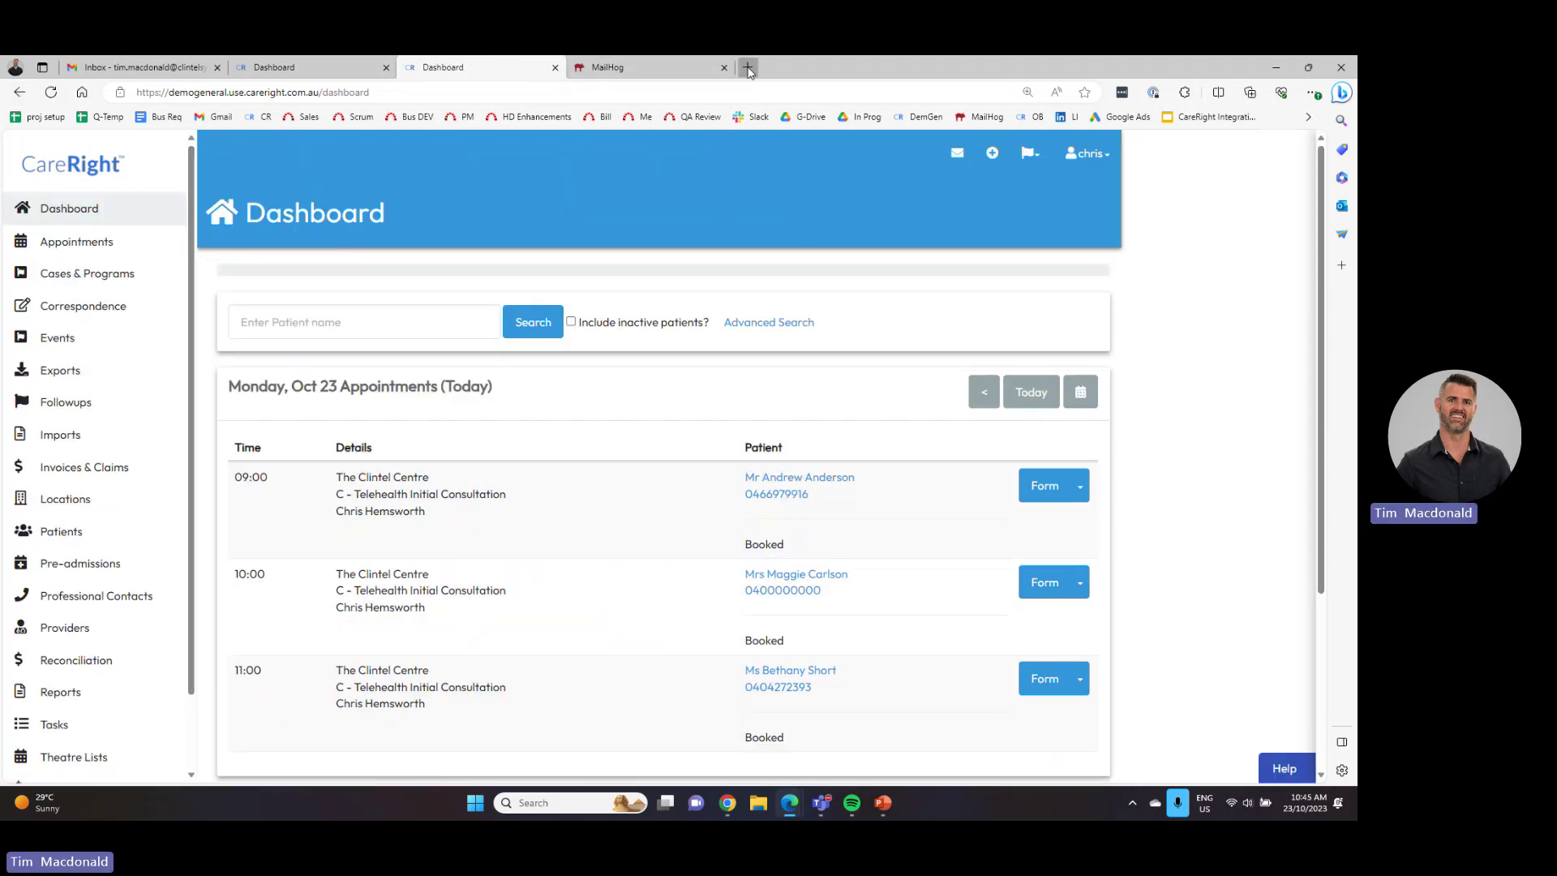
click(748, 68)
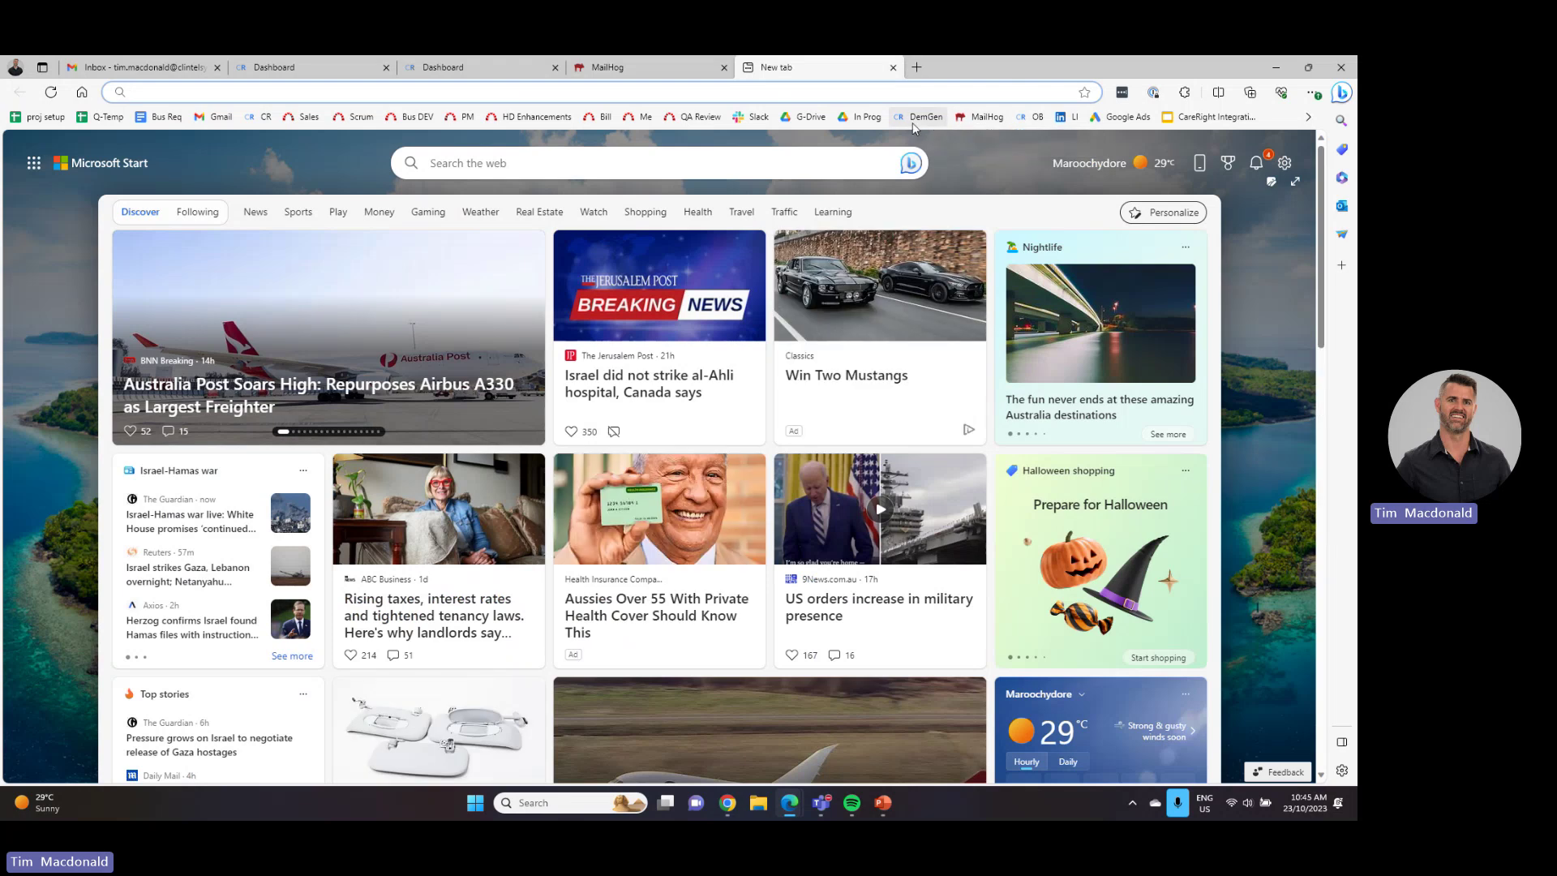
click(1037, 118)
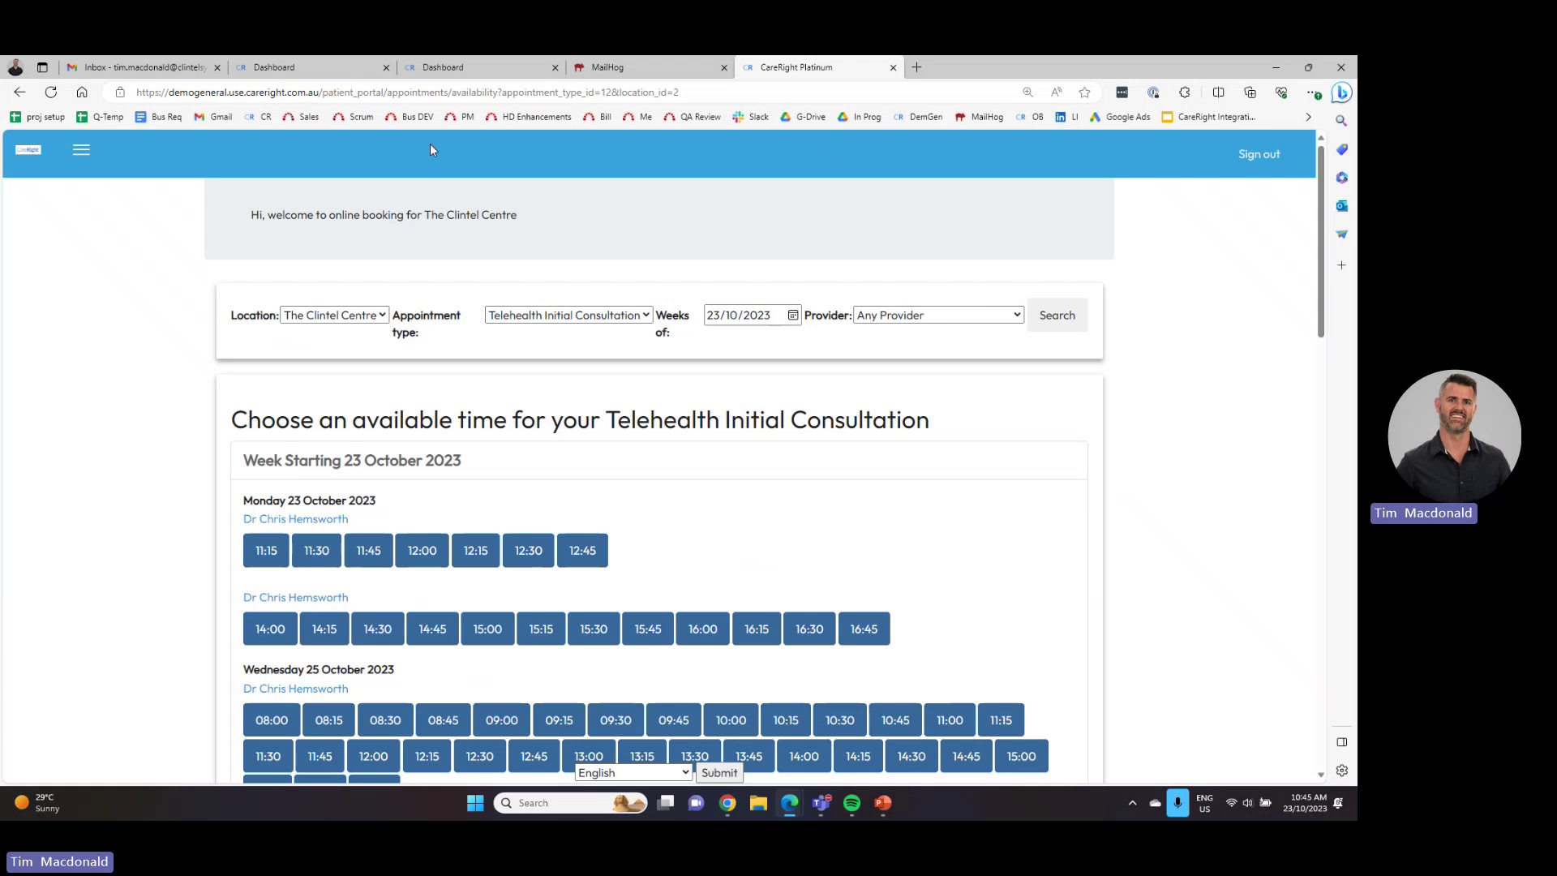
- Pick the 15:00 Telehealth Initial Consultation slot to reach the Your Details form
click(390, 96)
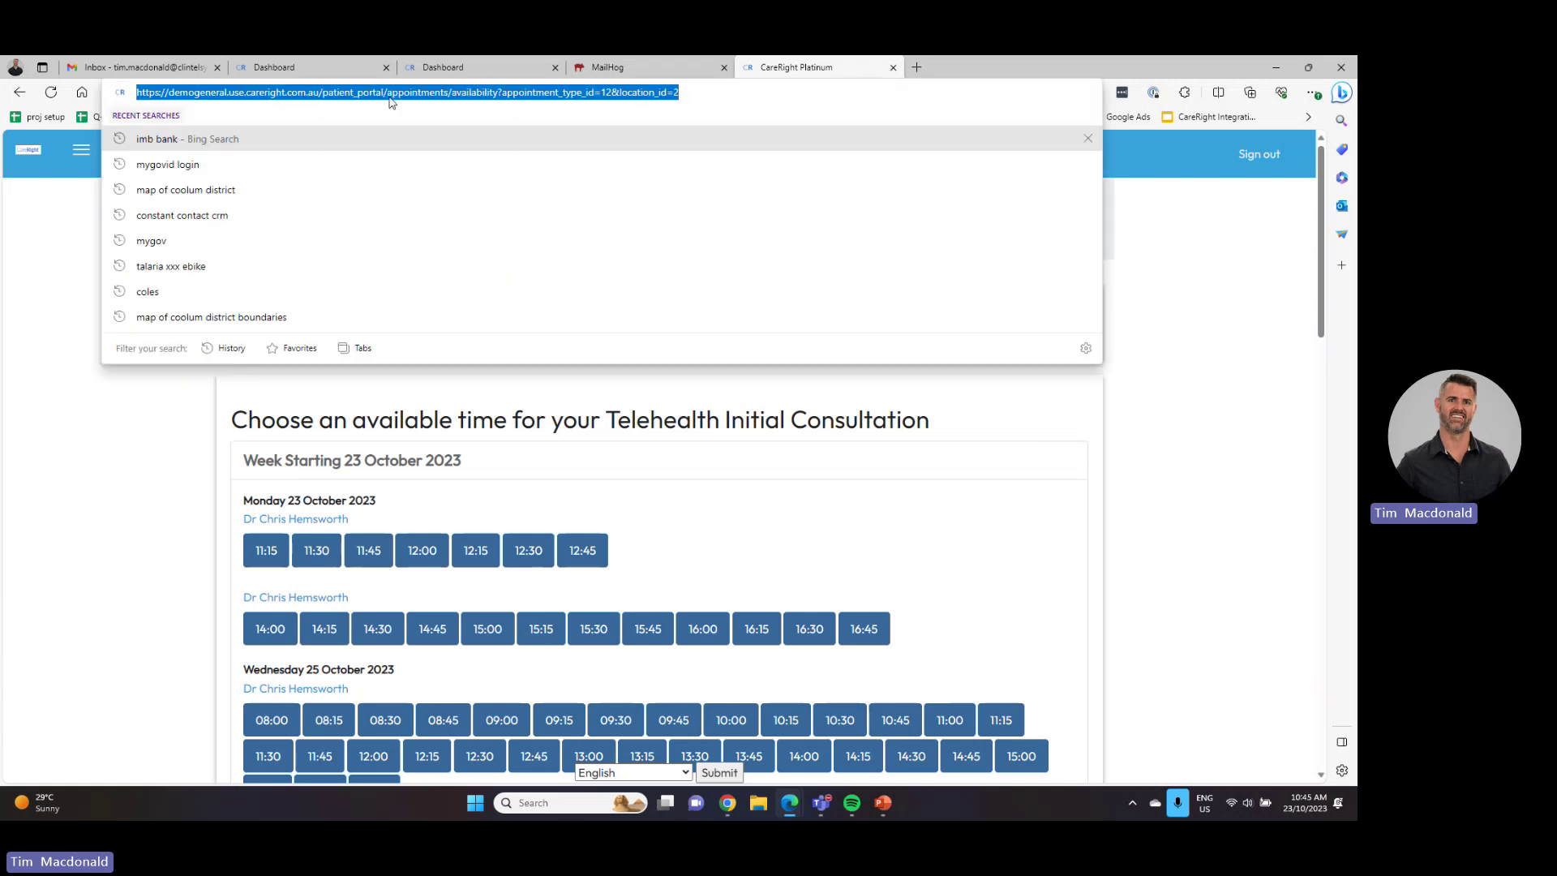
click(182, 539)
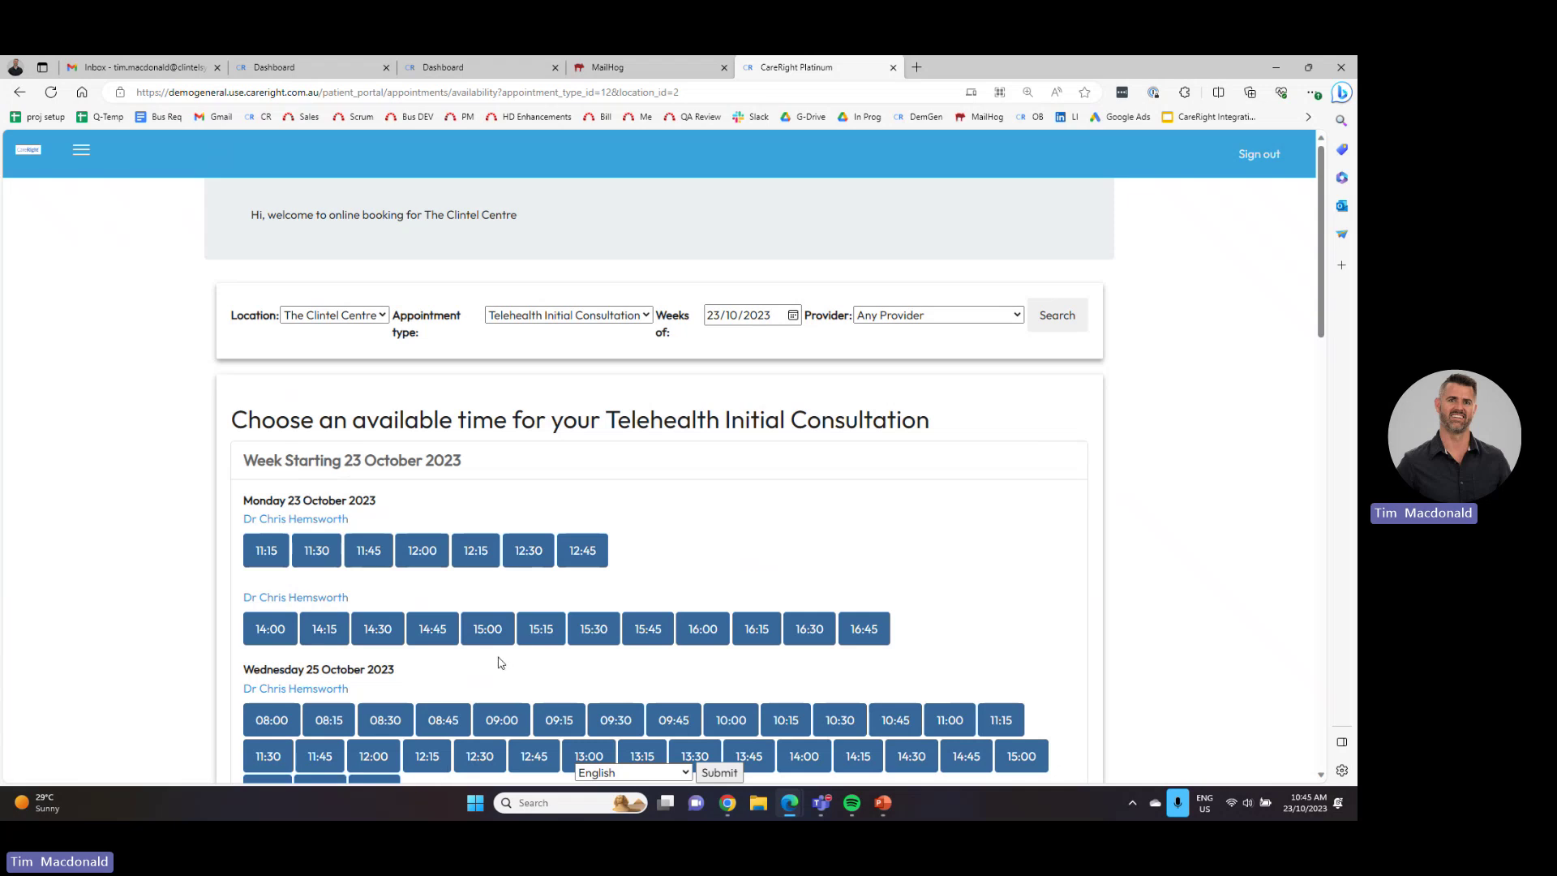
click(489, 630)
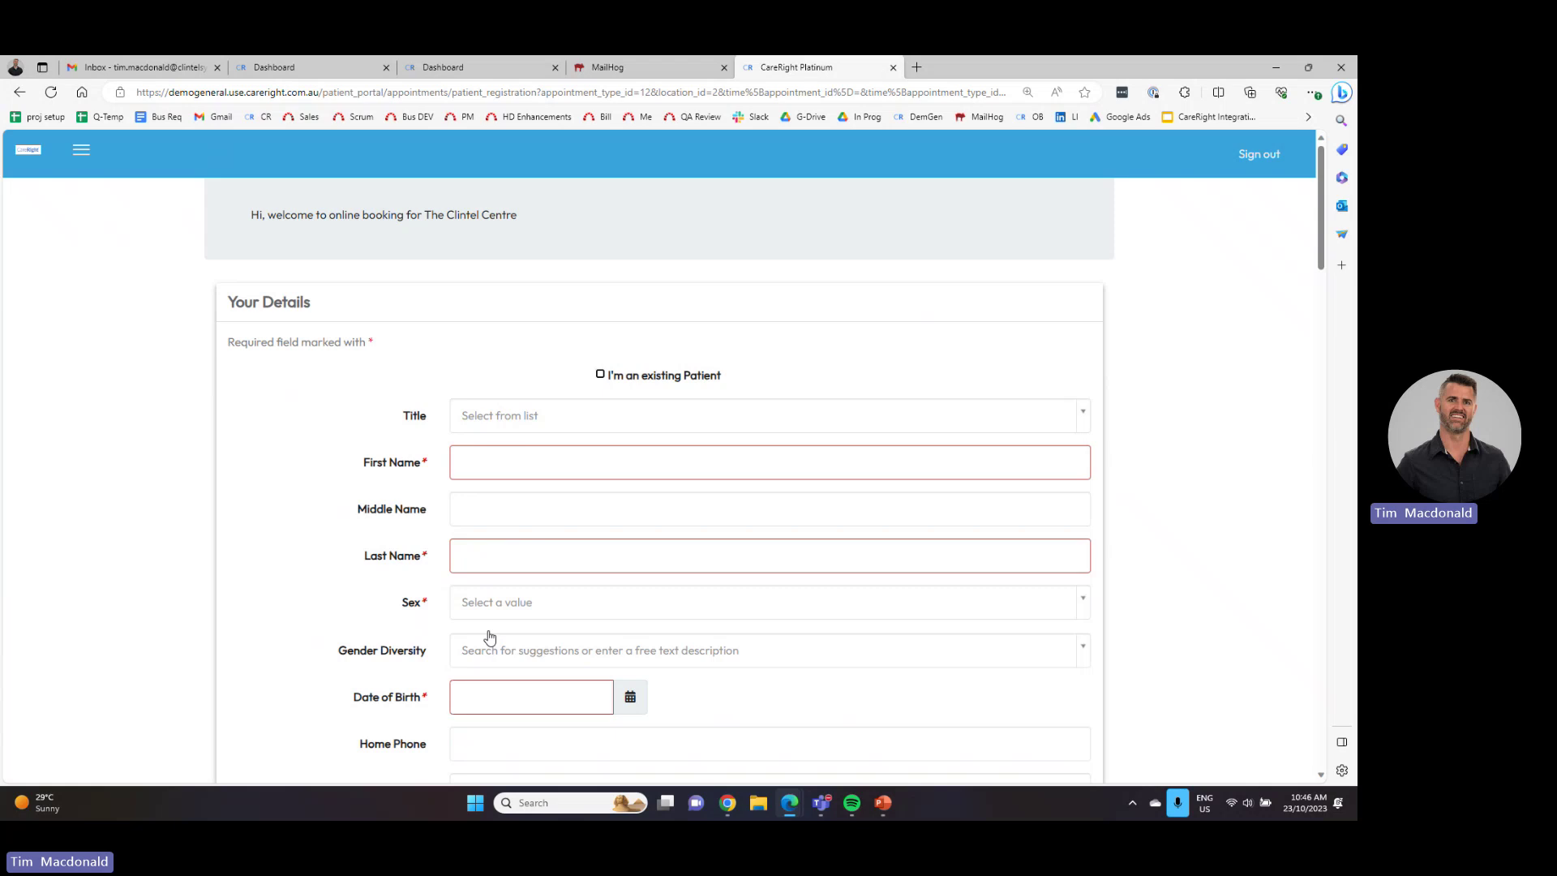
- Keep the form in new-patient mode and enter the patient's first and last name
click(600, 375)
click(601, 375)
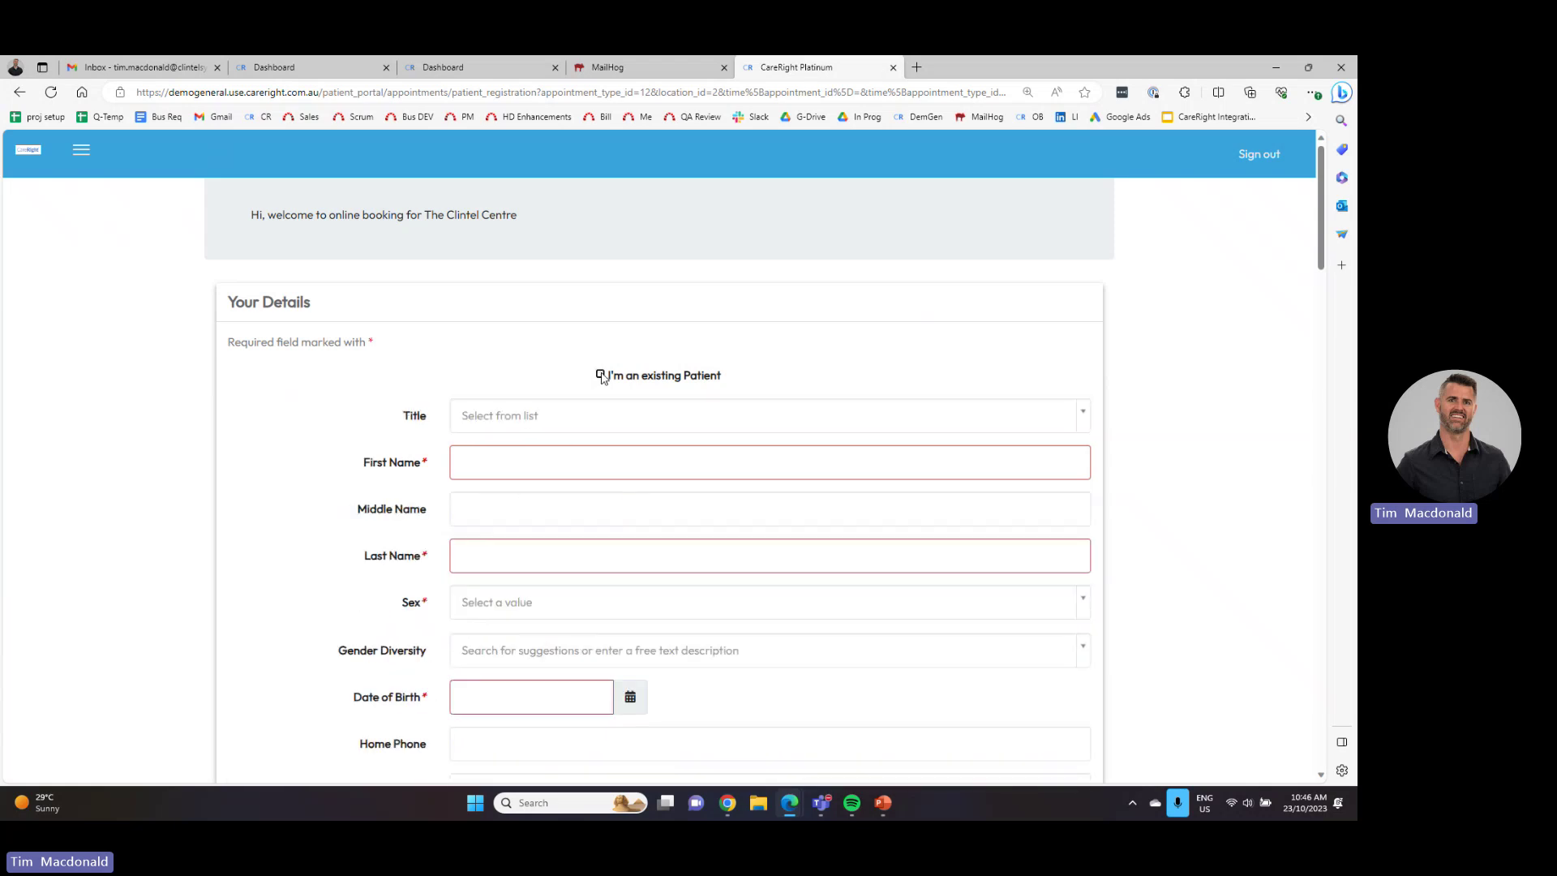
click(500, 460)
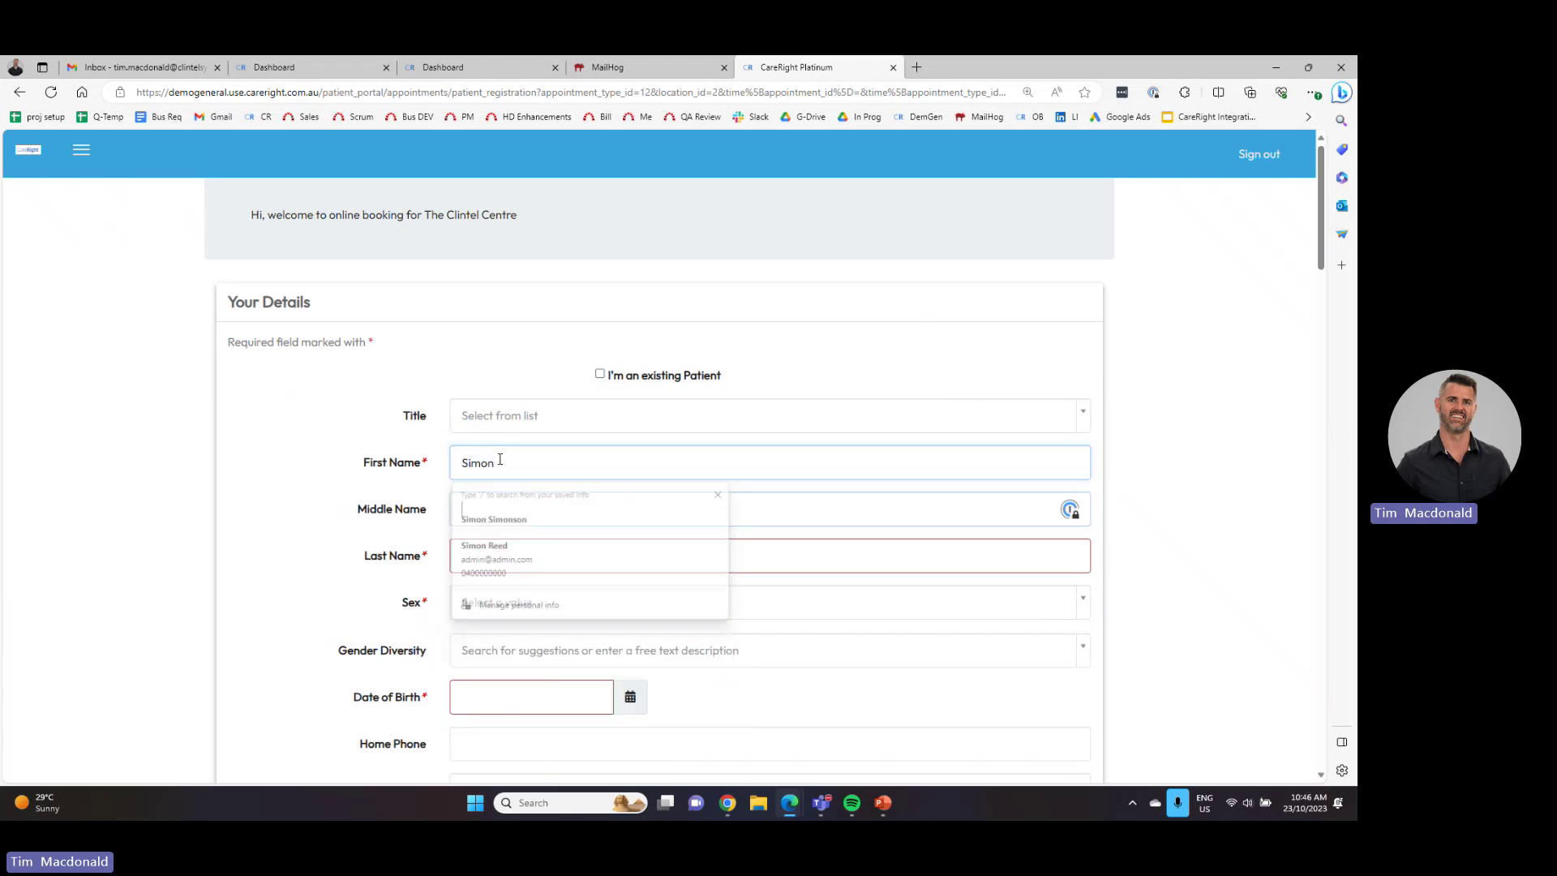
key(Tab)
key(Tab)
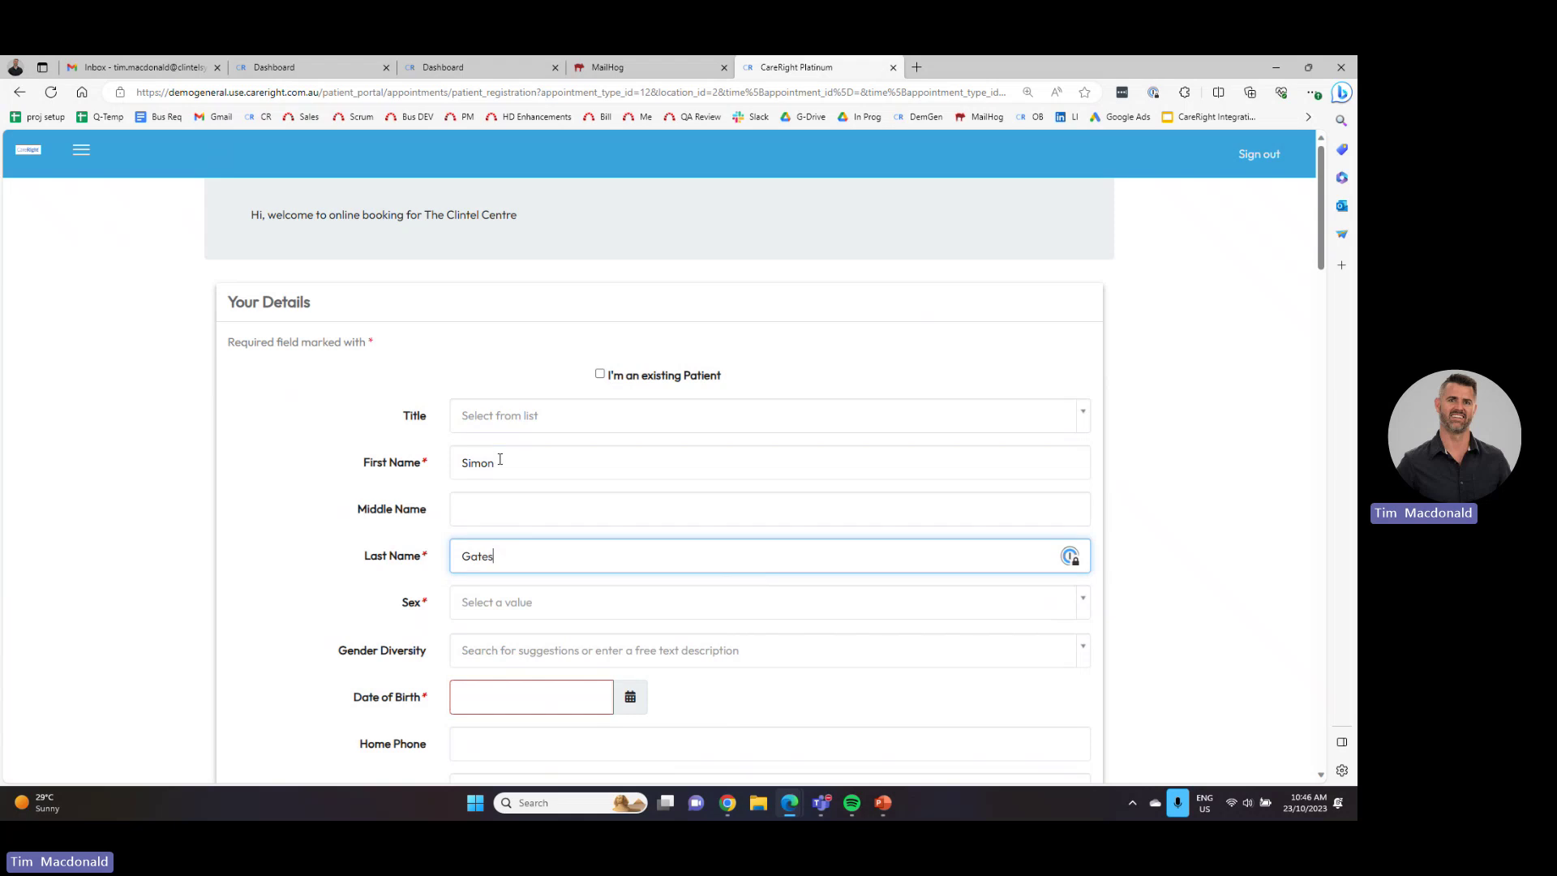
- Set sex to Male, date of birth 11/11/1911, and enter the patient's email address
click(485, 610)
click(498, 682)
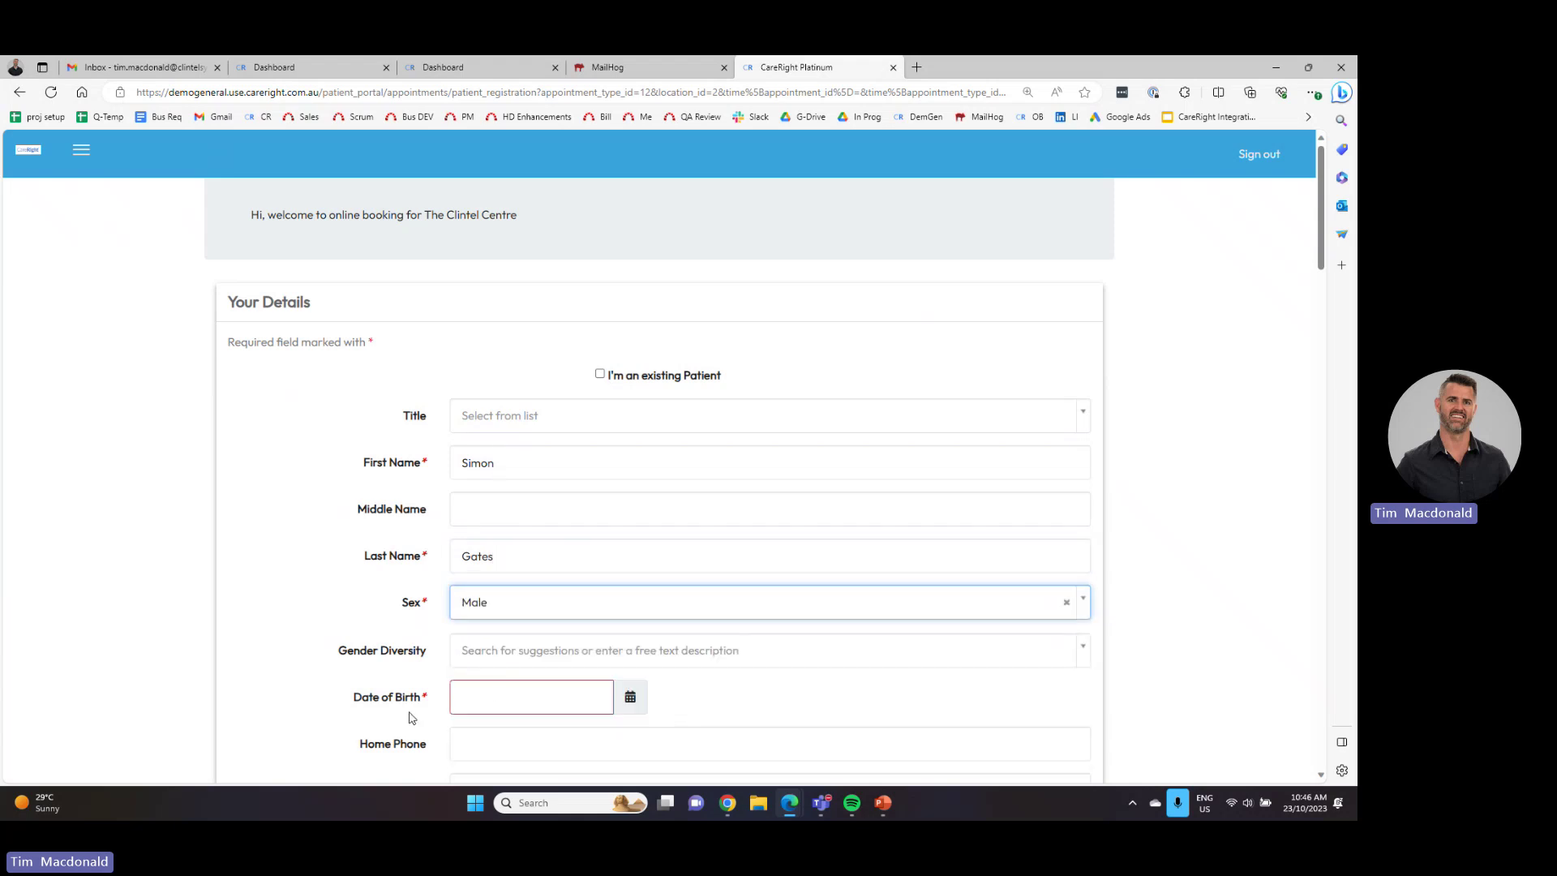
click(494, 702)
text(11/11/1911)
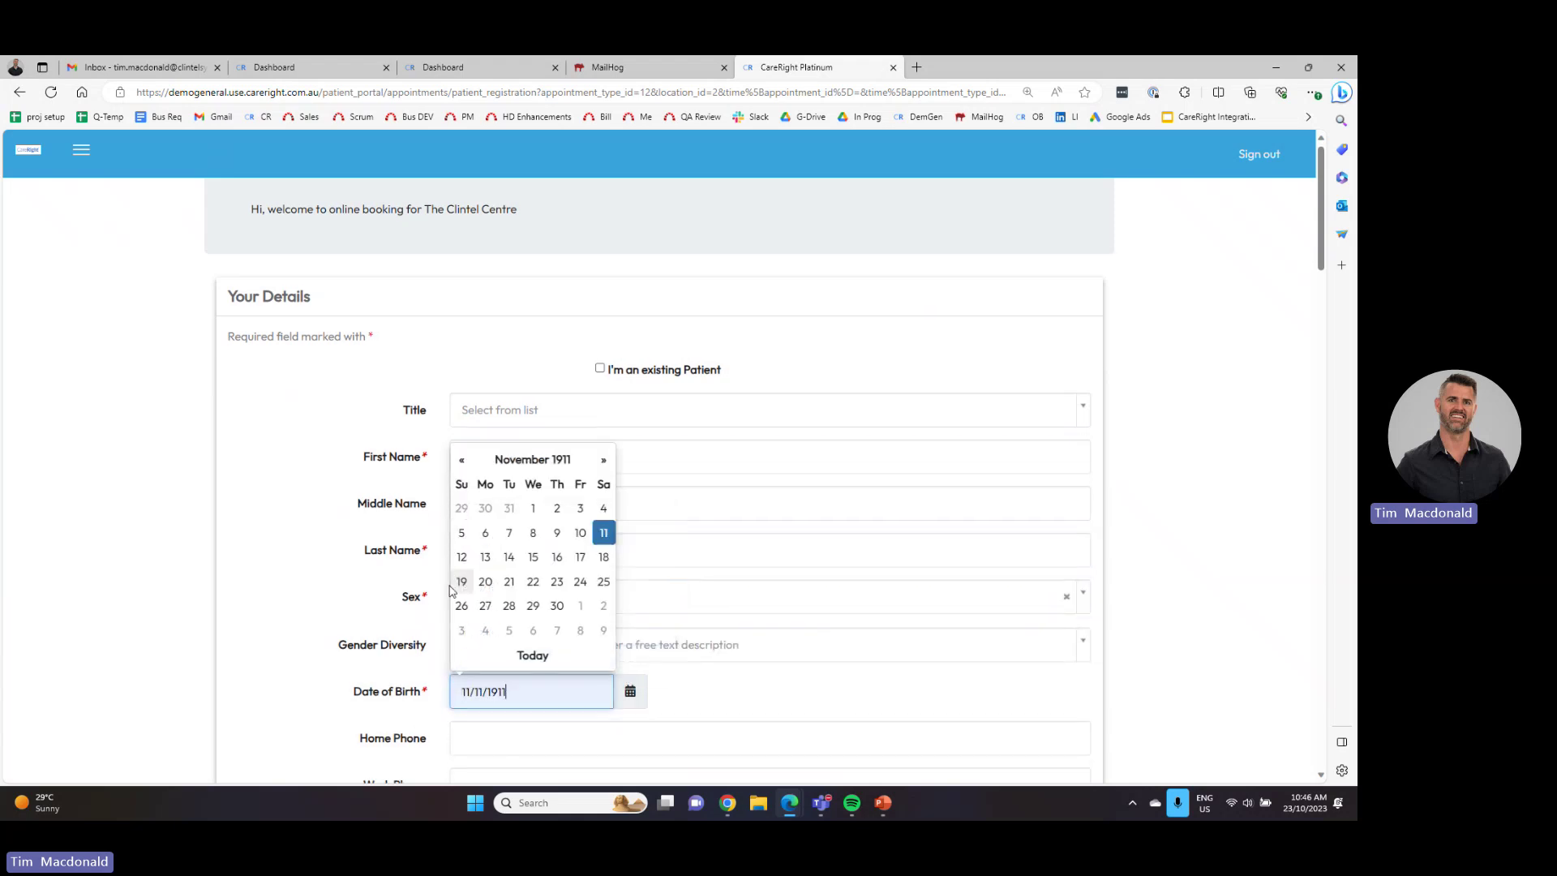
scroll(471, 578, down, 5)
click(490, 493)
text(admi)
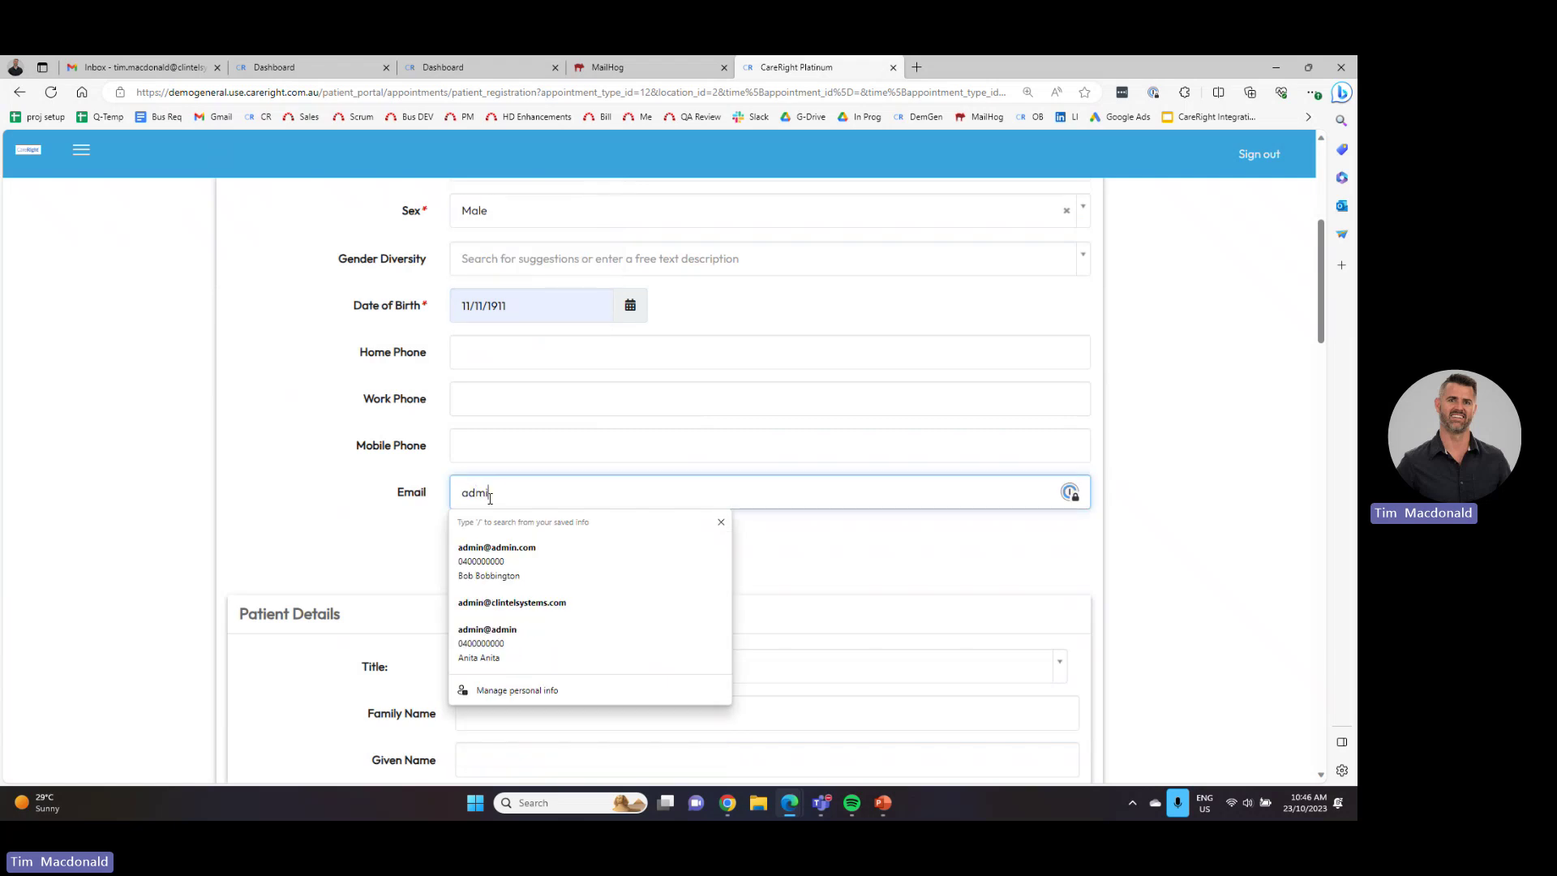
text(n@admin.)
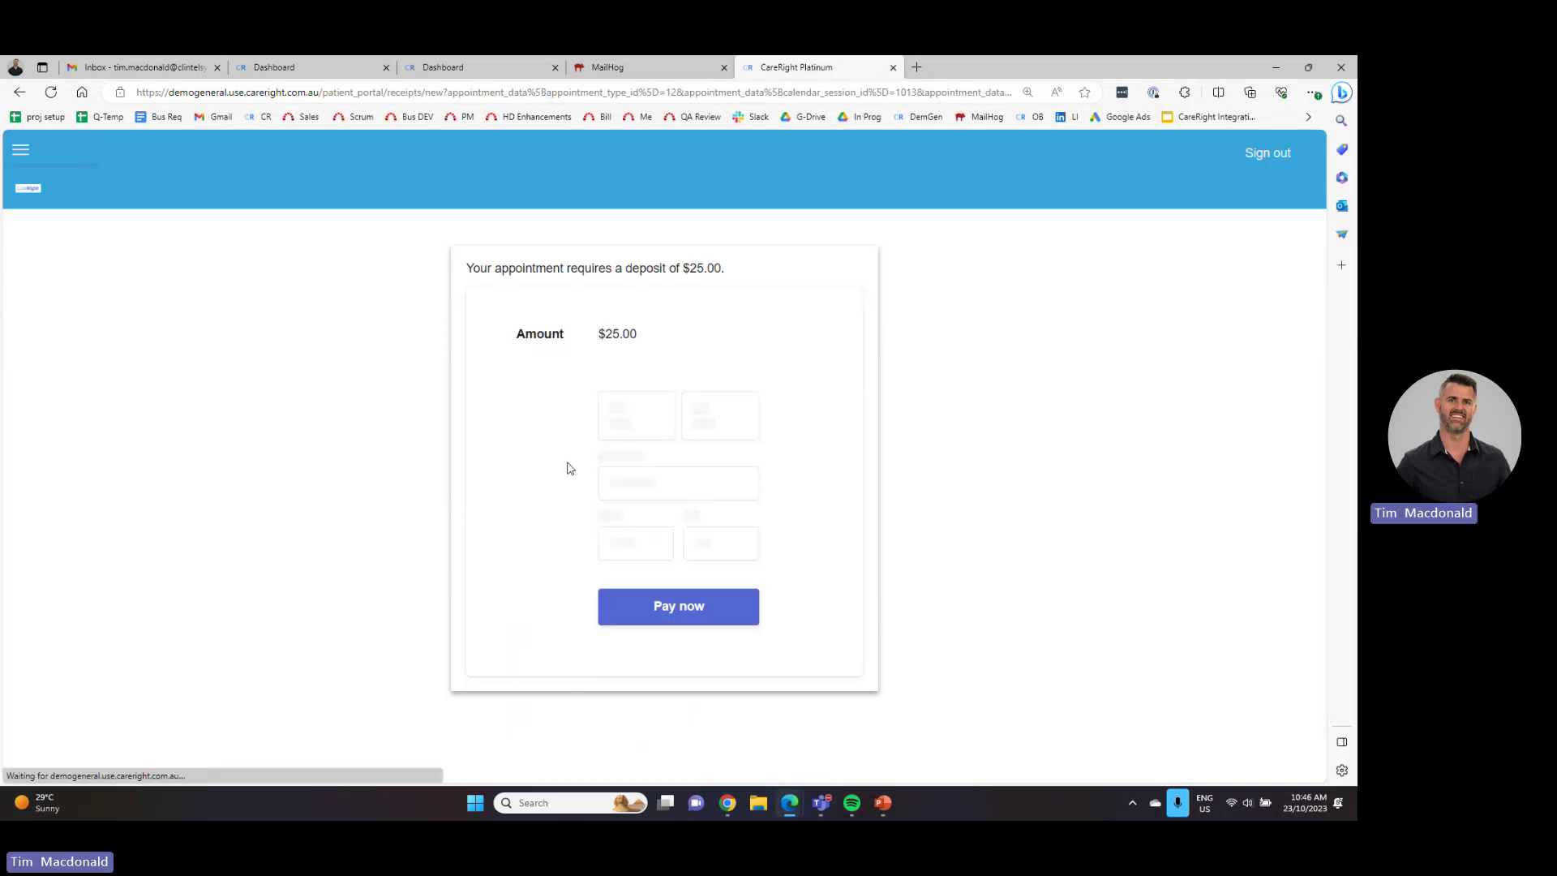
- Return from the deposit page and scroll through the registration form down to Proceed
click(20, 94)
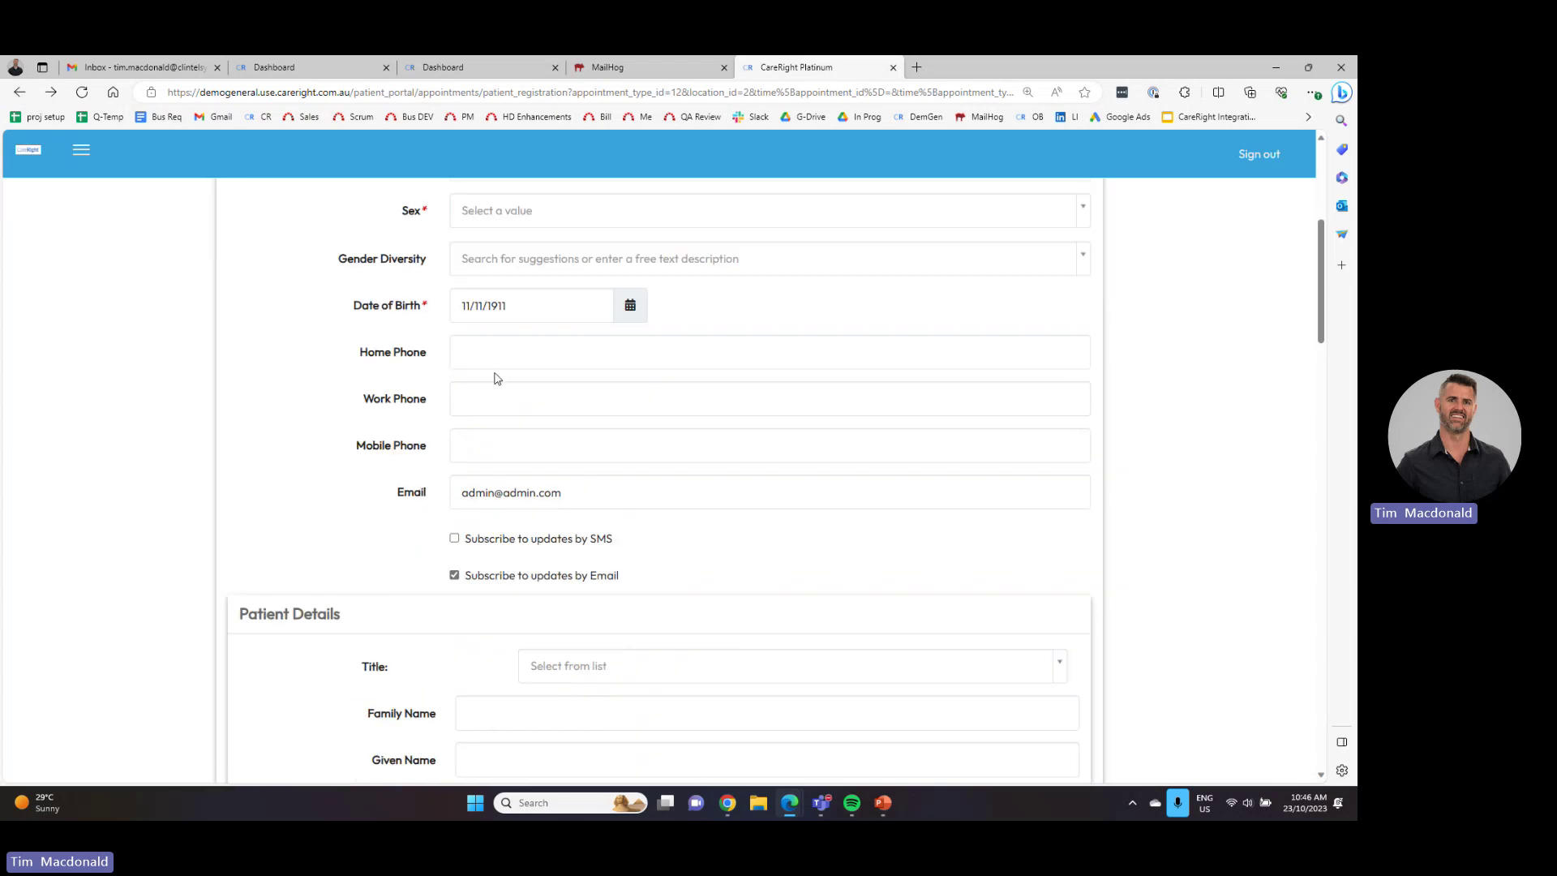
scroll(521, 543, down, 2)
scroll(521, 521, up, 4)
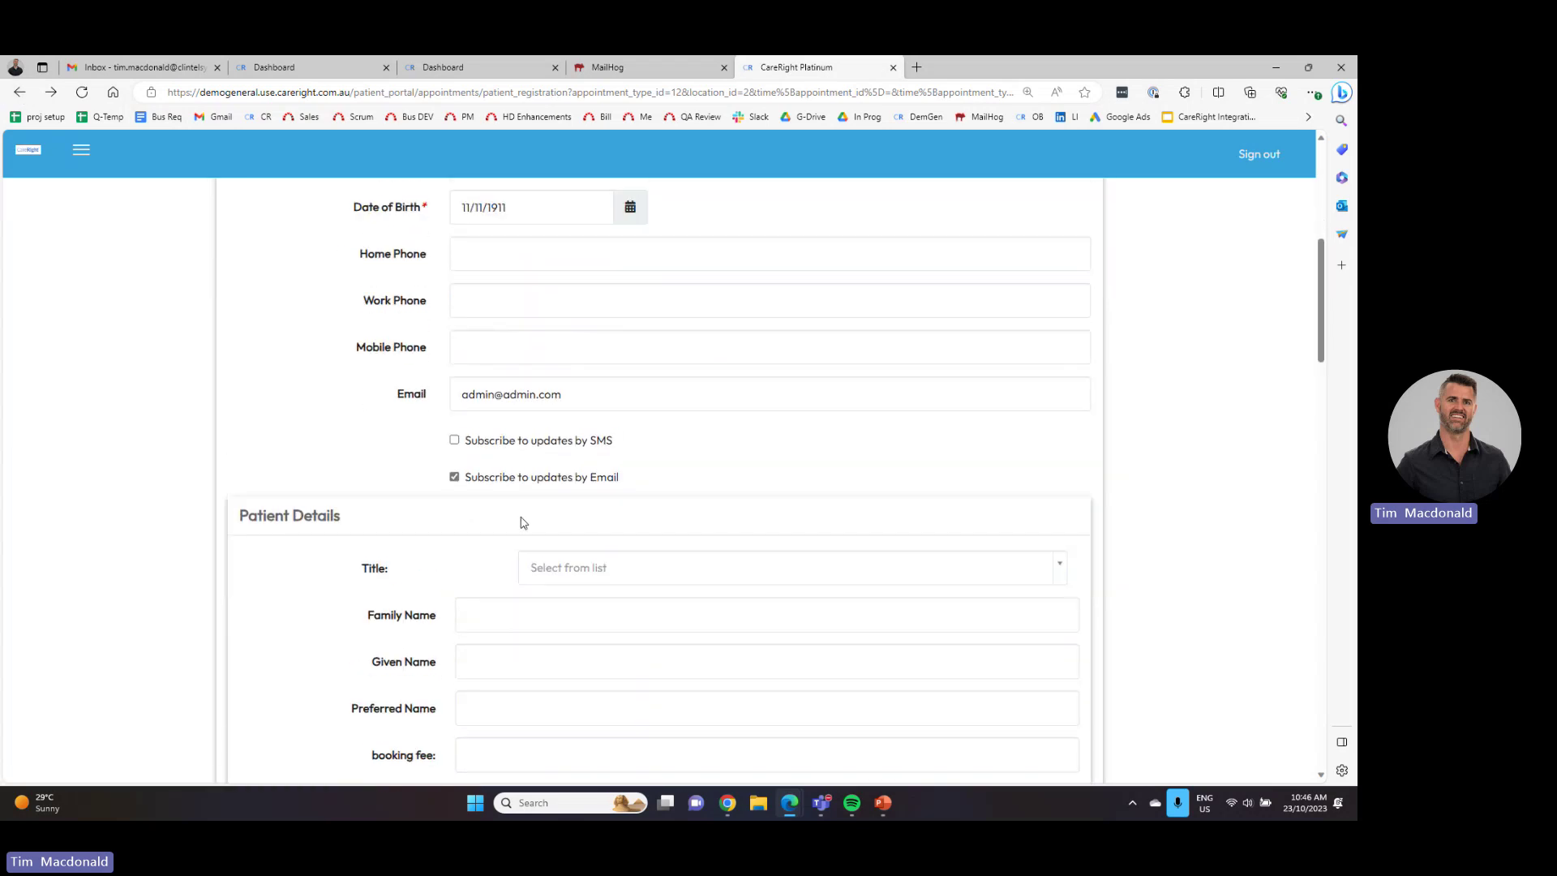
scroll(613, 478, up, 3)
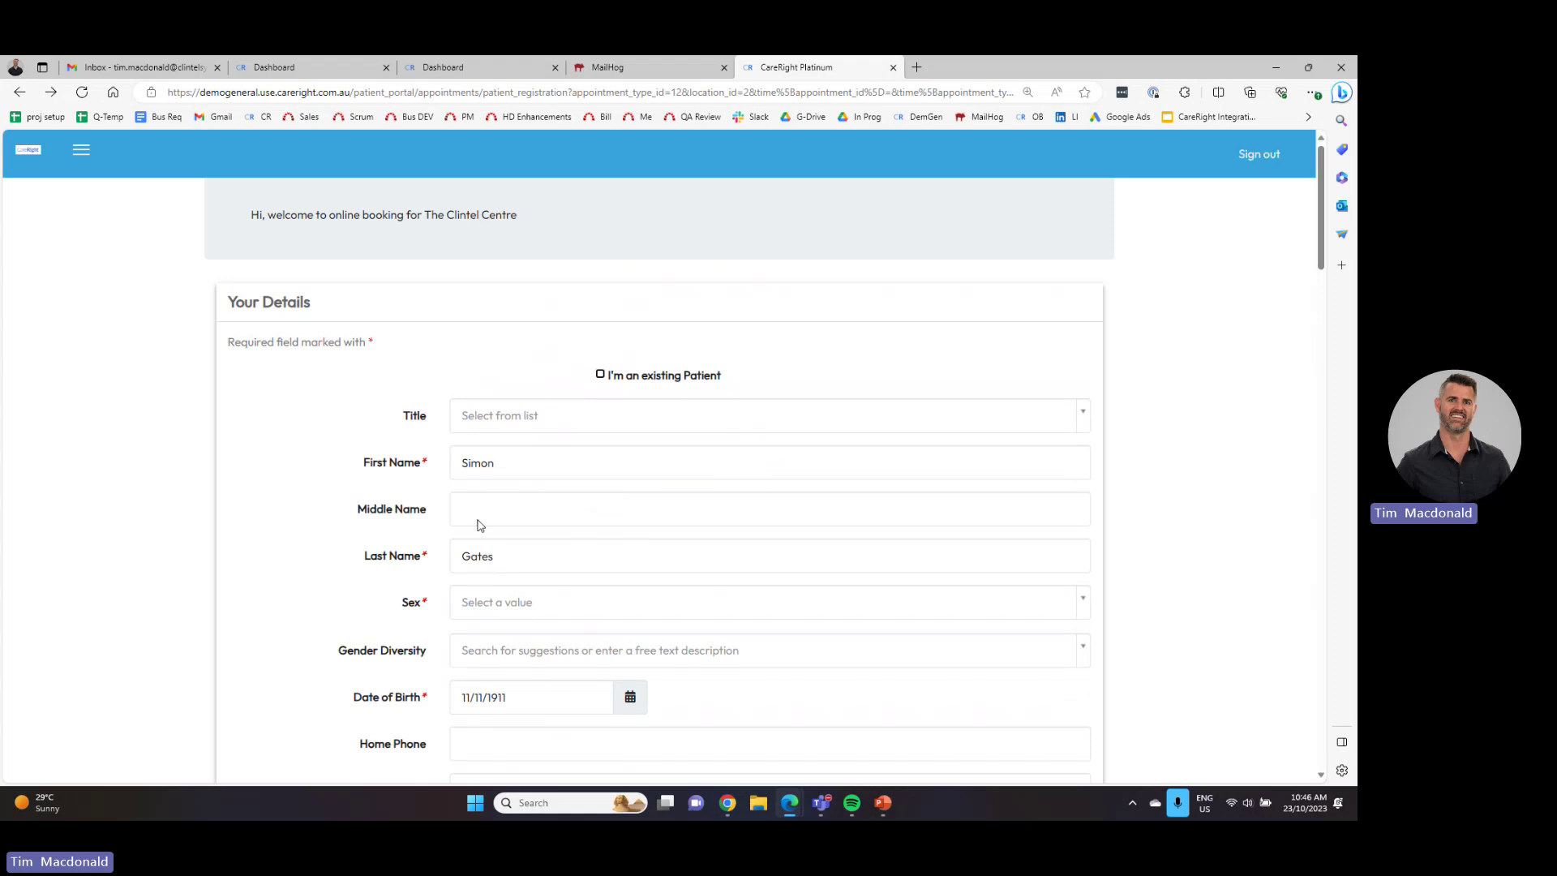
scroll(514, 620, down, 3)
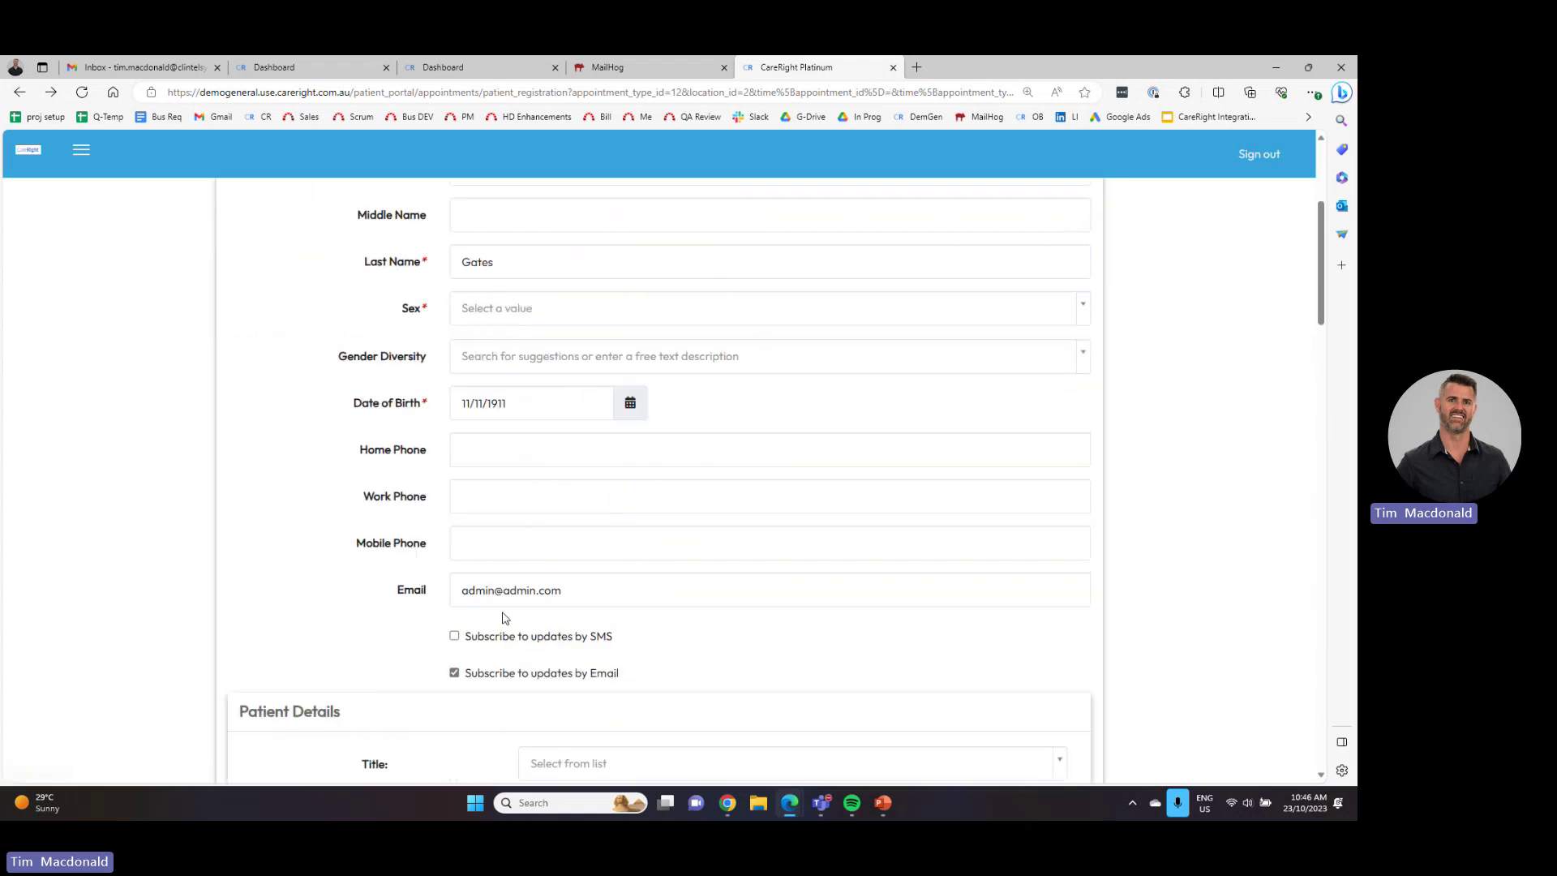
scroll(502, 604, down, 4)
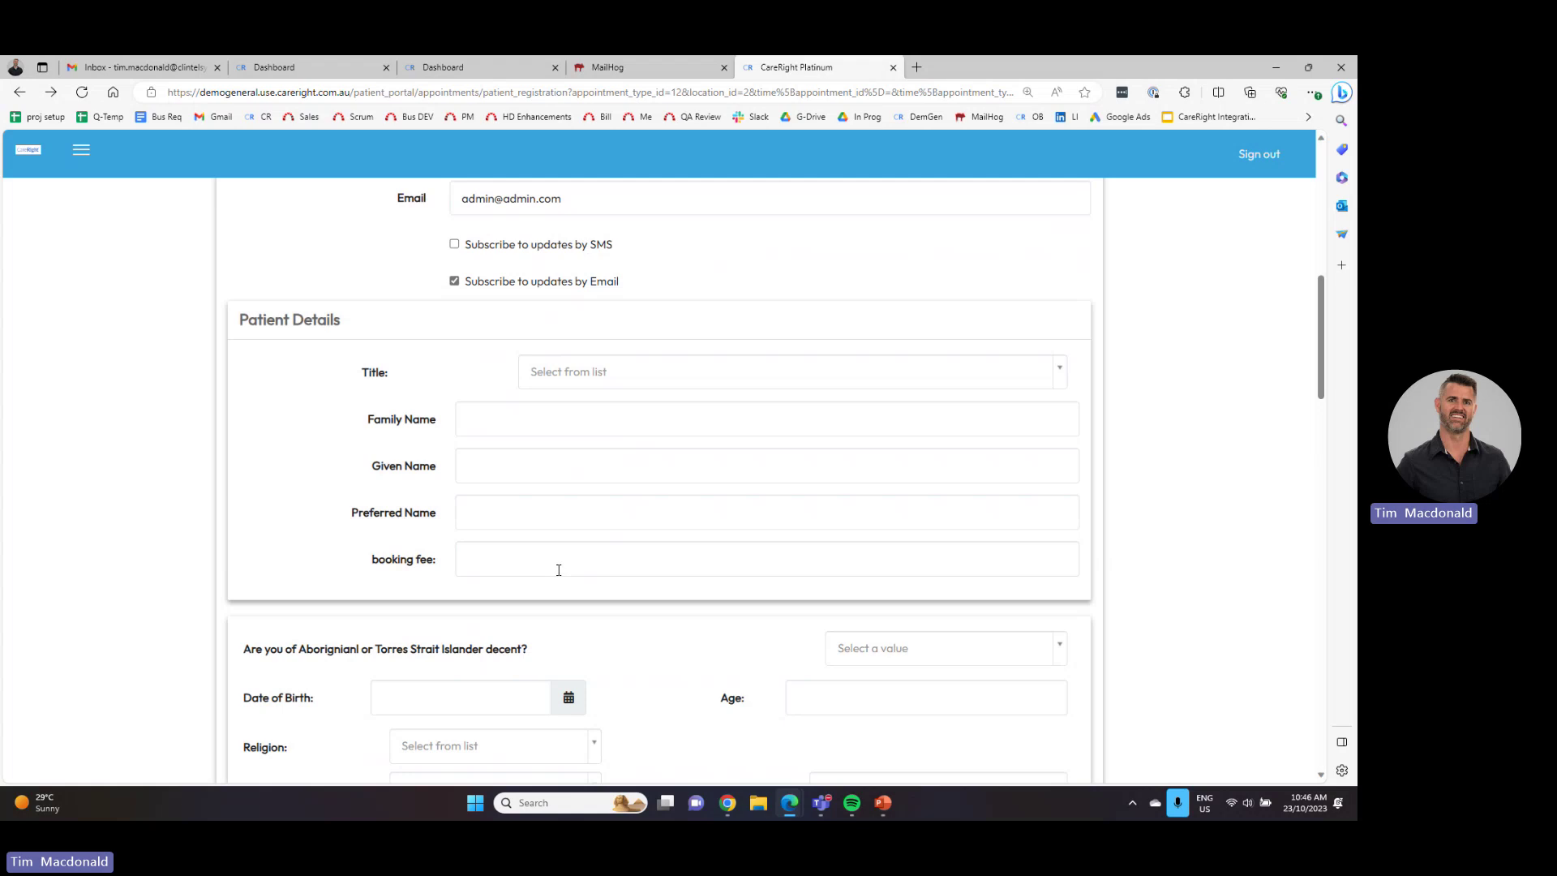
scroll(532, 527, down, 9)
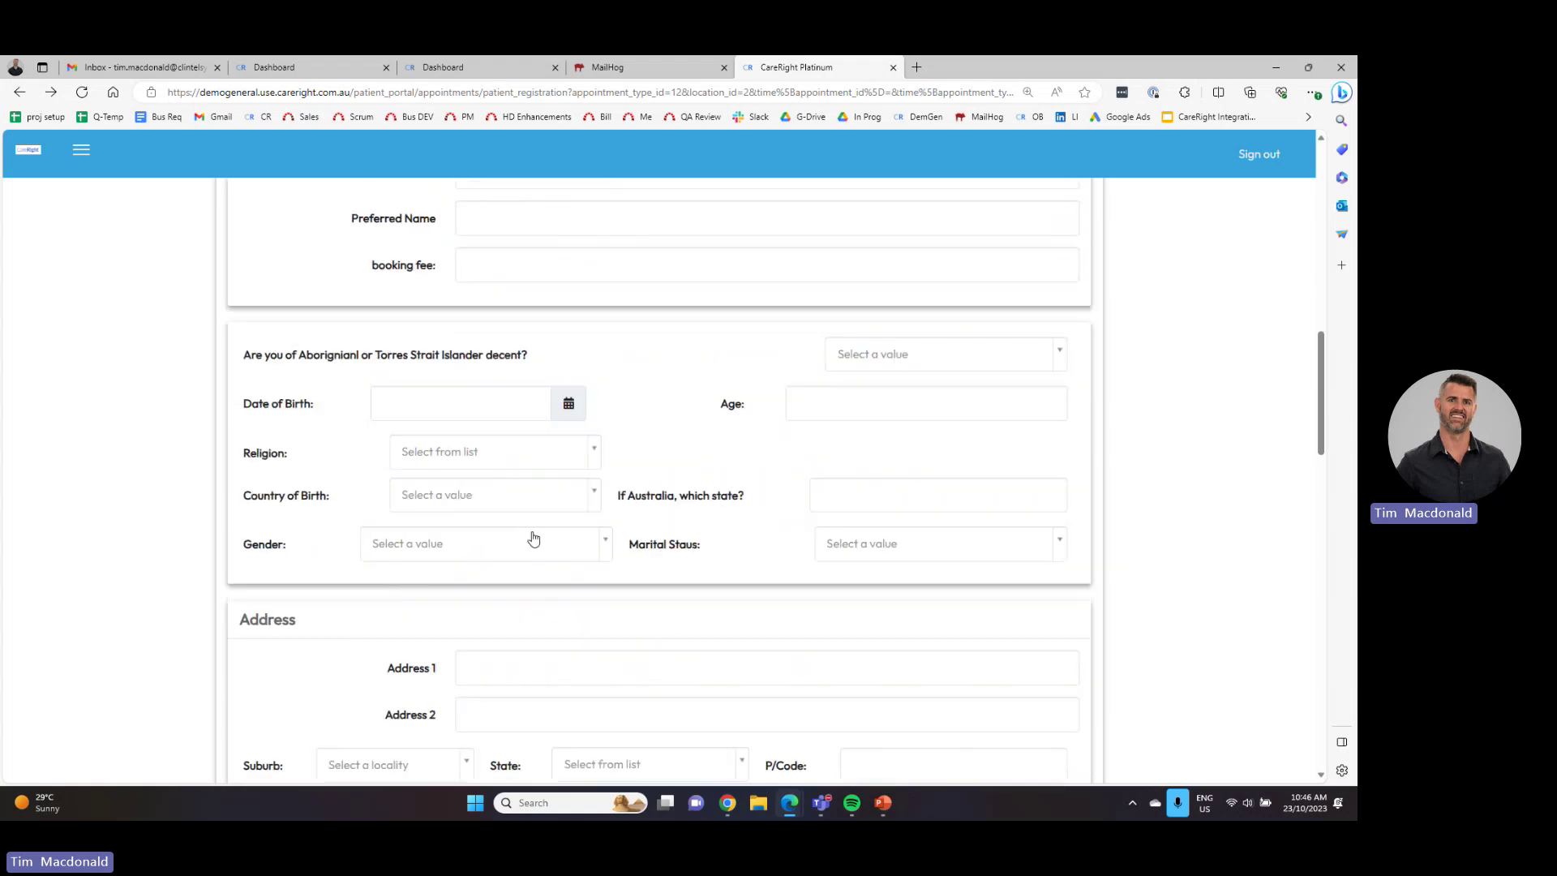
scroll(500, 600, down, 6)
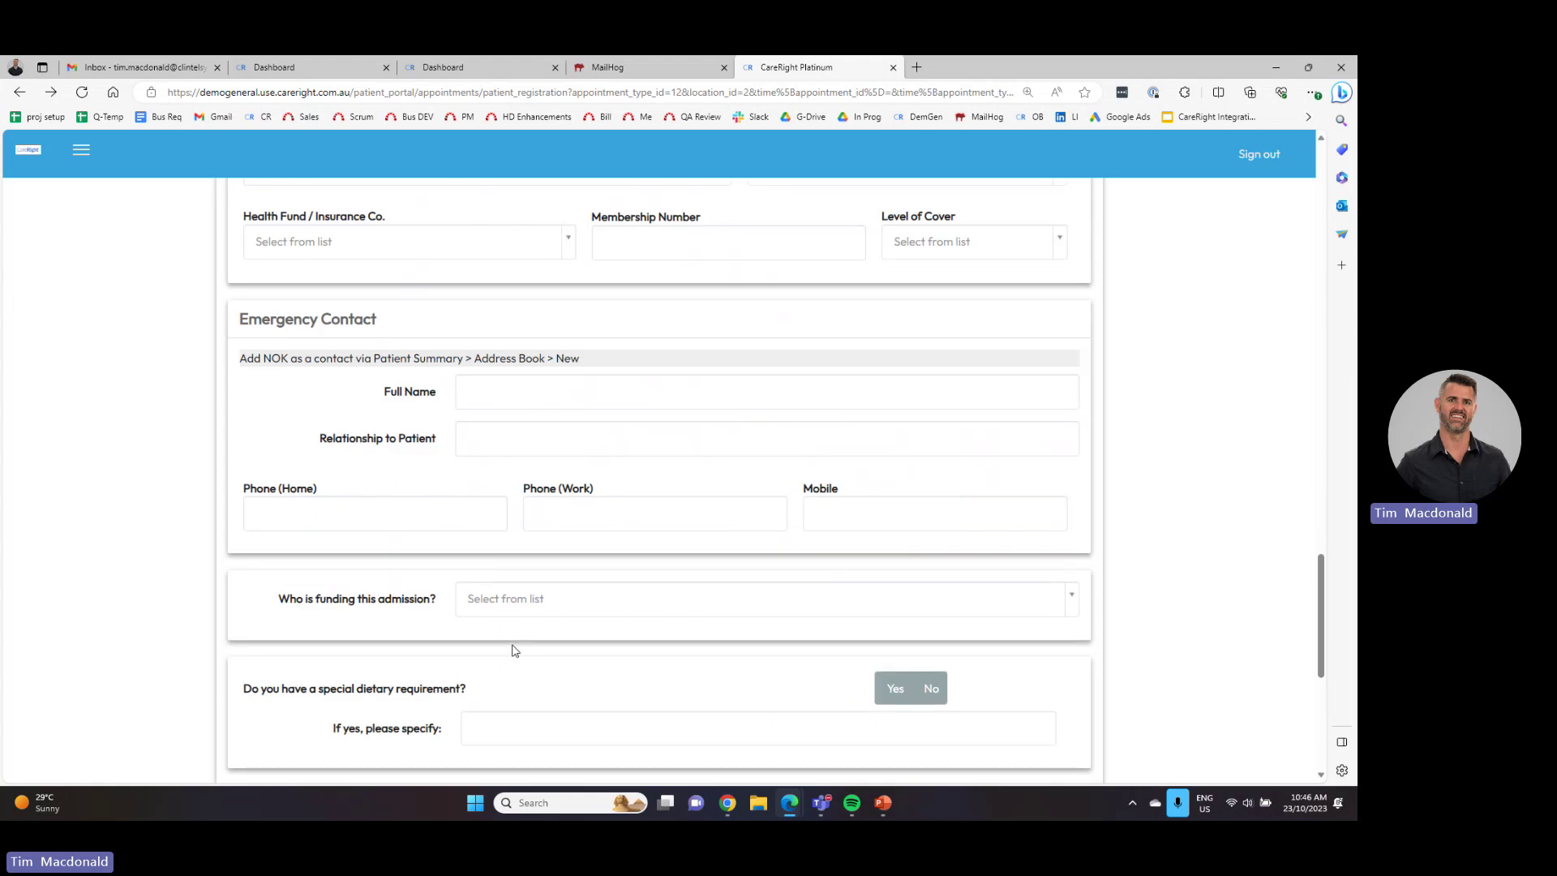
scroll(511, 649, up, 9)
scroll(543, 673, up, 3)
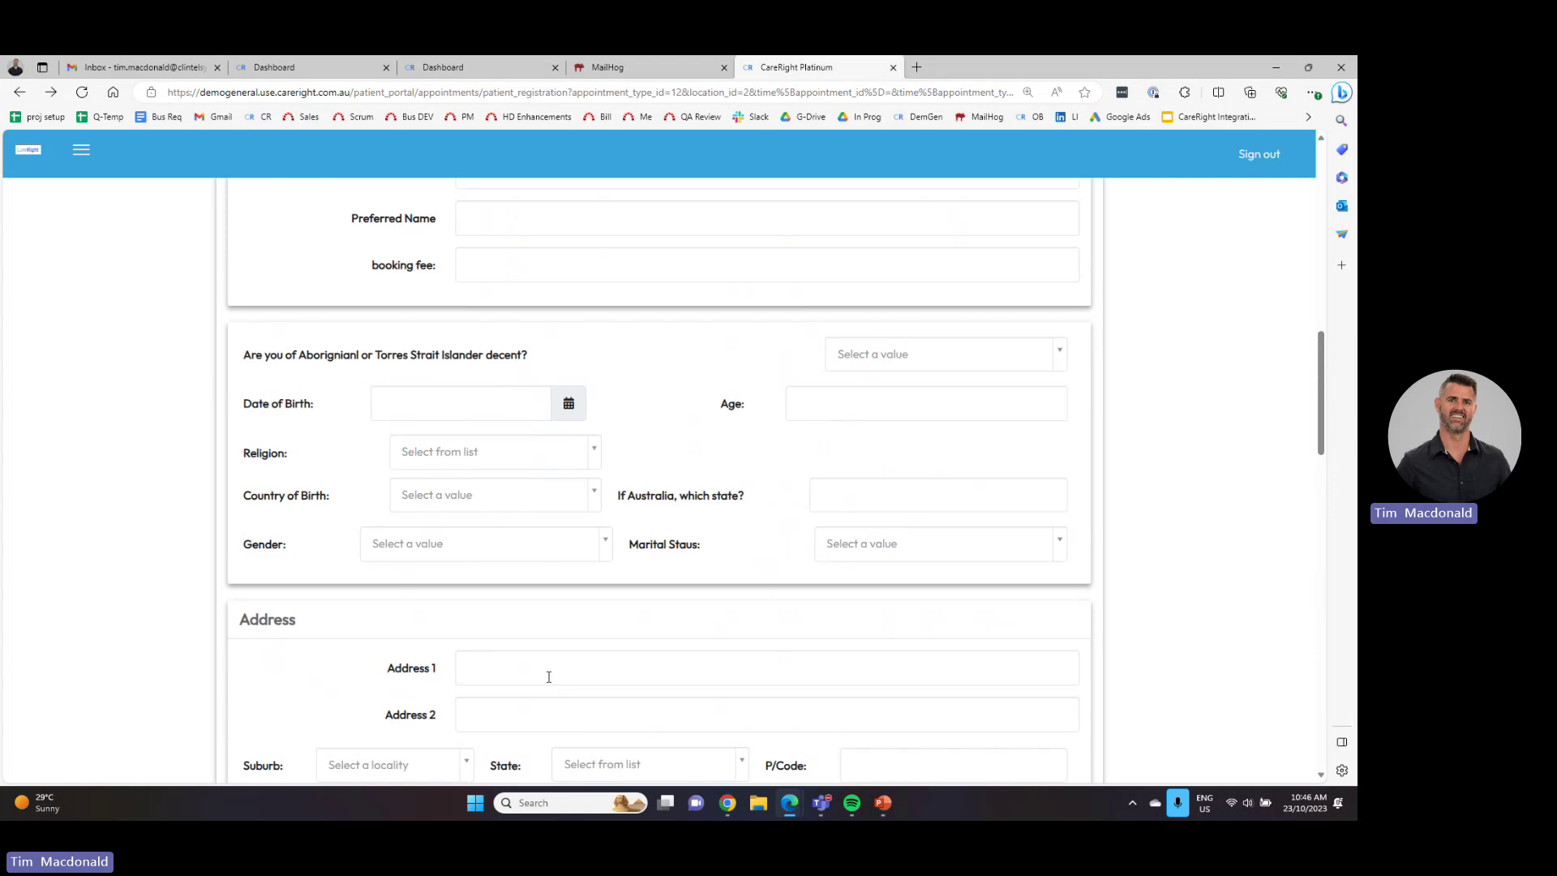
scroll(543, 681, down, 8)
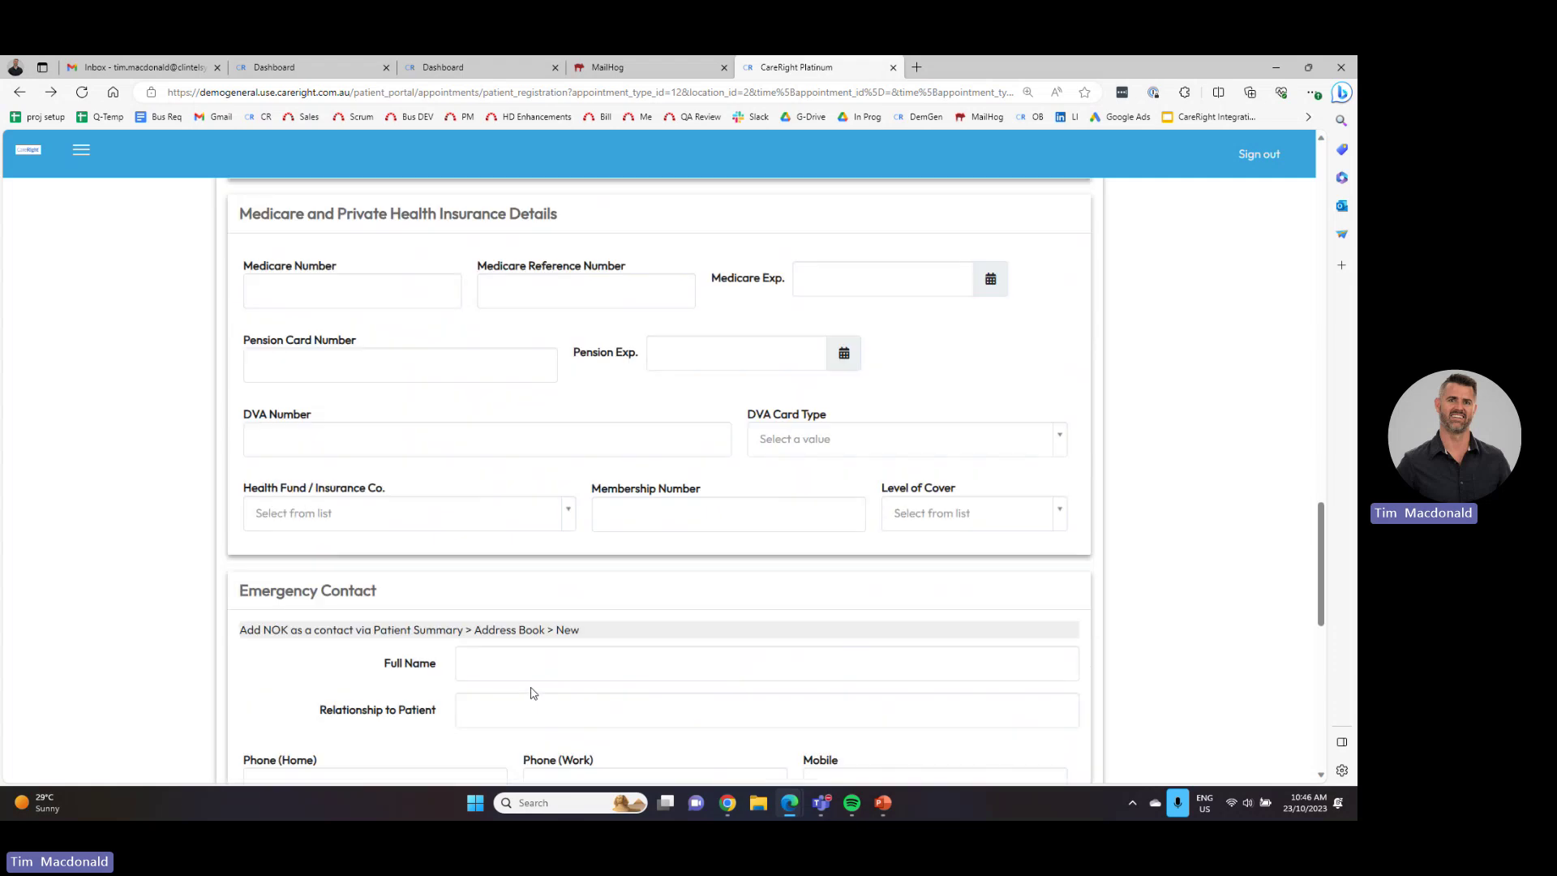
scroll(518, 664, down, 6)
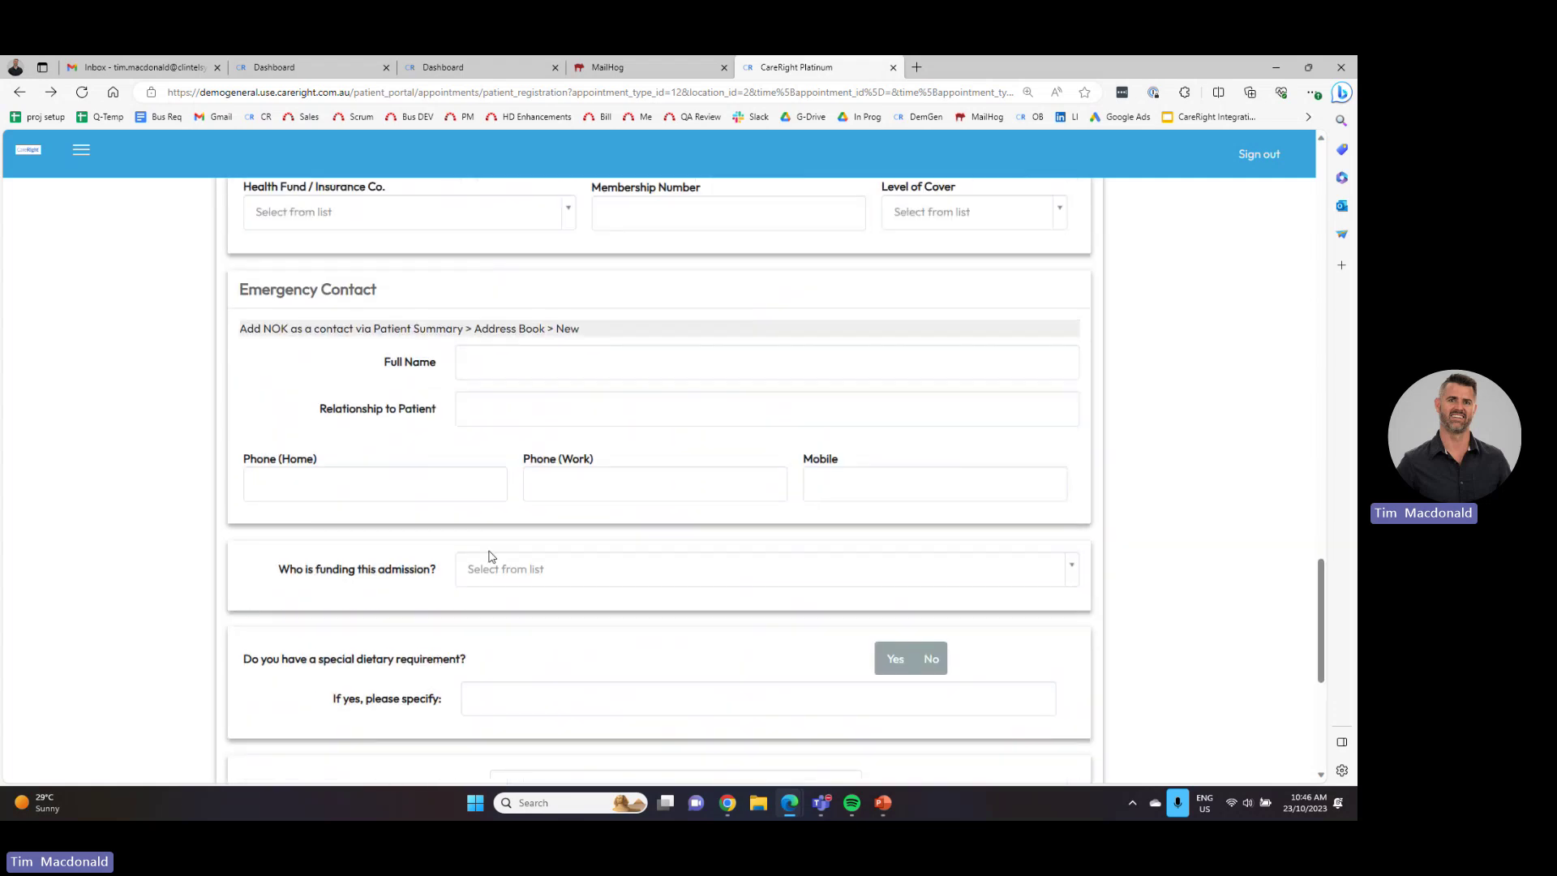
scroll(484, 611, down, 5)
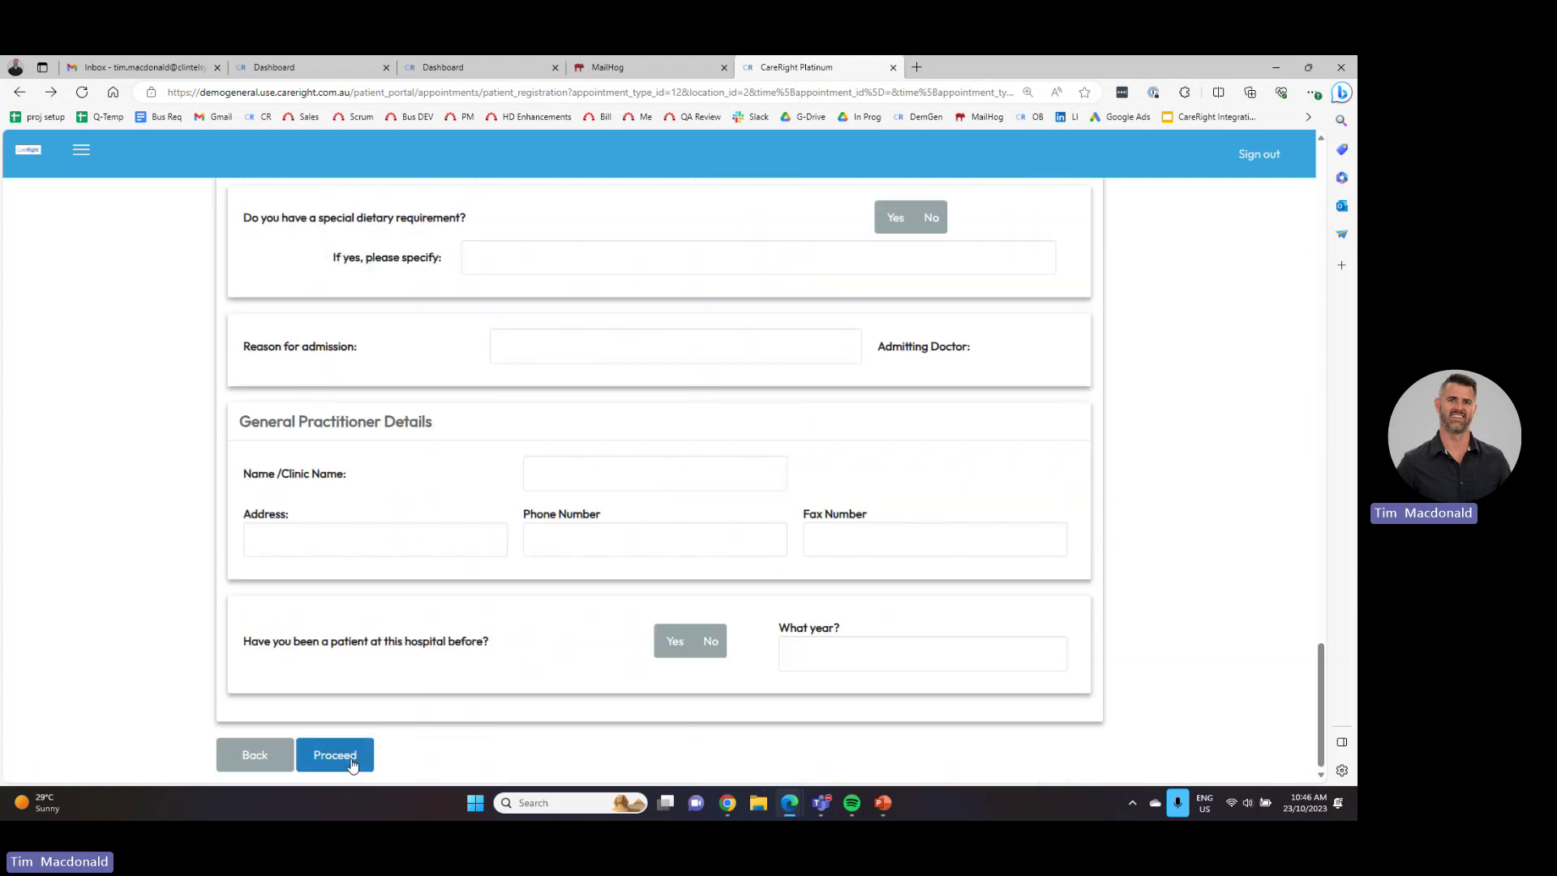
- Submit the registration form with Proceed, leaving remaining fields blank
click(351, 759)
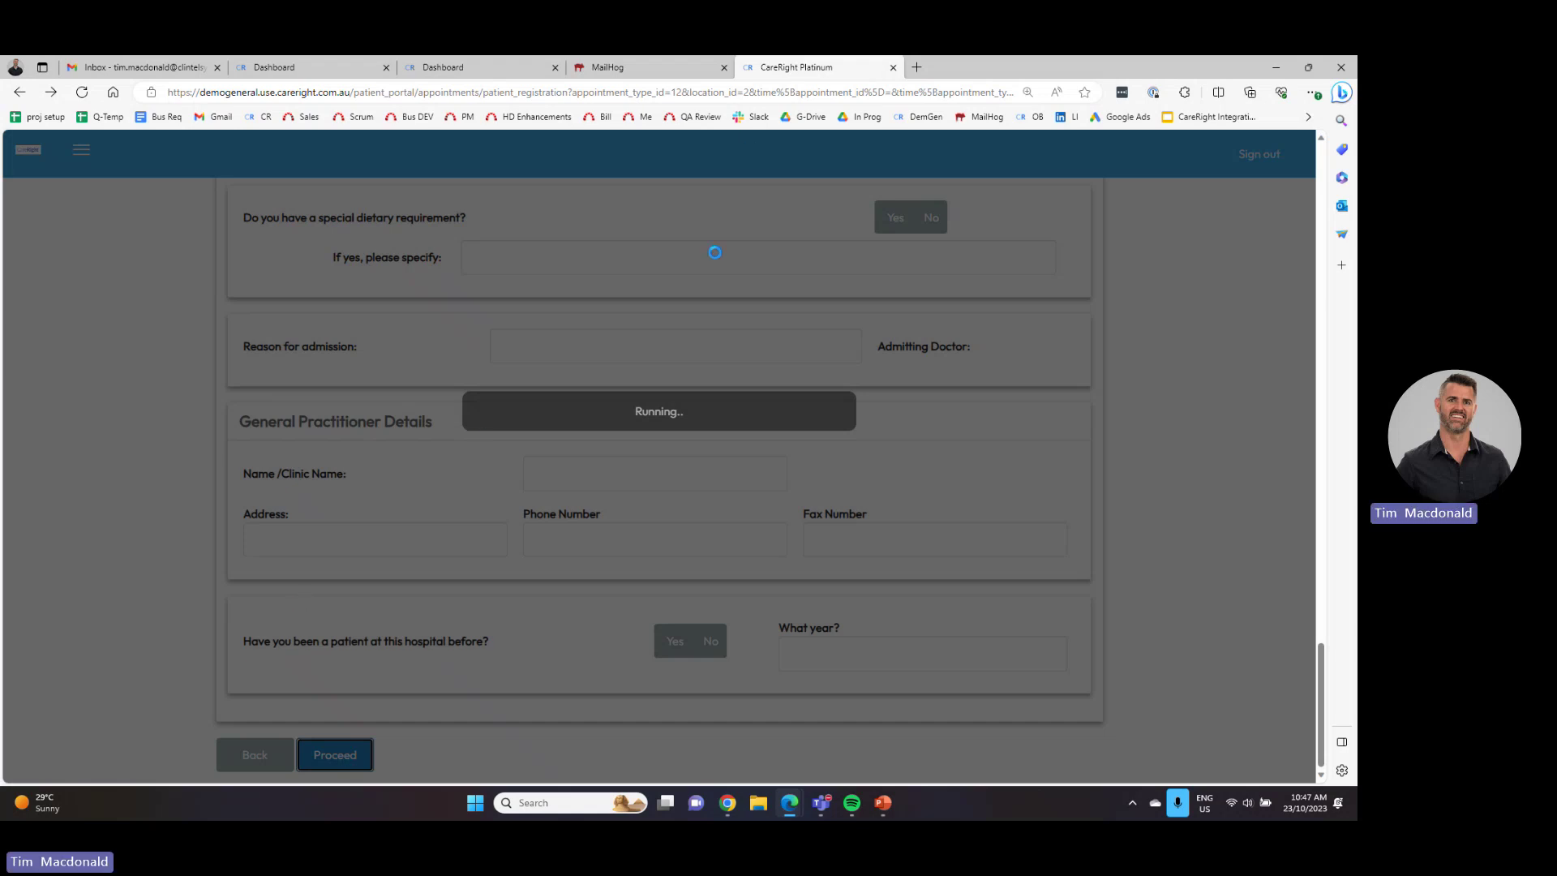
scroll(689, 365, up, 2)
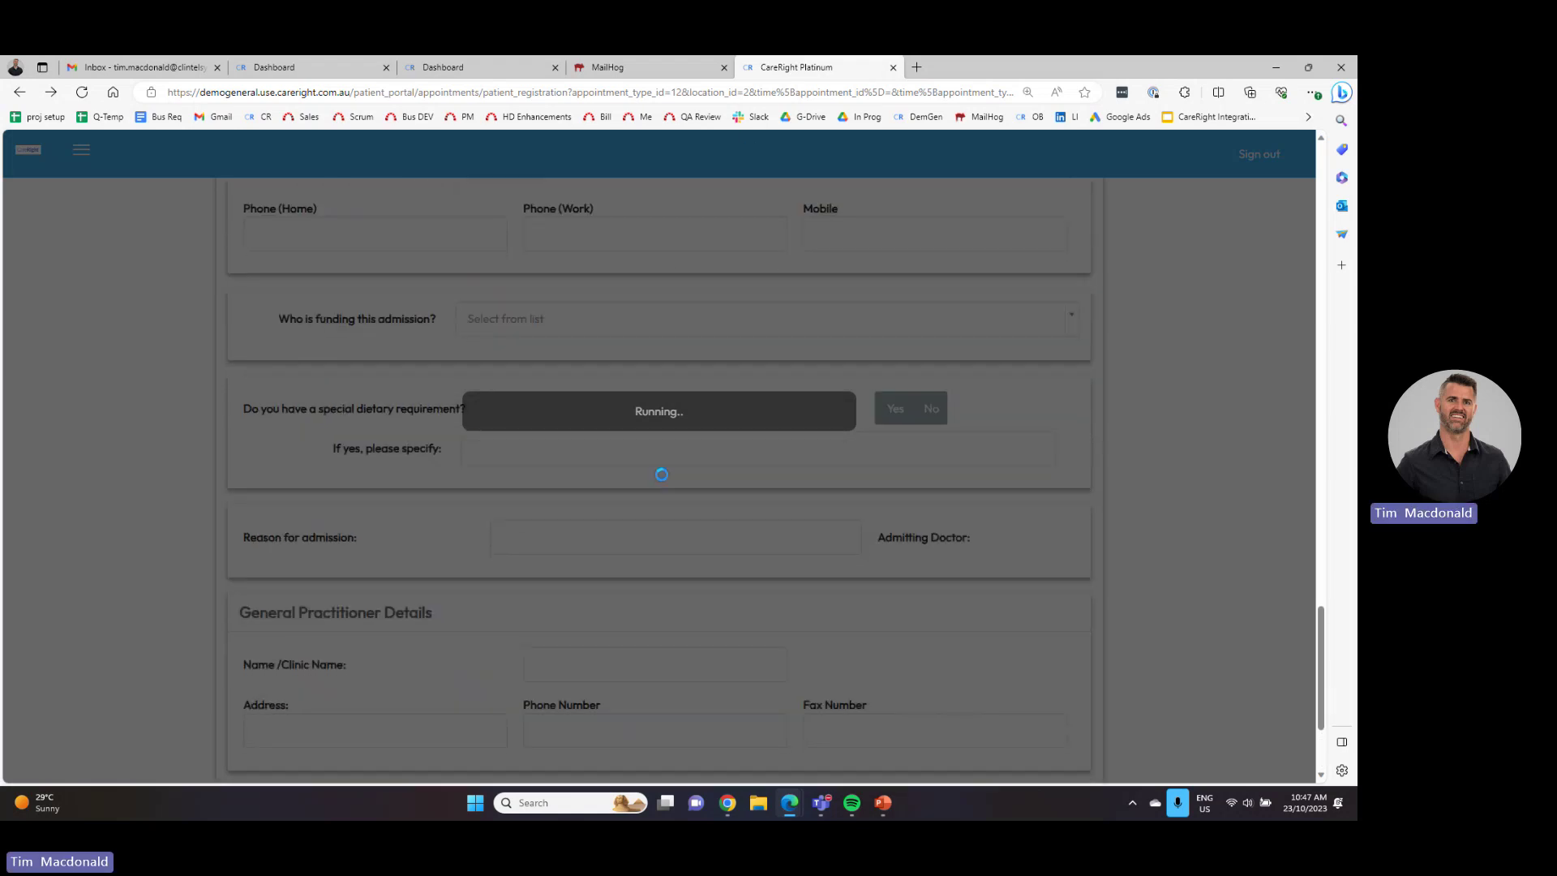
scroll(662, 474, up, 2)
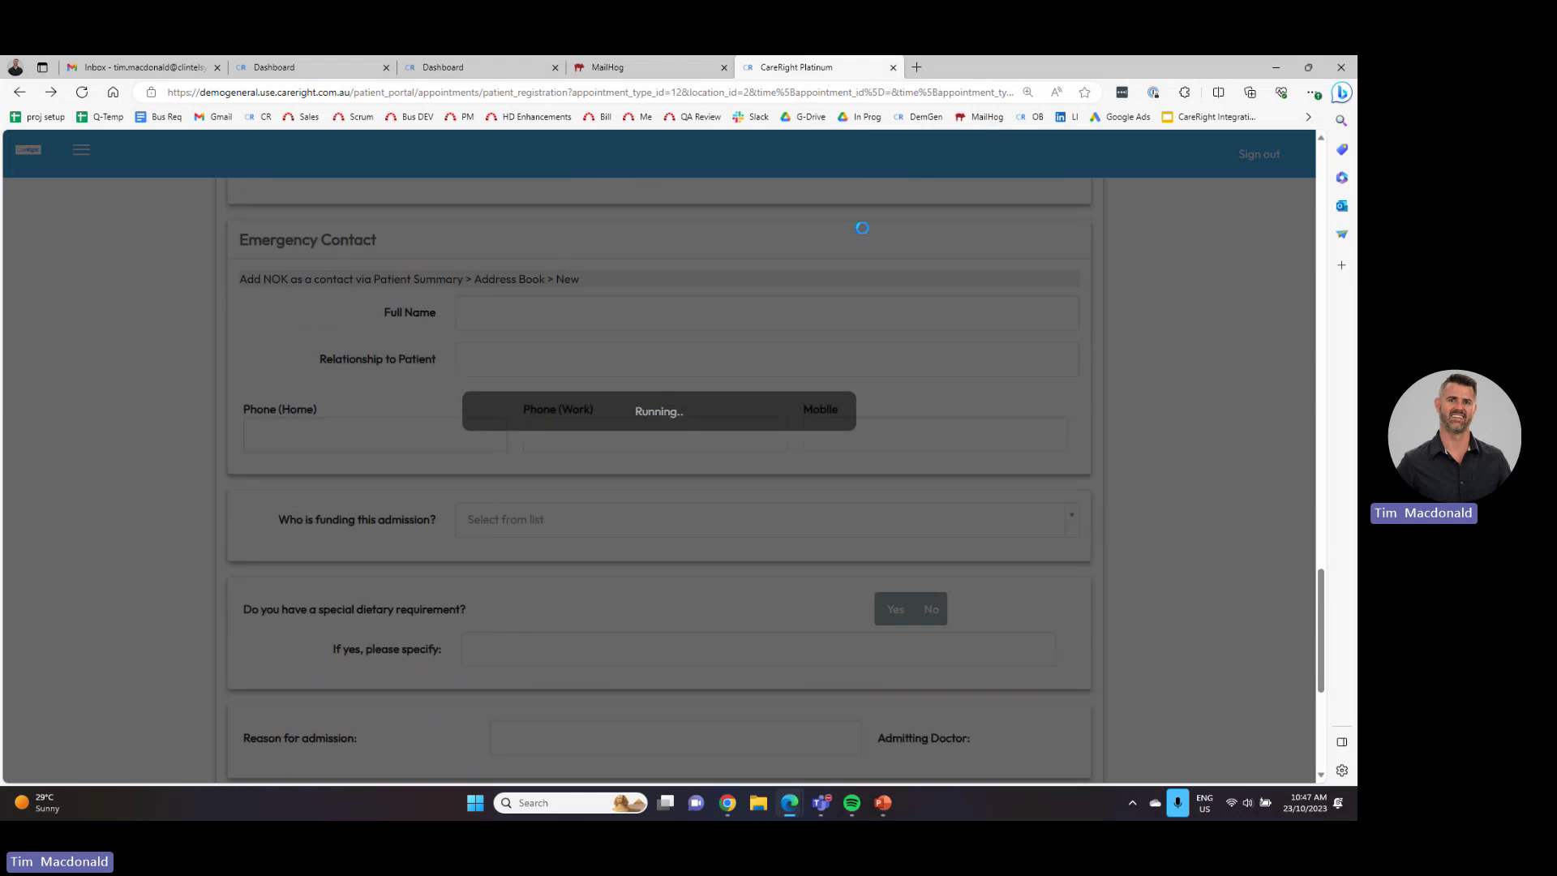
- Choose the 14:30 telehealth slot and enter the patient's first and last name
click(1030, 117)
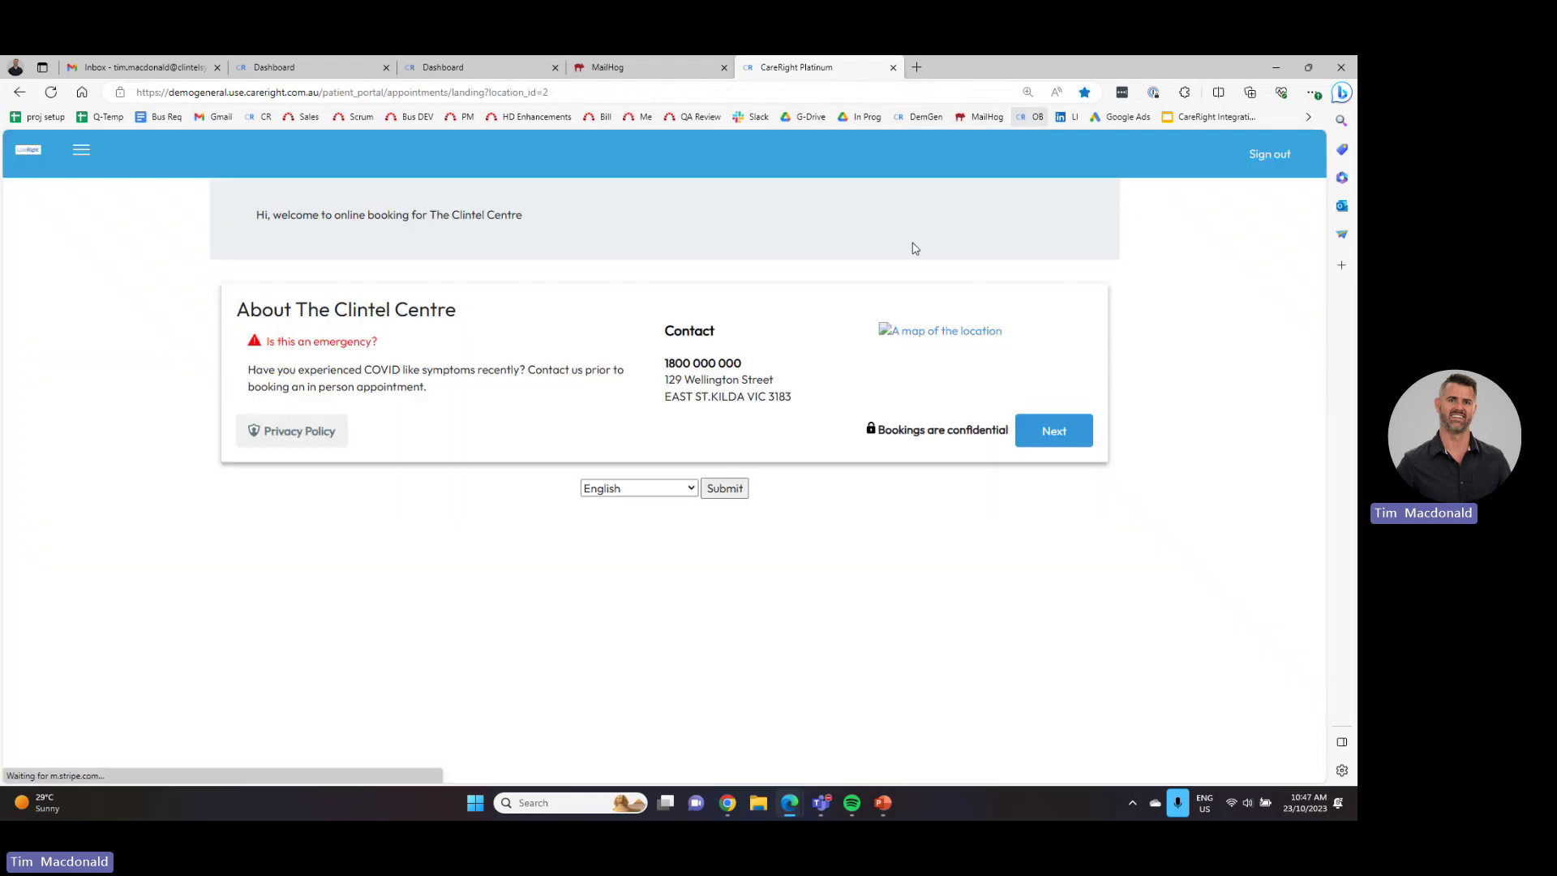
click(1053, 431)
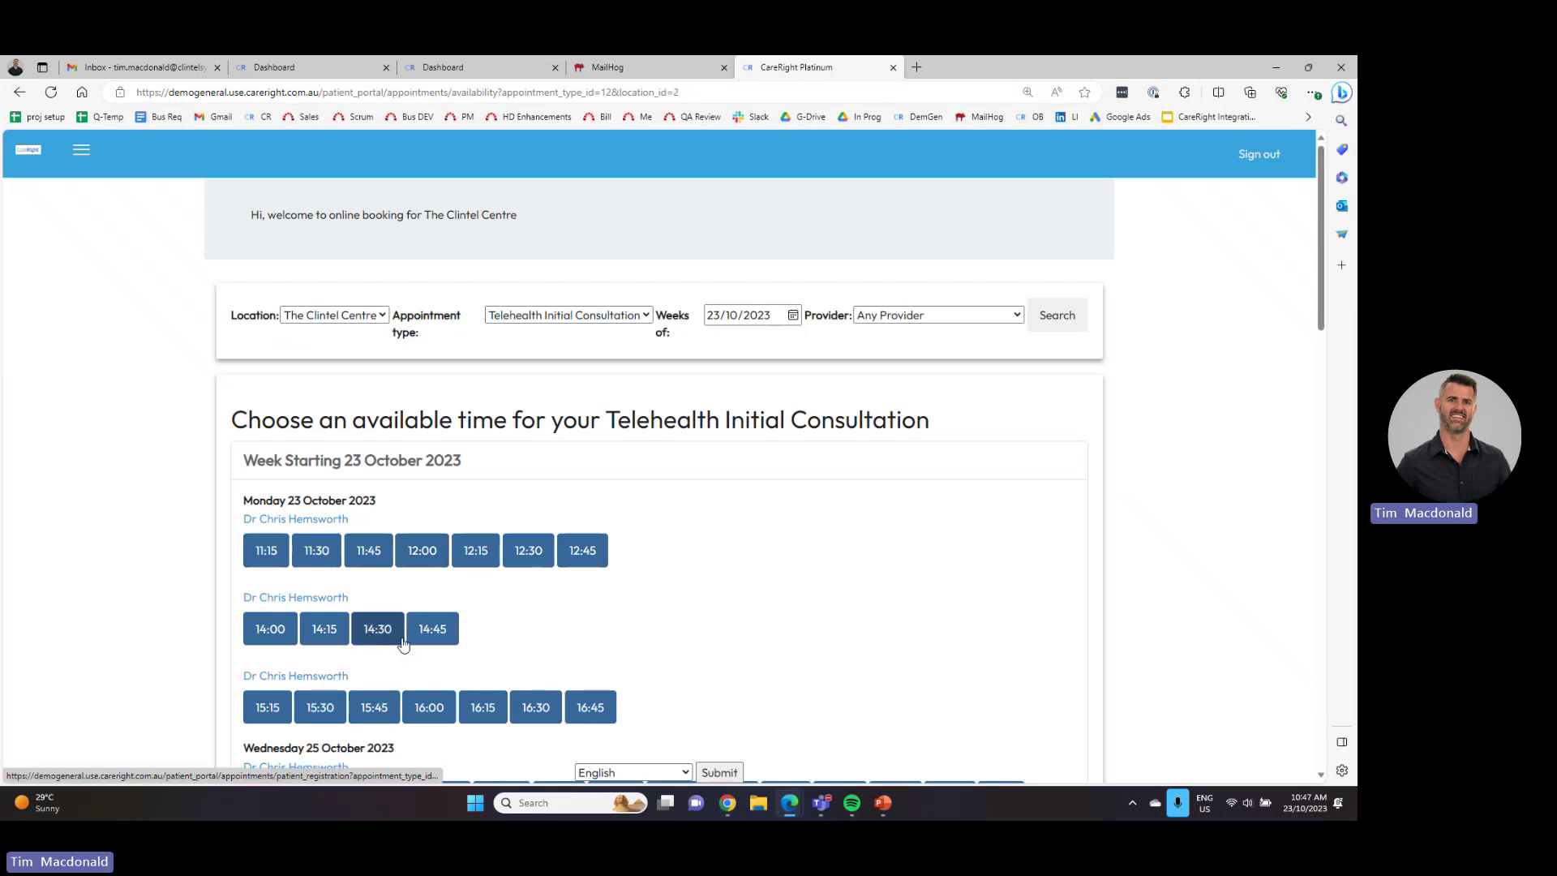
click(403, 643)
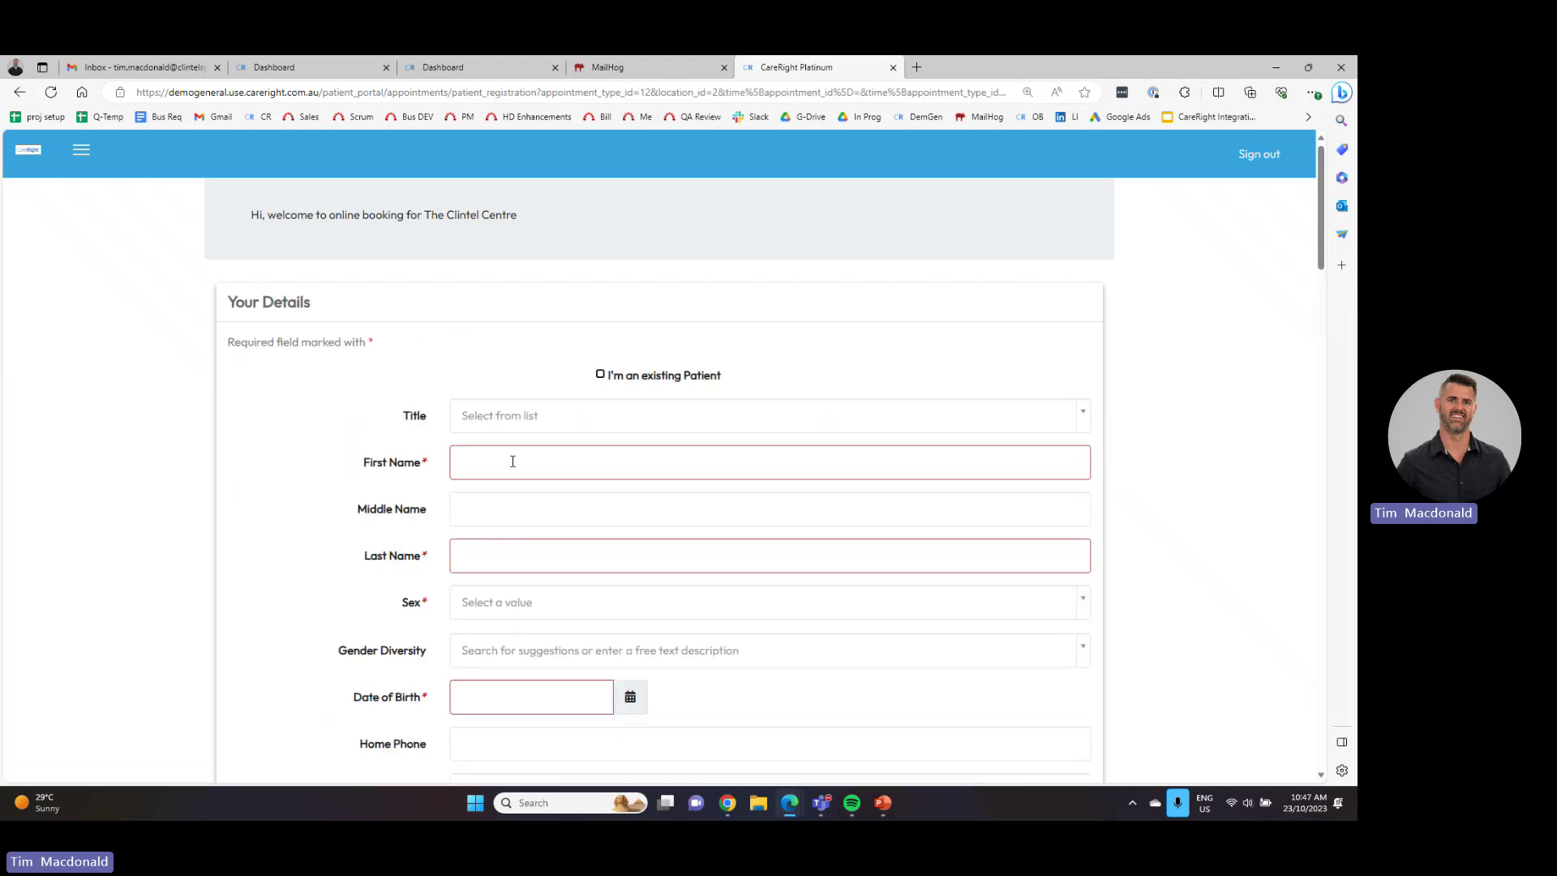
click(512, 462)
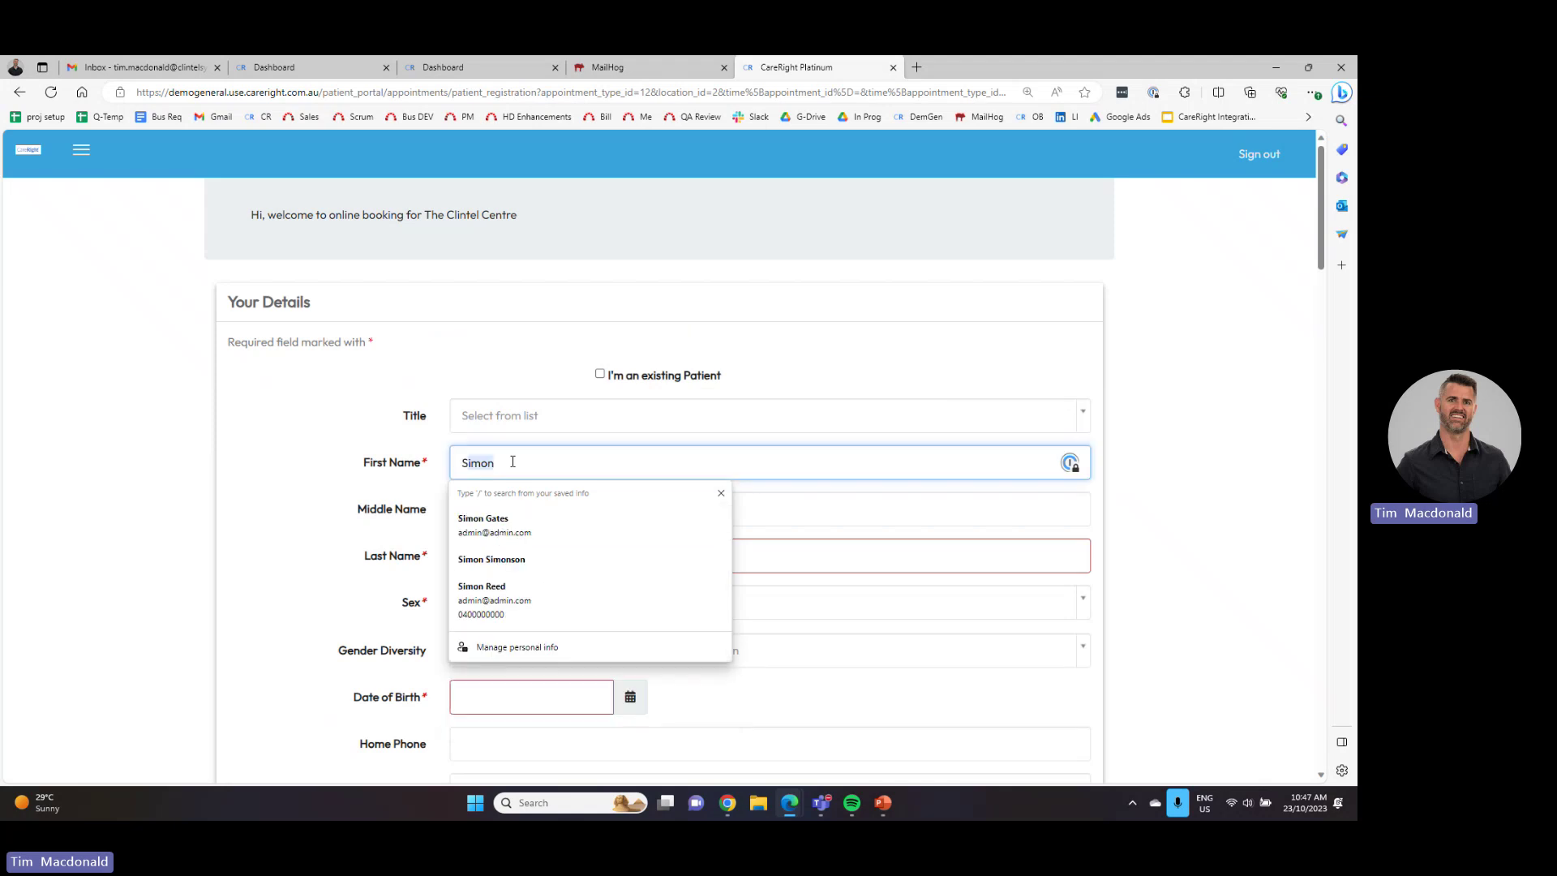
key(Tab)
key(Tab)
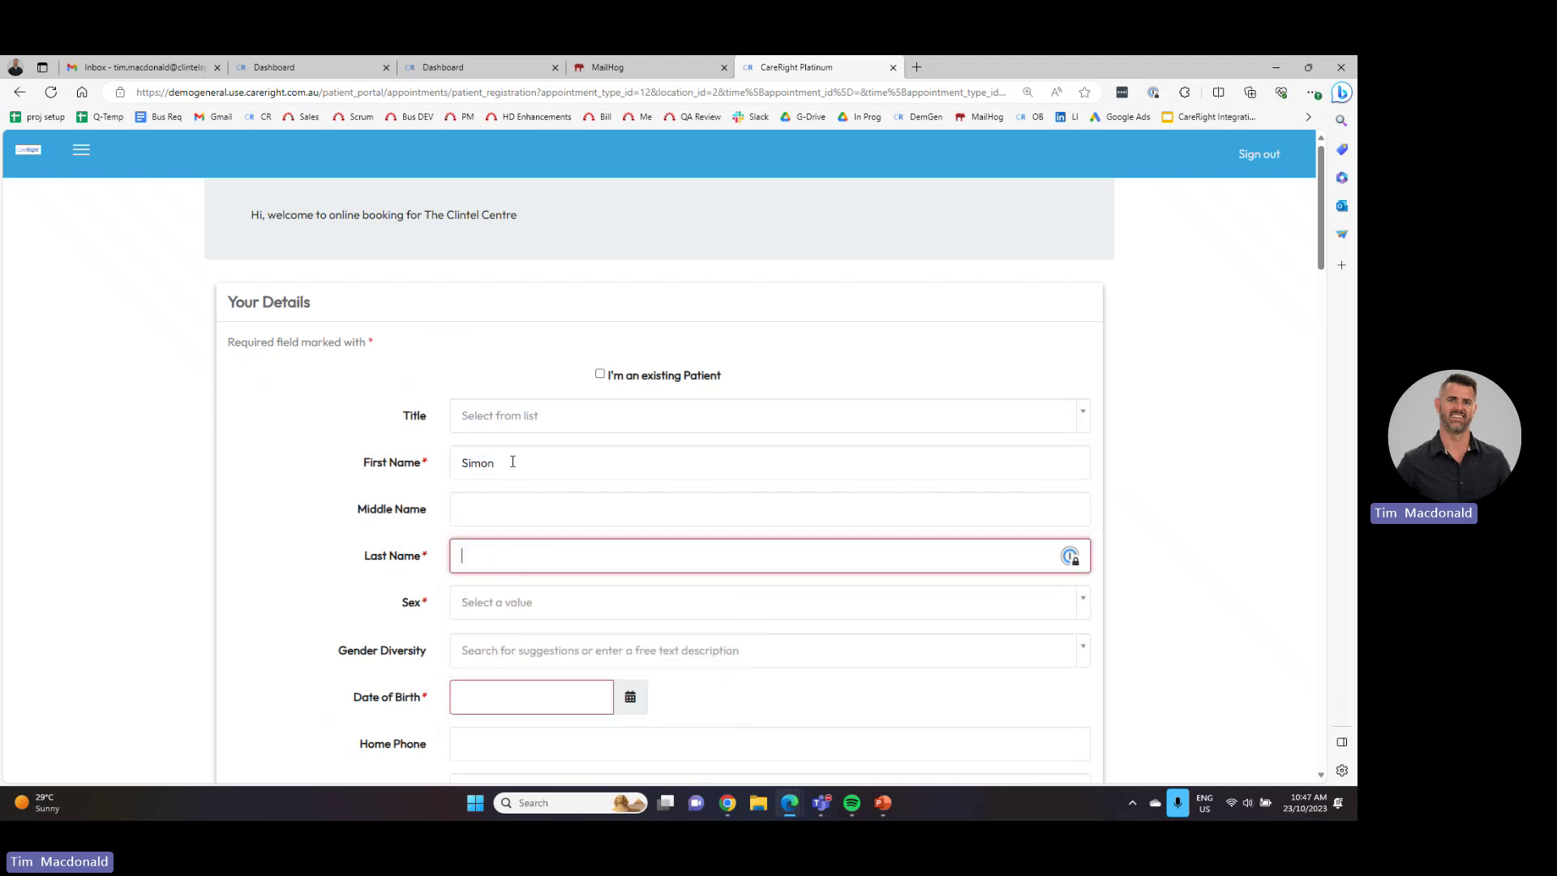
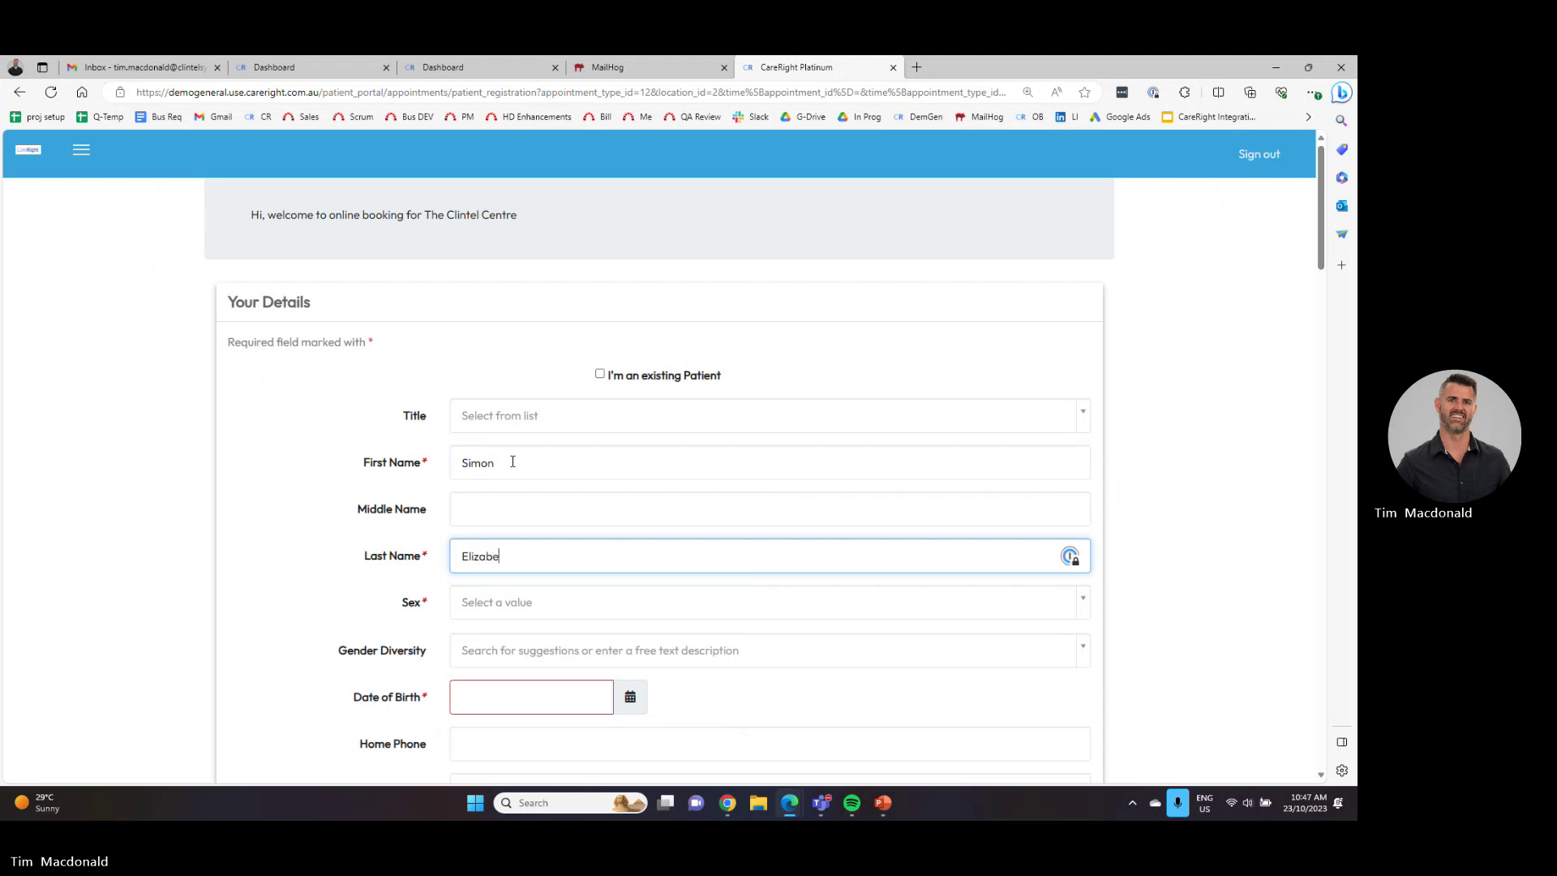
- Set sex to Male, date of birth 11/11/1911, and fill in the patient's e-mail
click(510, 616)
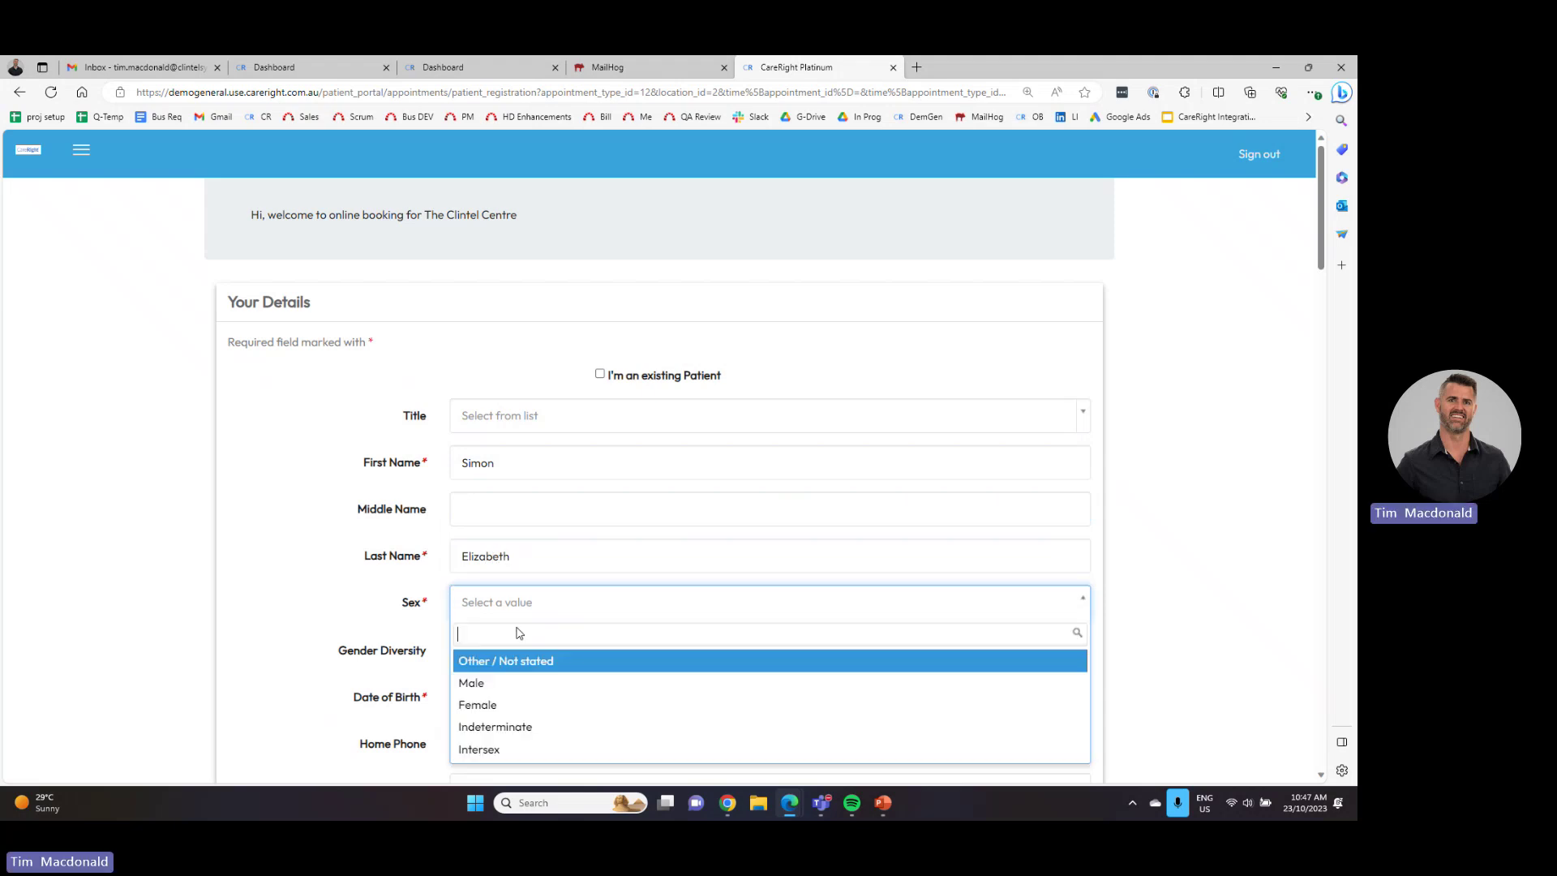
click(496, 683)
click(499, 697)
text(11/11/1911)
scroll(526, 658, down, 2)
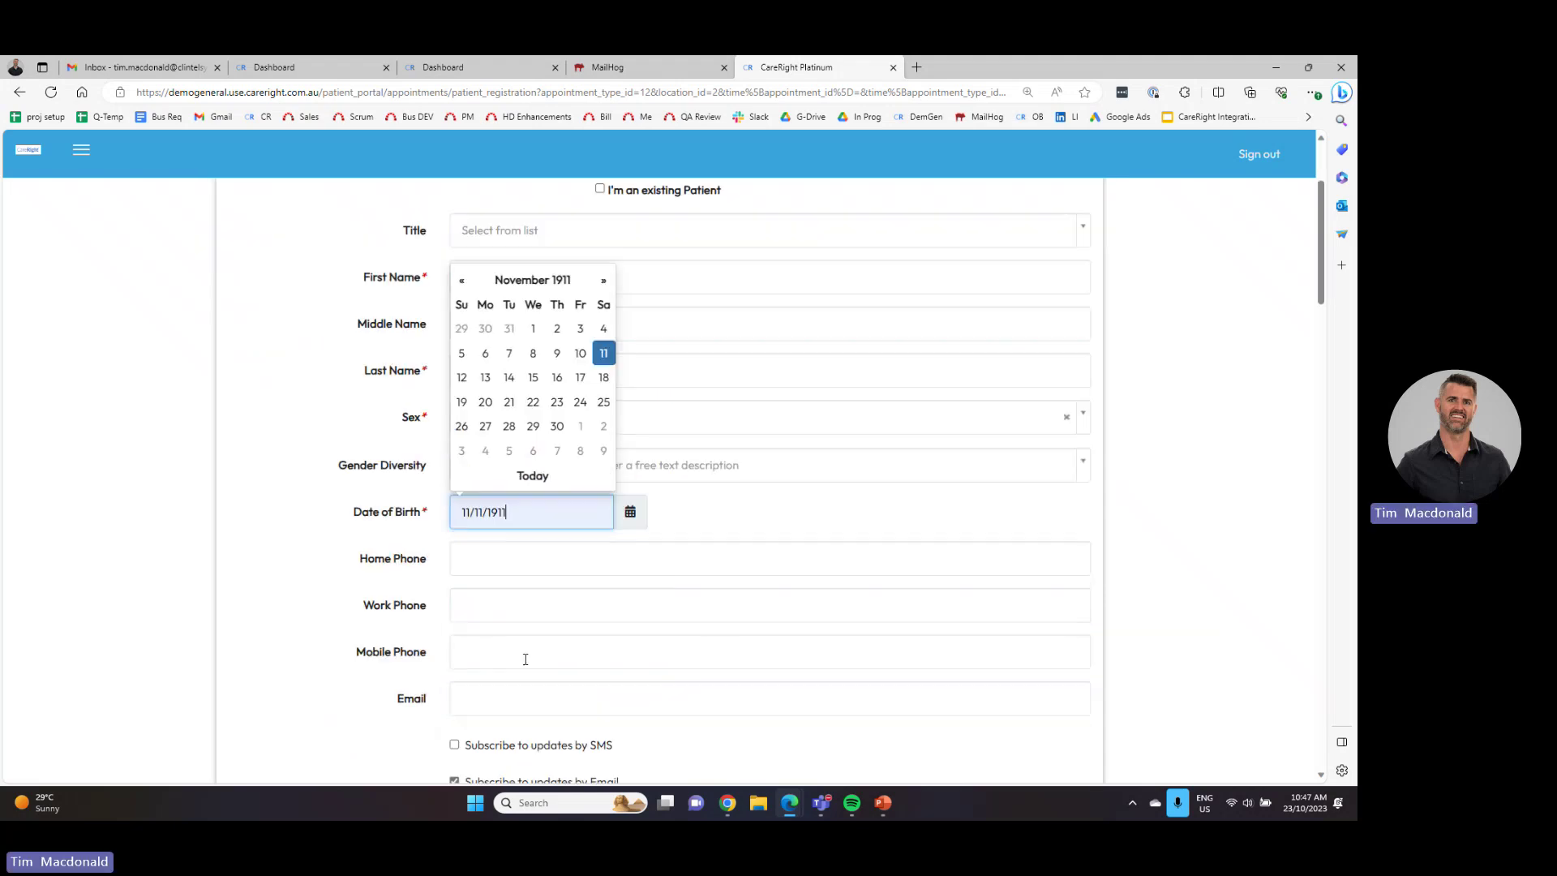
scroll(525, 658, down, 1)
click(496, 591)
text(admi)
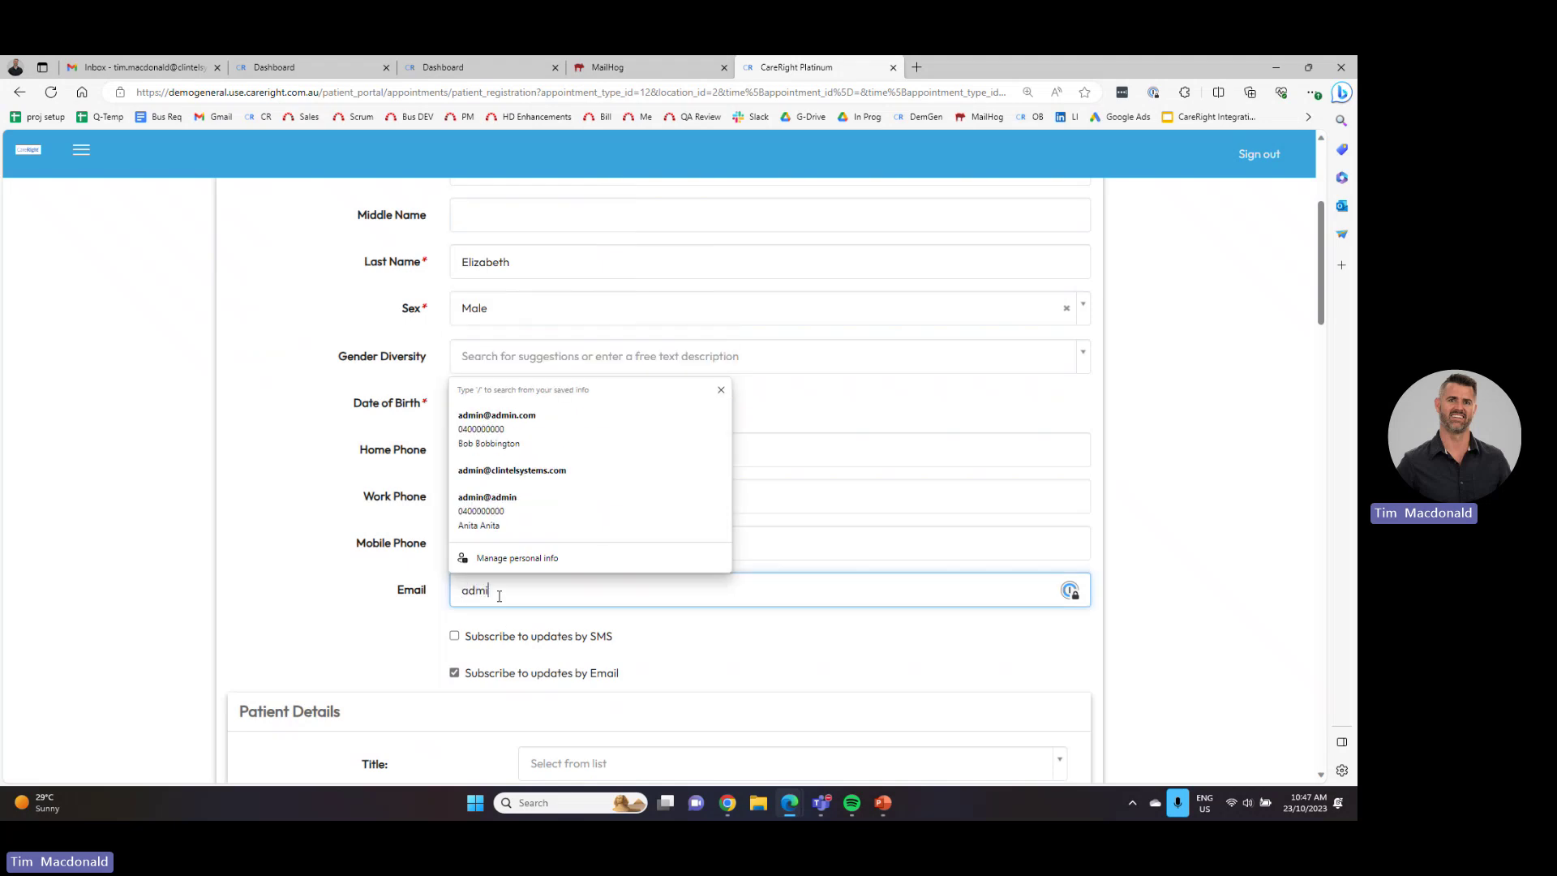
text(n@adm)
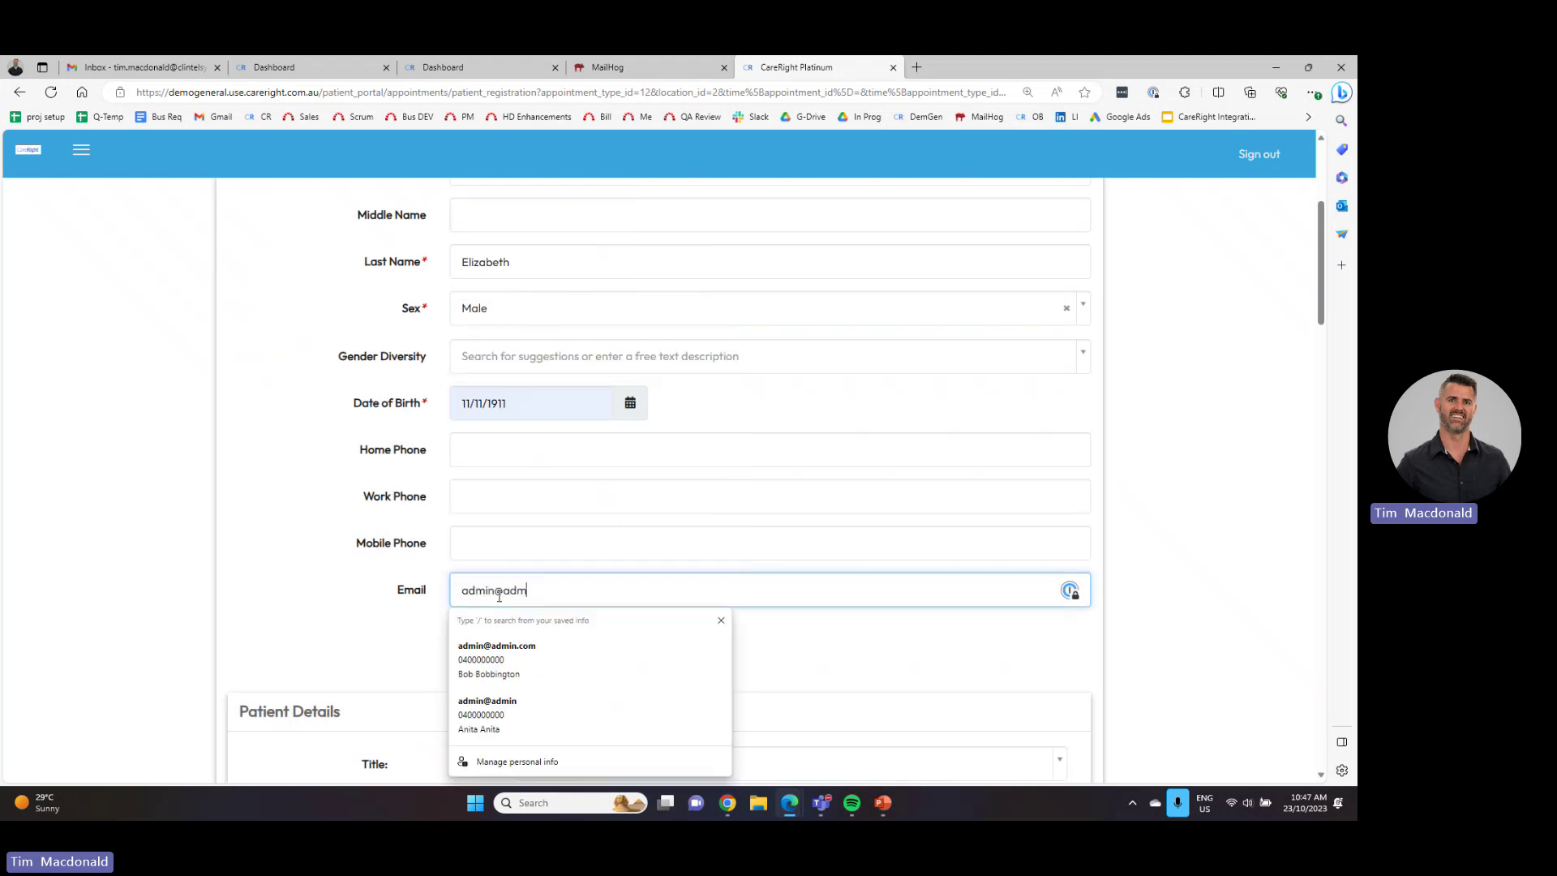
text(in.com)
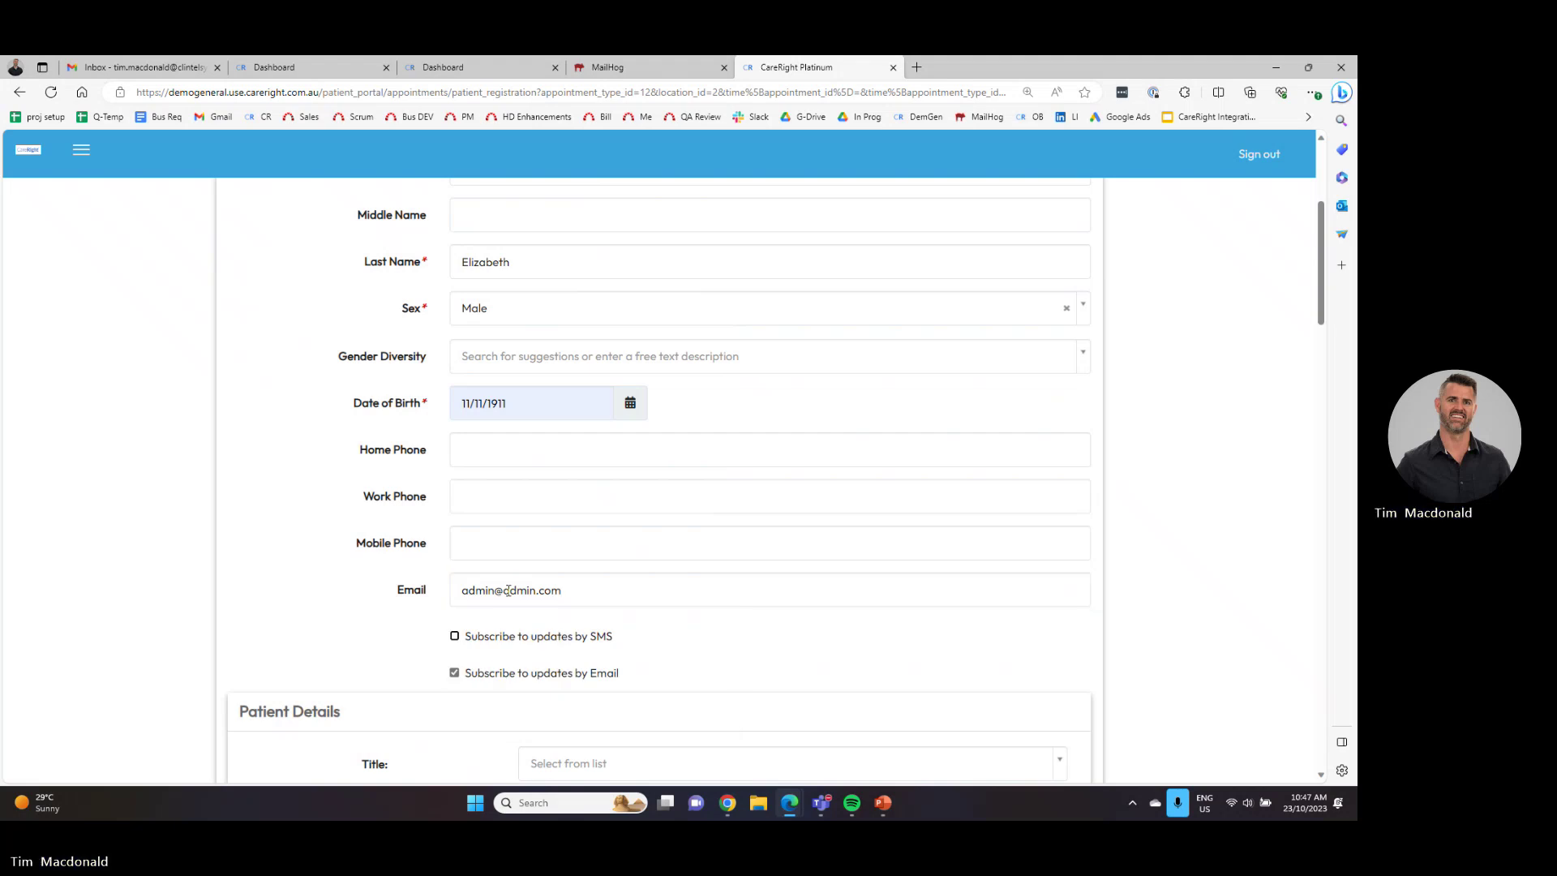
- Submit the registration details to reach the $25.00 deposit page
scroll(502, 582, down, 2)
scroll(503, 582, down, 10)
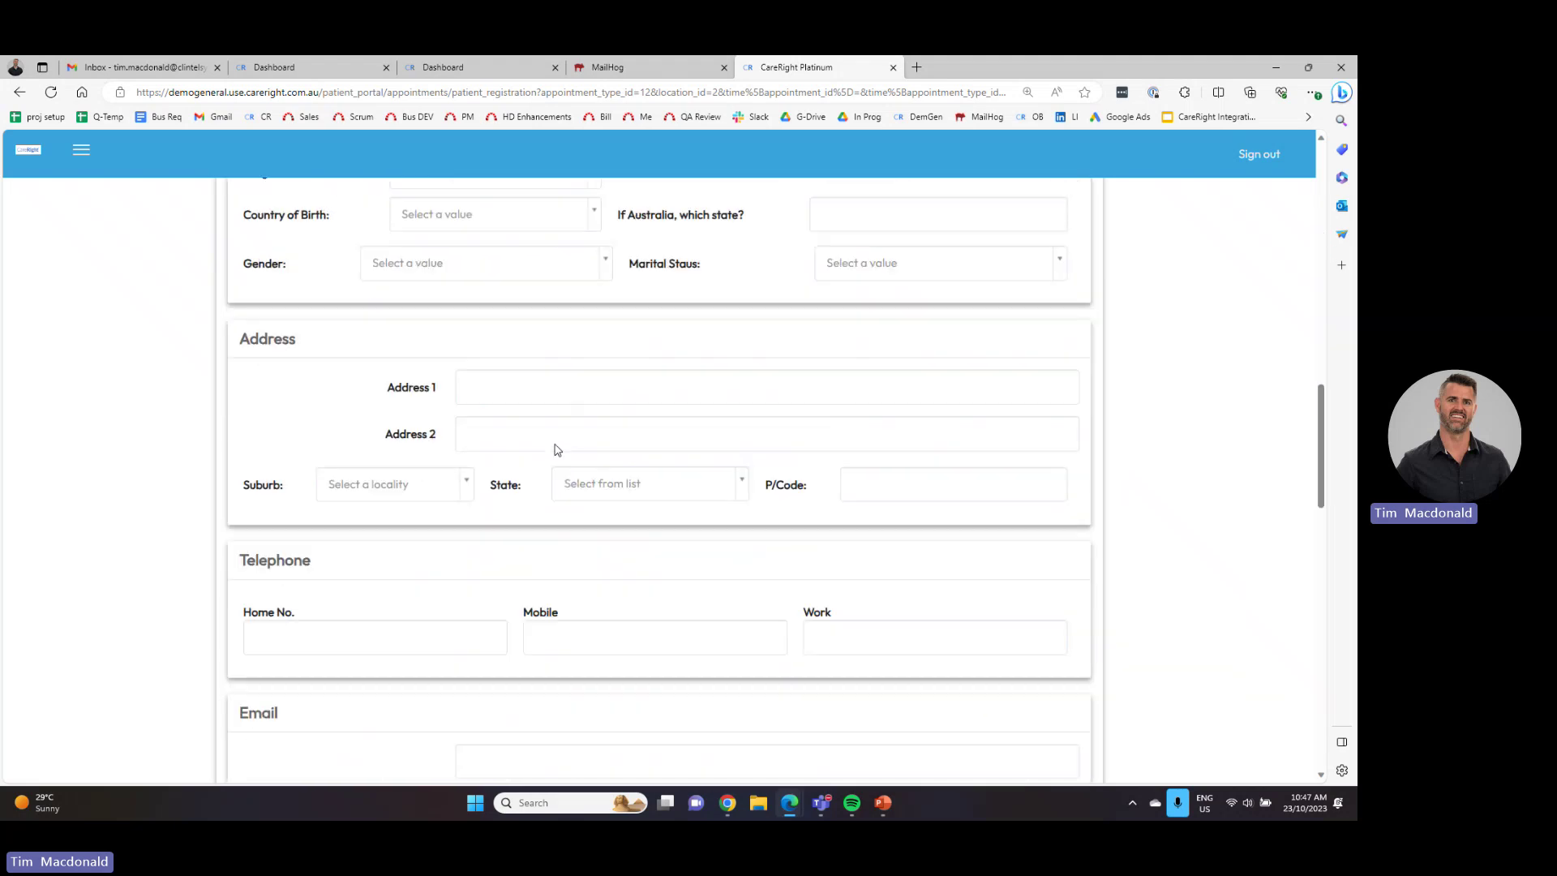
scroll(547, 450, down, 15)
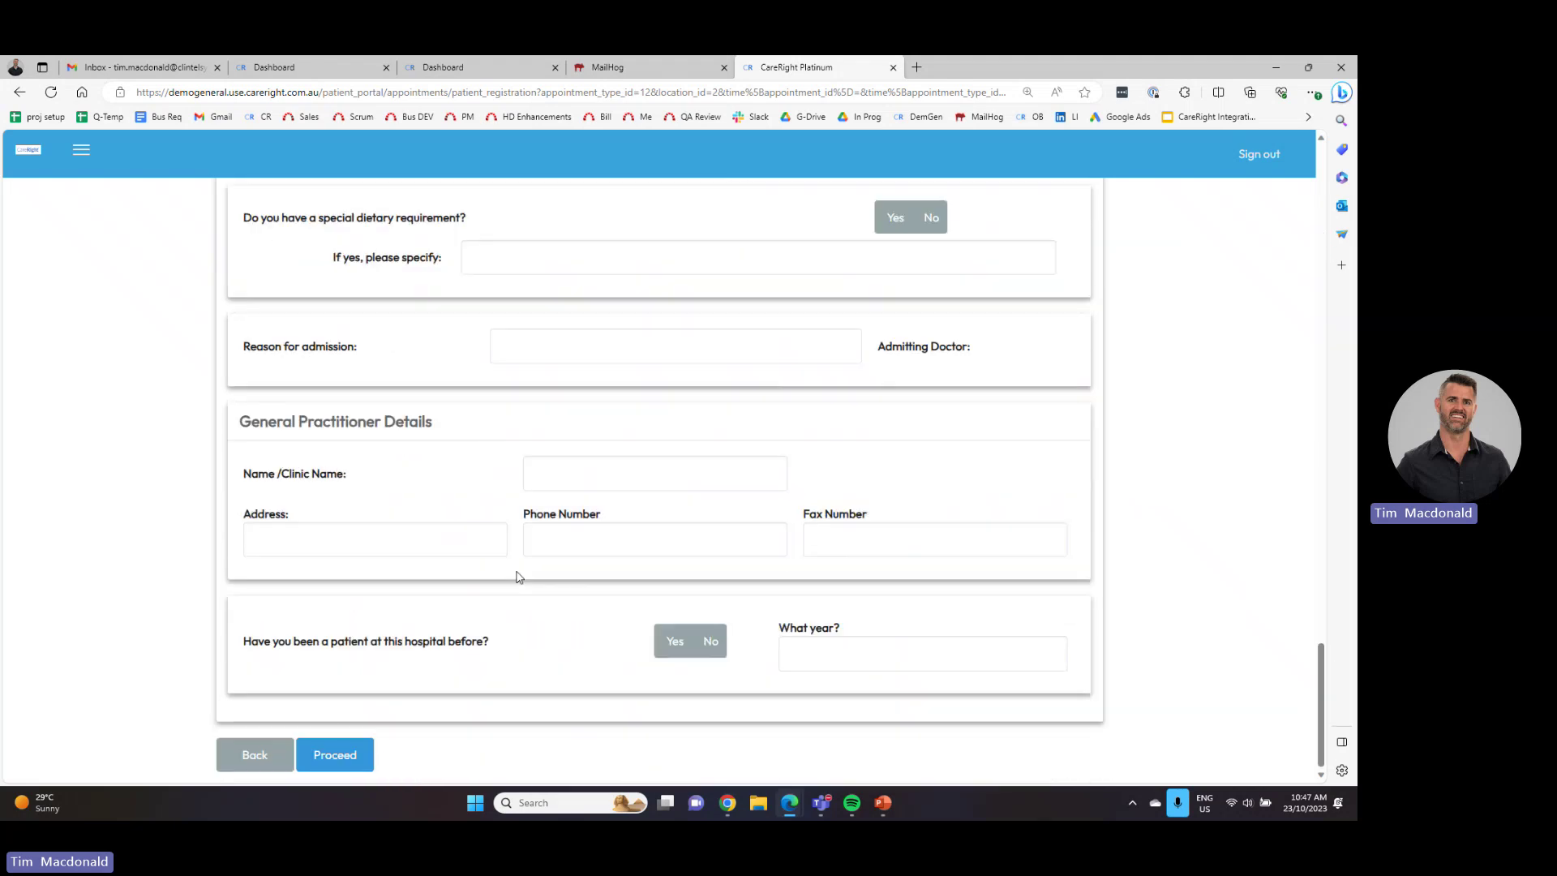
click(357, 762)
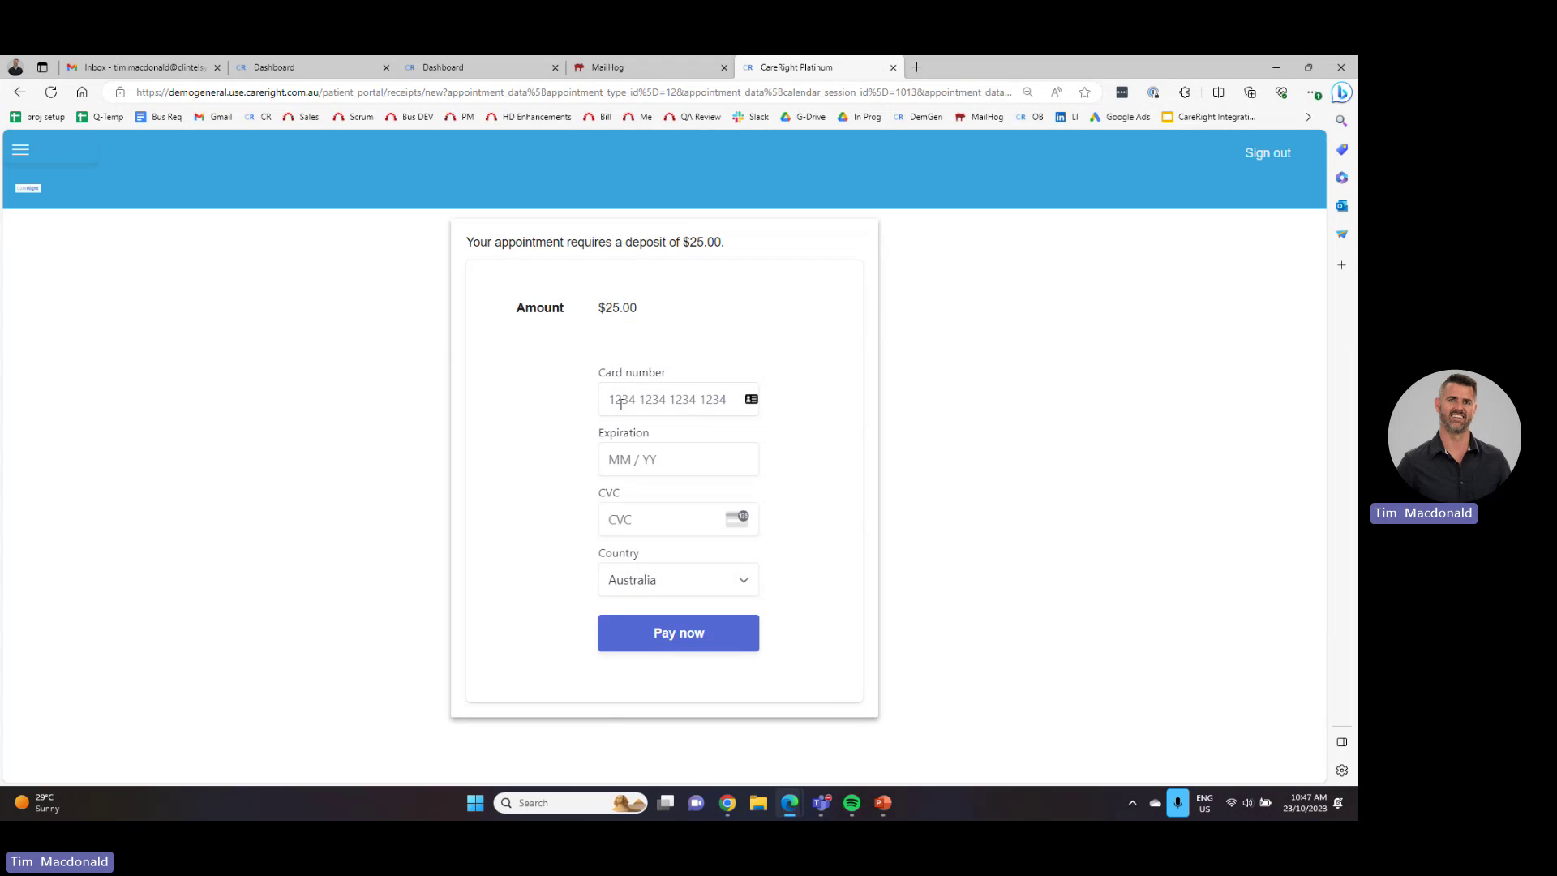
- Pay the $25.00 deposit using a test card number, expiry date and CVC
click(621, 404)
text(4242 )
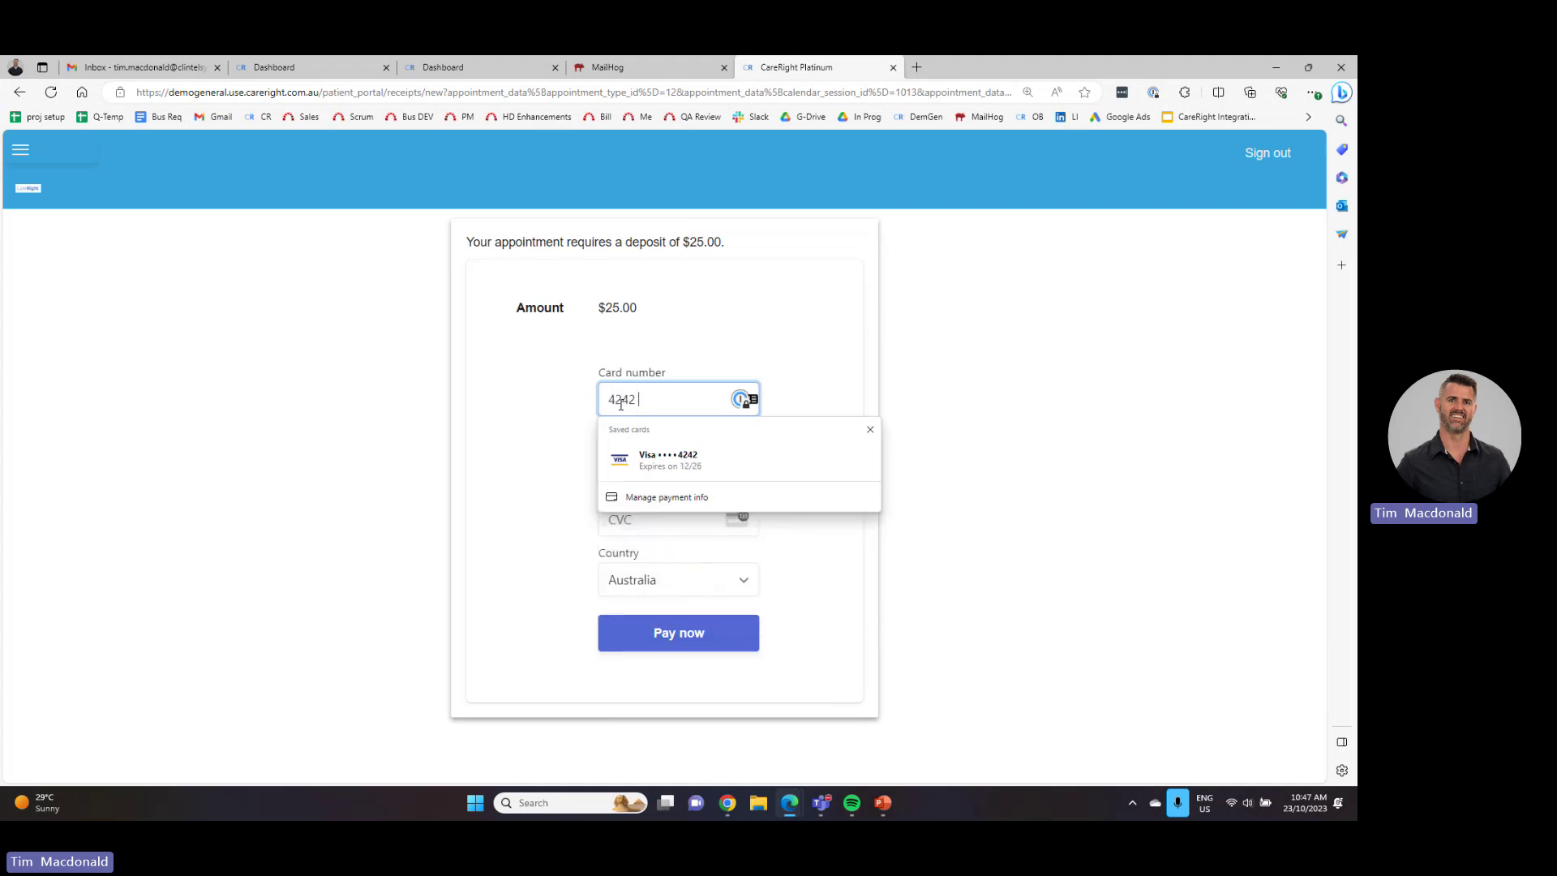
text(4242 4242 4242)
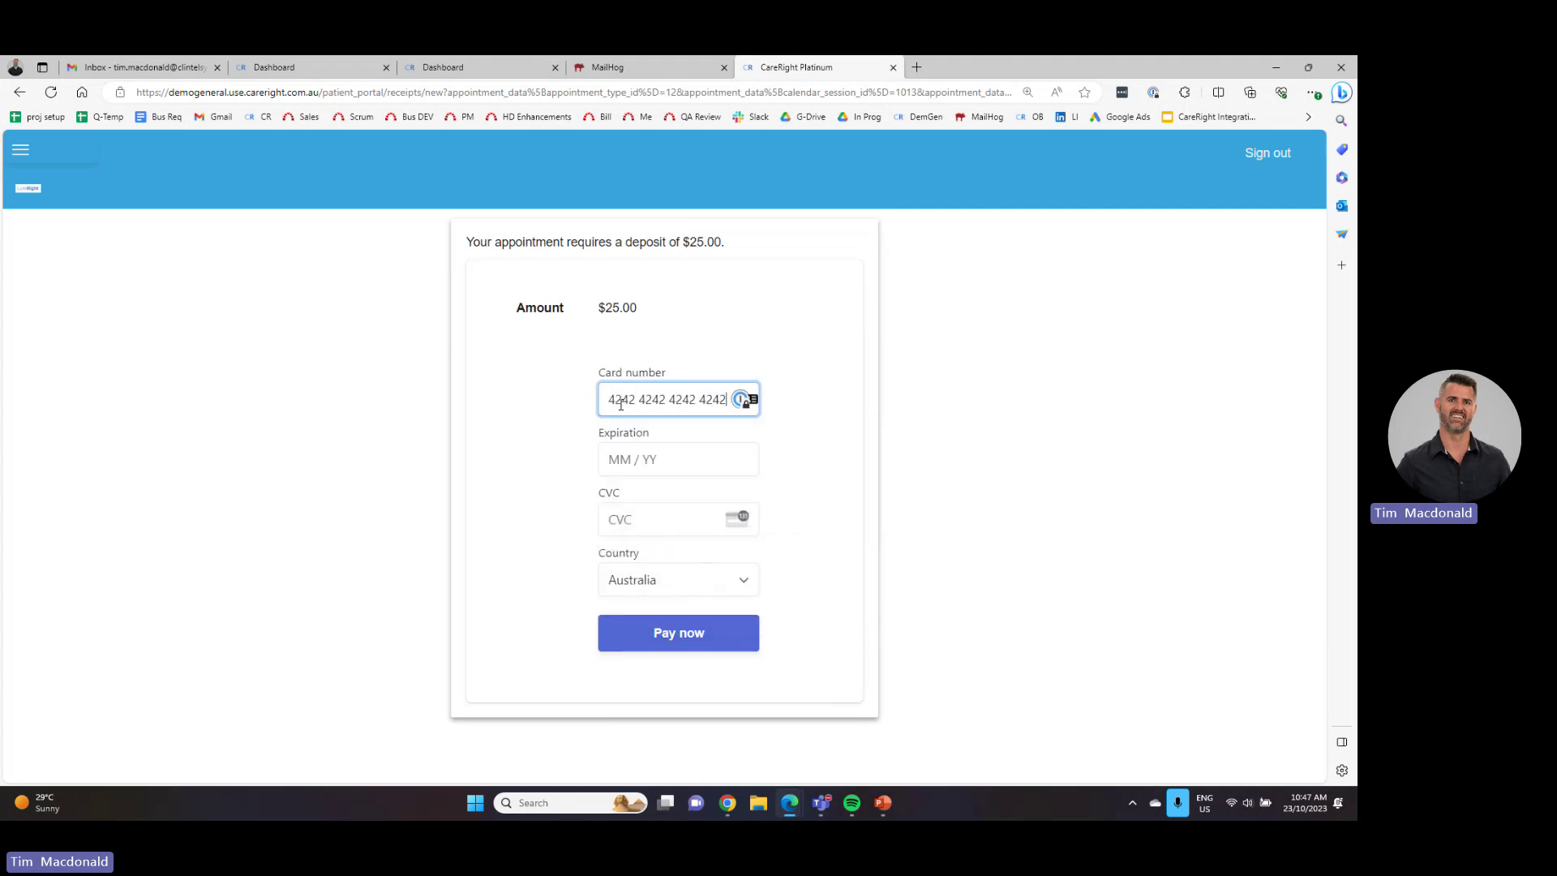
click(667, 463)
text(12 /)
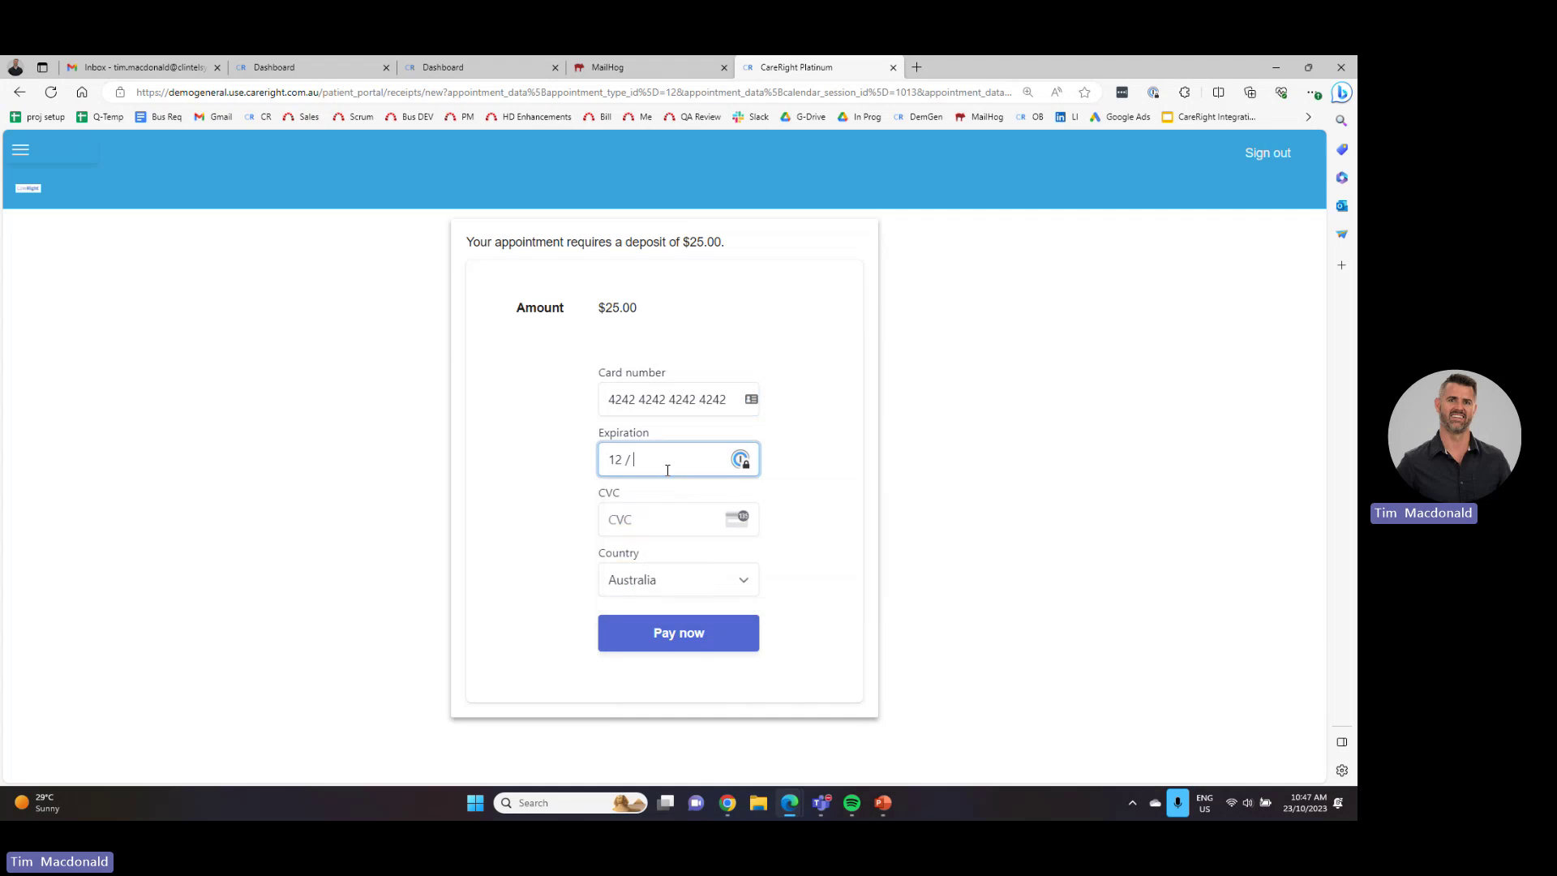
text(27123)
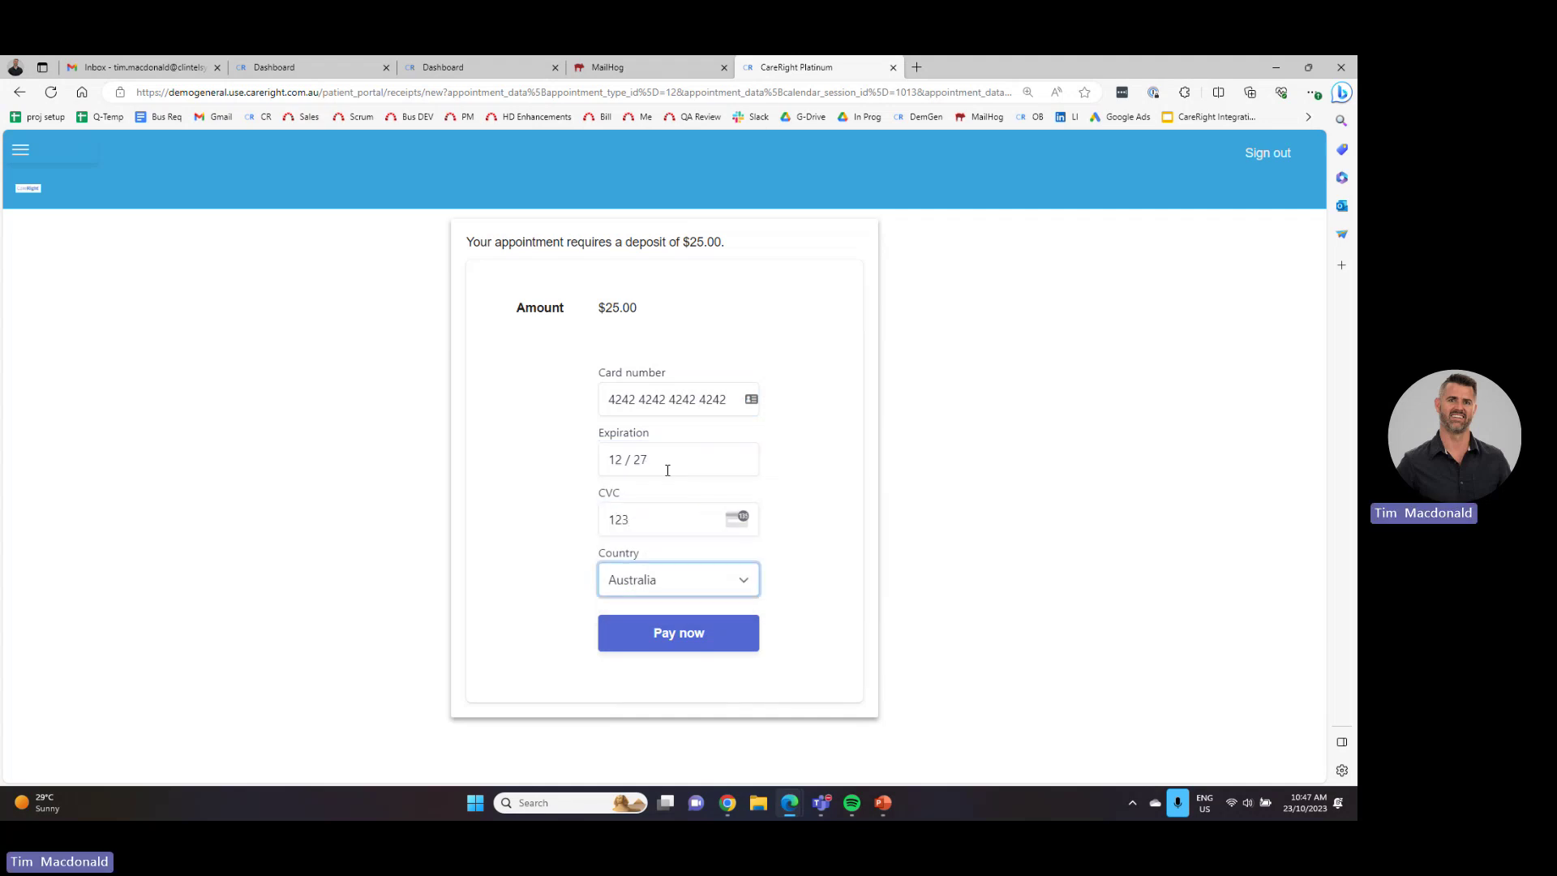
click(671, 650)
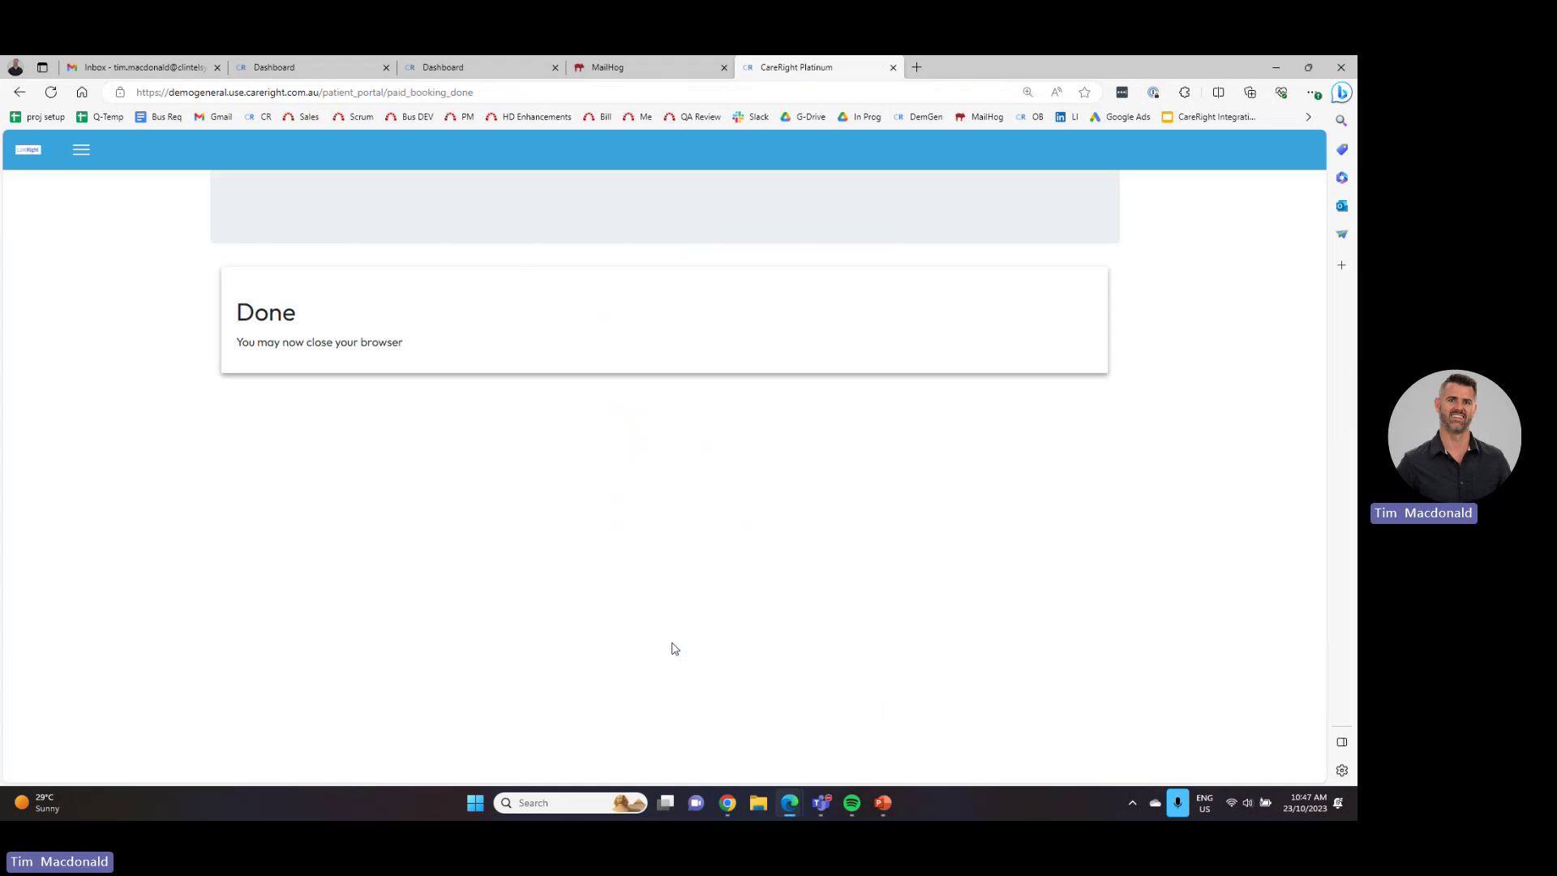
- On the staff dashboard, search the new patient's name and open their record
click(460, 66)
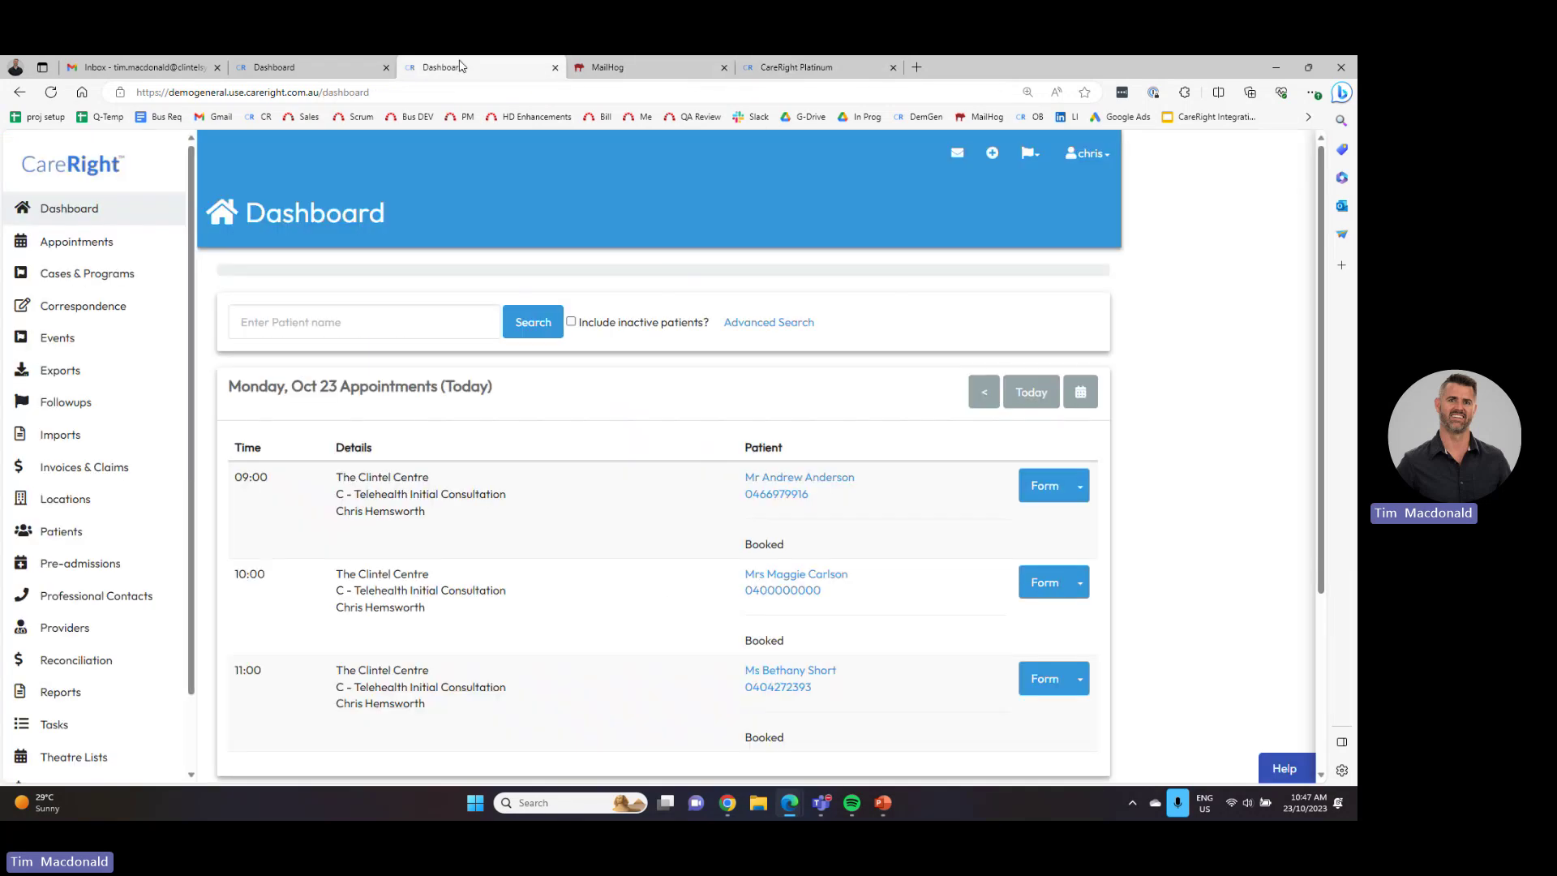
click(286, 324)
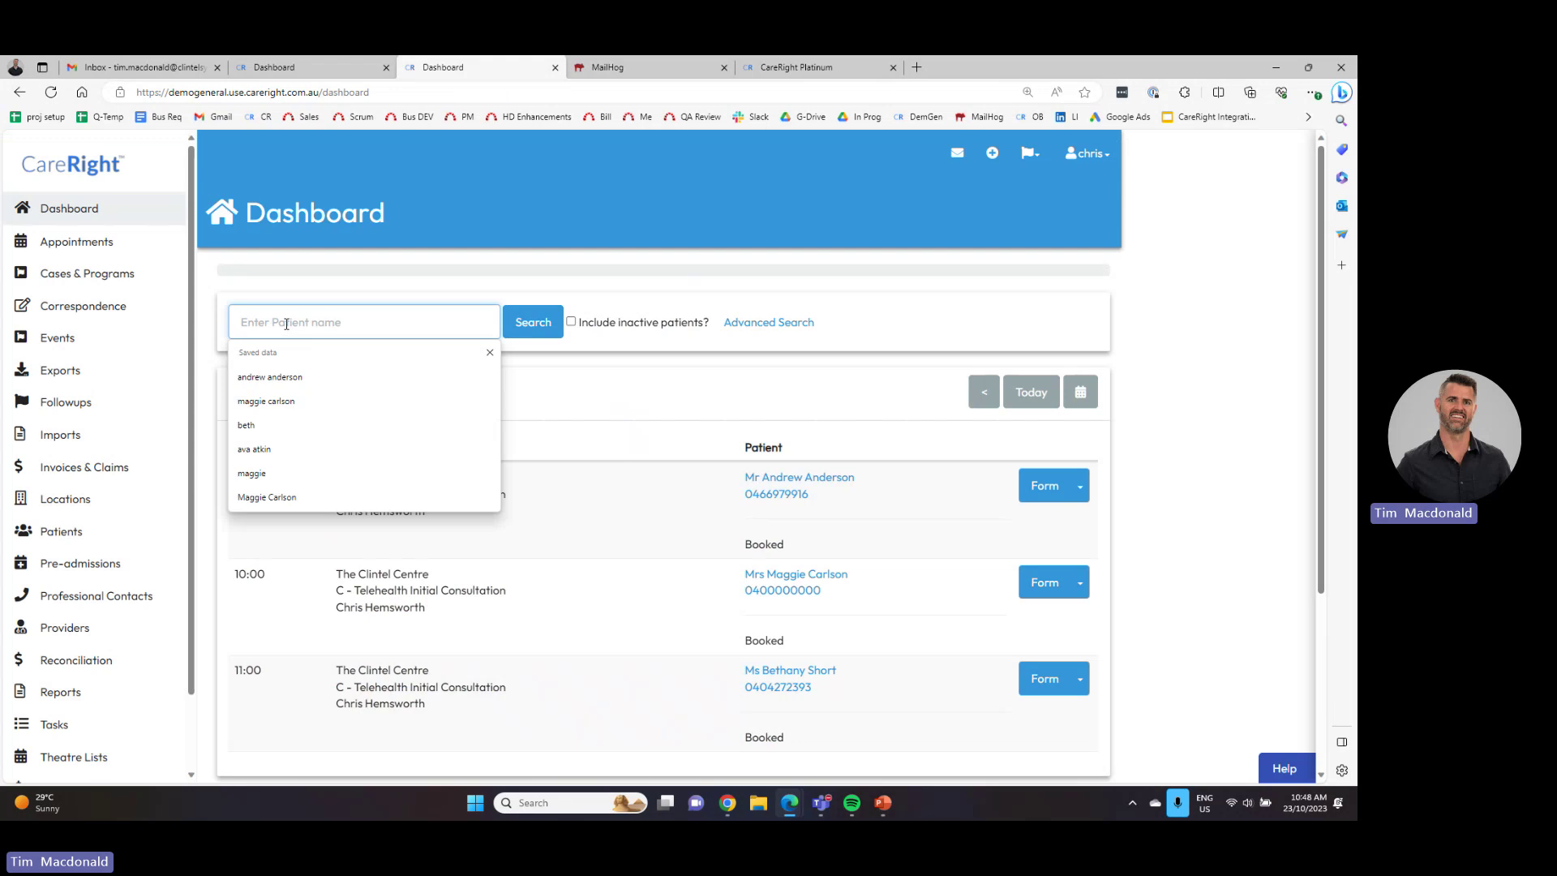
text(simon el)
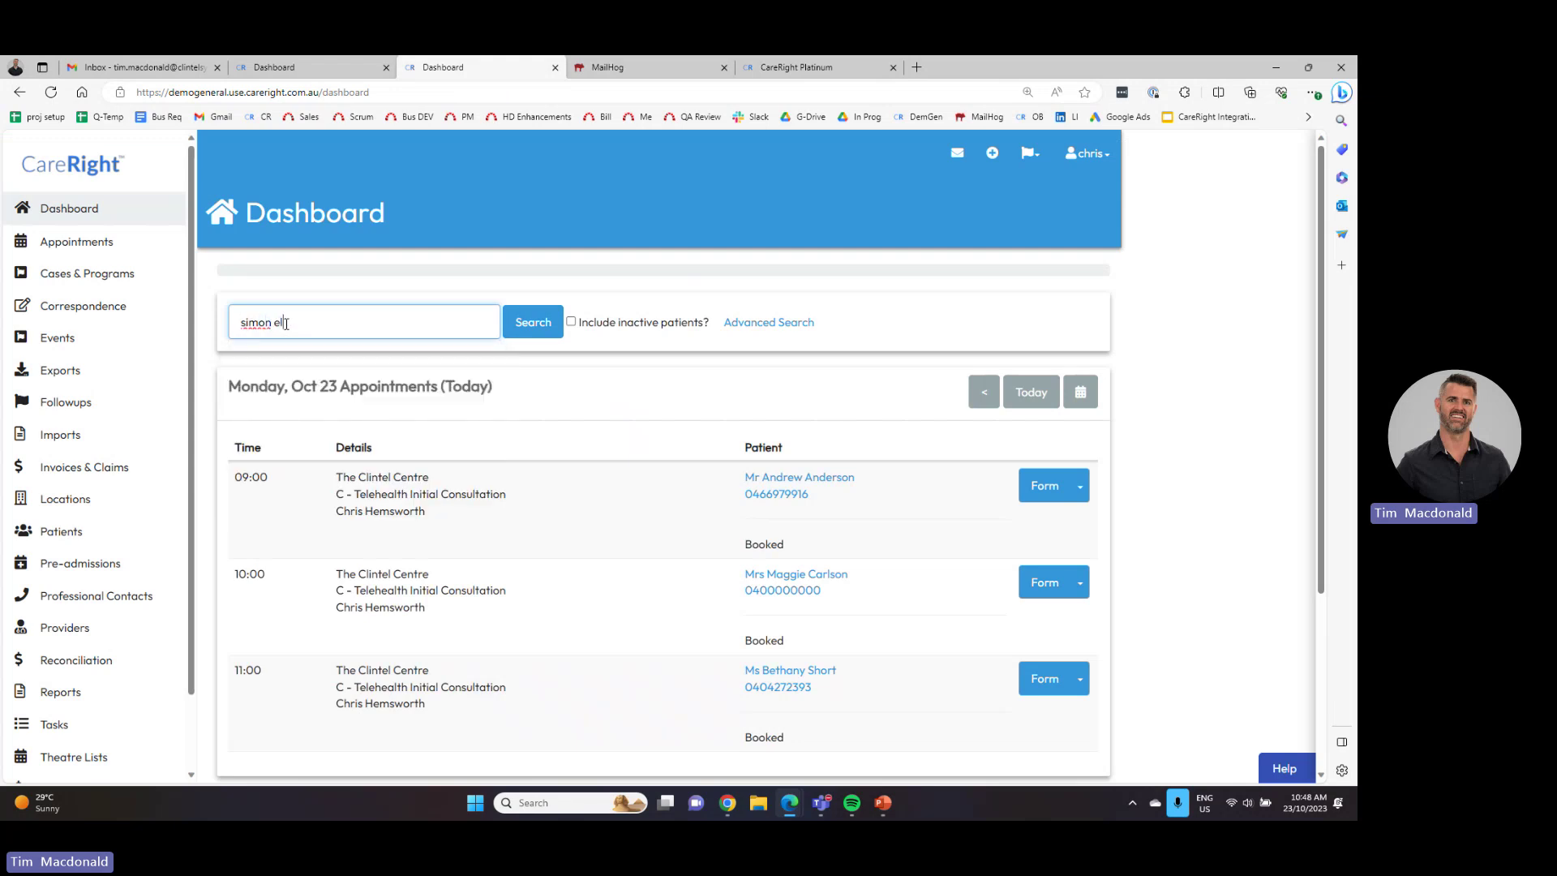
key(Return)
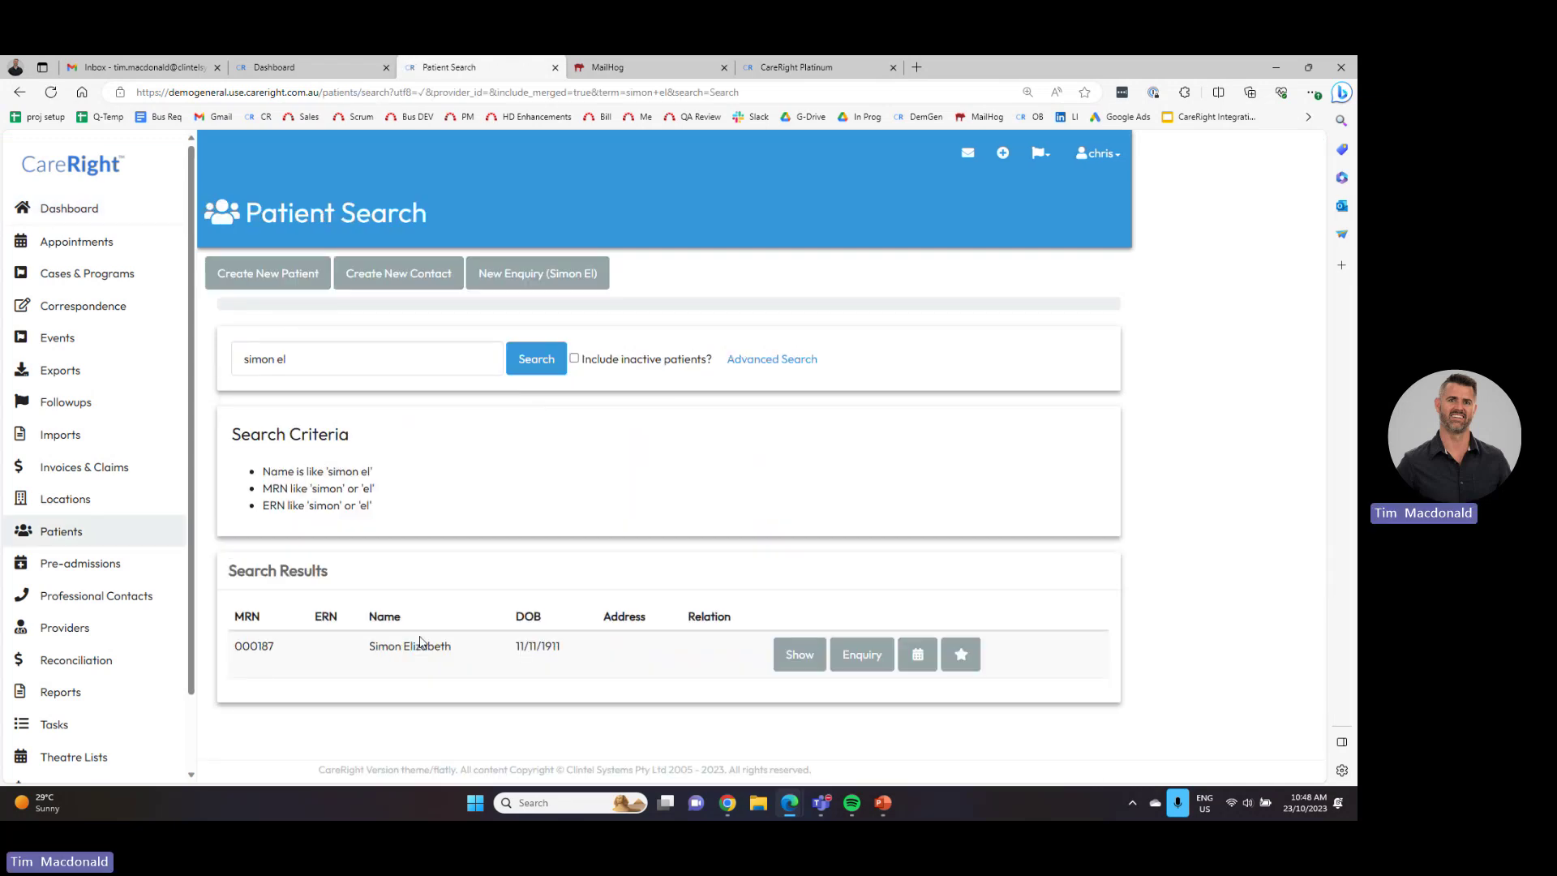
click(801, 654)
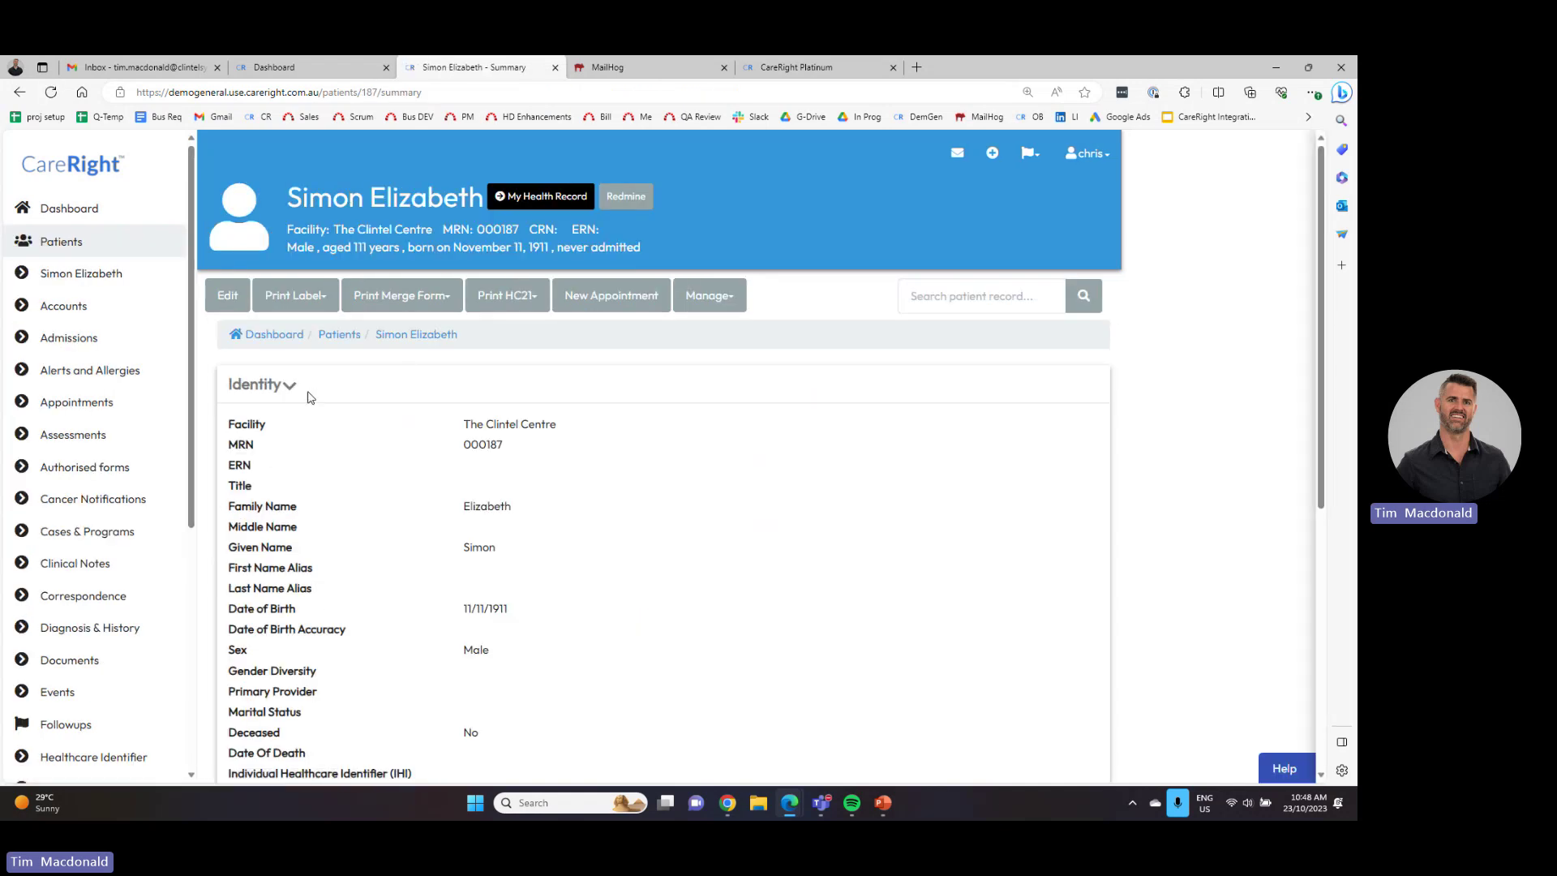
- Collapse Identity and view Invoices & Credits, highlighting the $25.00 receipt 357
click(292, 386)
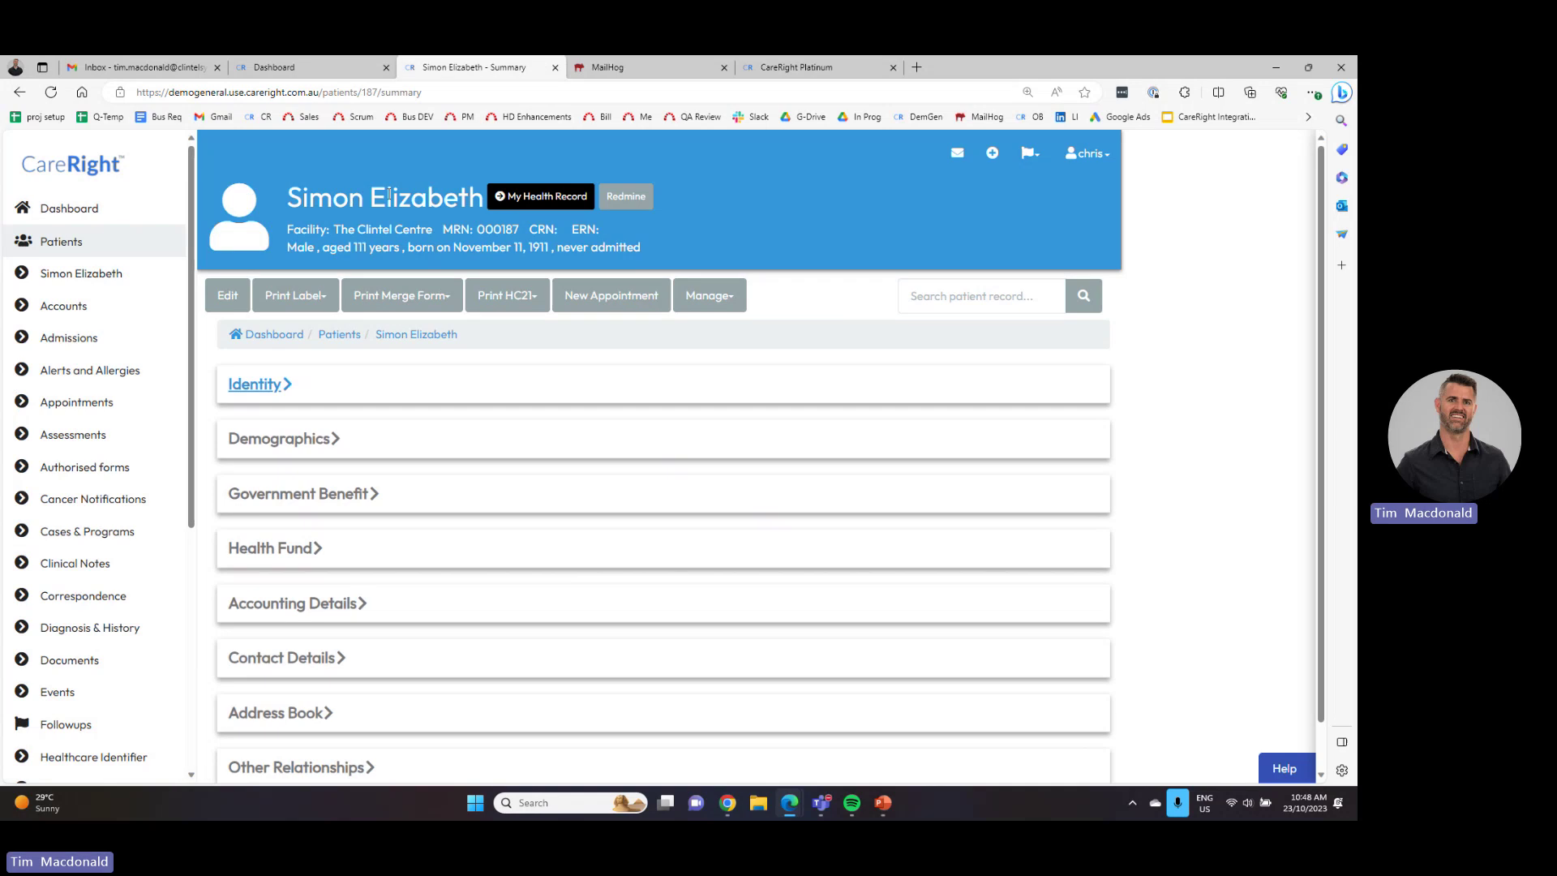
scroll(146, 527, down, 4)
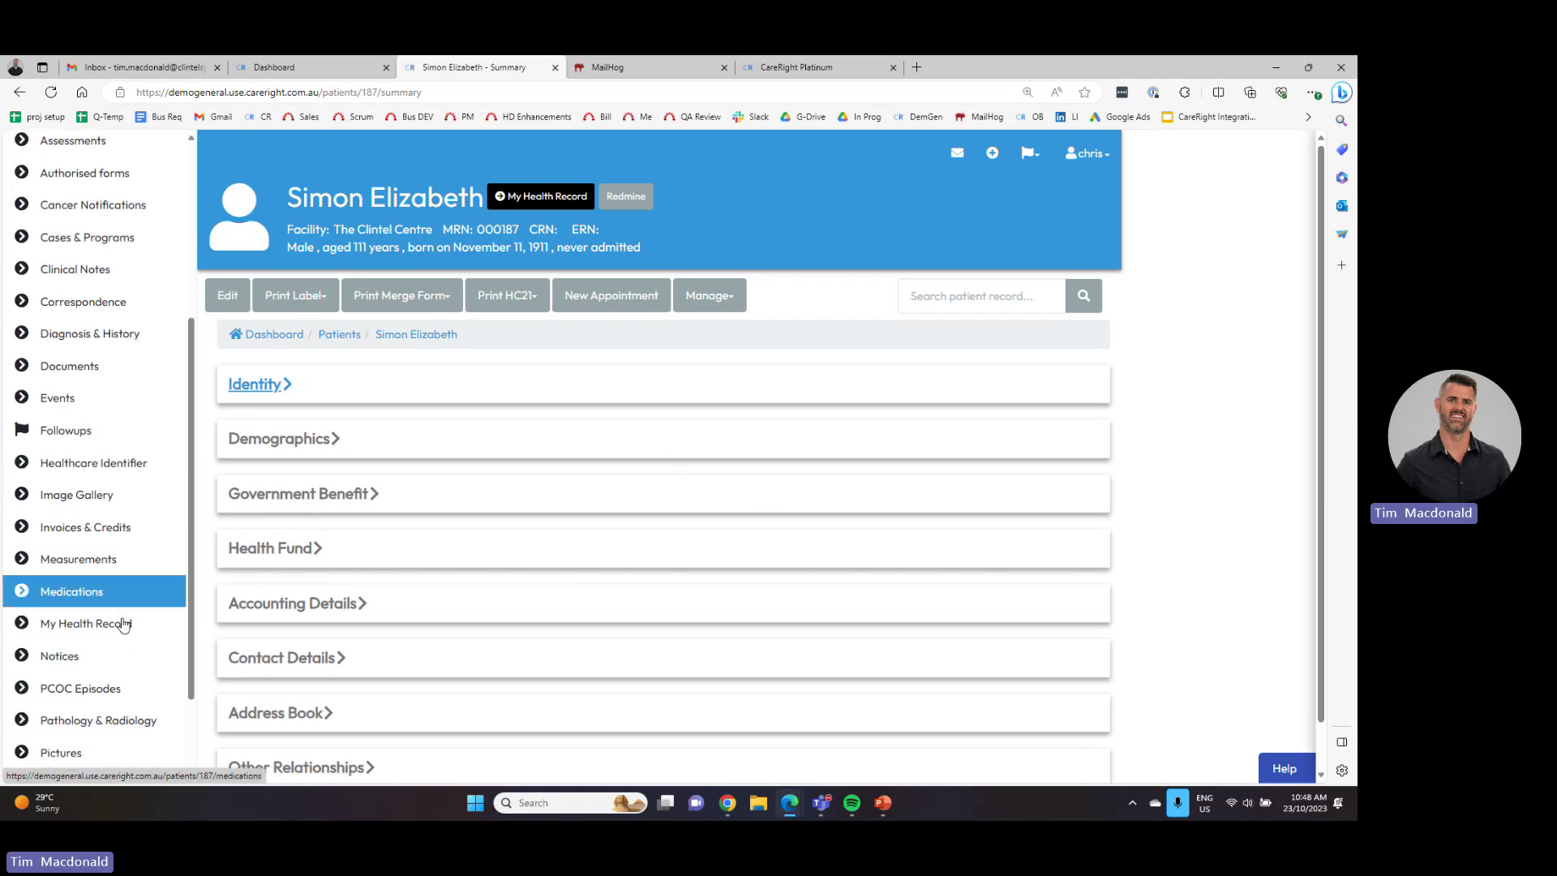
click(69, 529)
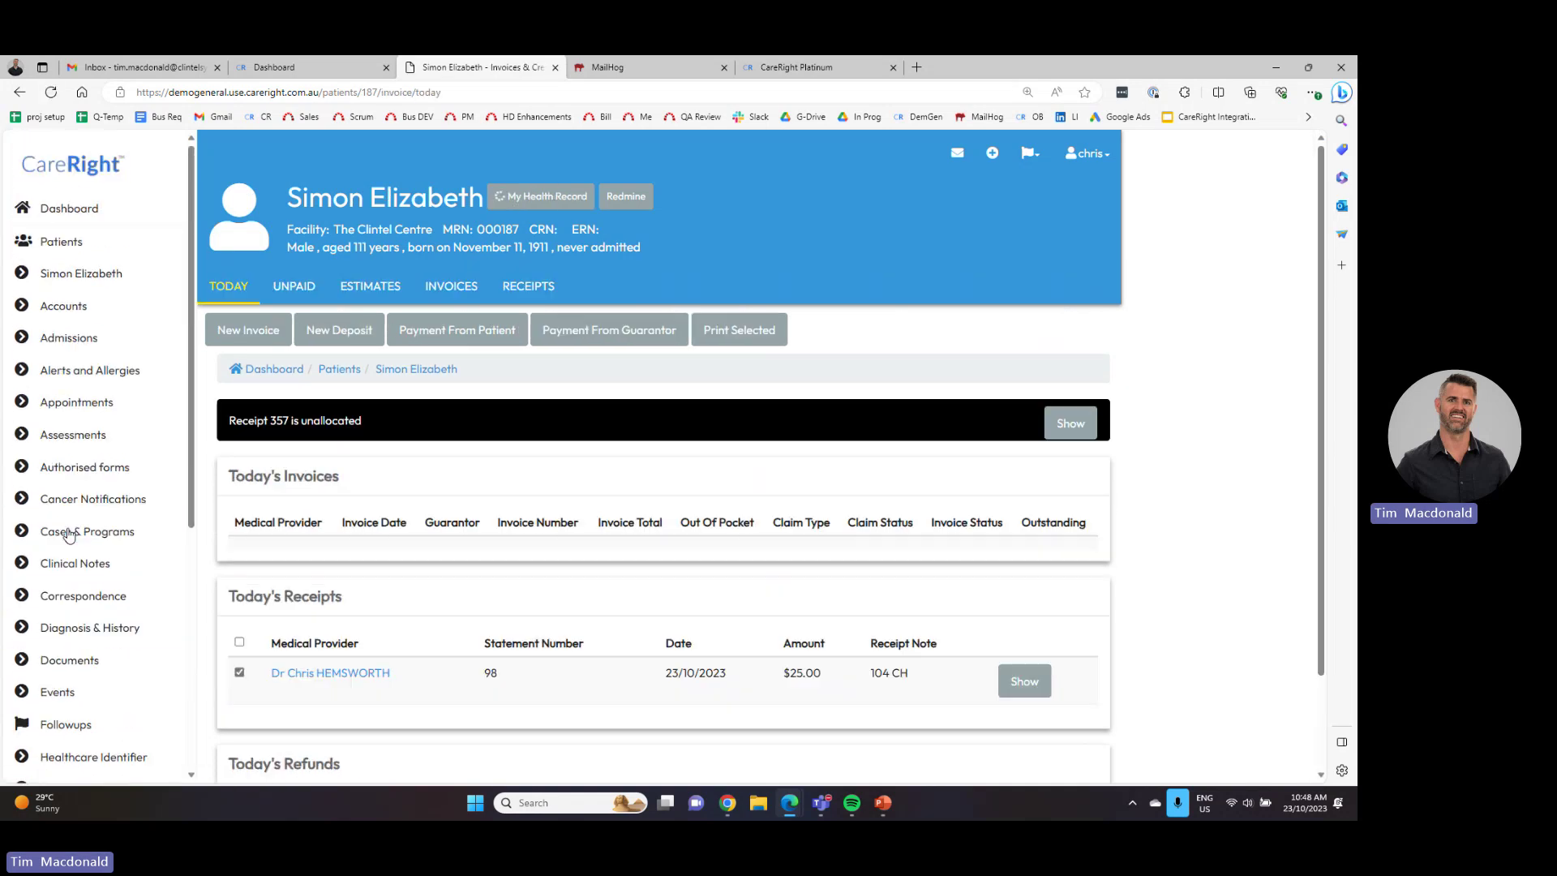
drag(823, 674, 782, 674)
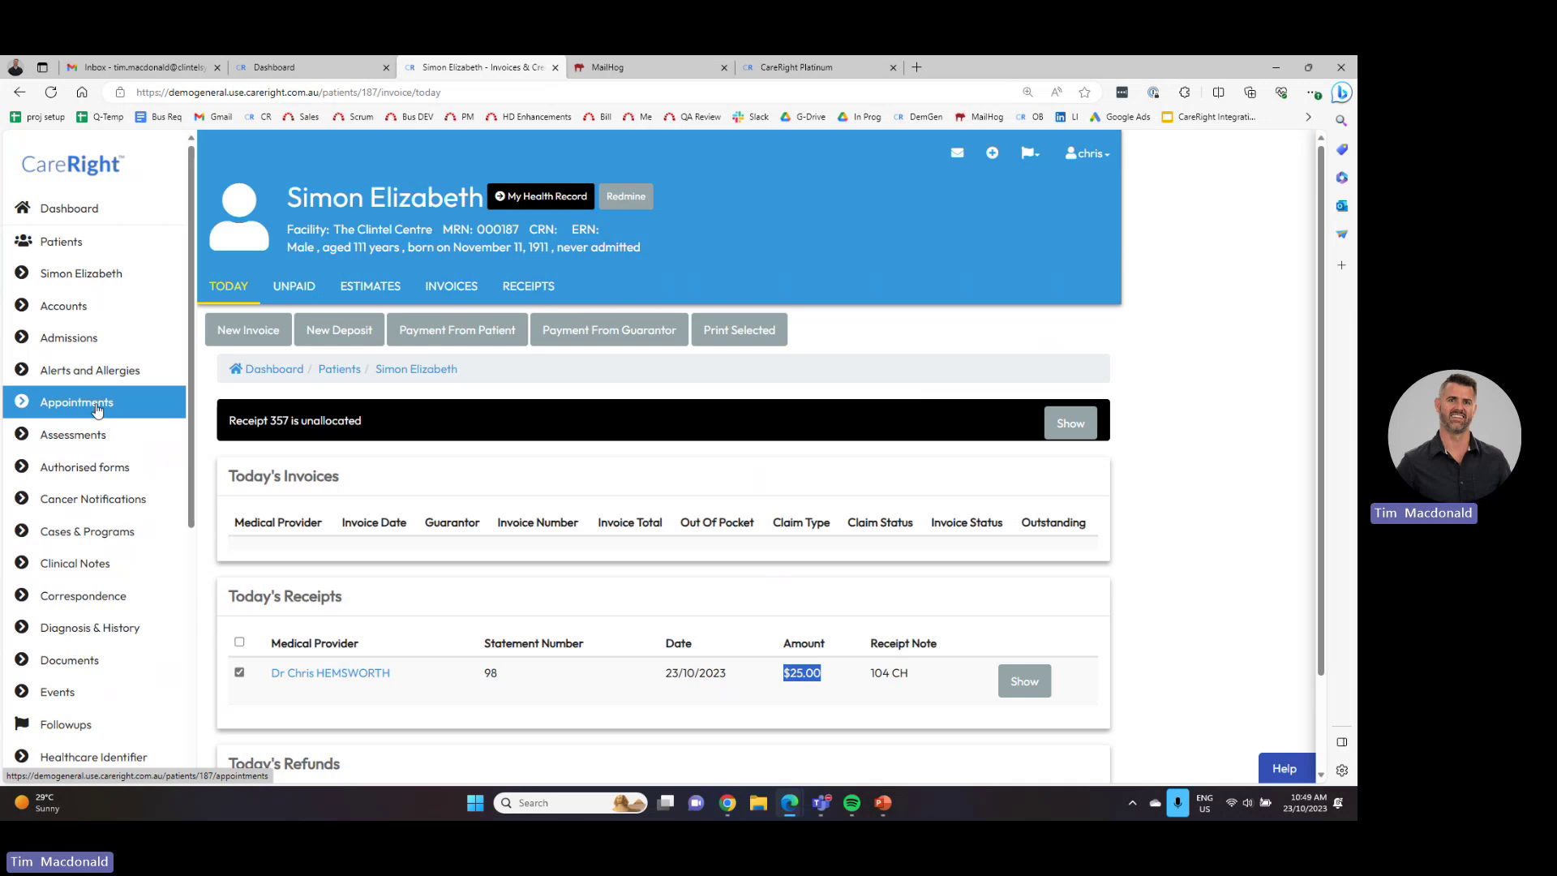
- From the staff dashboard, open the 11:00 appointment patient's record and her assessments
click(313, 65)
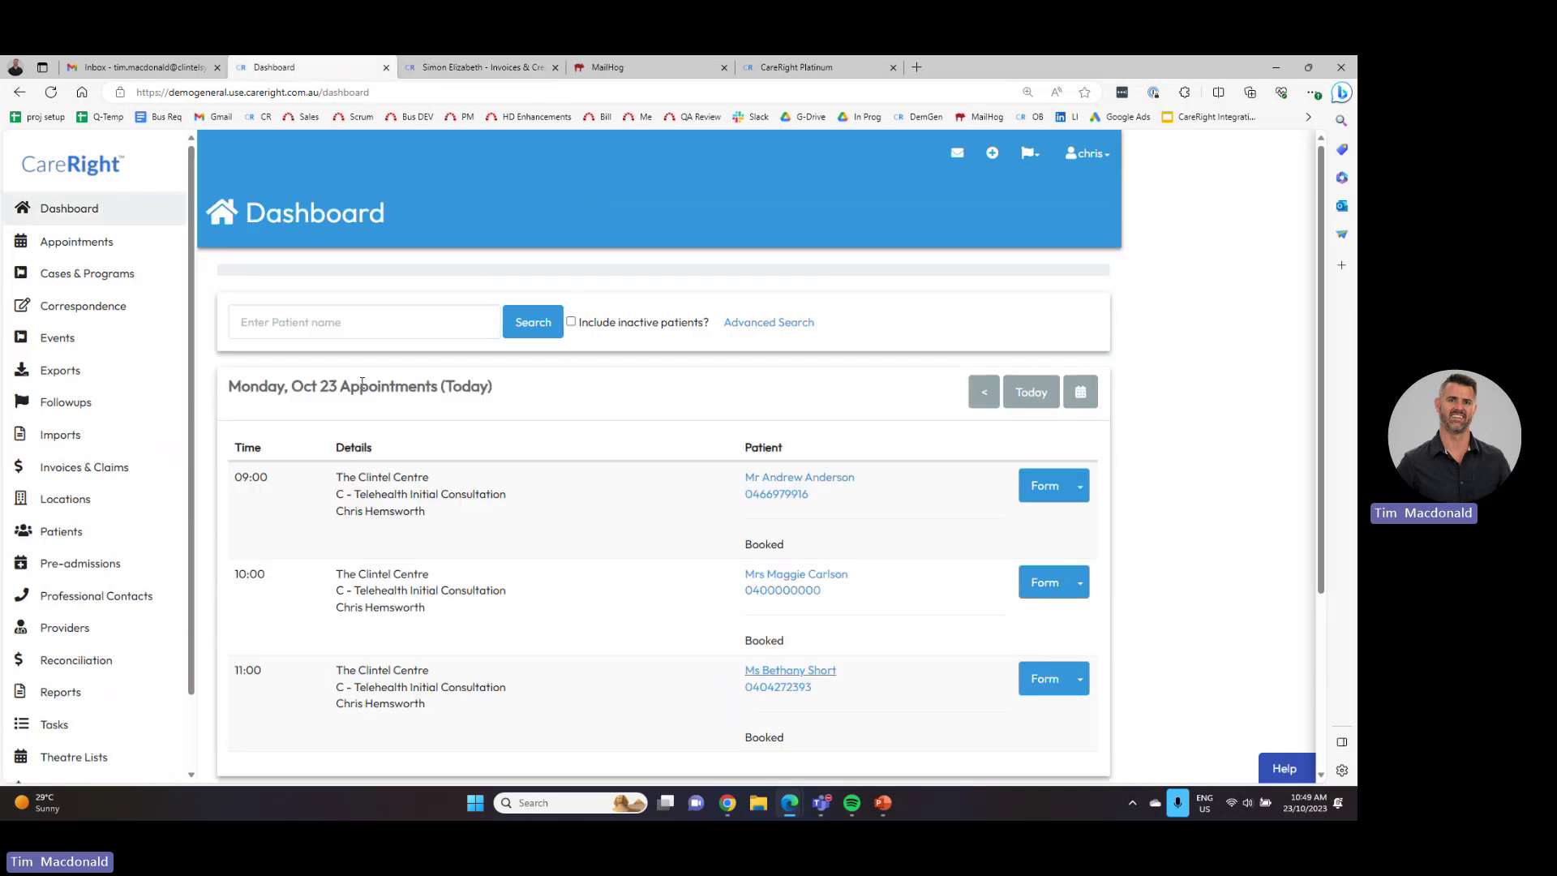
click(792, 672)
click(289, 418)
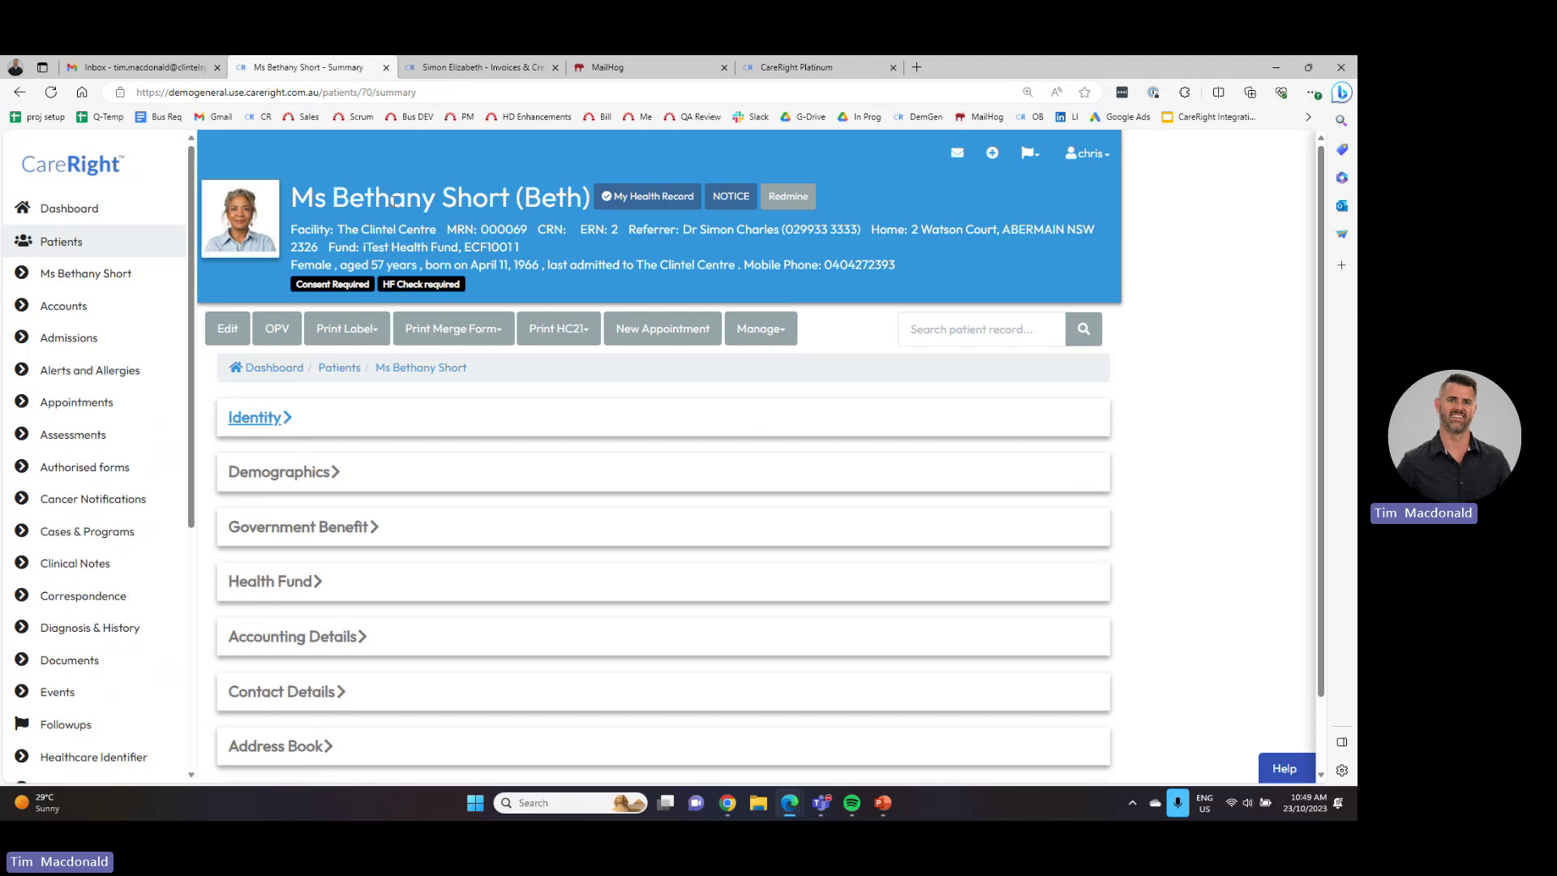
click(99, 436)
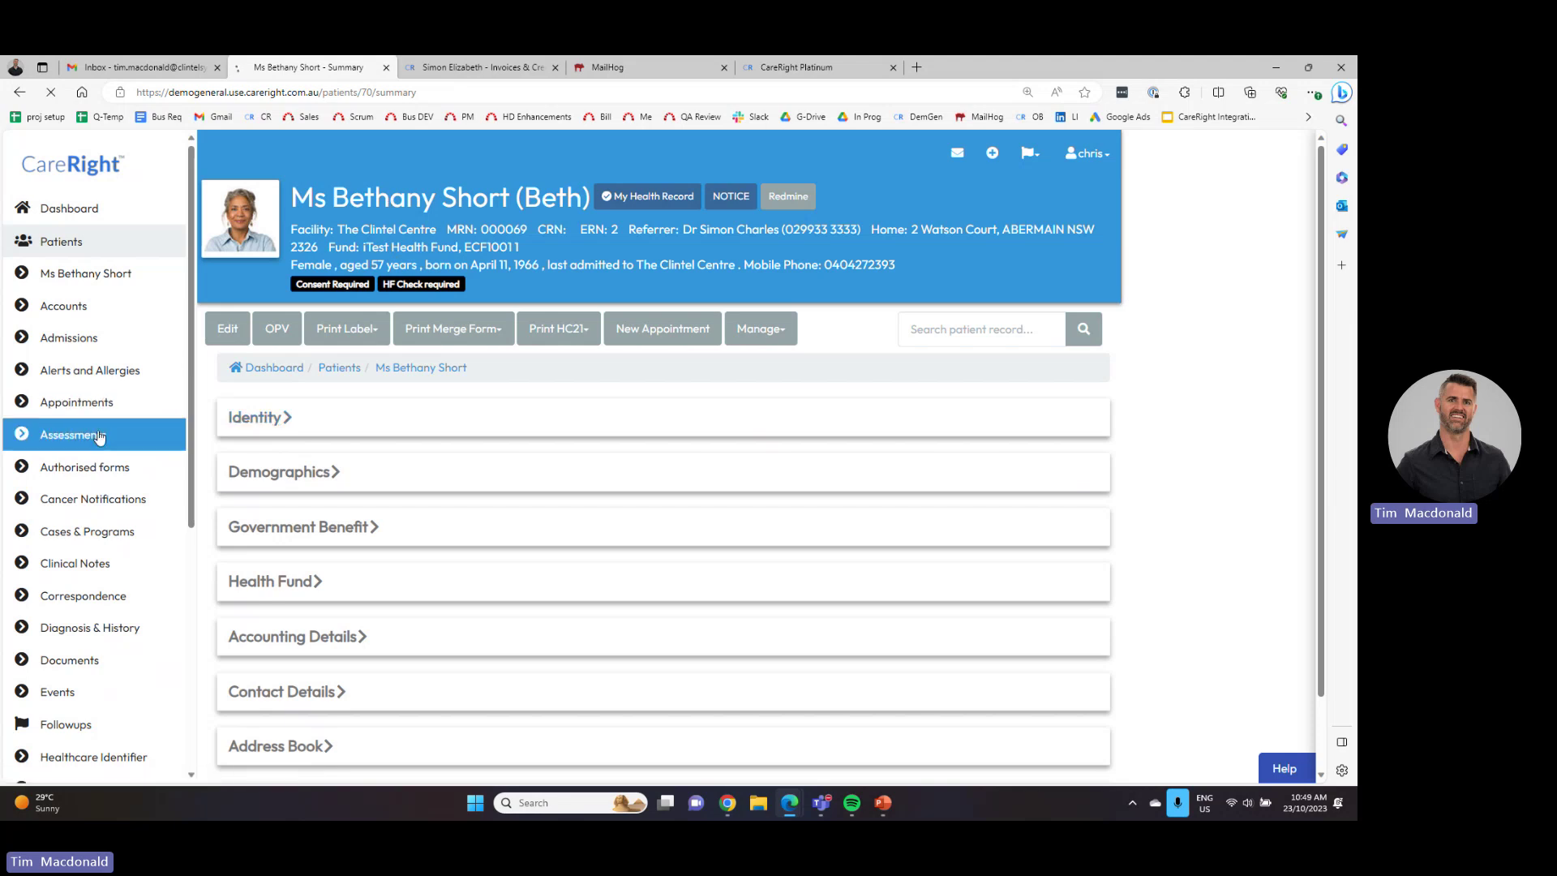
- Search 'health', create a current Patient Health Questionnaire, and share the draft by email
click(229, 369)
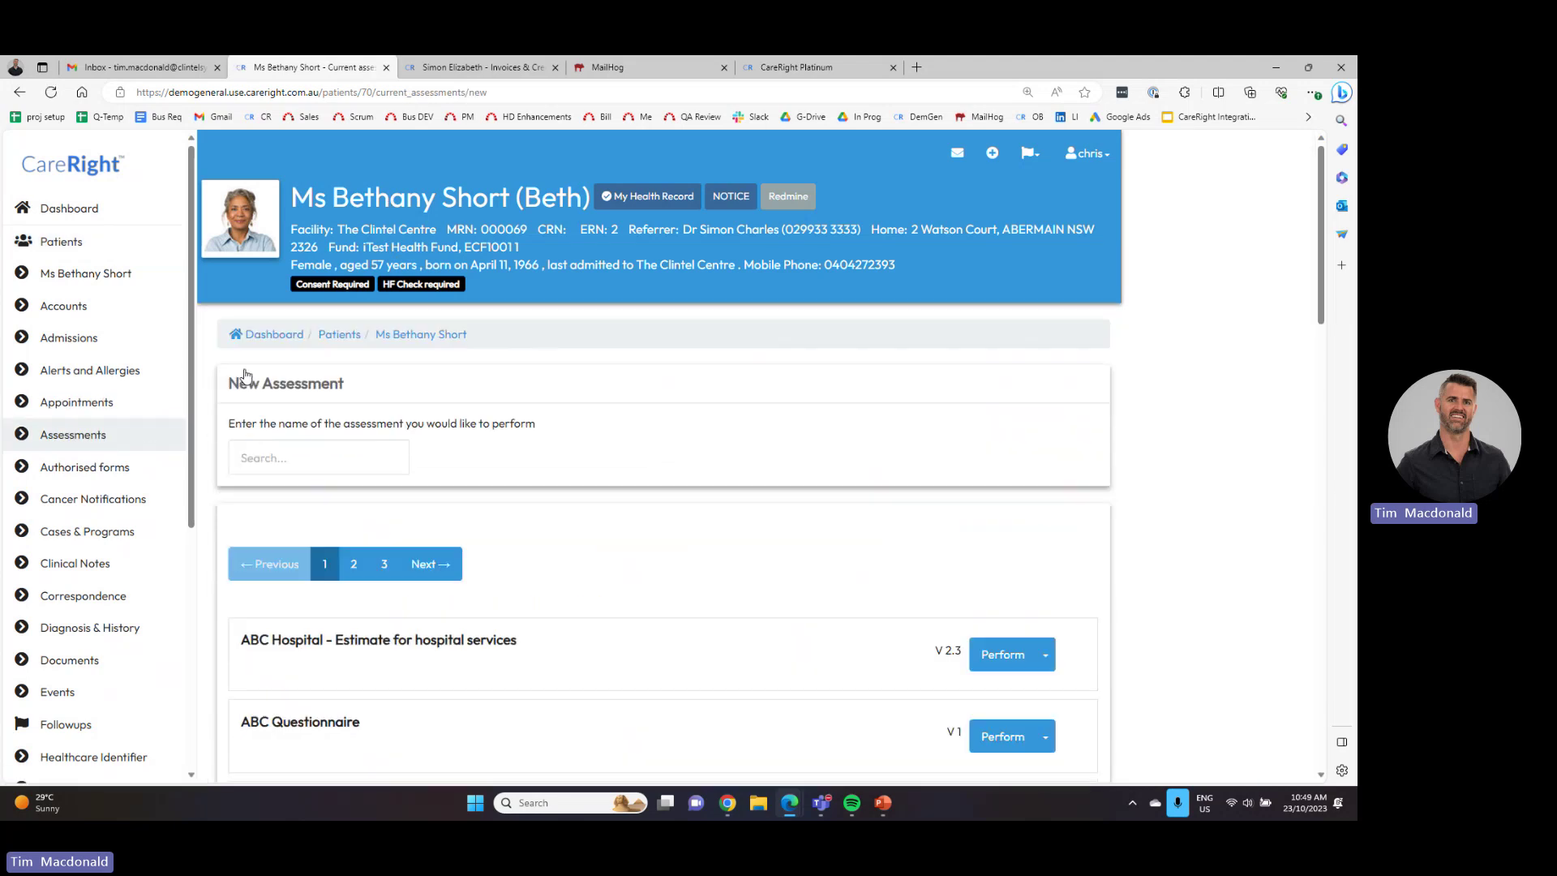
click(279, 455)
text(health)
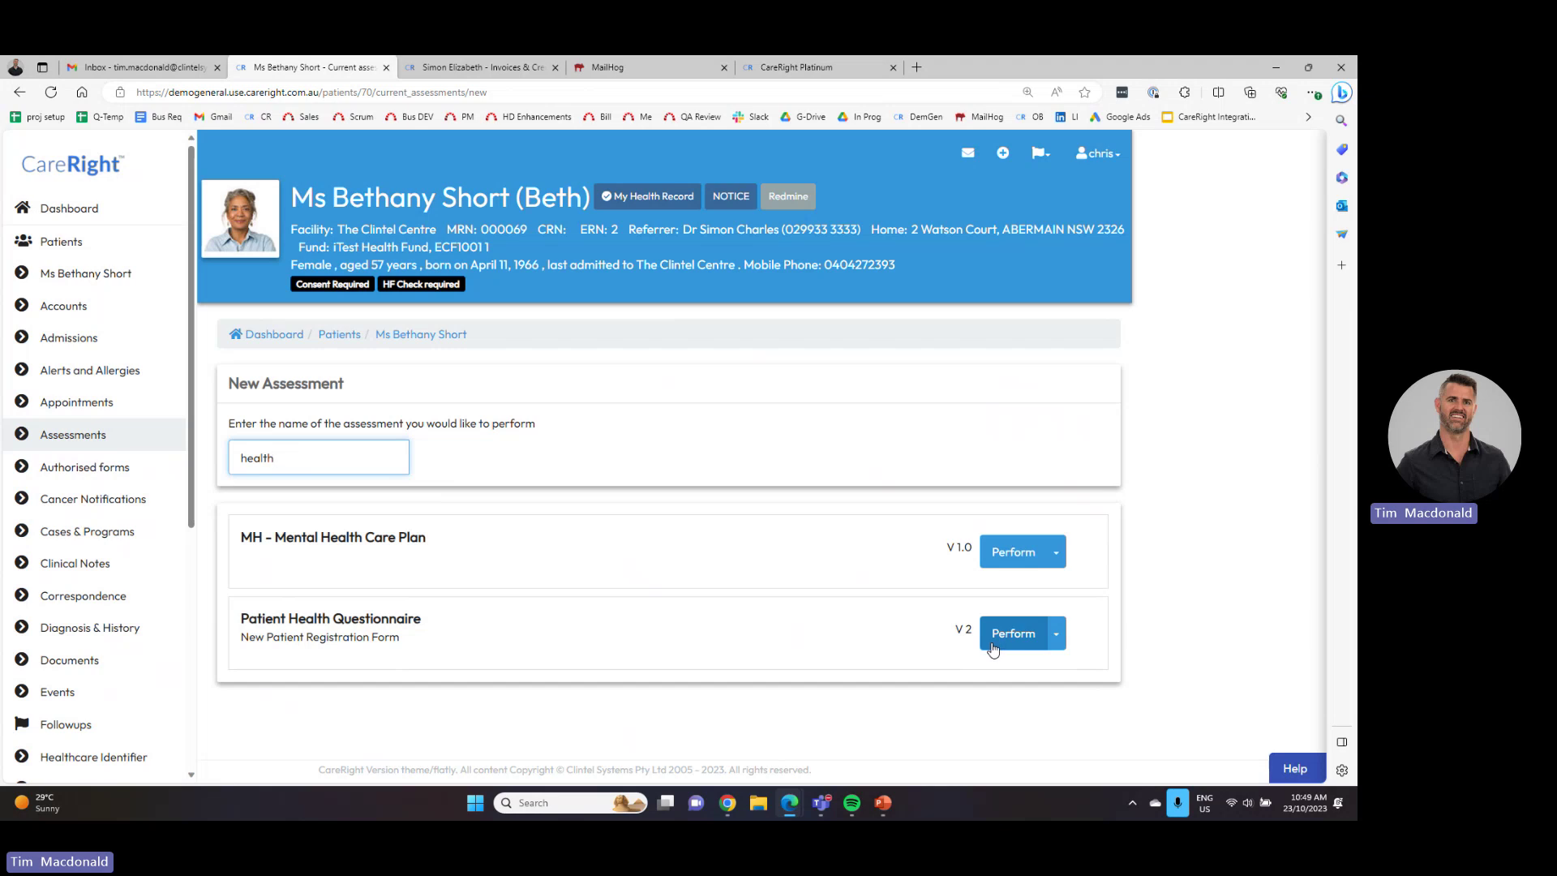
click(1054, 634)
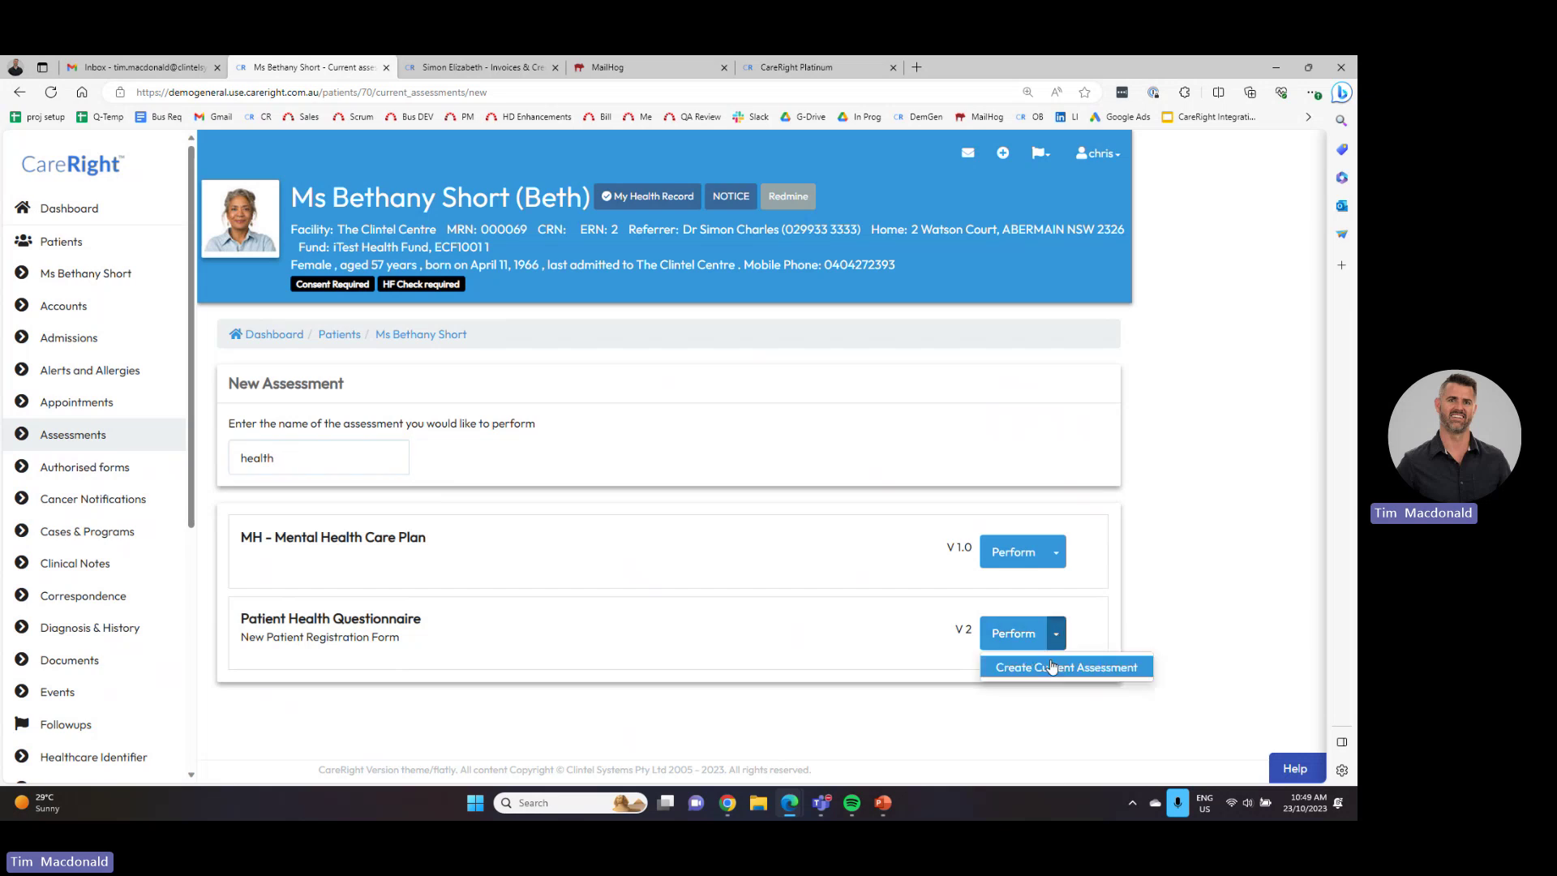
click(1051, 668)
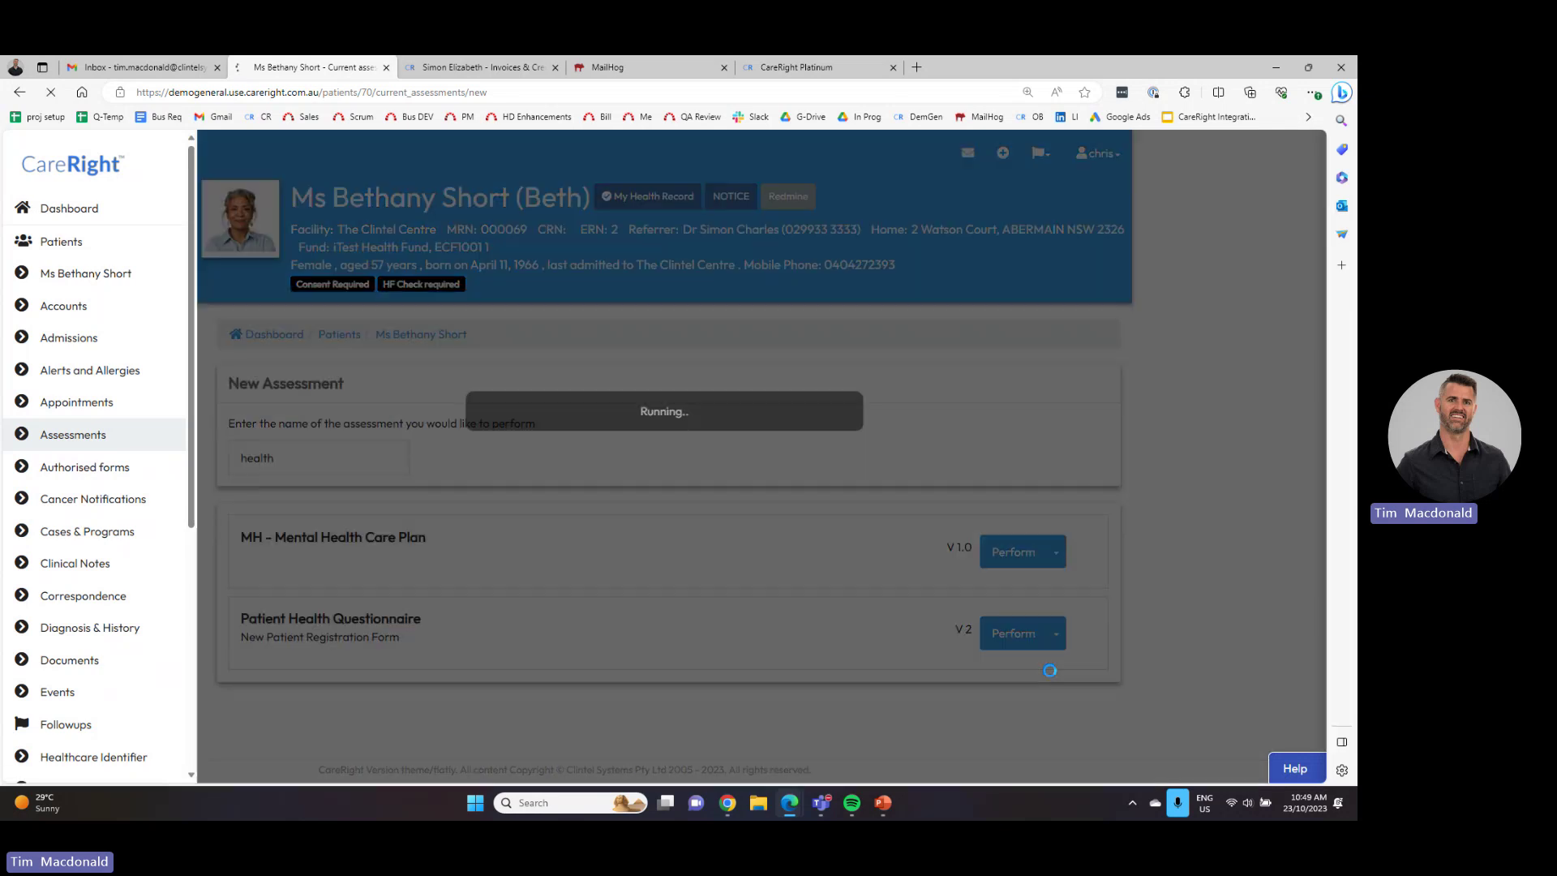
click(1041, 527)
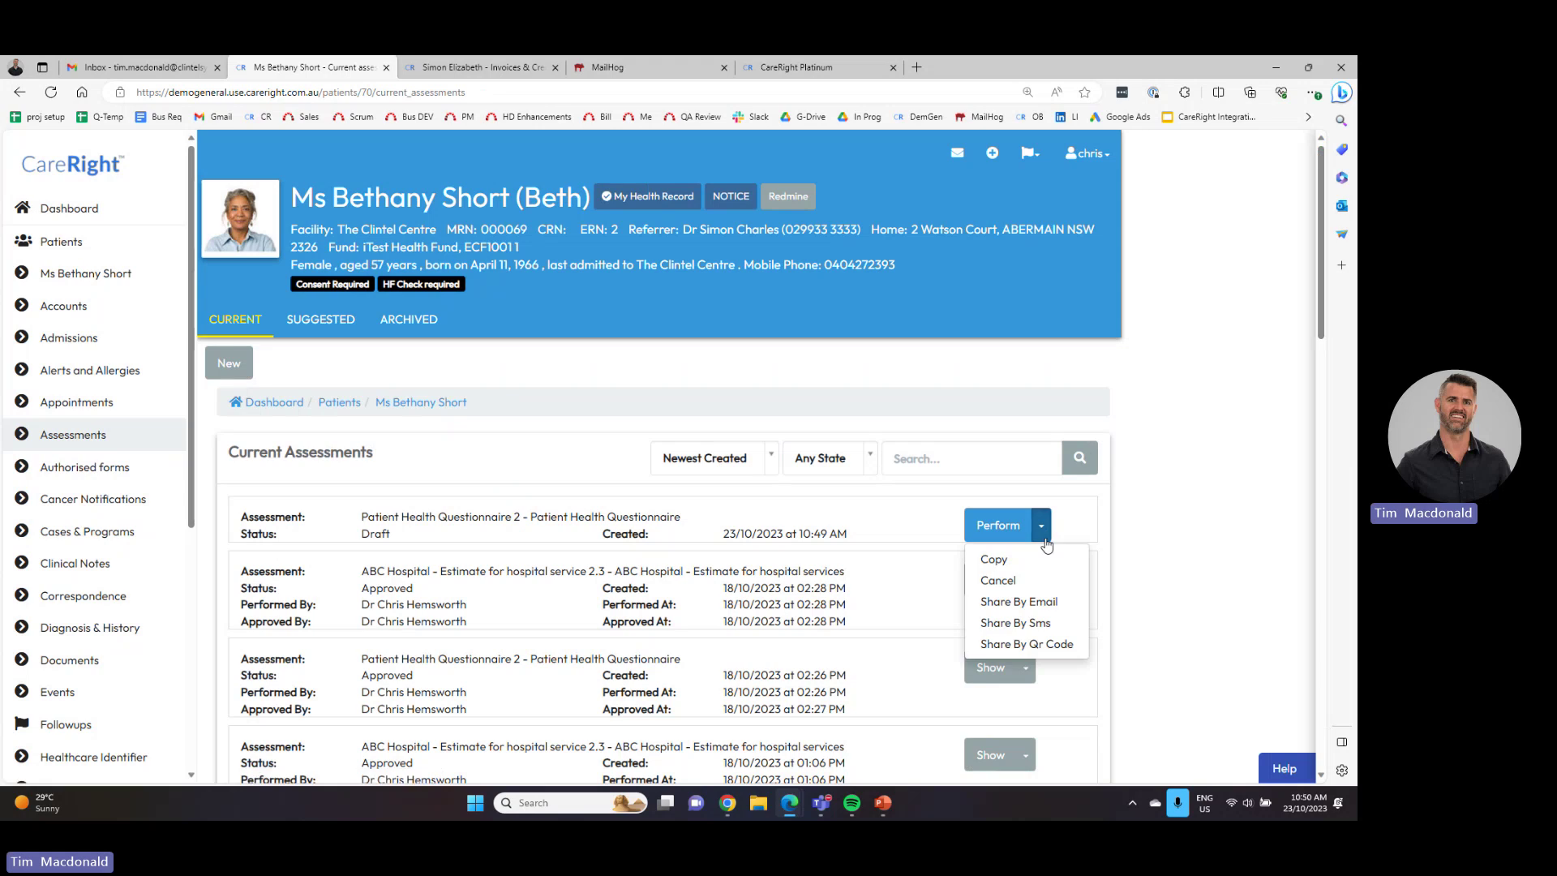
click(1030, 608)
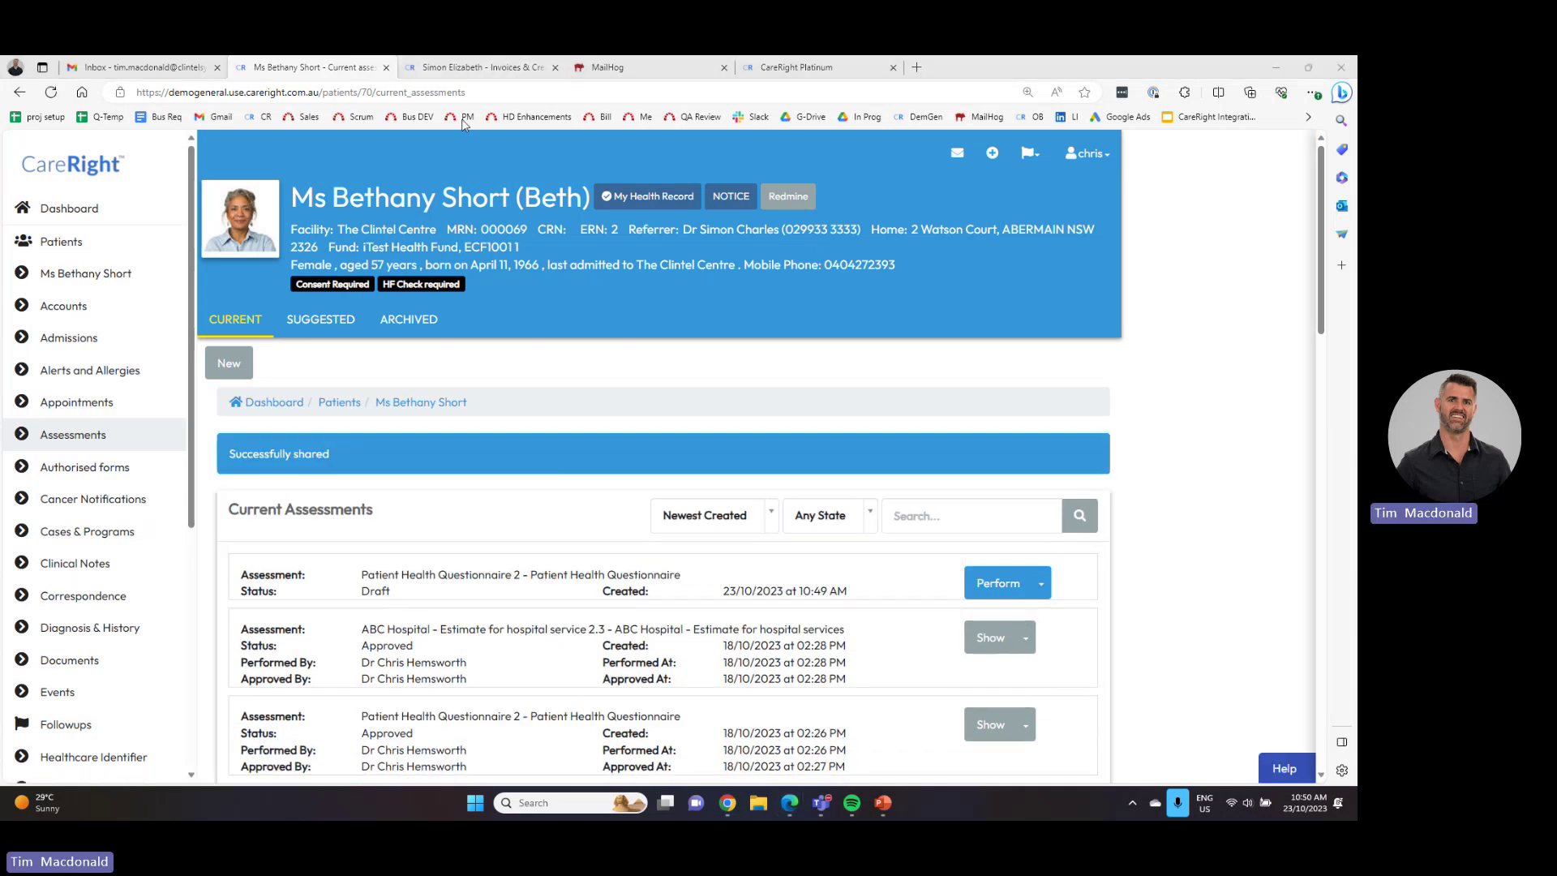
- In MailHog, open the New secure form email and follow its Assessment link
click(438, 68)
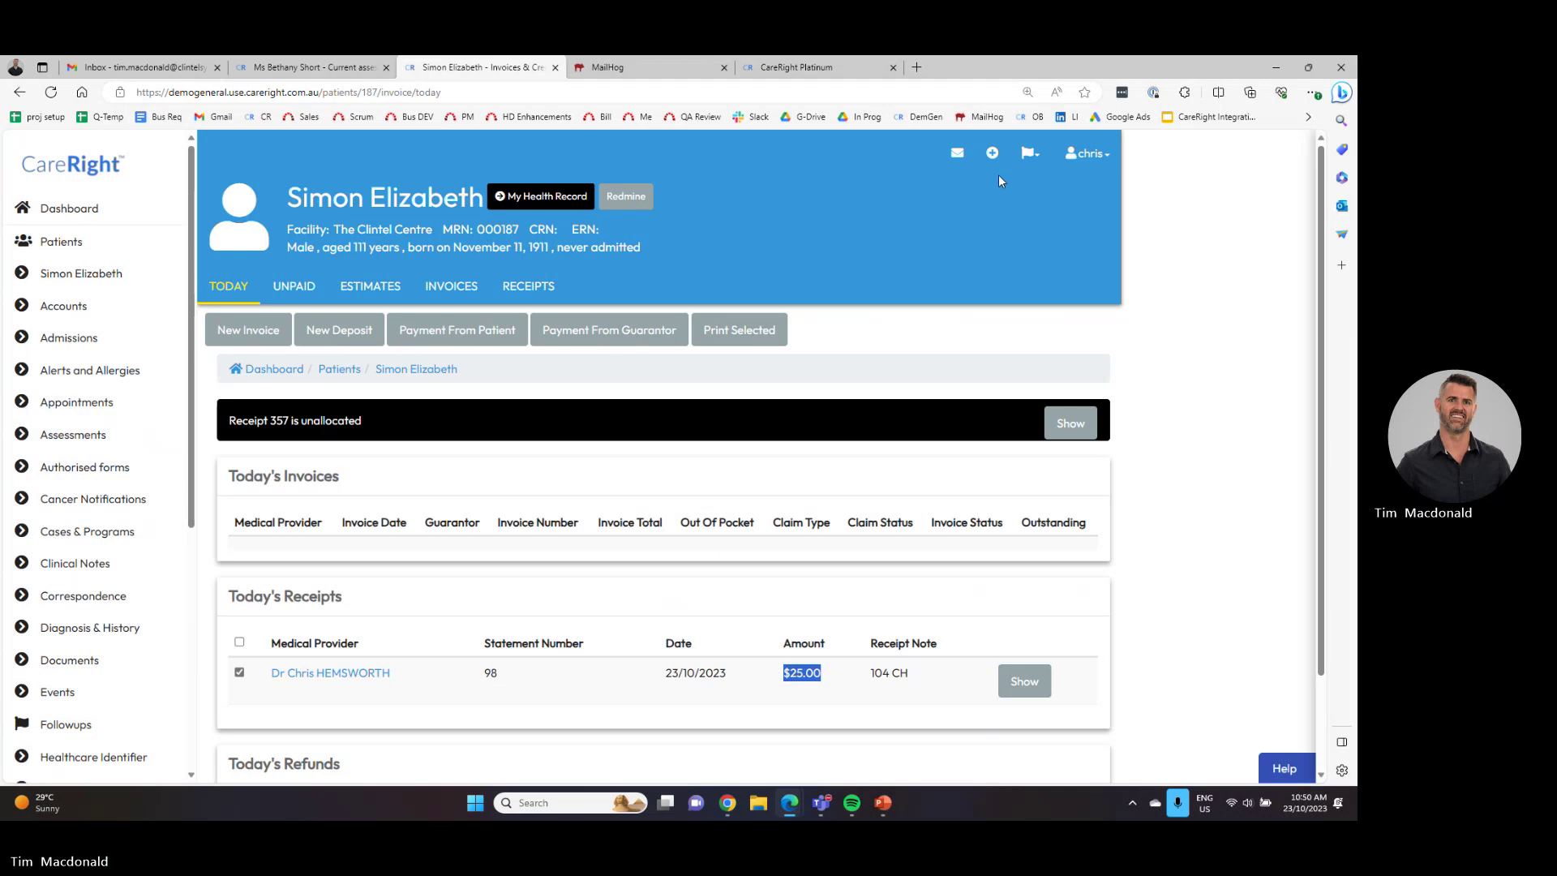
click(616, 67)
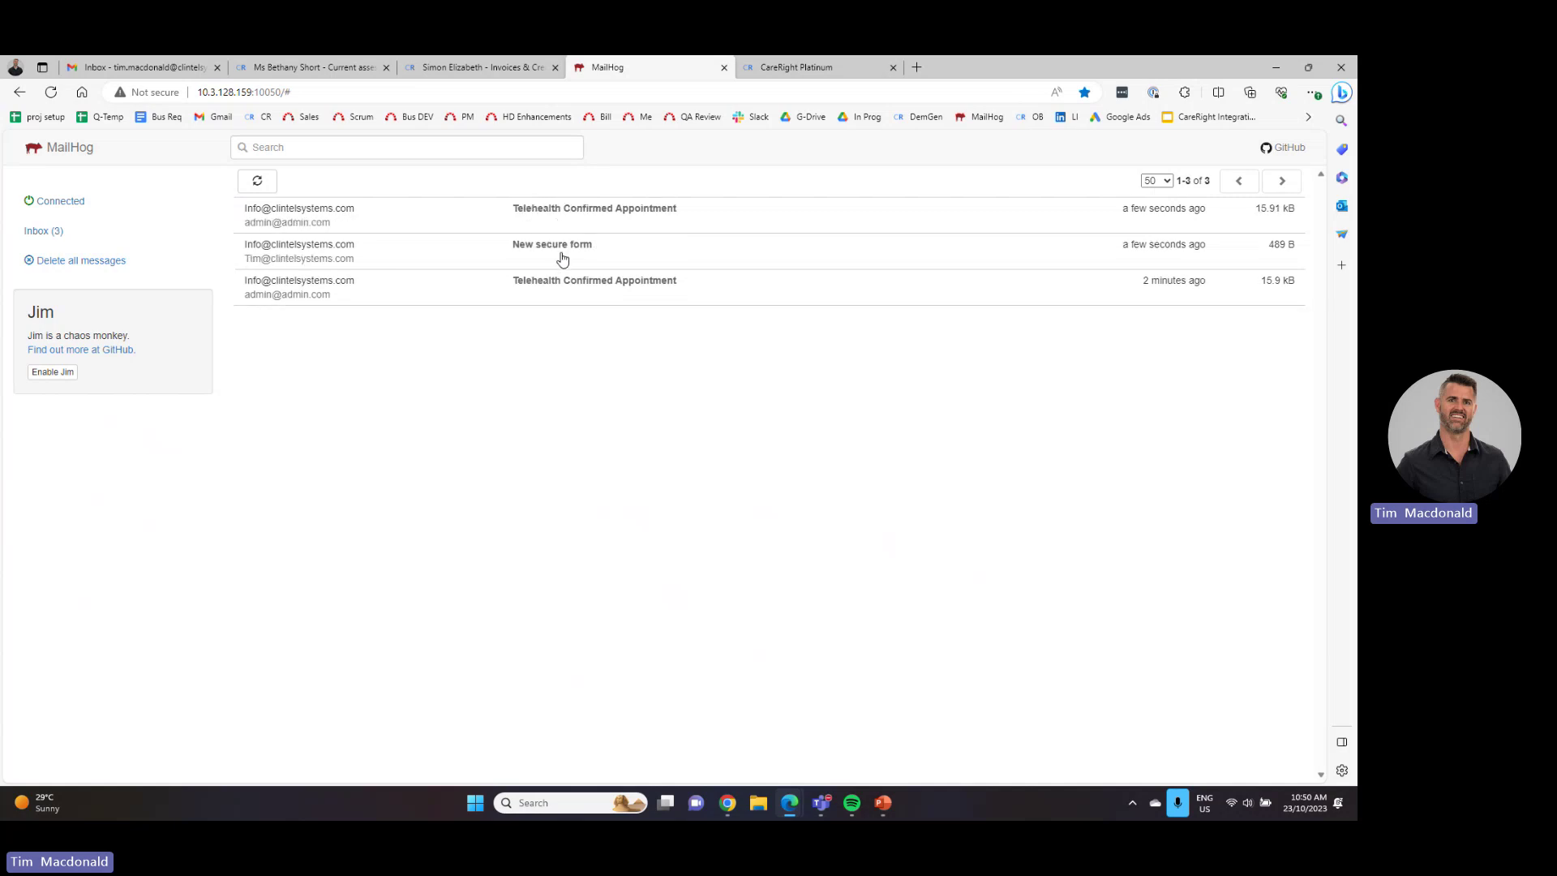
click(563, 258)
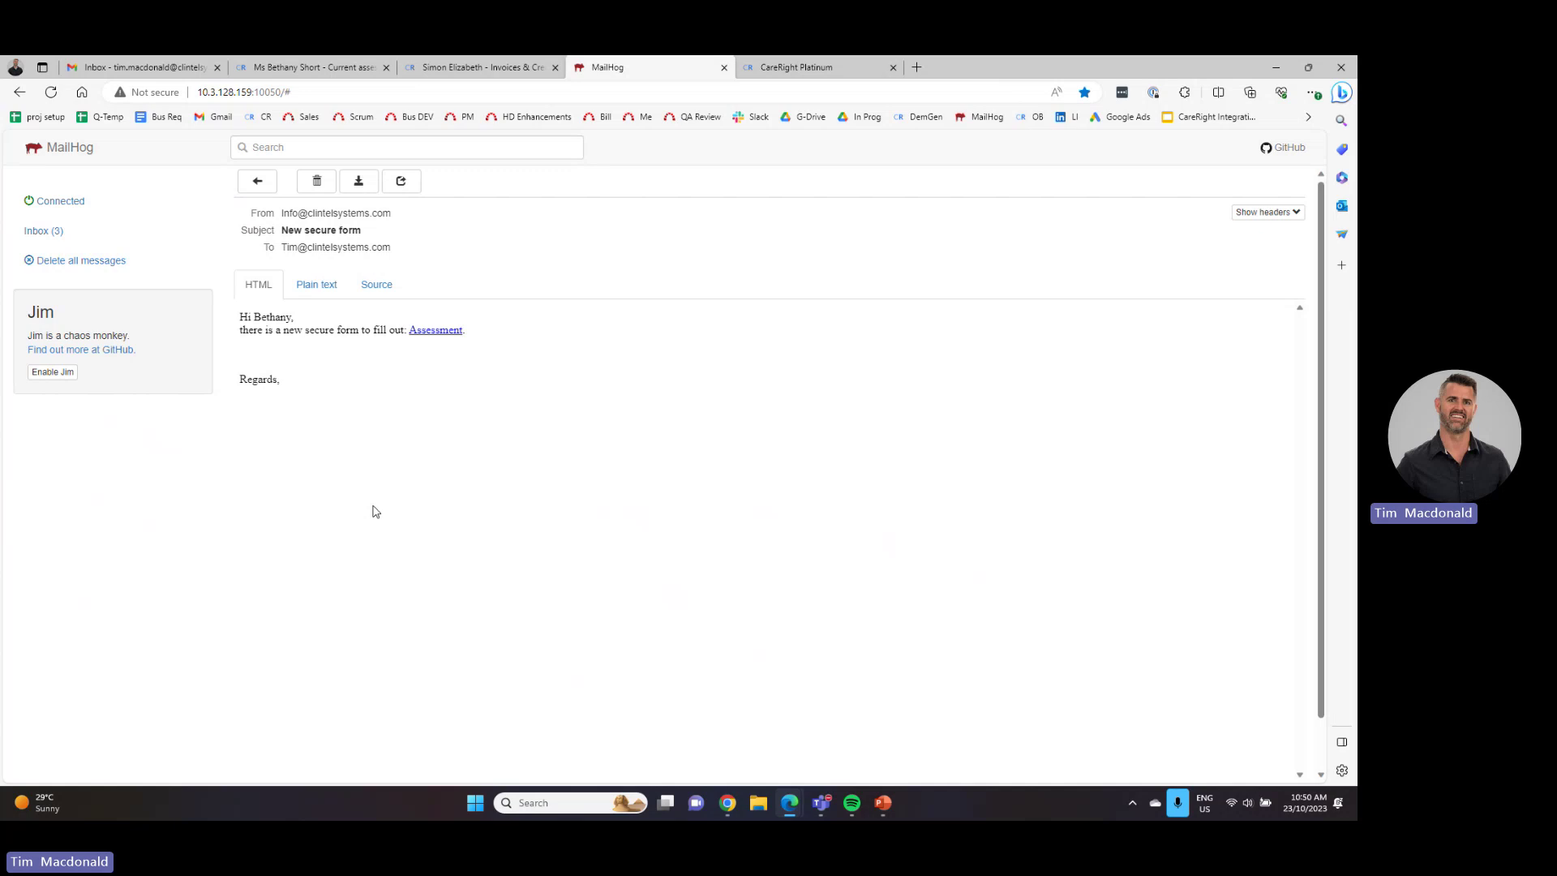
click(443, 332)
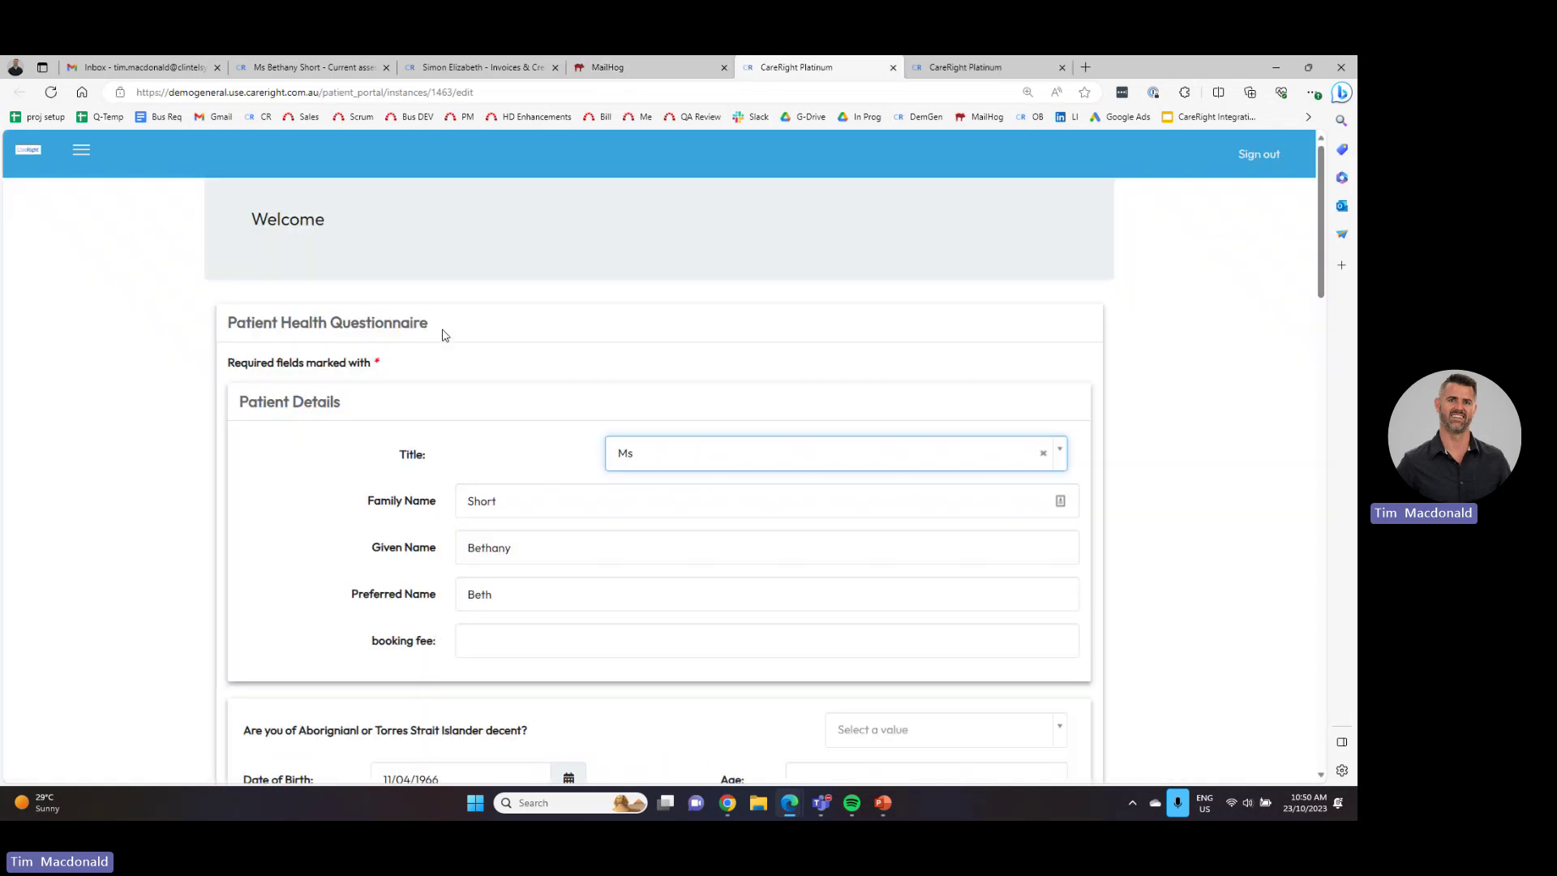
- Review the questionnaire to the bottom and submit it for approval, confirming with OK
scroll(444, 359, down, 13)
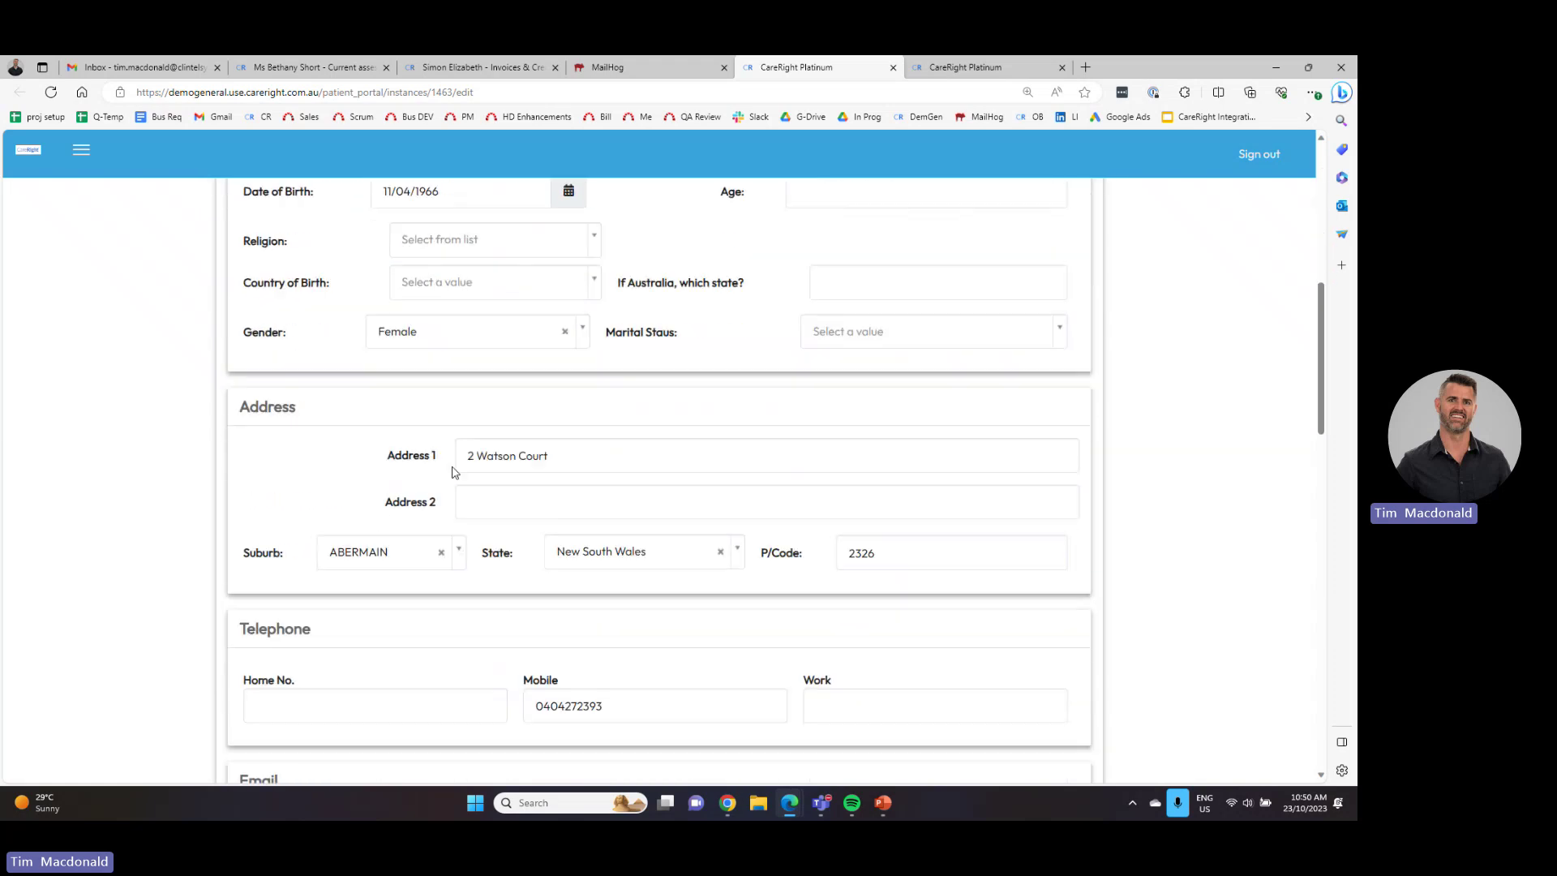
scroll(444, 516, down, 5)
scroll(445, 511, up, 15)
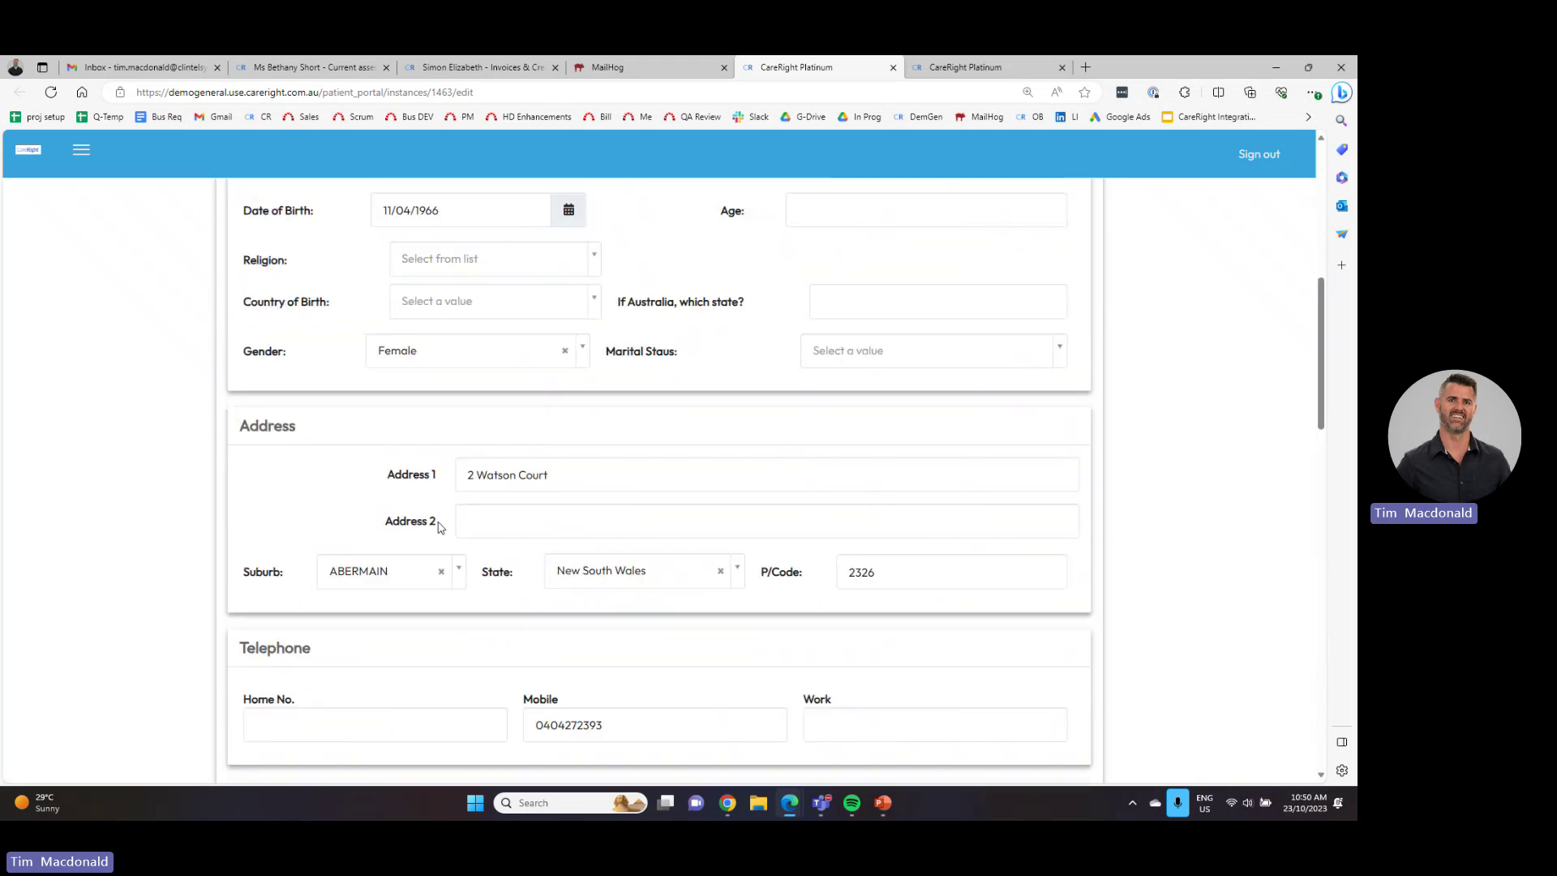
scroll(445, 508, up, 3)
scroll(470, 612, down, 5)
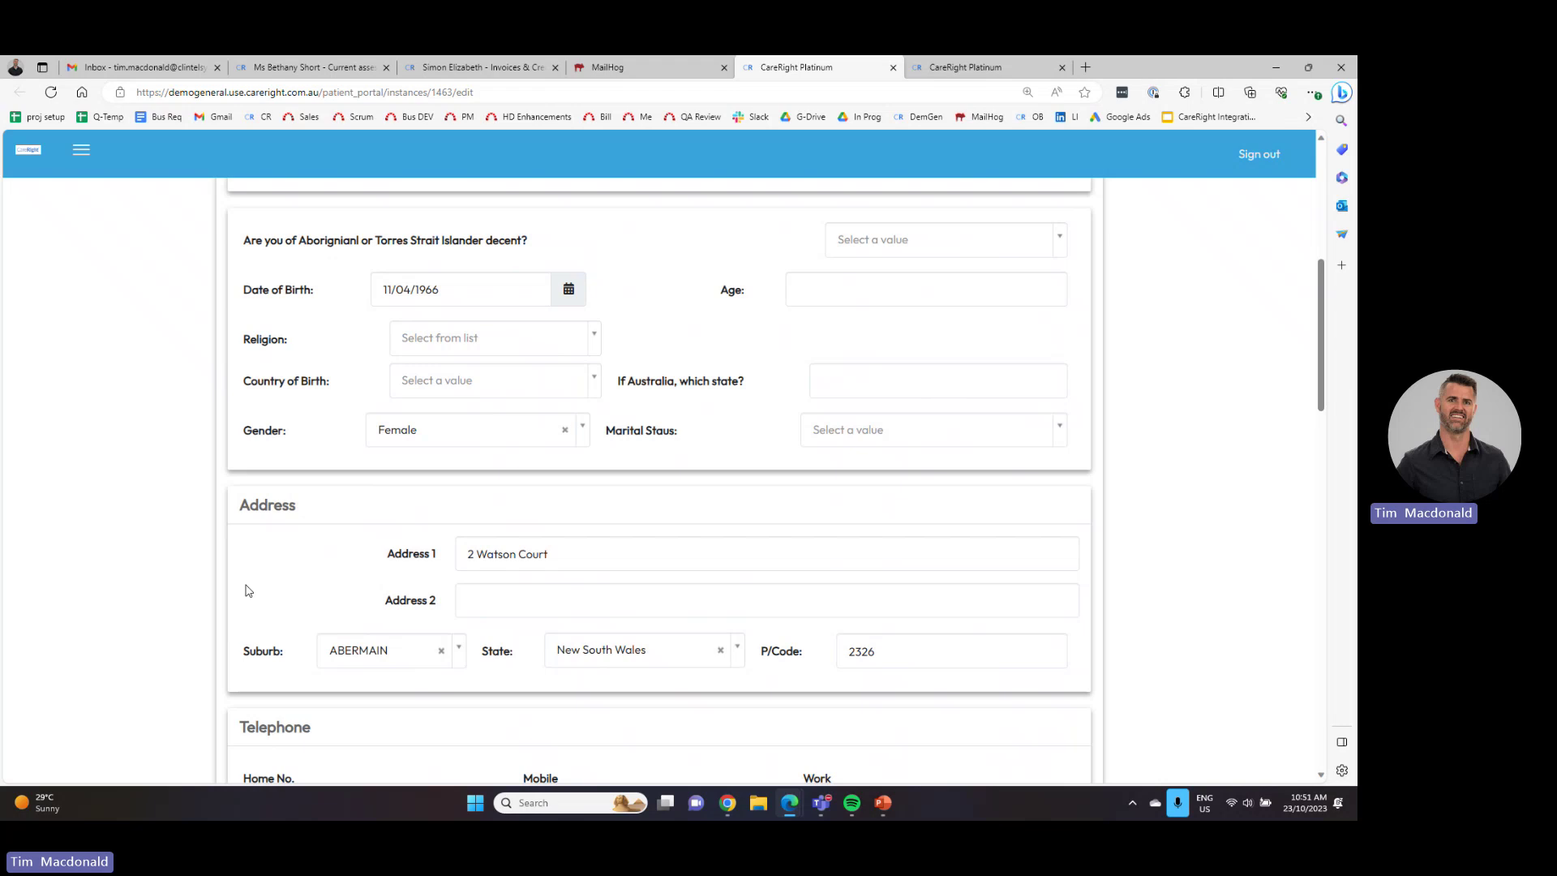
scroll(248, 590, down, 20)
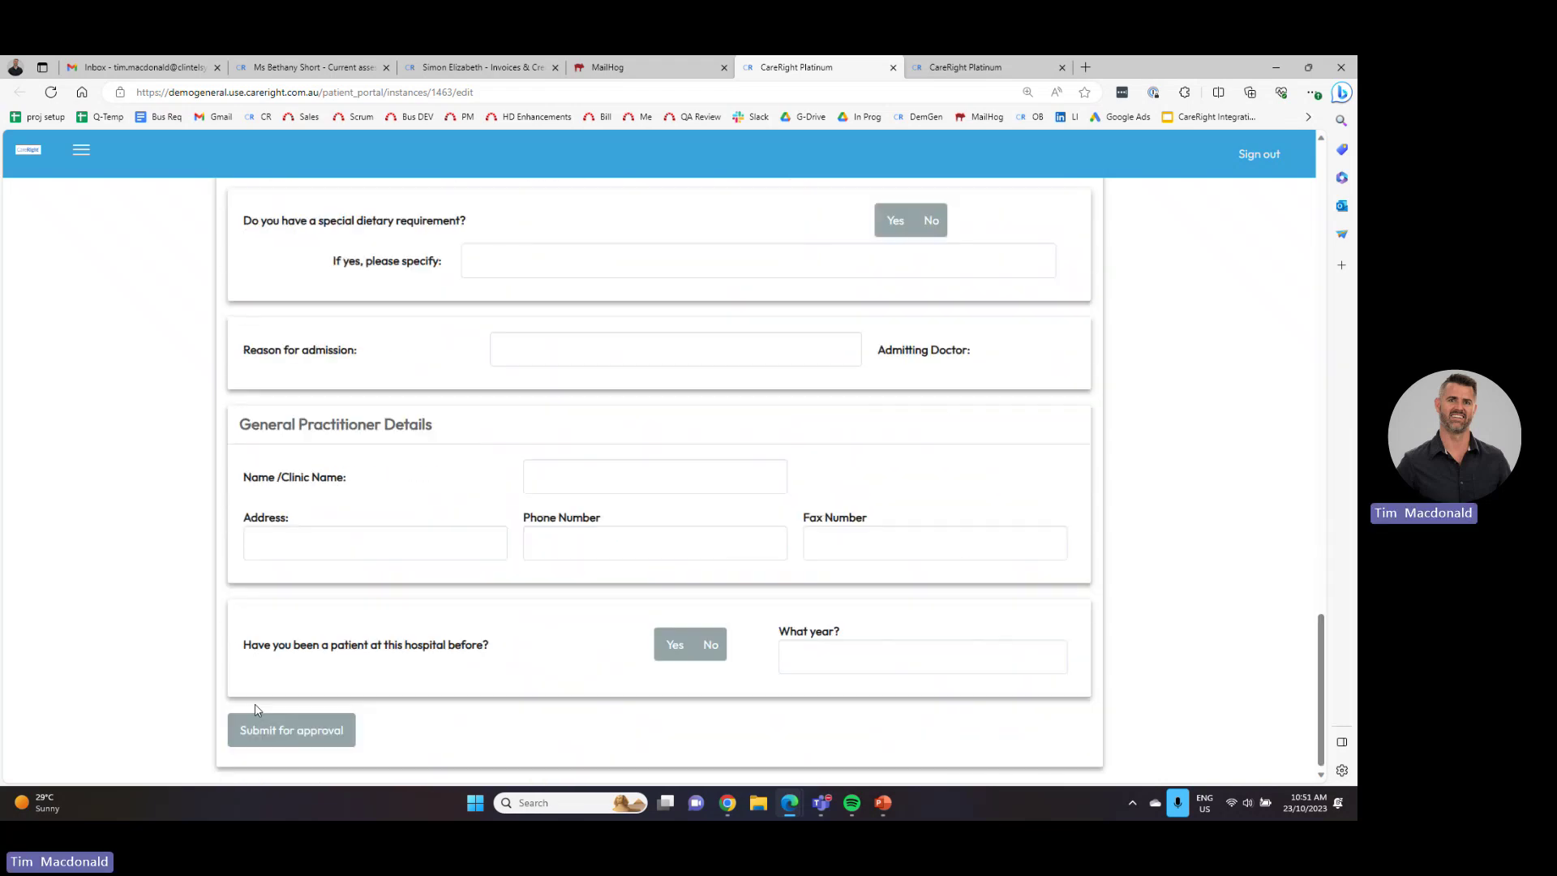
click(309, 732)
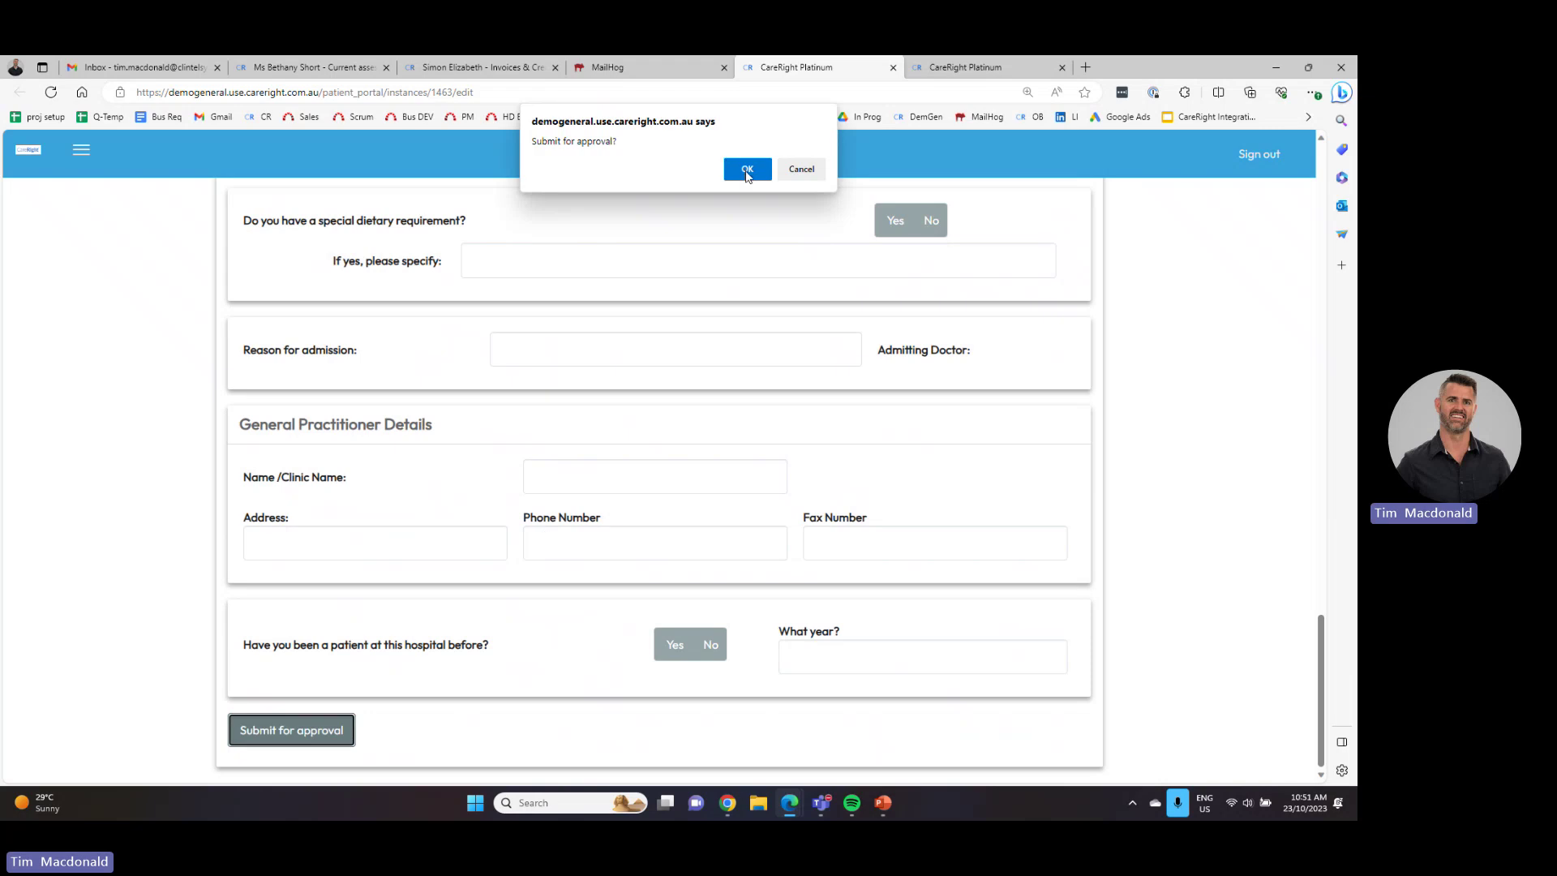
click(745, 168)
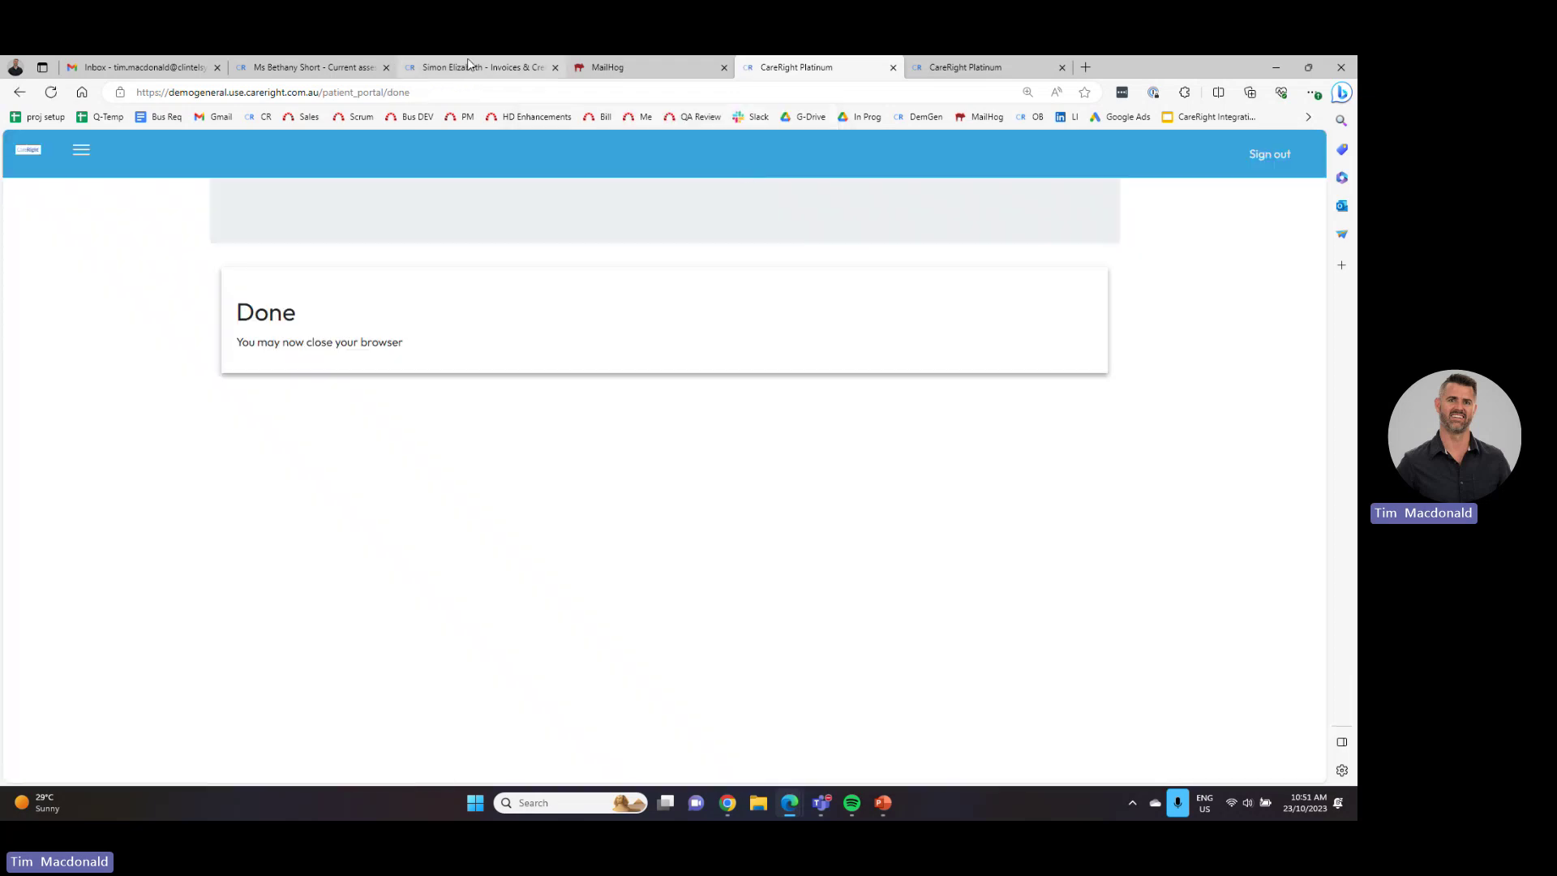
- Search 'video', create a current Video Post Op assessment, and email the draft to the patient
click(285, 68)
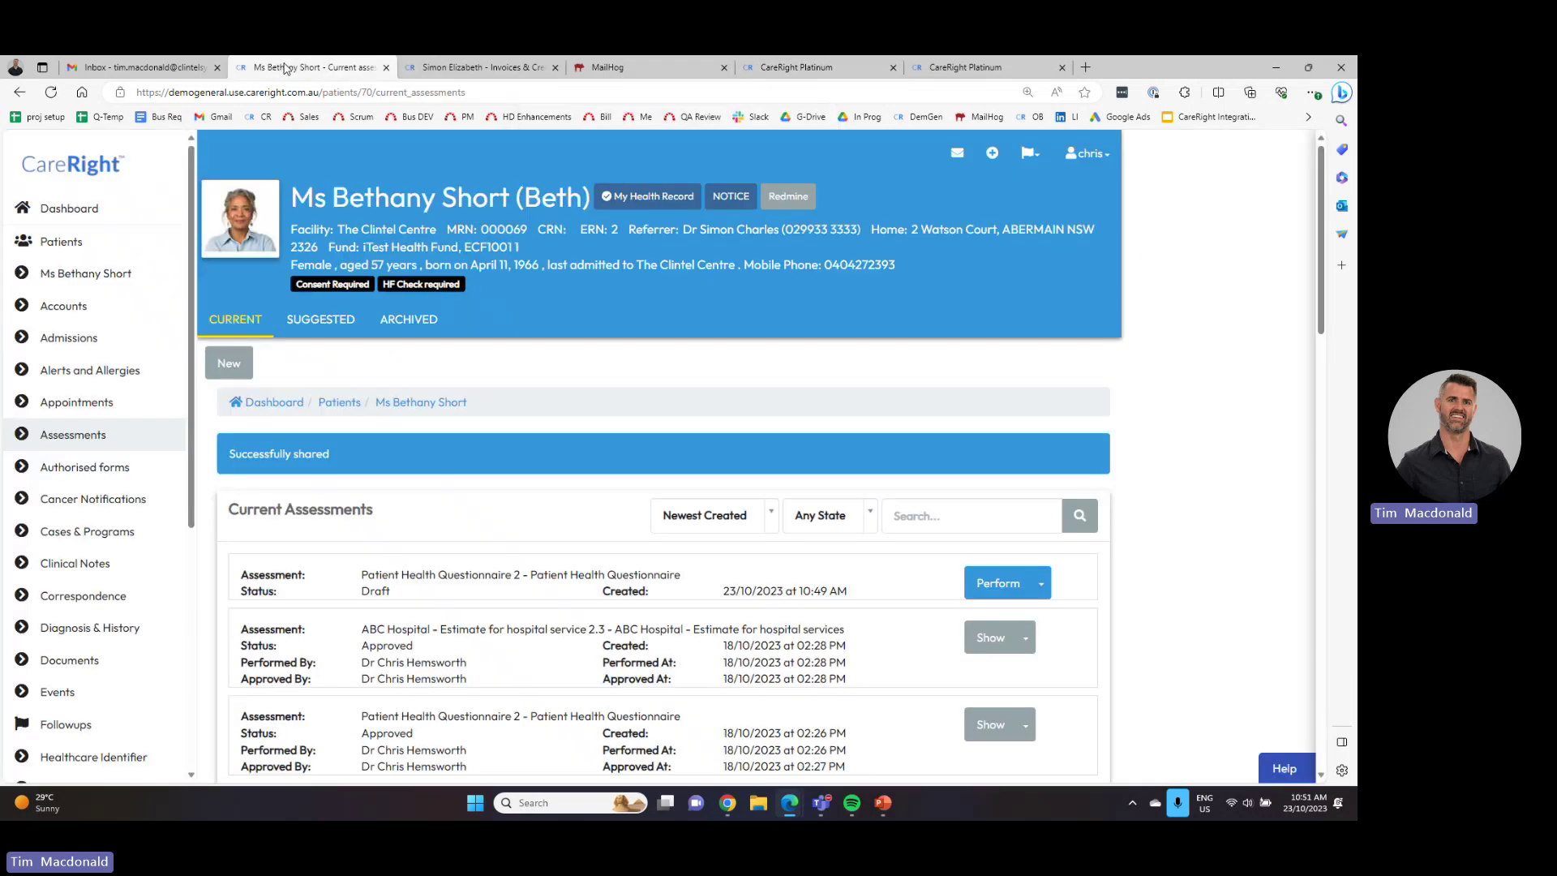
click(226, 373)
click(271, 460)
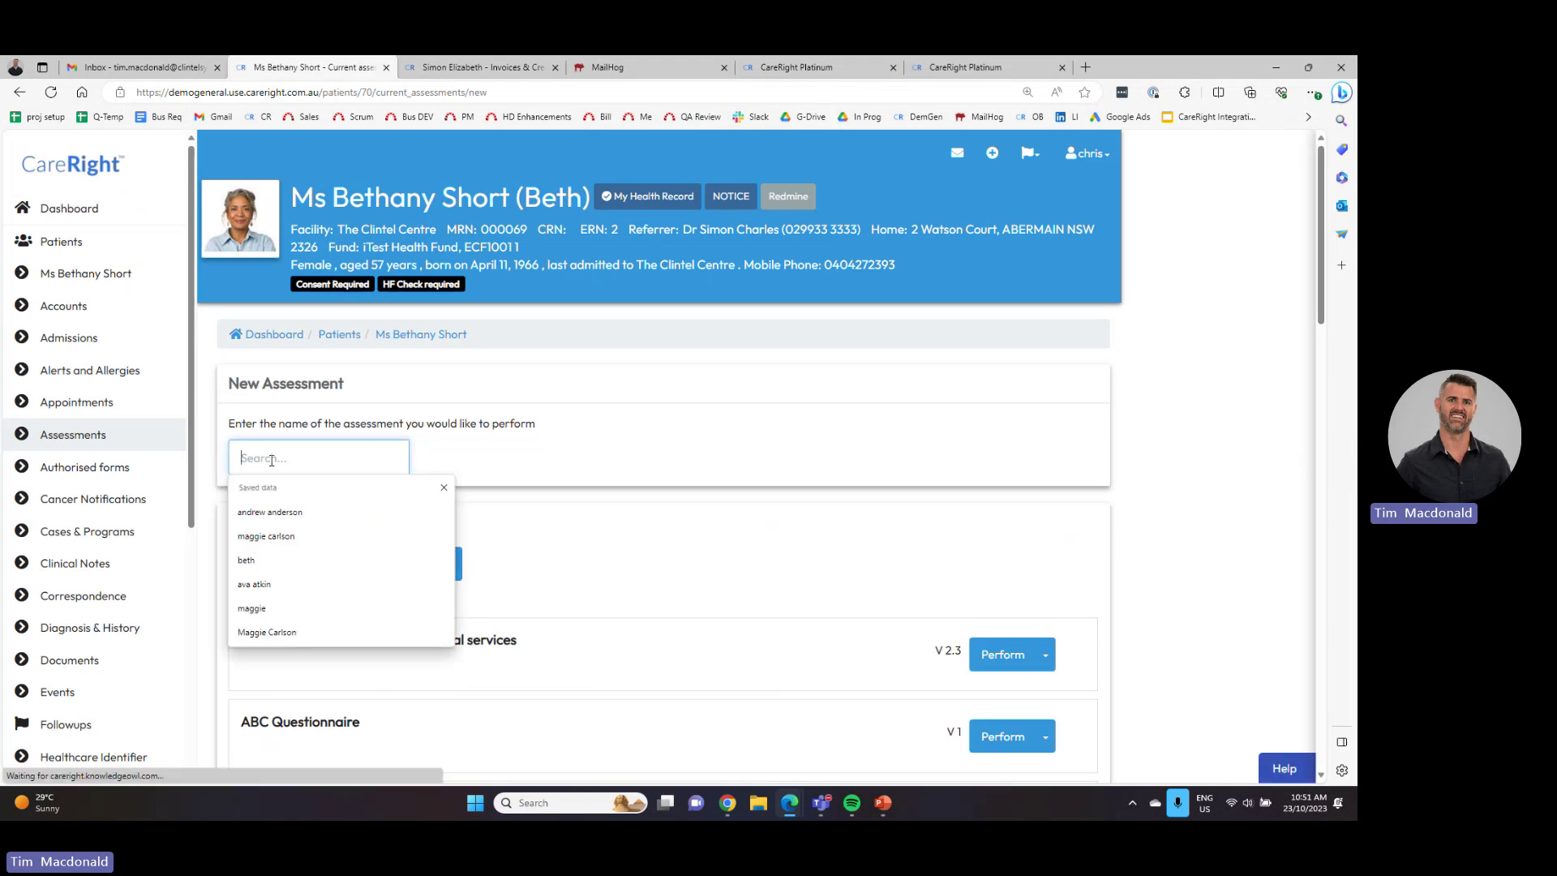
text(video)
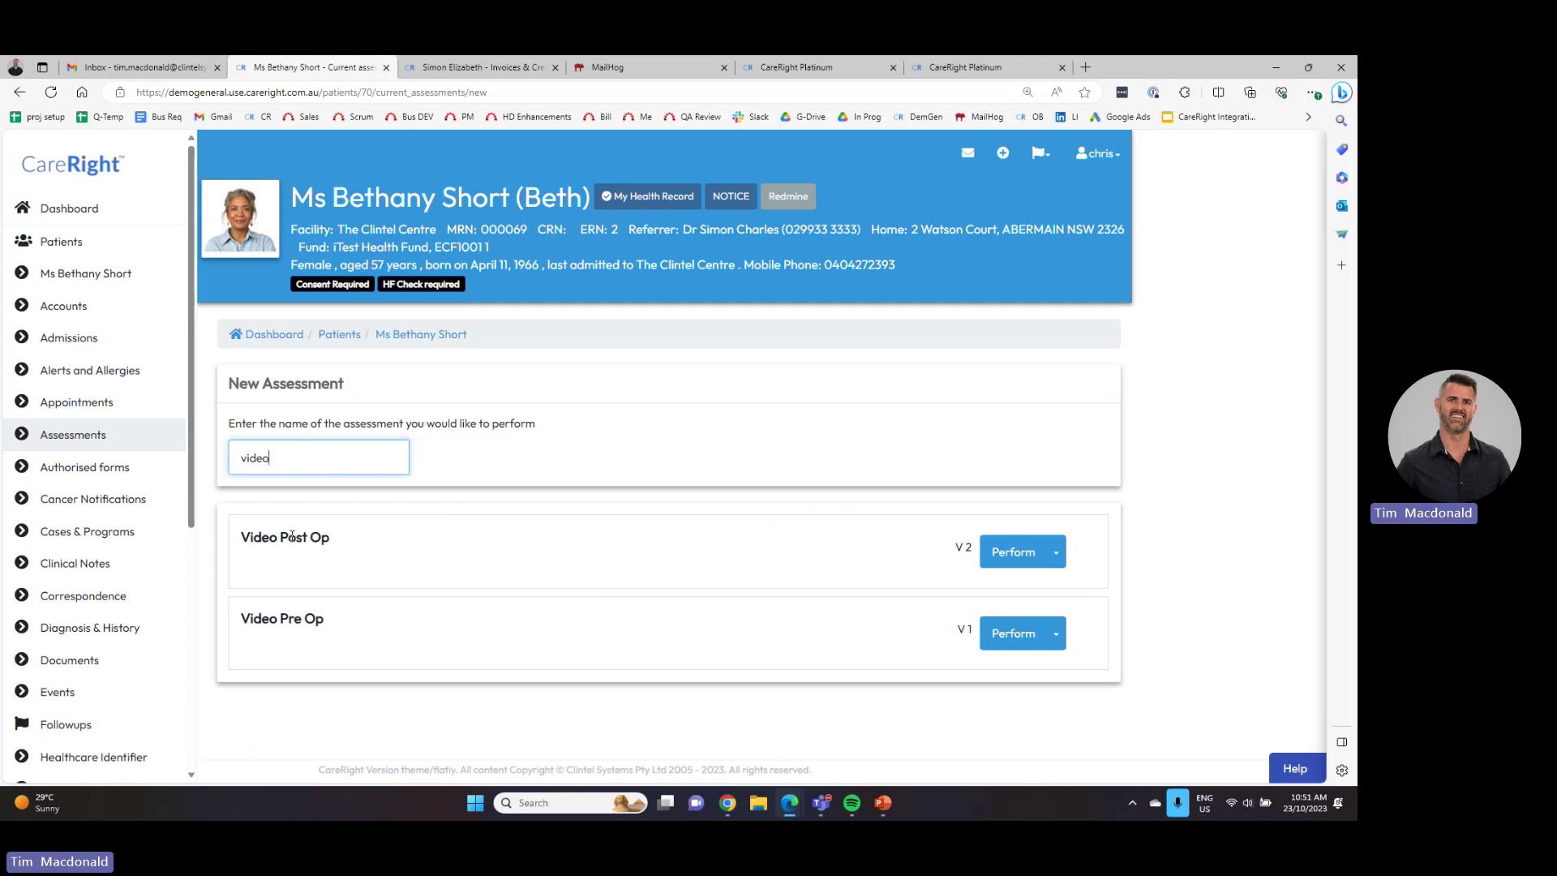
click(1055, 552)
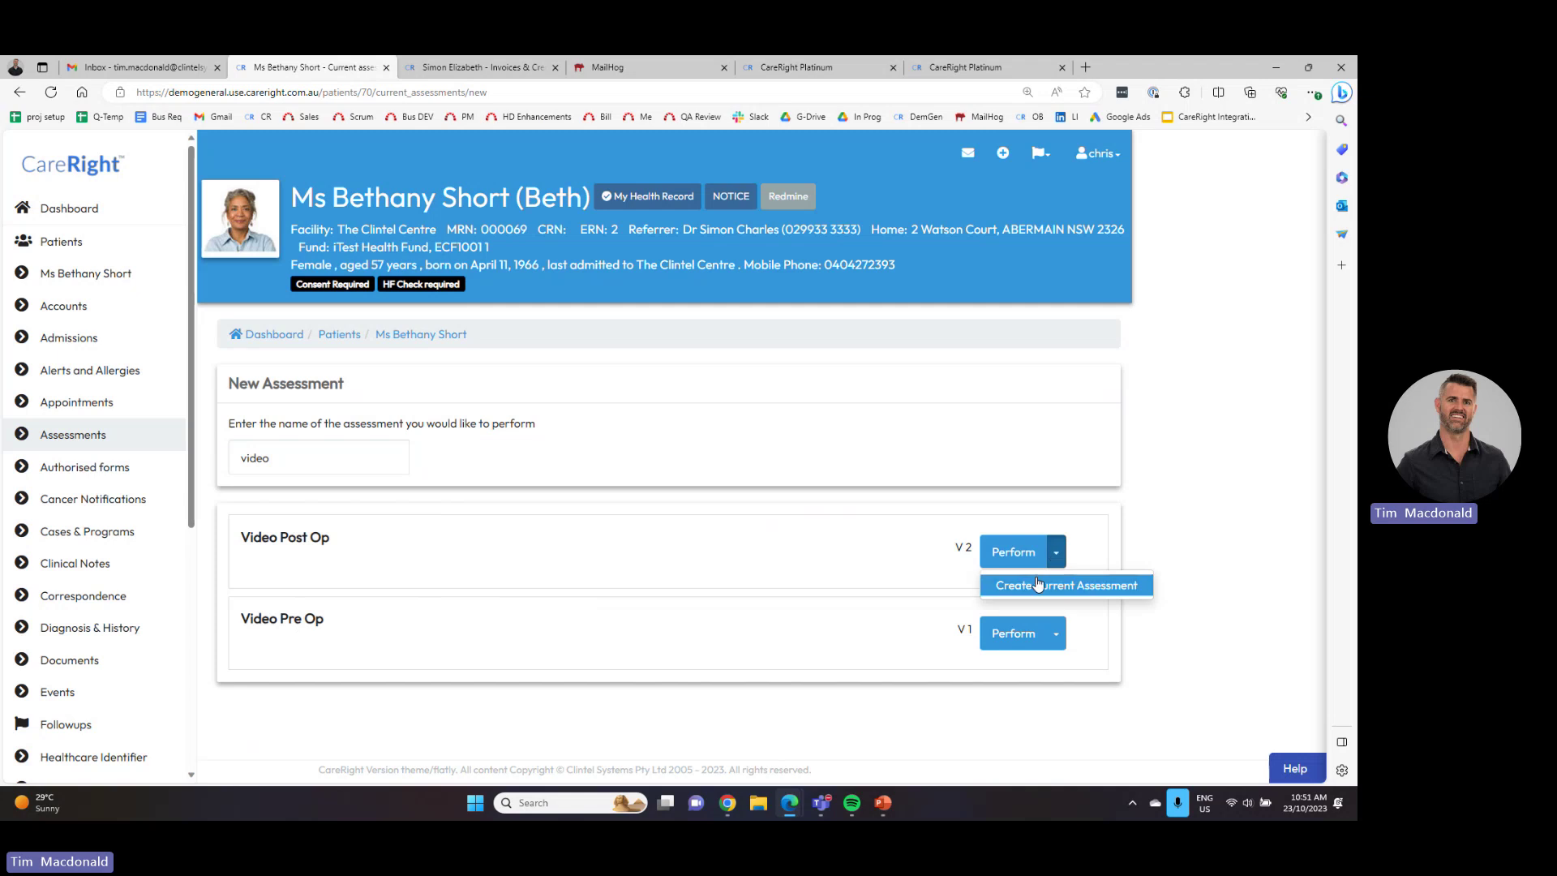
click(1037, 584)
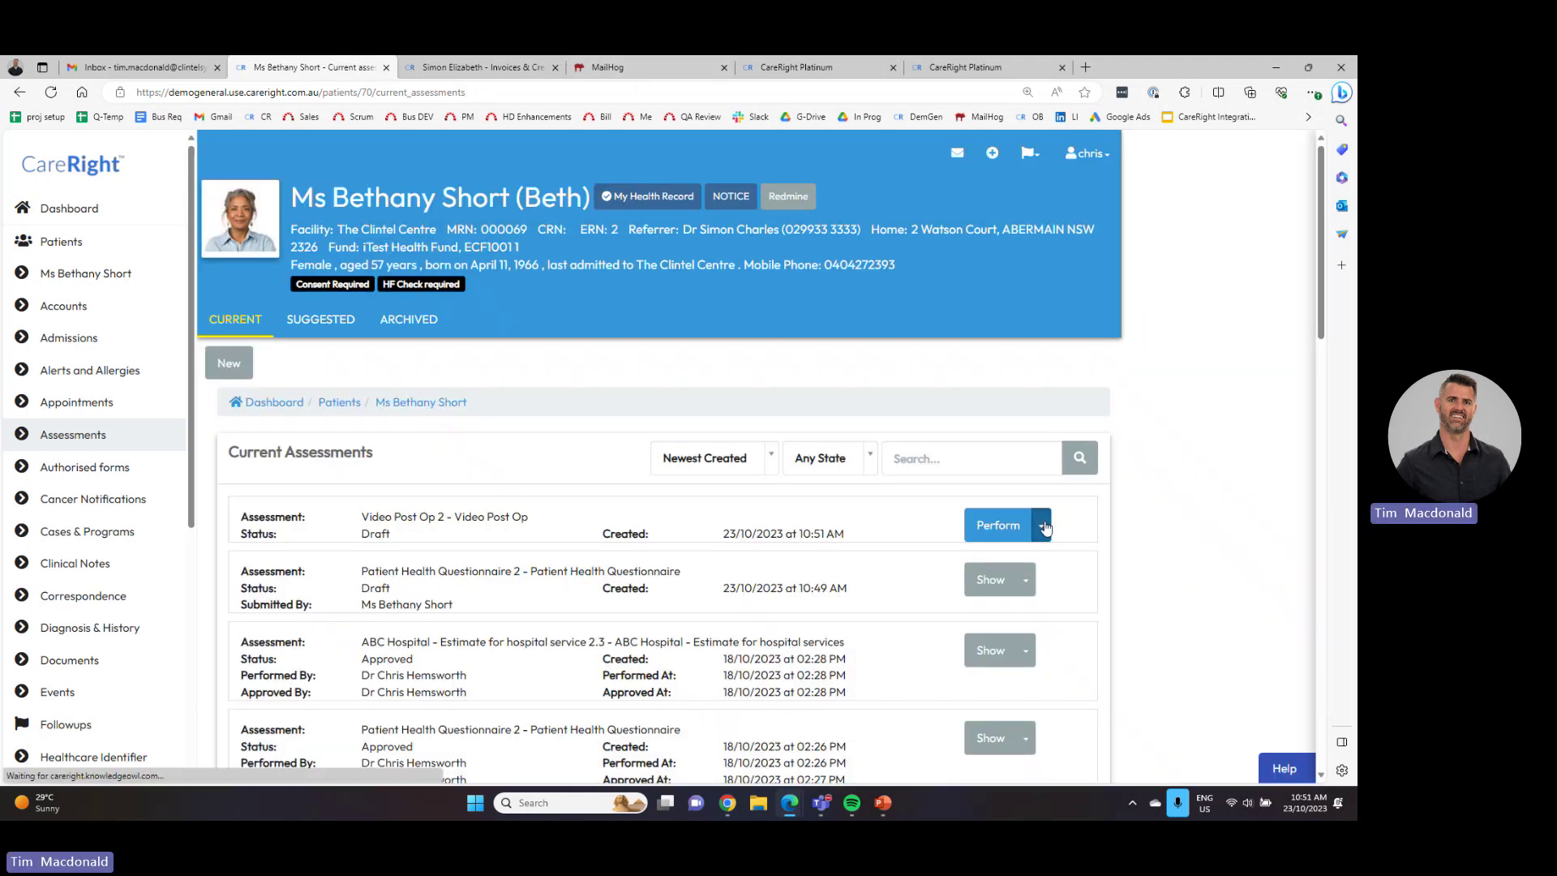
click(1041, 525)
click(1030, 602)
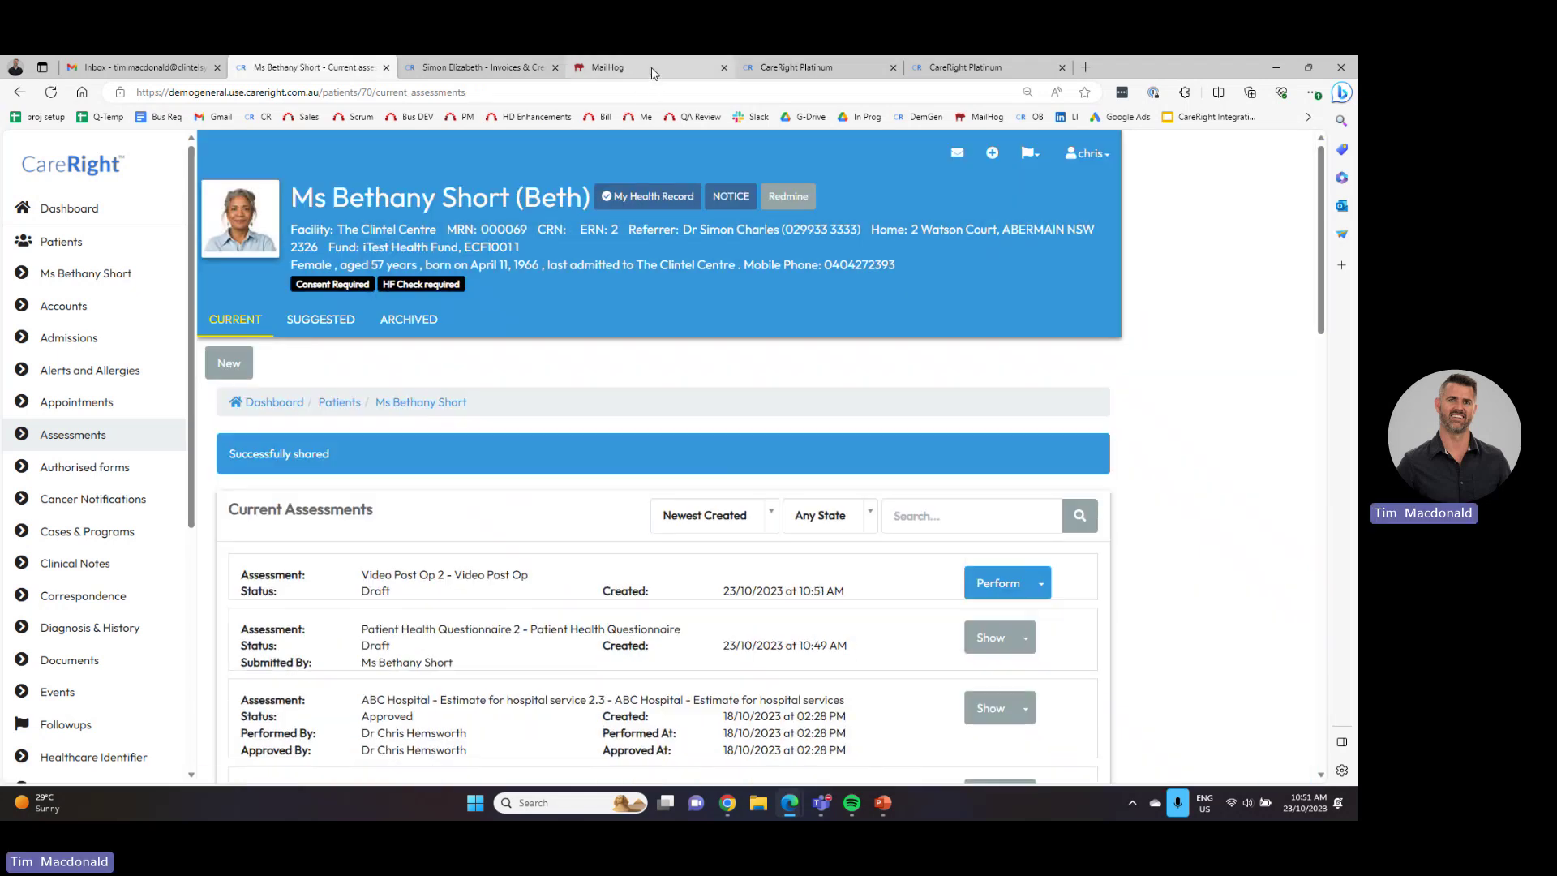
click(649, 71)
- Refresh MailHog and open the newest New secure form email's assessment link
click(46, 230)
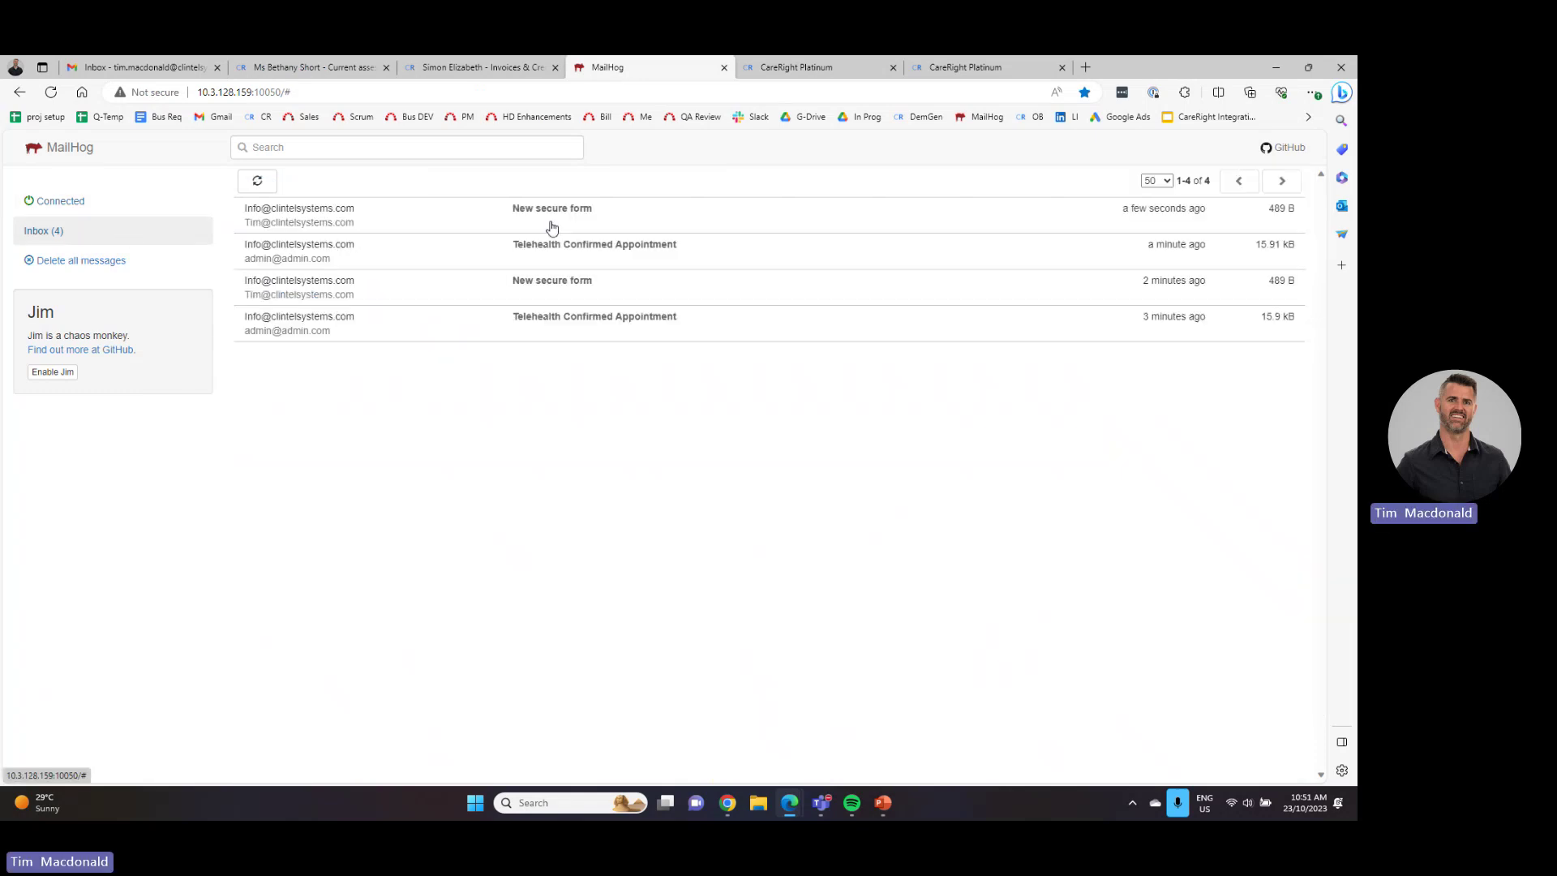
click(553, 217)
click(434, 330)
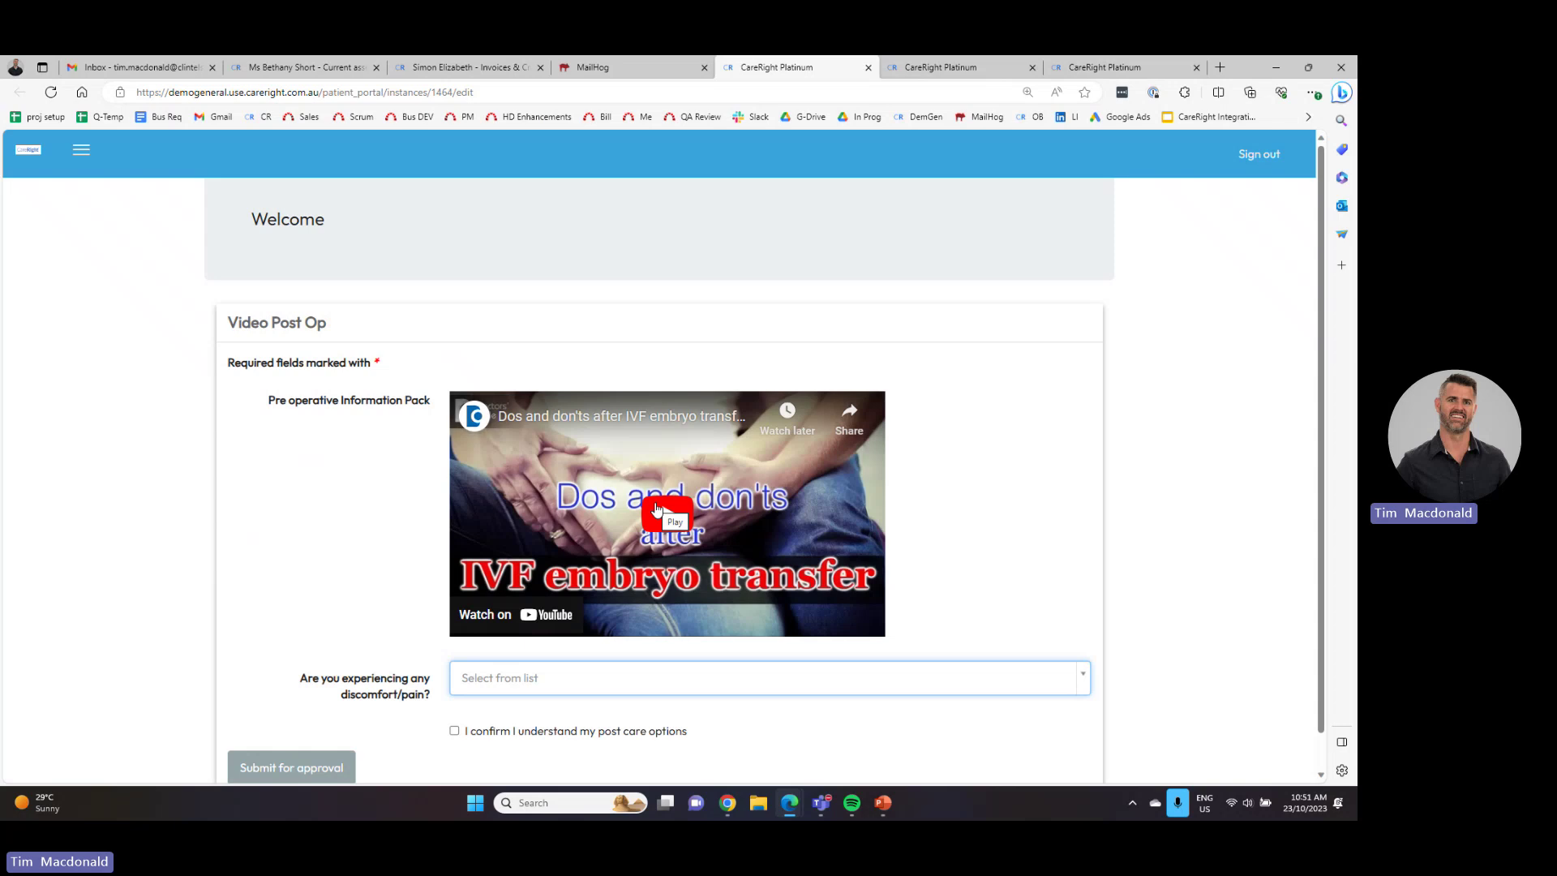
- Answer Yes to discomfort, confirm the post-care options, and submit the form for approval
scroll(656, 508, down, 1)
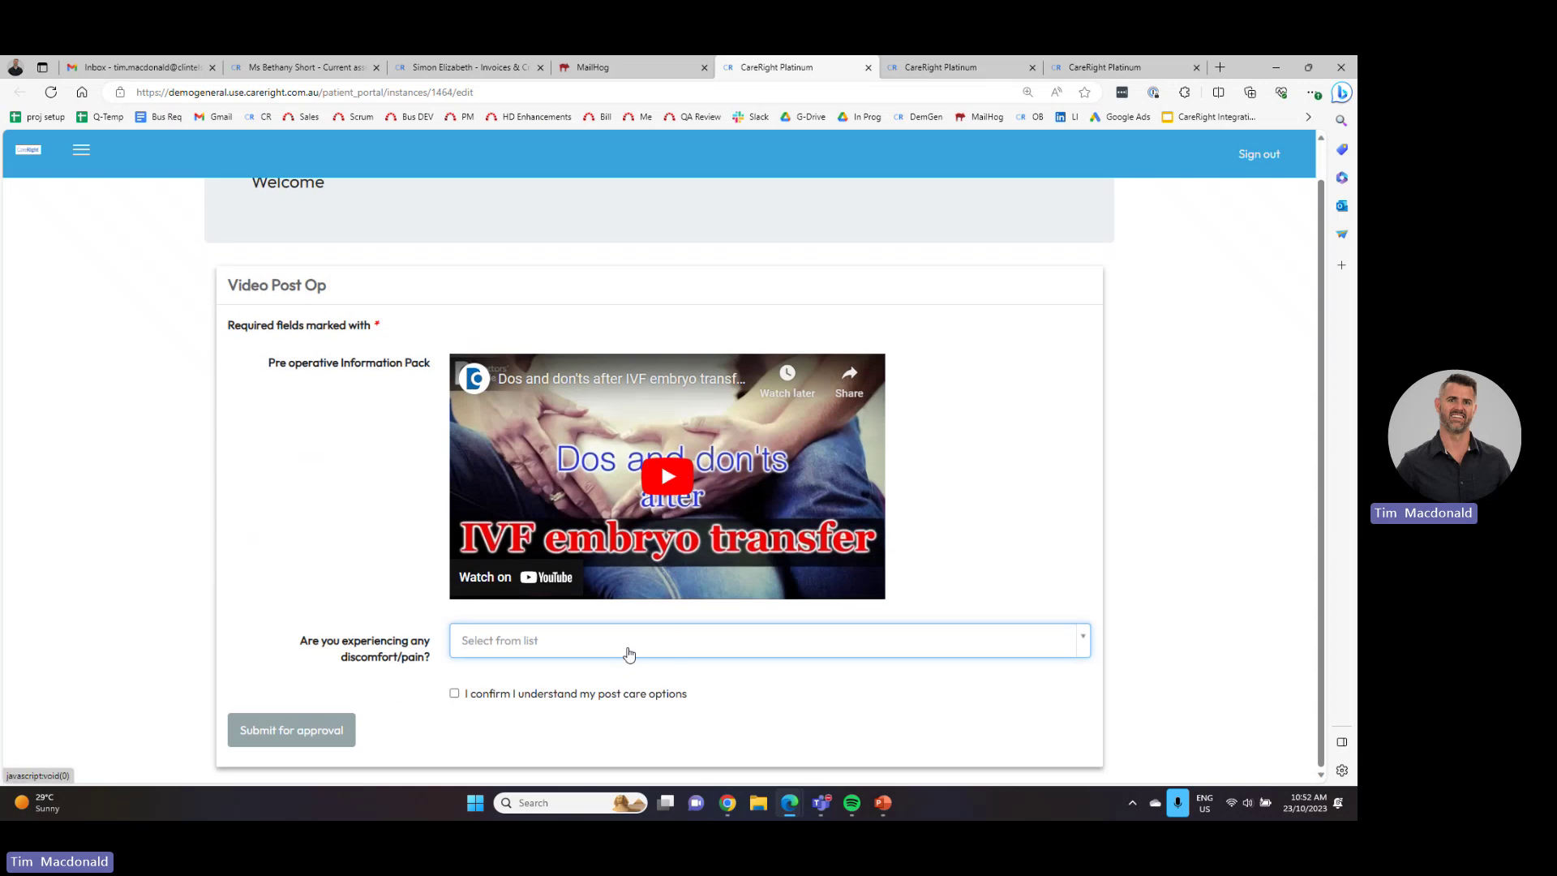
click(854, 645)
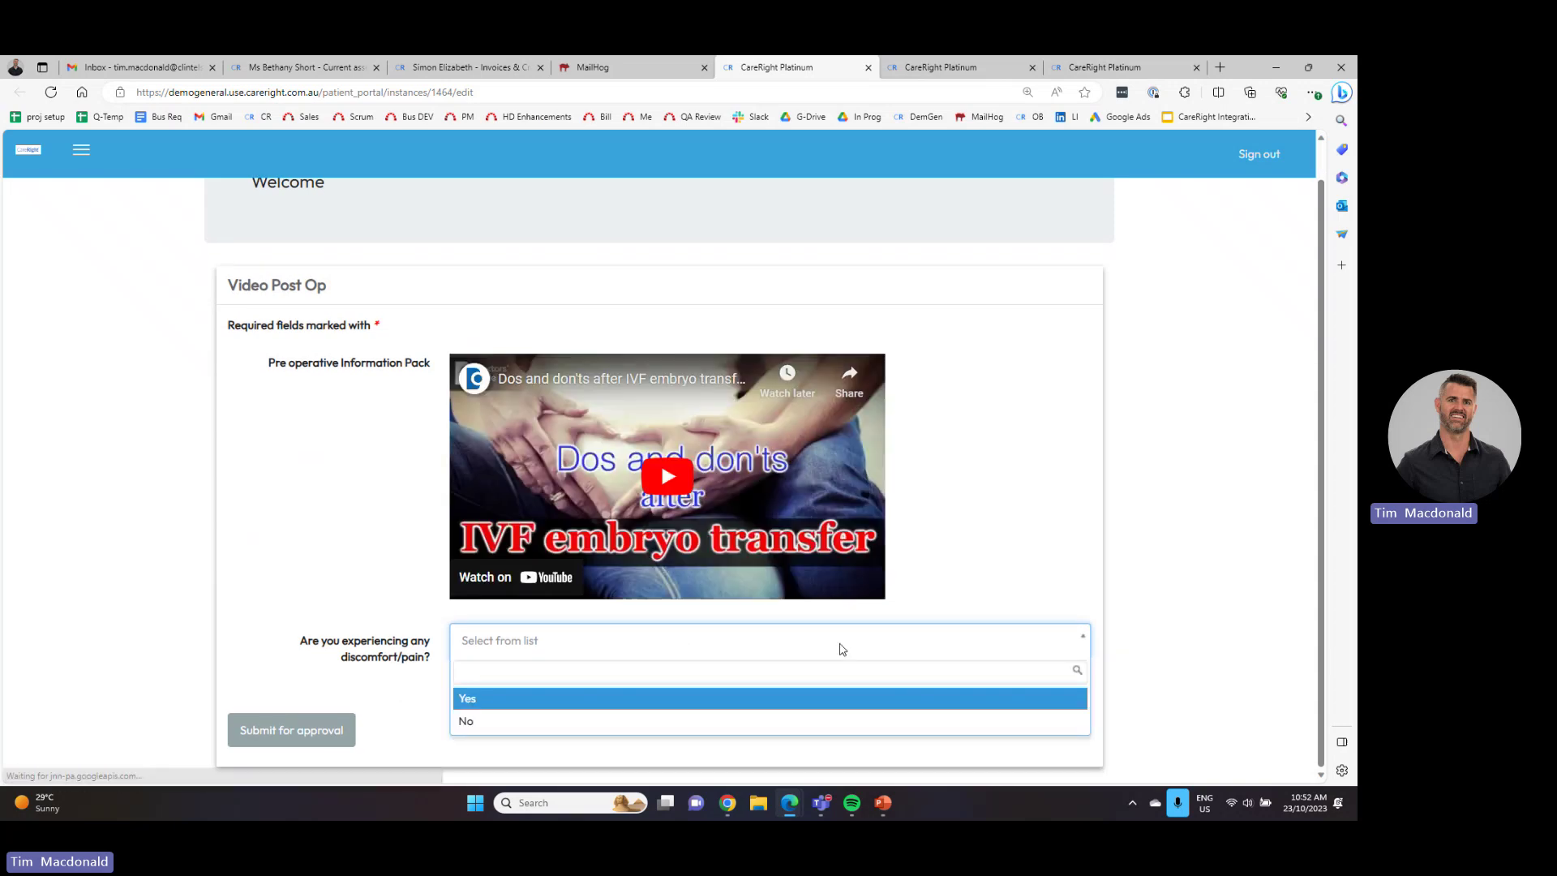
click(522, 698)
click(454, 709)
click(349, 761)
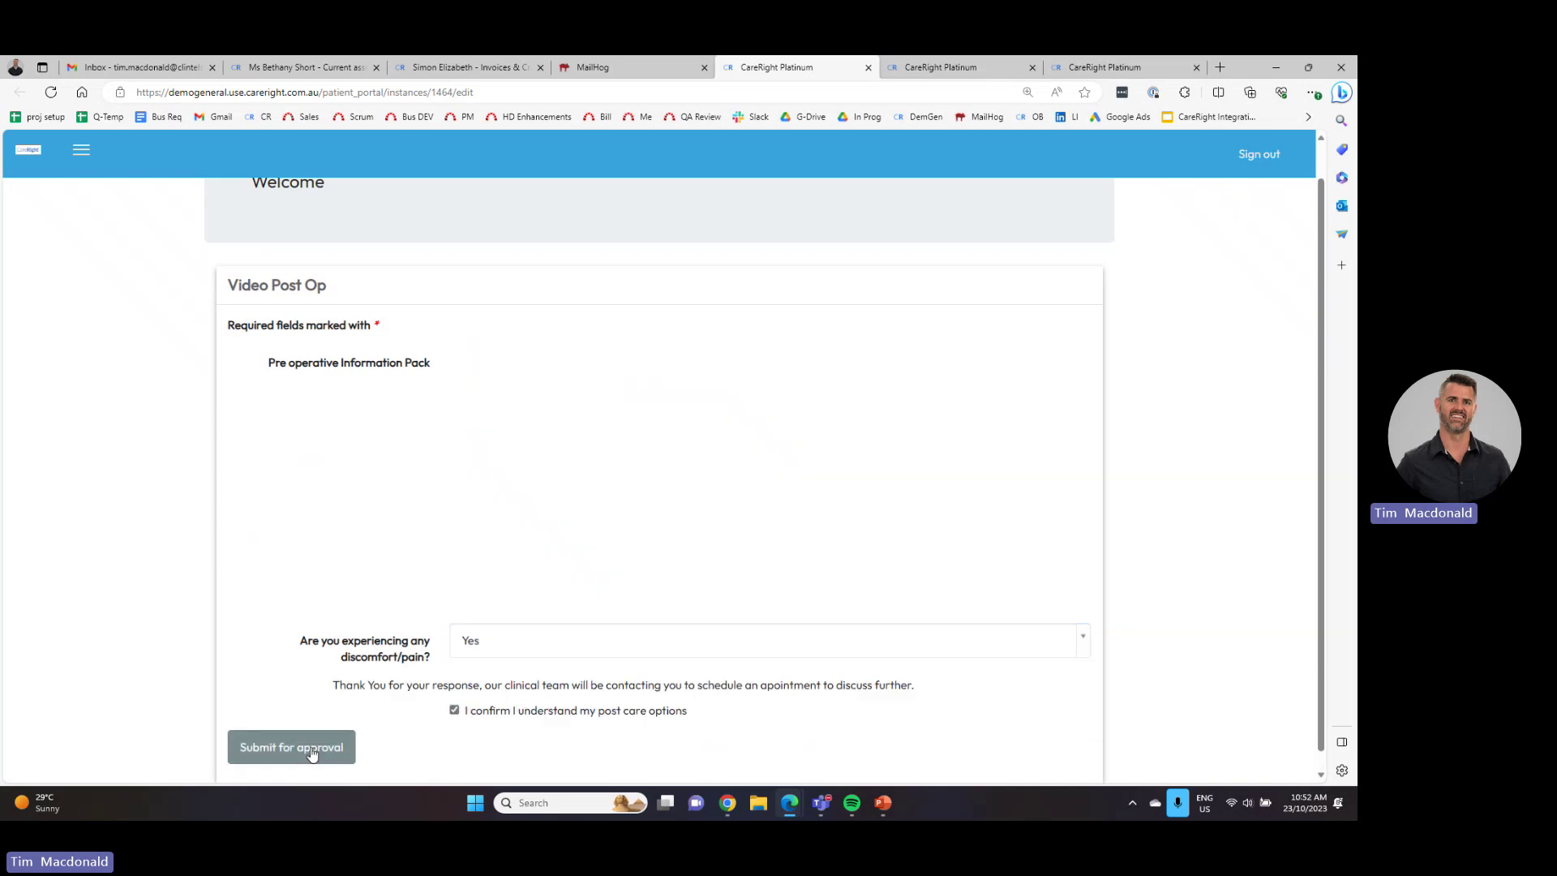
click(749, 165)
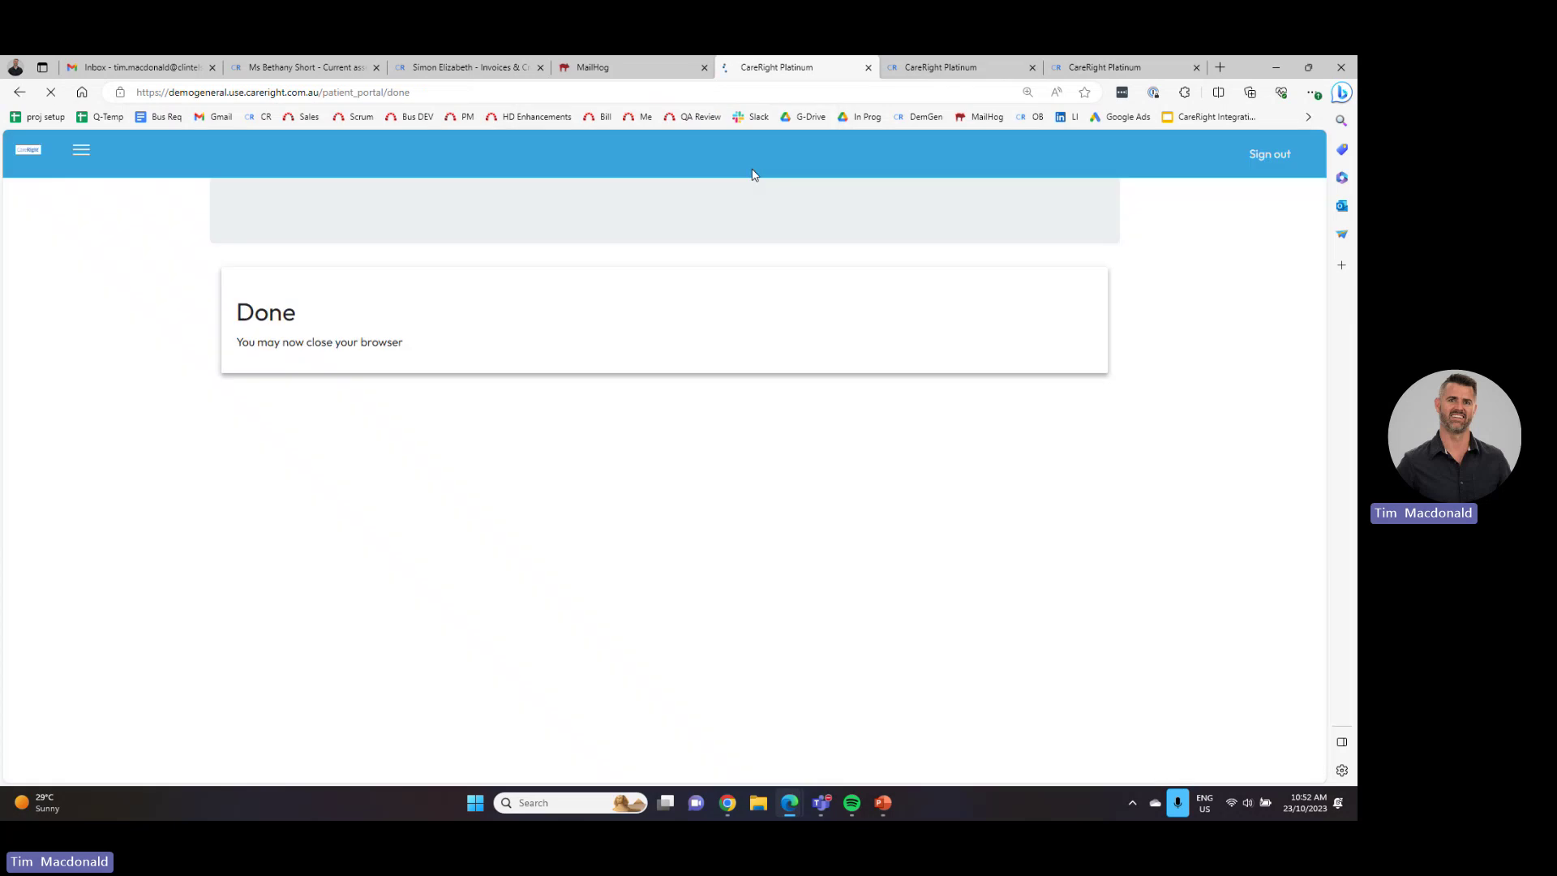
click(334, 65)
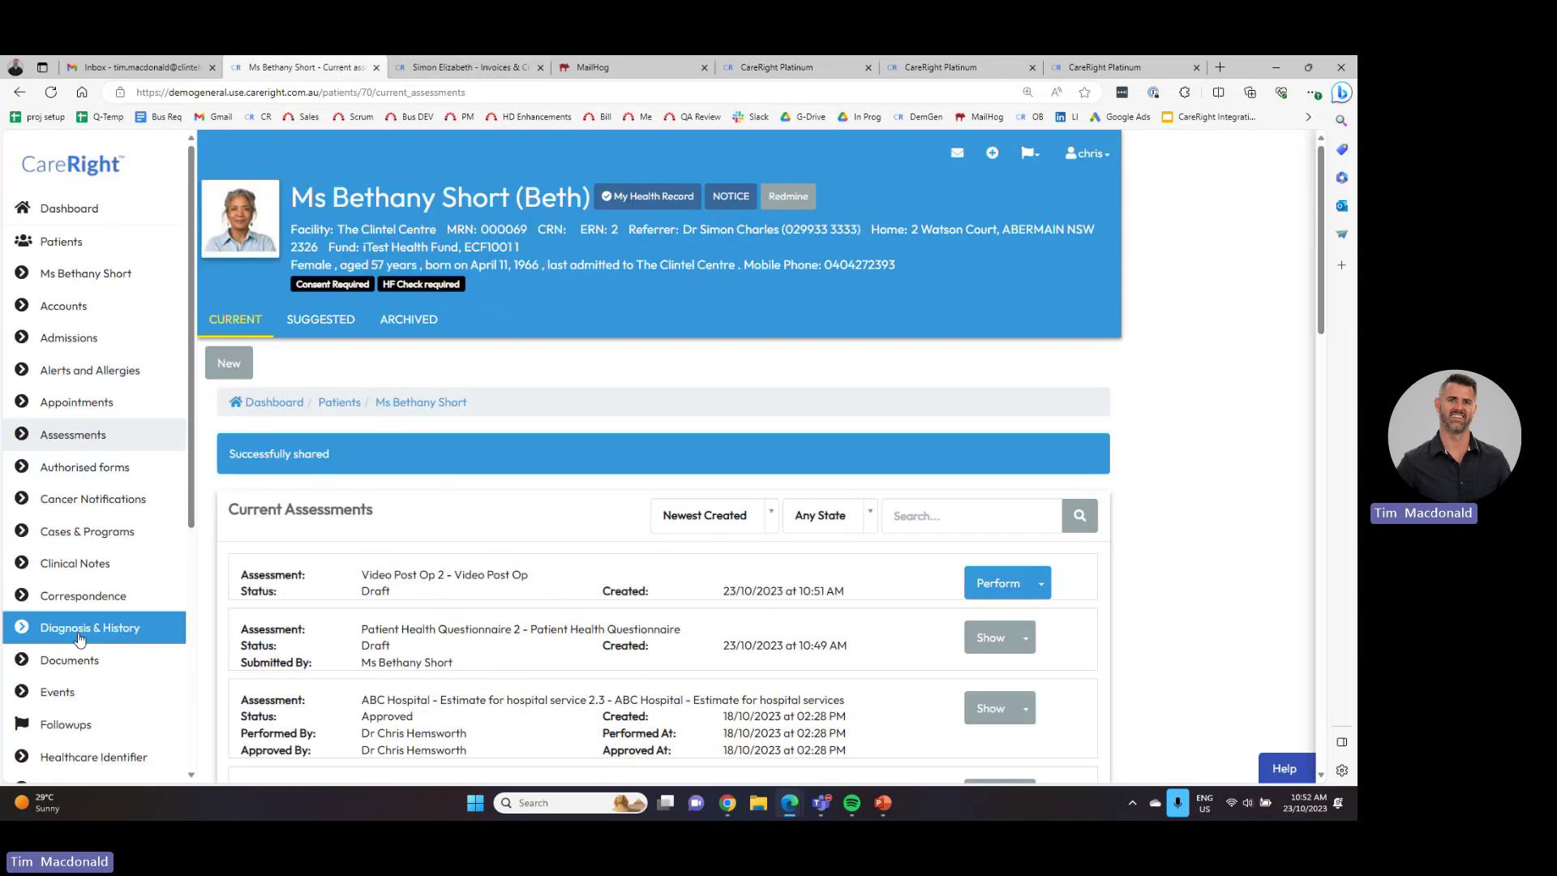
- Search 'ph' and create a current MH - PHQ-9 Scores assessment for the patient
scroll(81, 632, down, 5)
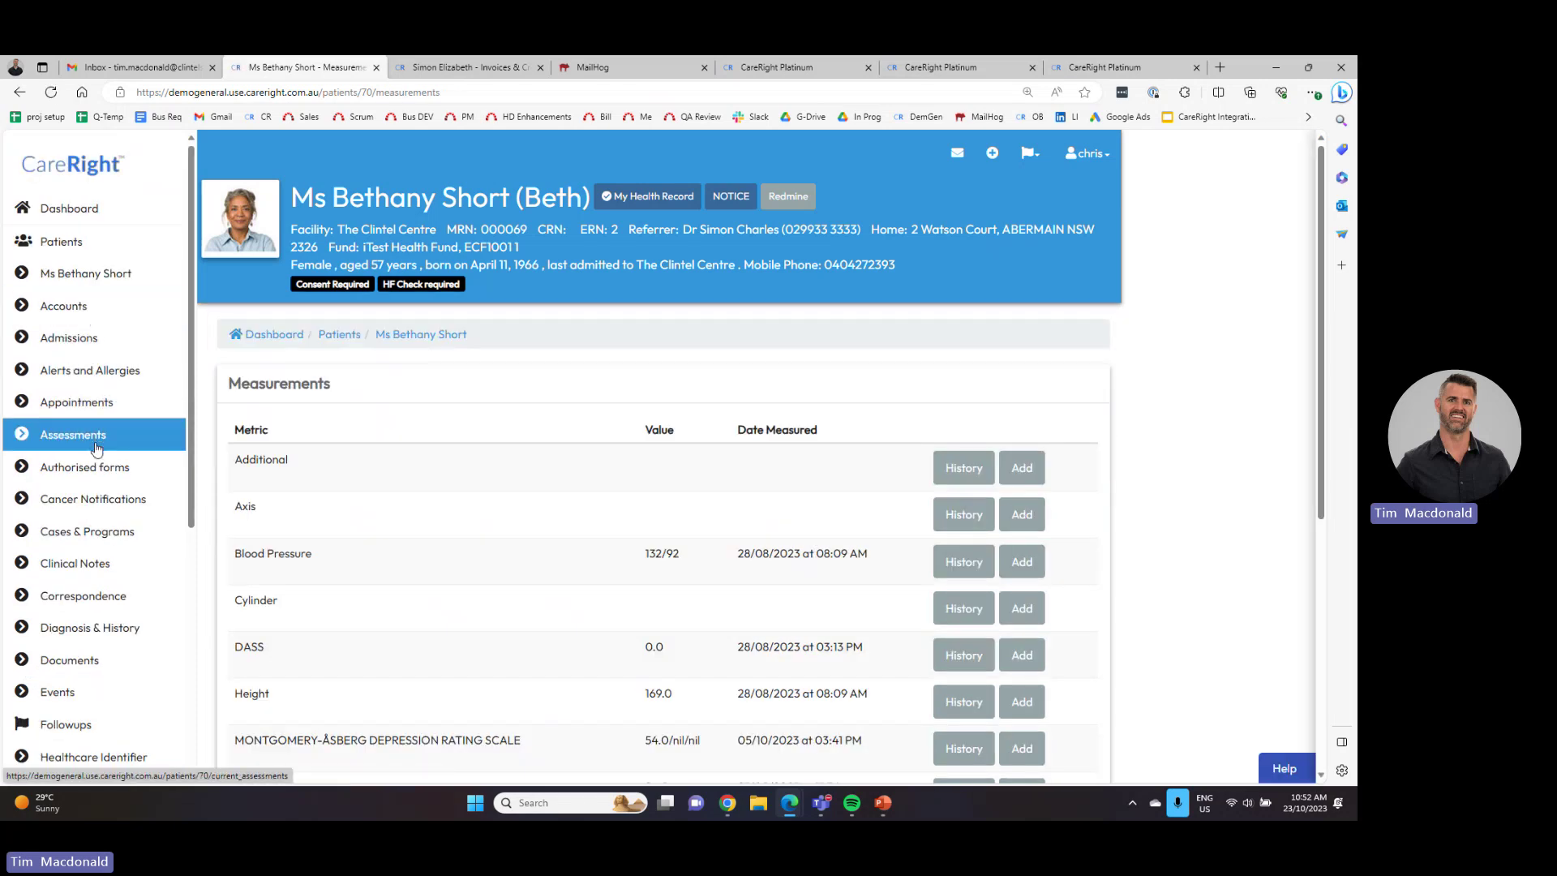
click(96, 446)
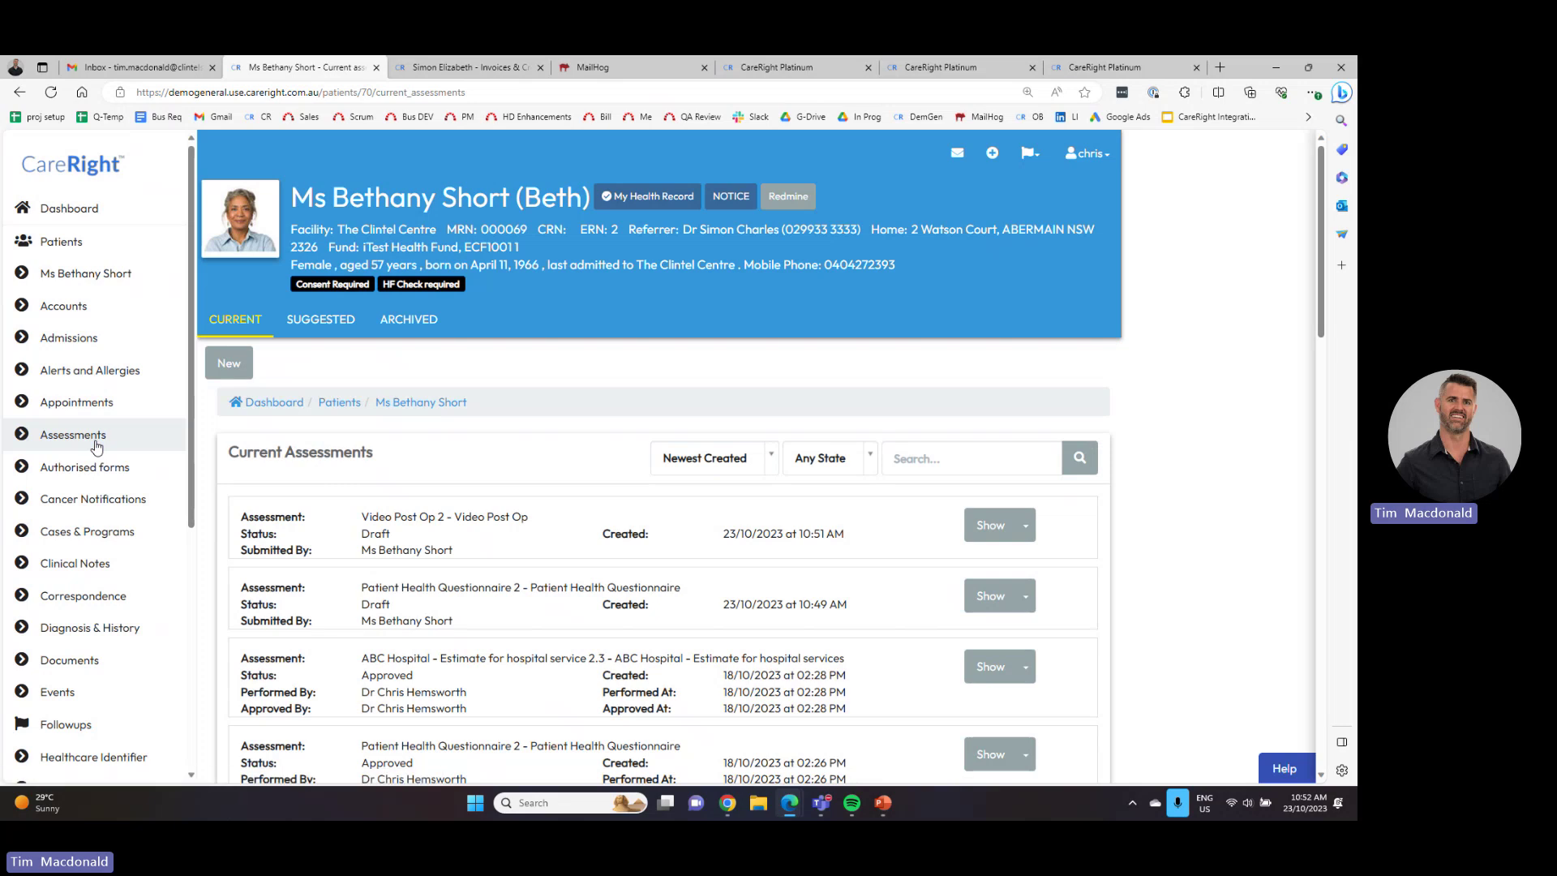
click(229, 363)
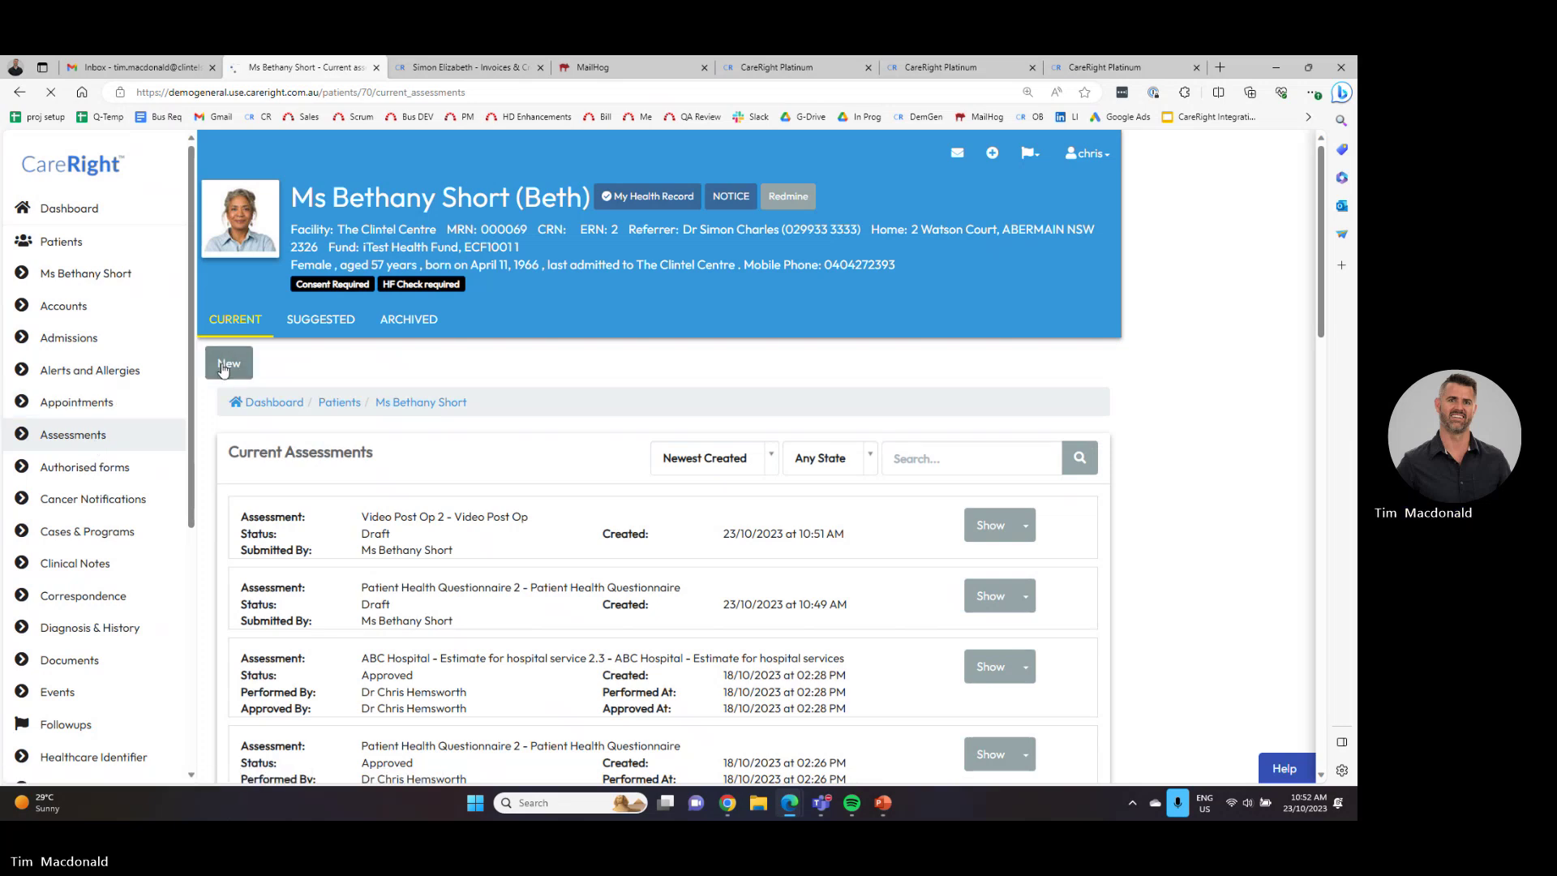
click(313, 453)
text(phq)
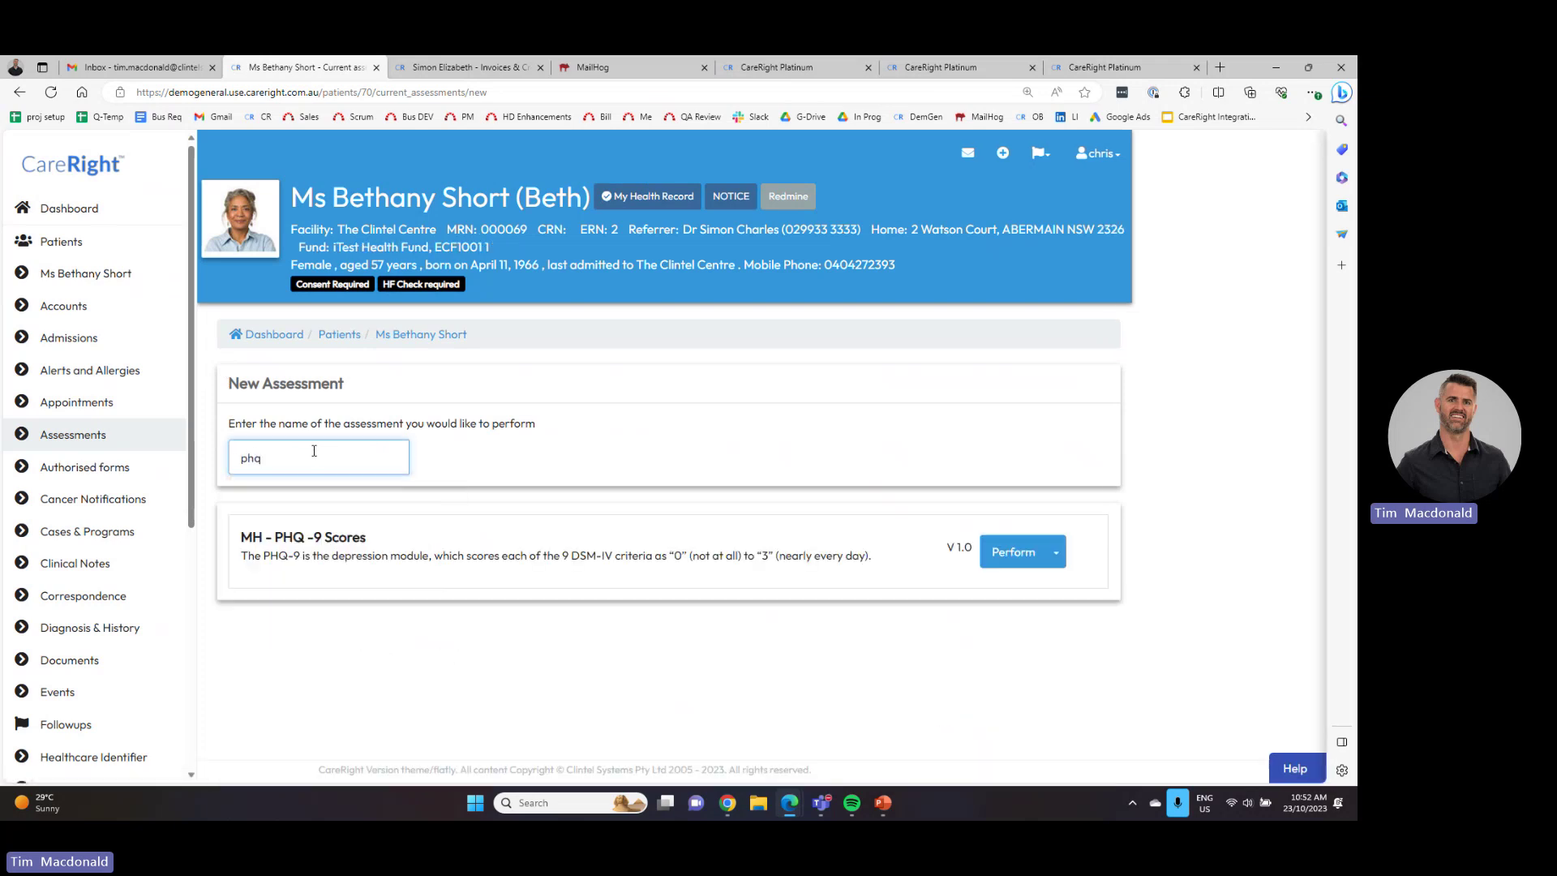
click(1056, 551)
click(1072, 584)
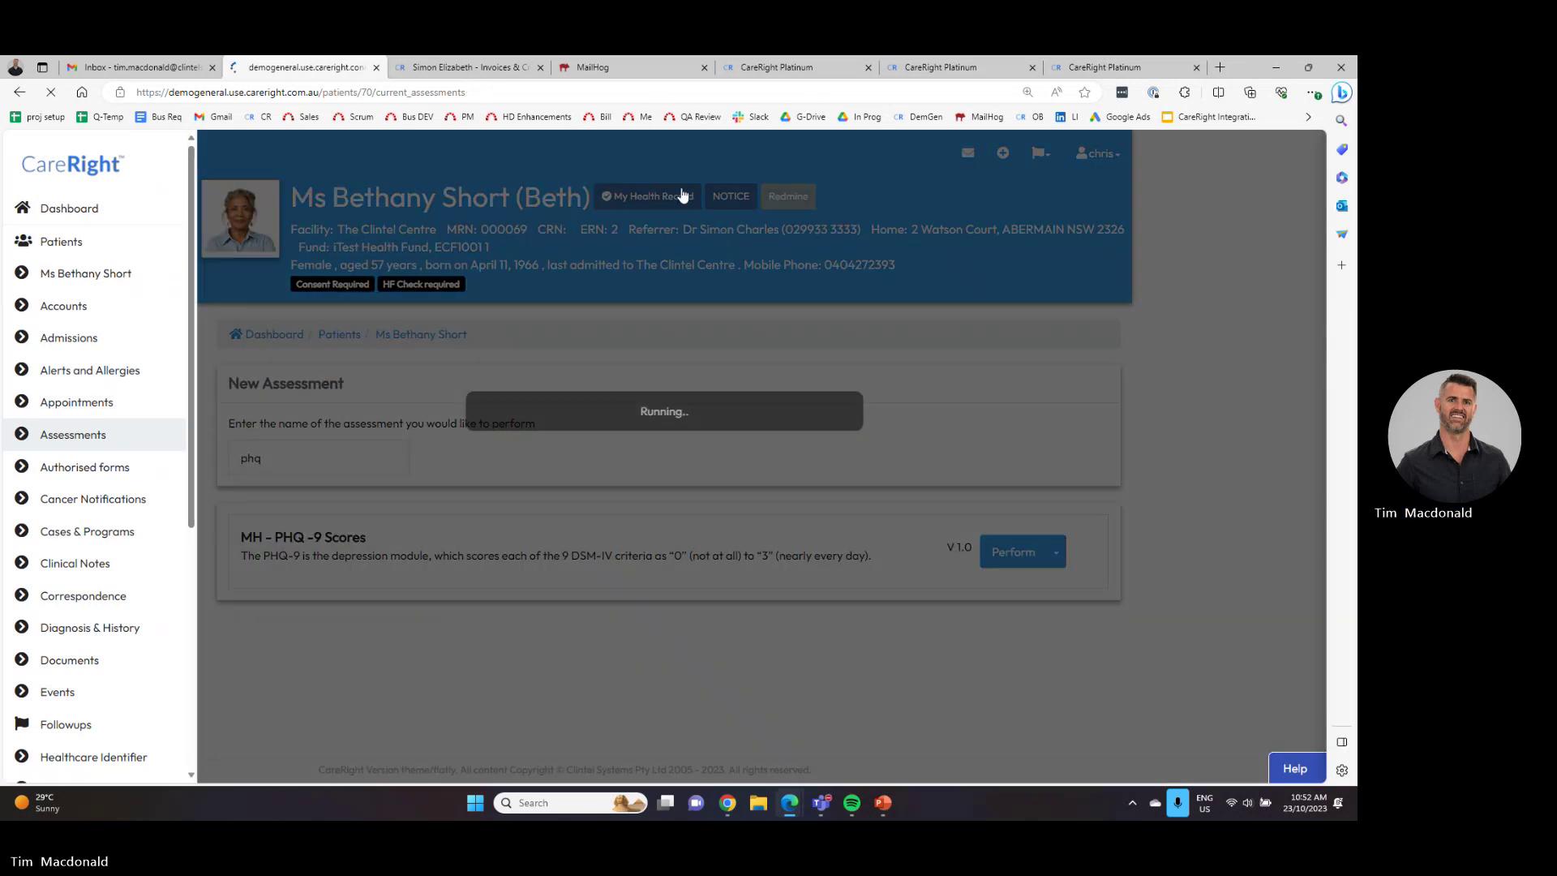
click(593, 68)
- Check the MailHog message list, then open and close the new PHQ-9 draft's options
click(85, 233)
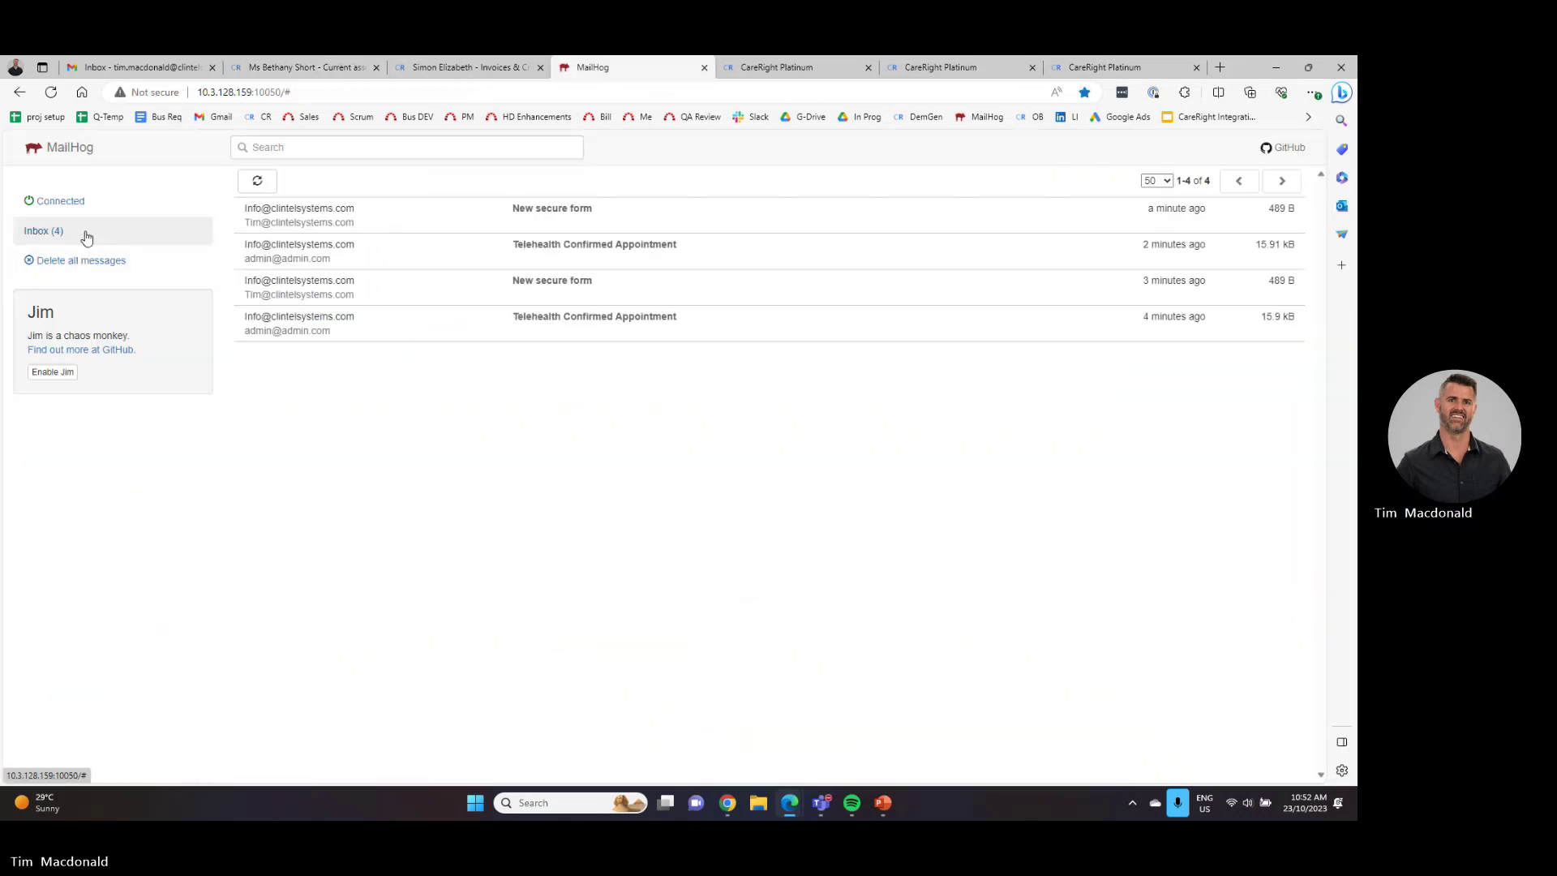
click(293, 69)
click(1040, 525)
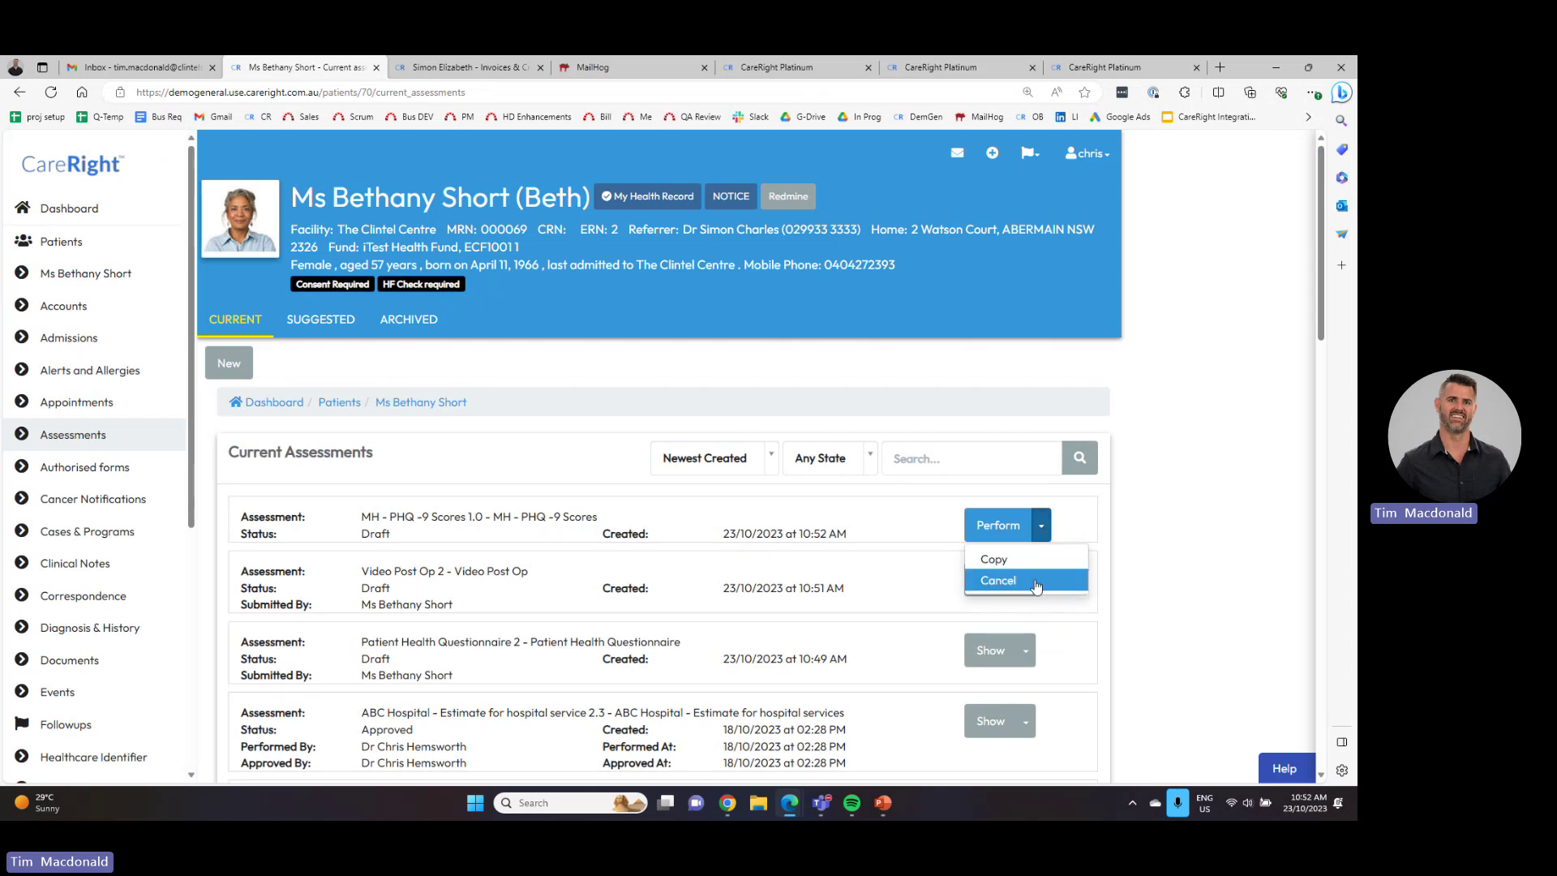
click(1040, 525)
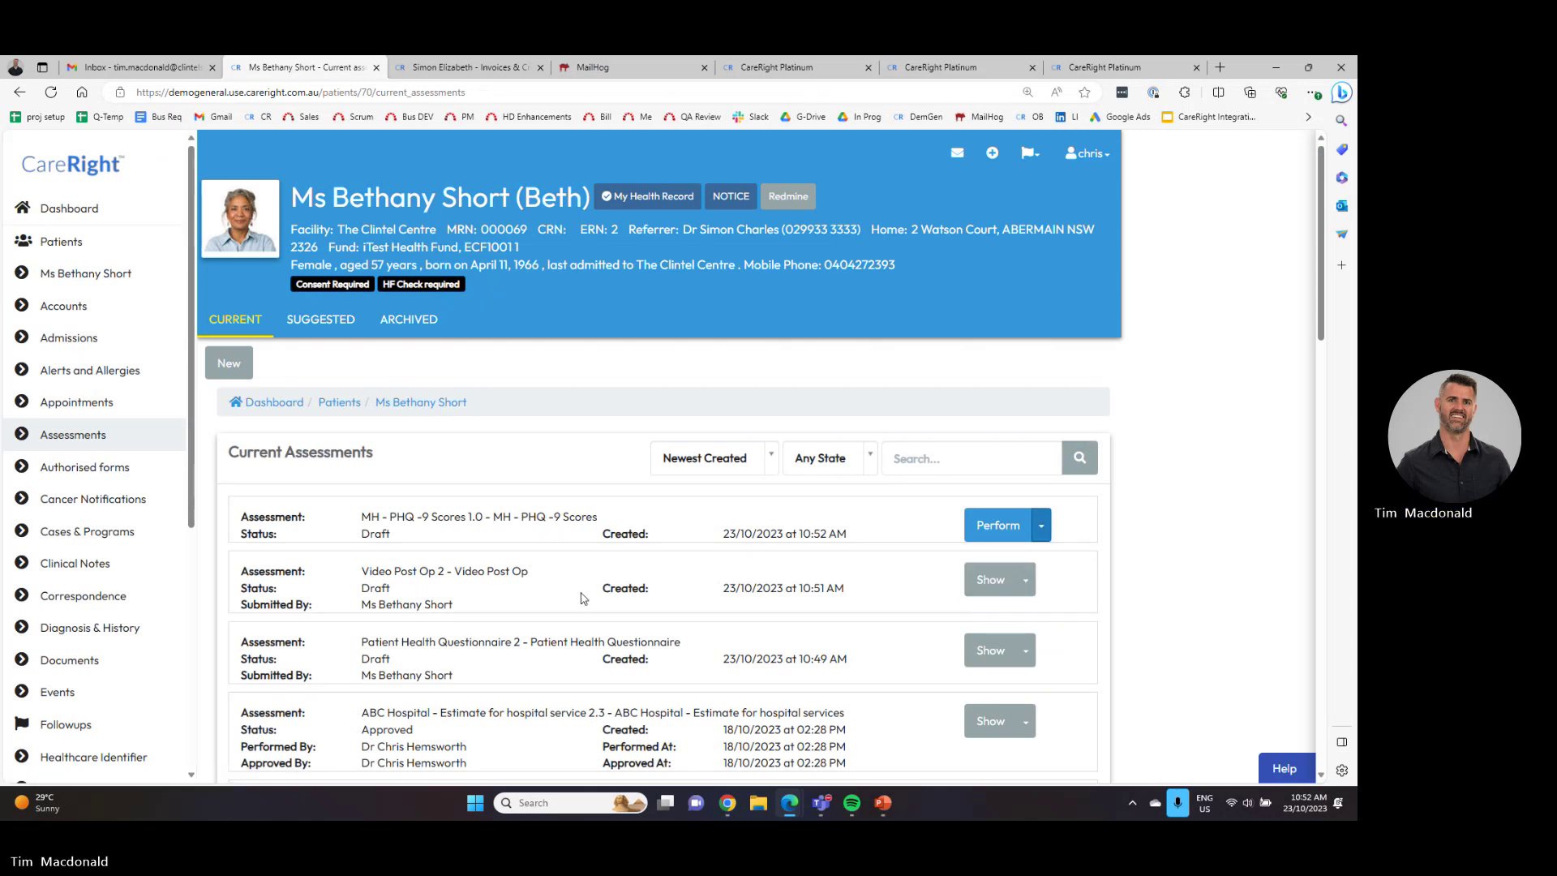
click(1041, 527)
click(1041, 527)
- Follow the New secure form email's link to a 403 Forbidden page, then return to assessments
key(ctrl+Tab)
key(ctrl+Tab)
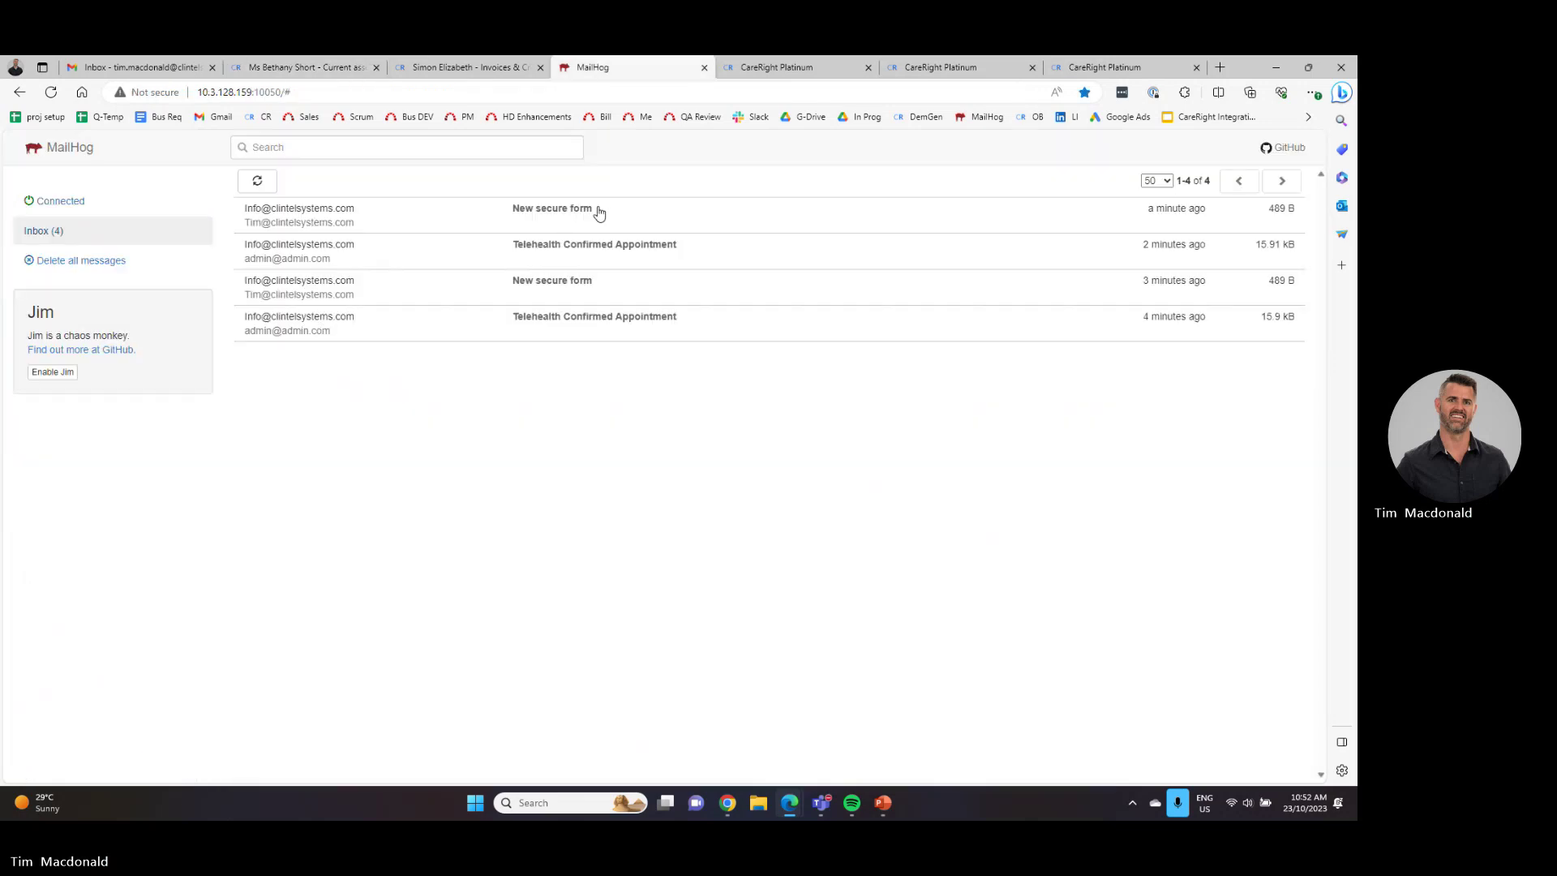
click(563, 209)
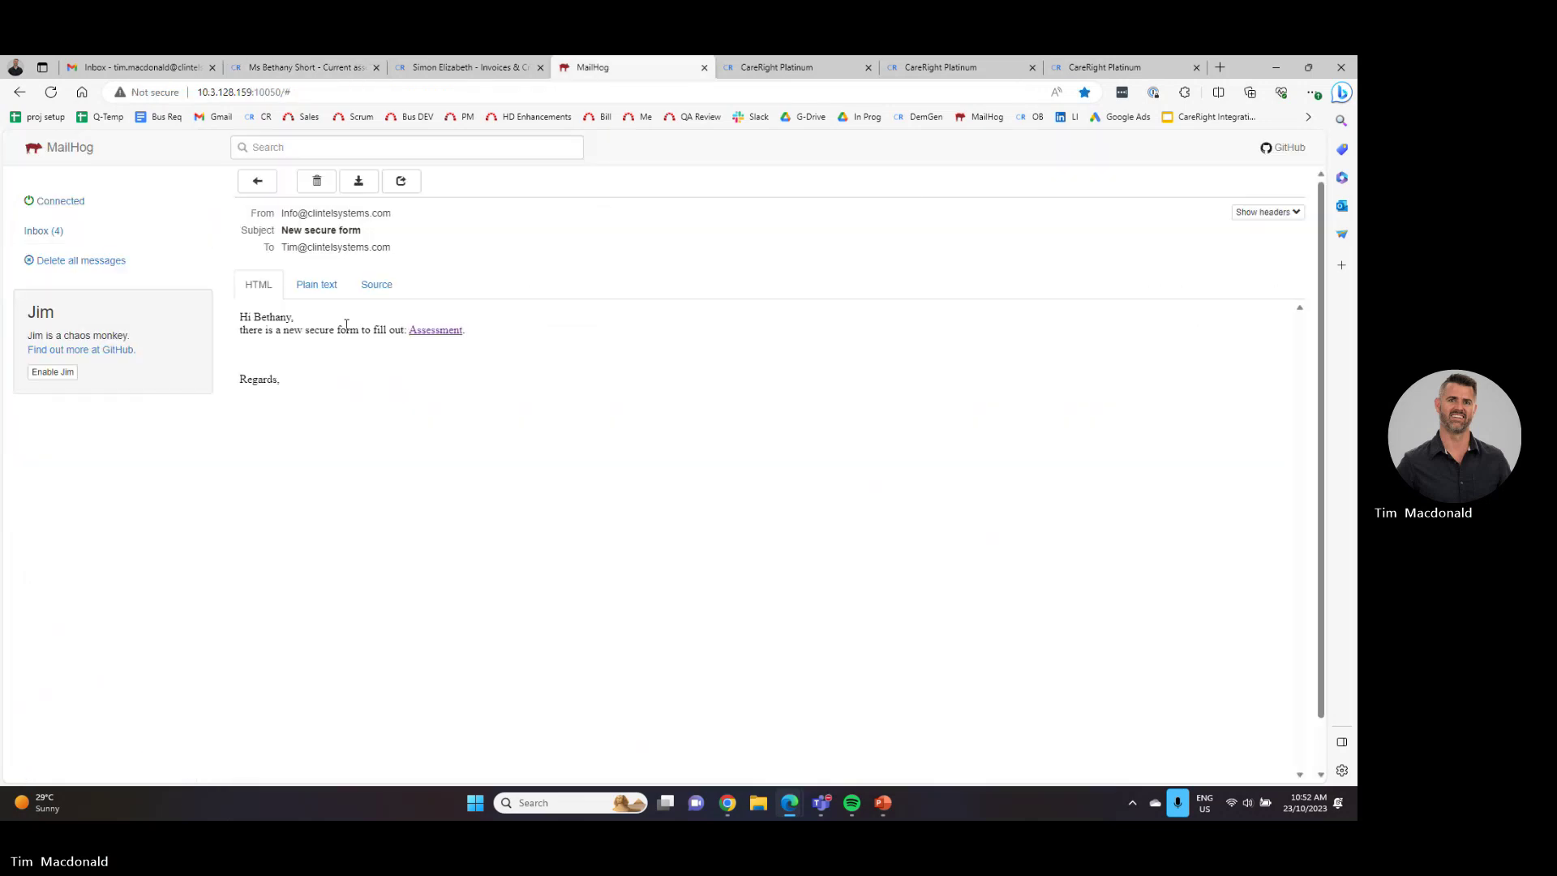
click(434, 330)
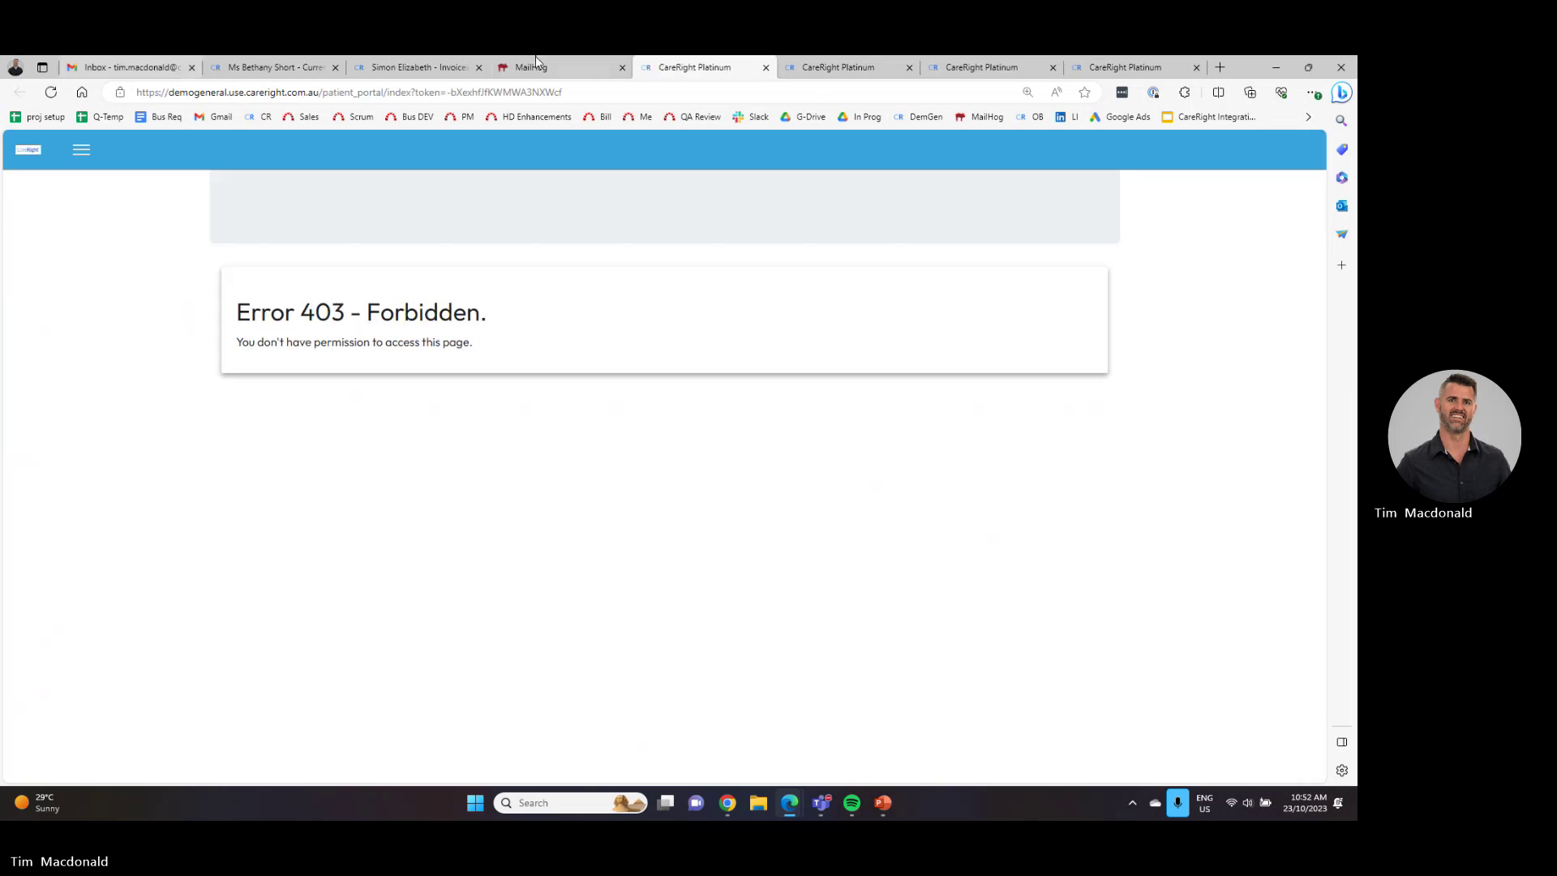
click(430, 67)
click(275, 67)
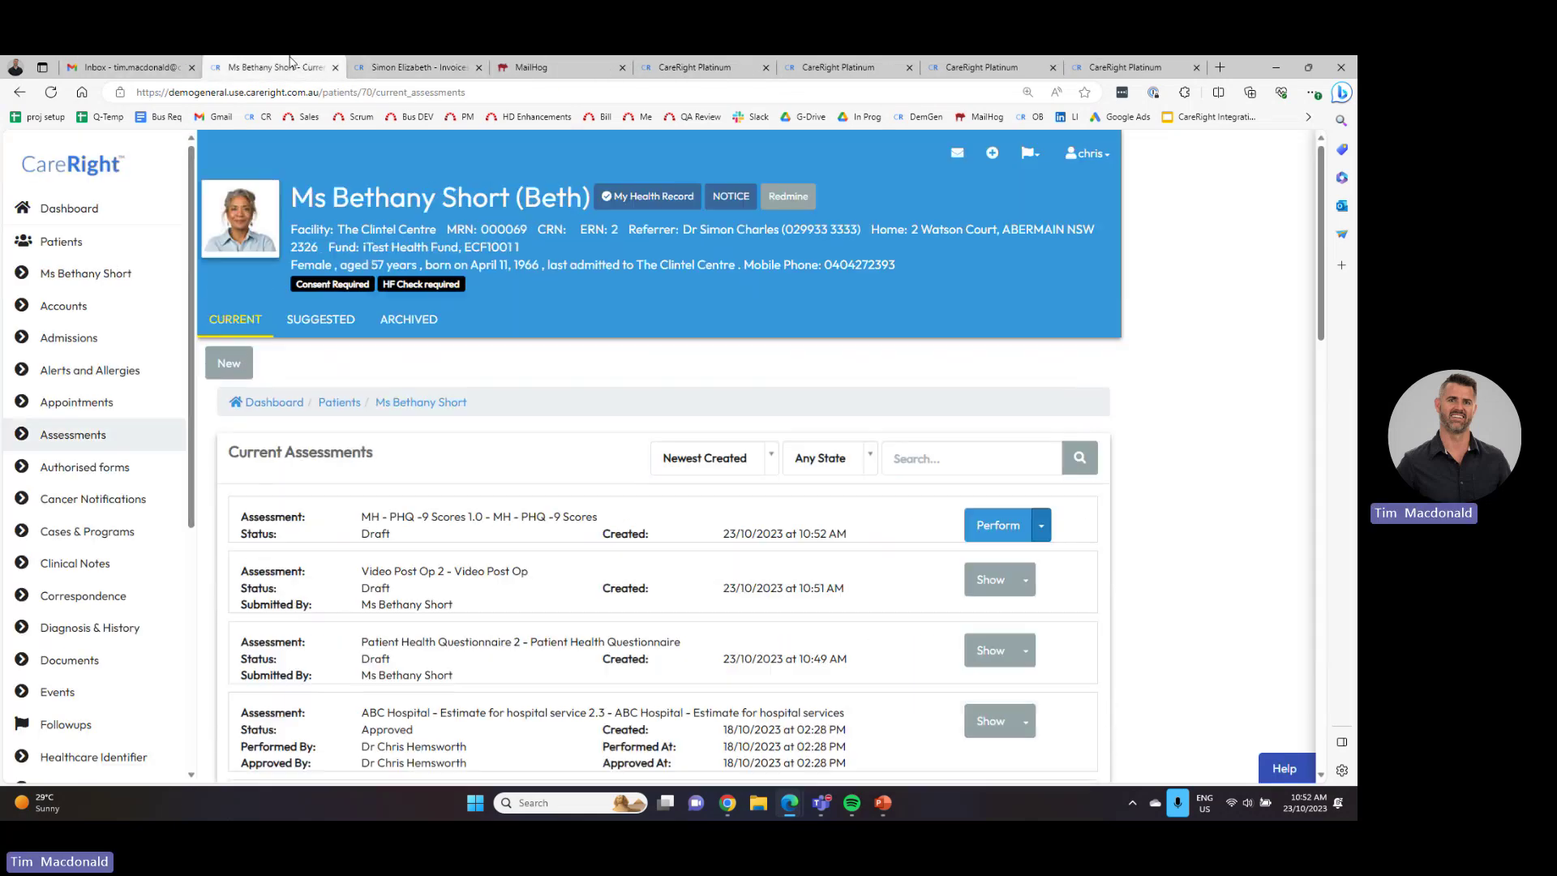
- Search 'phq' and create another current MH - PHQ-9 Scores assessment
click(91, 440)
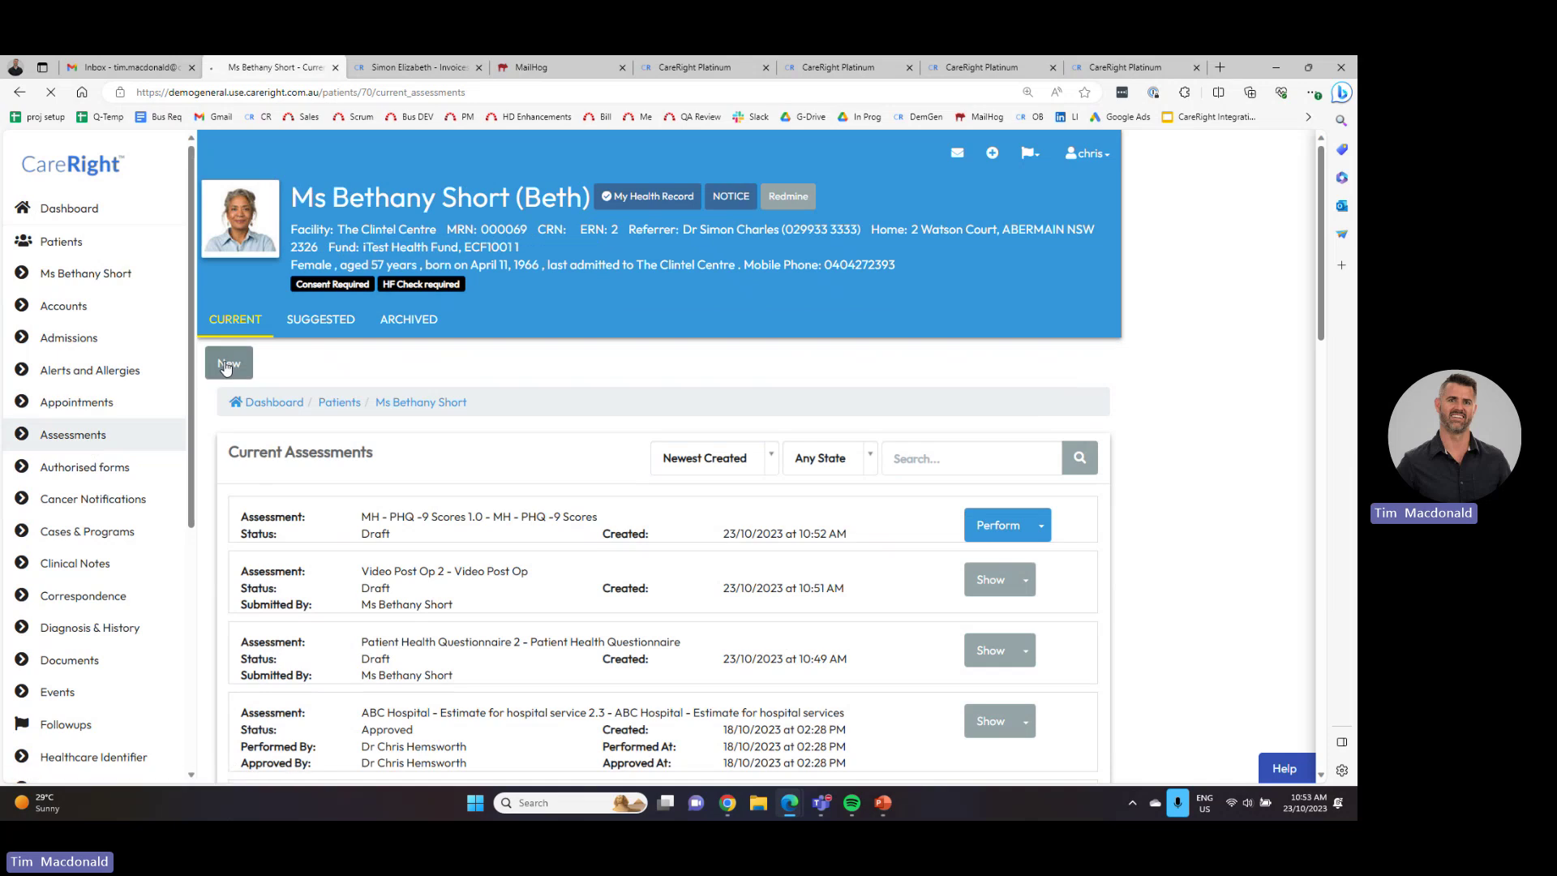
click(284, 459)
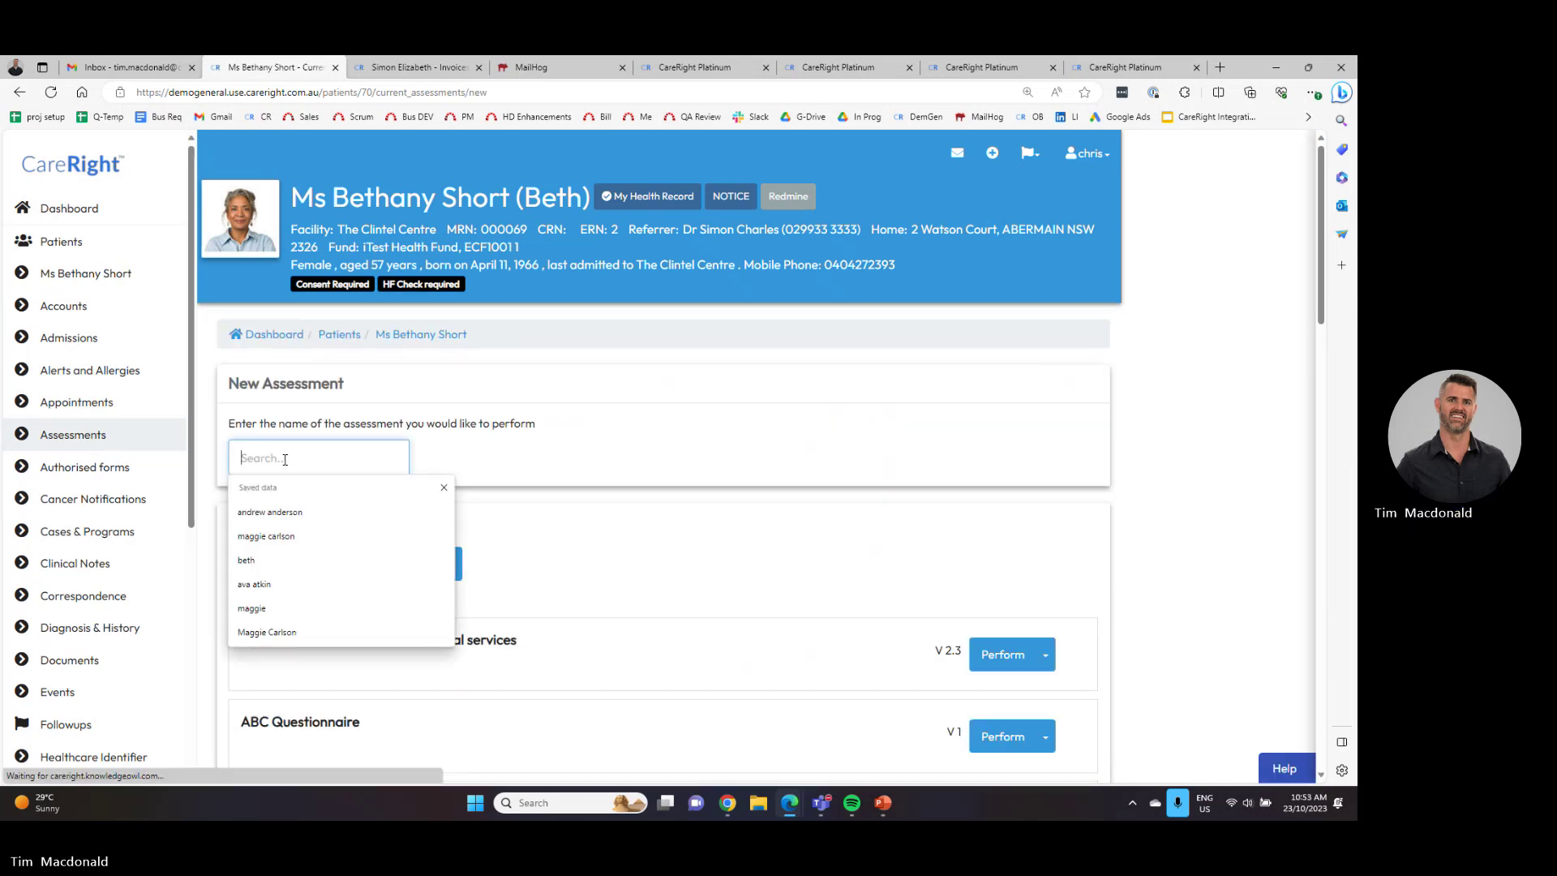
text(phq)
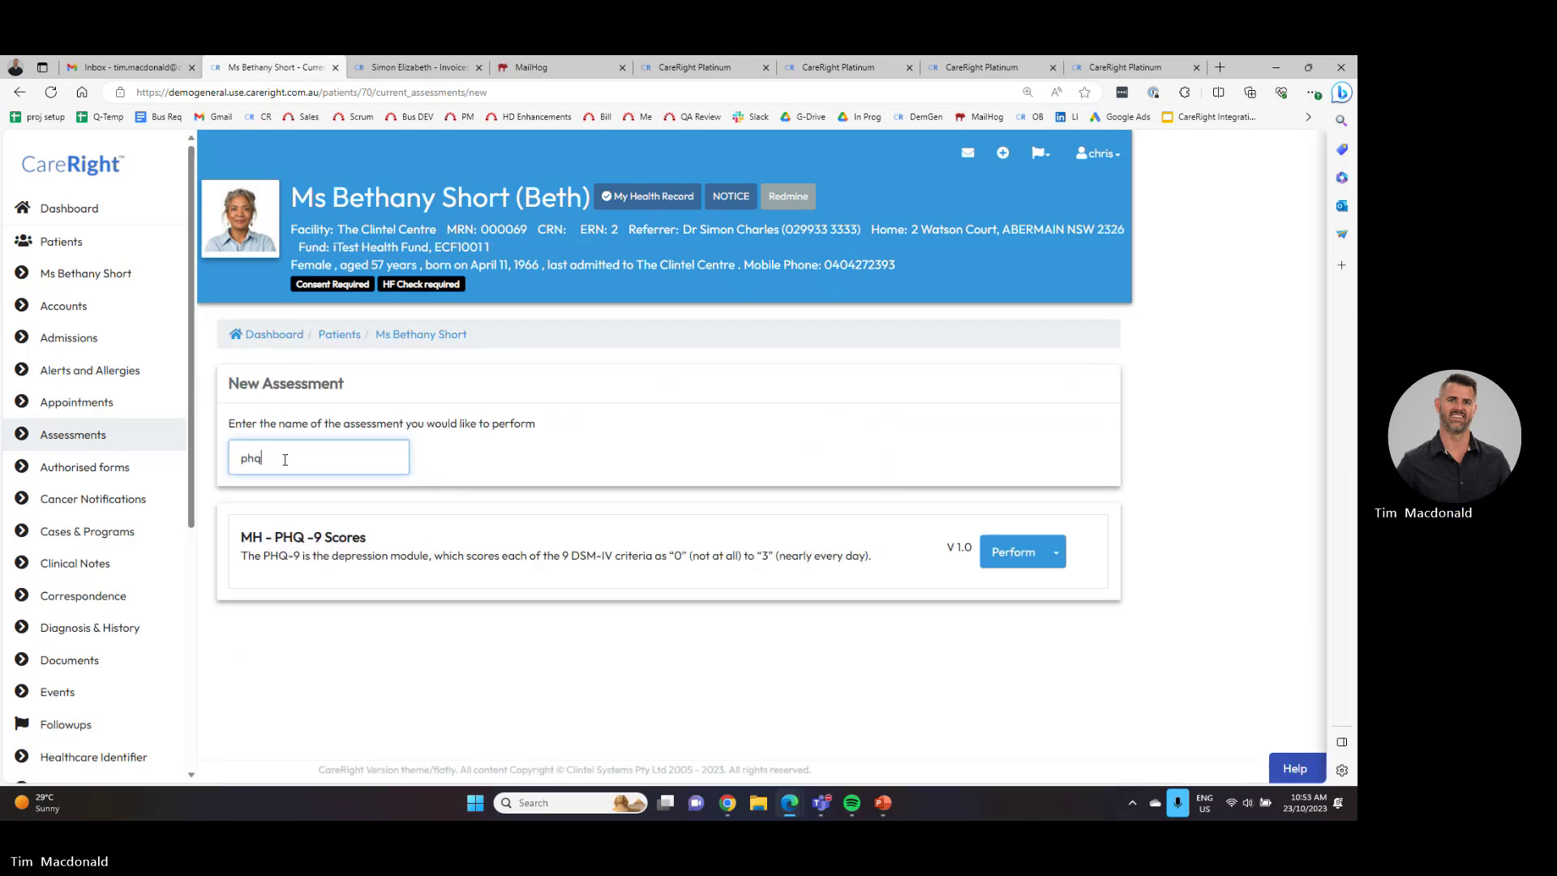
click(1055, 553)
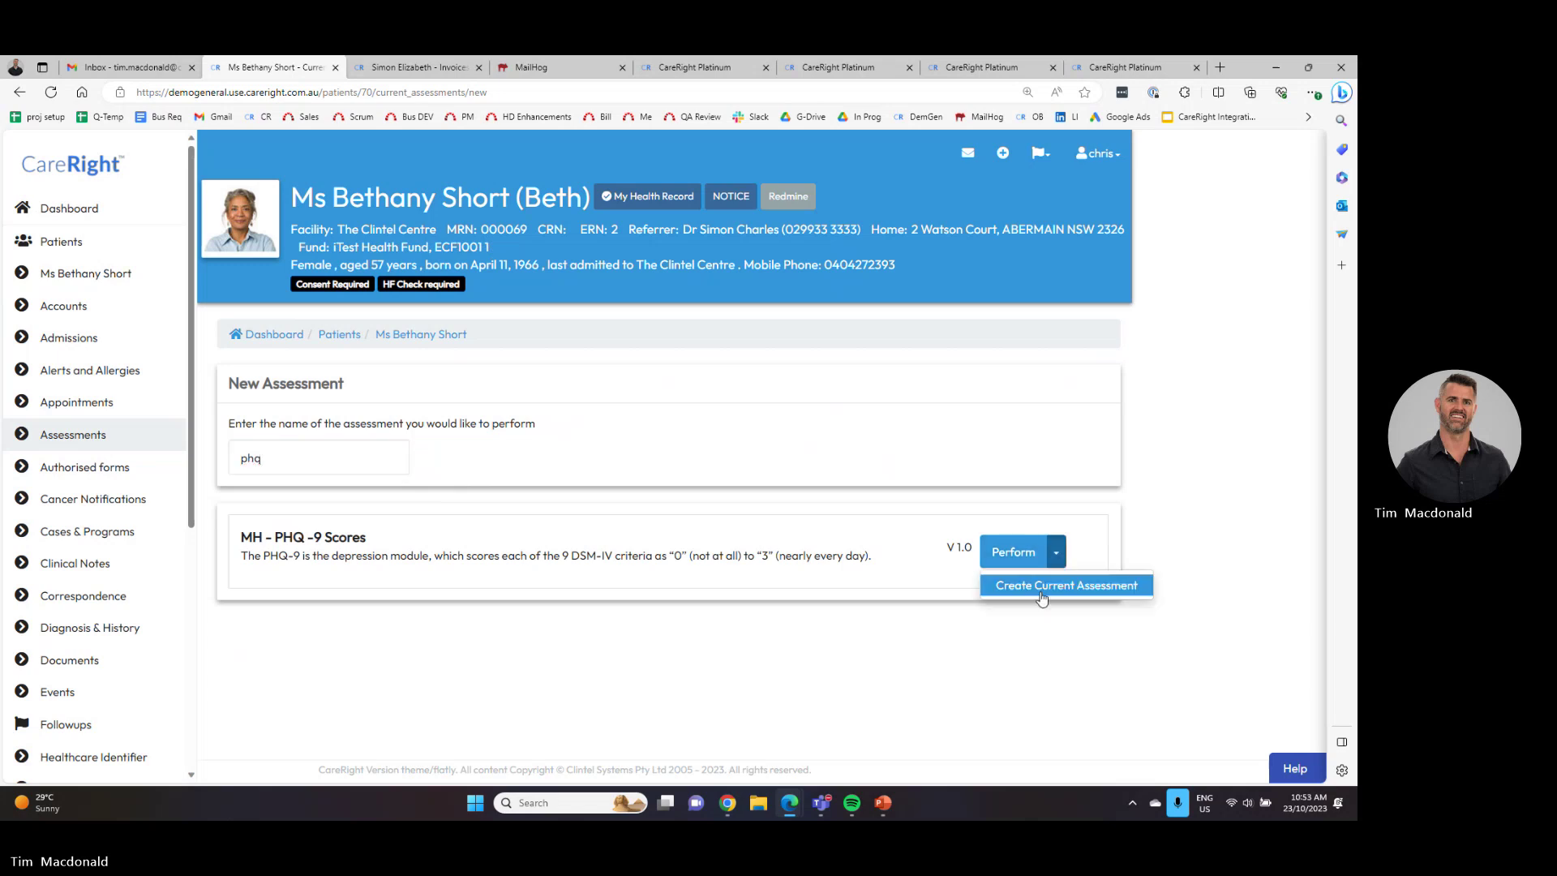
click(1044, 583)
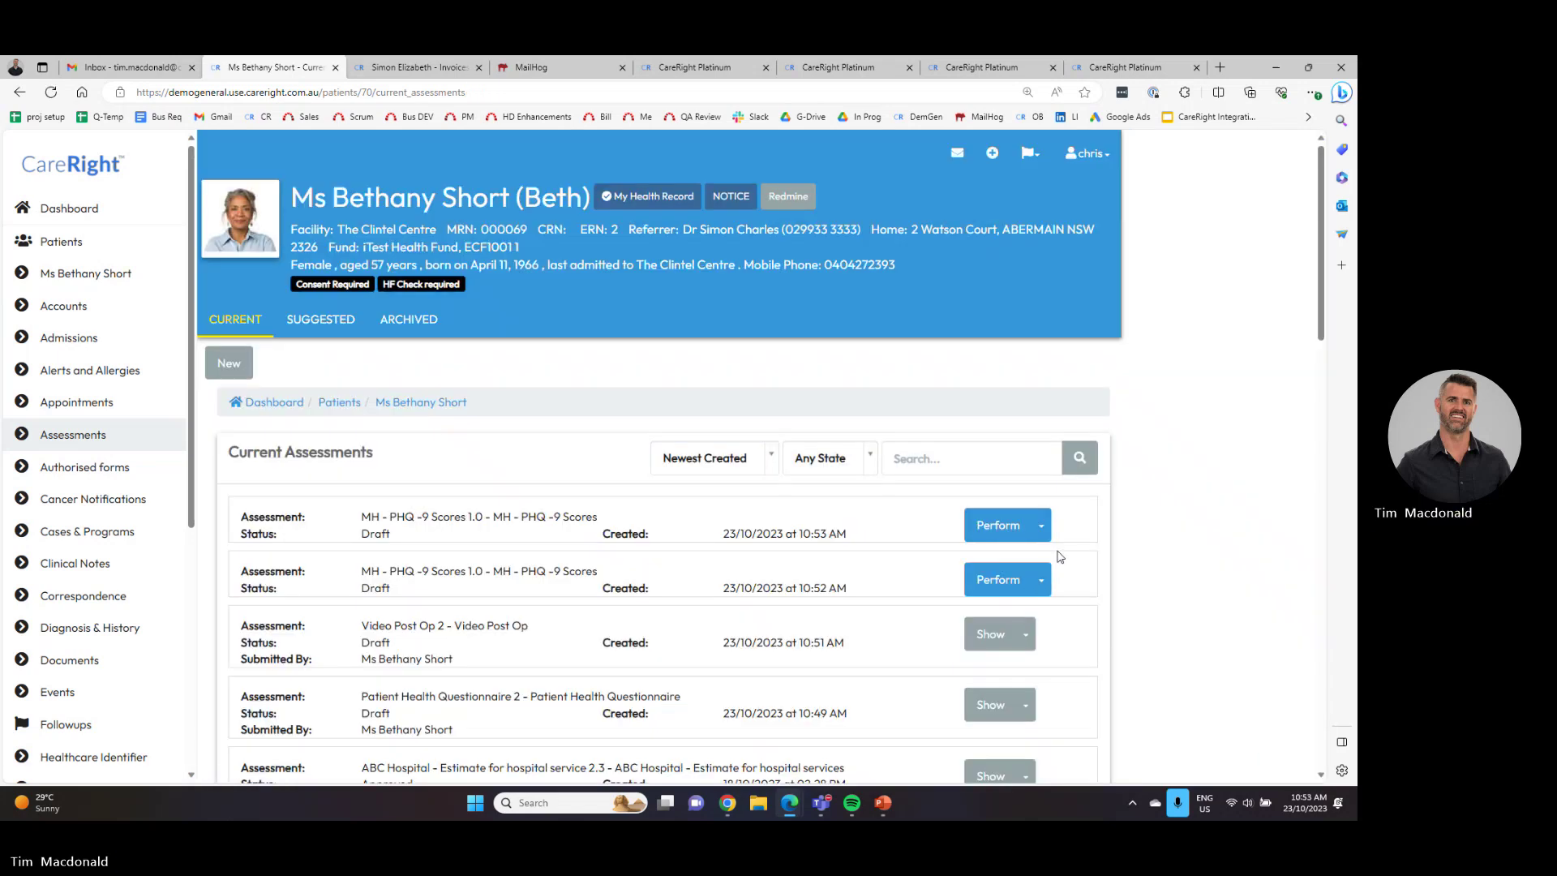
click(1043, 529)
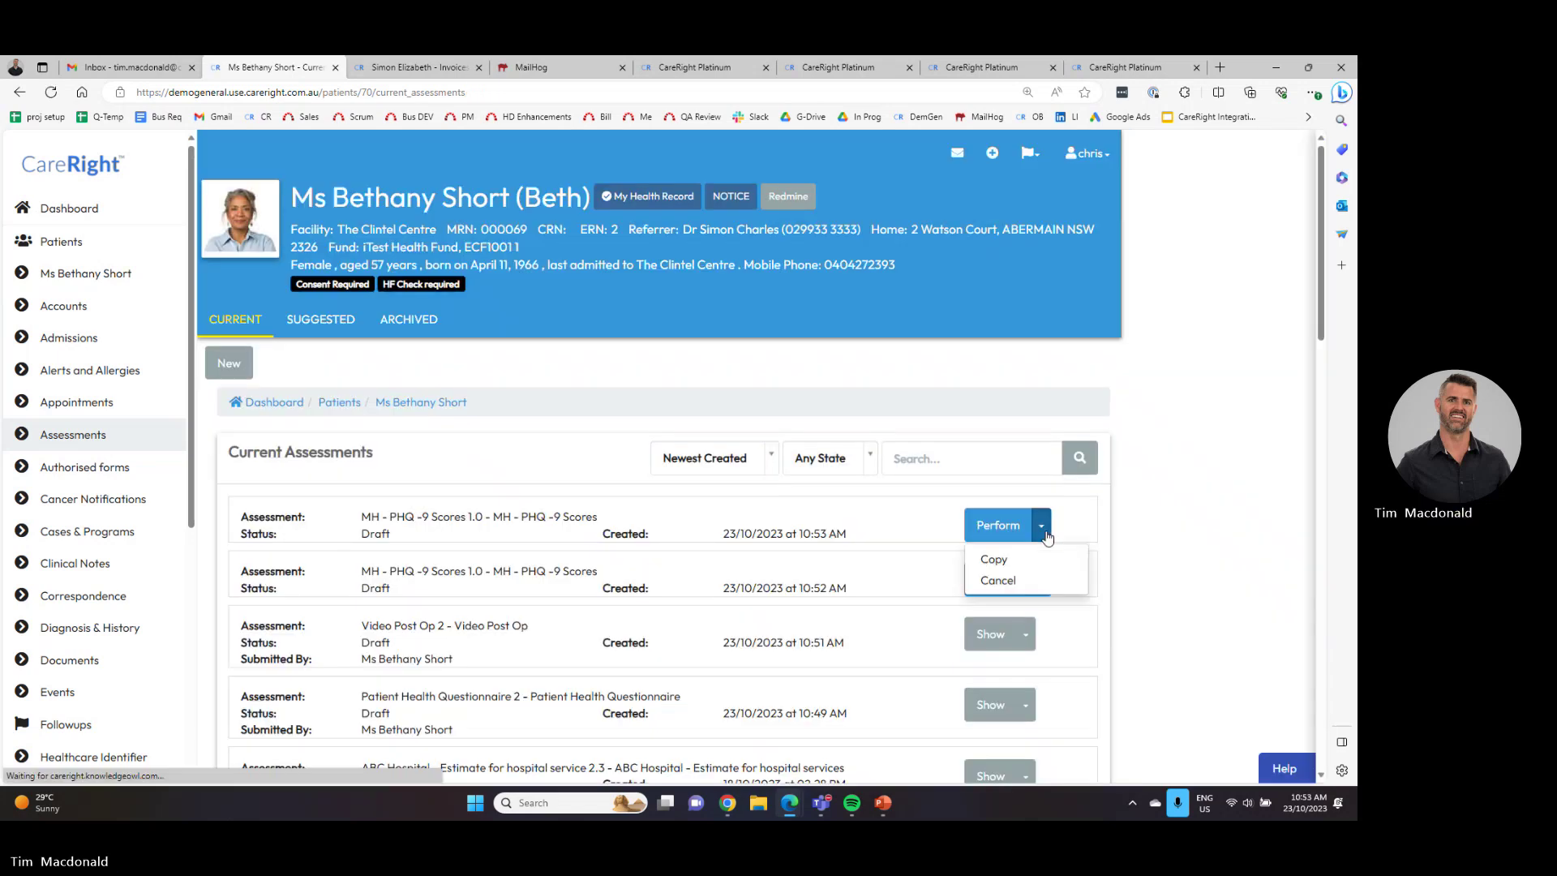
- Search 'dass', create a current MH - DASS 21 assessment, and share it by email
click(209, 369)
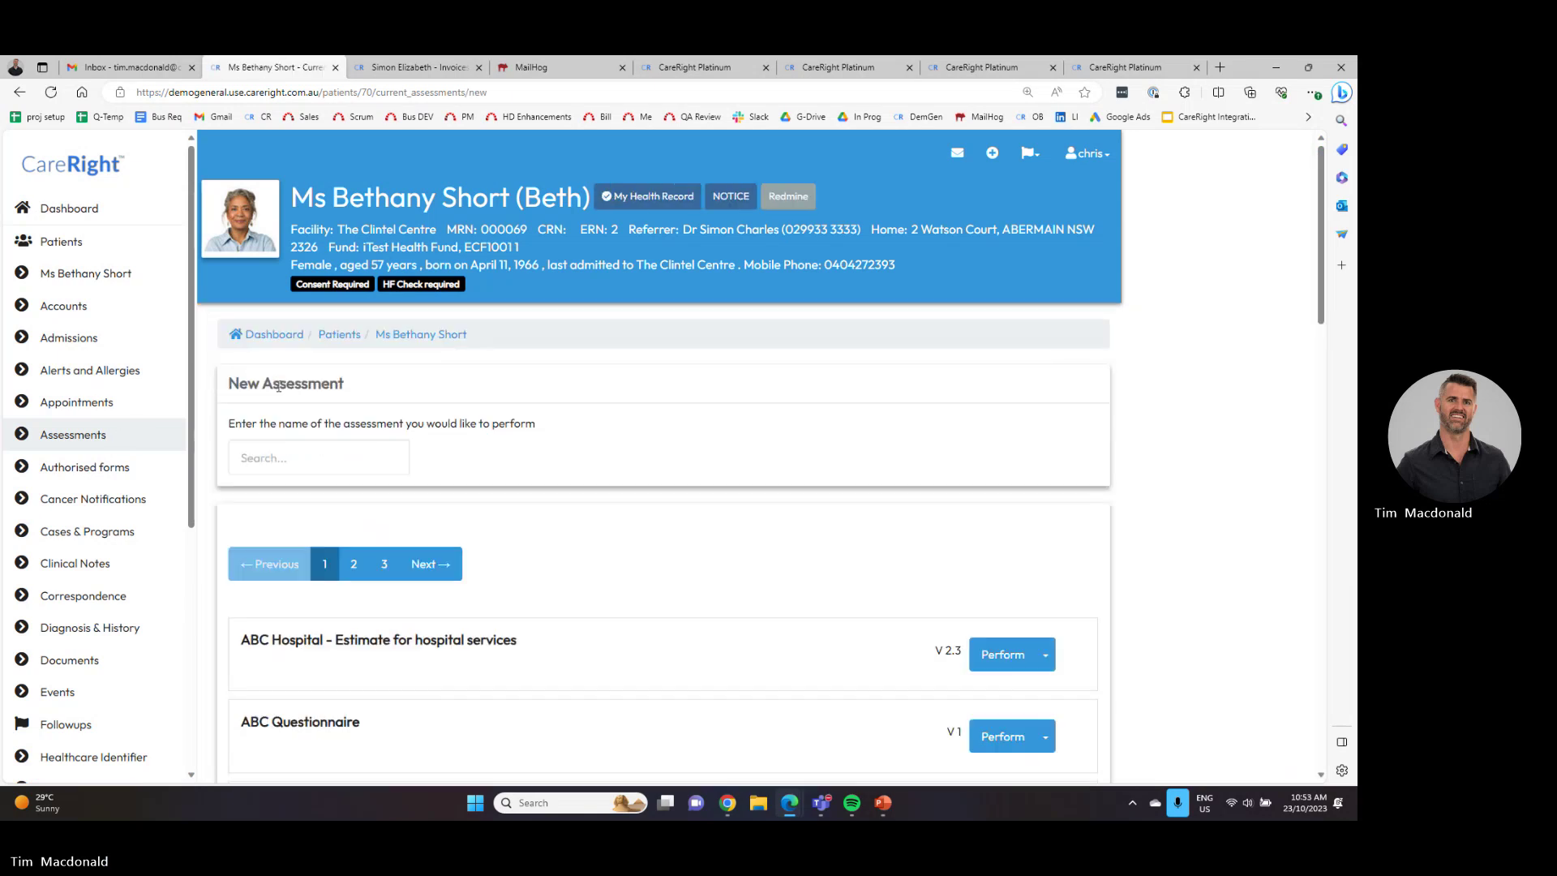
click(268, 459)
text(dass)
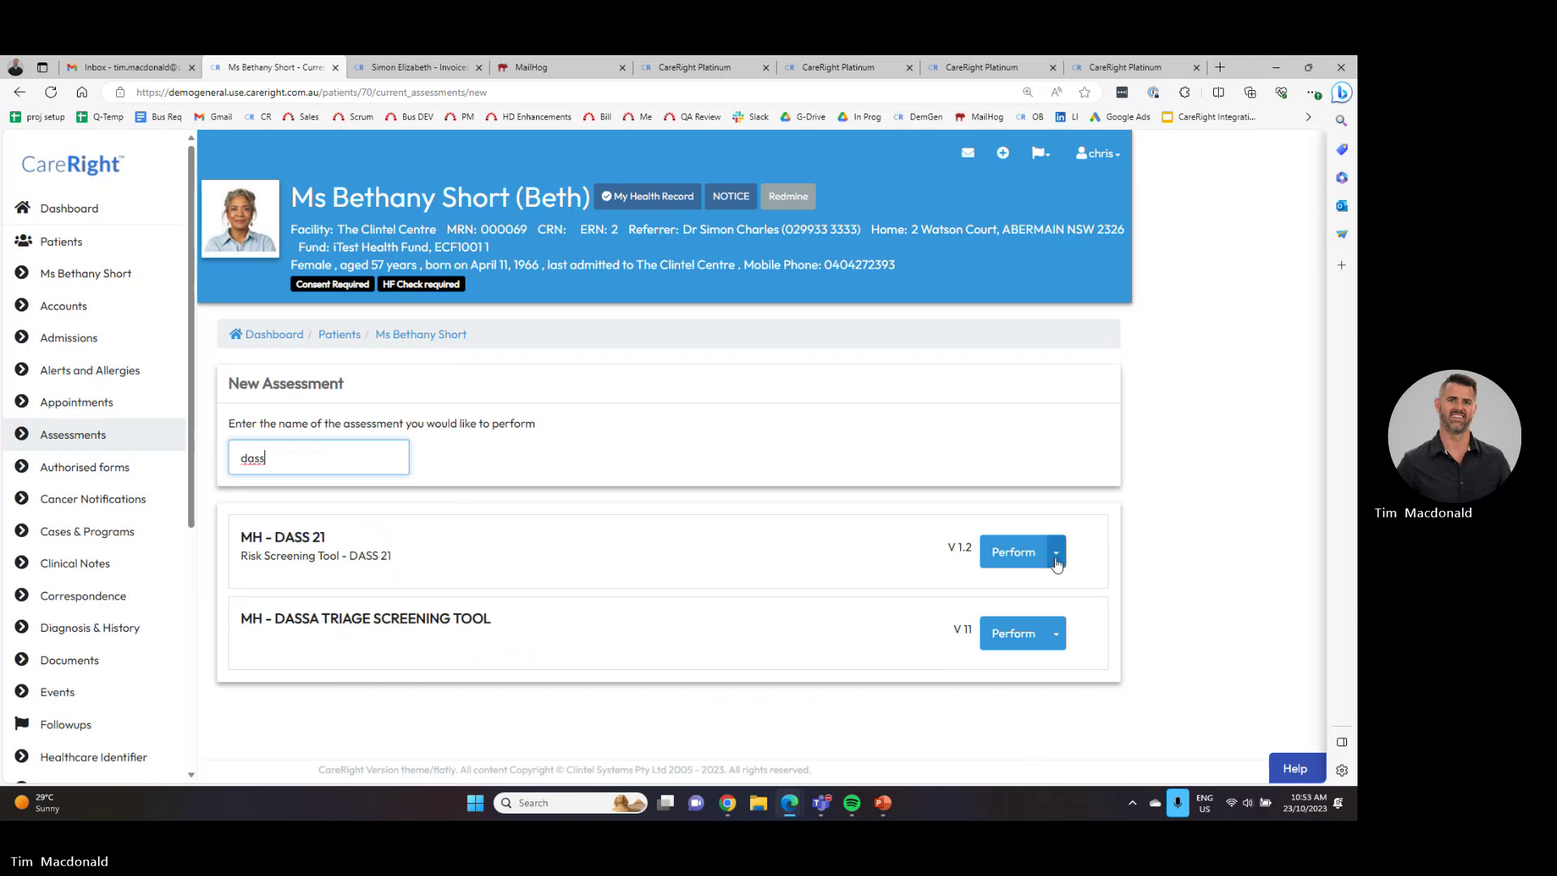
click(1056, 551)
click(1054, 582)
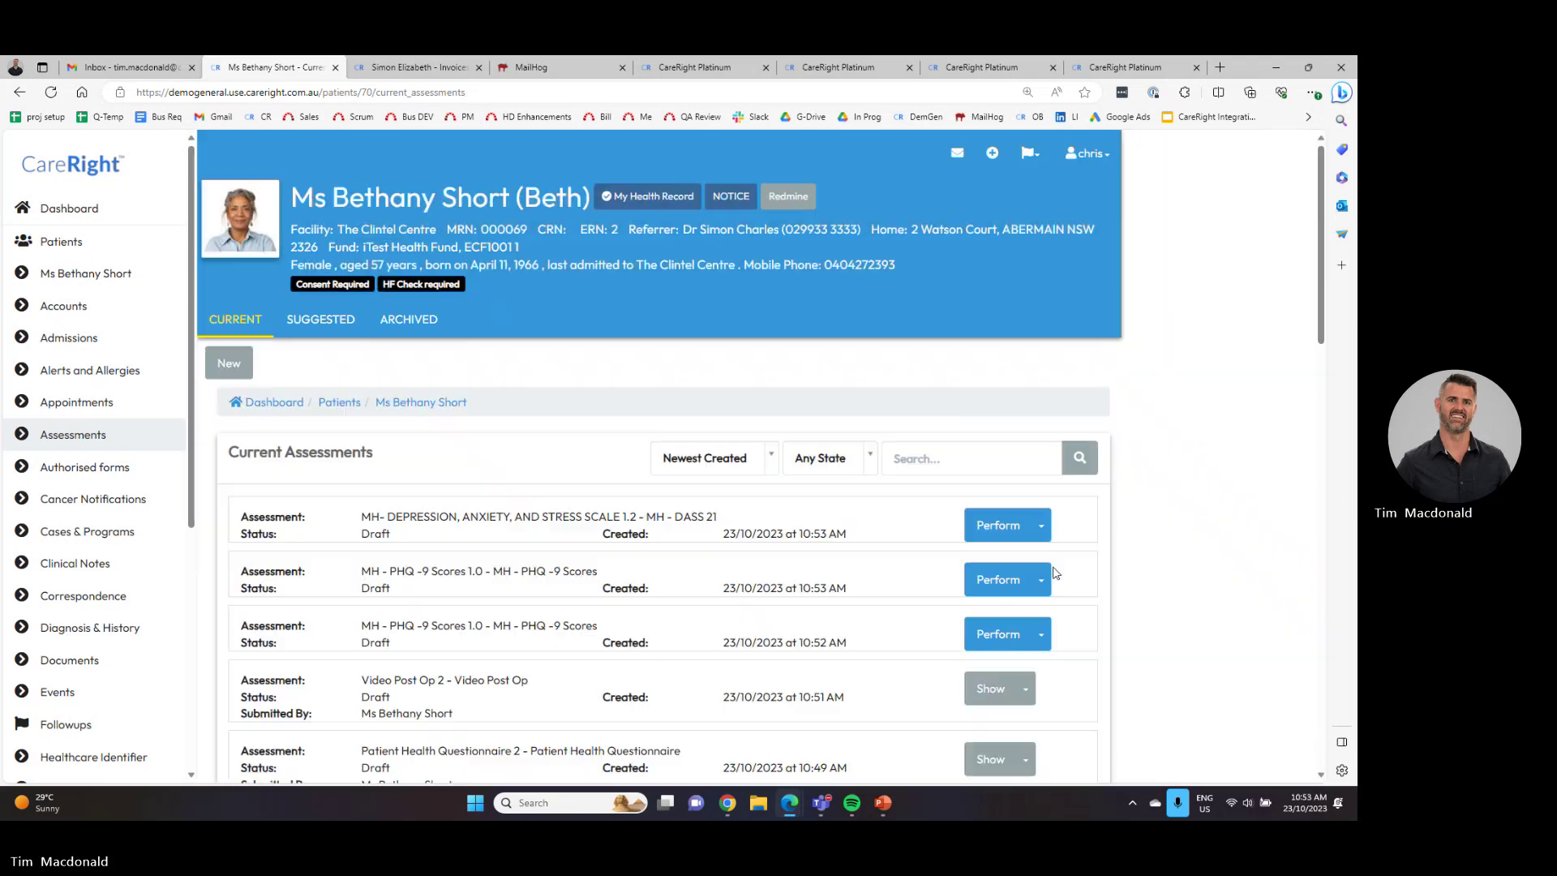
click(1041, 531)
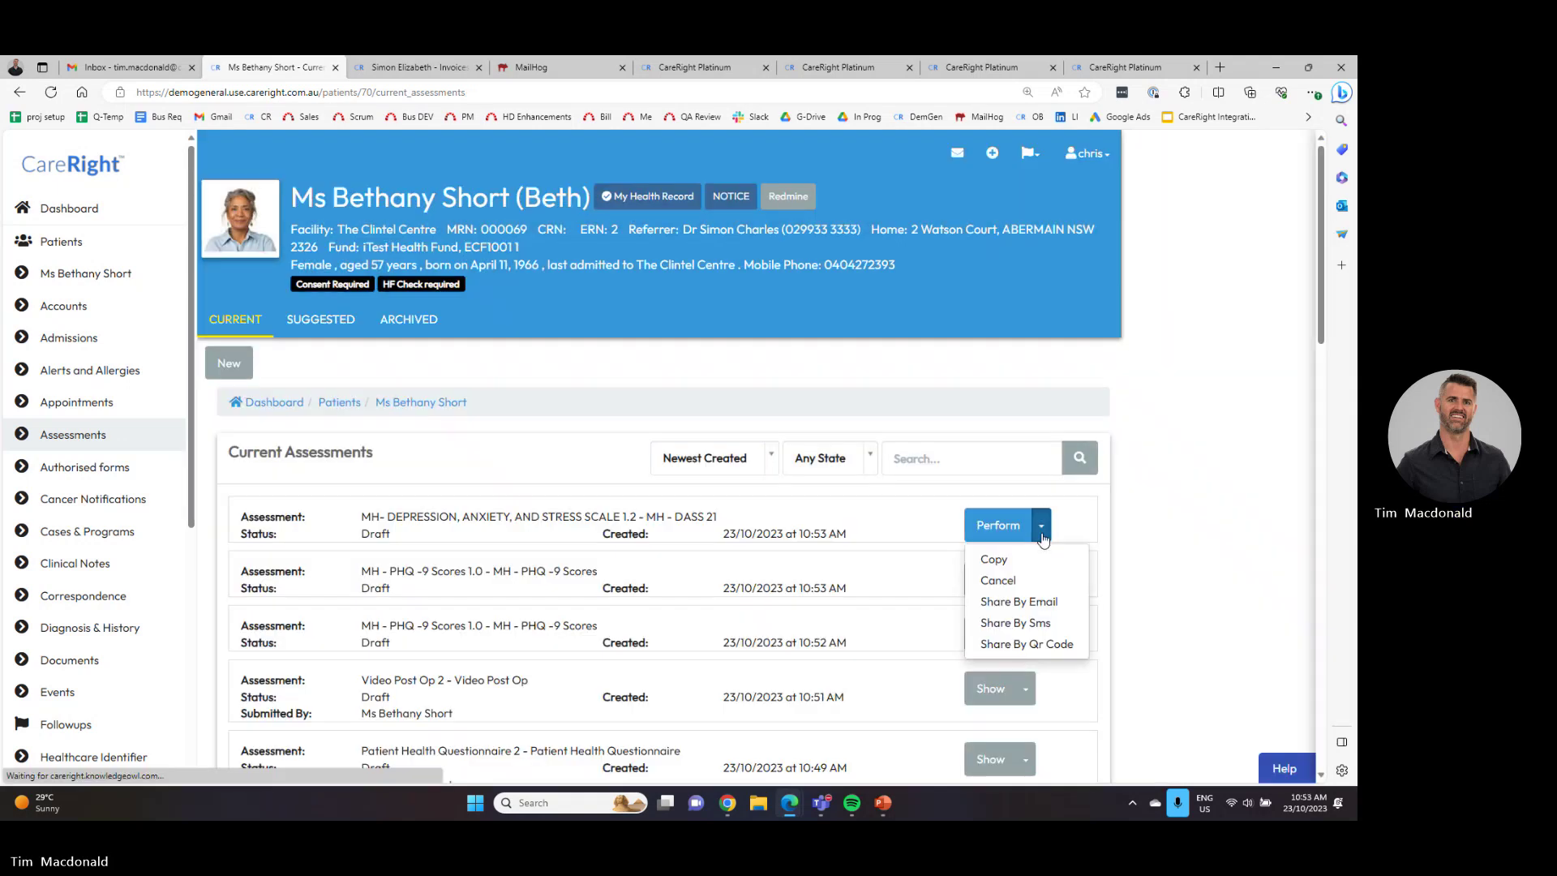
click(1046, 604)
- In MailHog, open the newest New secure form email and its DASS 21 assessment link
click(531, 67)
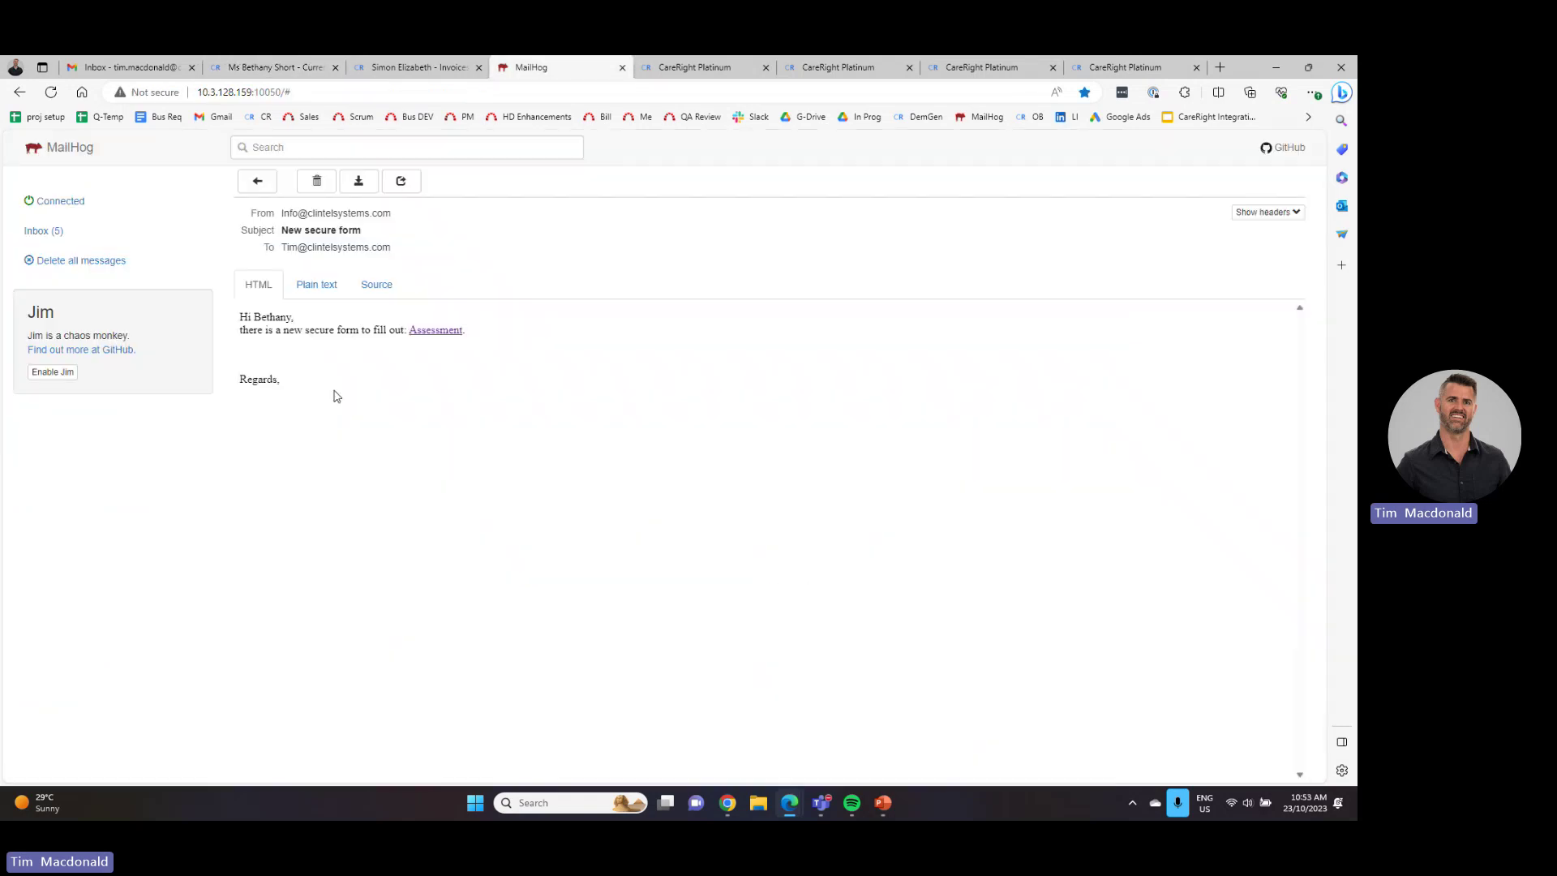
click(45, 235)
click(574, 221)
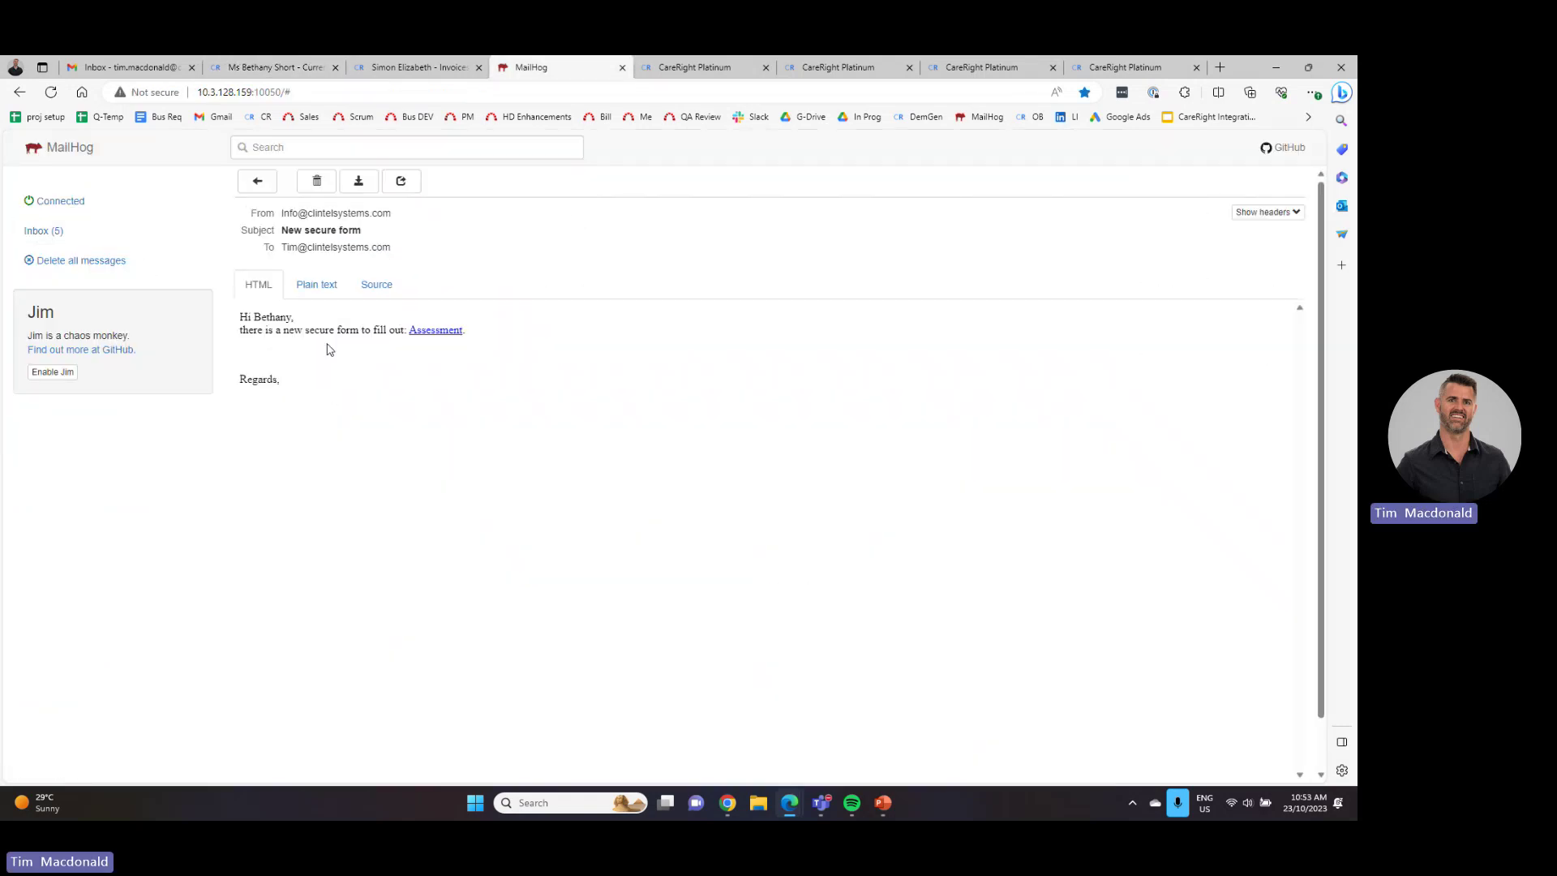
click(430, 331)
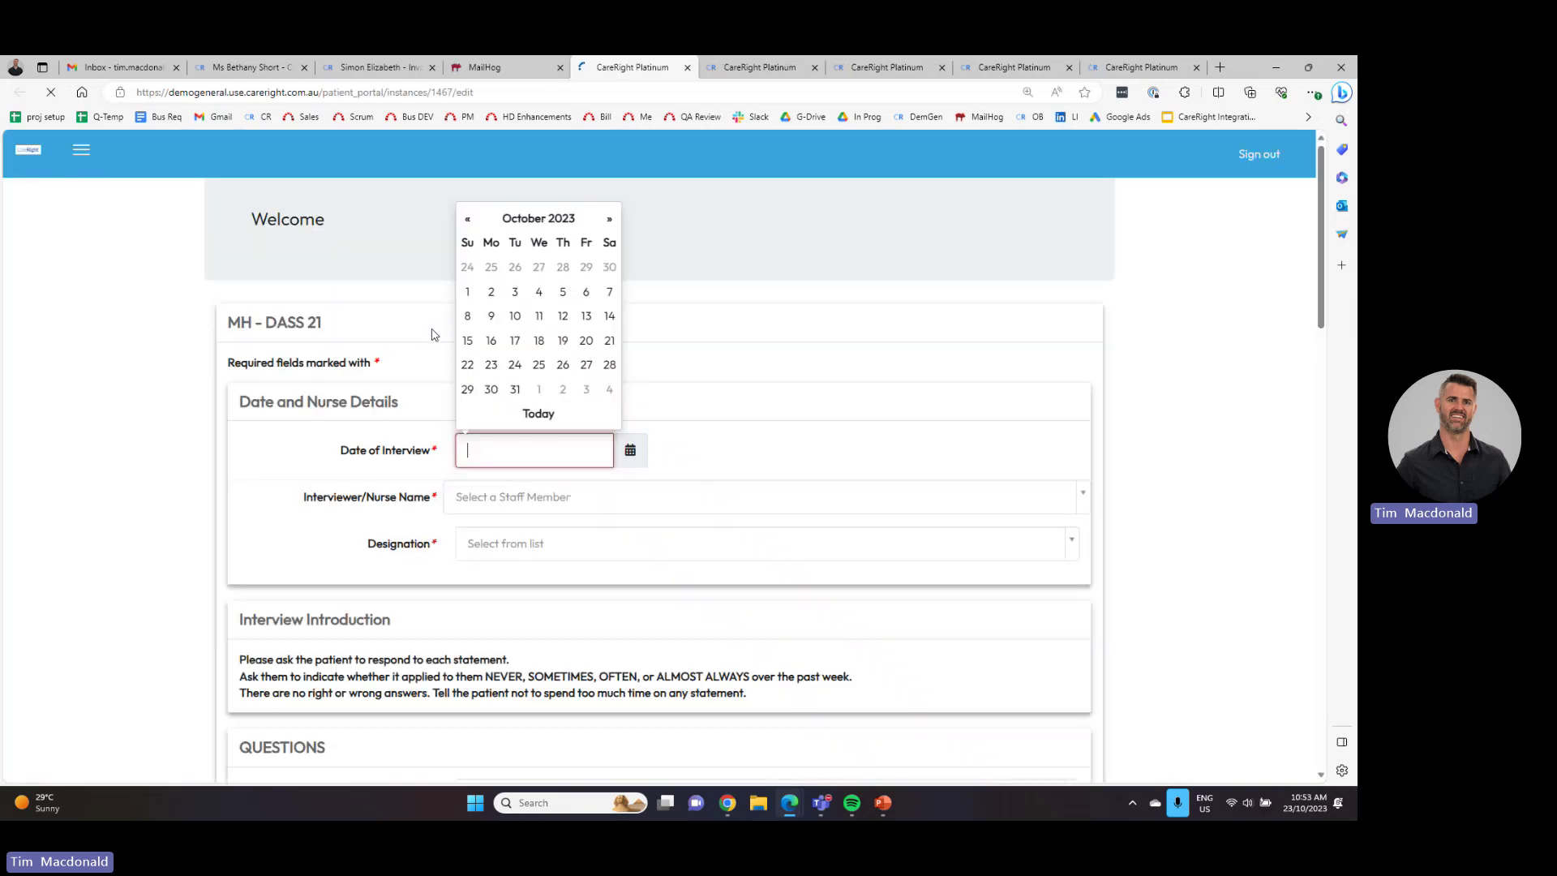
- Set the interview date to today and answer Q1–Q8 (OFTEN, SOMETIMES, OFTEN, OFTEN, ALMOST ALWAYS ×3, OFTEN)
click(538, 414)
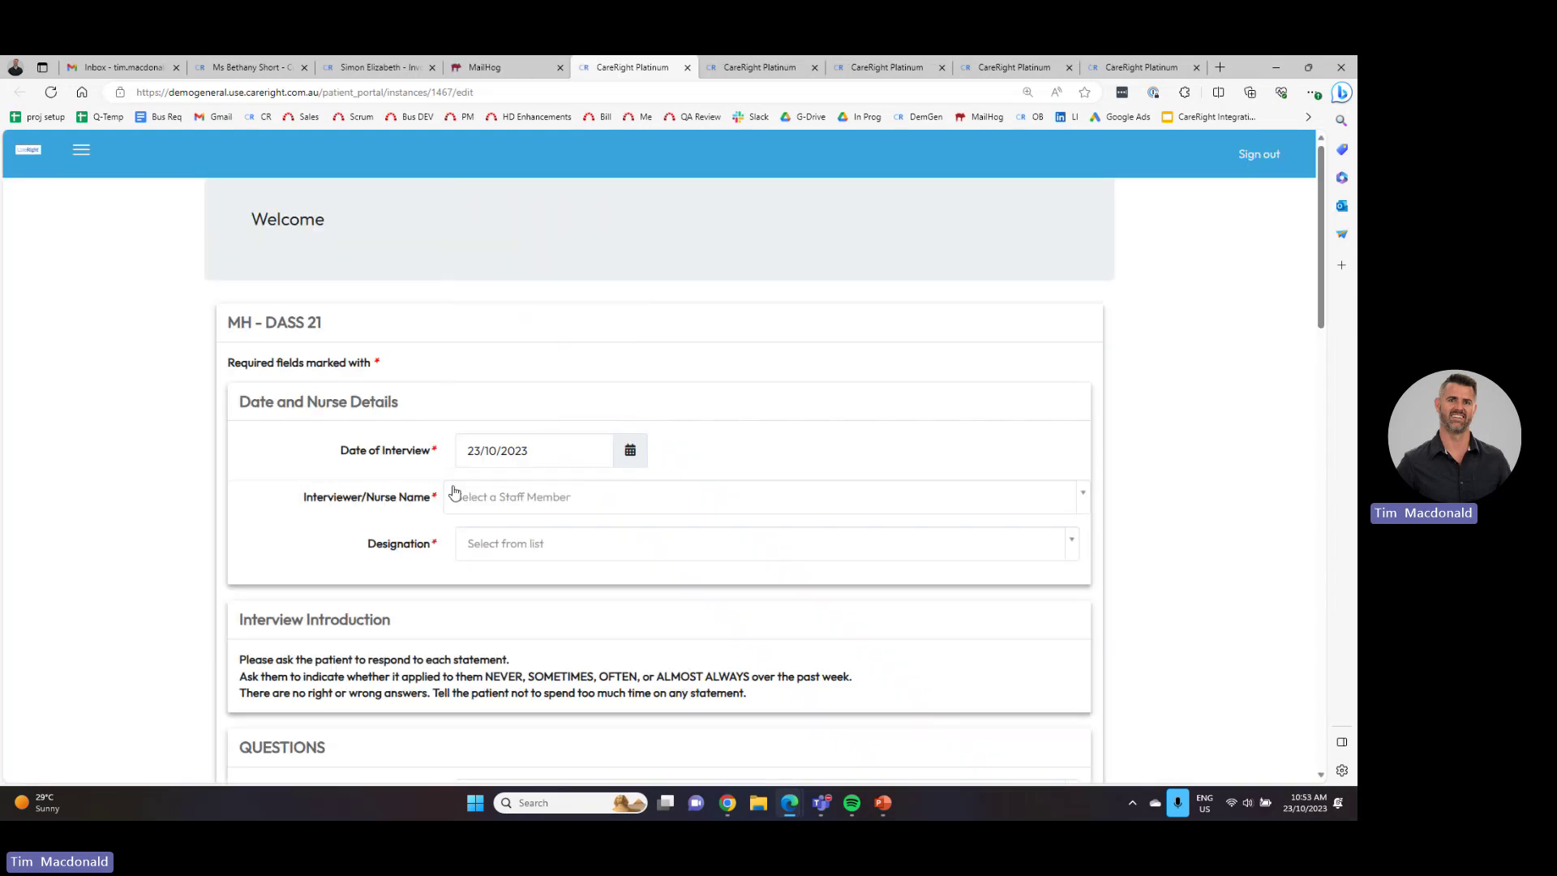
scroll(492, 519, down, 5)
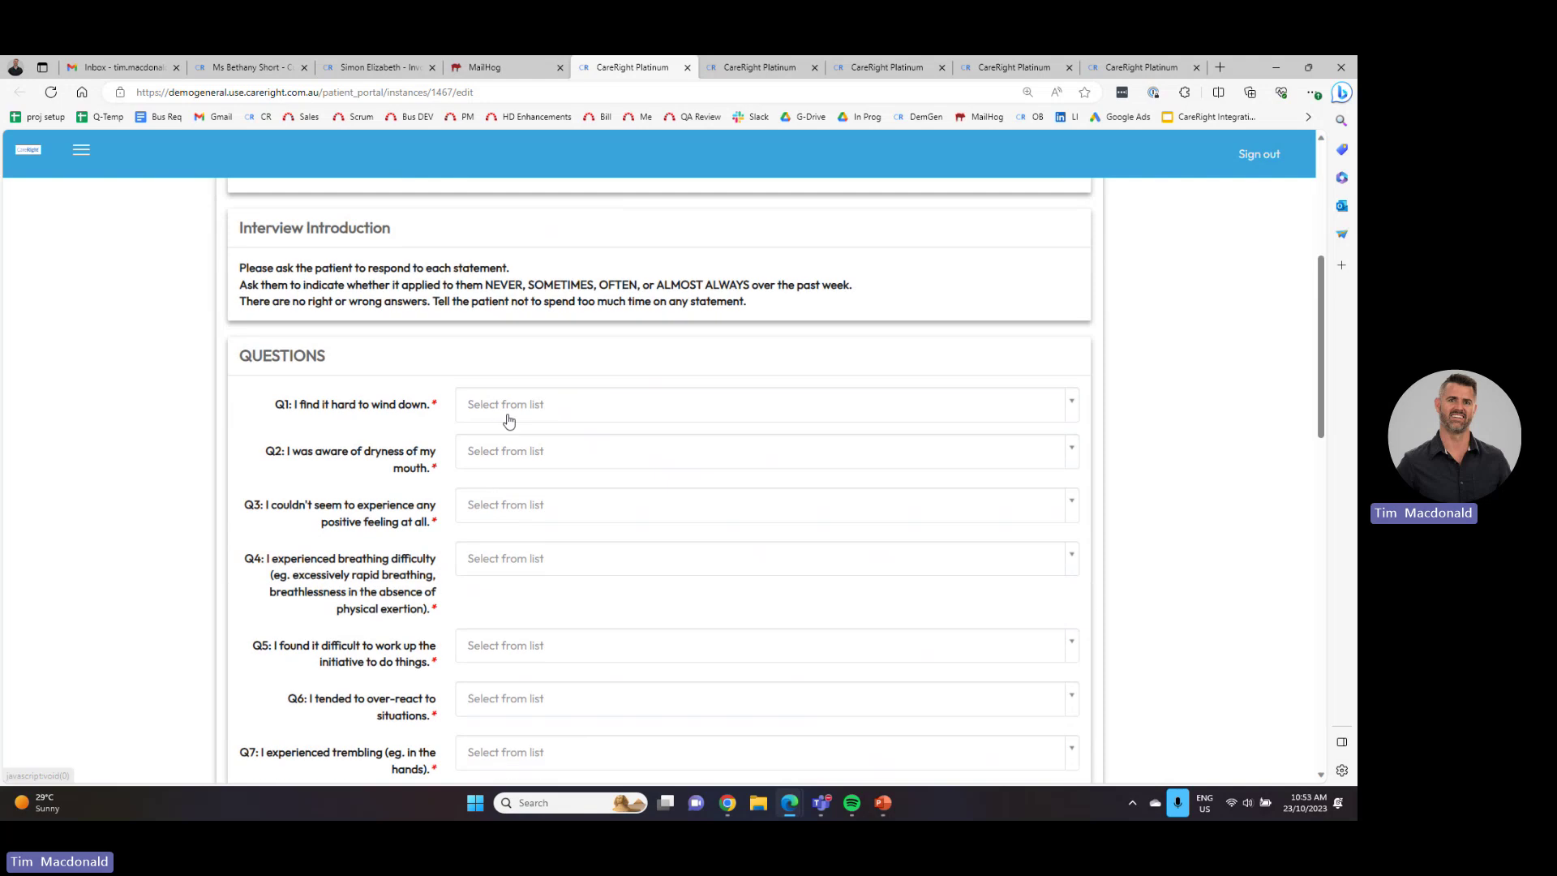
click(507, 410)
click(538, 518)
click(523, 451)
click(523, 543)
click(523, 504)
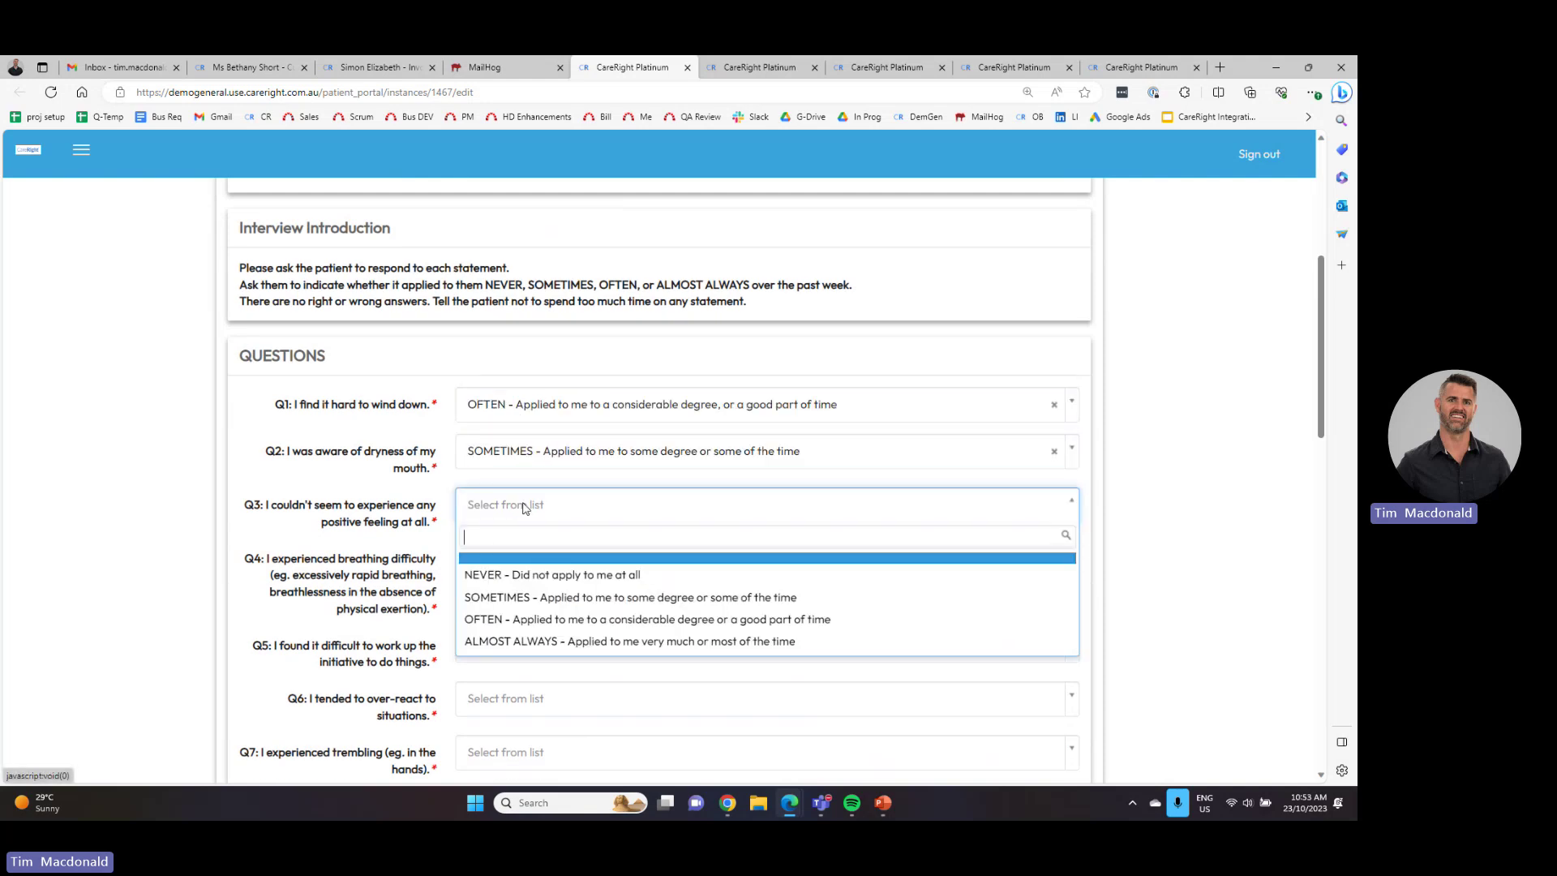
click(527, 618)
click(529, 561)
click(539, 671)
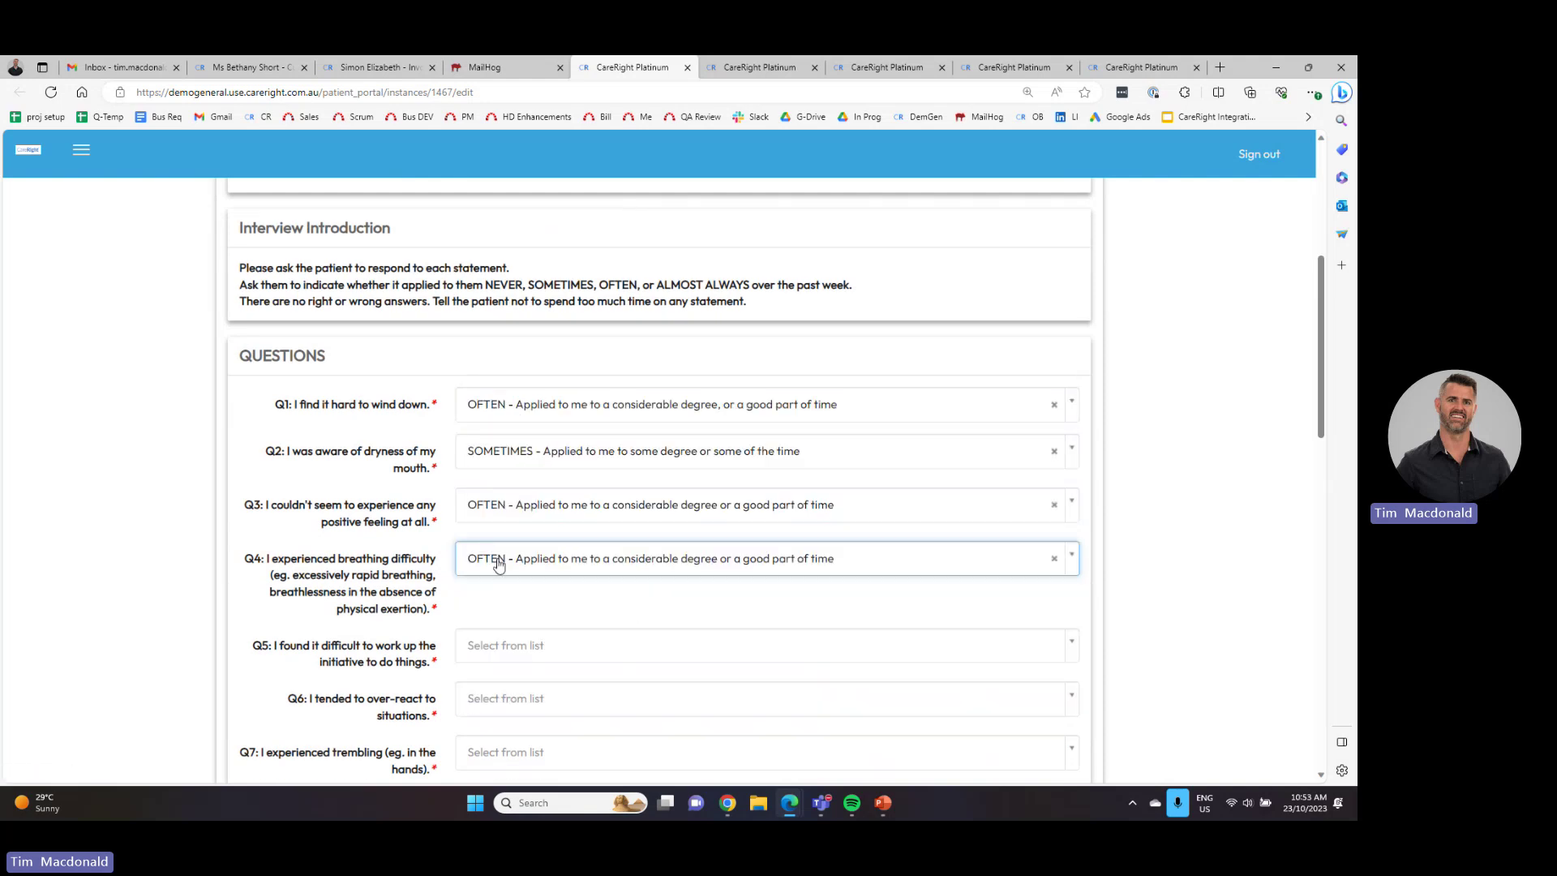
scroll(498, 574, down, 3)
scroll(497, 574, down, 12)
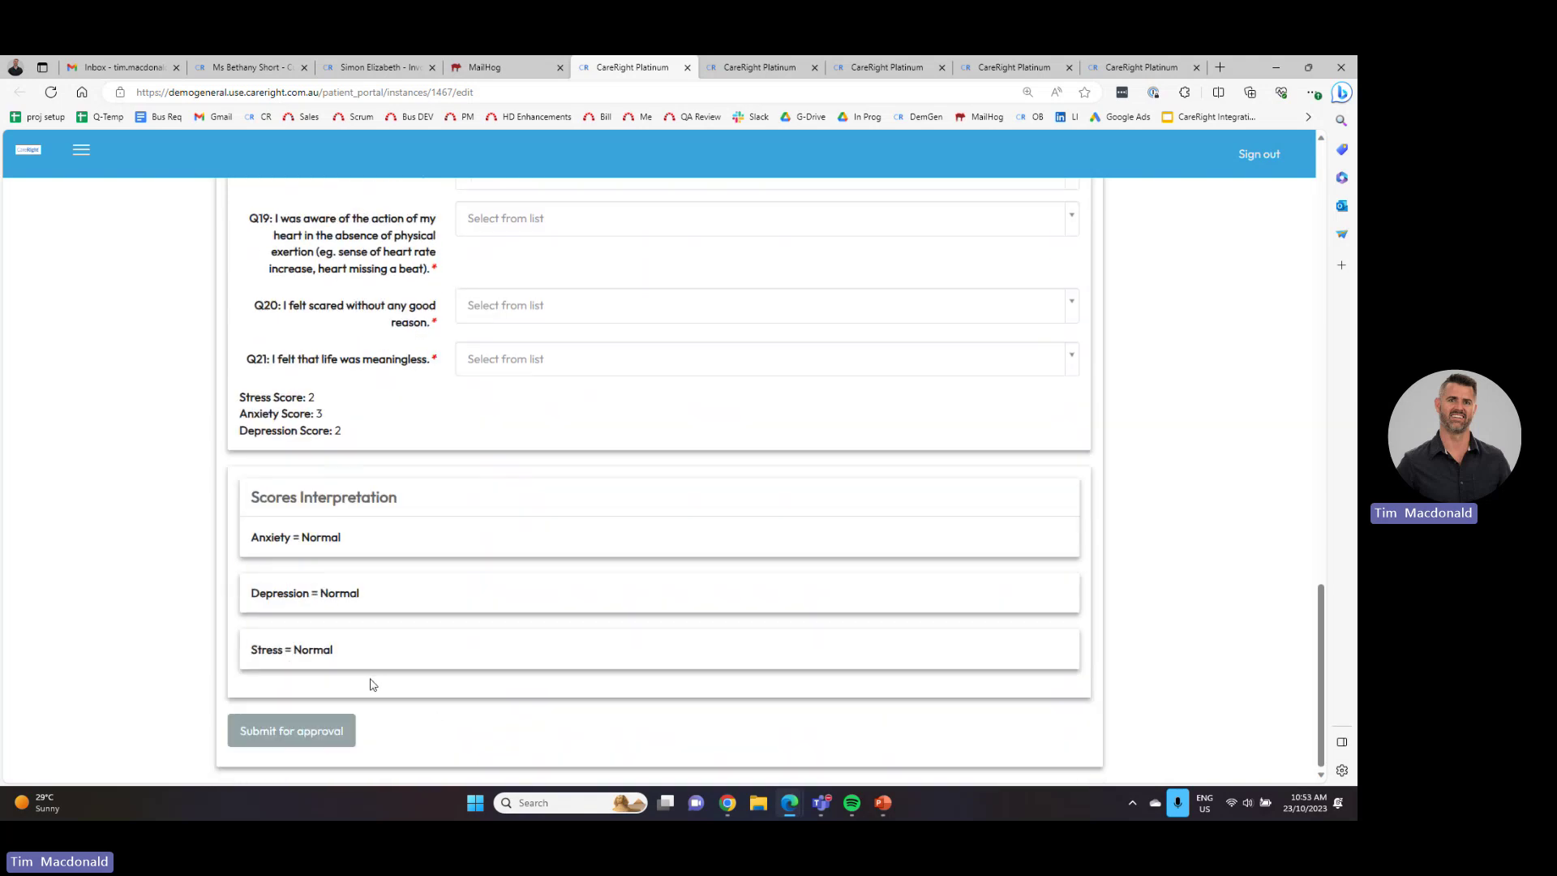
scroll(452, 405, up, 12)
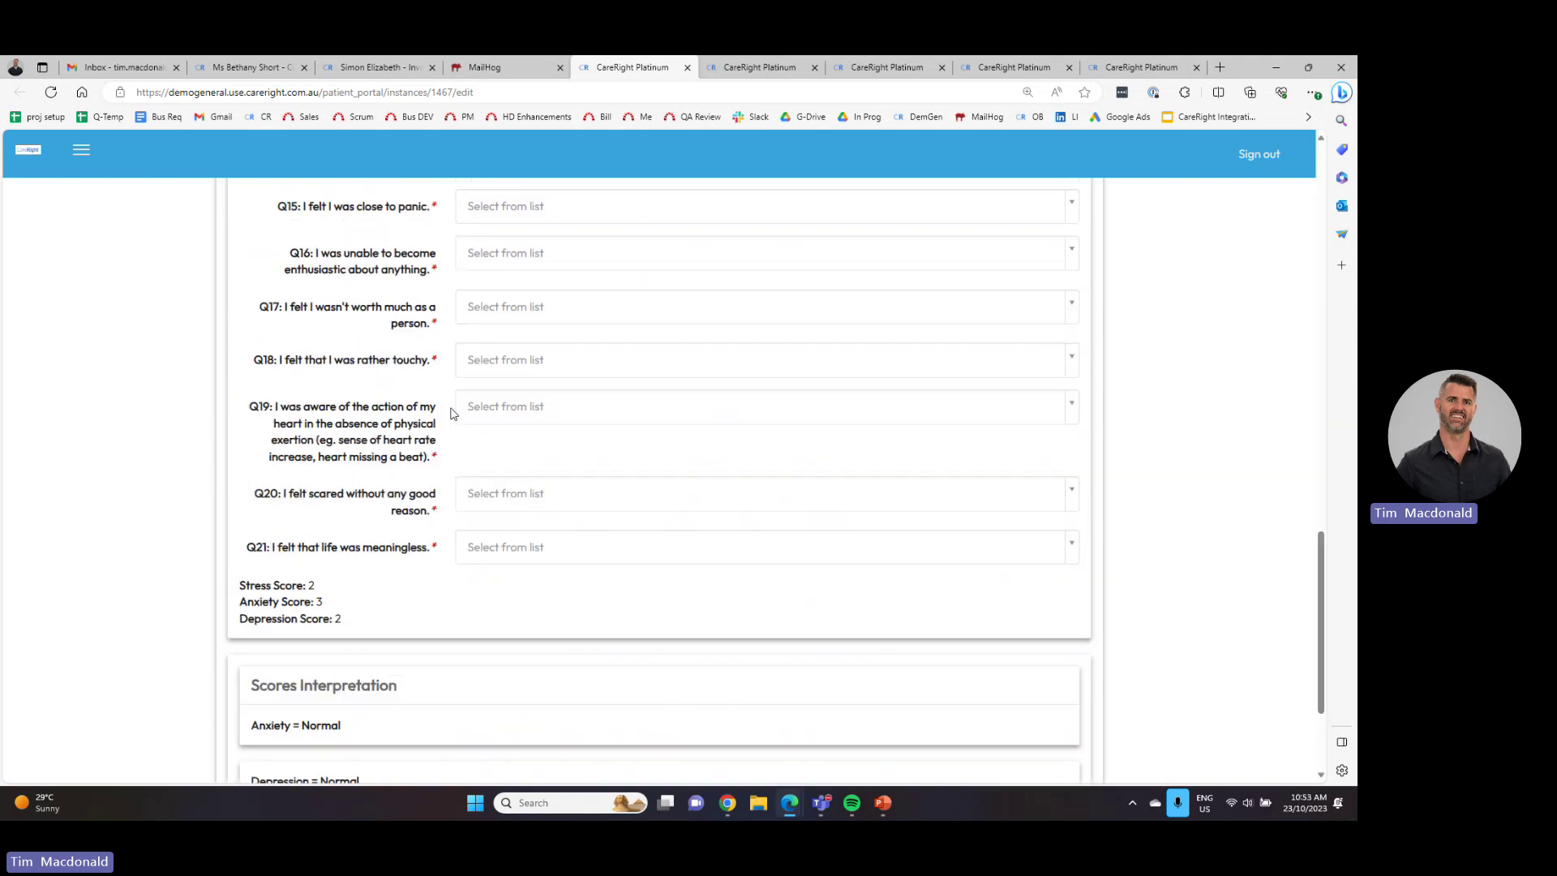
click(528, 354)
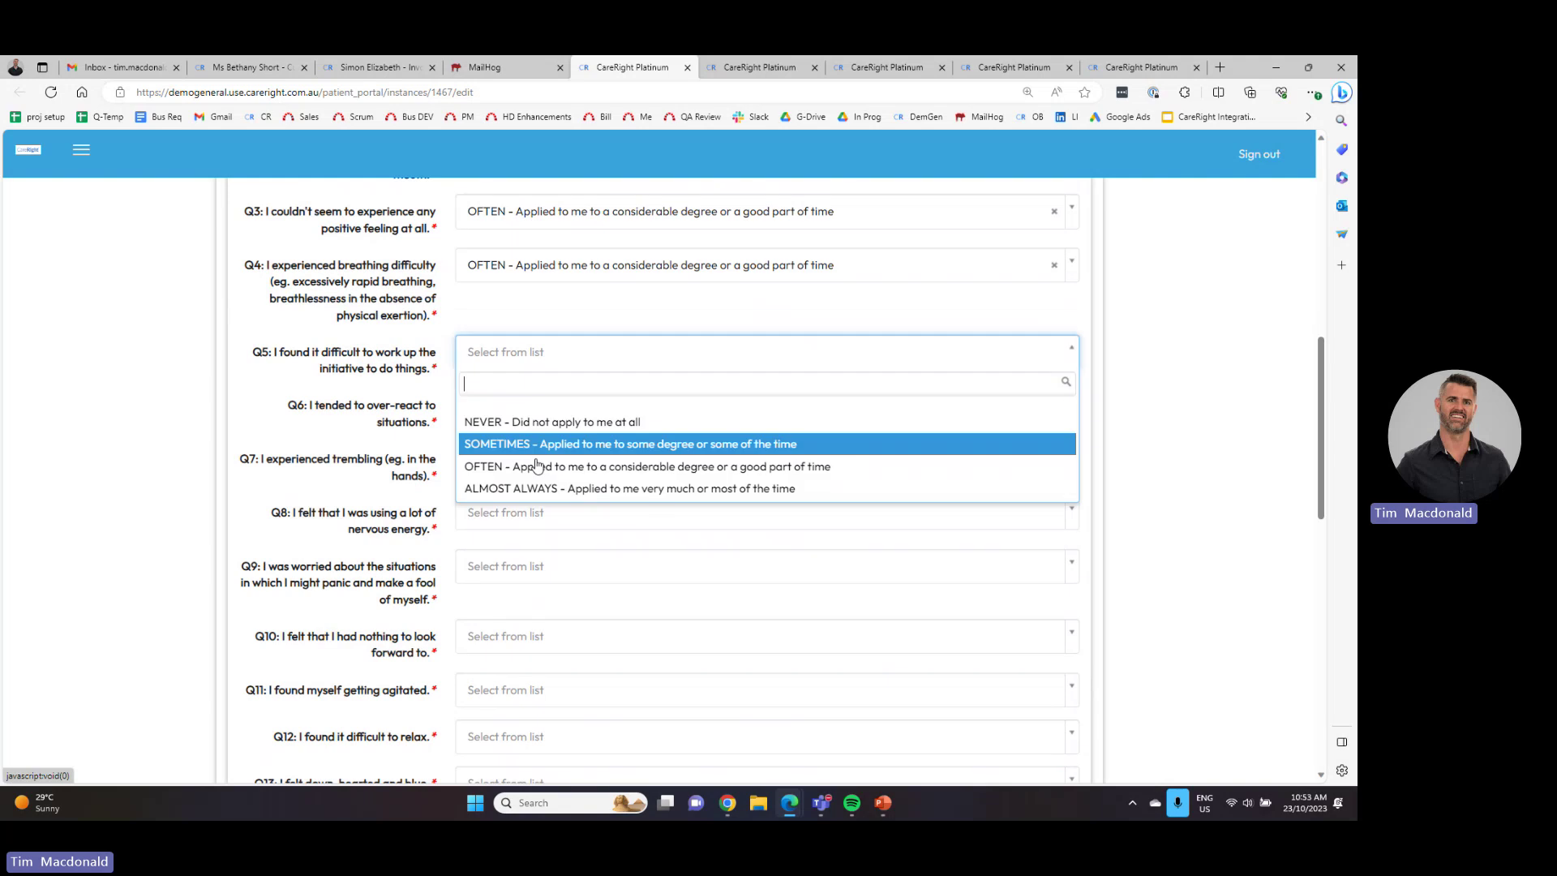
click(519, 487)
click(519, 405)
click(519, 538)
click(519, 458)
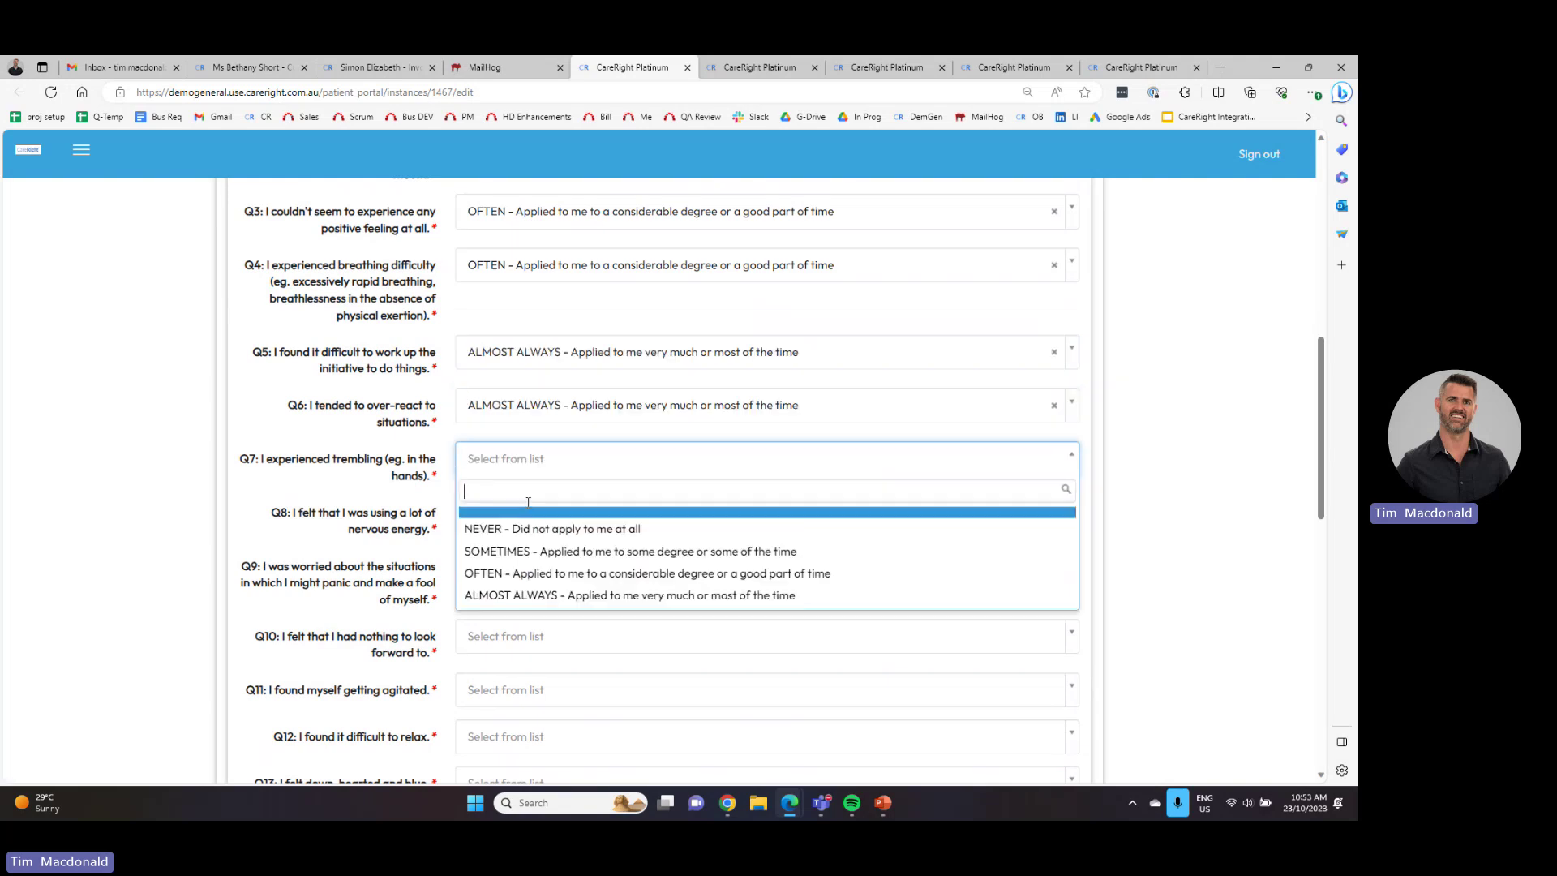
click(527, 589)
click(523, 512)
click(523, 621)
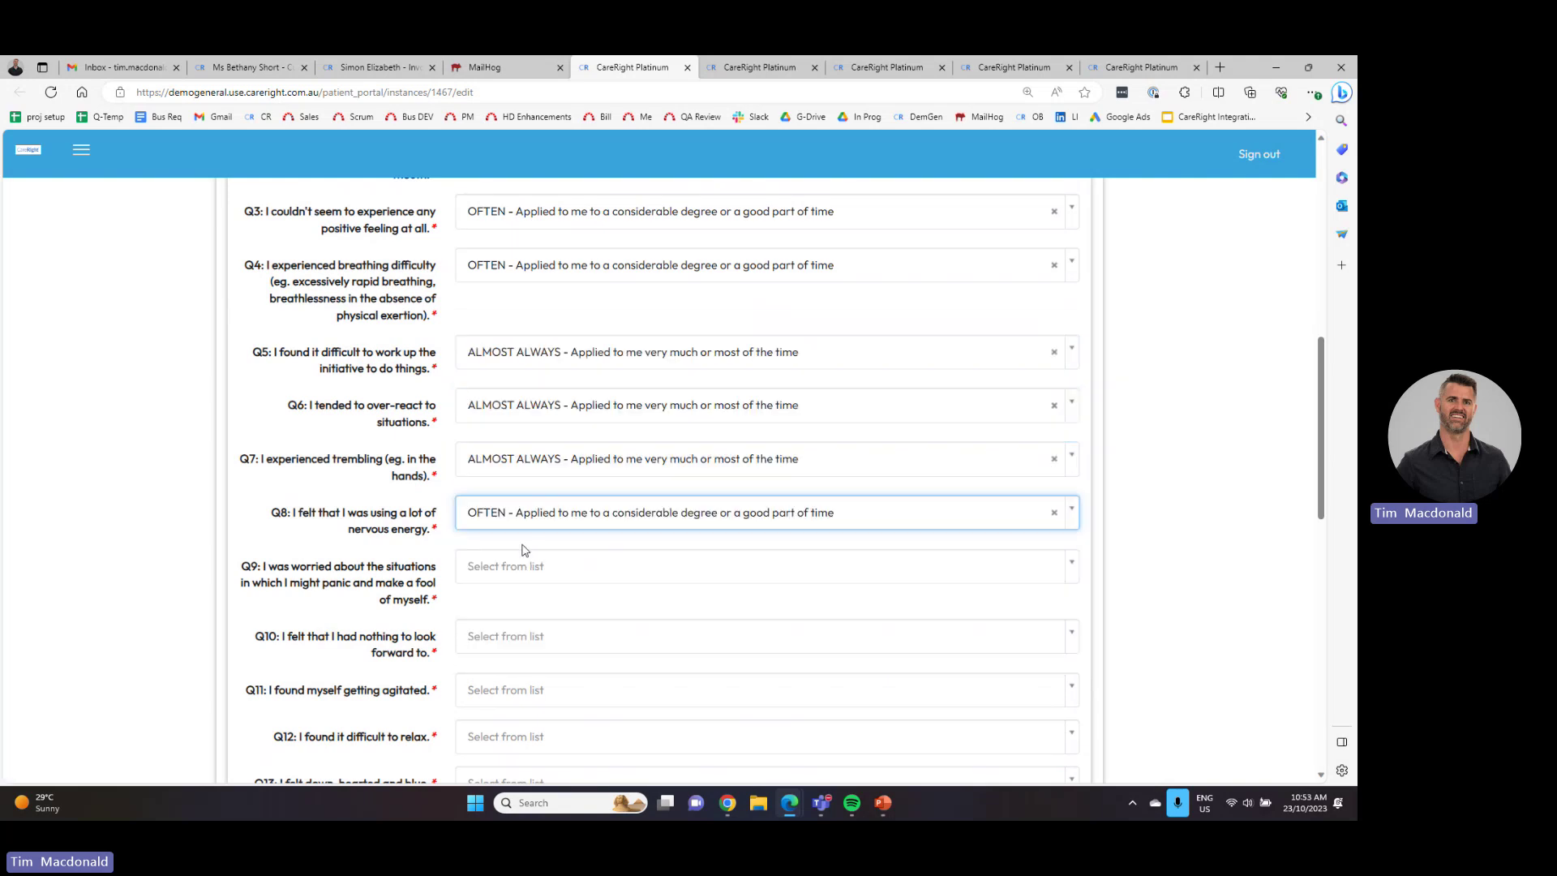
- Answer every question Q9 through Q21 with ALMOST ALWAYS
click(525, 565)
click(567, 702)
scroll(557, 639, down, 4)
click(508, 350)
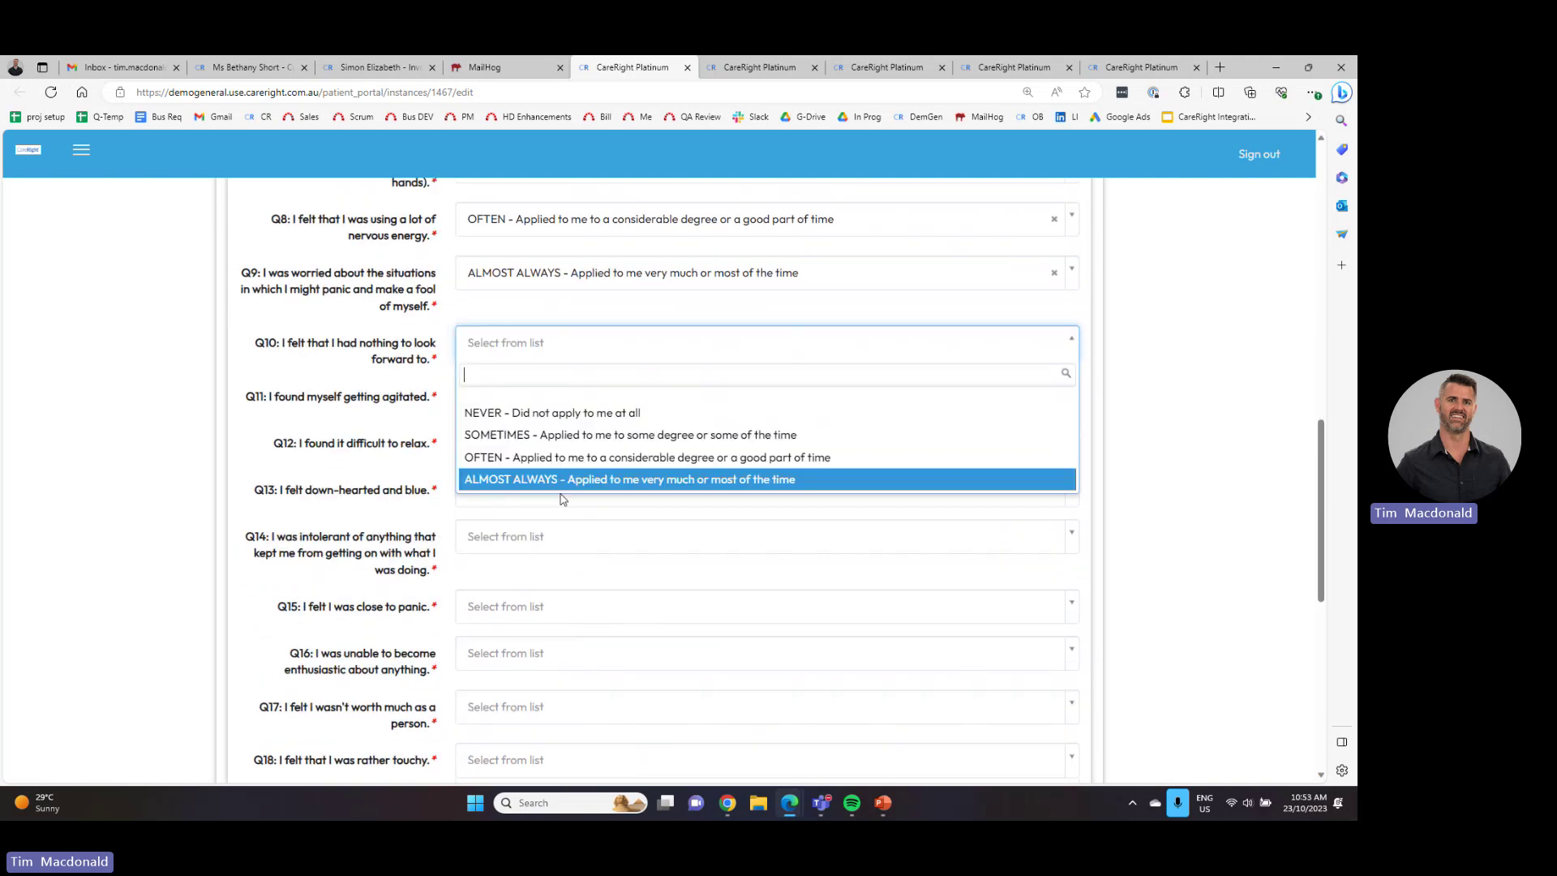
click(527, 476)
click(523, 400)
click(535, 528)
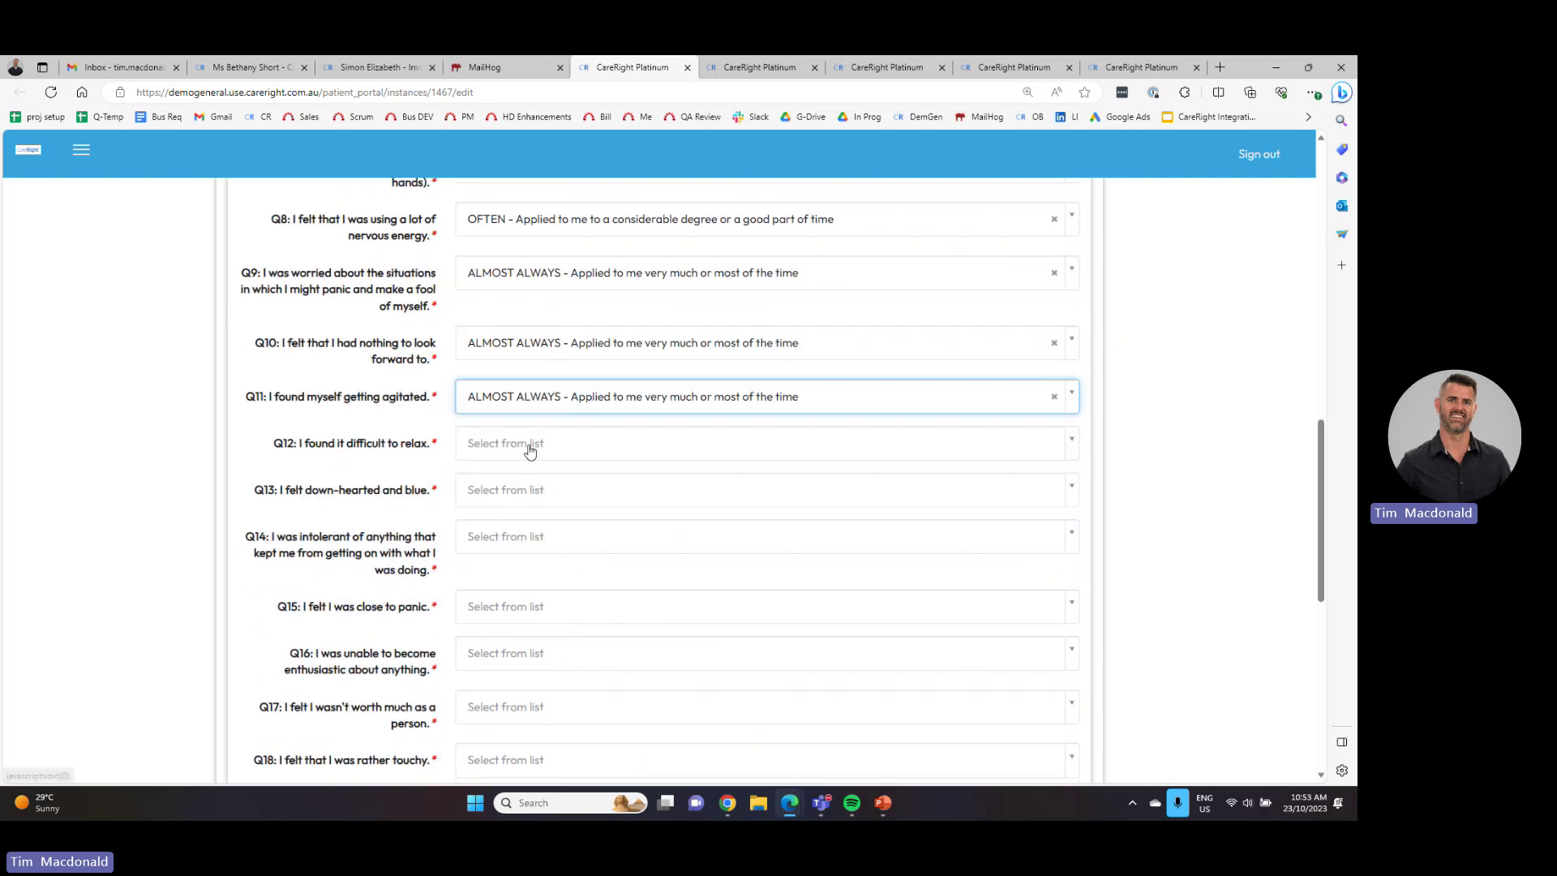
click(528, 444)
click(572, 583)
click(526, 489)
click(568, 625)
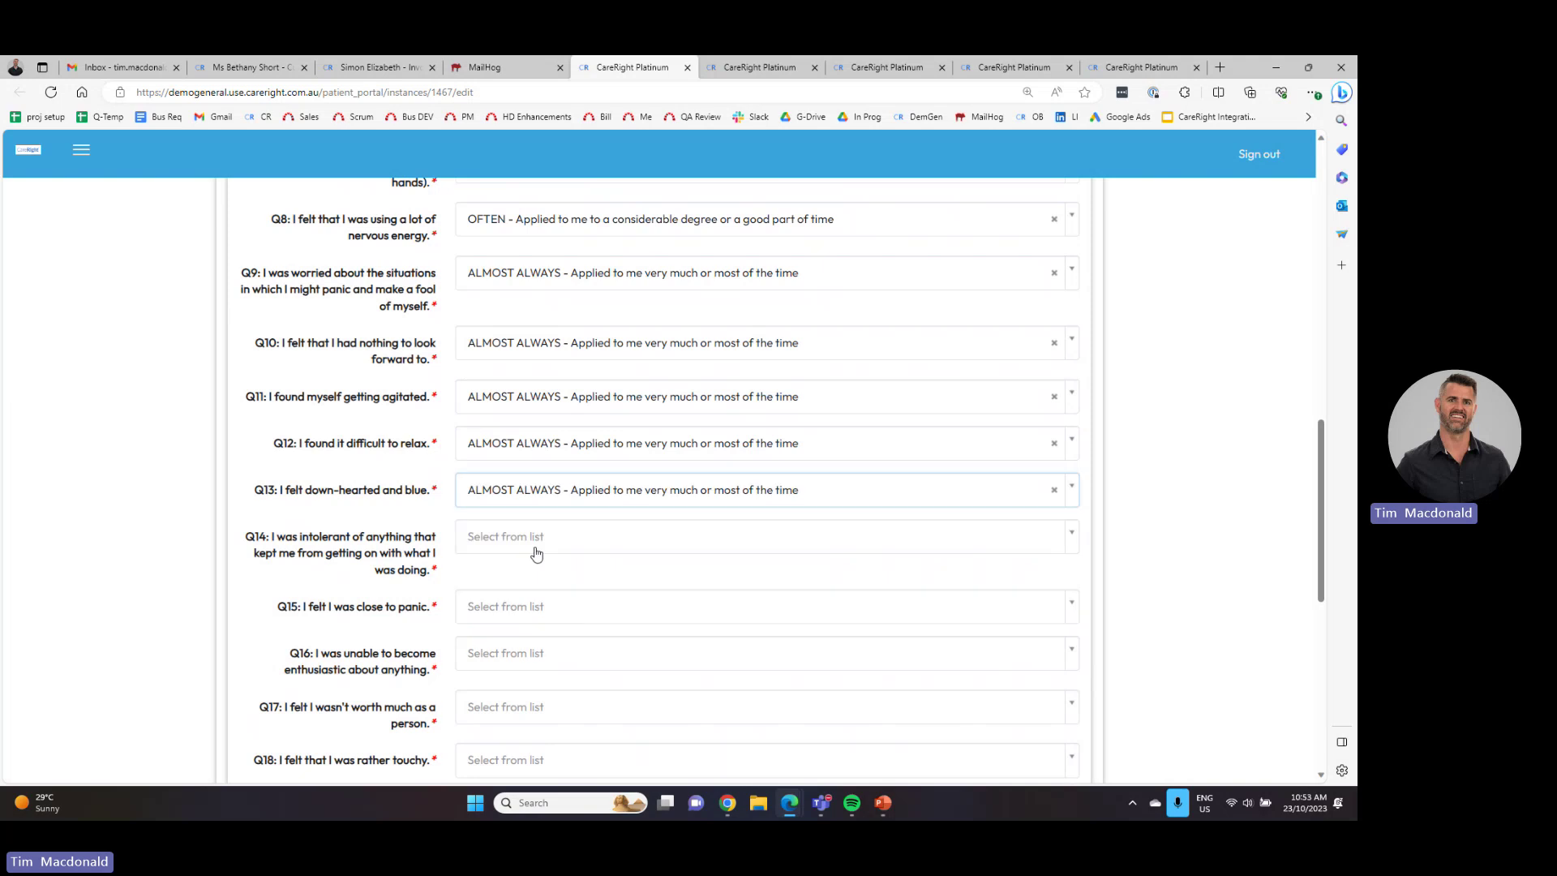
click(531, 539)
click(548, 673)
click(503, 621)
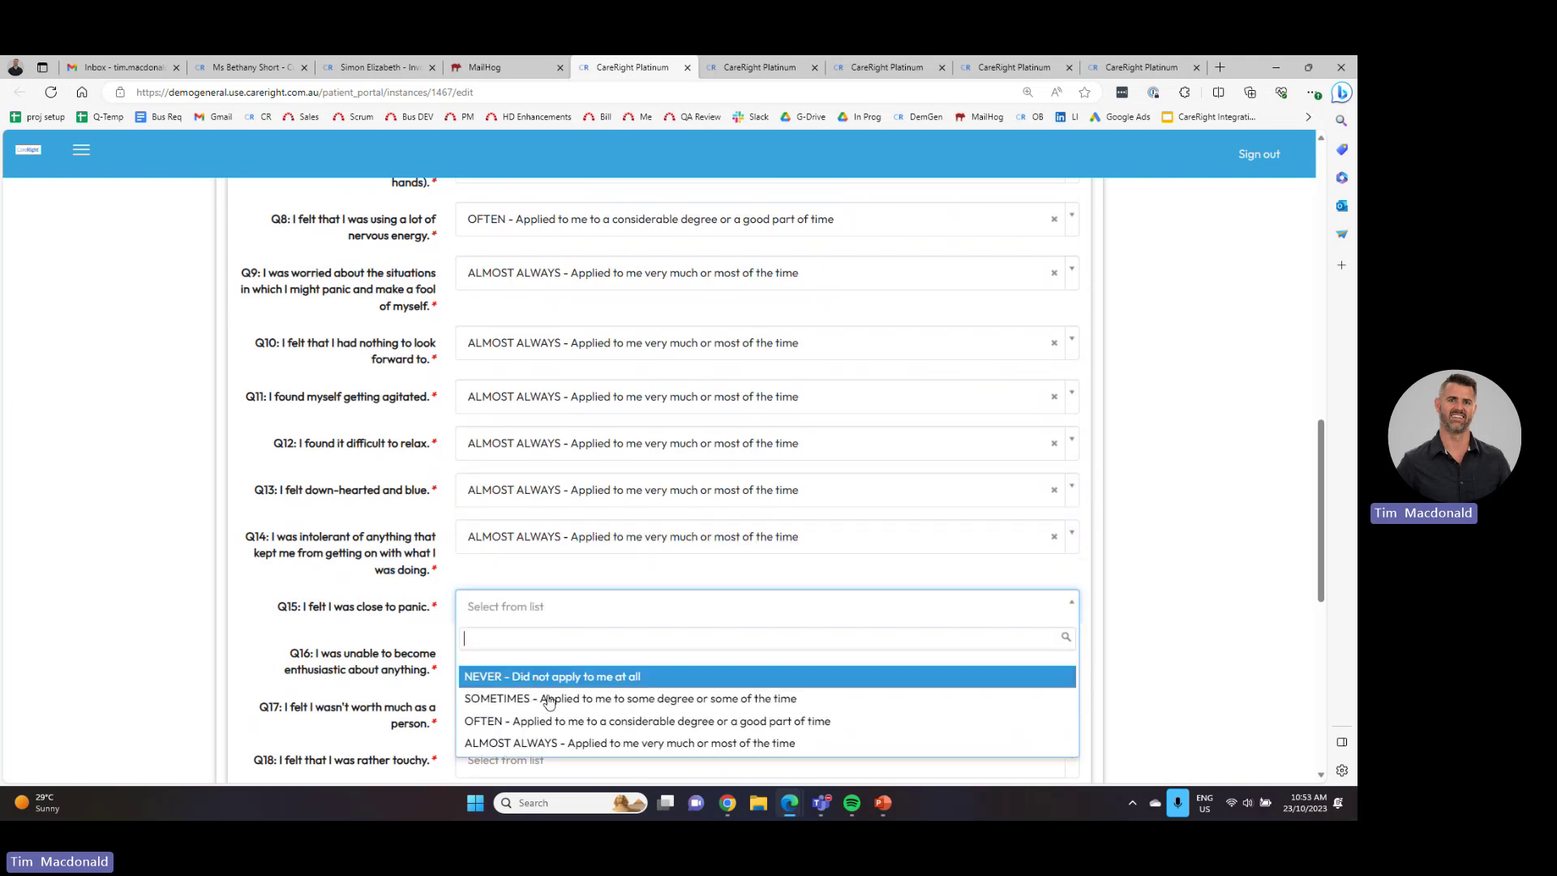
click(535, 736)
scroll(532, 709, down, 2)
click(552, 460)
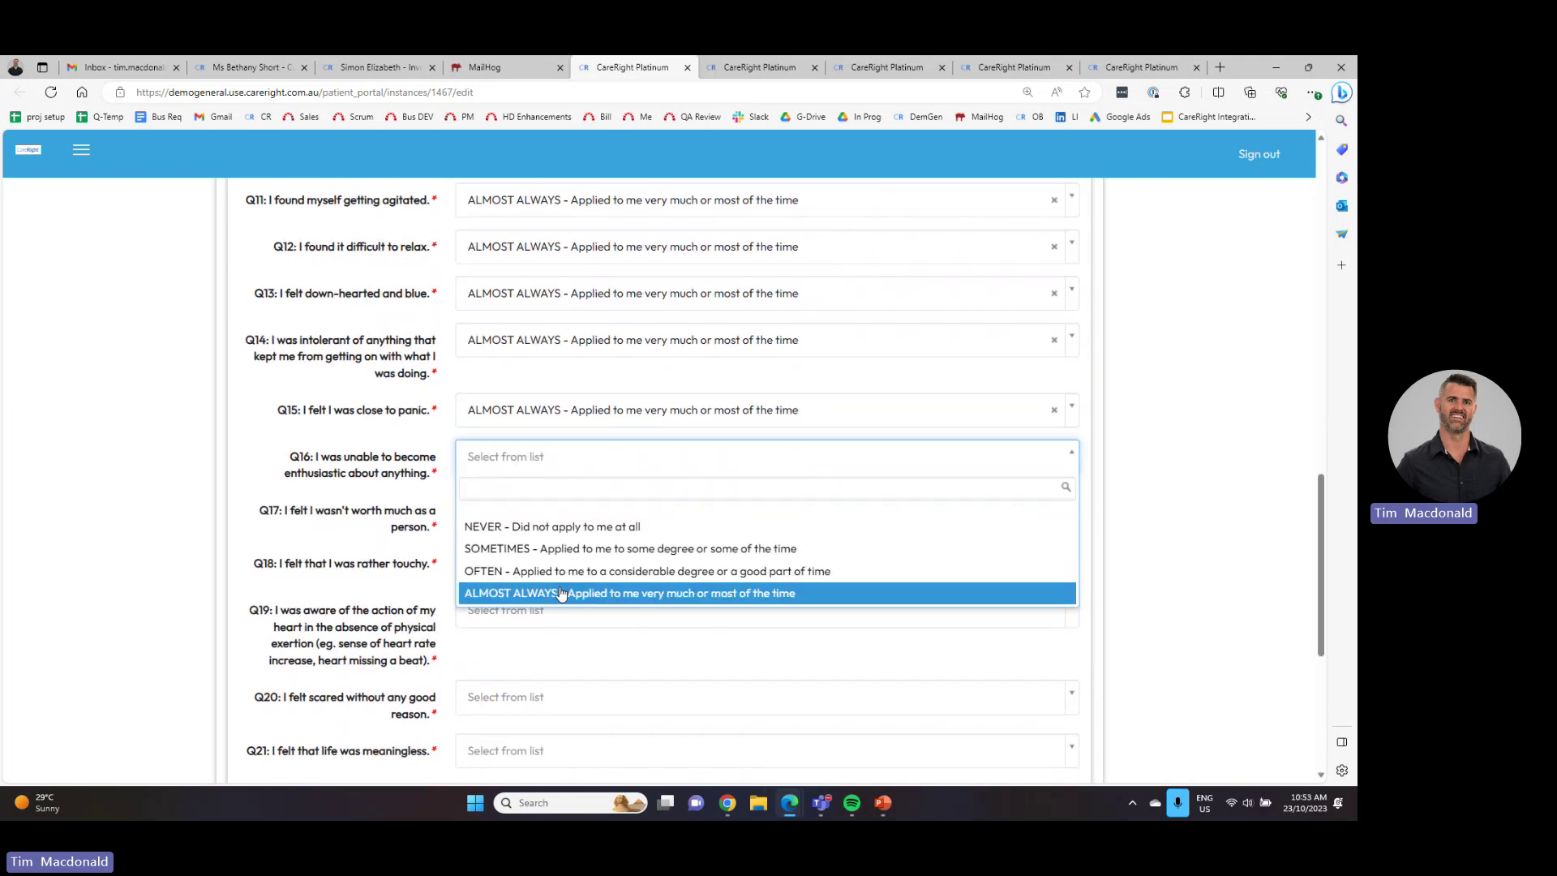
click(568, 592)
click(527, 510)
click(568, 646)
click(527, 578)
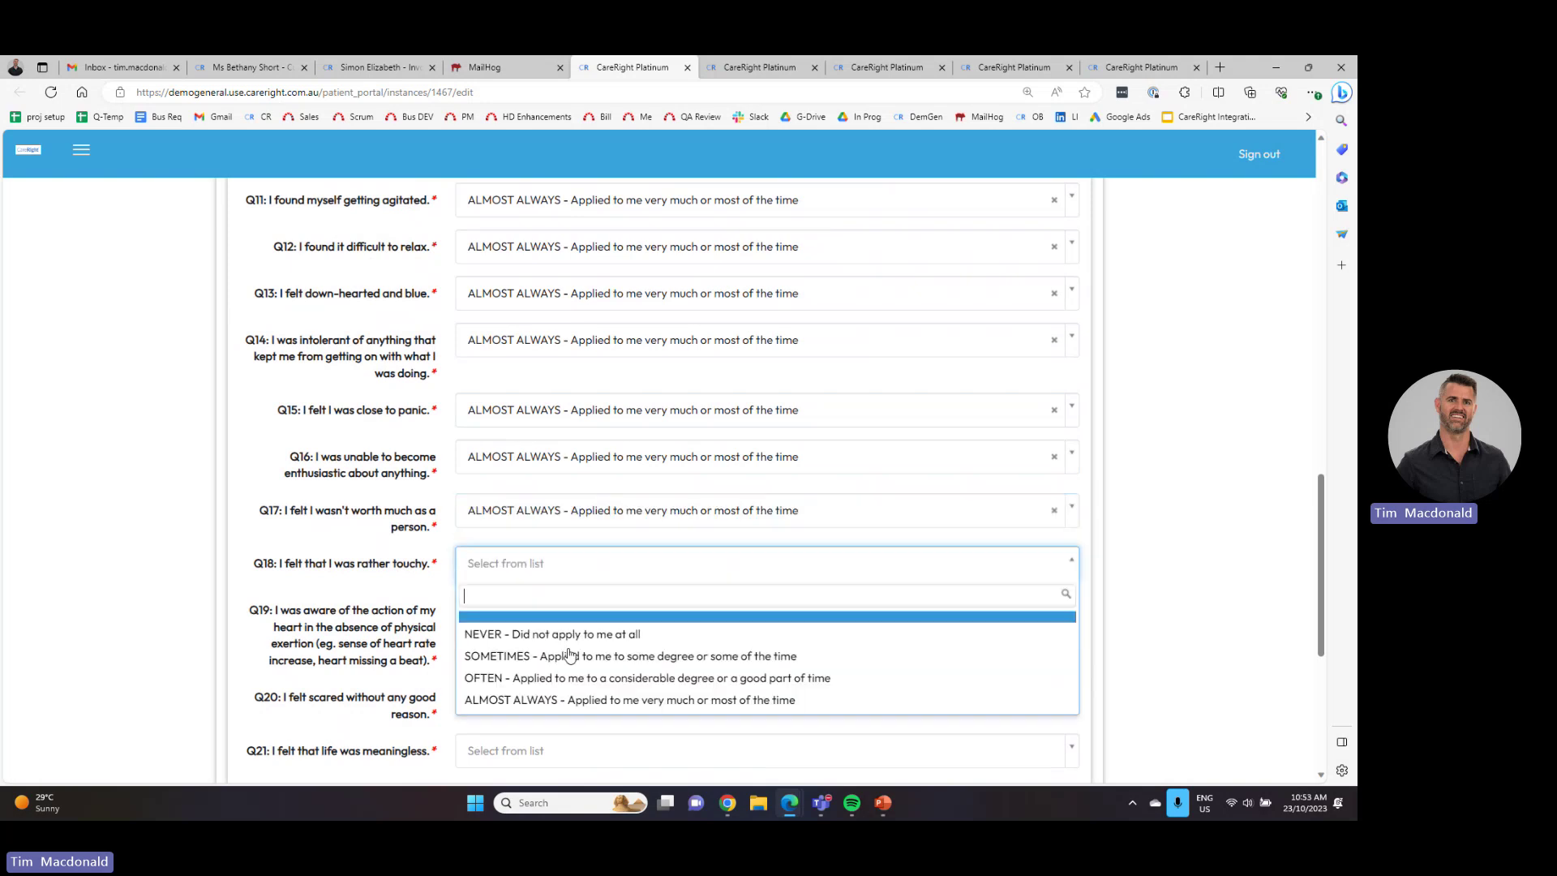
click(544, 697)
click(535, 613)
click(547, 744)
scroll(547, 739, down, 3)
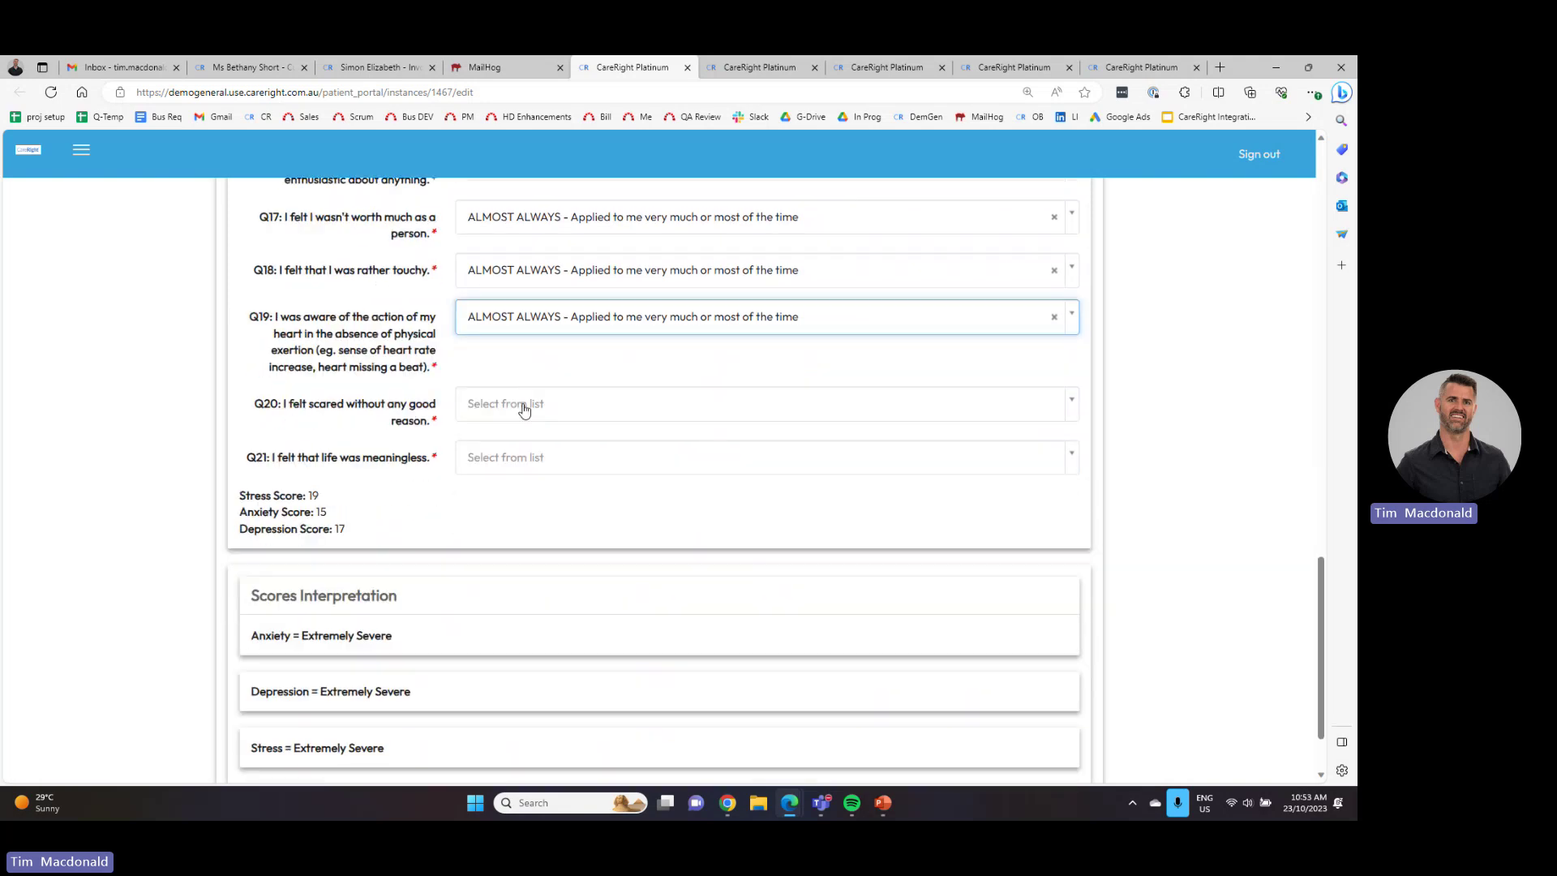
click(523, 405)
click(543, 540)
click(531, 458)
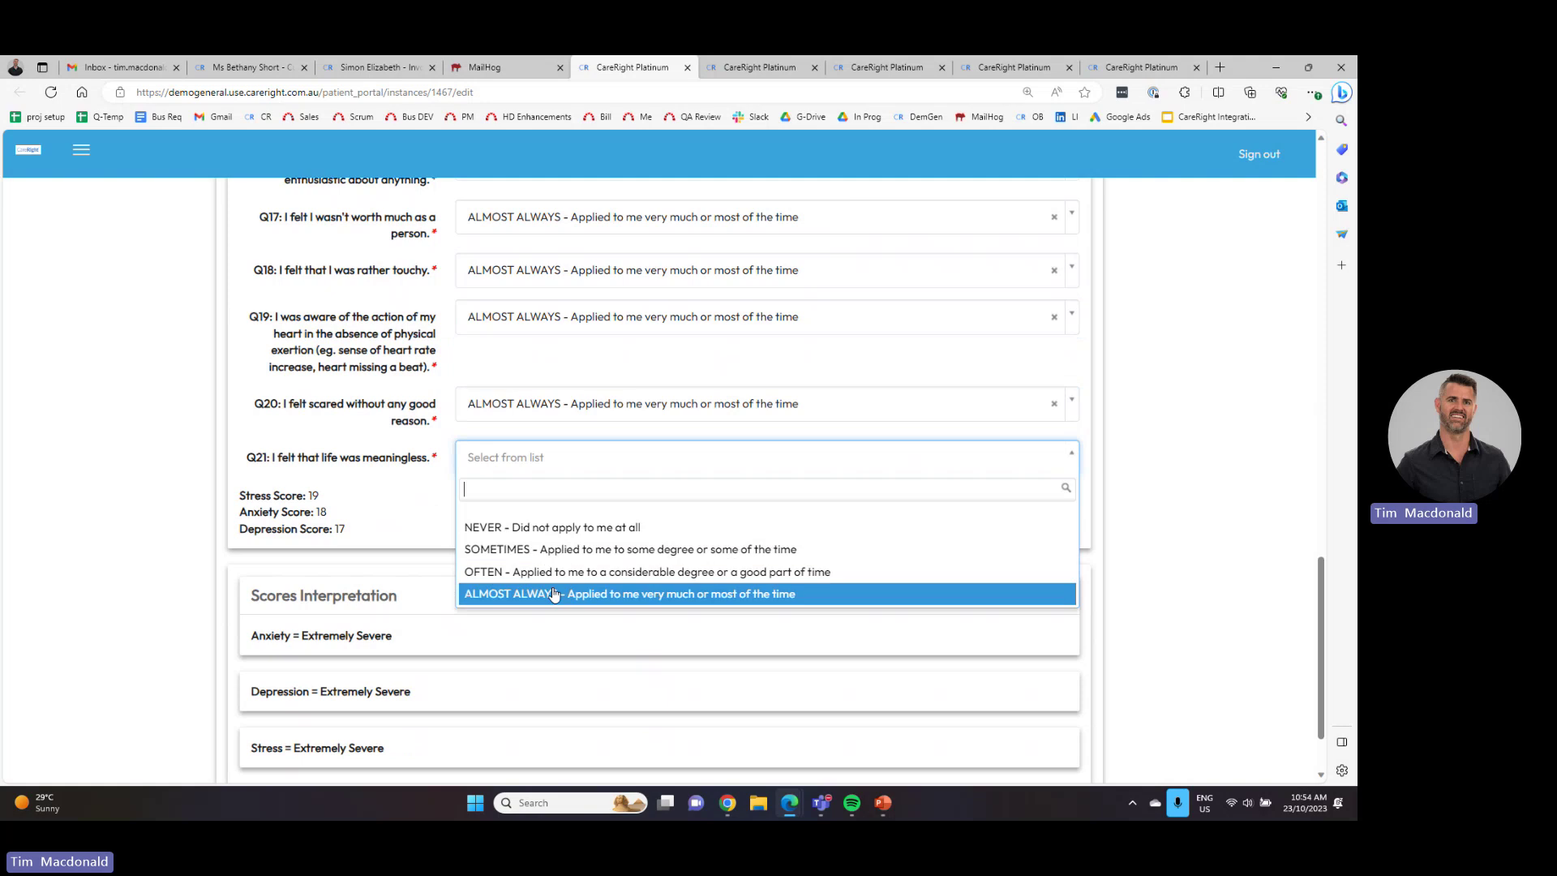
click(561, 593)
scroll(382, 460, down, 2)
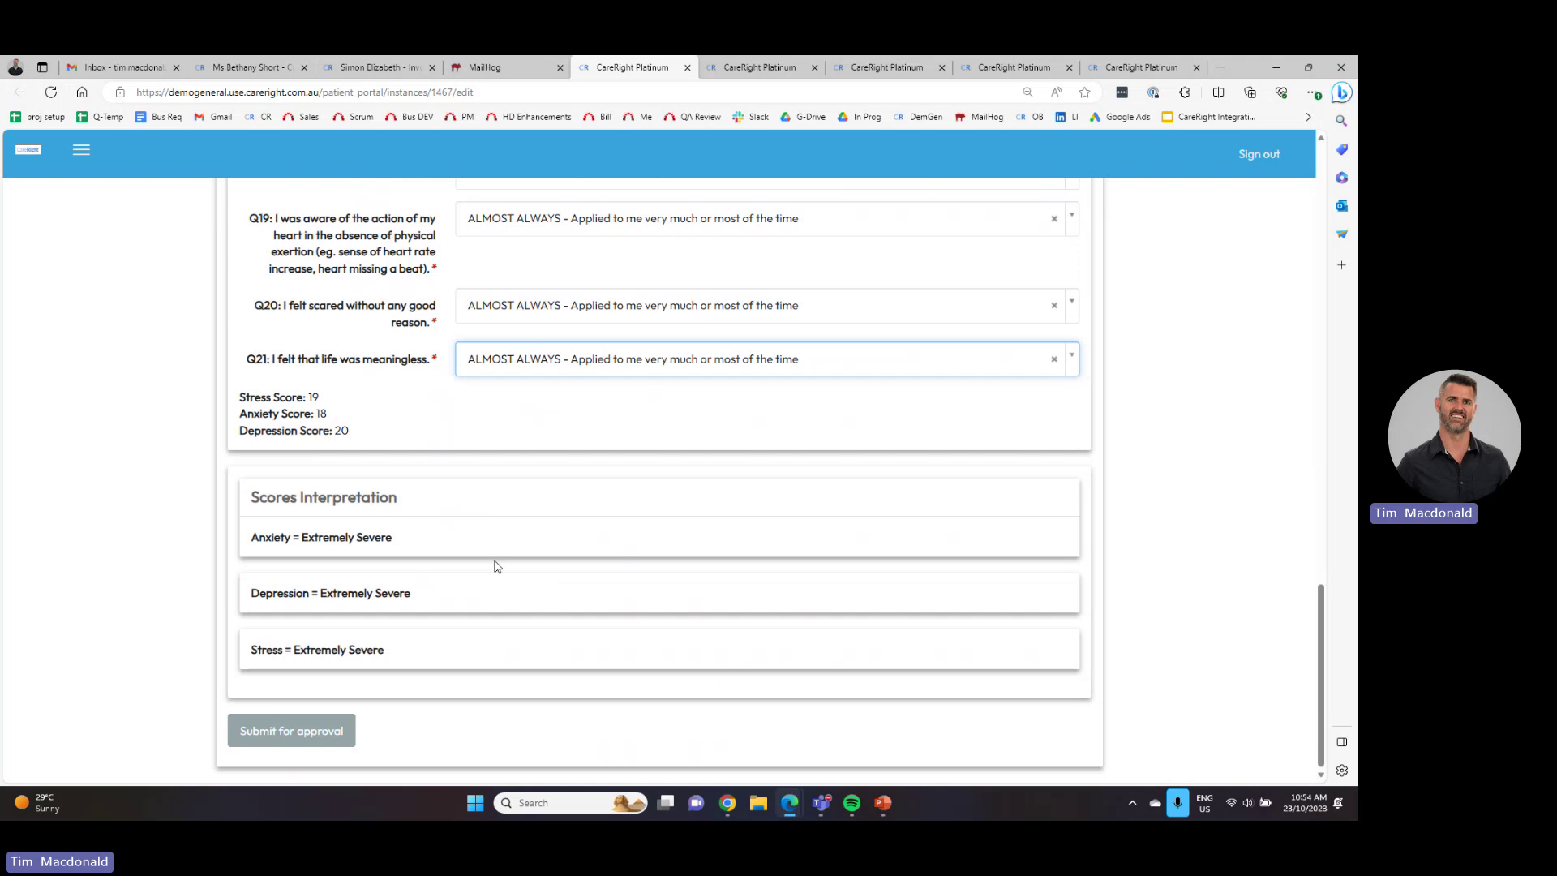
- Submit the DASS 21 form for approval twice, confirming OK, then return to the staff assessments list
click(313, 746)
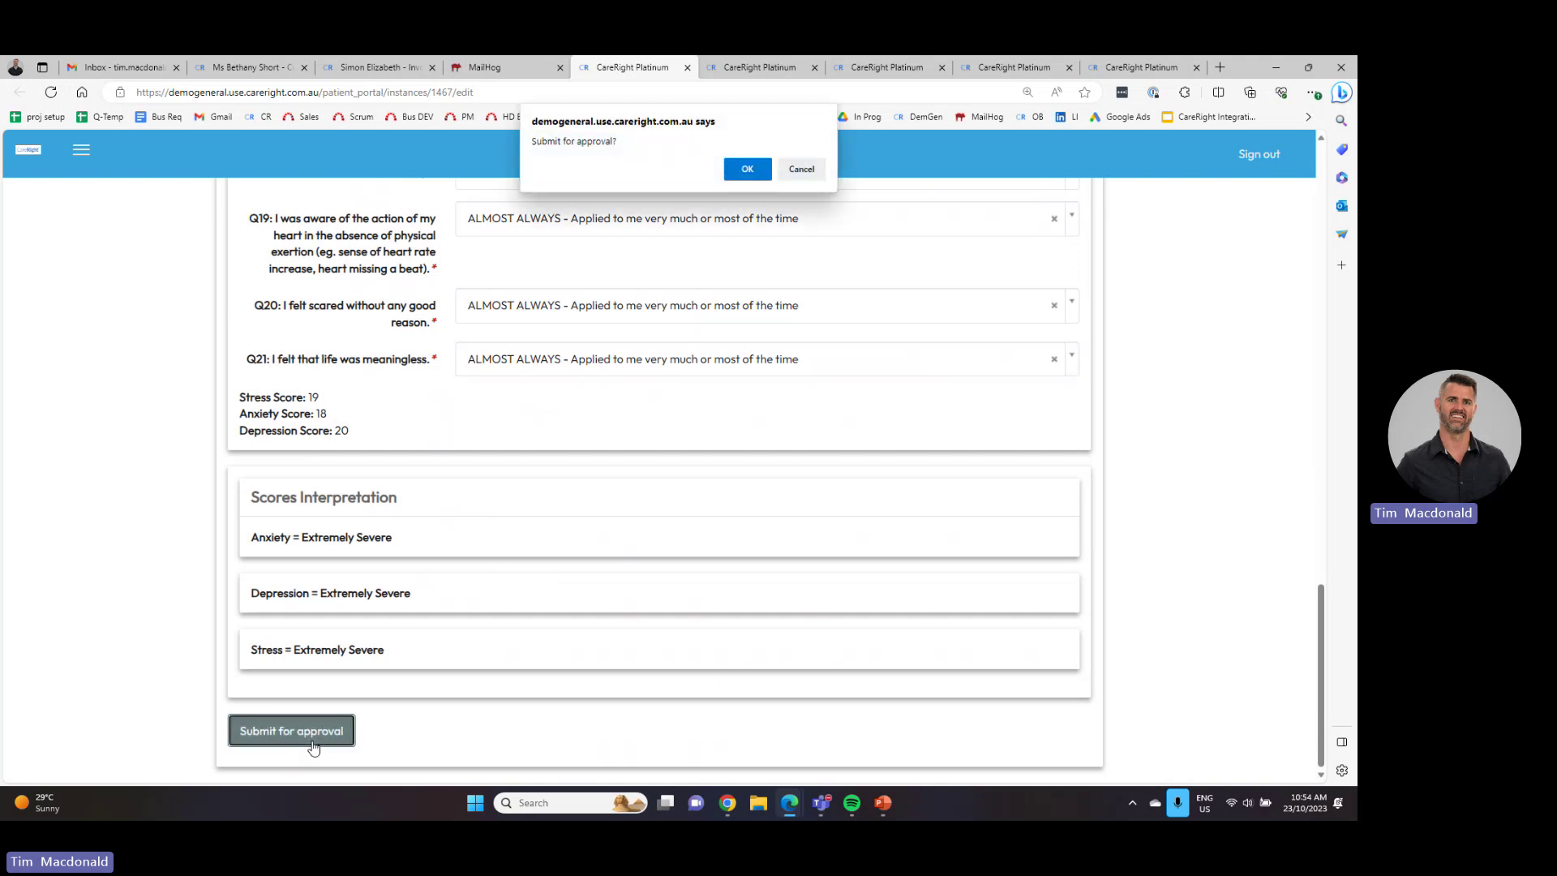
click(749, 167)
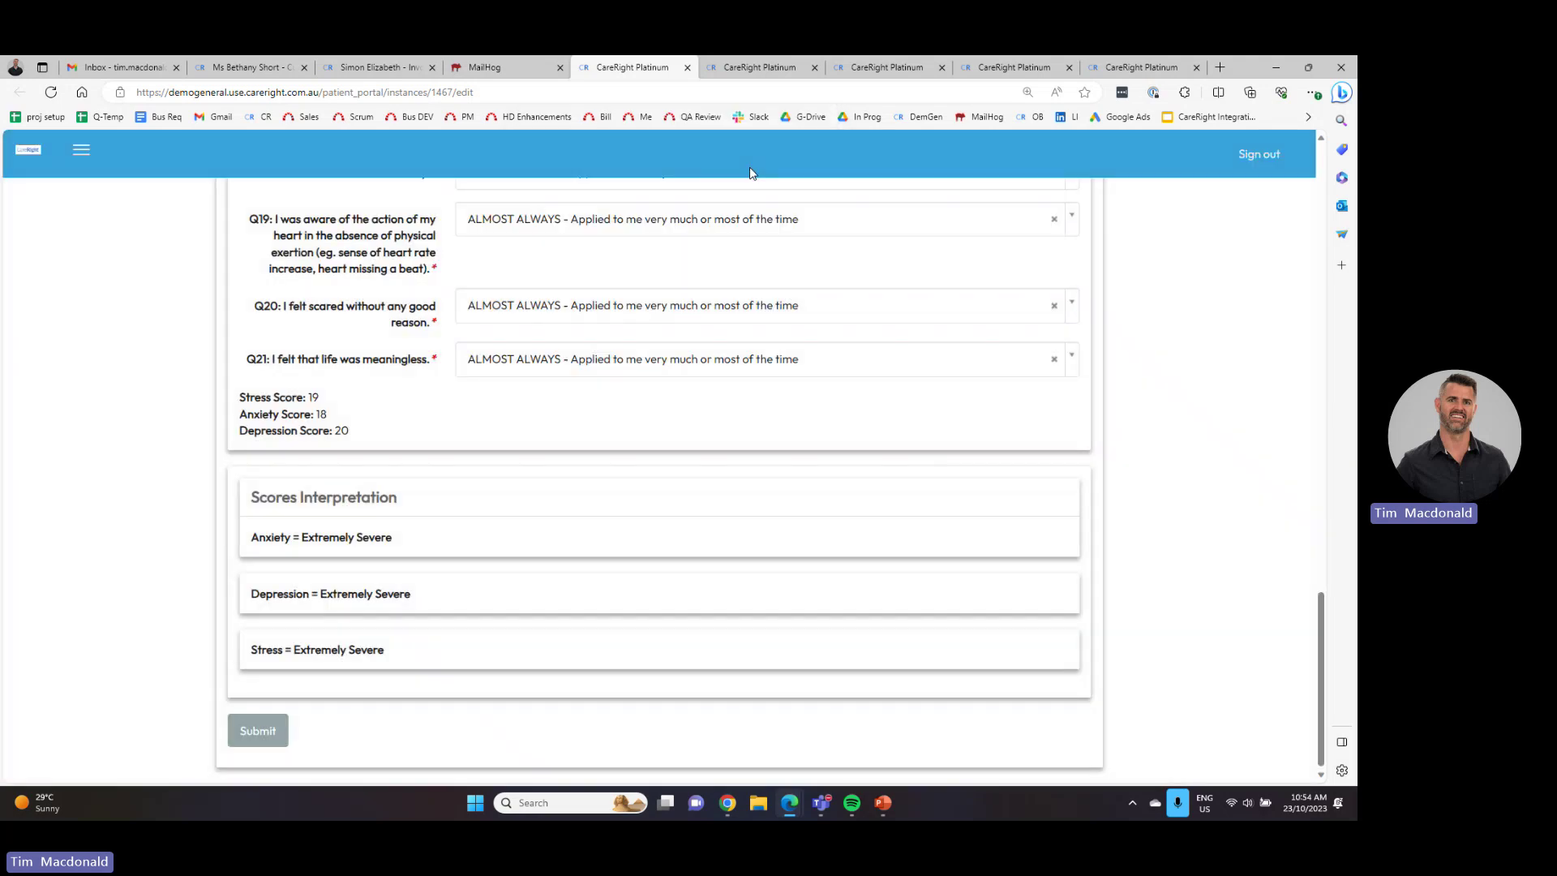
click(390, 68)
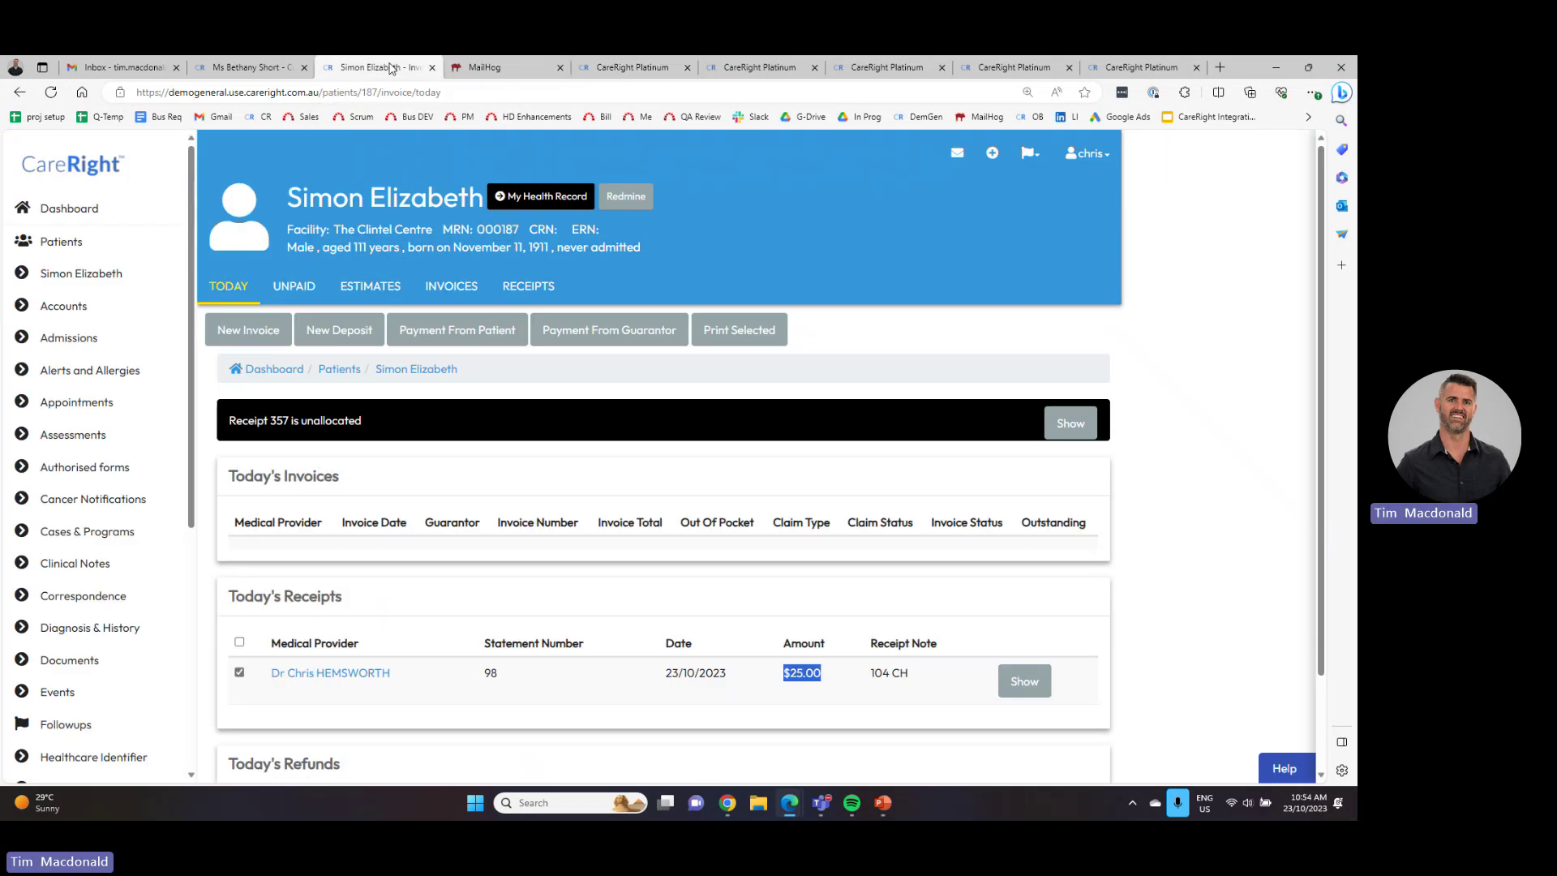
key(ctrl+5)
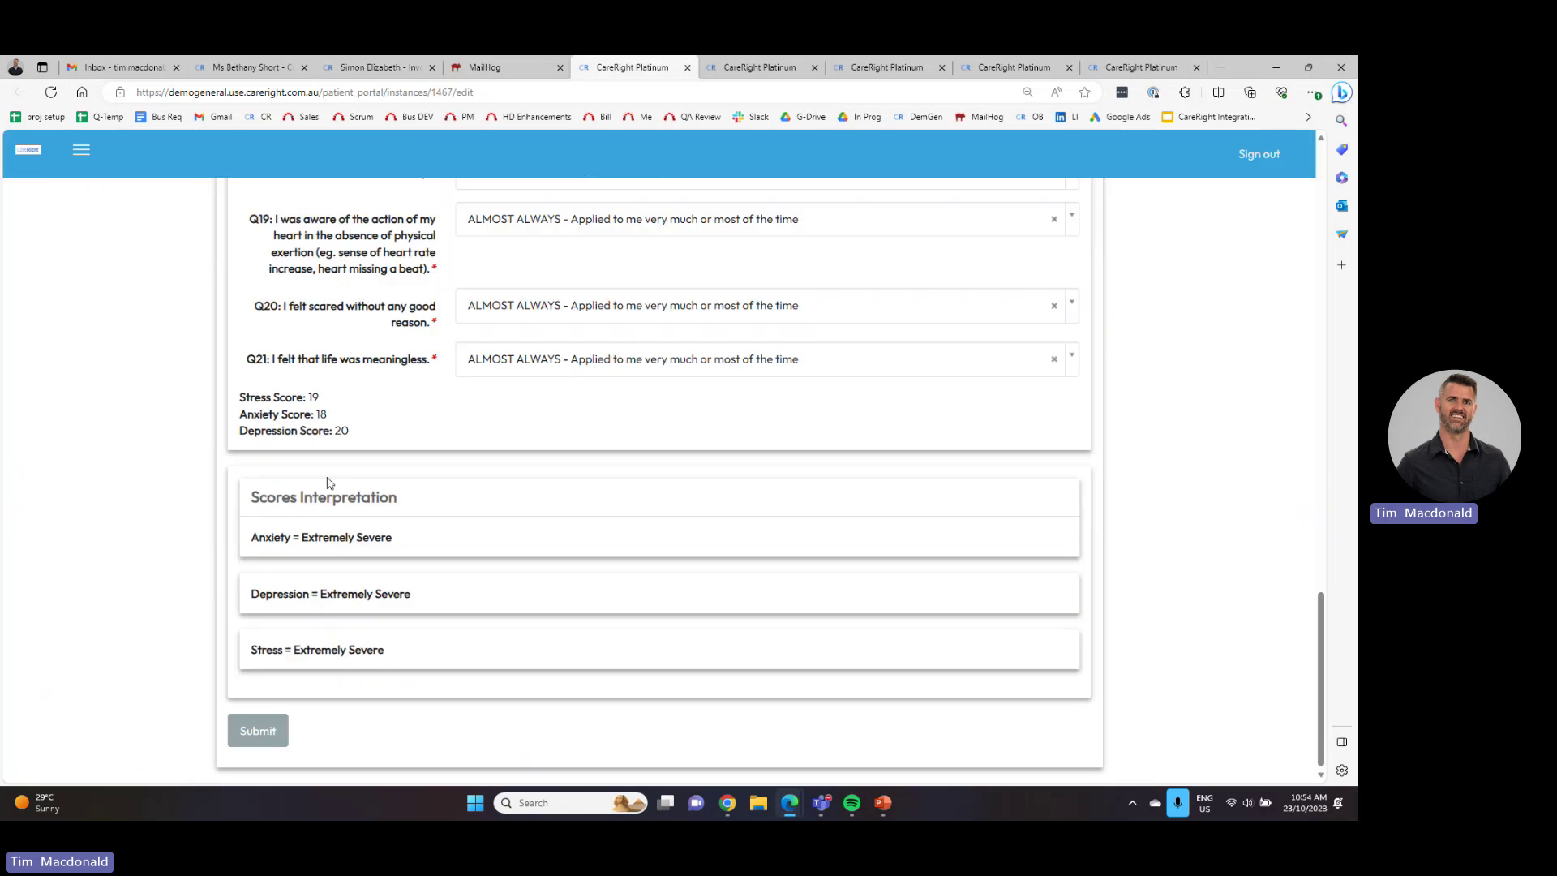
click(258, 731)
click(746, 168)
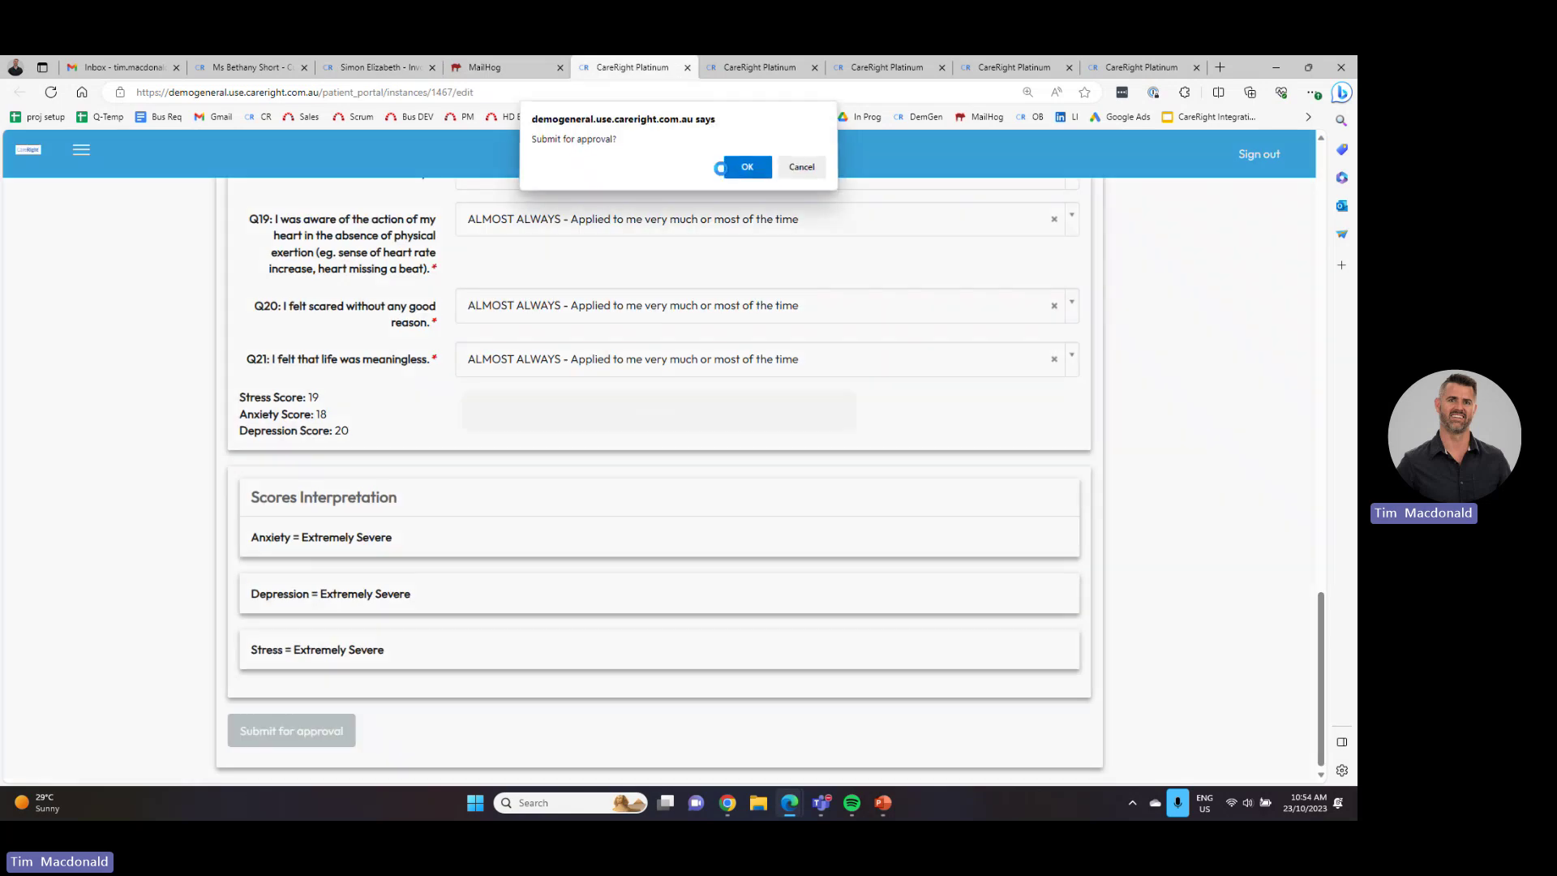
scroll(481, 301, up, 6)
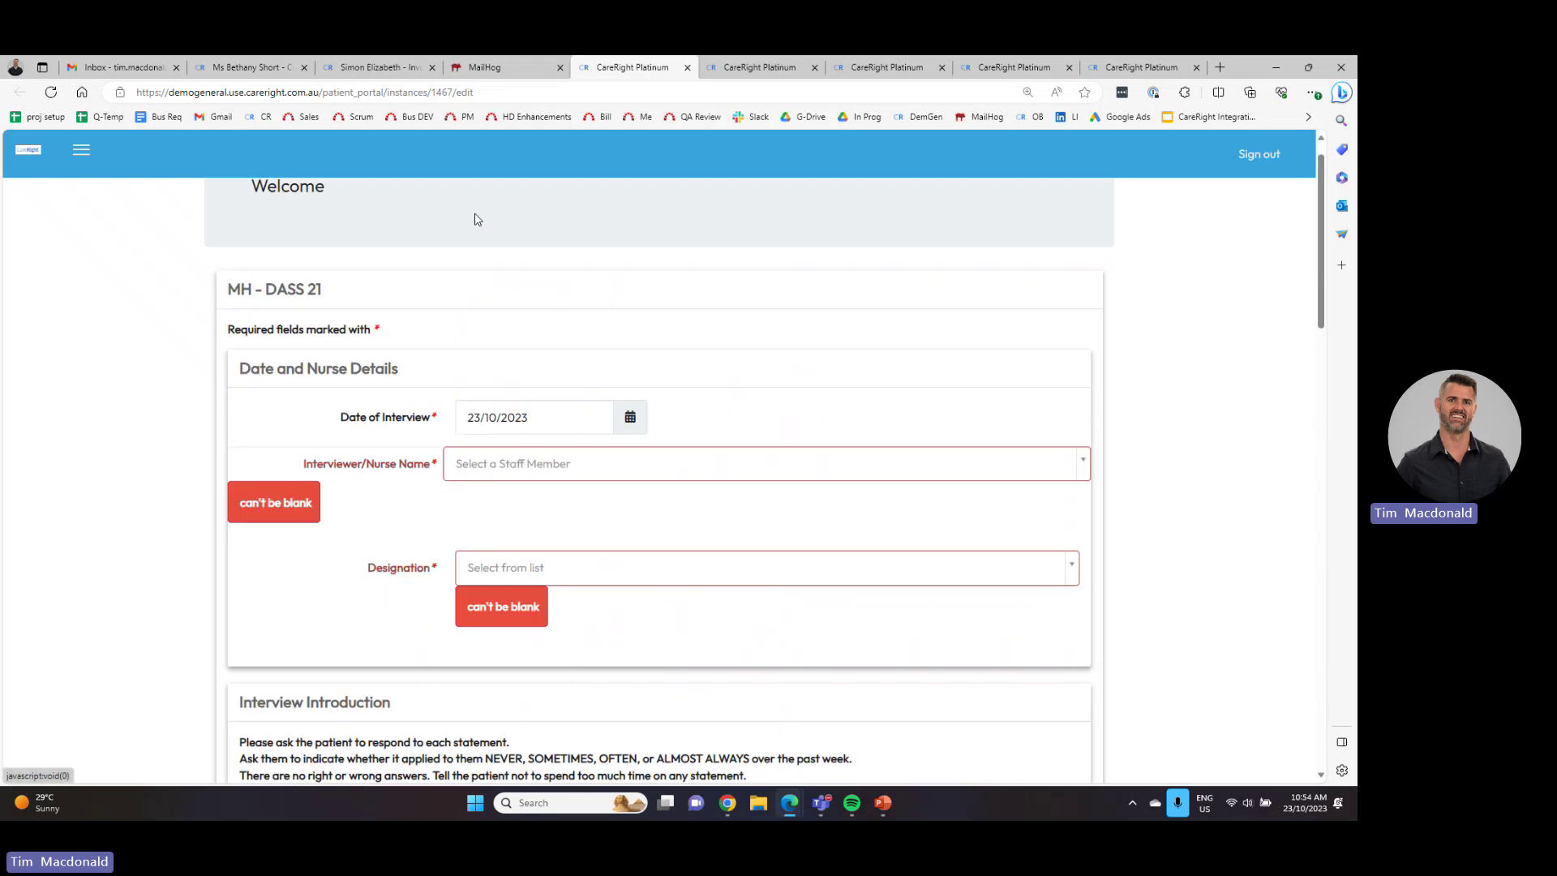
click(237, 69)
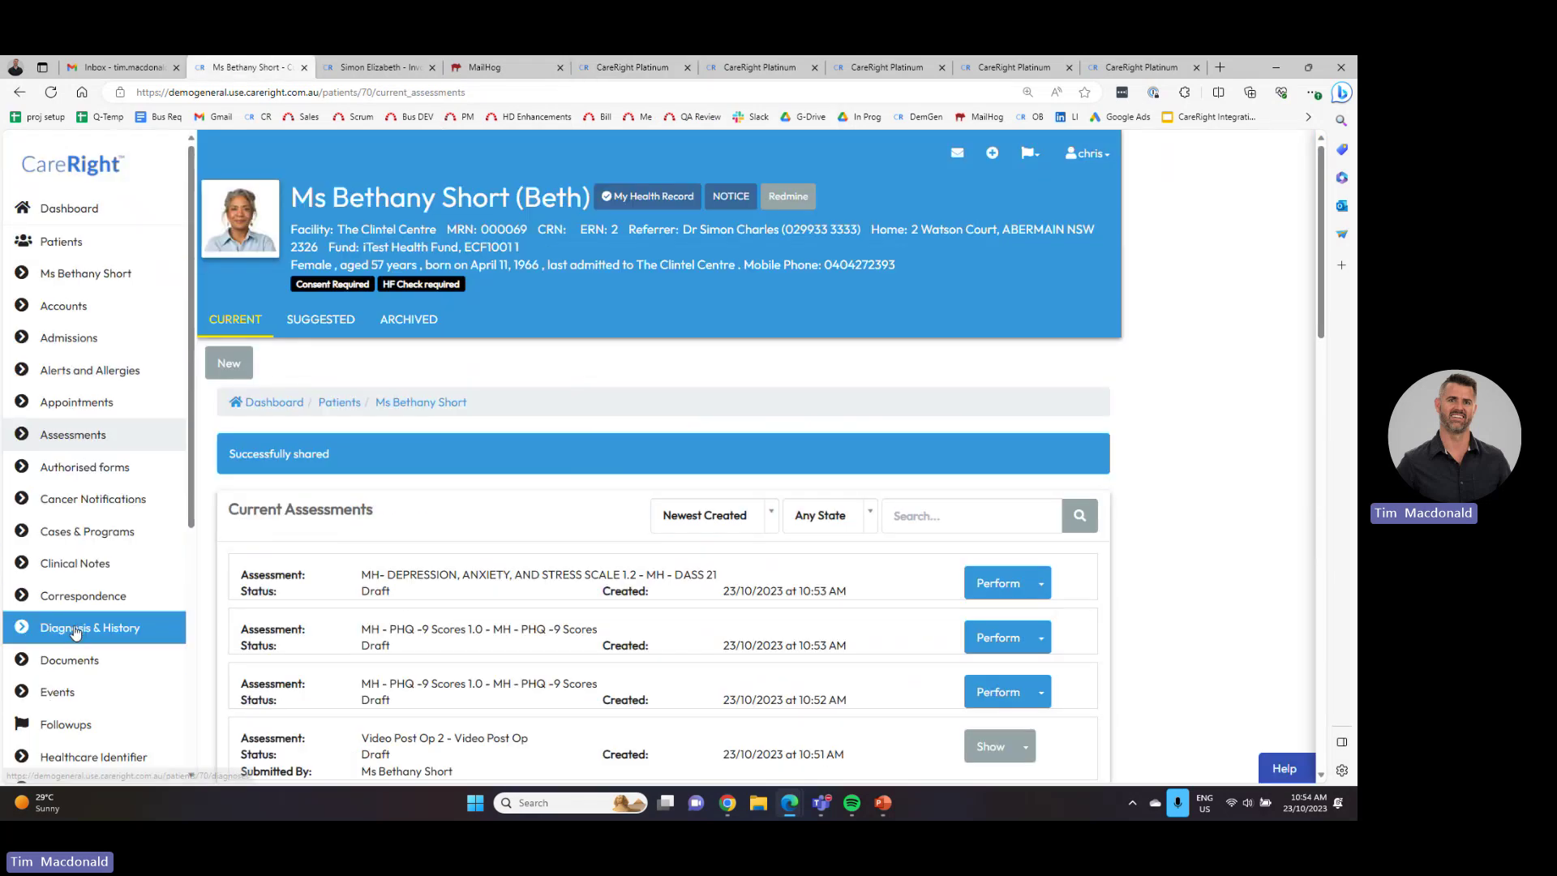
- From the patient's Measurements list, review the DASS history chart, checking the oldest value 19.0
scroll(95, 653, down, 4)
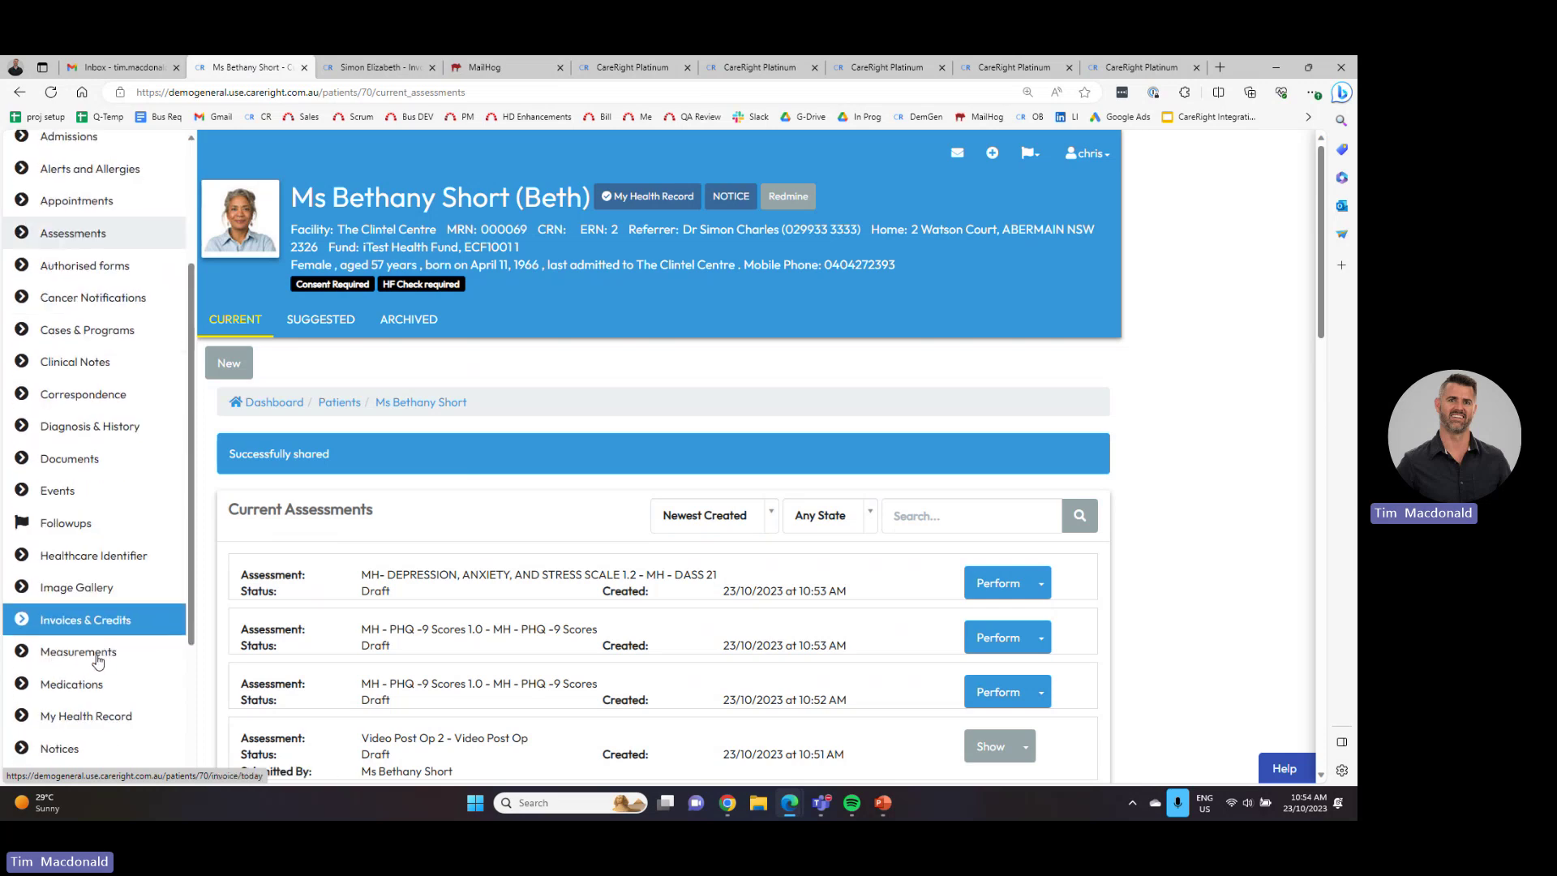
click(79, 559)
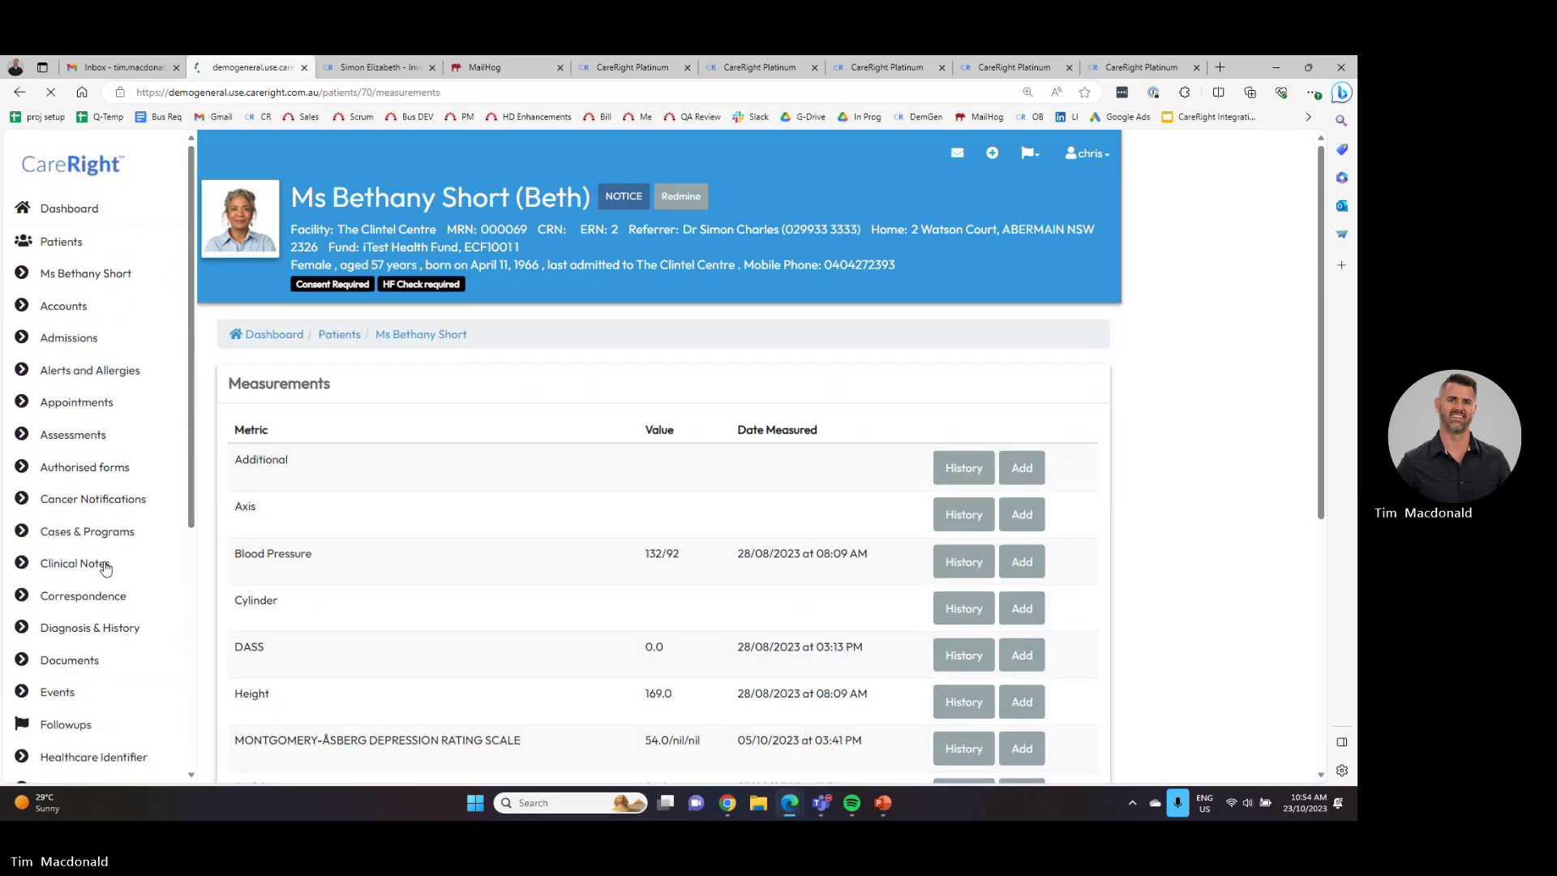
scroll(276, 484, down, 3)
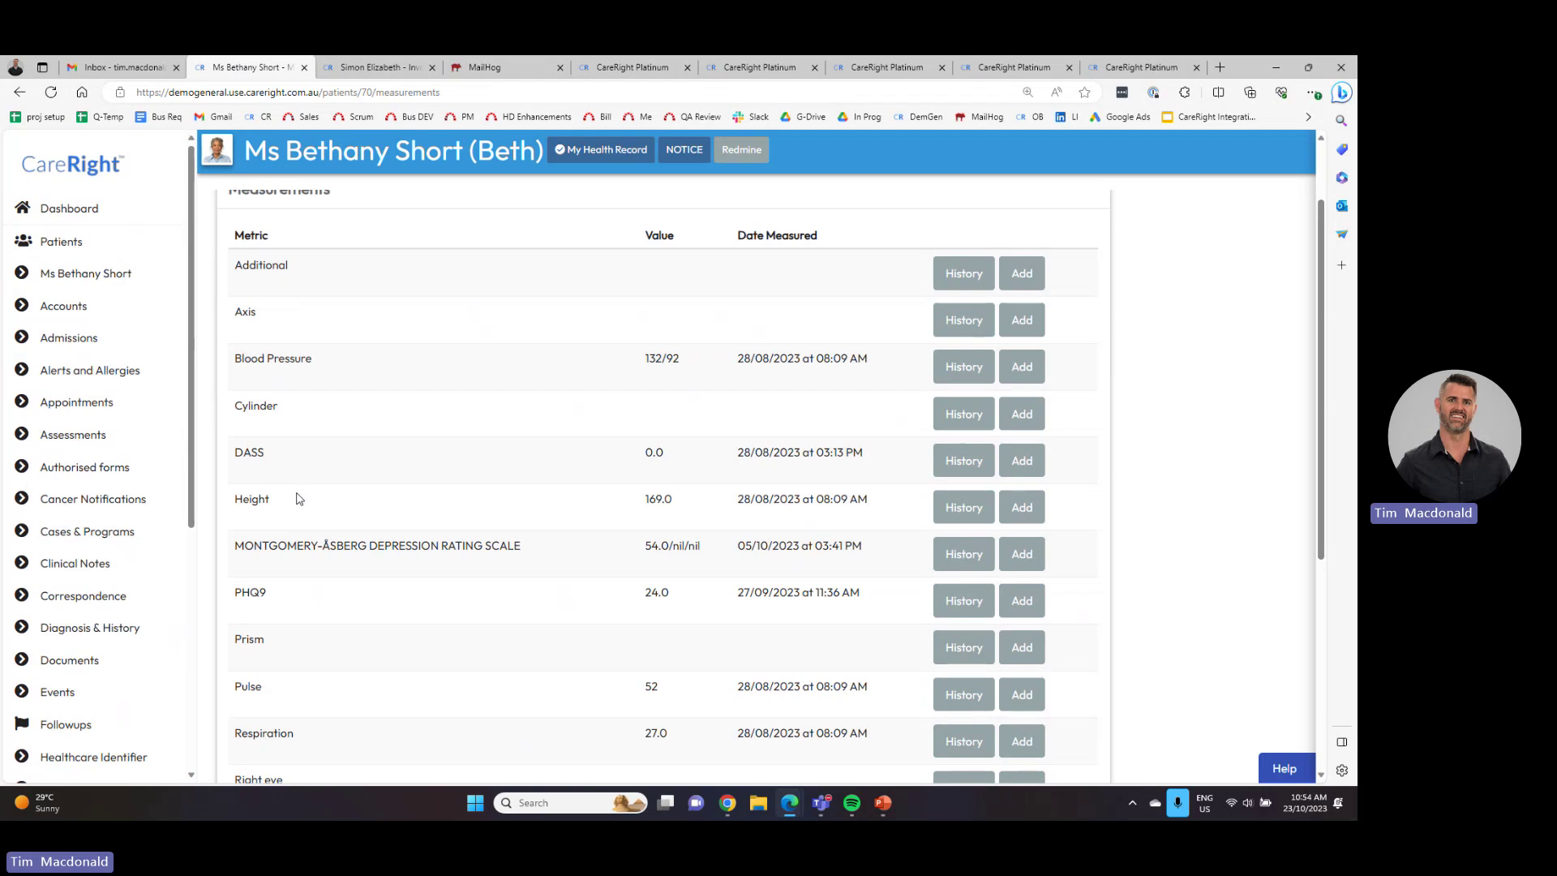
click(963, 464)
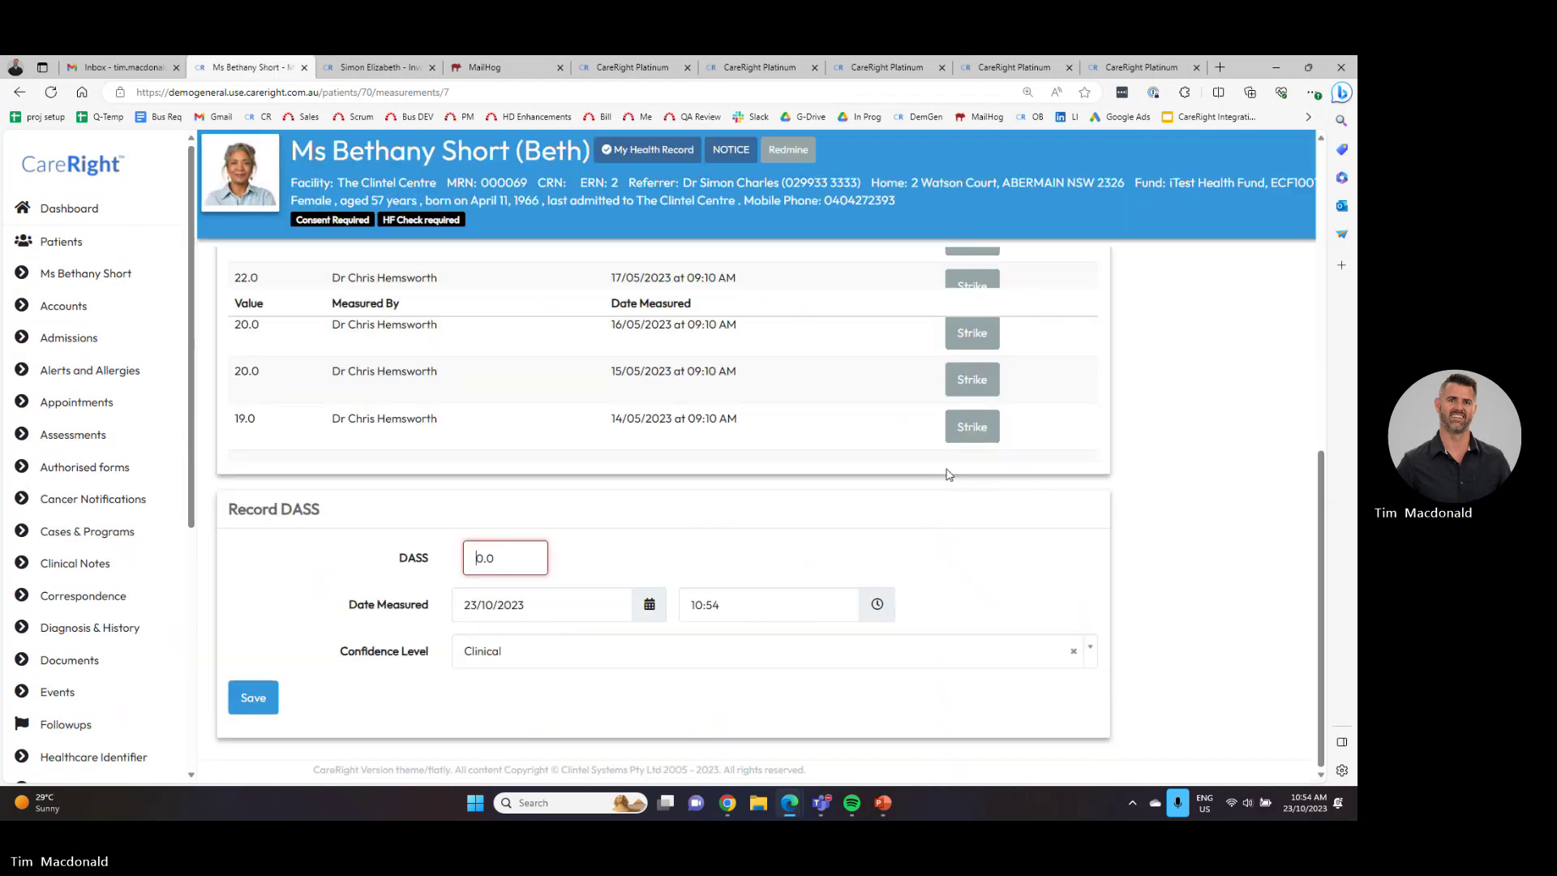
scroll(851, 486, up, 5)
scroll(749, 495, down, 1)
drag(744, 616, 614, 616)
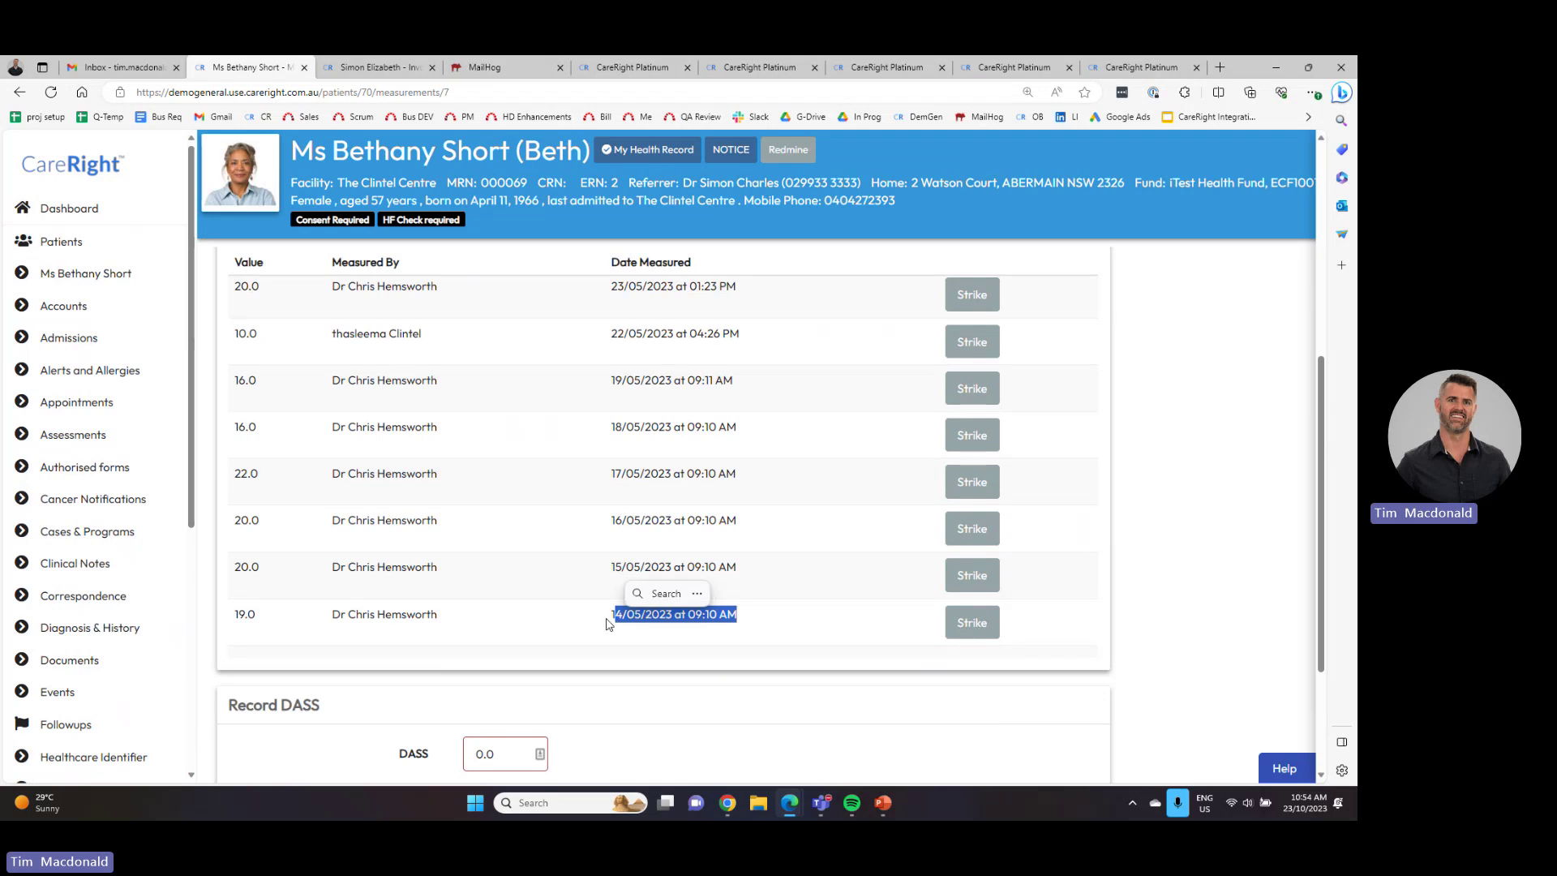
drag(257, 616, 236, 616)
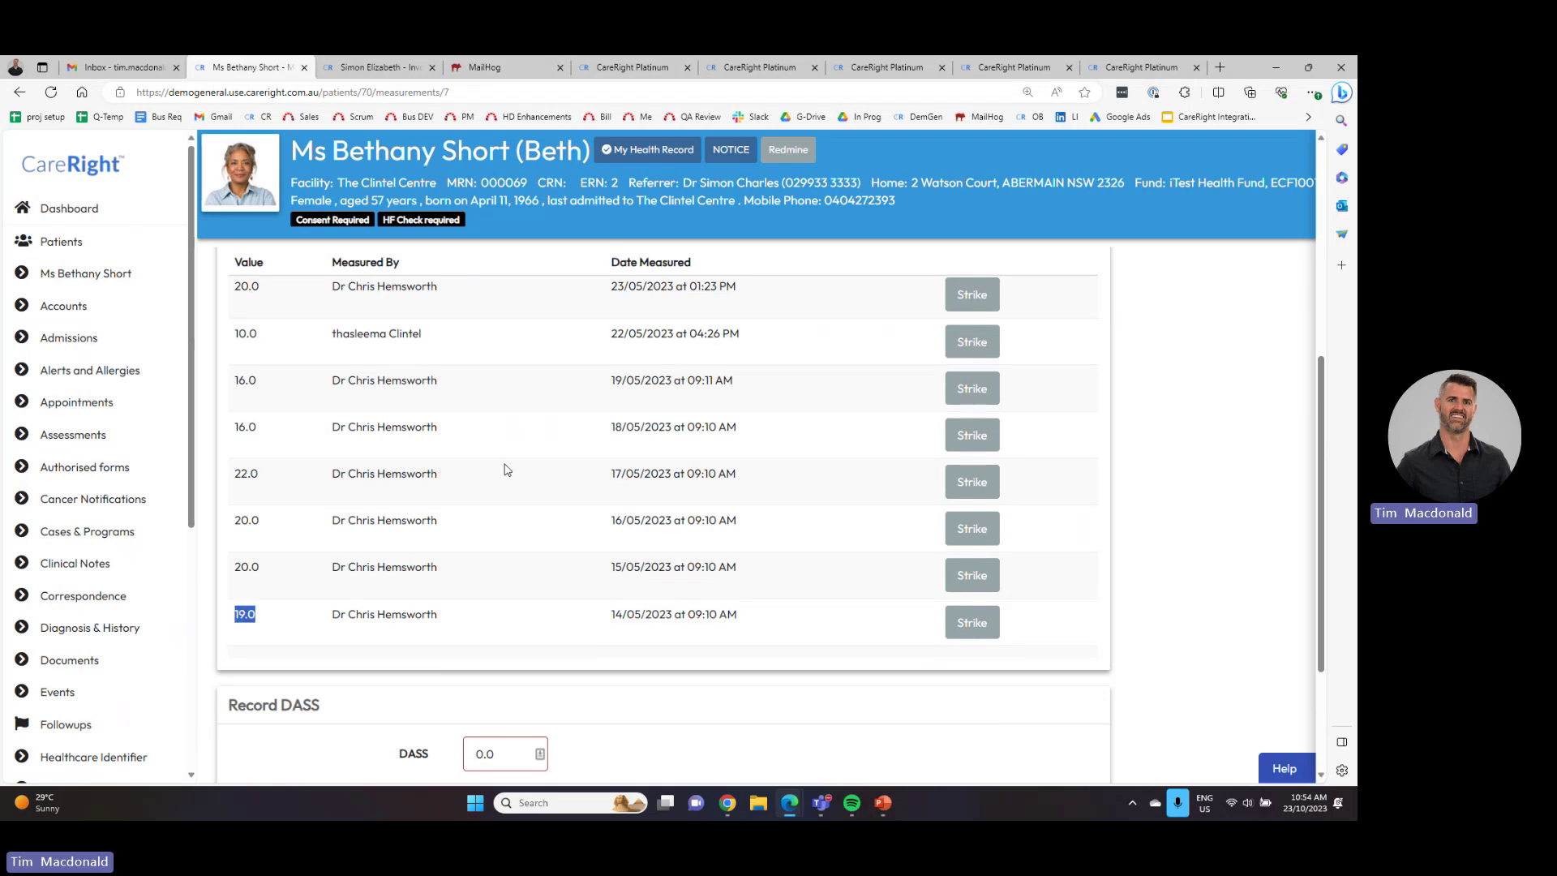
scroll(506, 469, up, 5)
scroll(507, 474, down, 2)
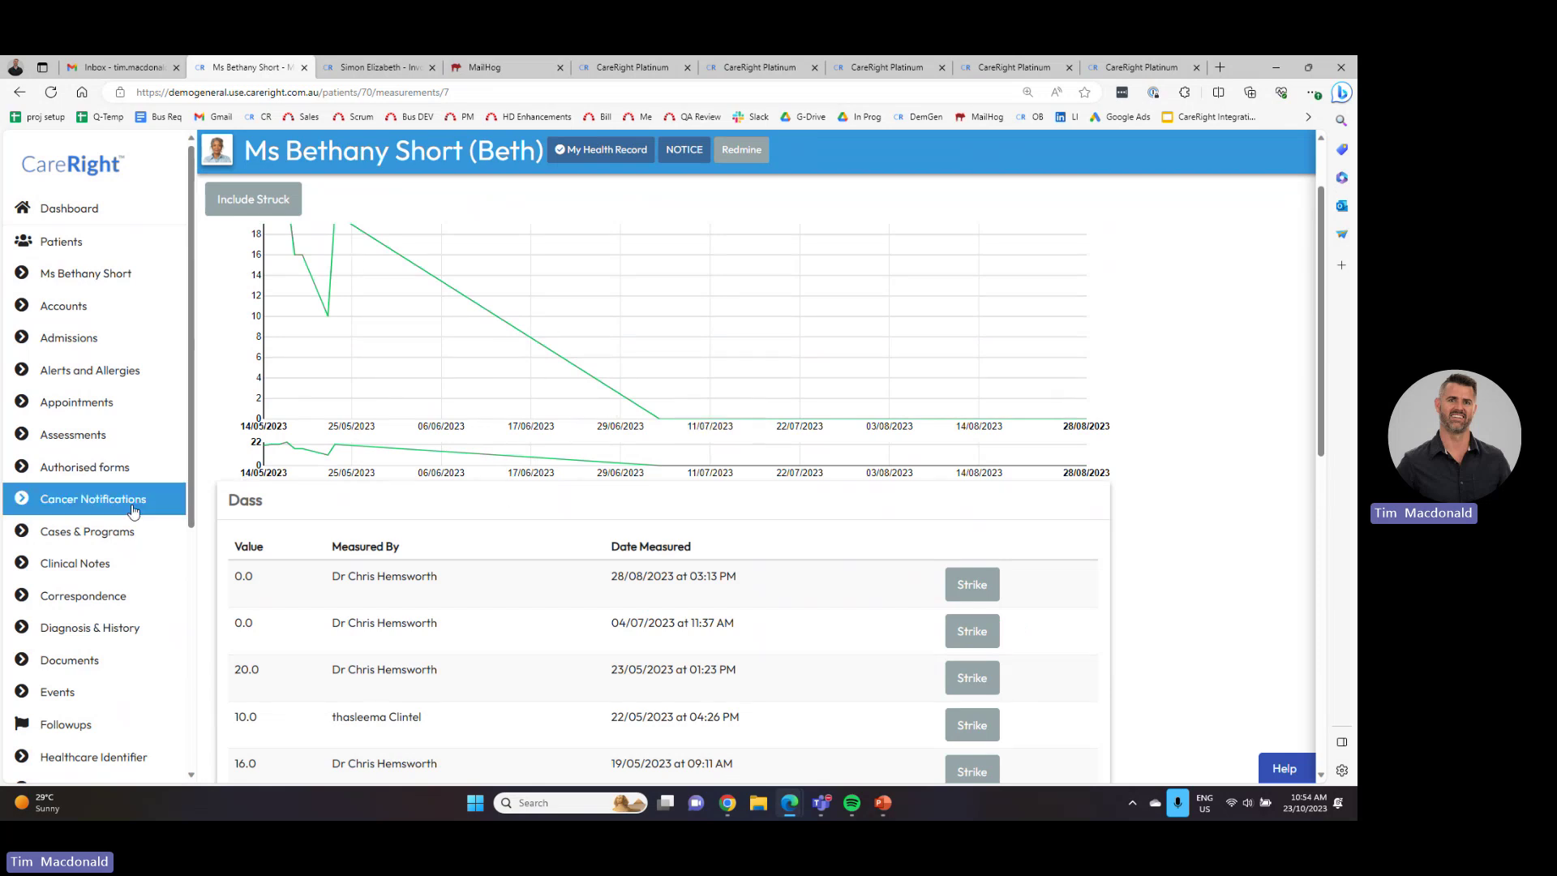
- Return to the measurements list and bring up the PHQ9 history chart, latest 24.0 on 27/09/2023
key(alt+Left)
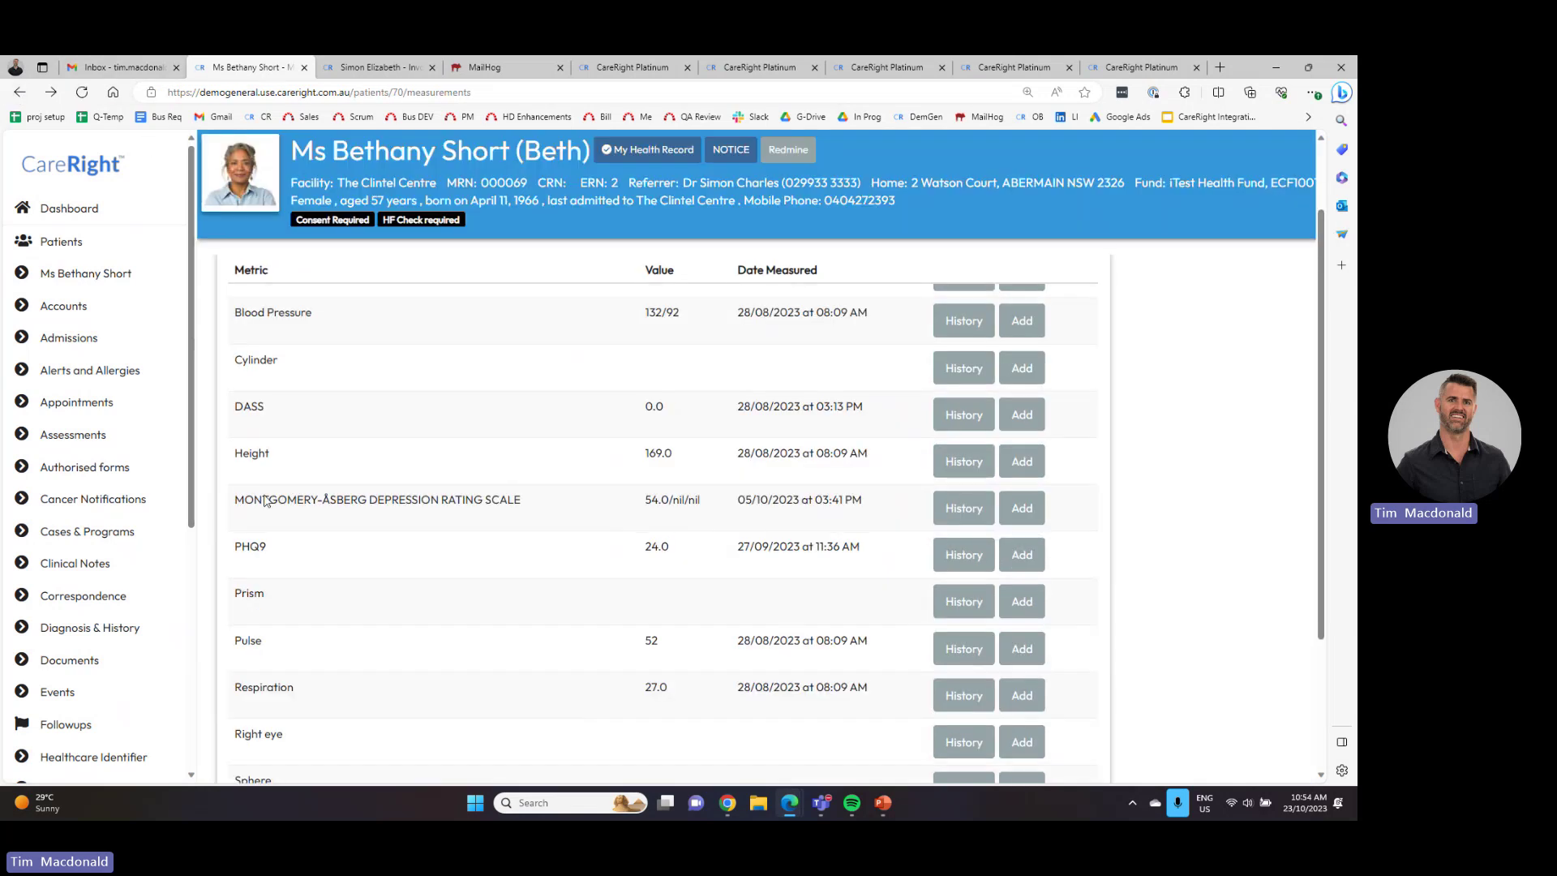
click(936, 556)
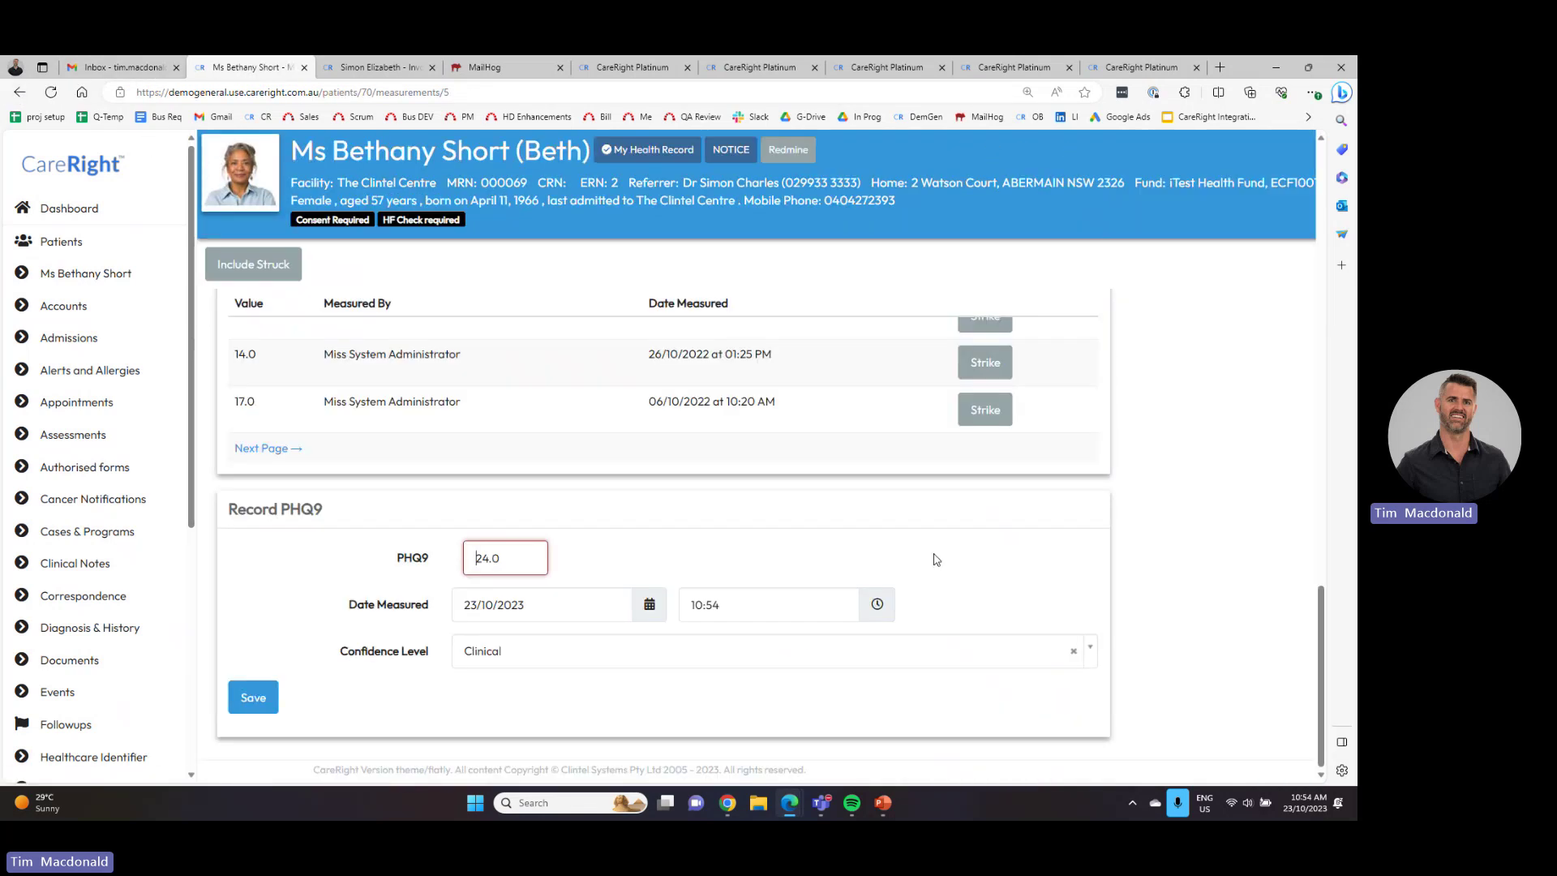
scroll(727, 557, up, 15)
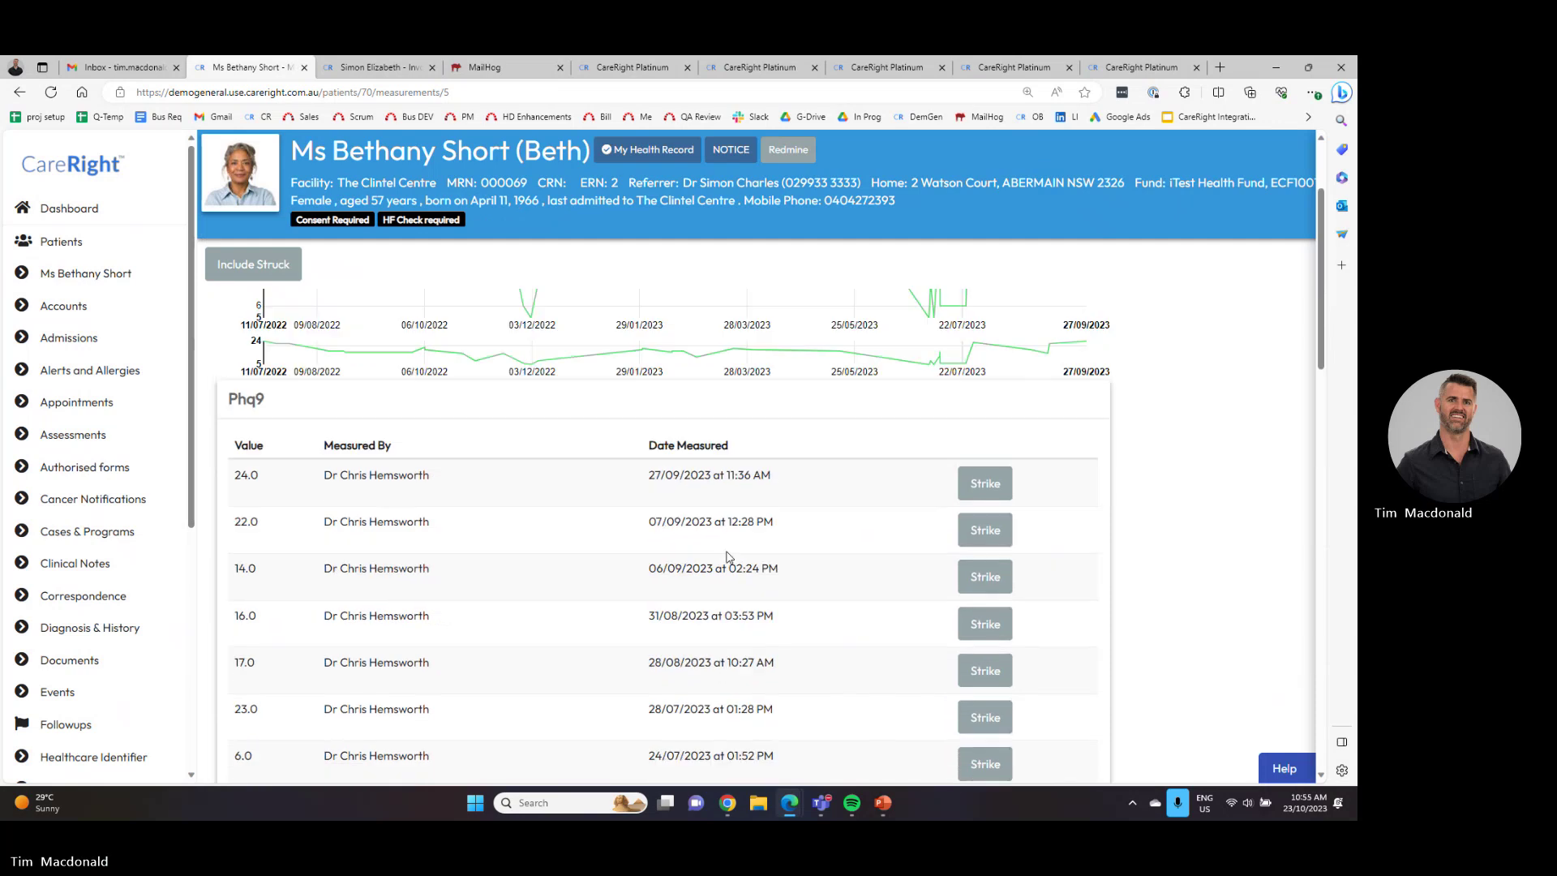
scroll(727, 557, up, 4)
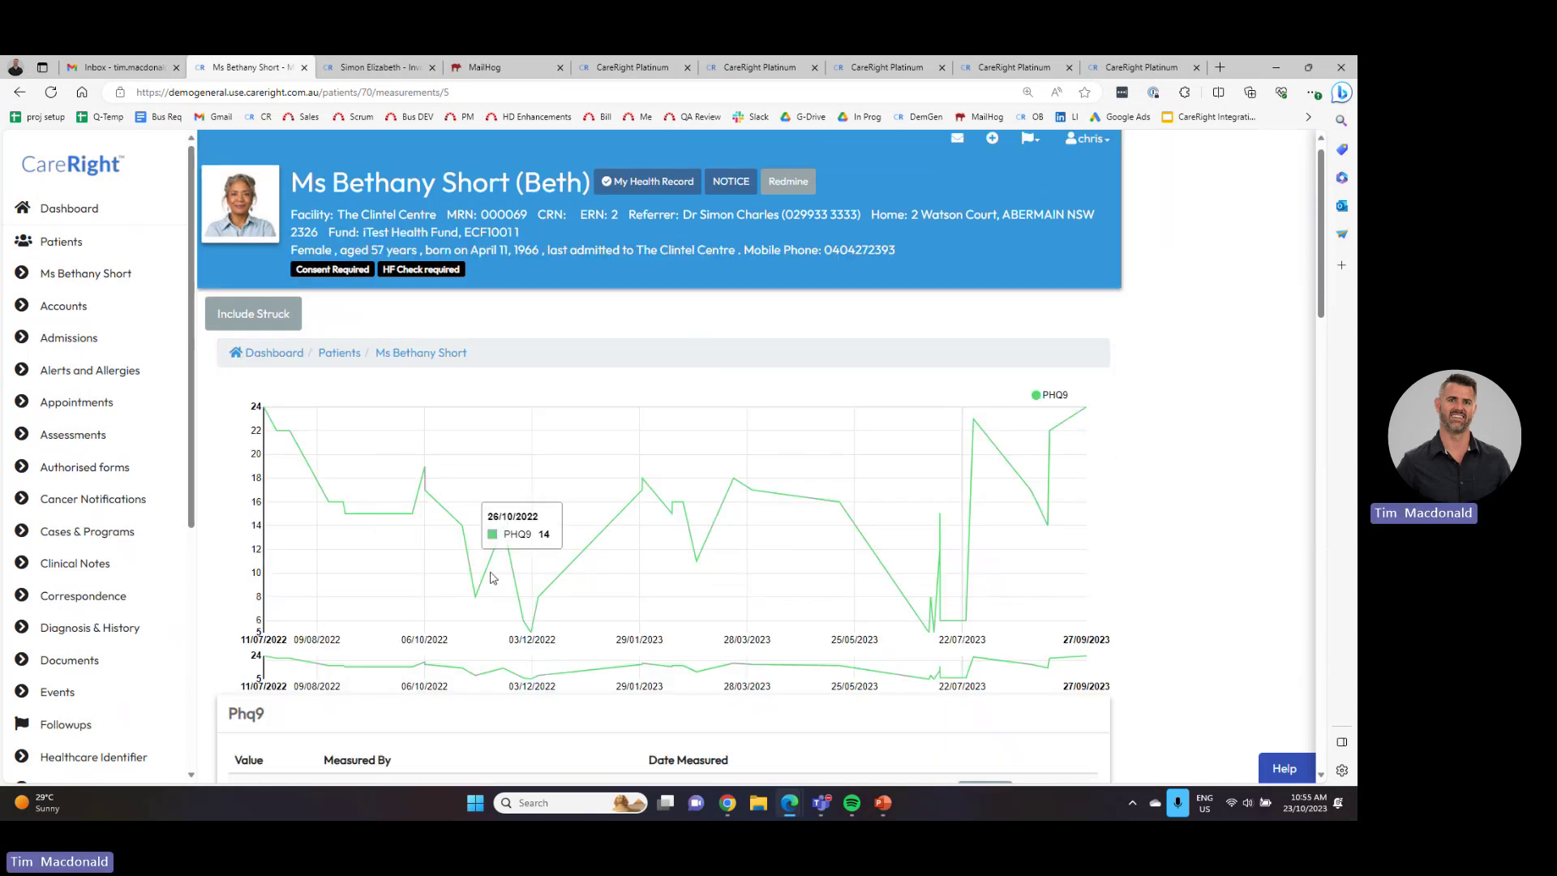
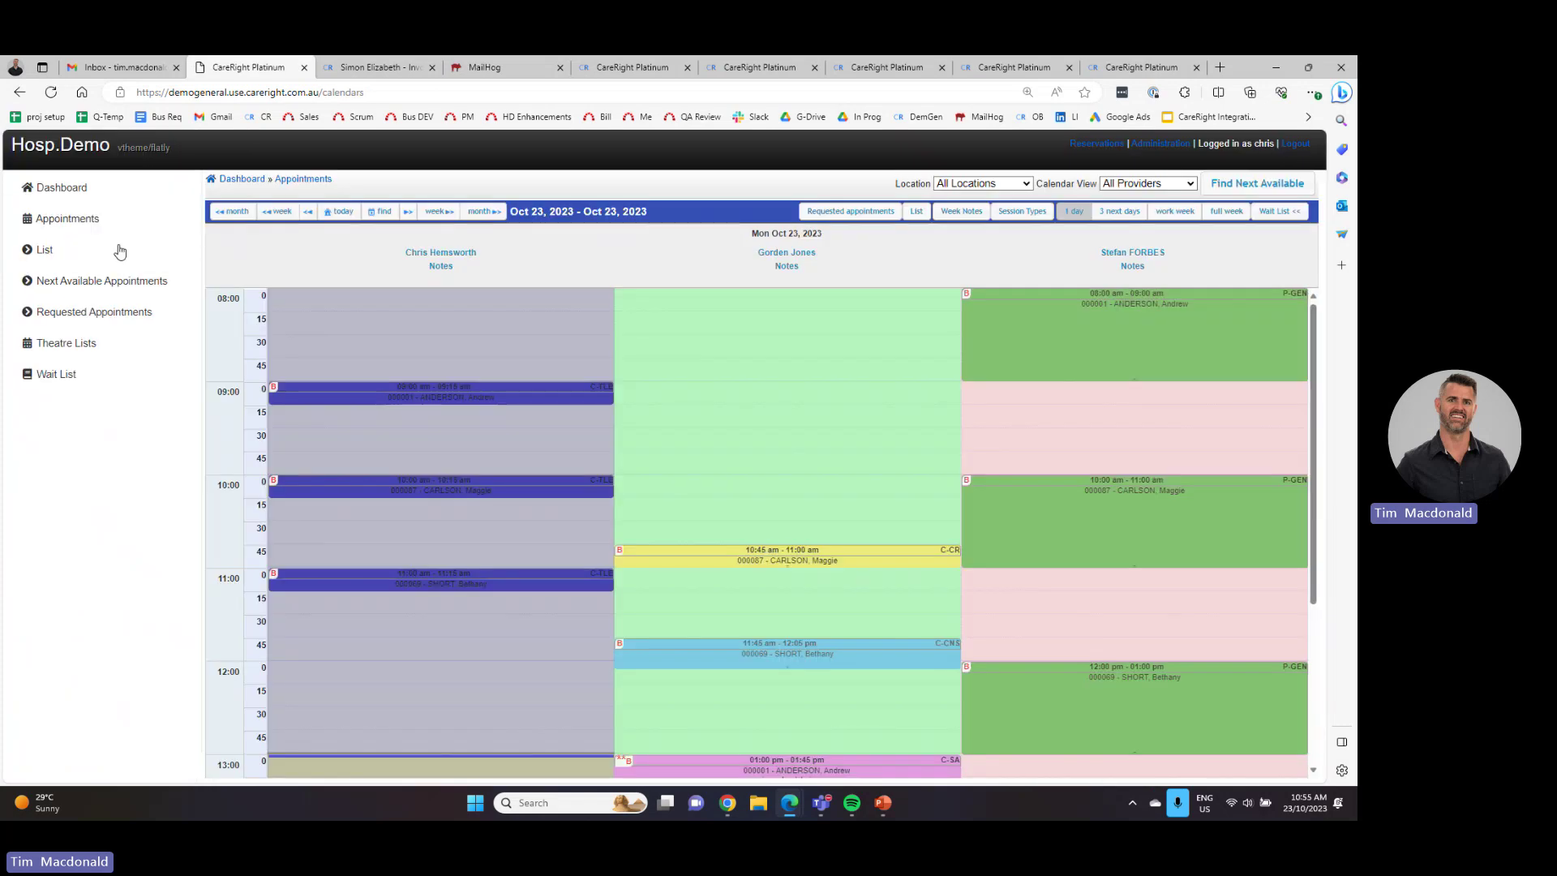
- Book a 09:00–09:45 'C - Standard appointment' in the middle provider's column for the patient found by name search
click(667, 386)
click(756, 581)
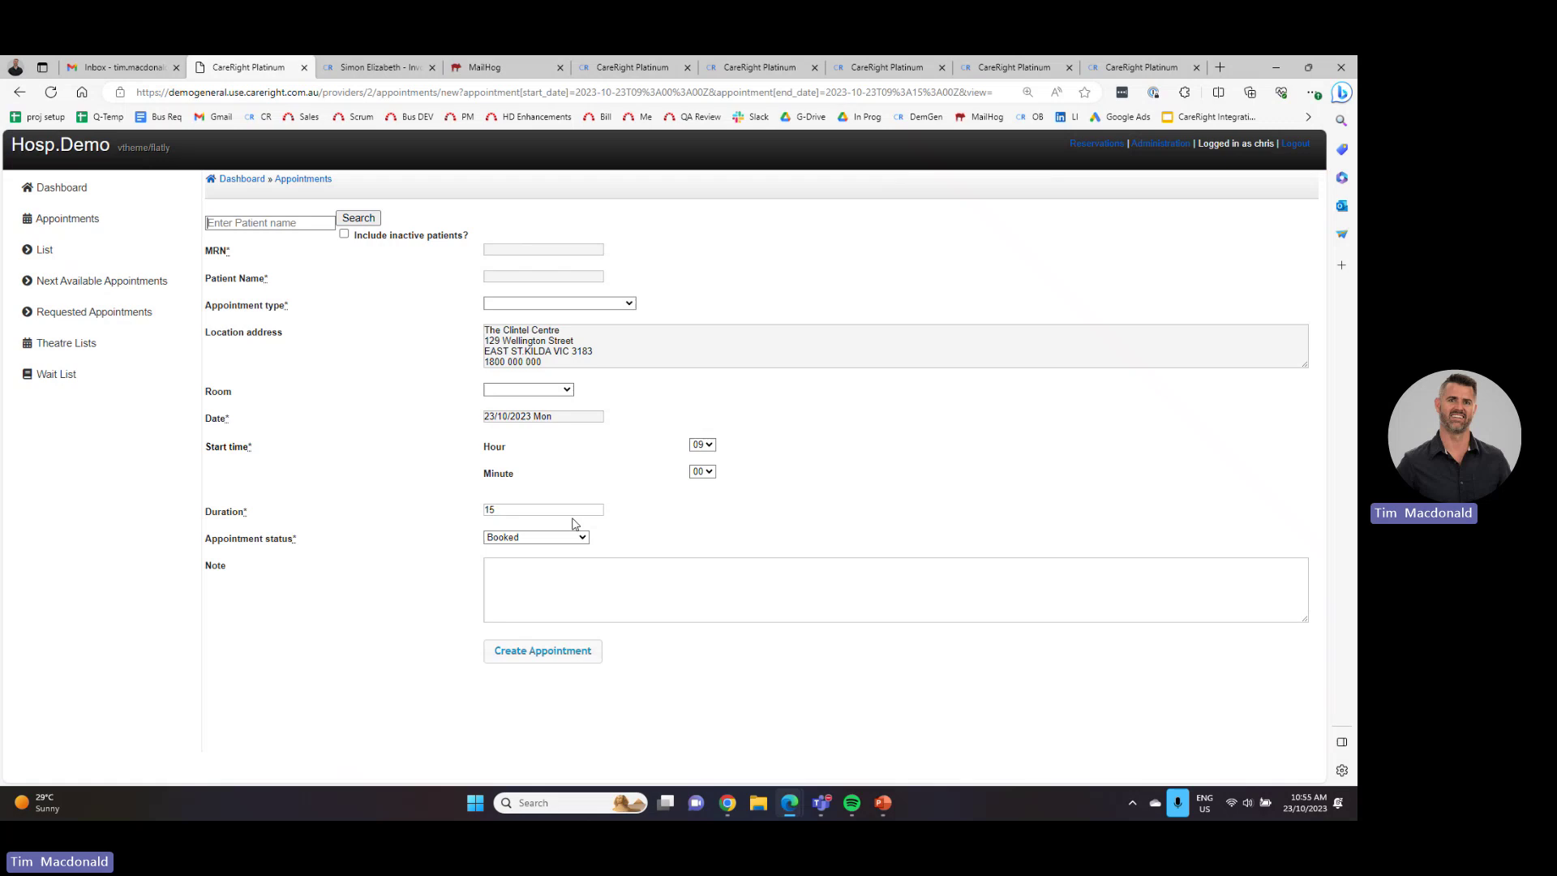
click(272, 222)
text(beth)
key(Return)
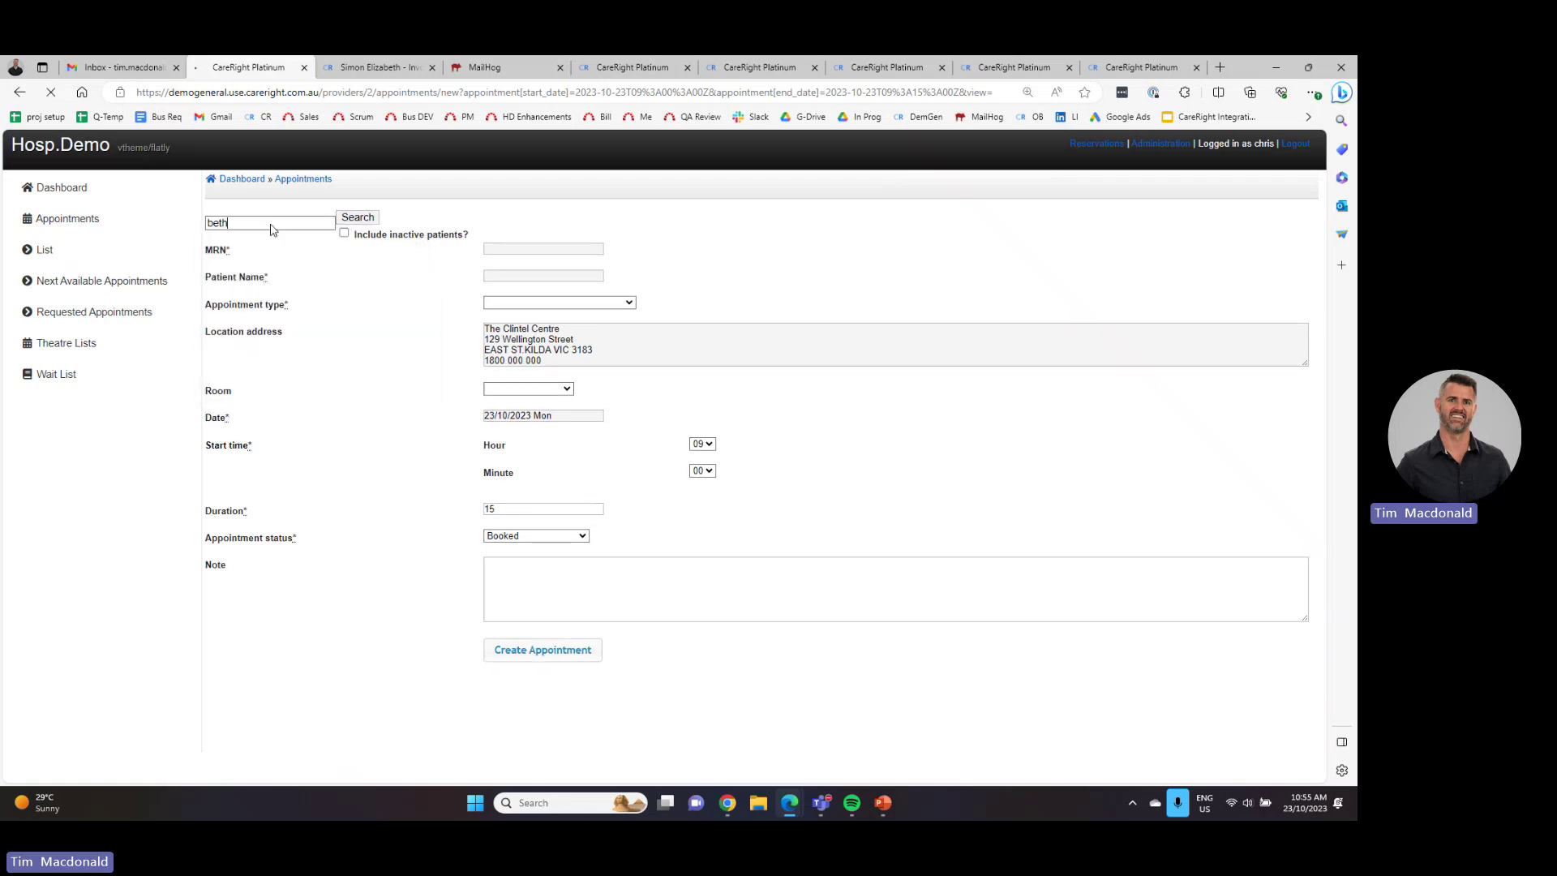
click(1051, 654)
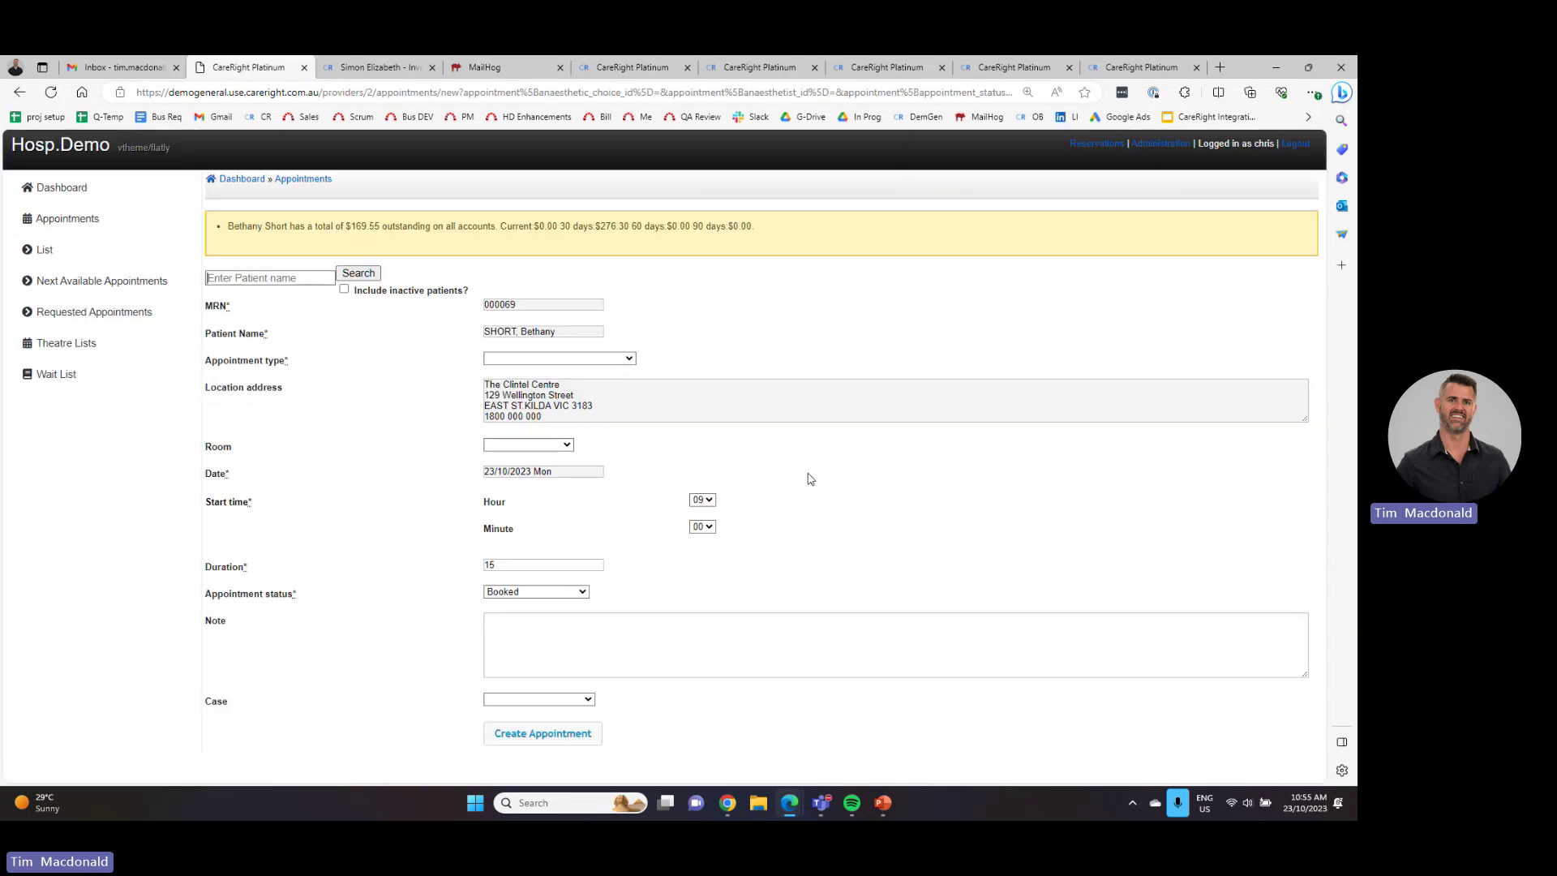
click(592, 359)
click(558, 412)
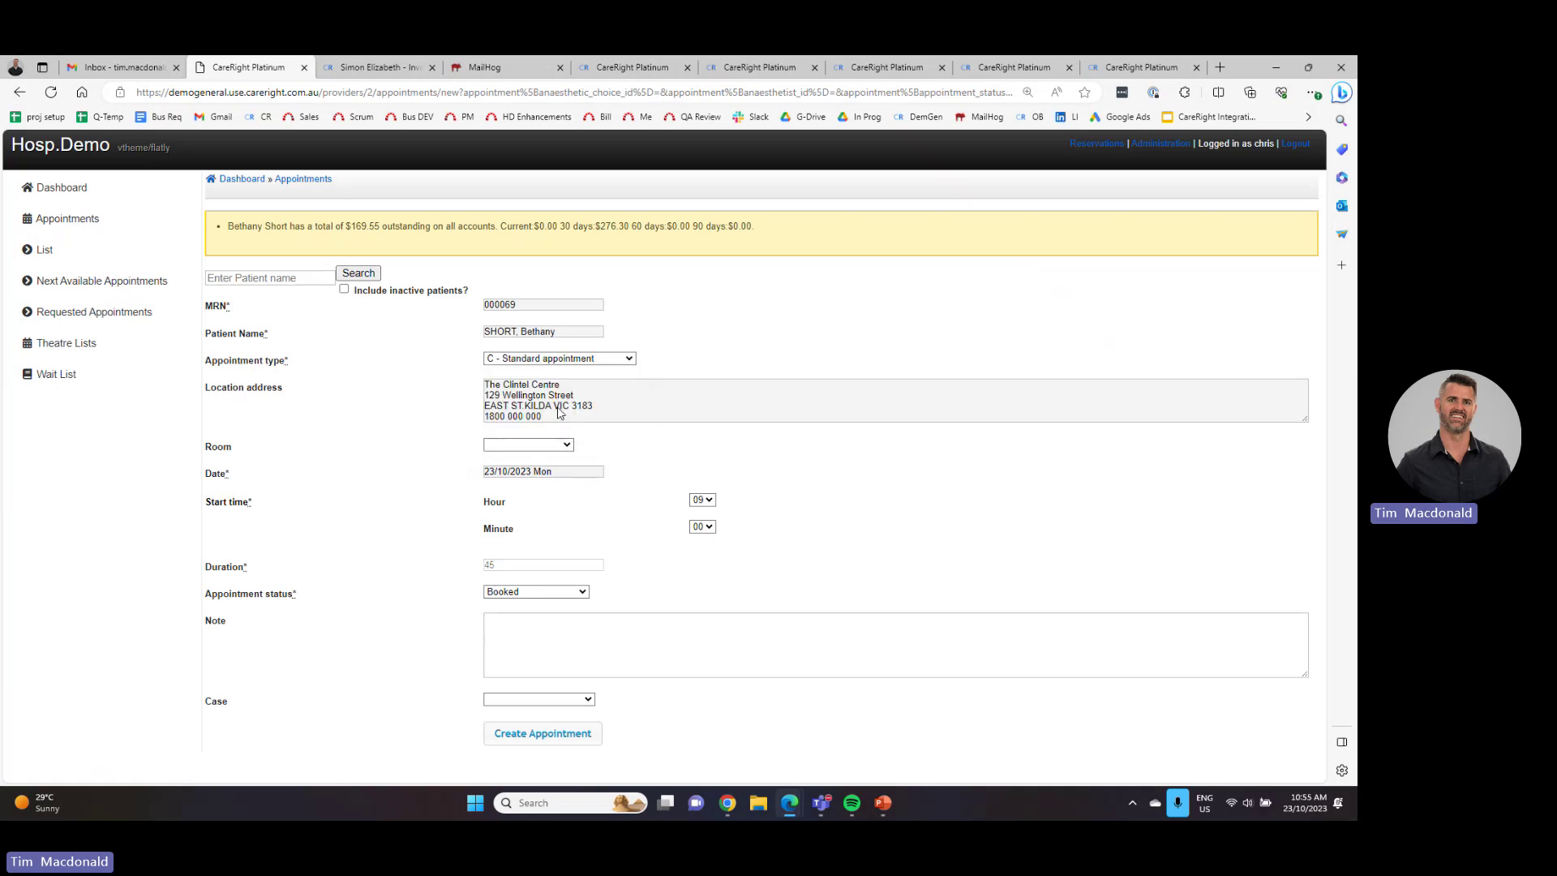
click(537, 733)
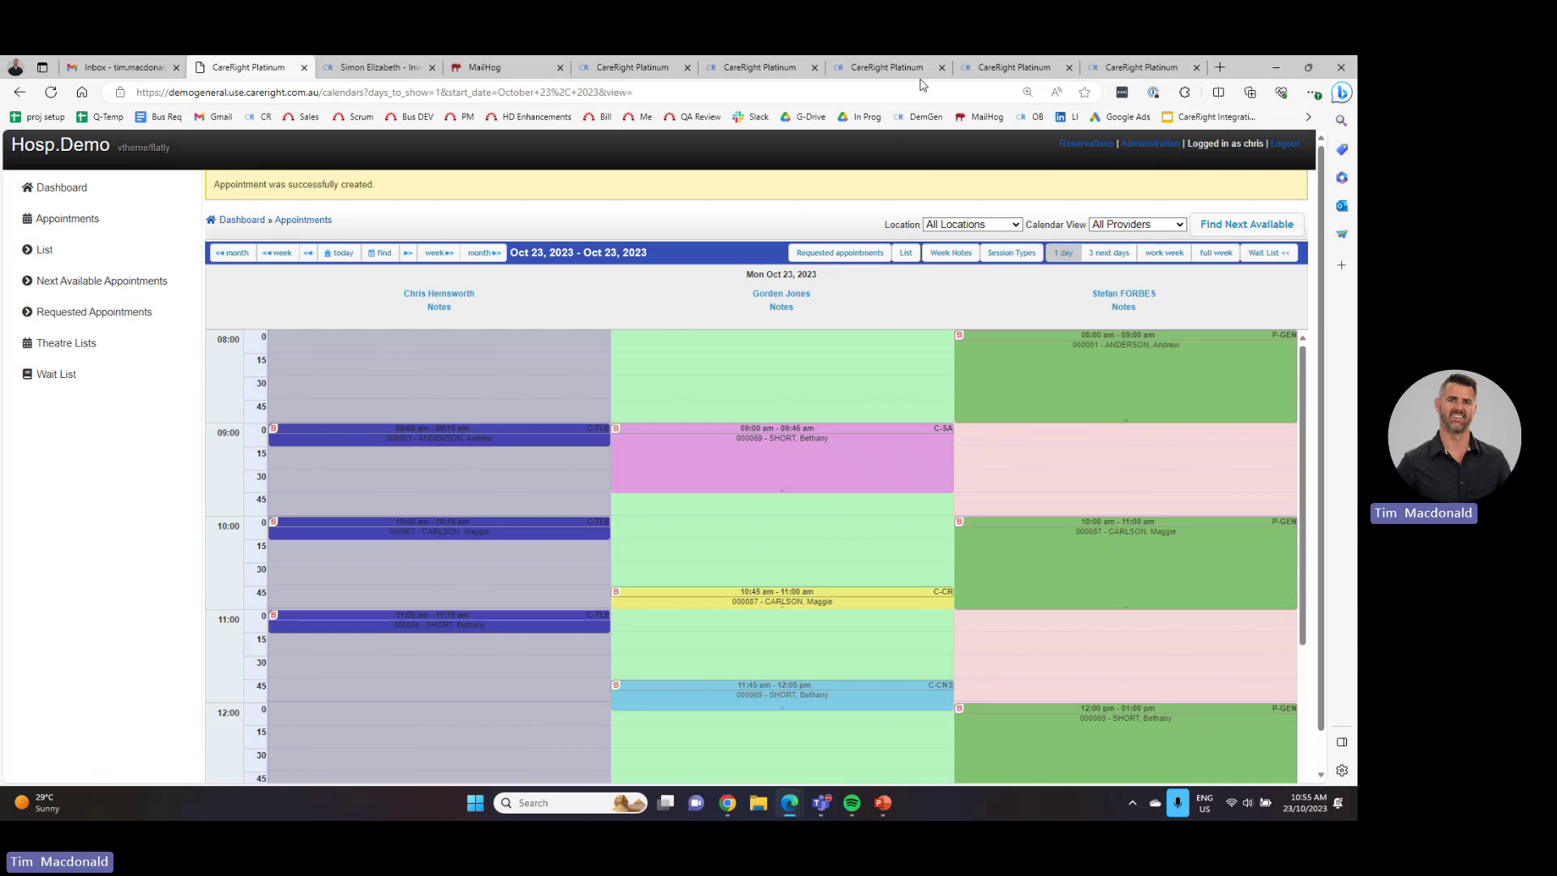
- Show the day's appointments as a list, filter it to one provider, then return to the full list
click(906, 254)
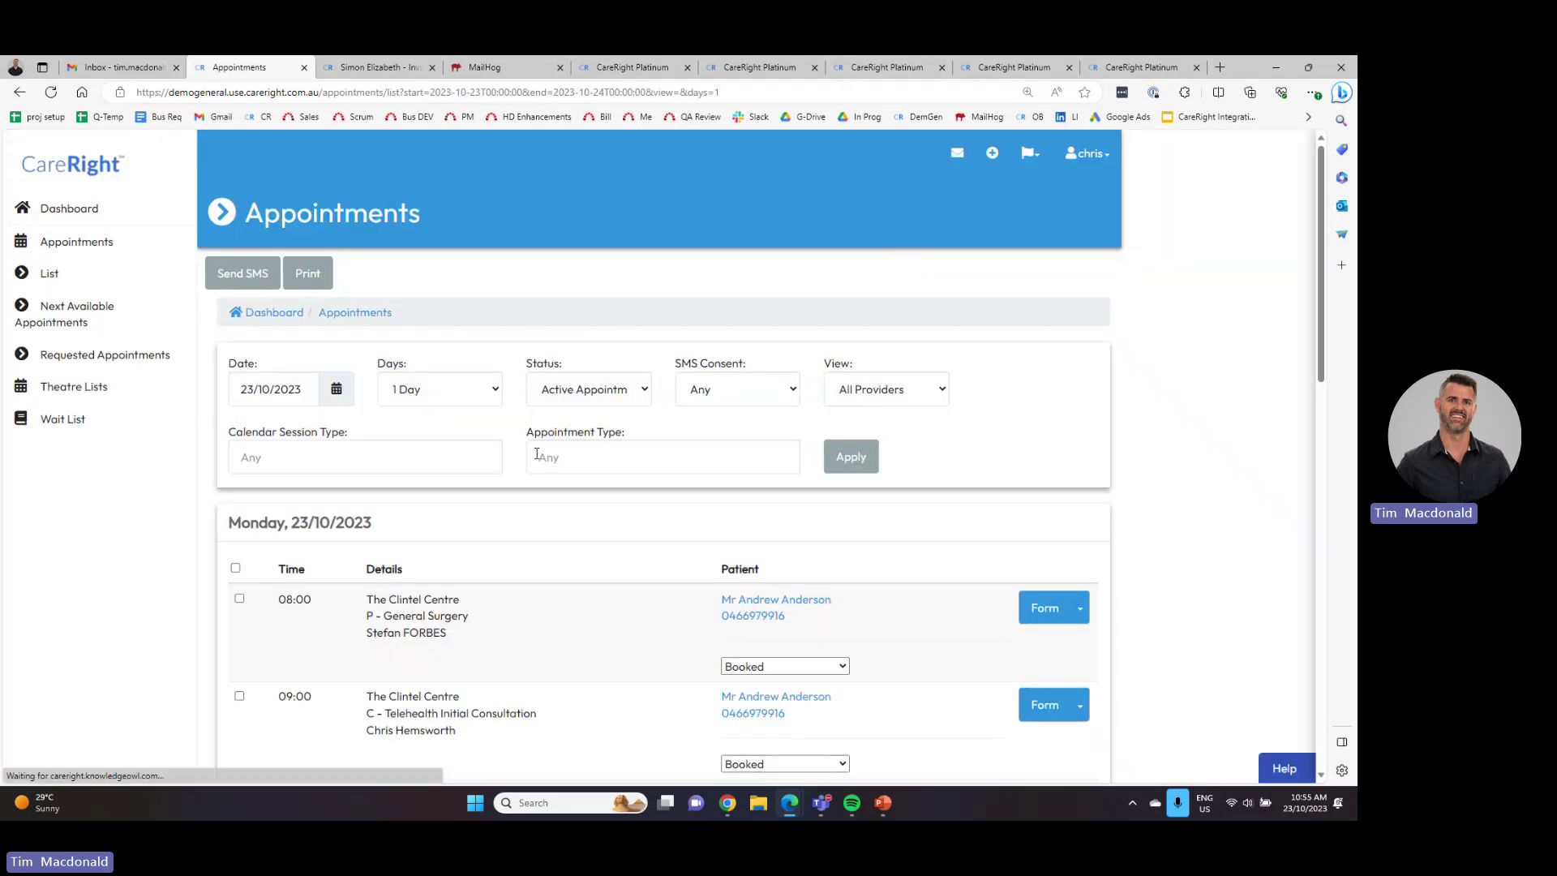
click(896, 393)
click(883, 451)
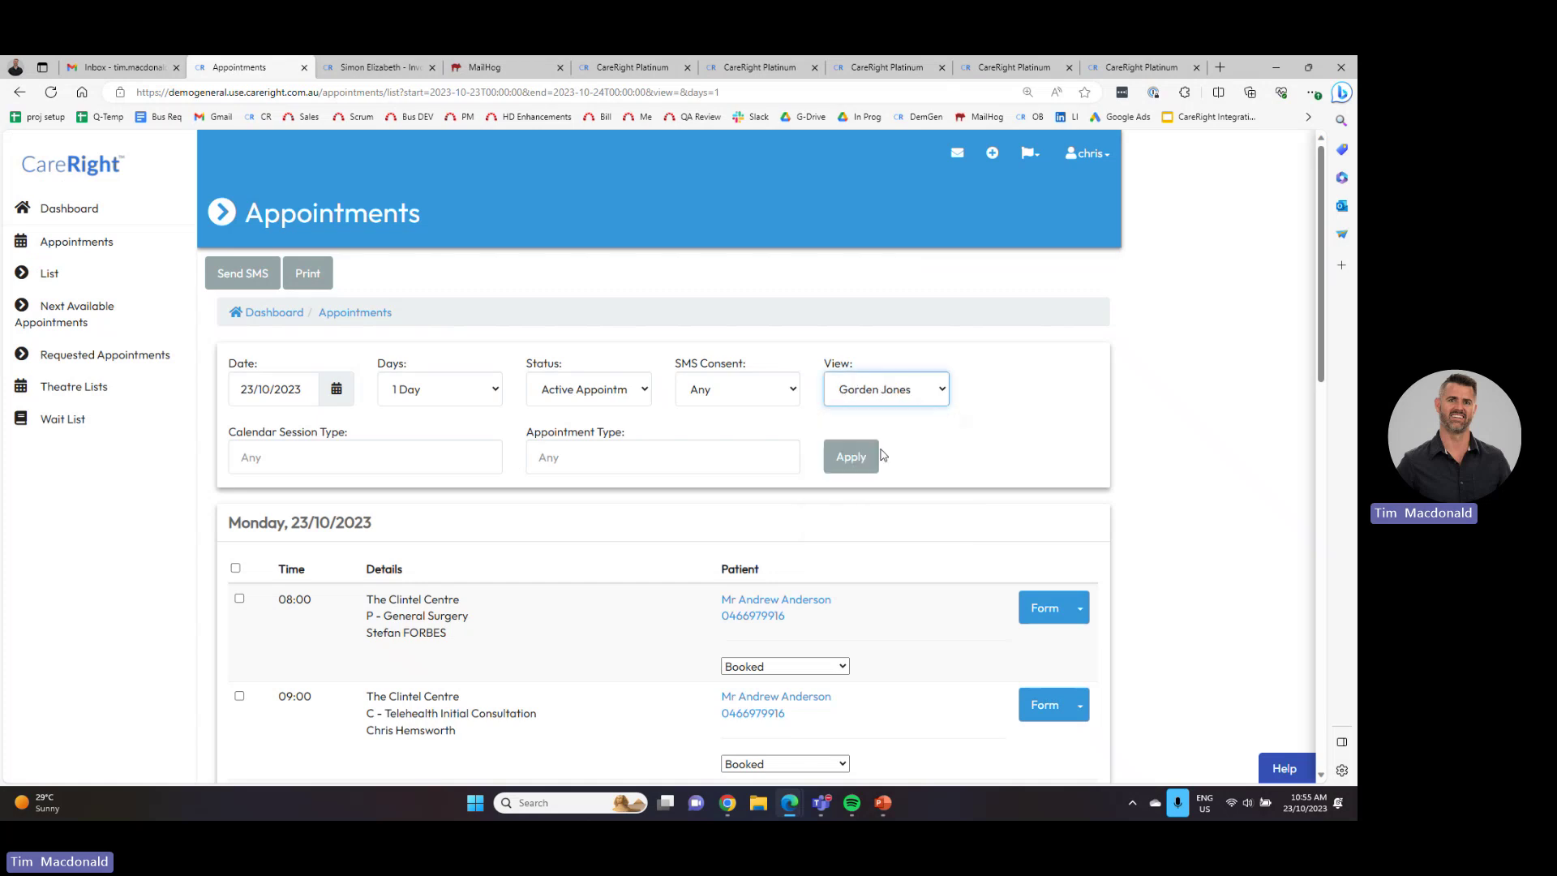
click(851, 456)
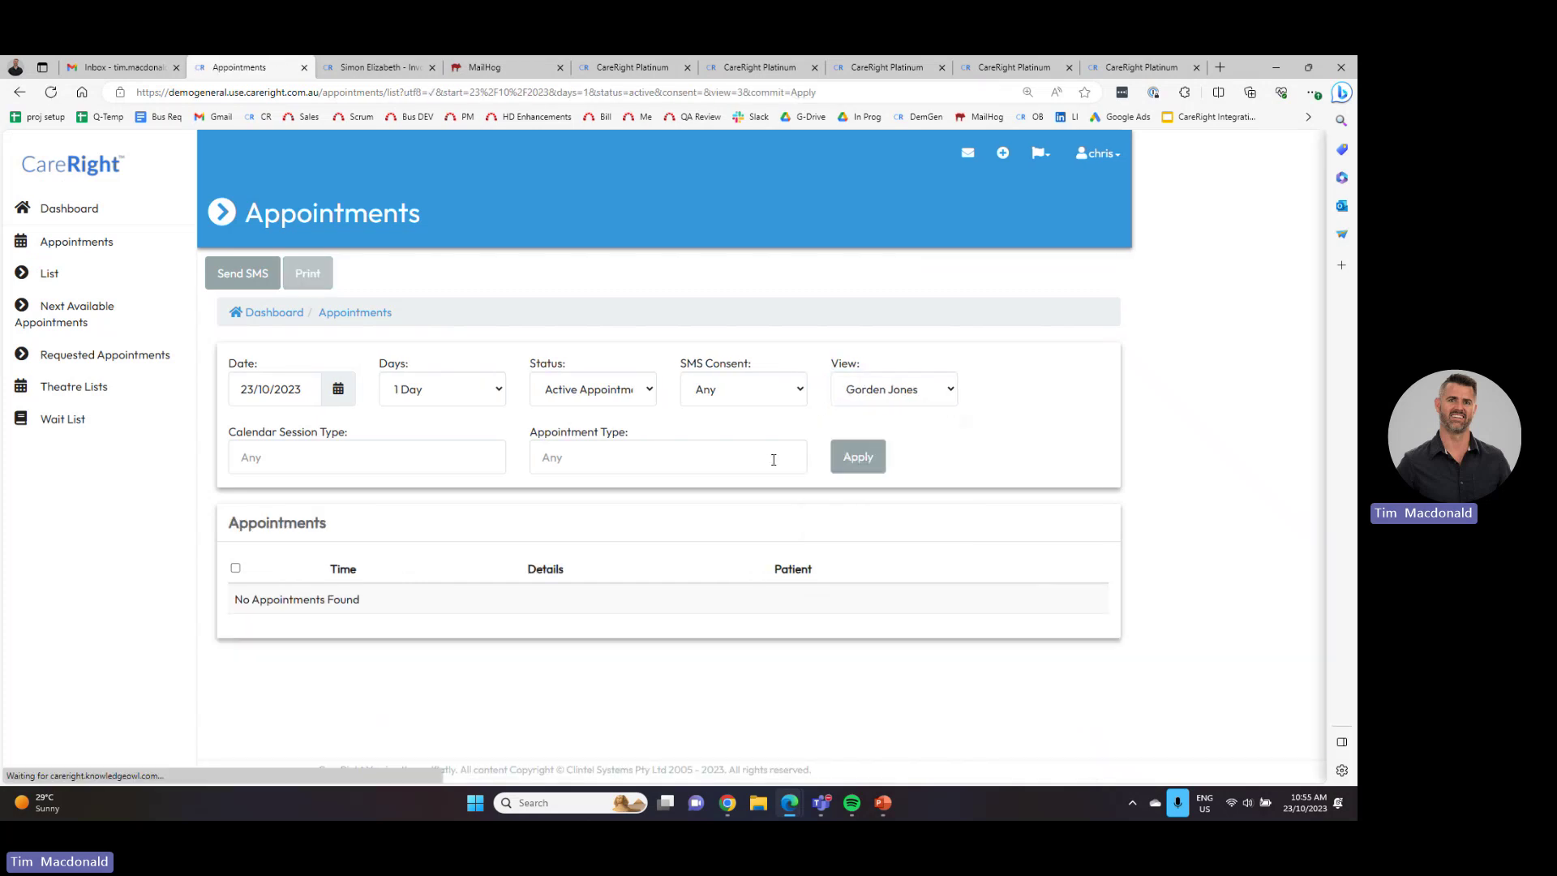
key(alt+Left)
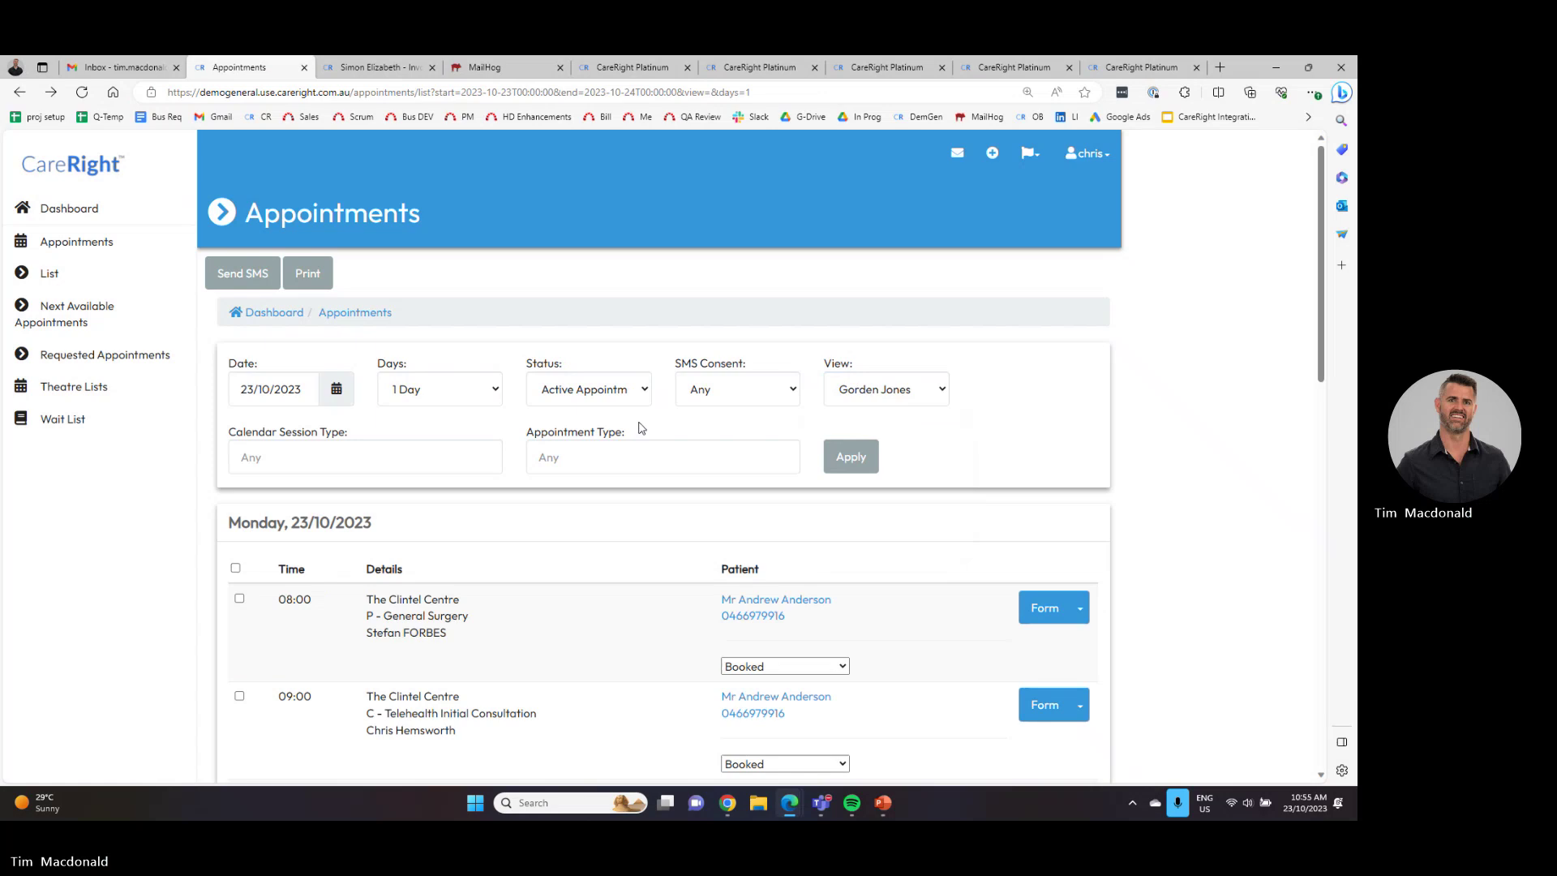
- Locate the new 09:00 appointment and open the patient's record in a new browser tab
scroll(641, 428, down, 2)
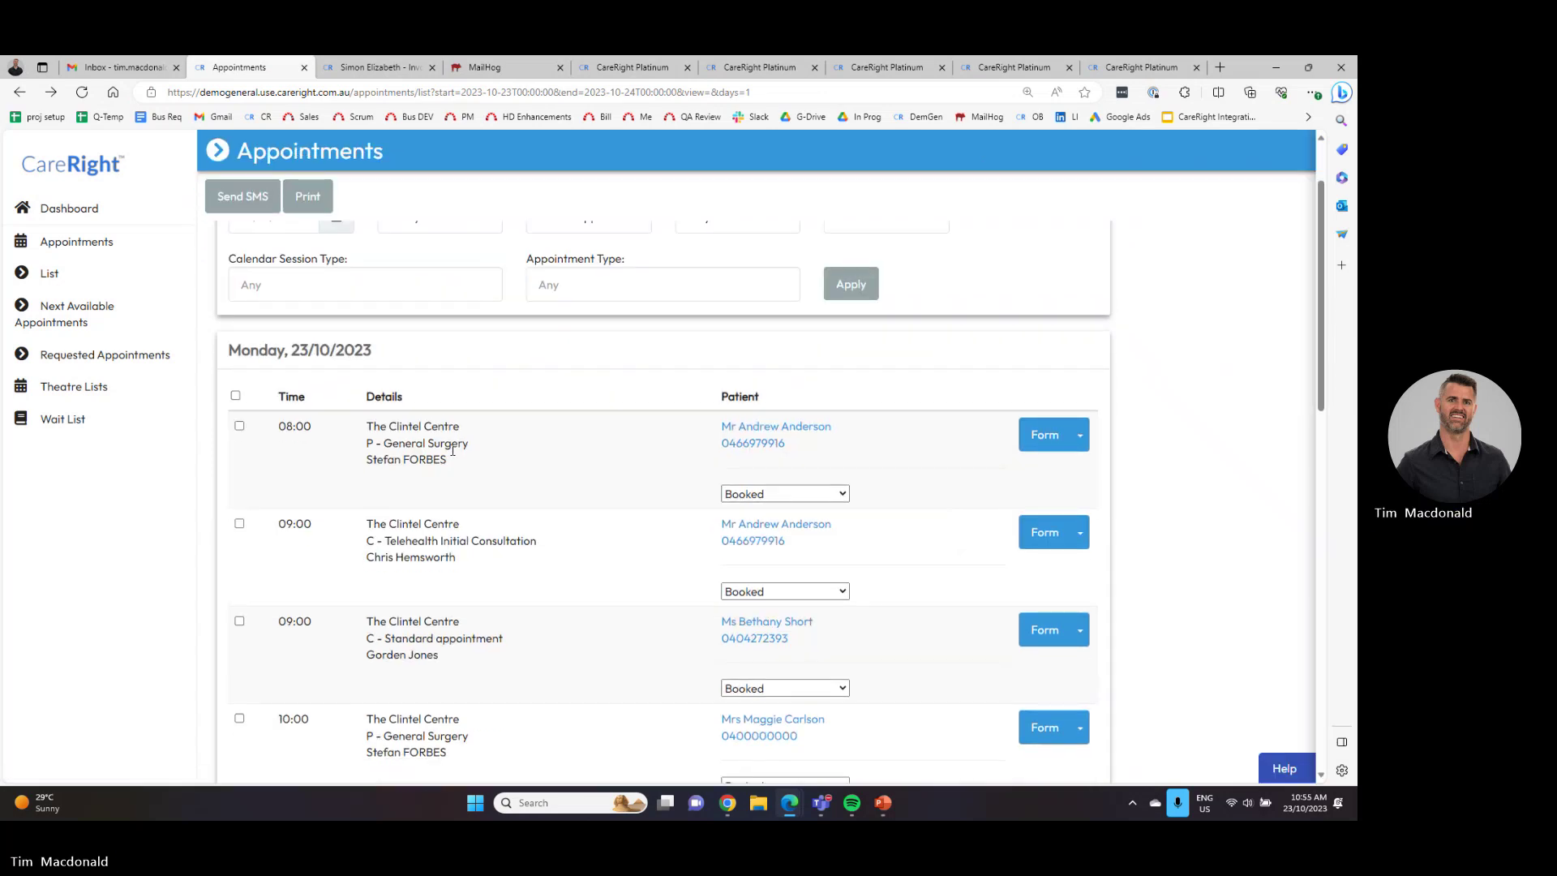
scroll(452, 451, down, 2)
drag(439, 459, 365, 423)
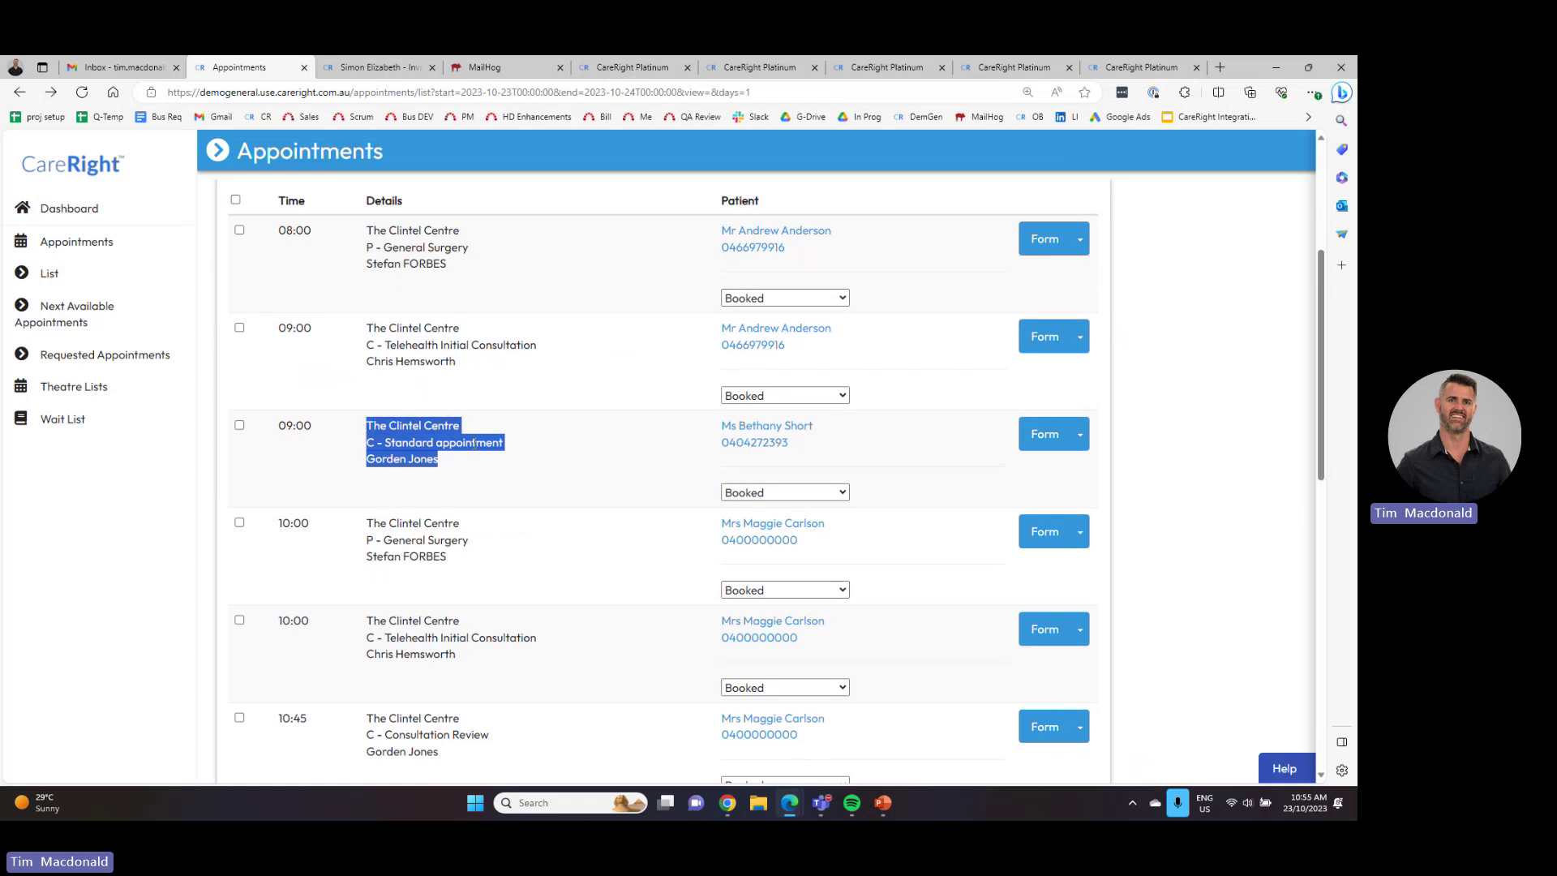
drag(442, 461, 369, 468)
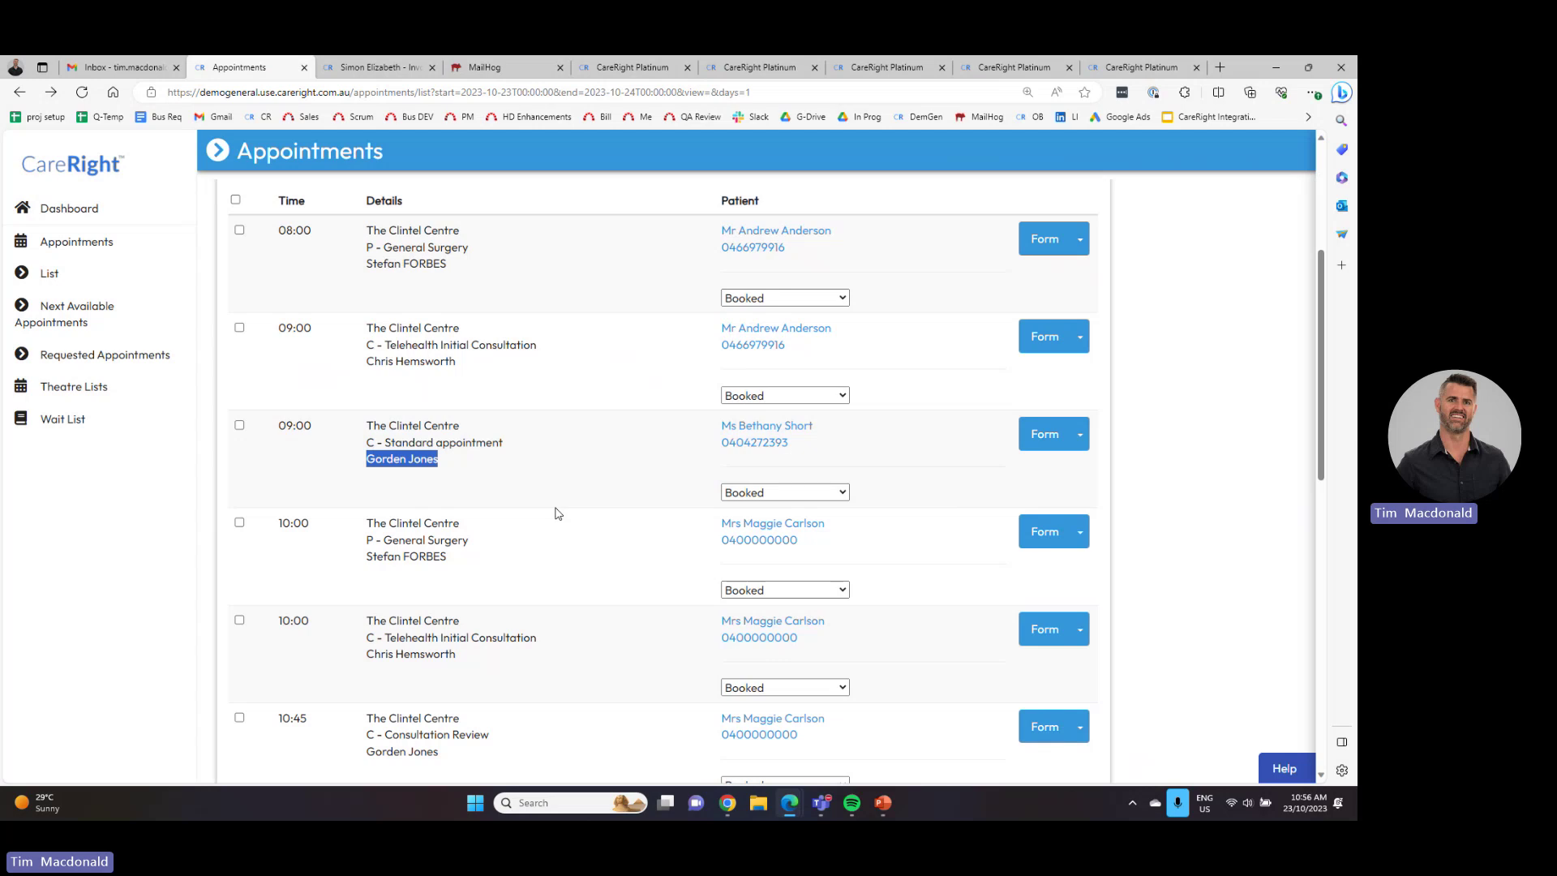
right_click(768, 432)
click(819, 438)
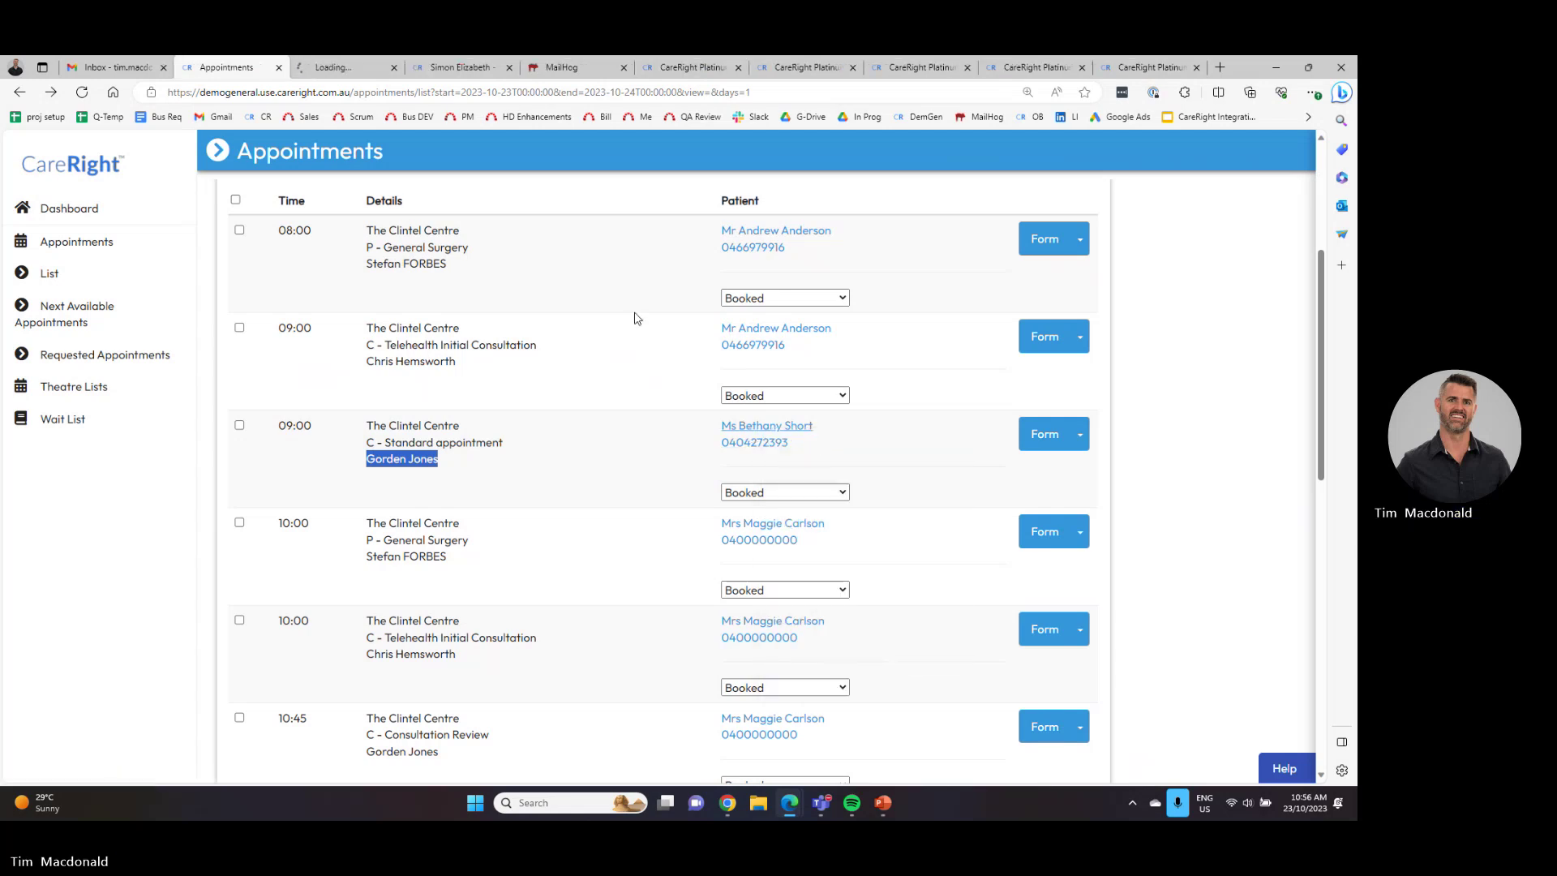
click(351, 67)
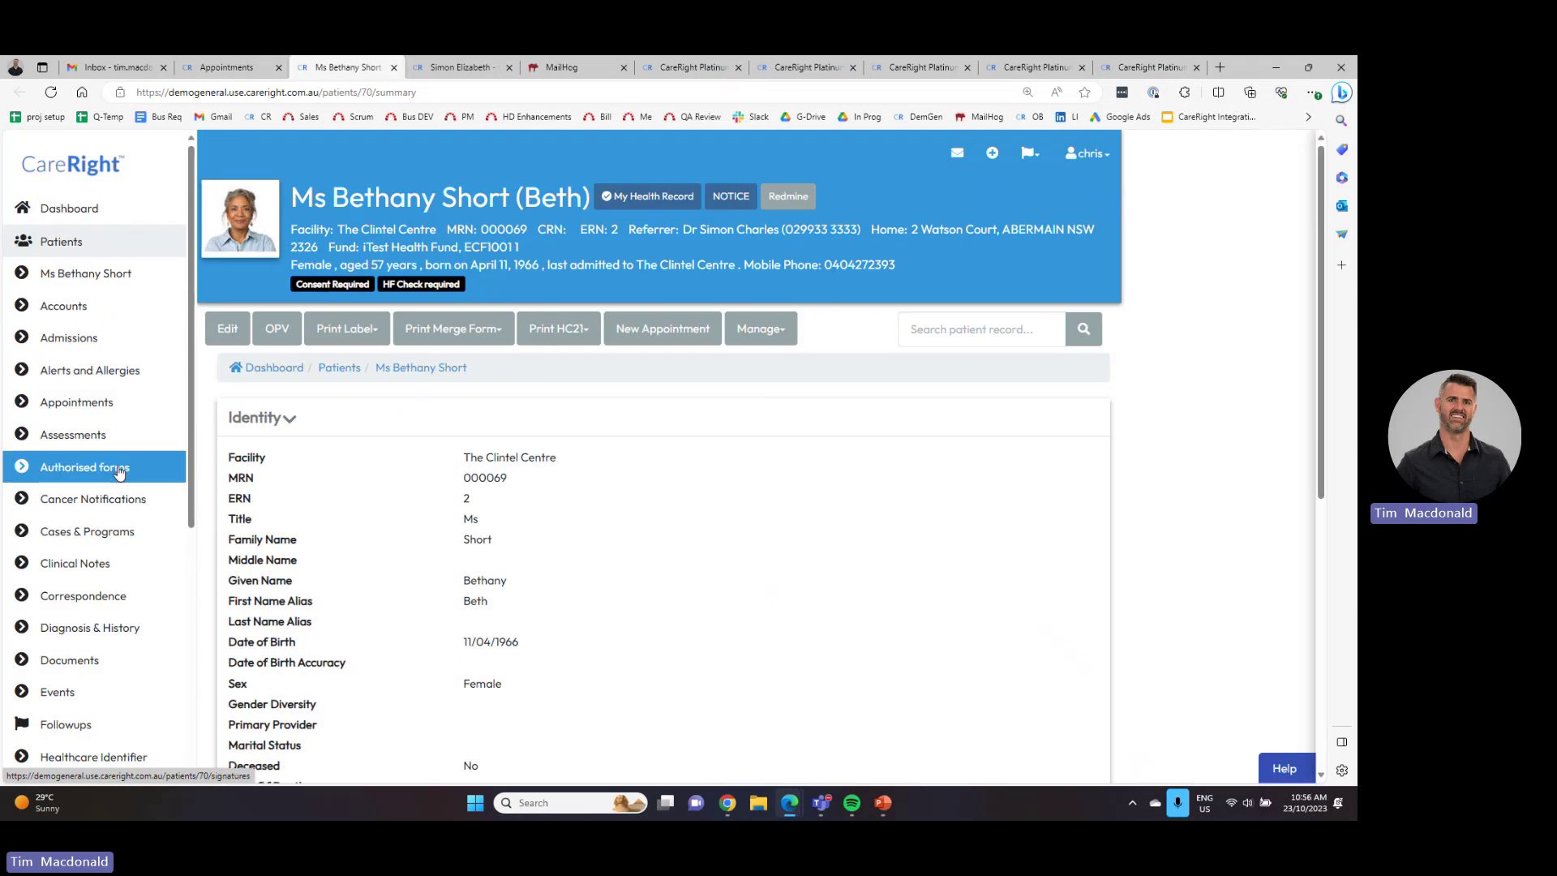
click(101, 569)
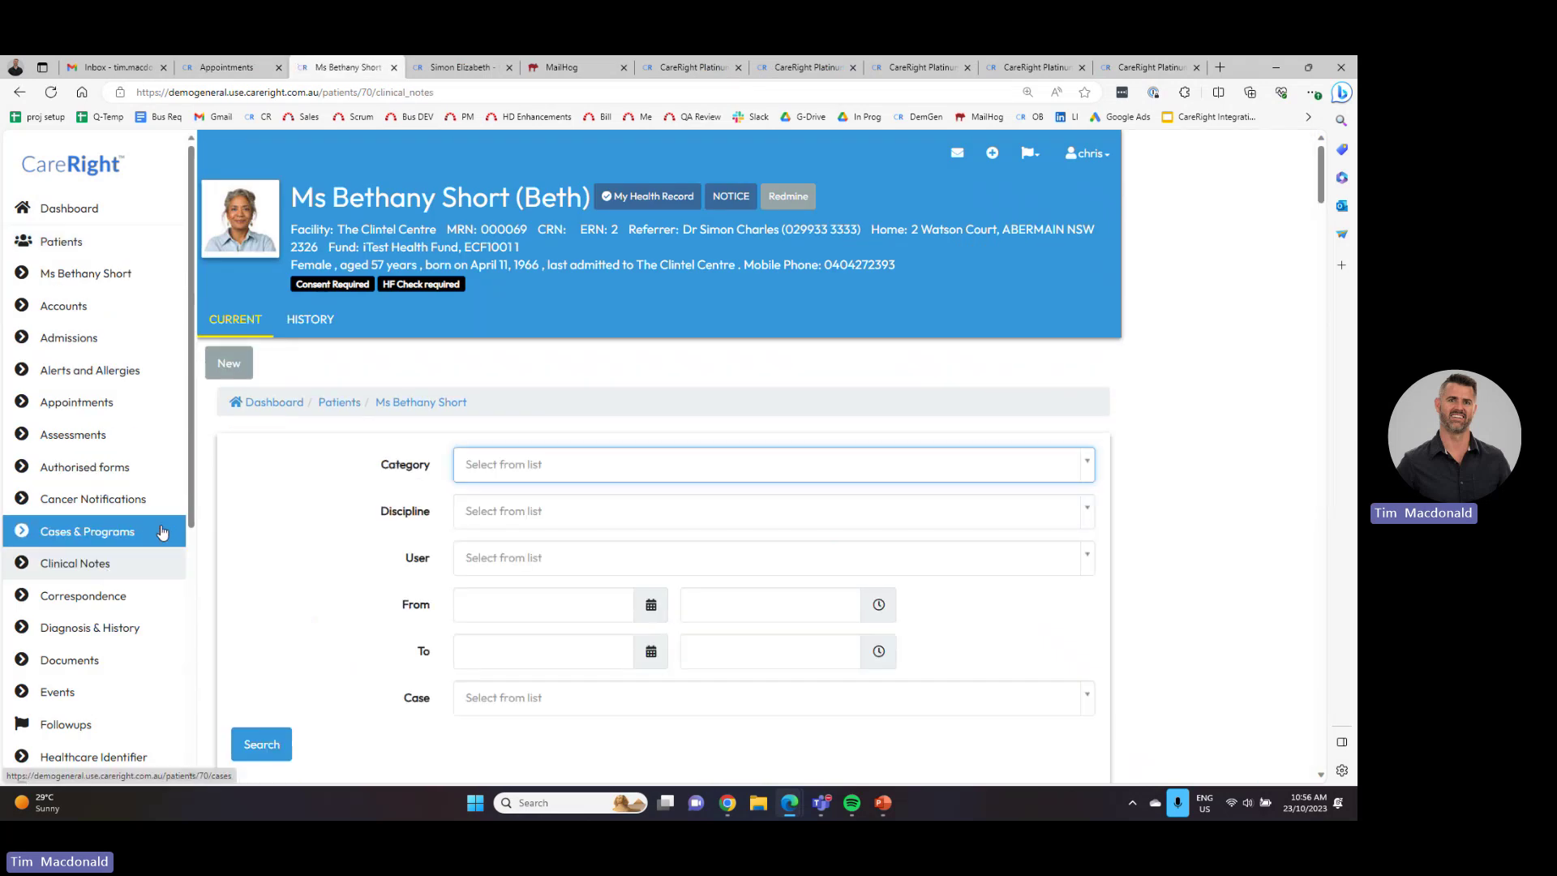
scroll(408, 560, down, 20)
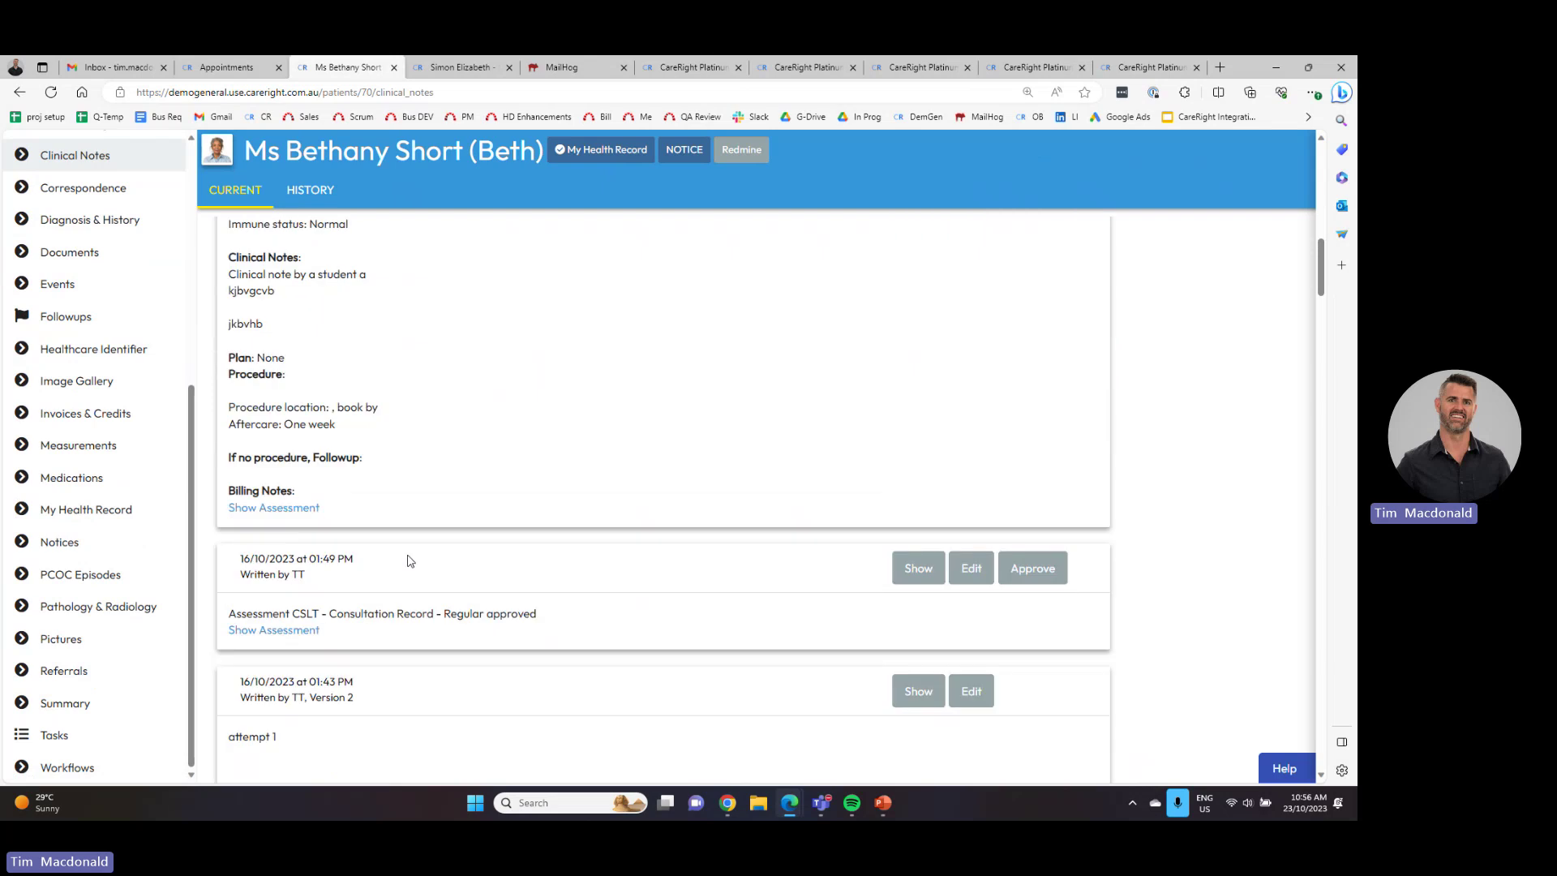
scroll(411, 572, down, 20)
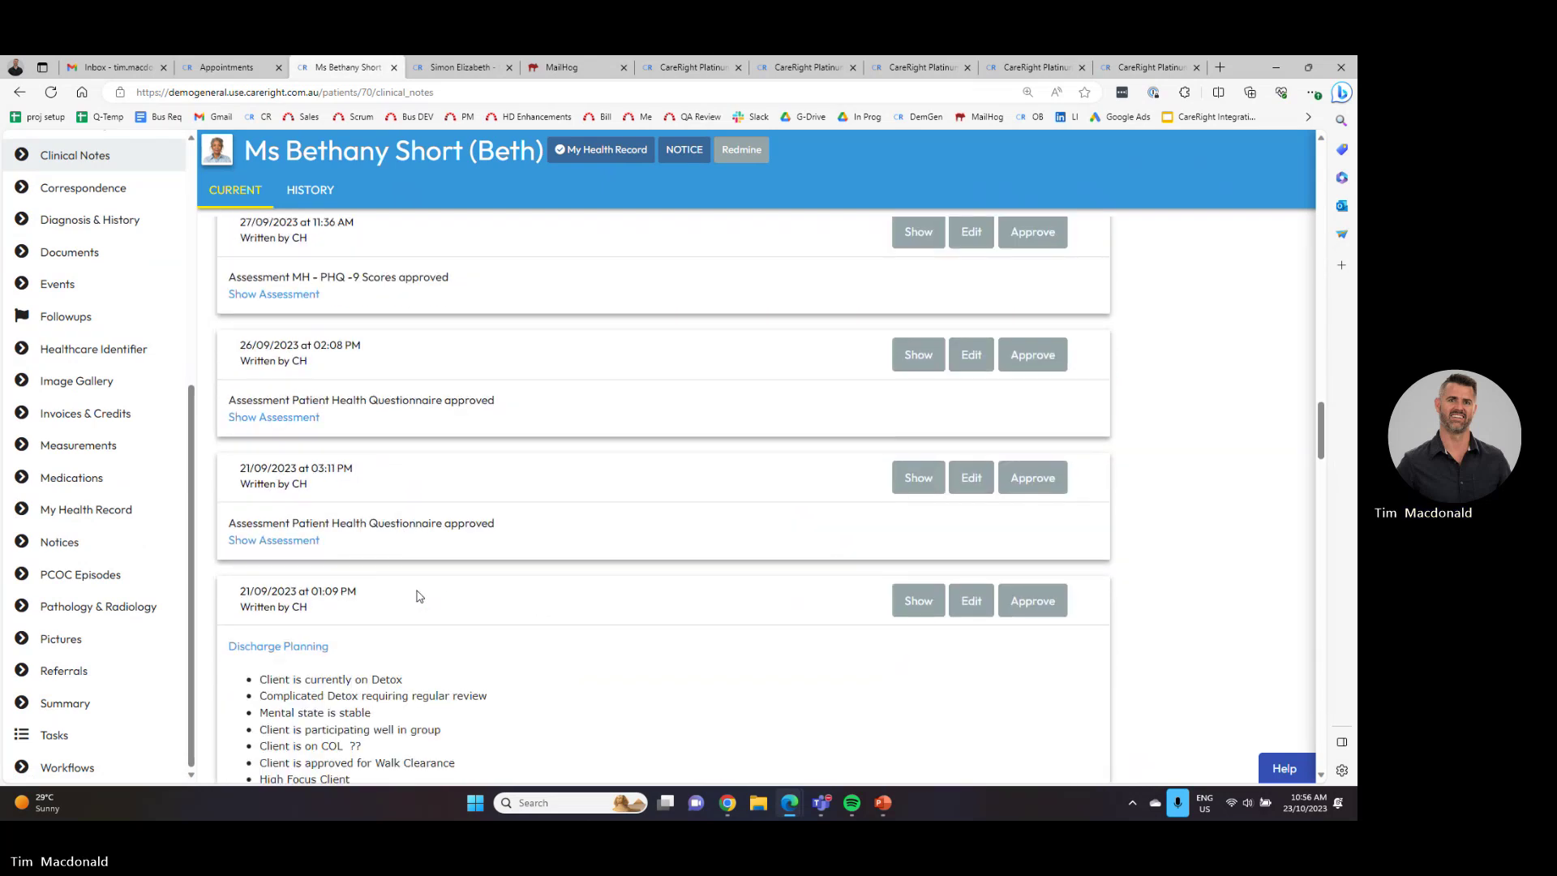
scroll(412, 594, down, 3)
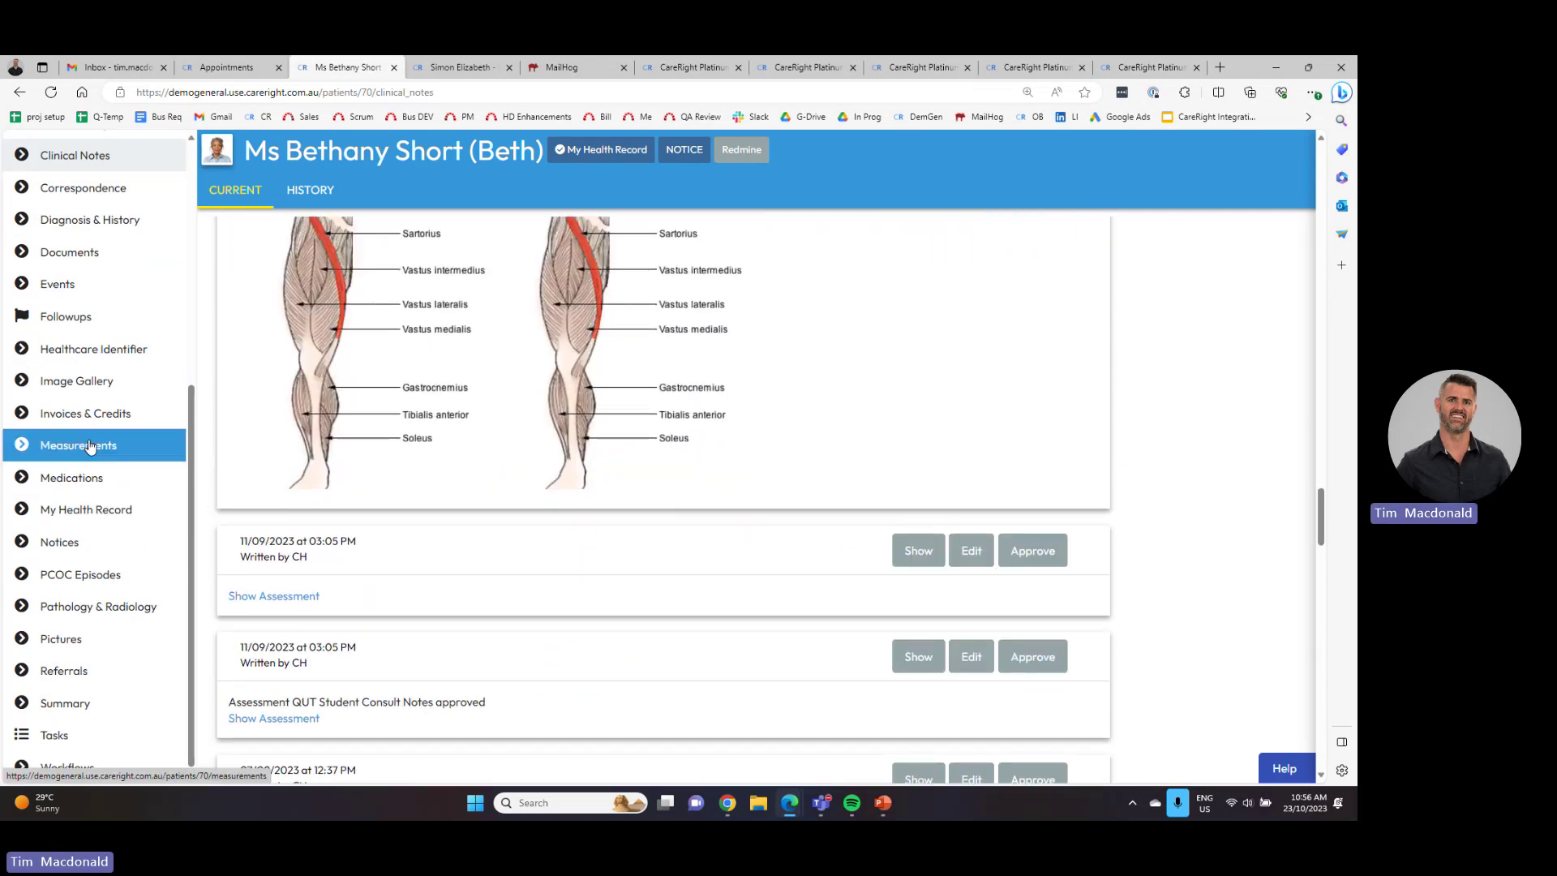
click(96, 487)
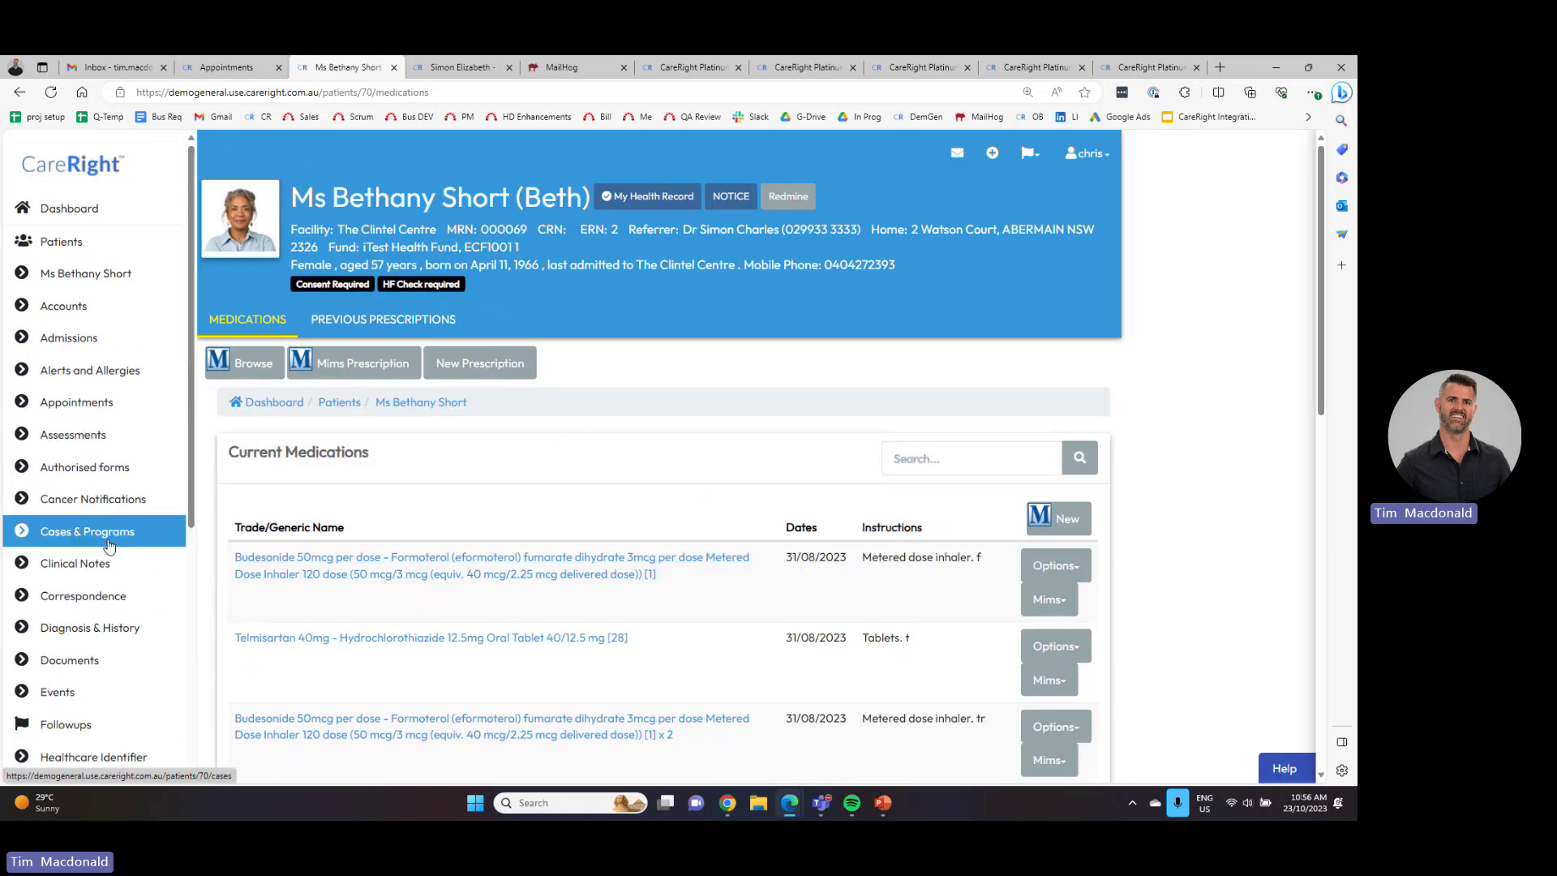
click(102, 631)
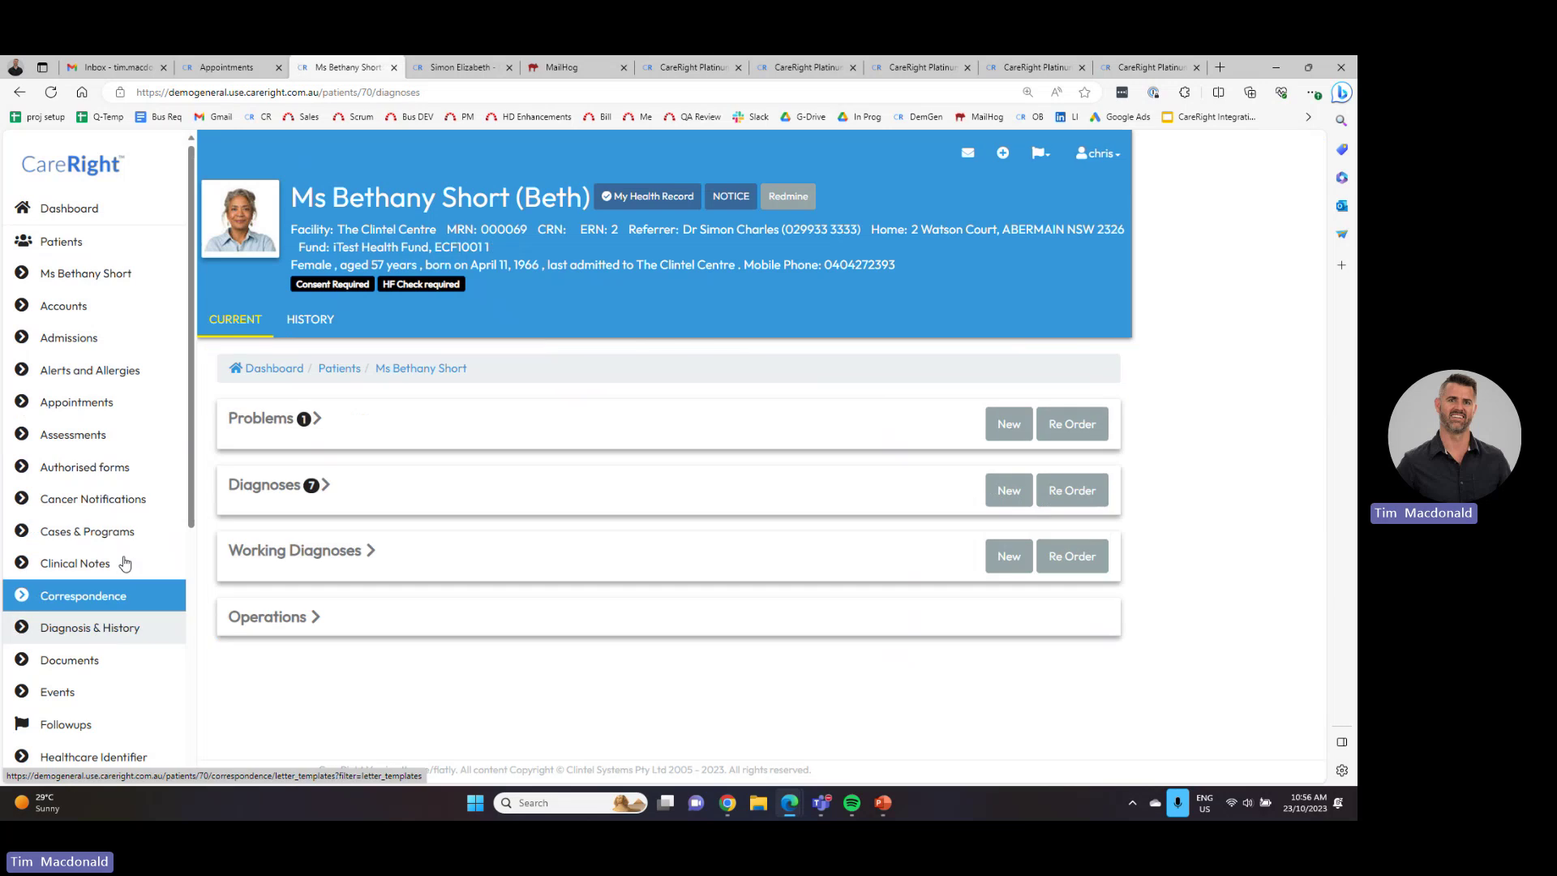
click(267, 485)
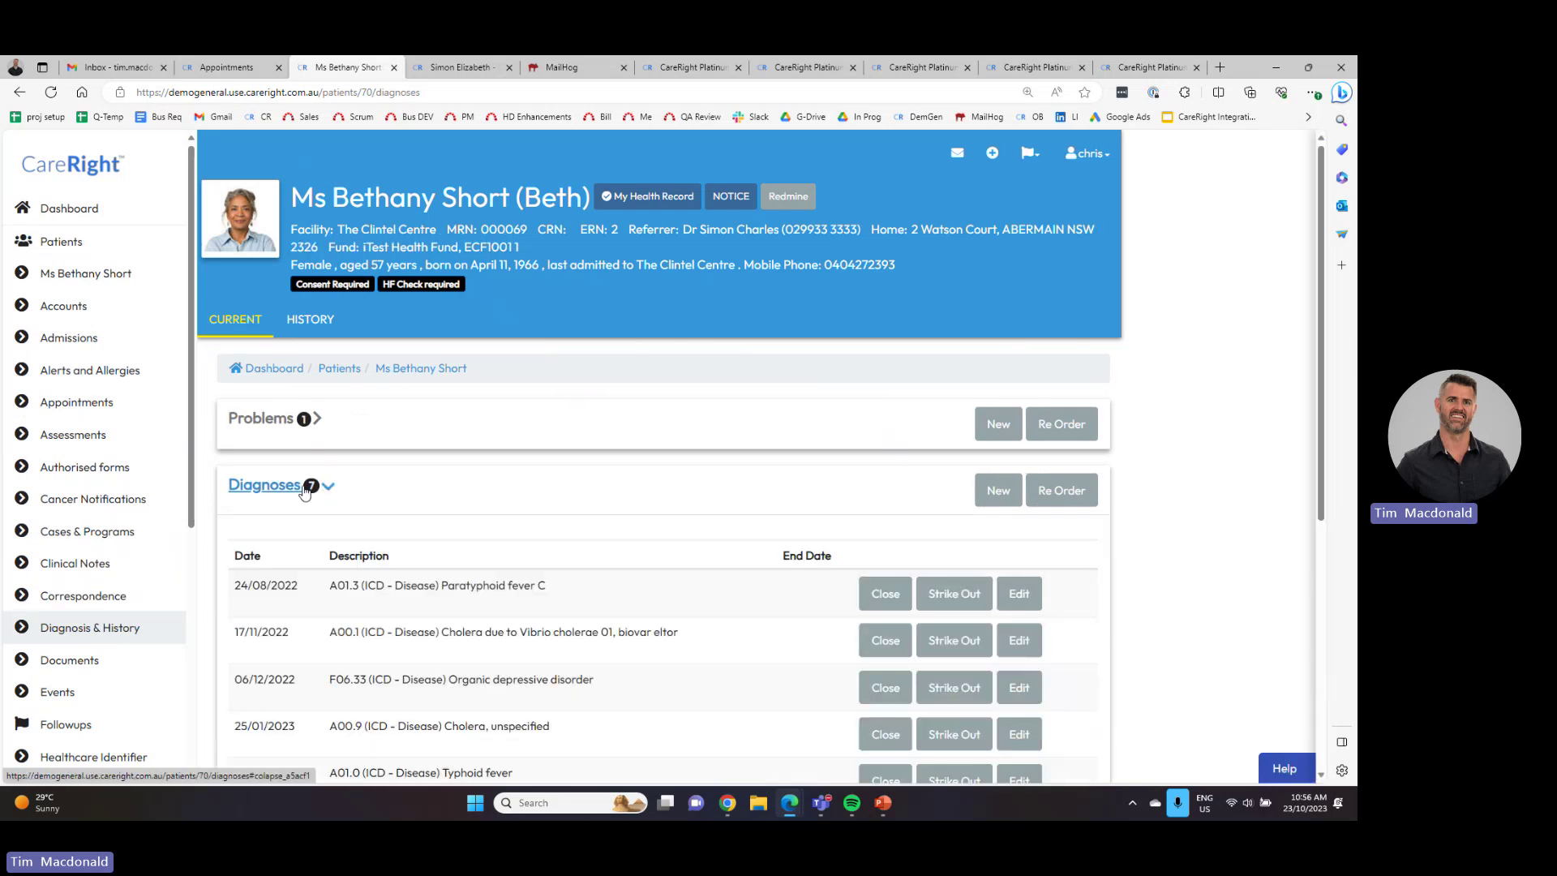
scroll(122, 430, down, 3)
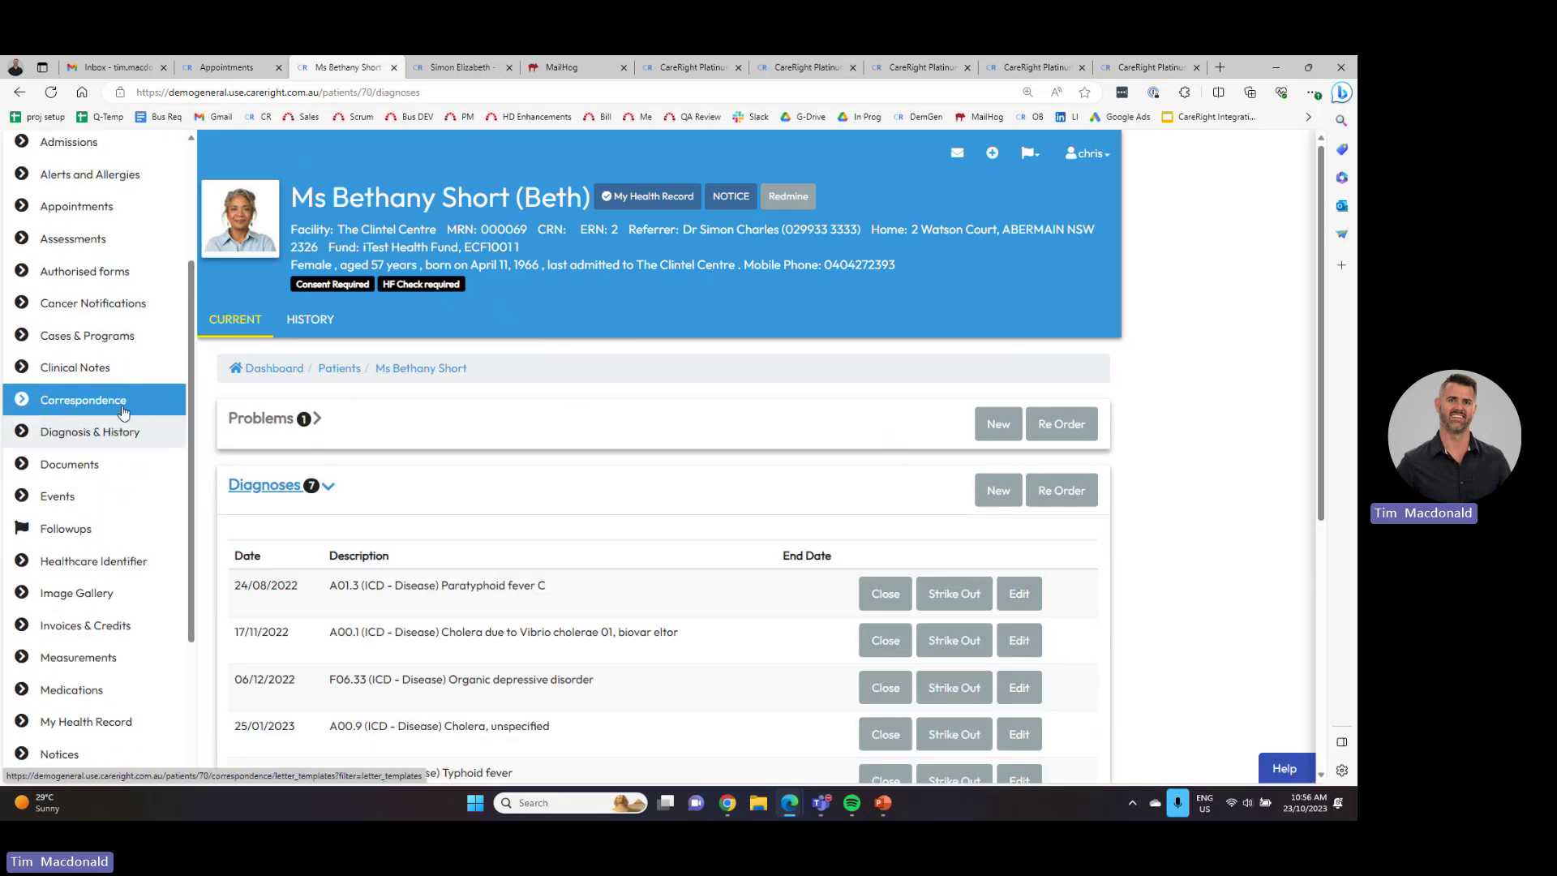
scroll(130, 486, down, 5)
click(126, 625)
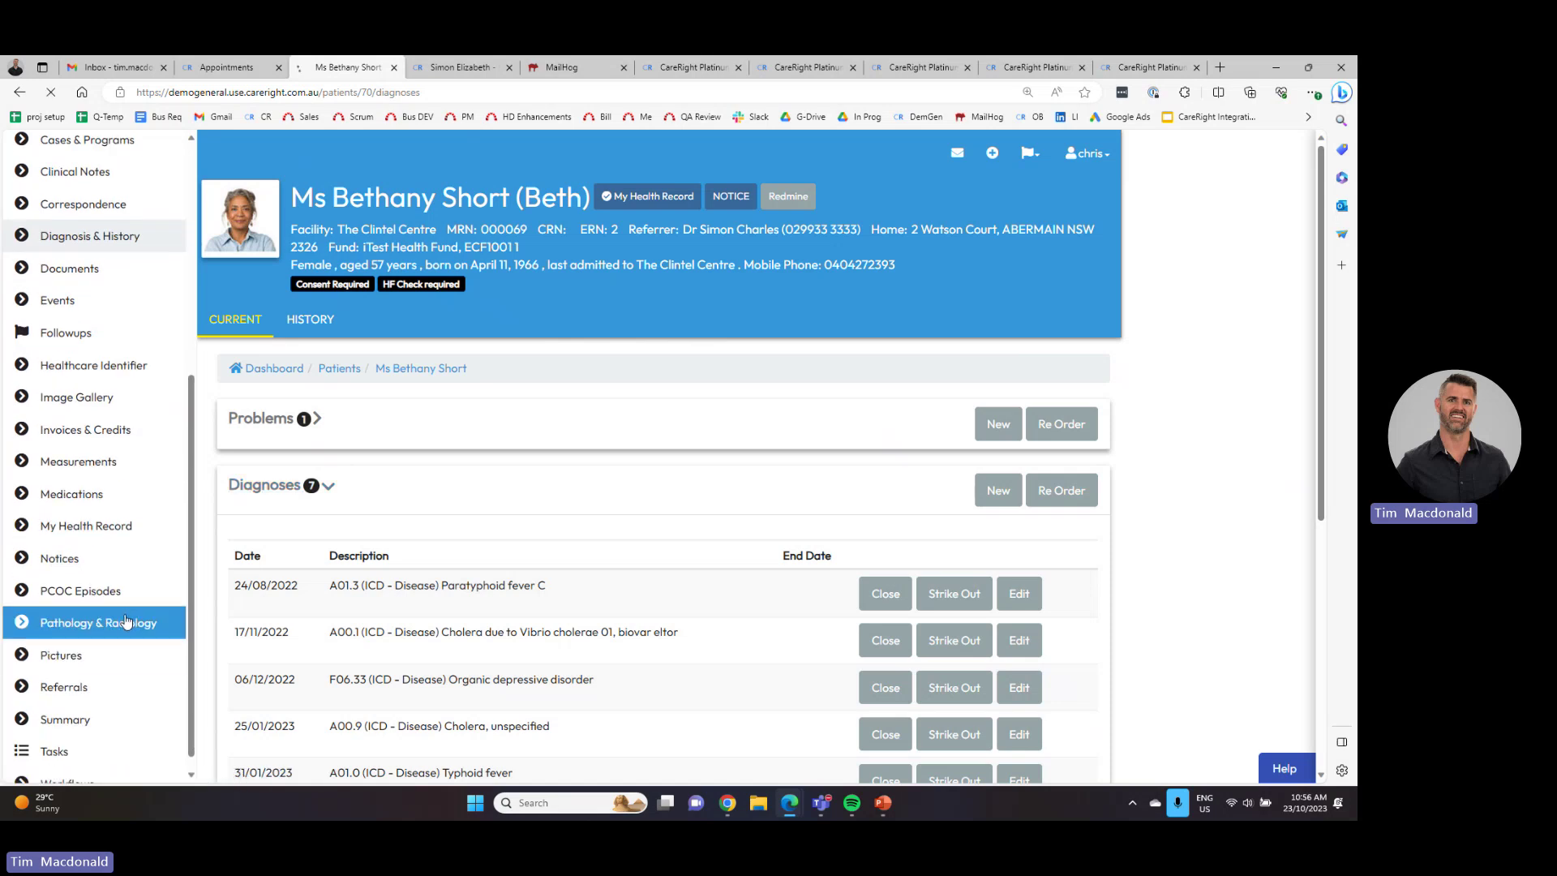
click(221, 73)
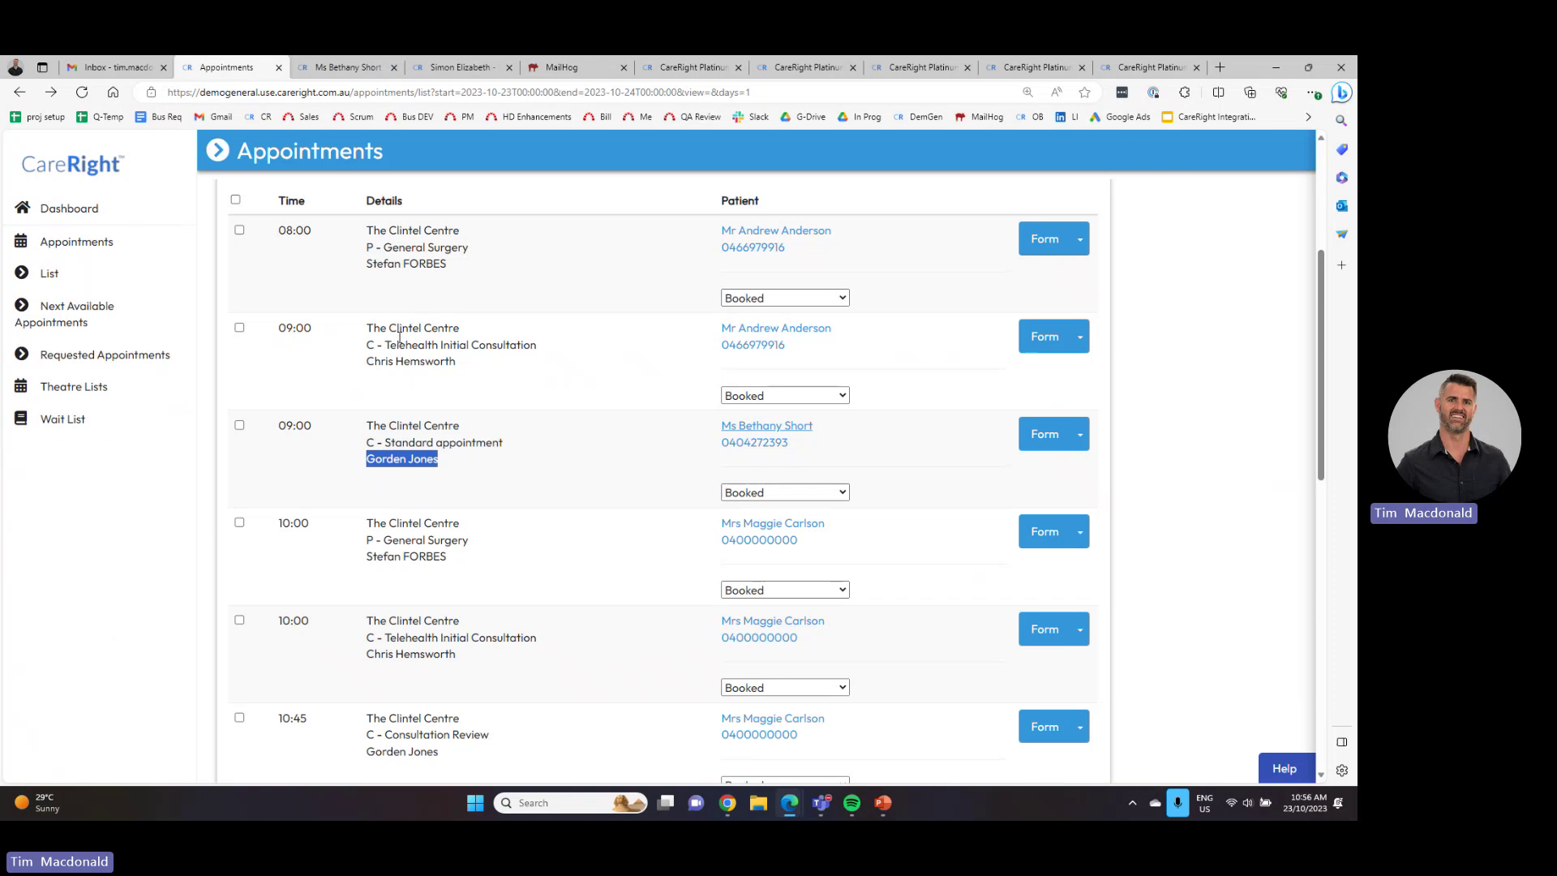
- Change the 09:00 appointment's status from Booked to Ready to Consult
click(774, 493)
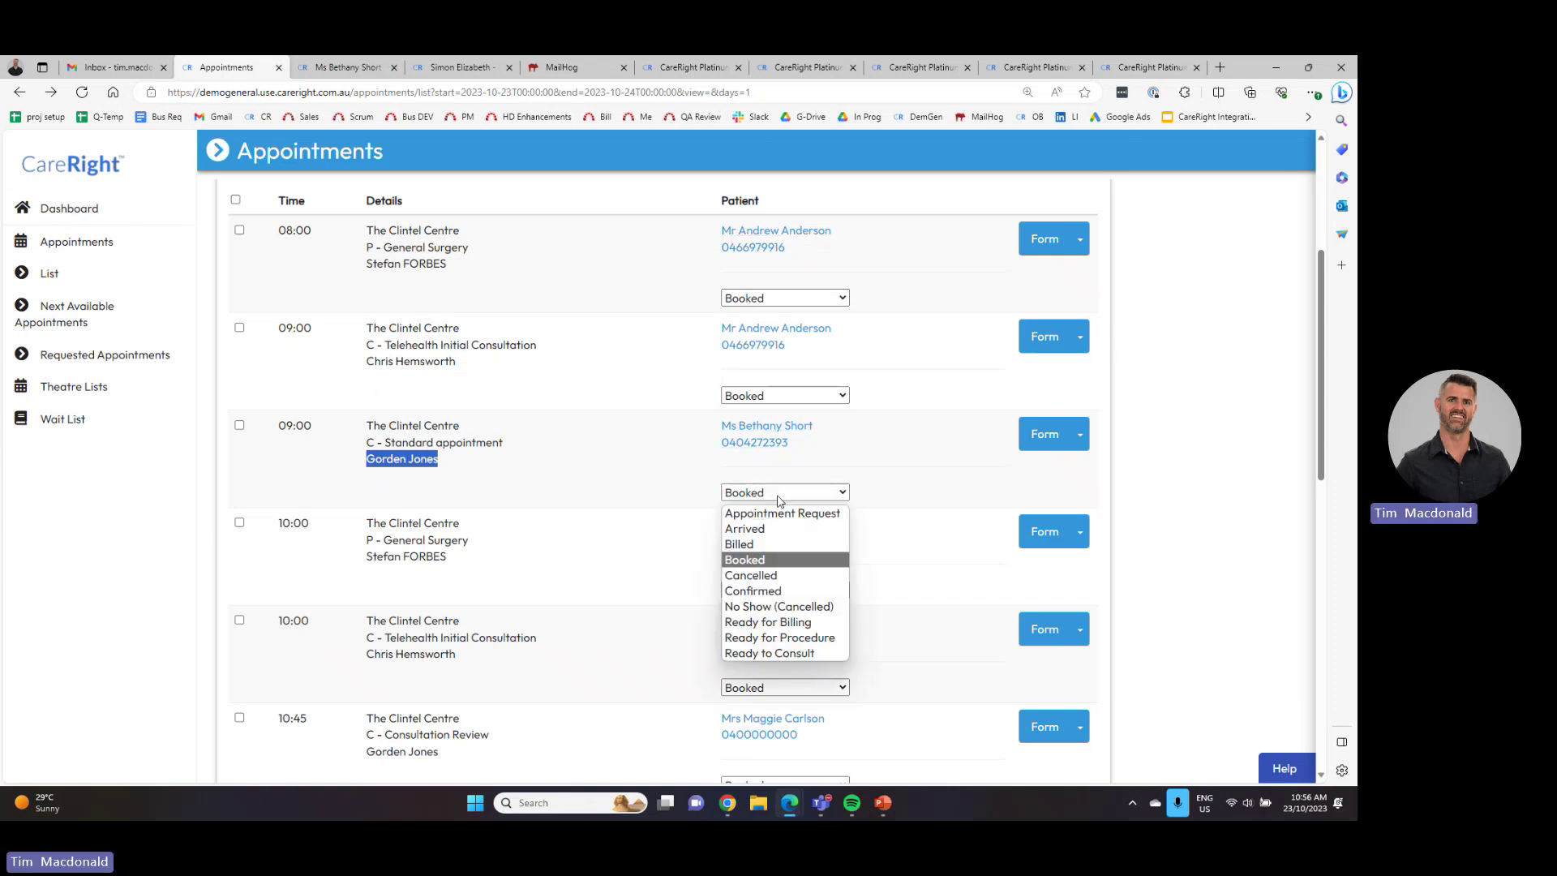
click(771, 655)
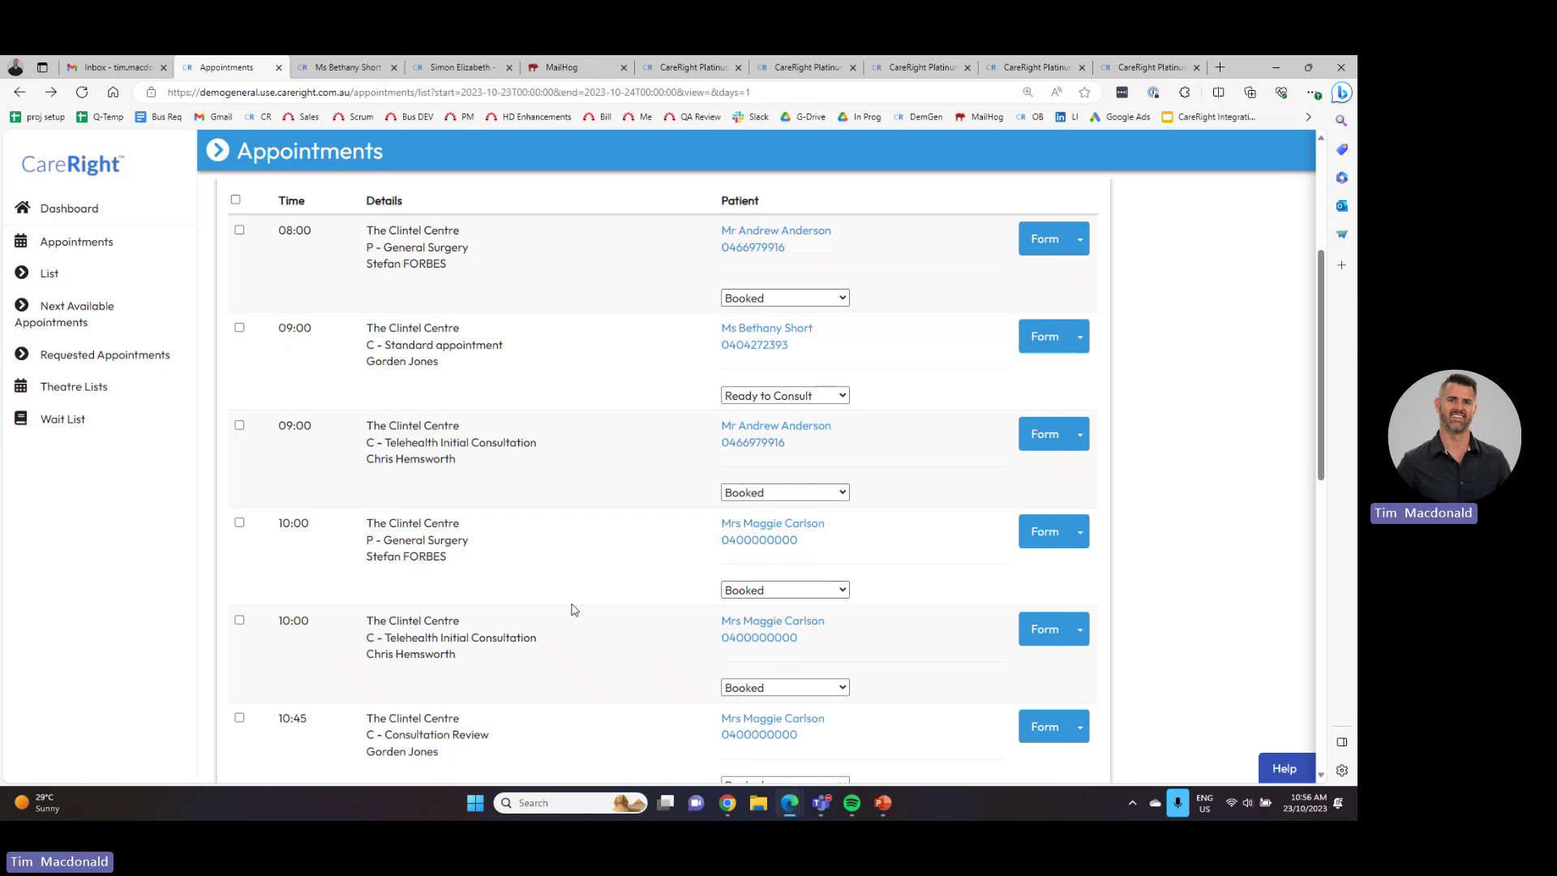
- Open the appointment's consultation form and keep the immune status set to Normal
click(1051, 335)
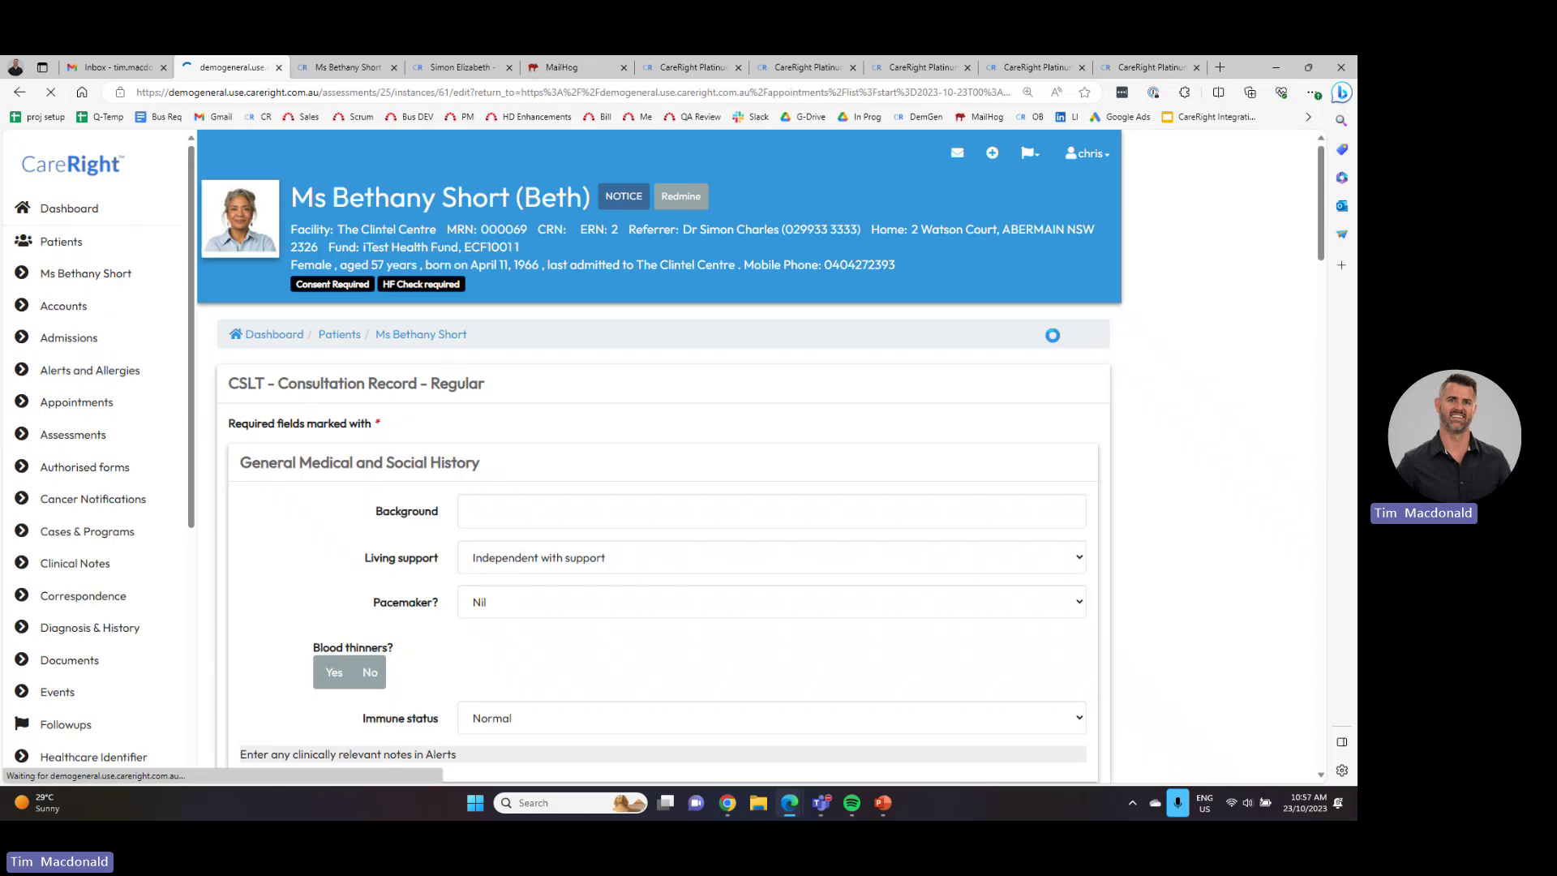
scroll(677, 496, down, 5)
scroll(676, 496, up, 5)
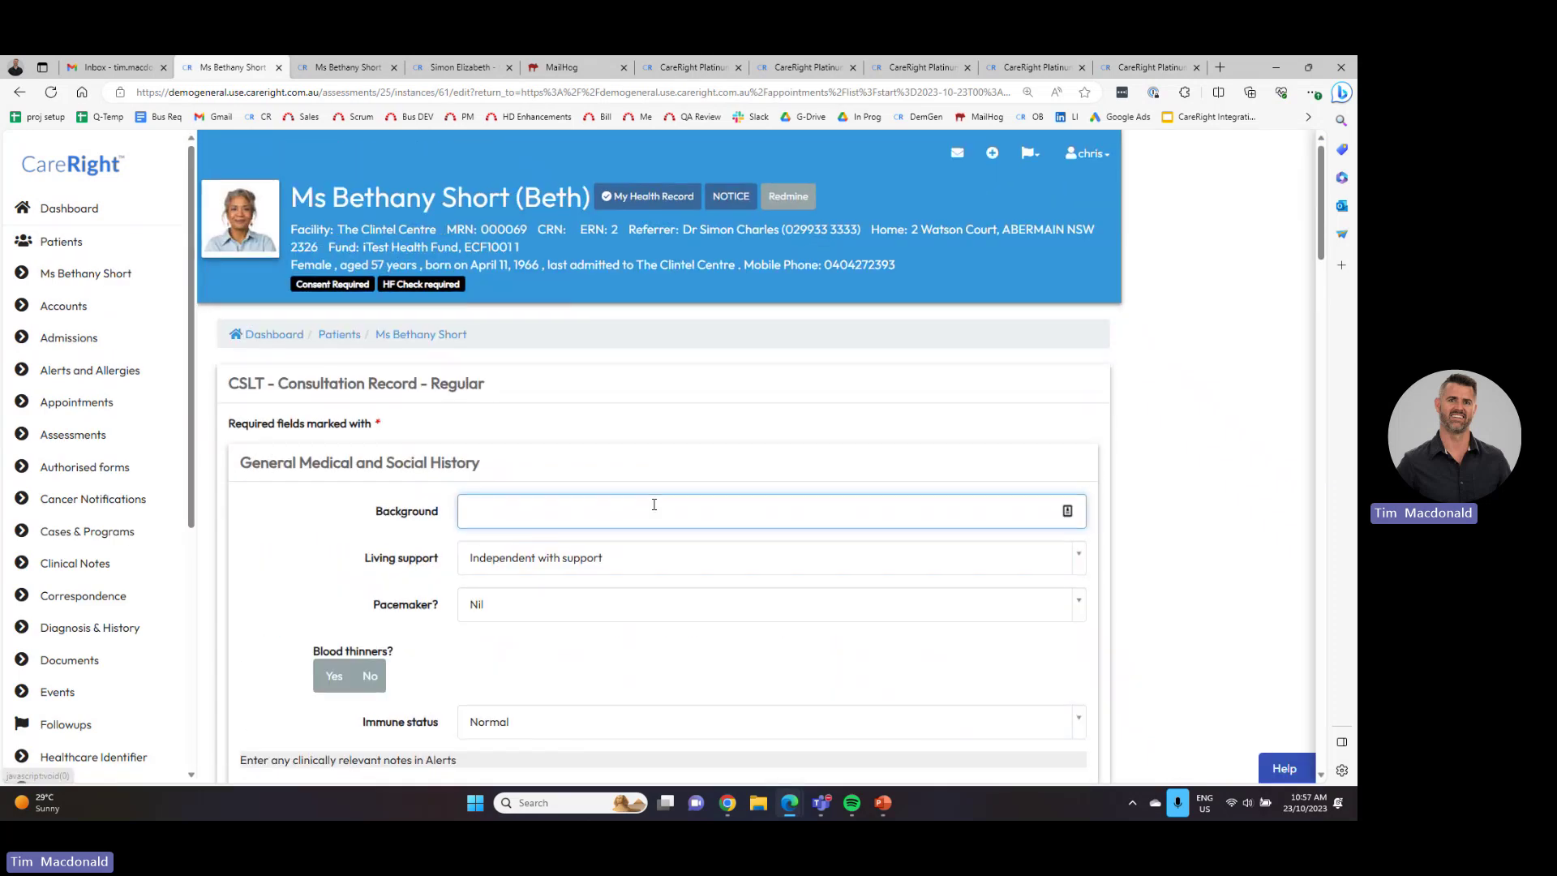
drag(523, 386, 278, 386)
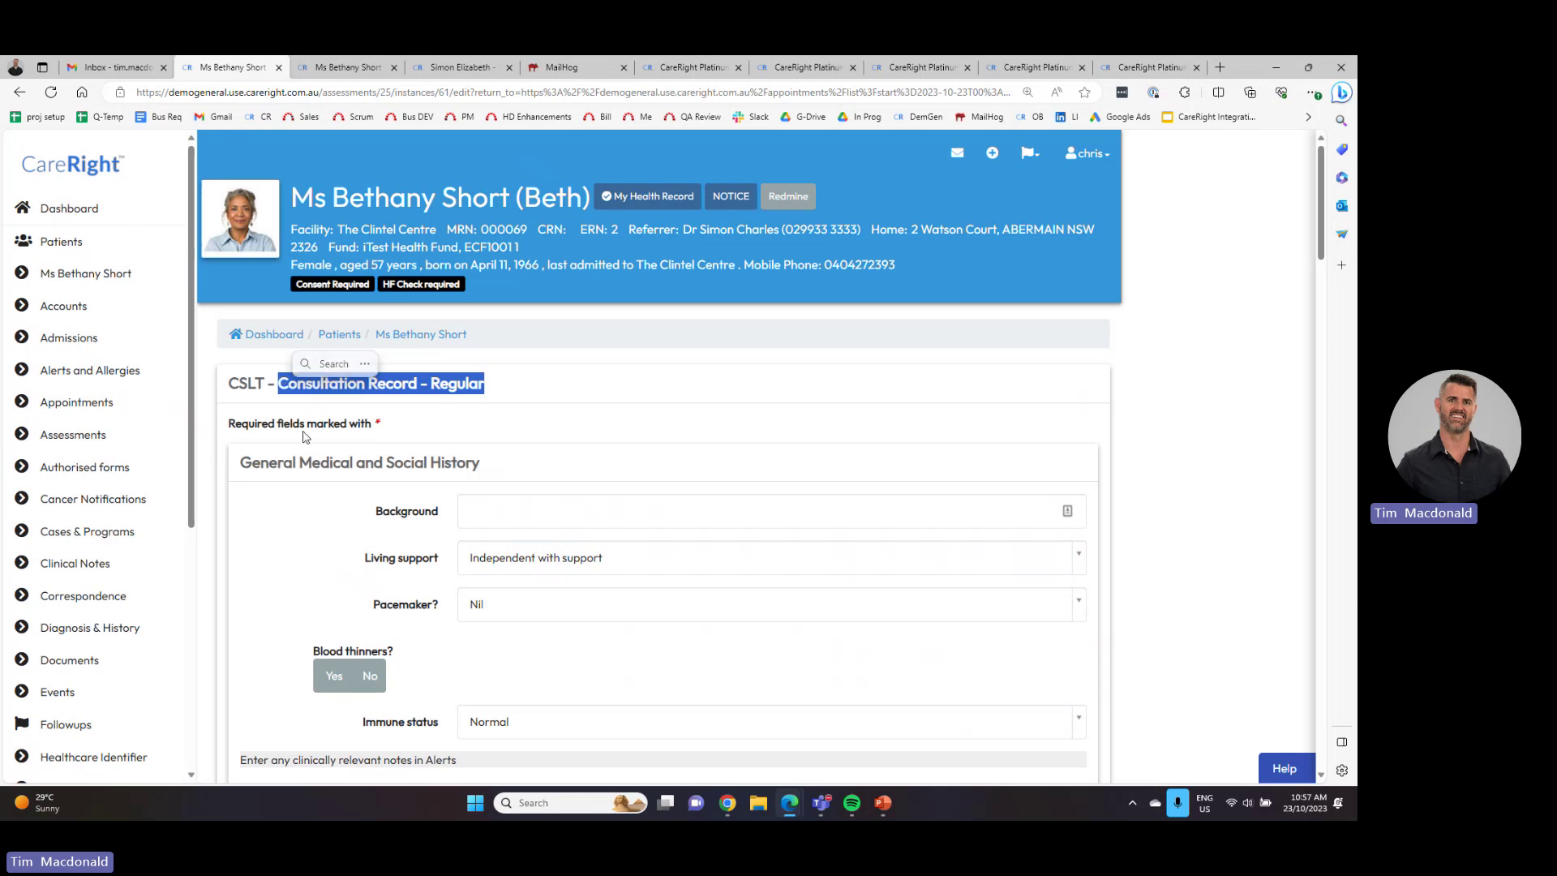
scroll(304, 437, down, 4)
scroll(474, 279, up, 1)
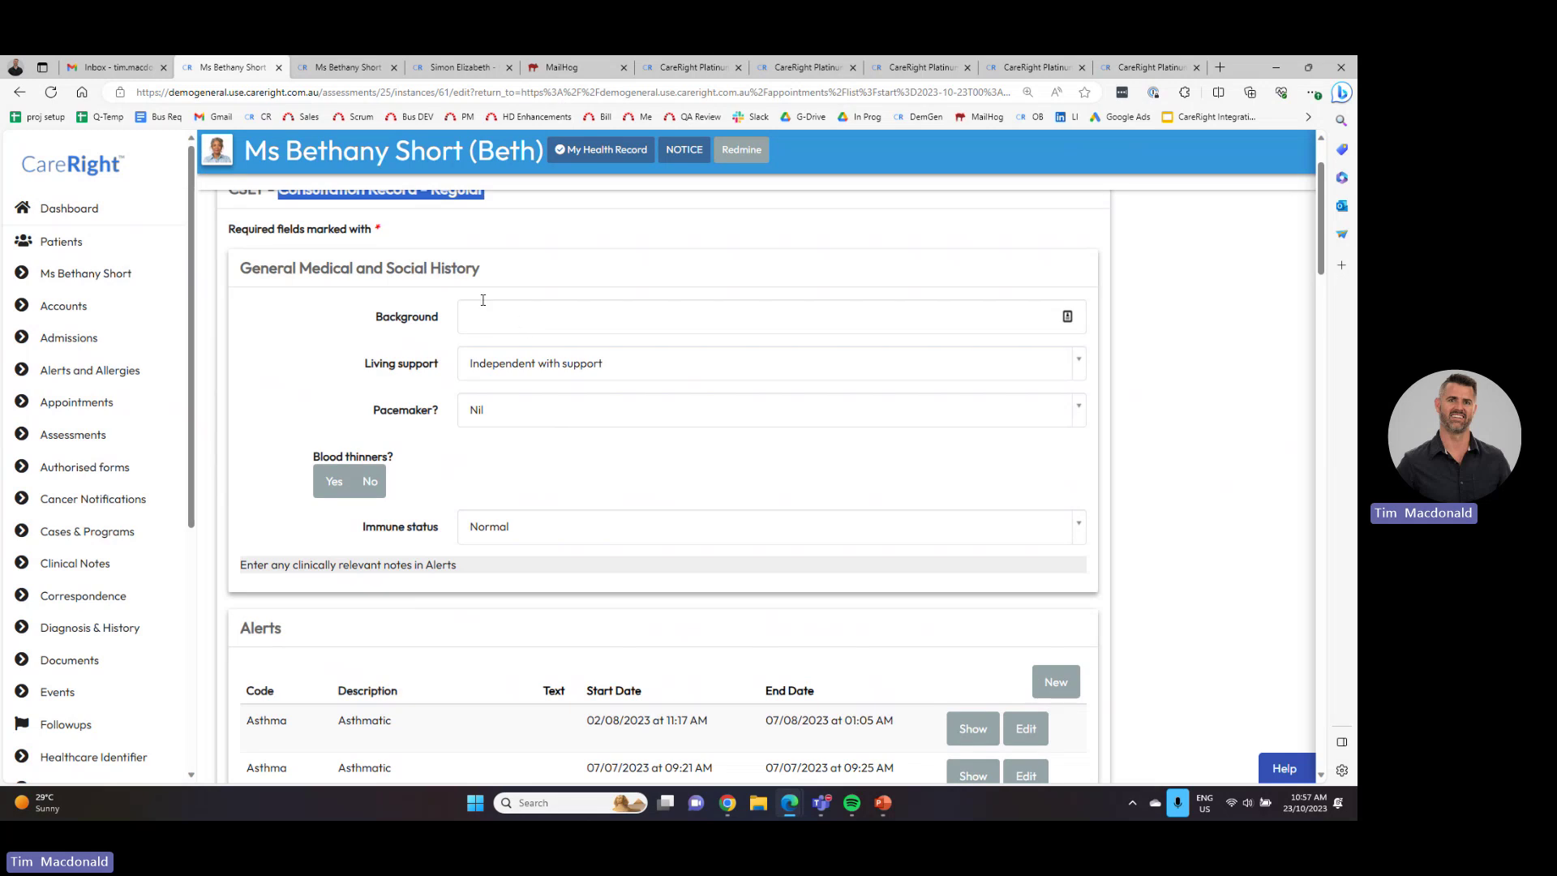
click(512, 527)
click(515, 530)
click(516, 529)
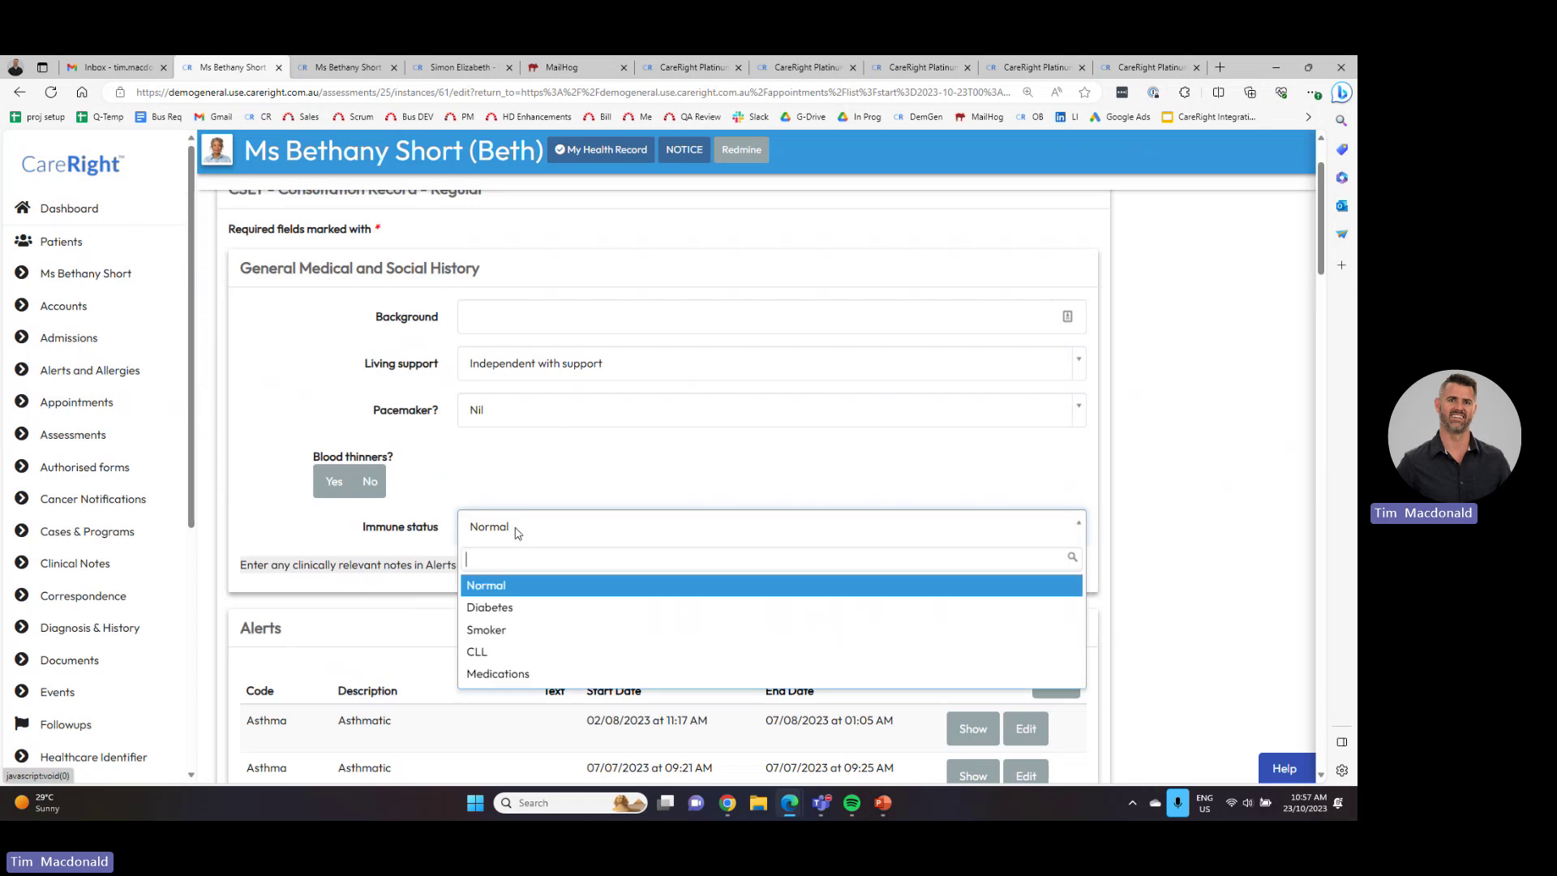
click(516, 530)
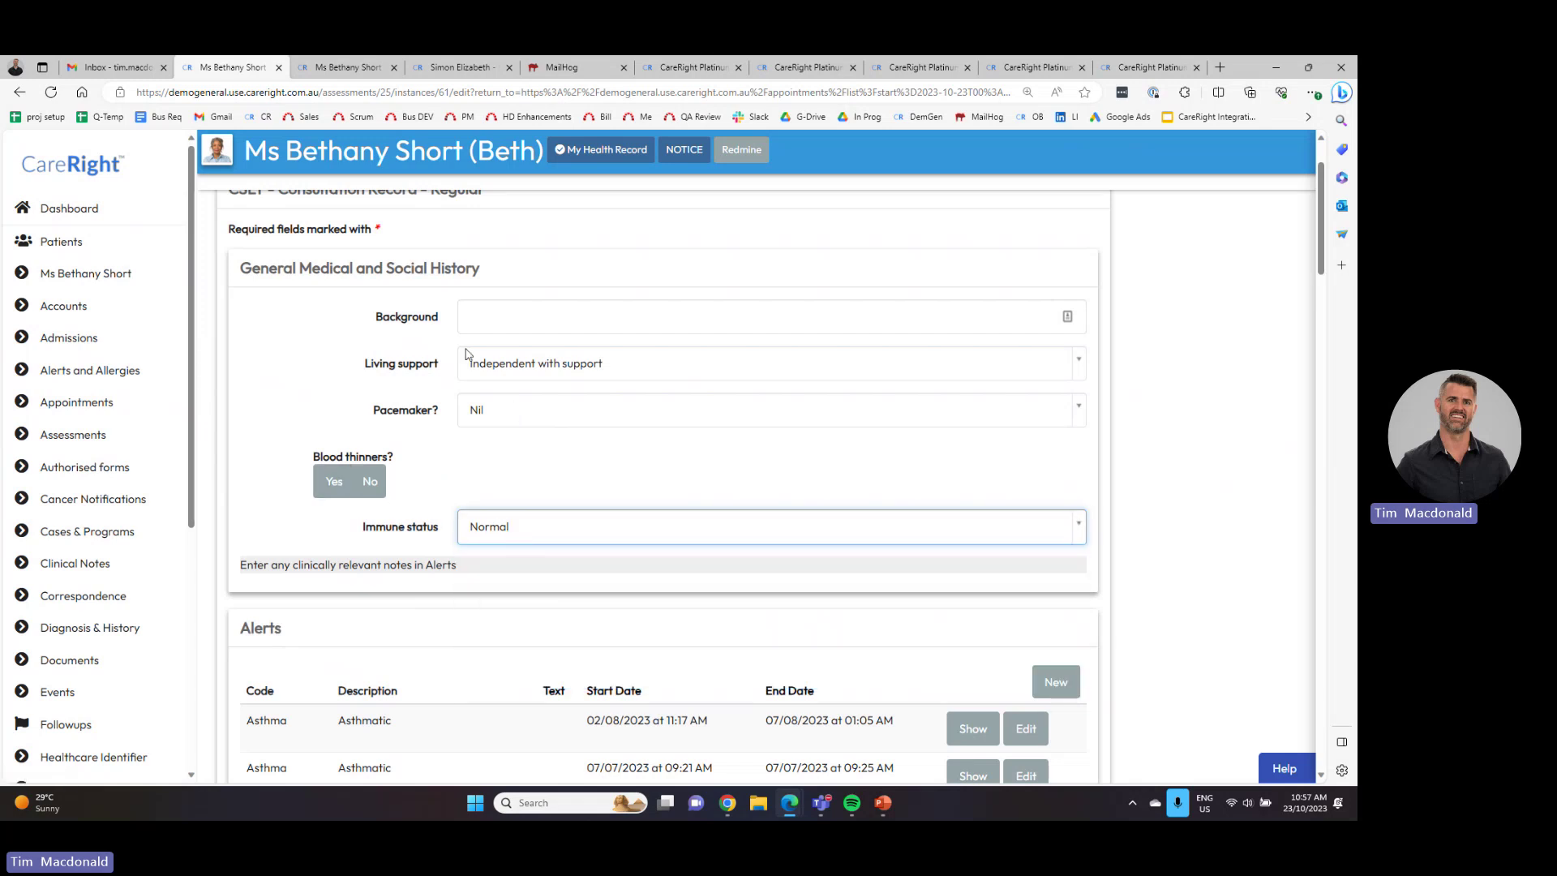
click(488, 318)
- Enter a clinical note in the consultation form
scroll(455, 451, down, 3)
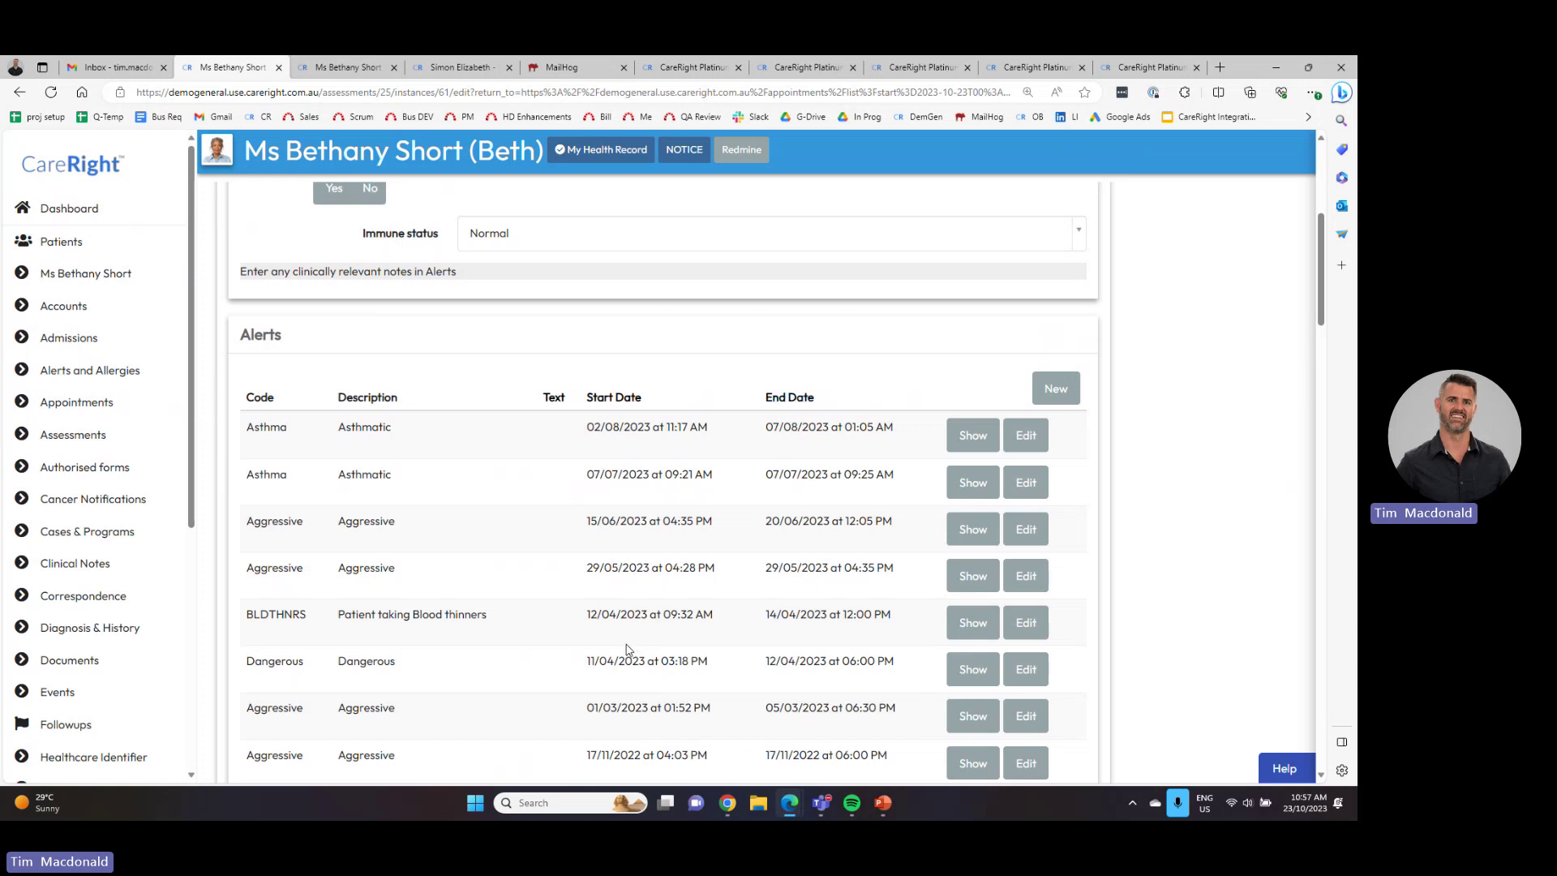
scroll(624, 633, down, 7)
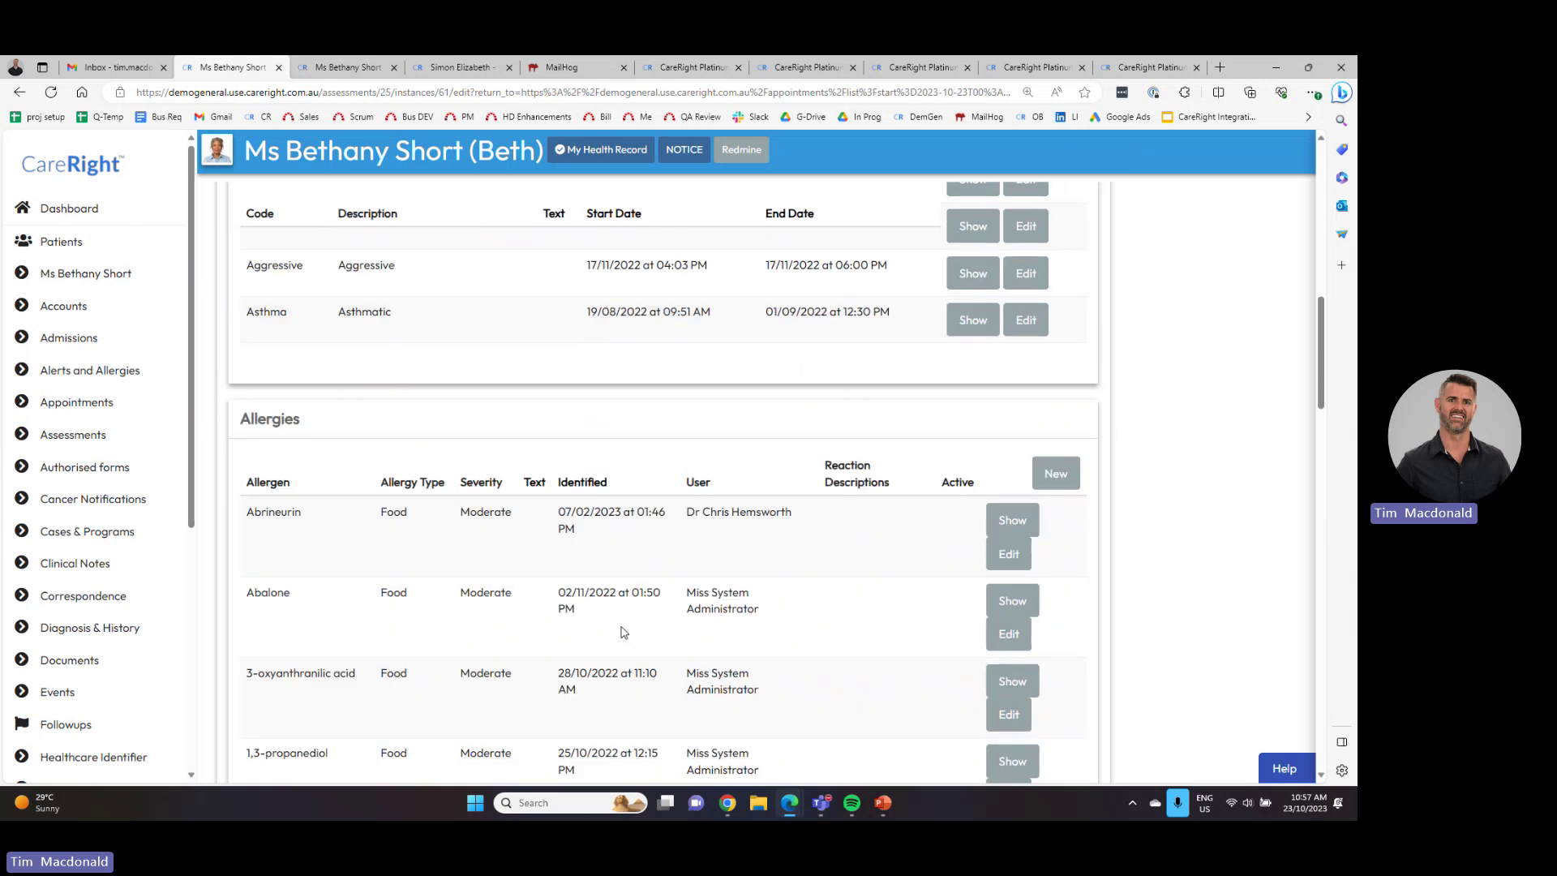
scroll(622, 635, down, 7)
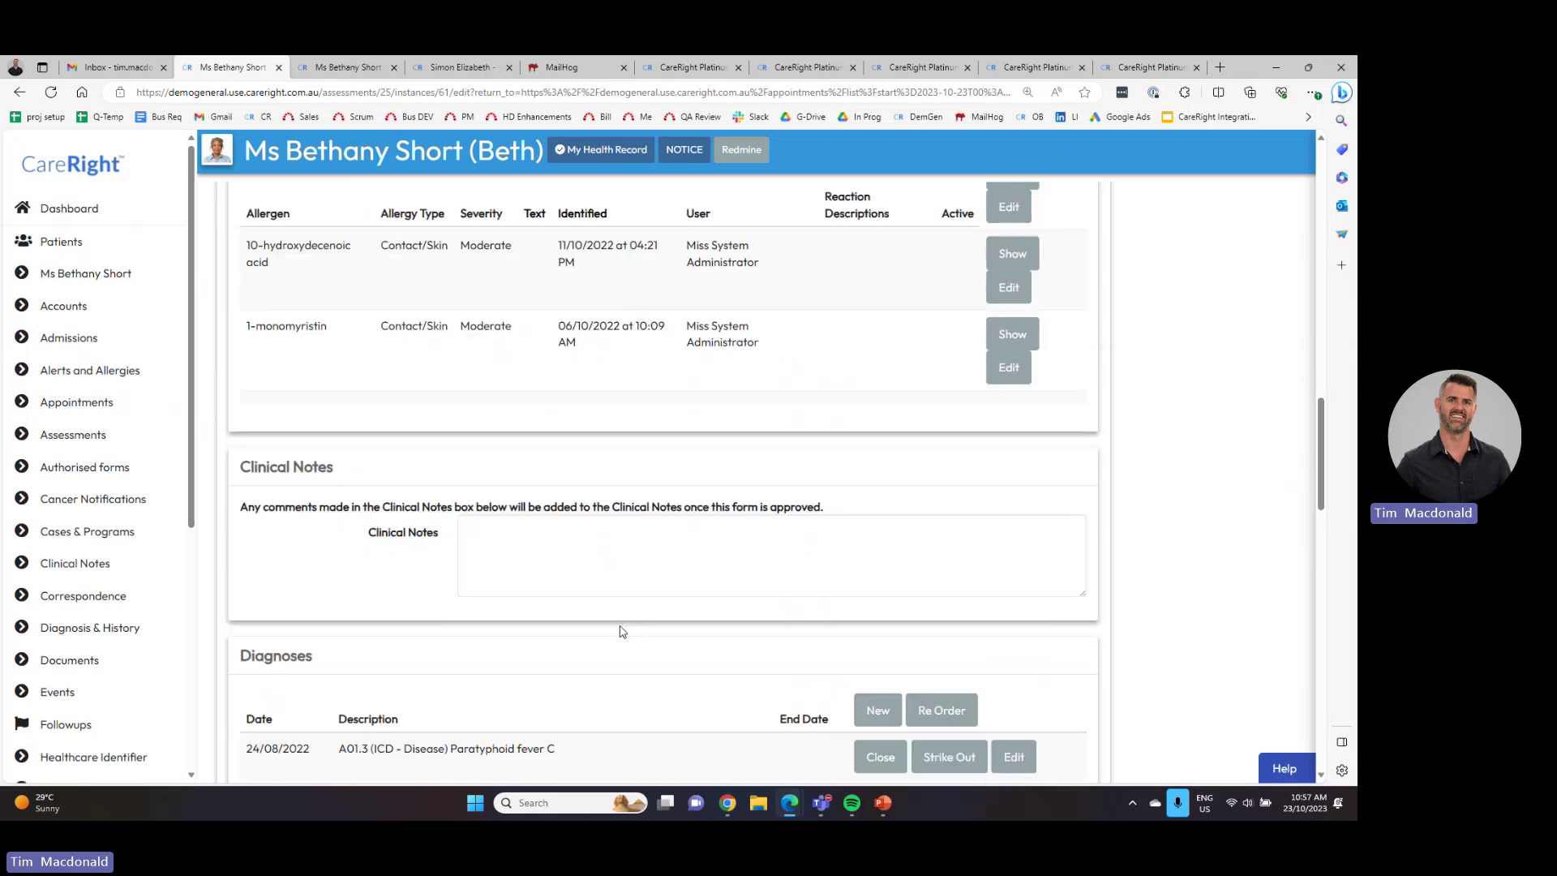
click(539, 452)
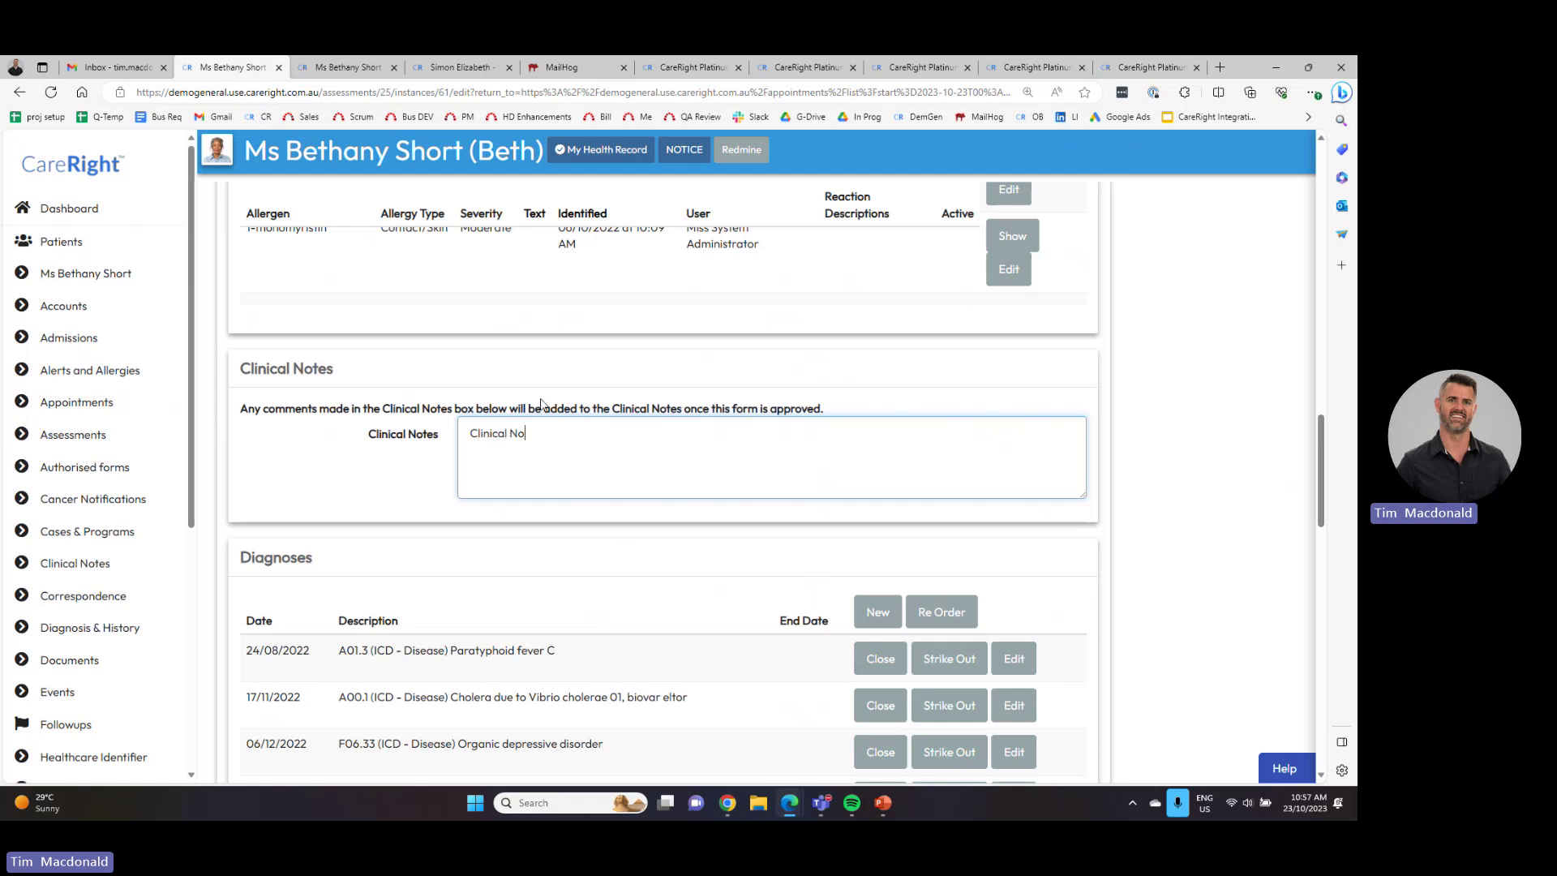
- Set billing items 1–3 to 308, 304 and 304, then approve the consultation
scroll(519, 454, down, 4)
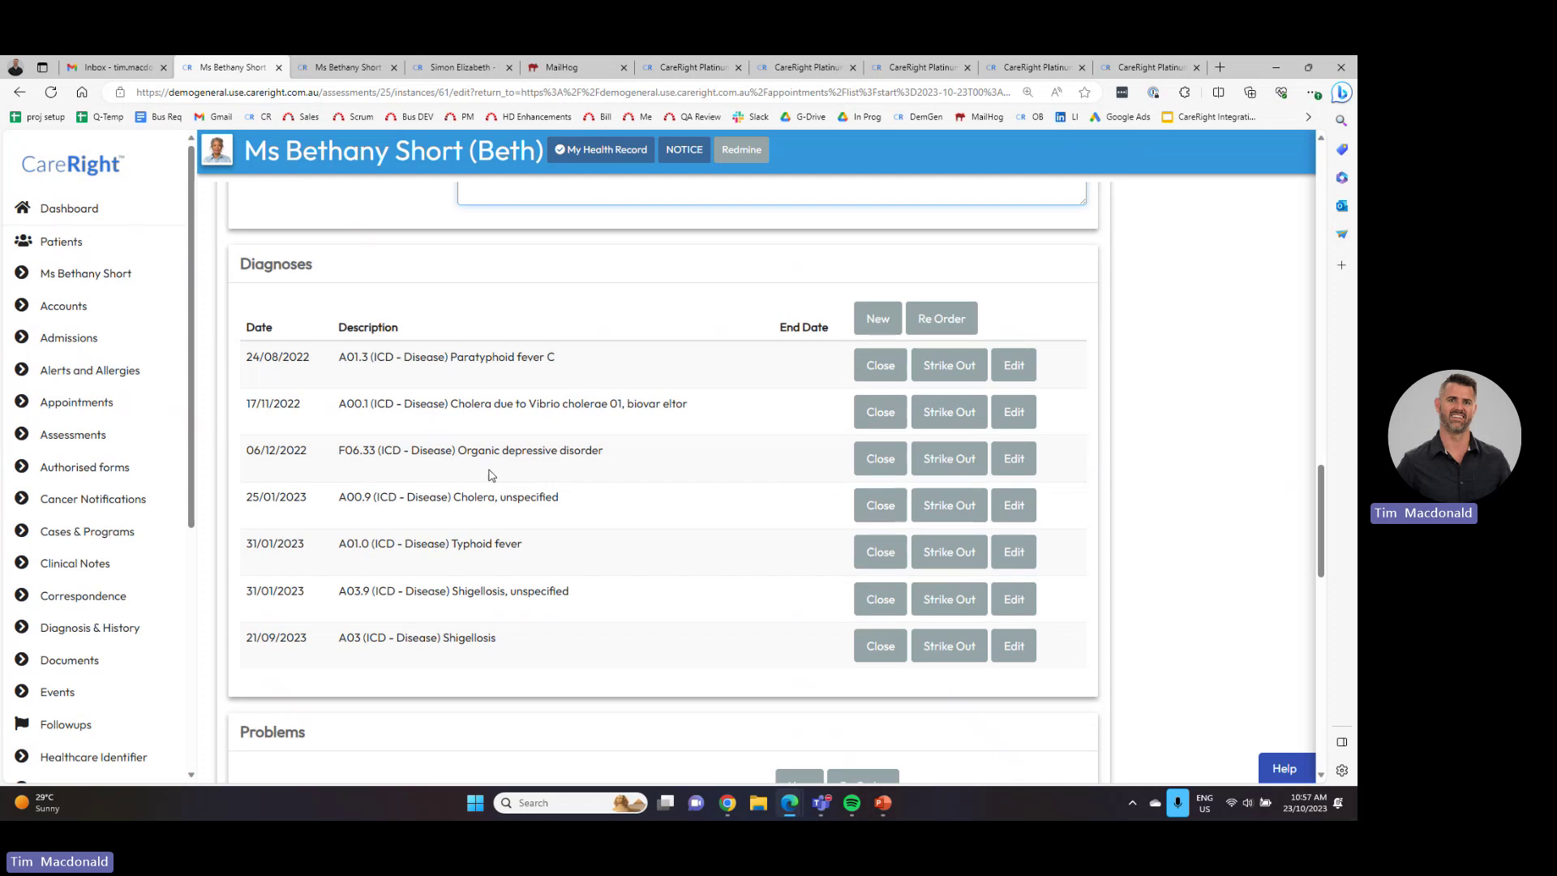
scroll(545, 507, down, 4)
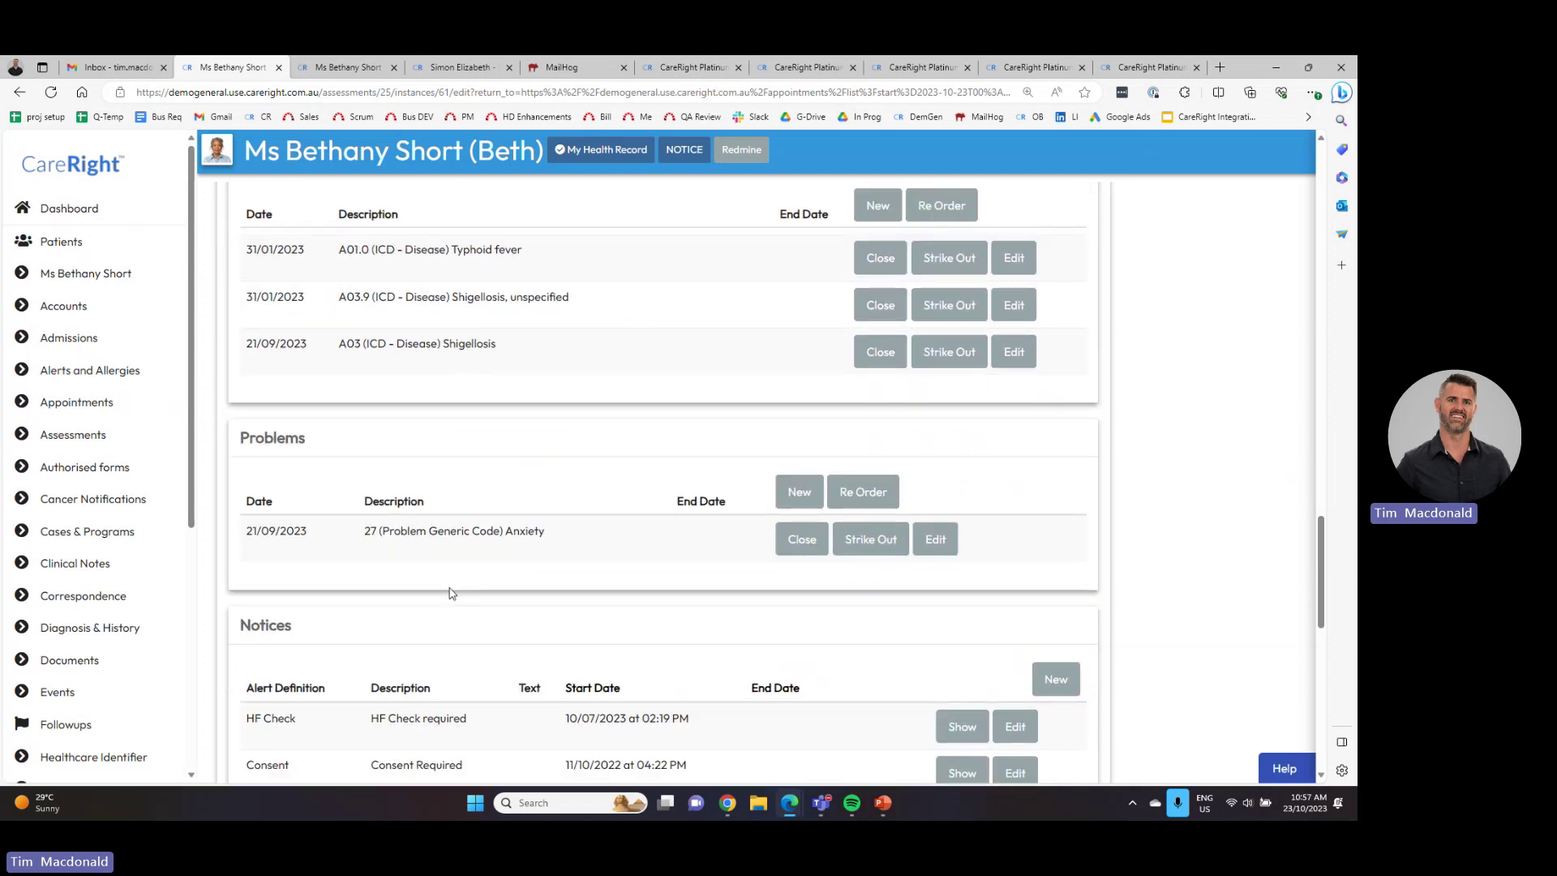
scroll(355, 464, down, 7)
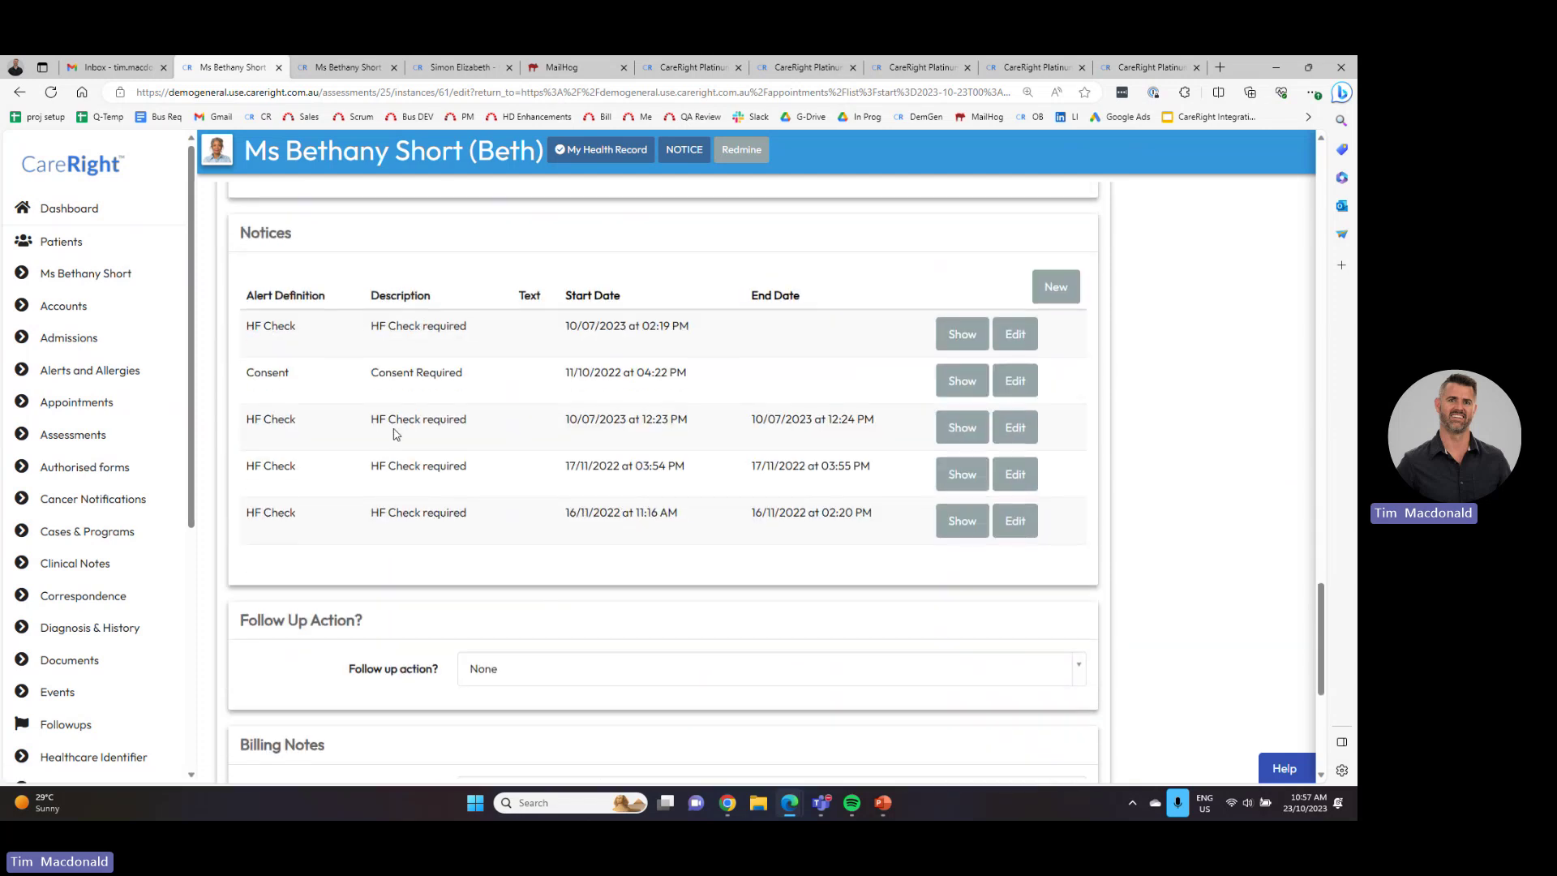
scroll(532, 610, down, 1)
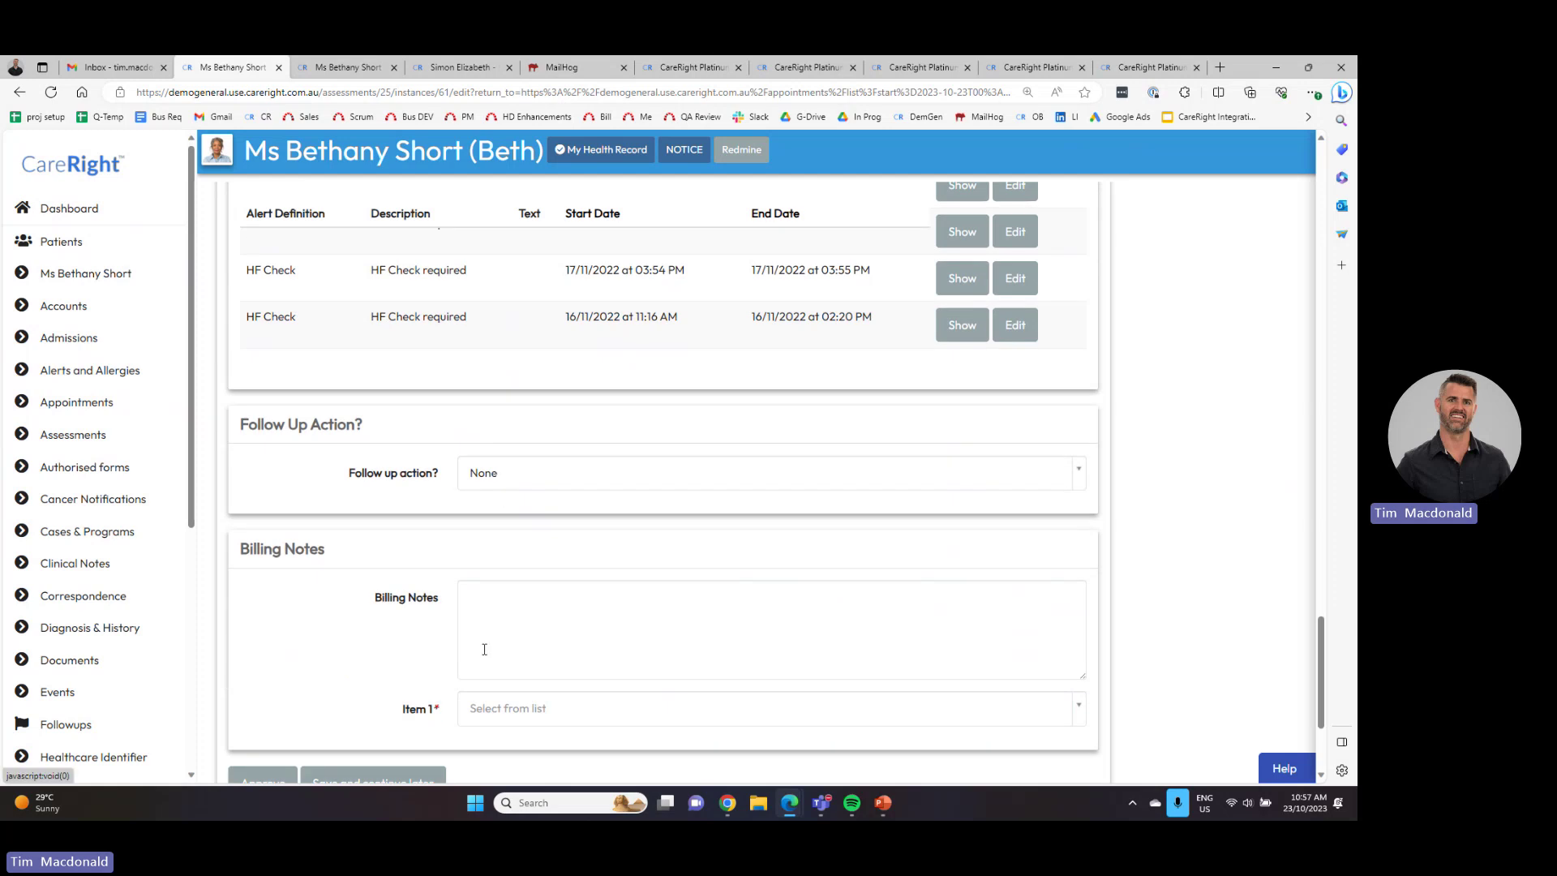
scroll(485, 648, down, 3)
click(538, 513)
click(546, 631)
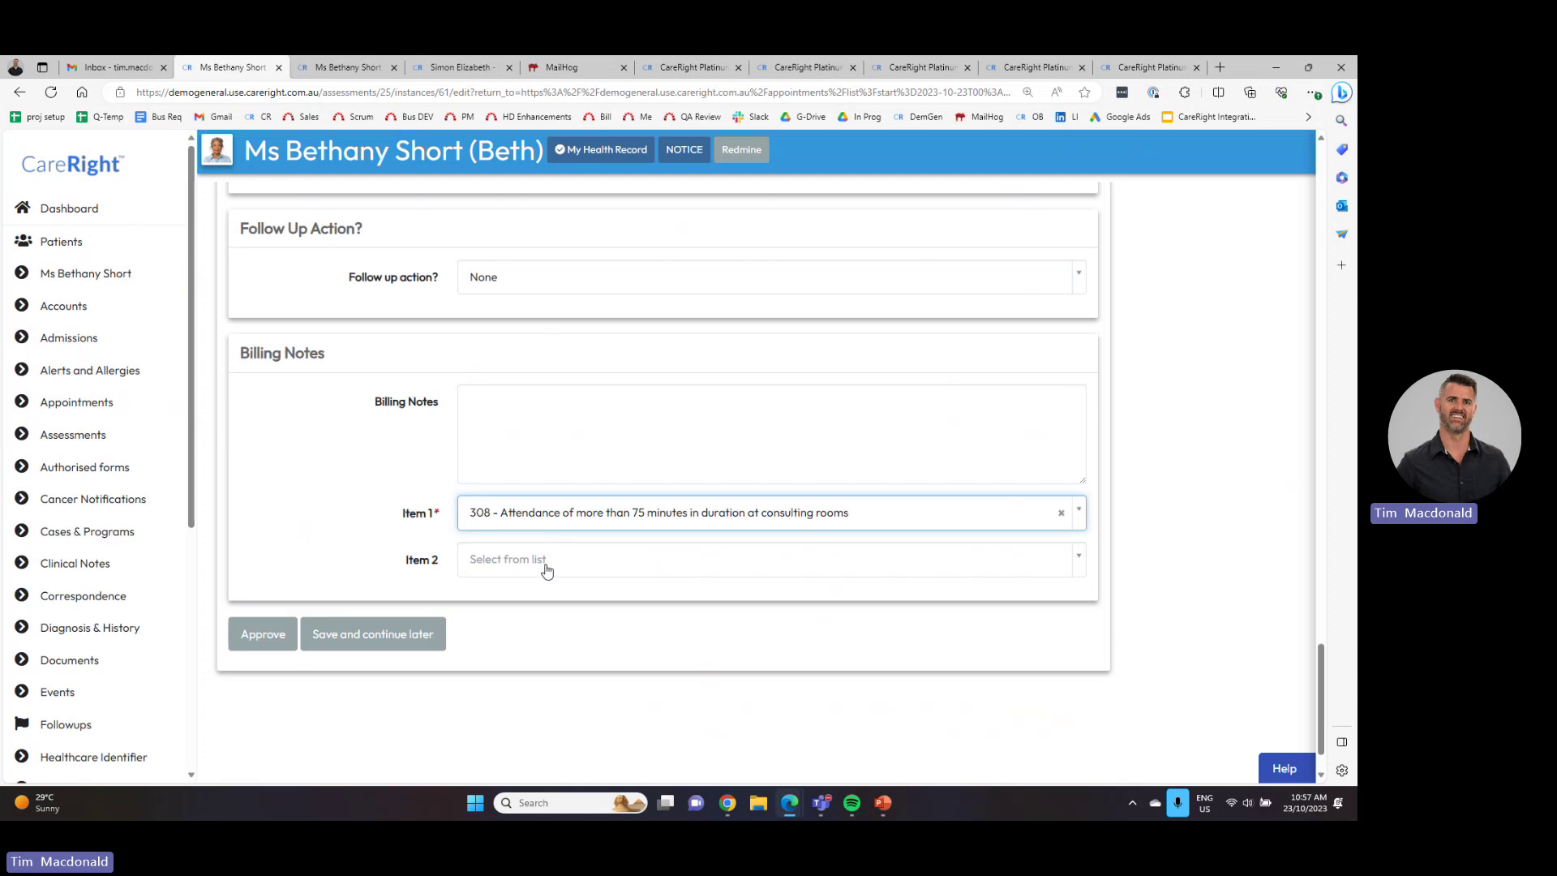
click(542, 564)
click(542, 692)
click(542, 607)
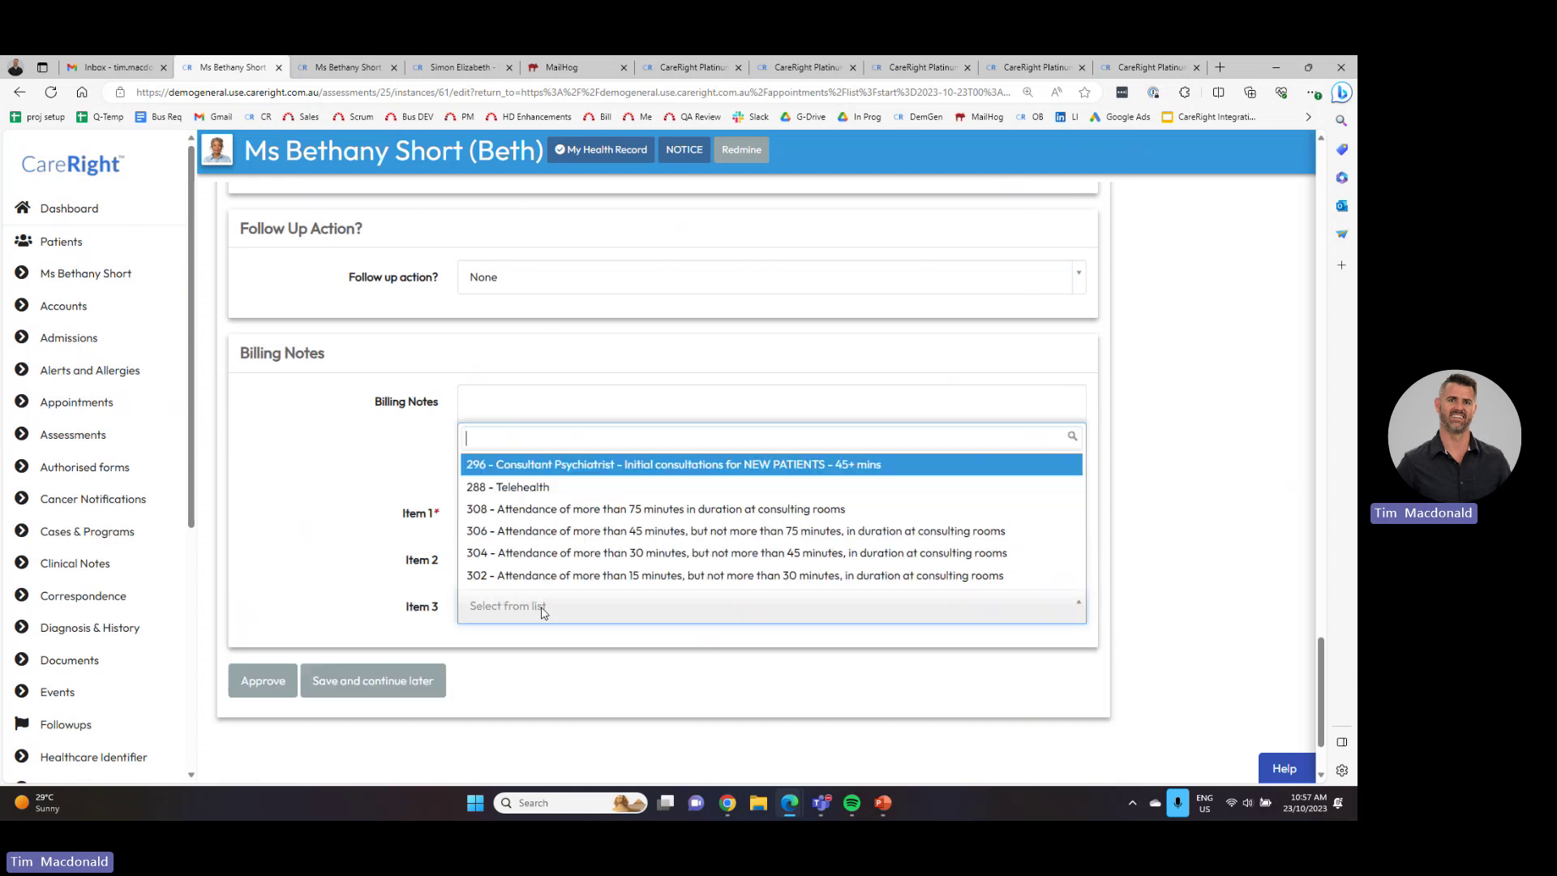
click(590, 554)
click(262, 729)
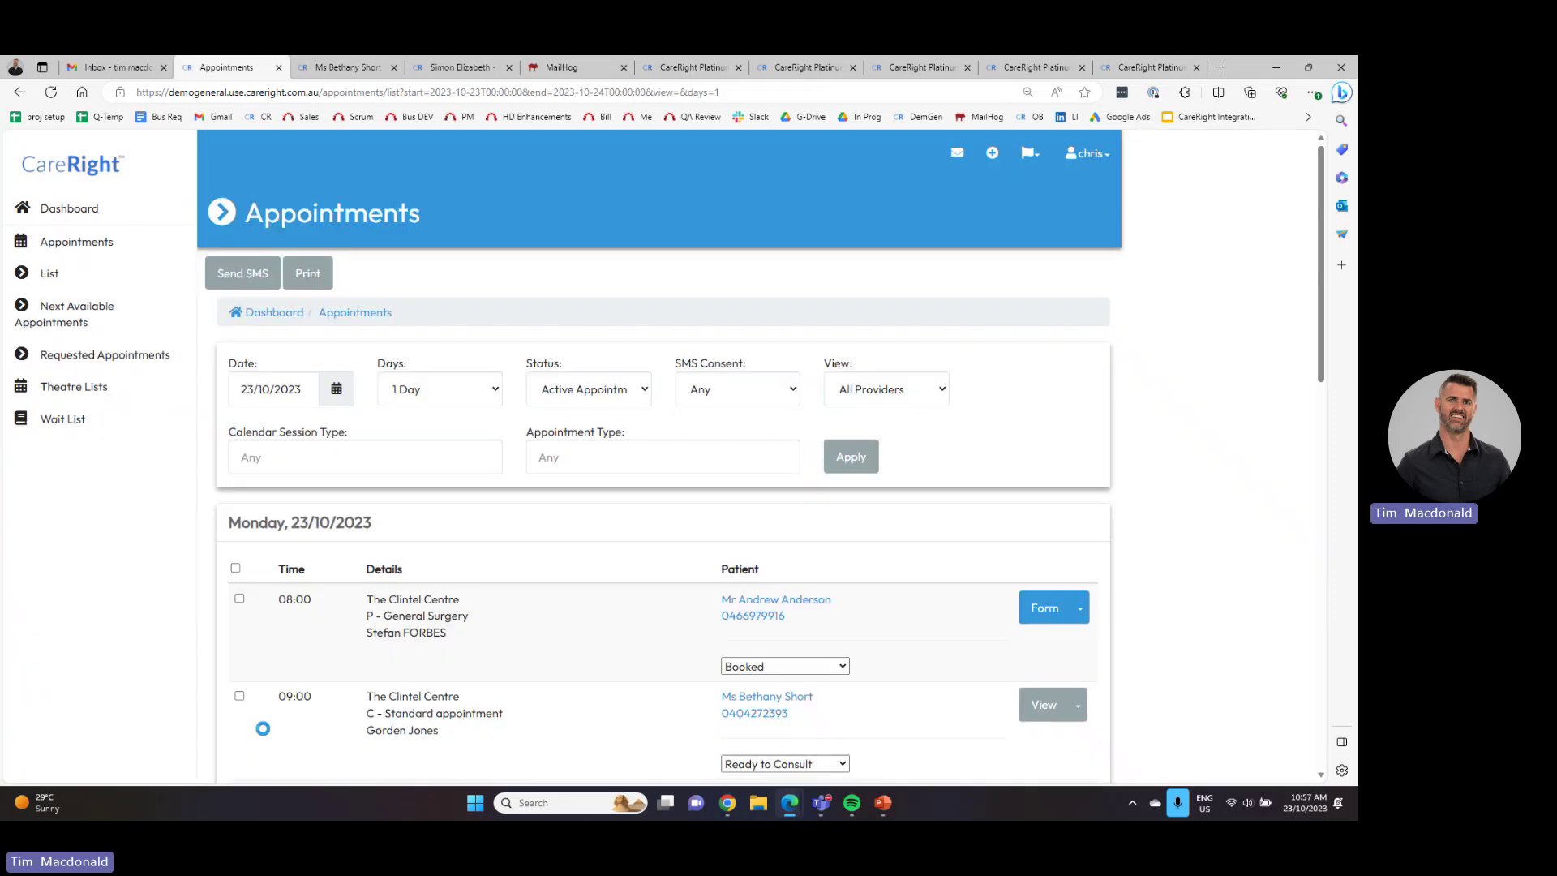
- Check the practitioner on the 09:00 appointment, then return to the patient's record tab
scroll(414, 707, down, 2)
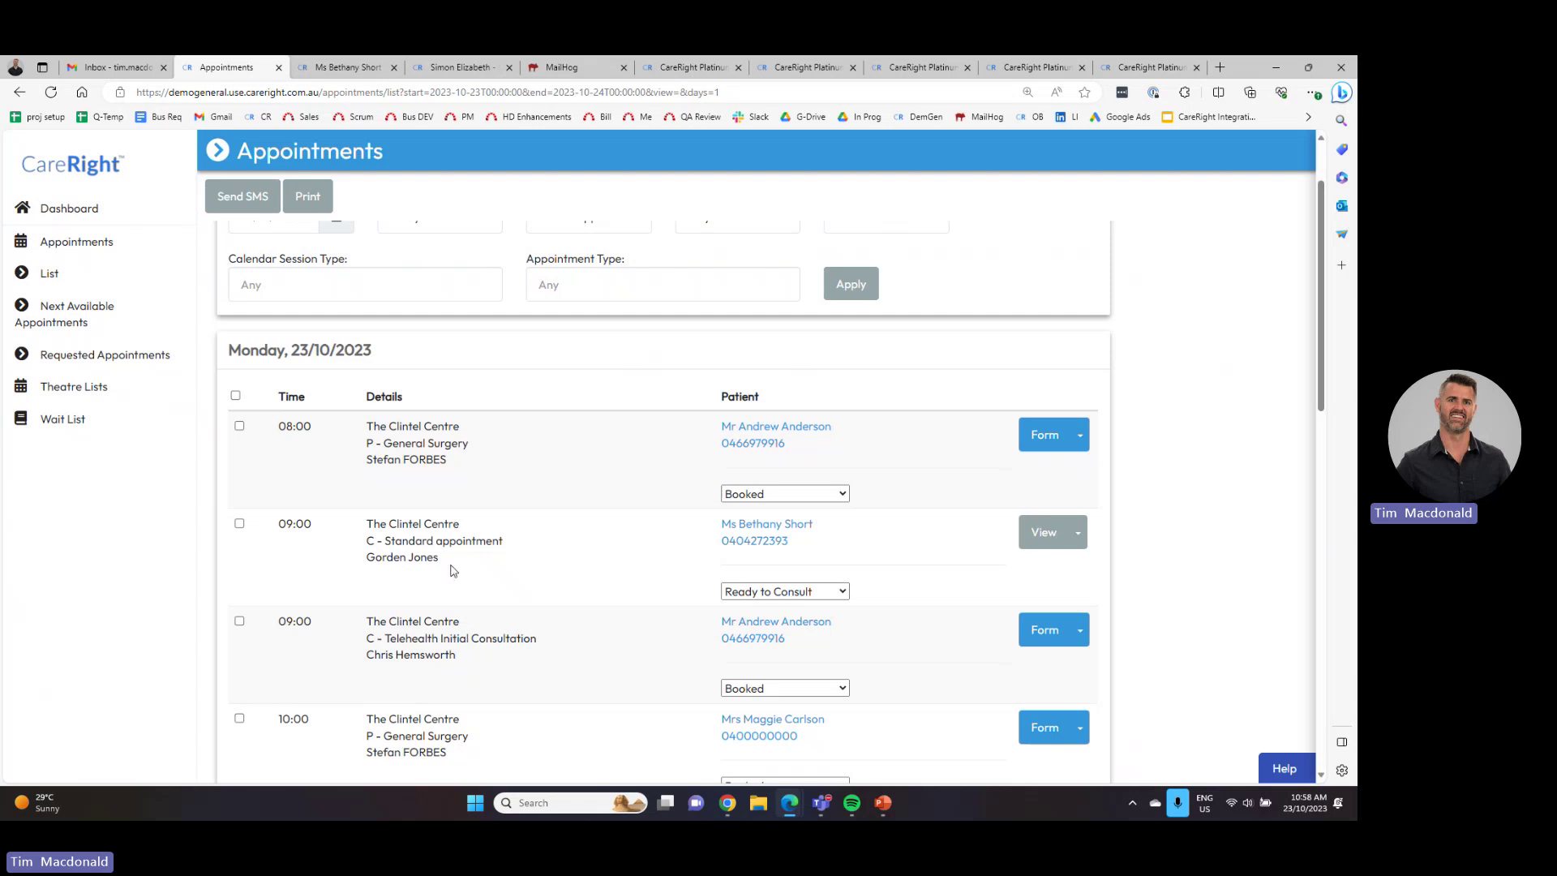
drag(453, 571, 375, 560)
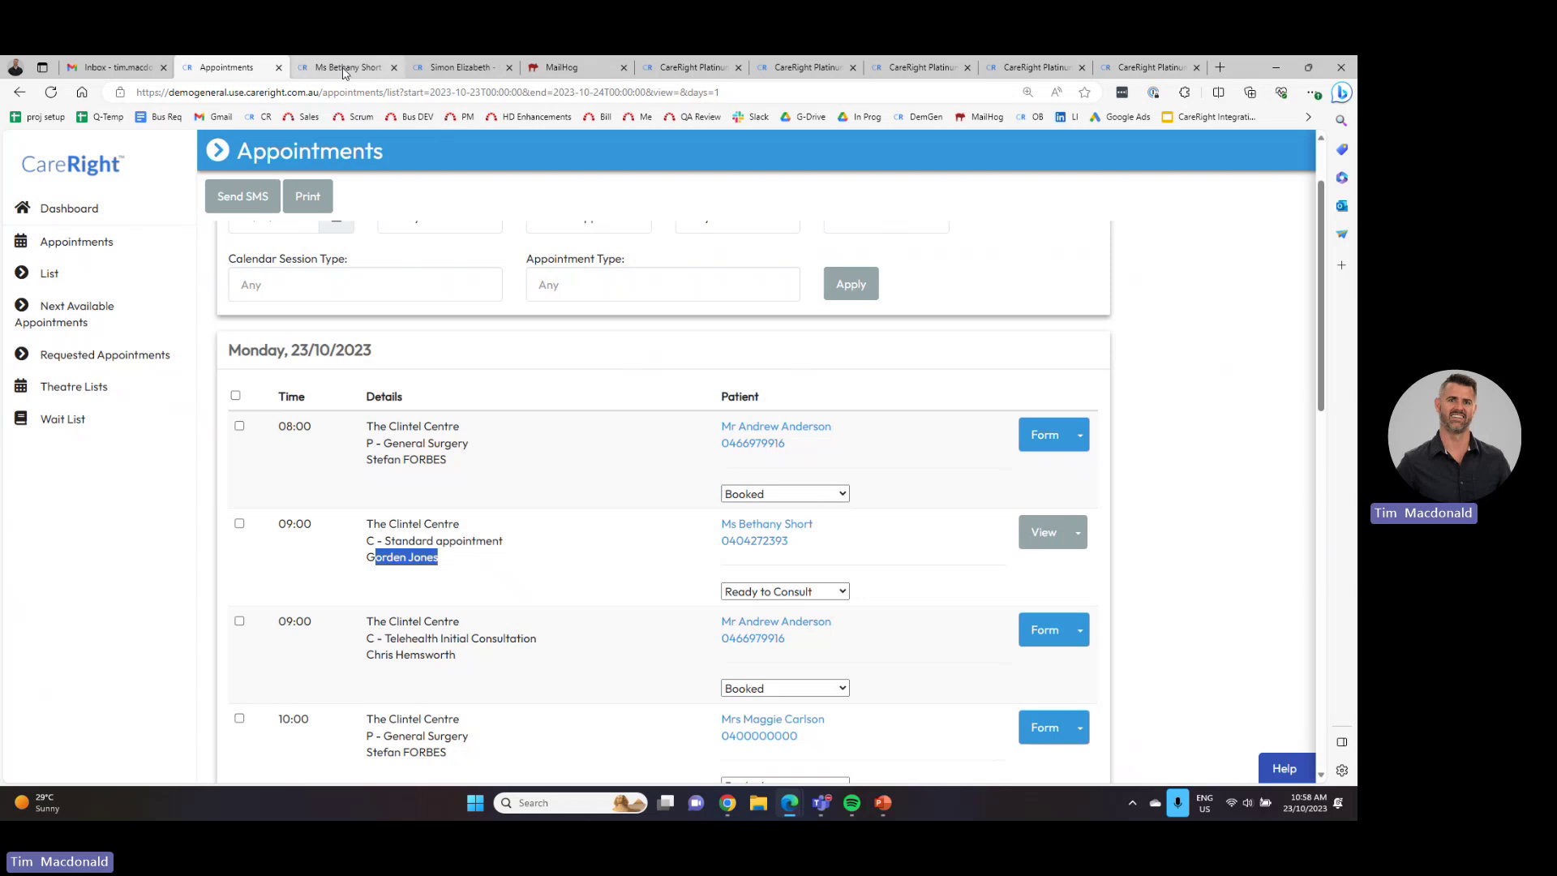
click(343, 68)
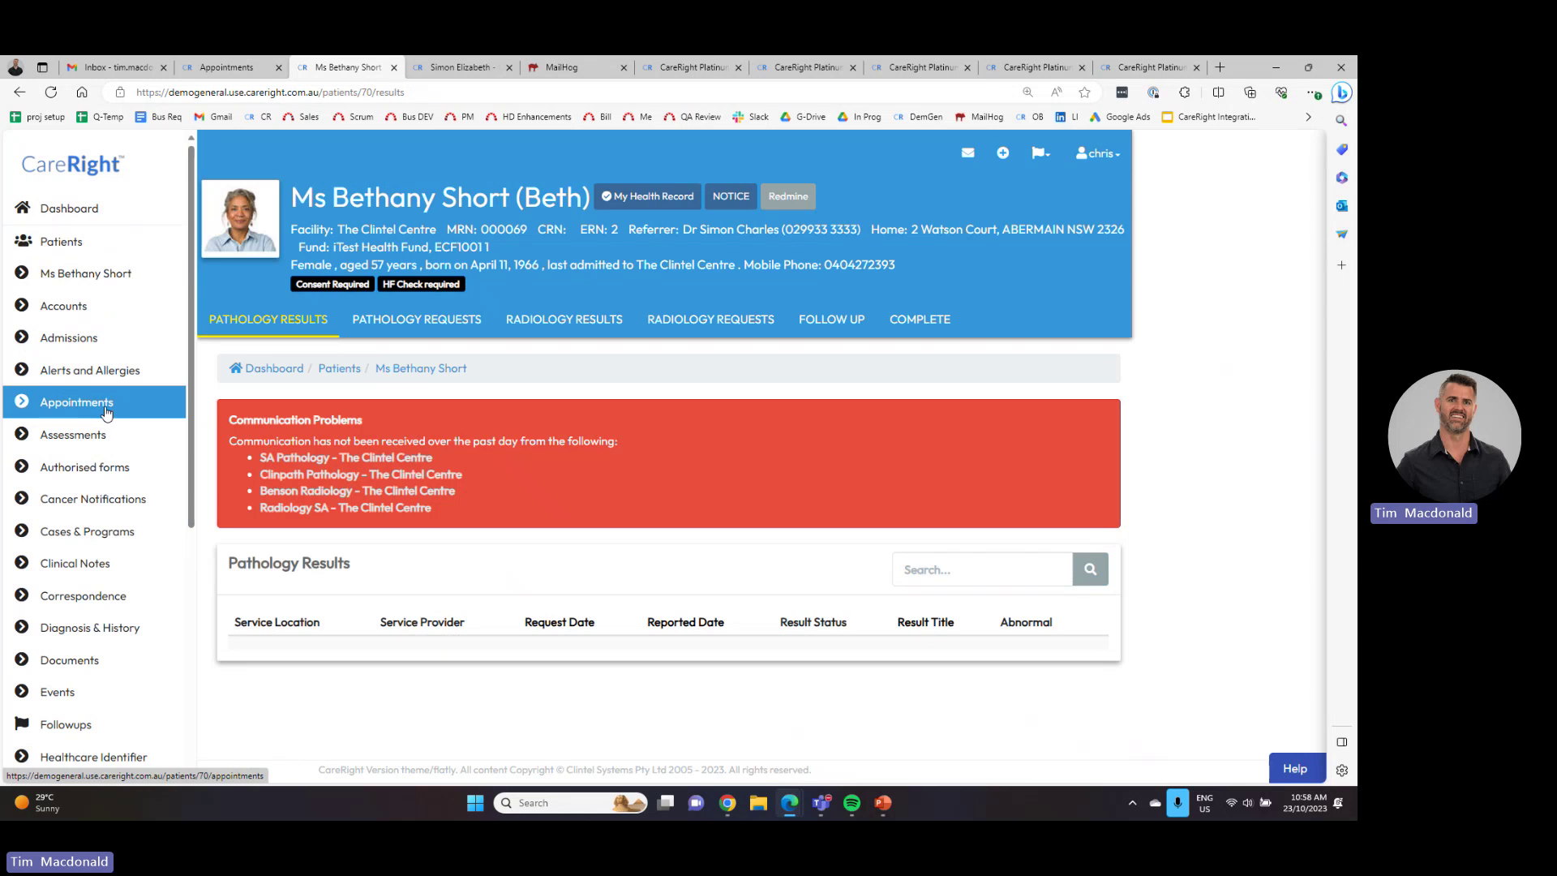
- View the patient's Assessments list with the newly approved consultation record at the top
click(92, 438)
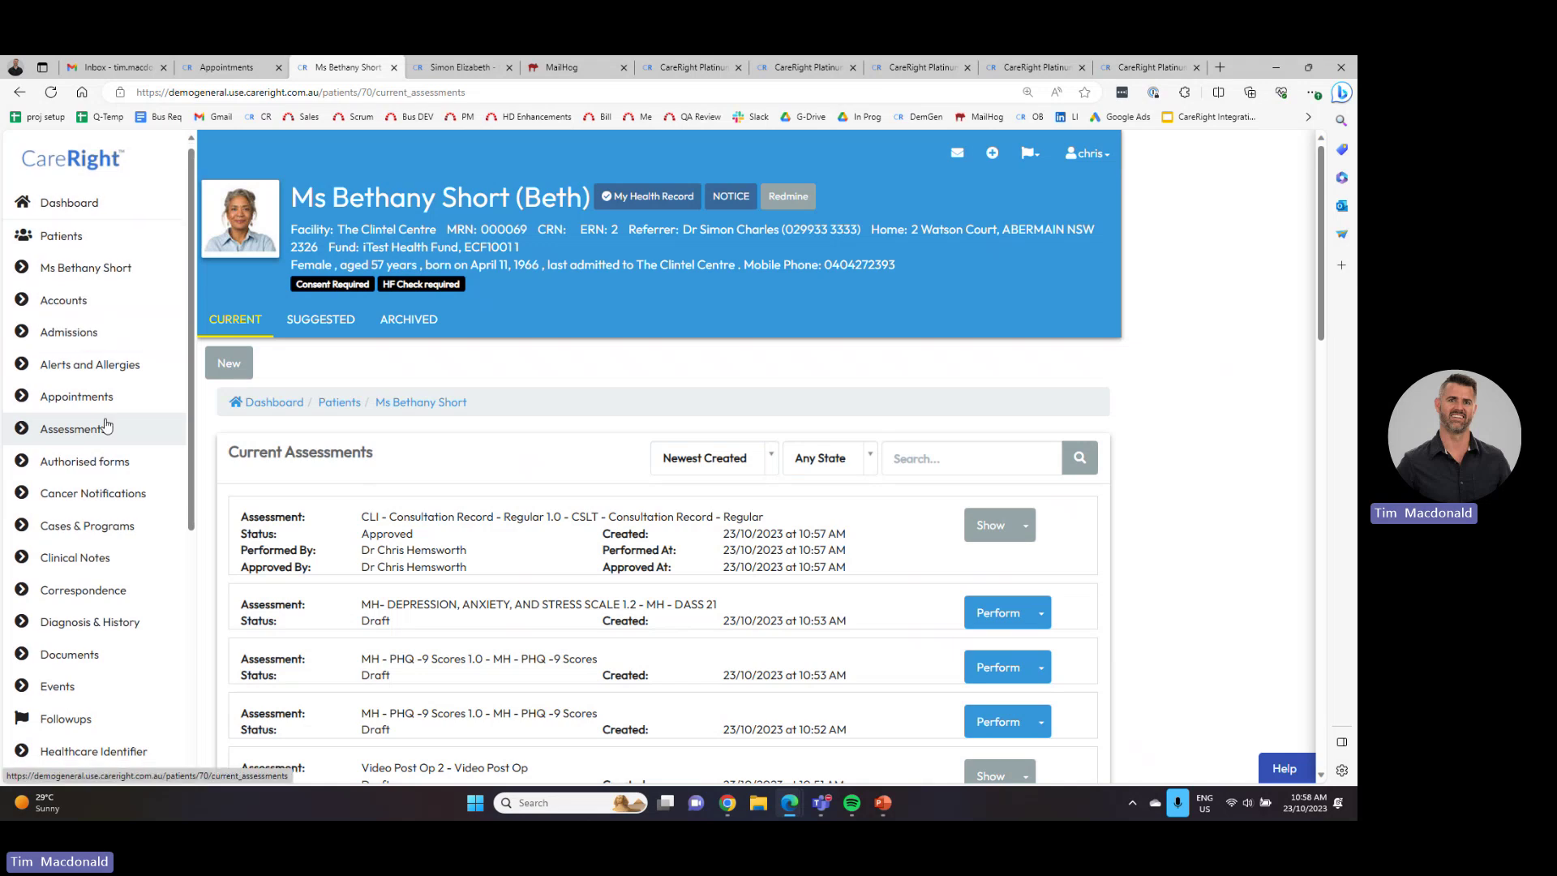
scroll(115, 599, down, 1)
- Review the patient's unbilled events (items 308, 302, 306) and tick Select All
click(113, 598)
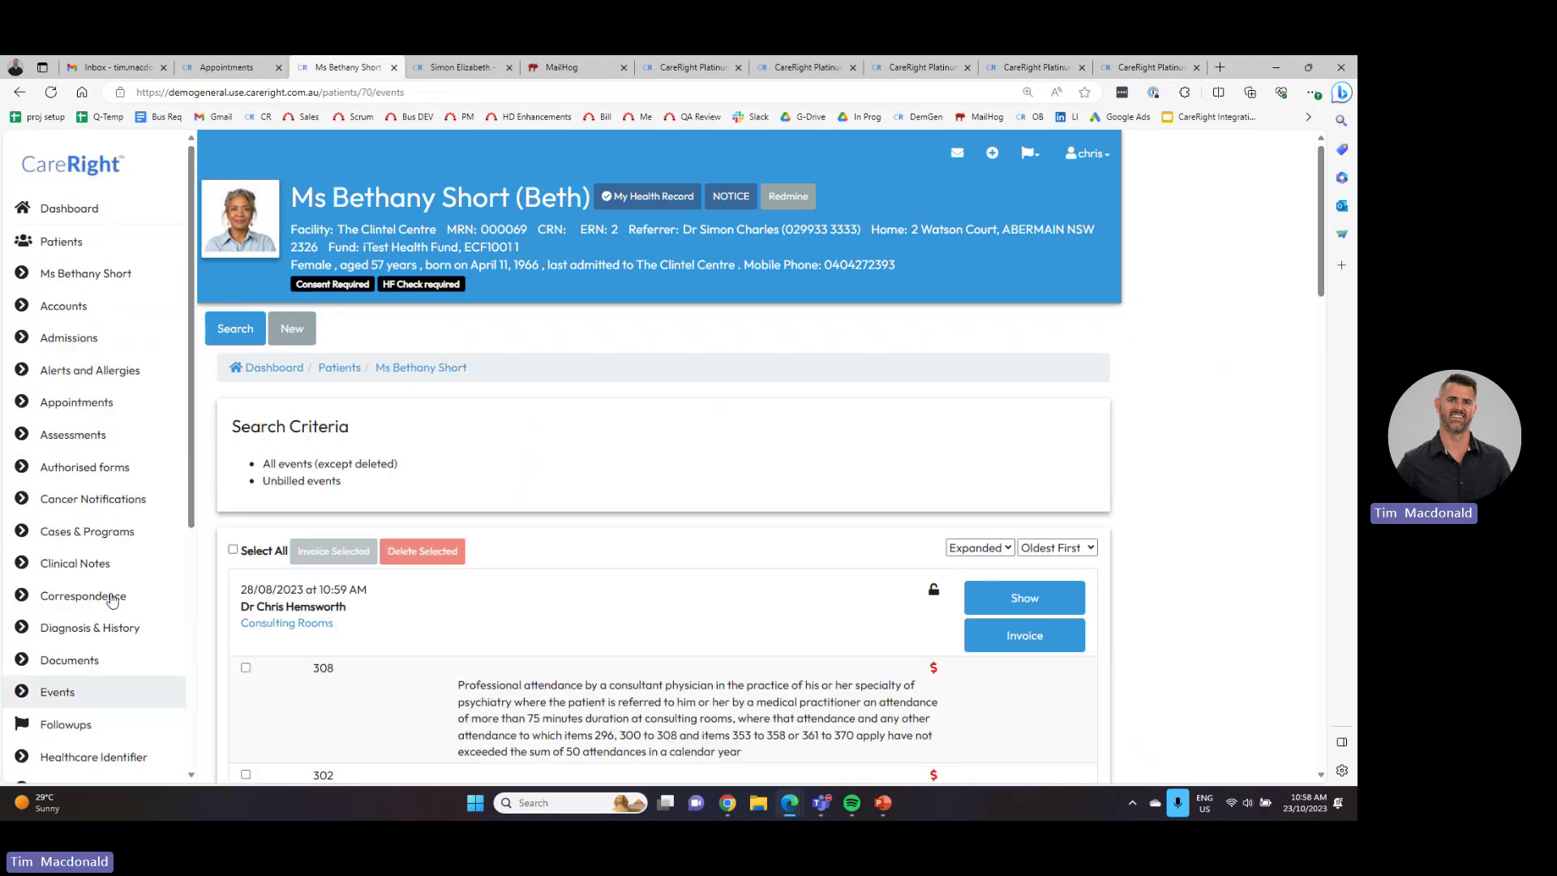
scroll(363, 547, down, 3)
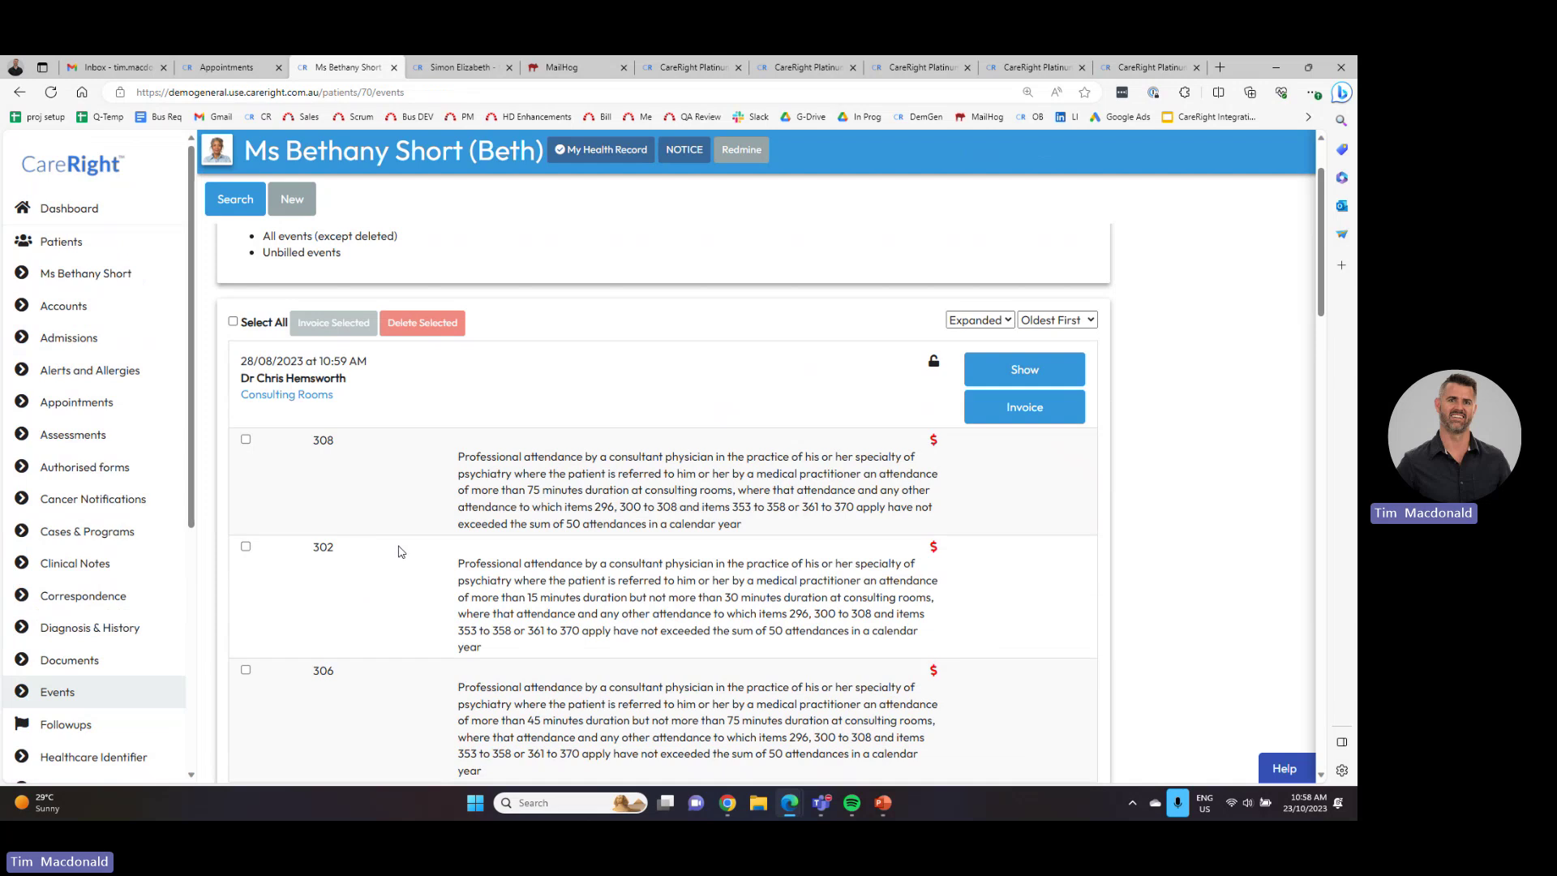
scroll(399, 552, down, 2)
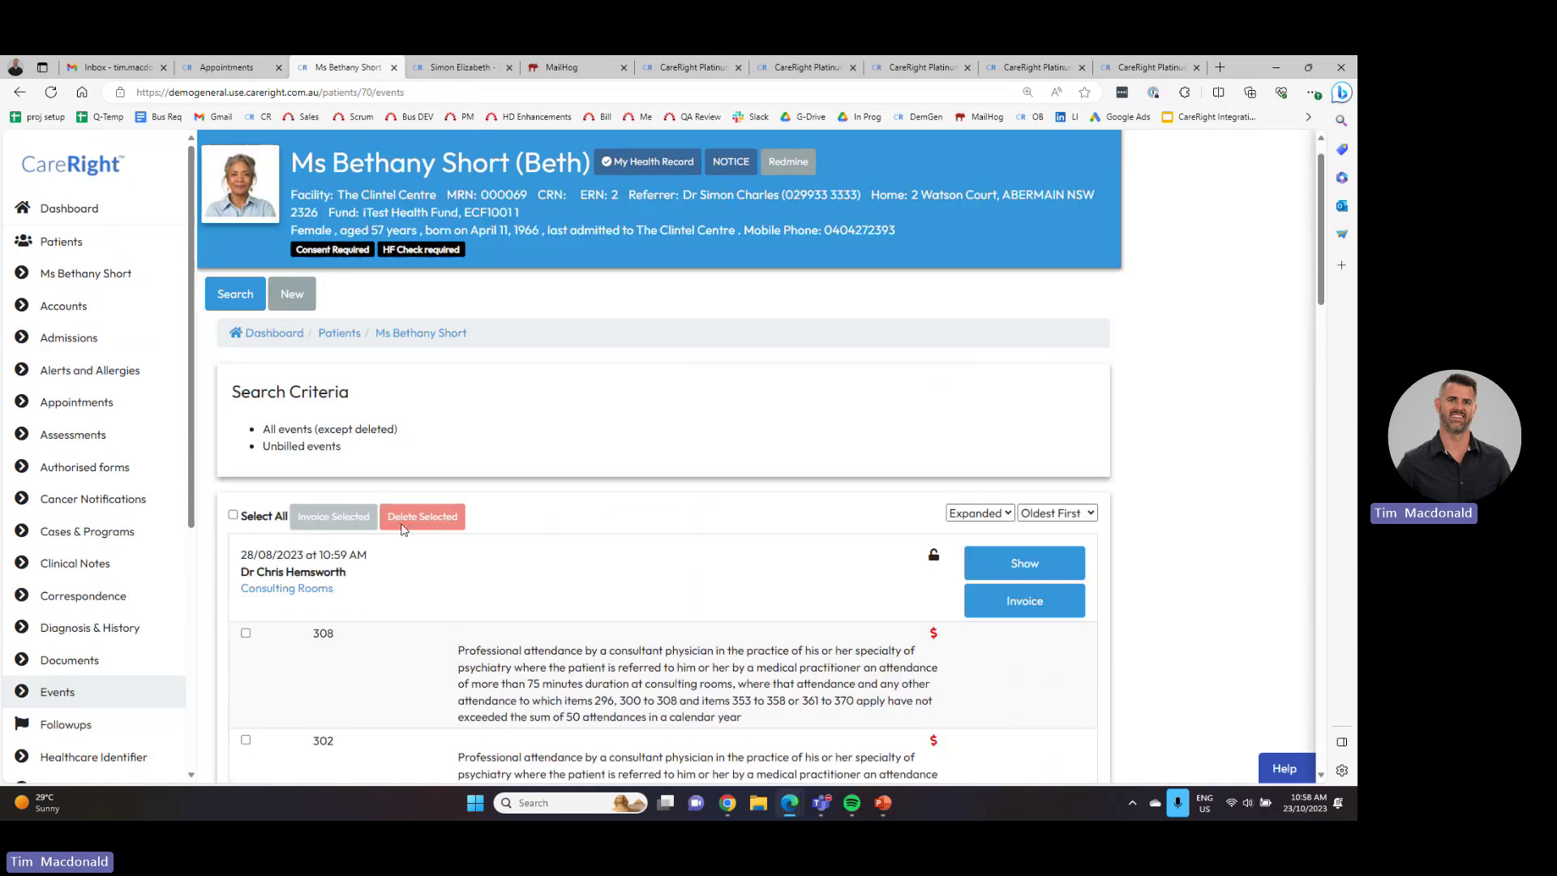
scroll(399, 551, down, 15)
scroll(399, 533, down, 10)
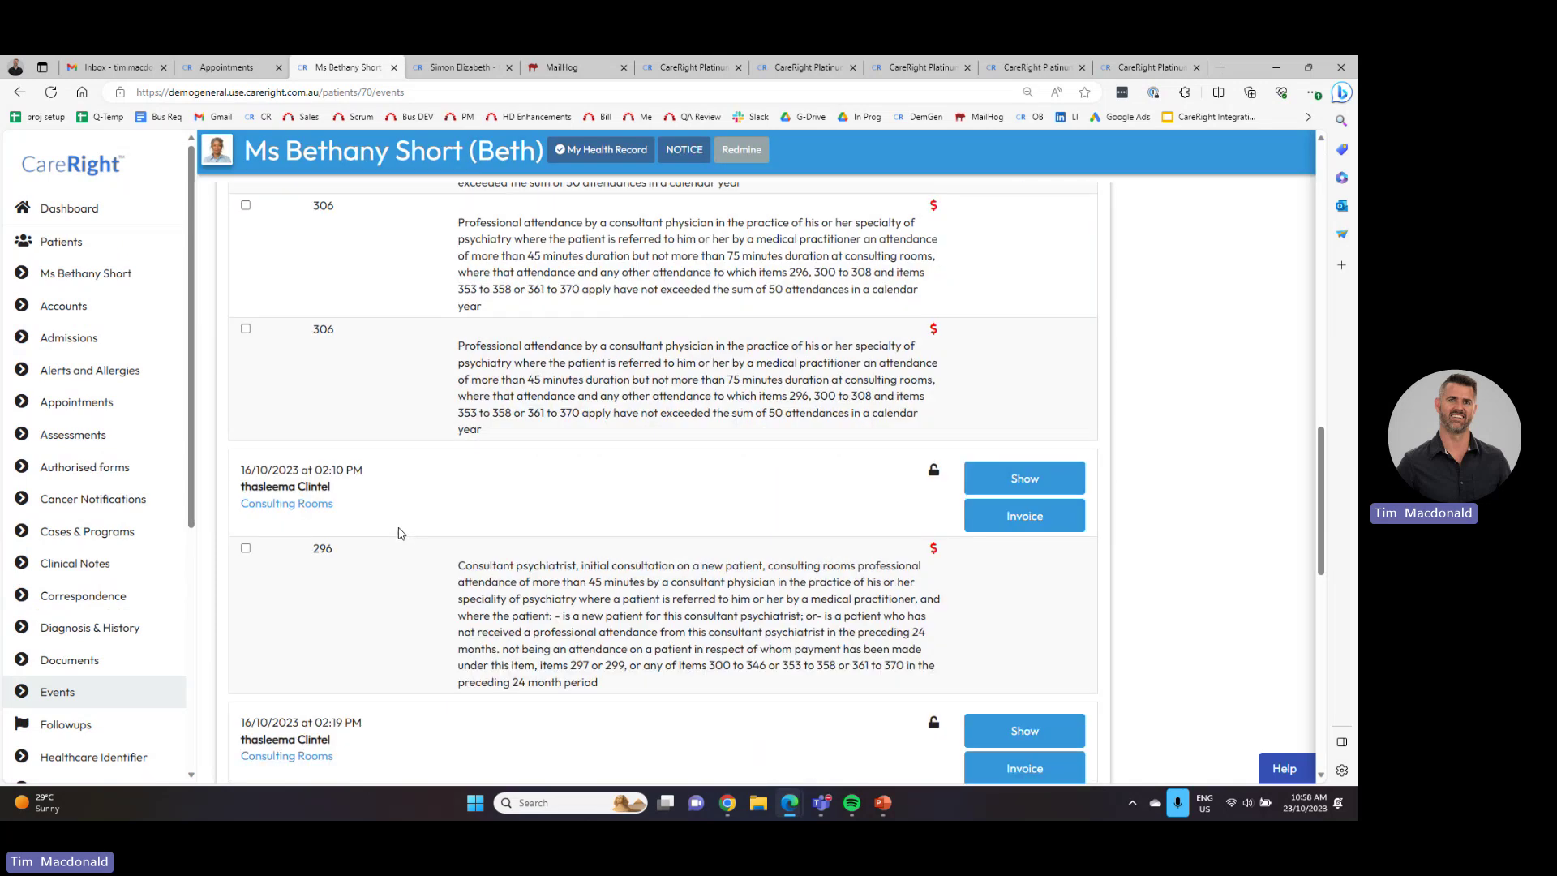
scroll(399, 533, up, 10)
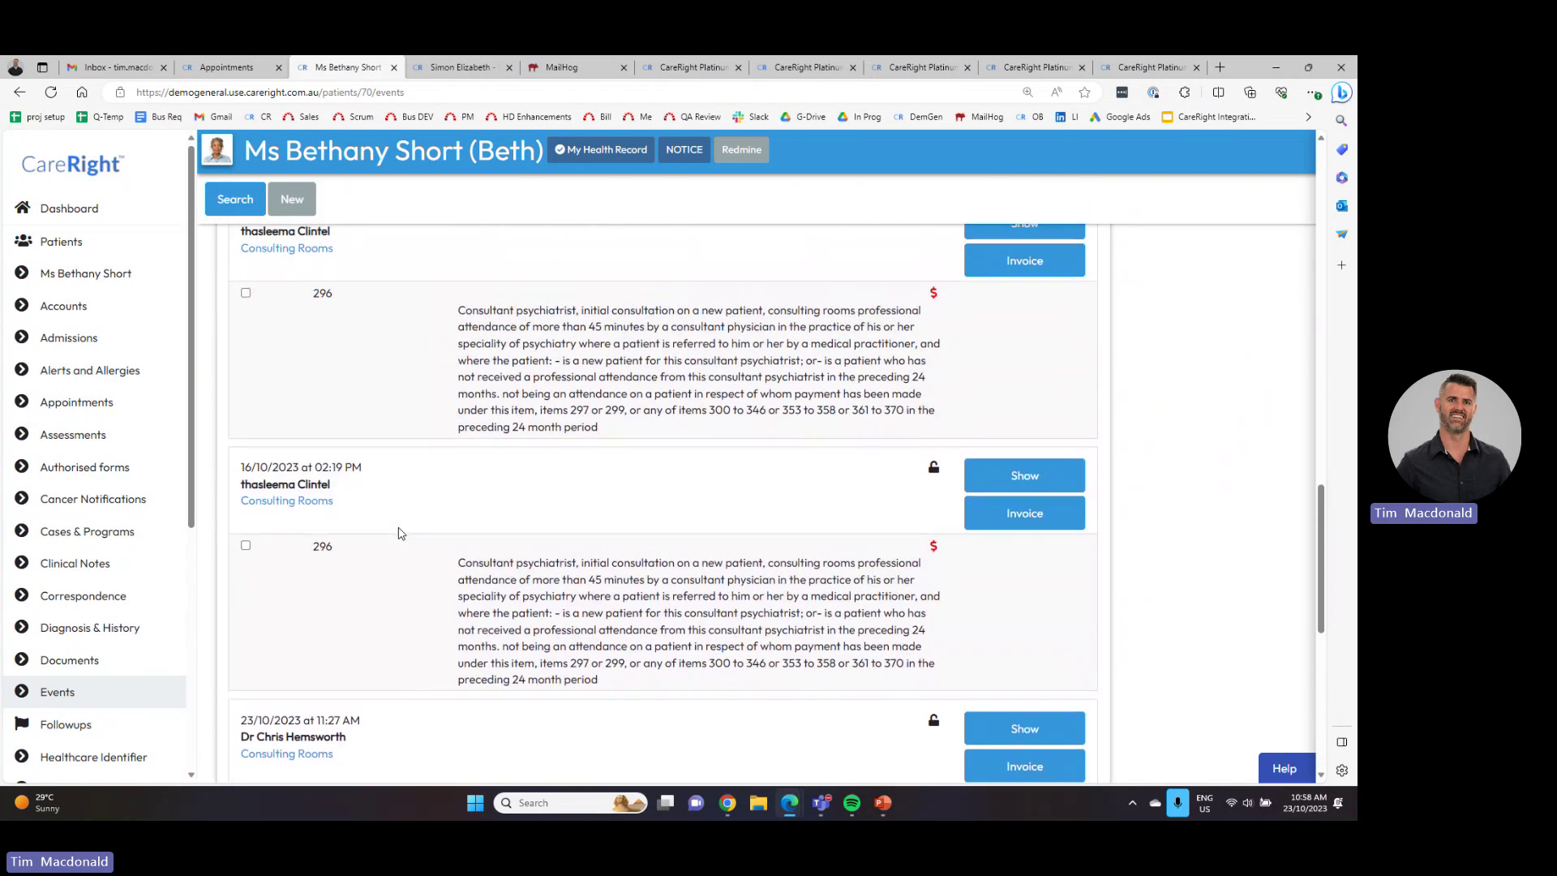
scroll(398, 533, up, 3)
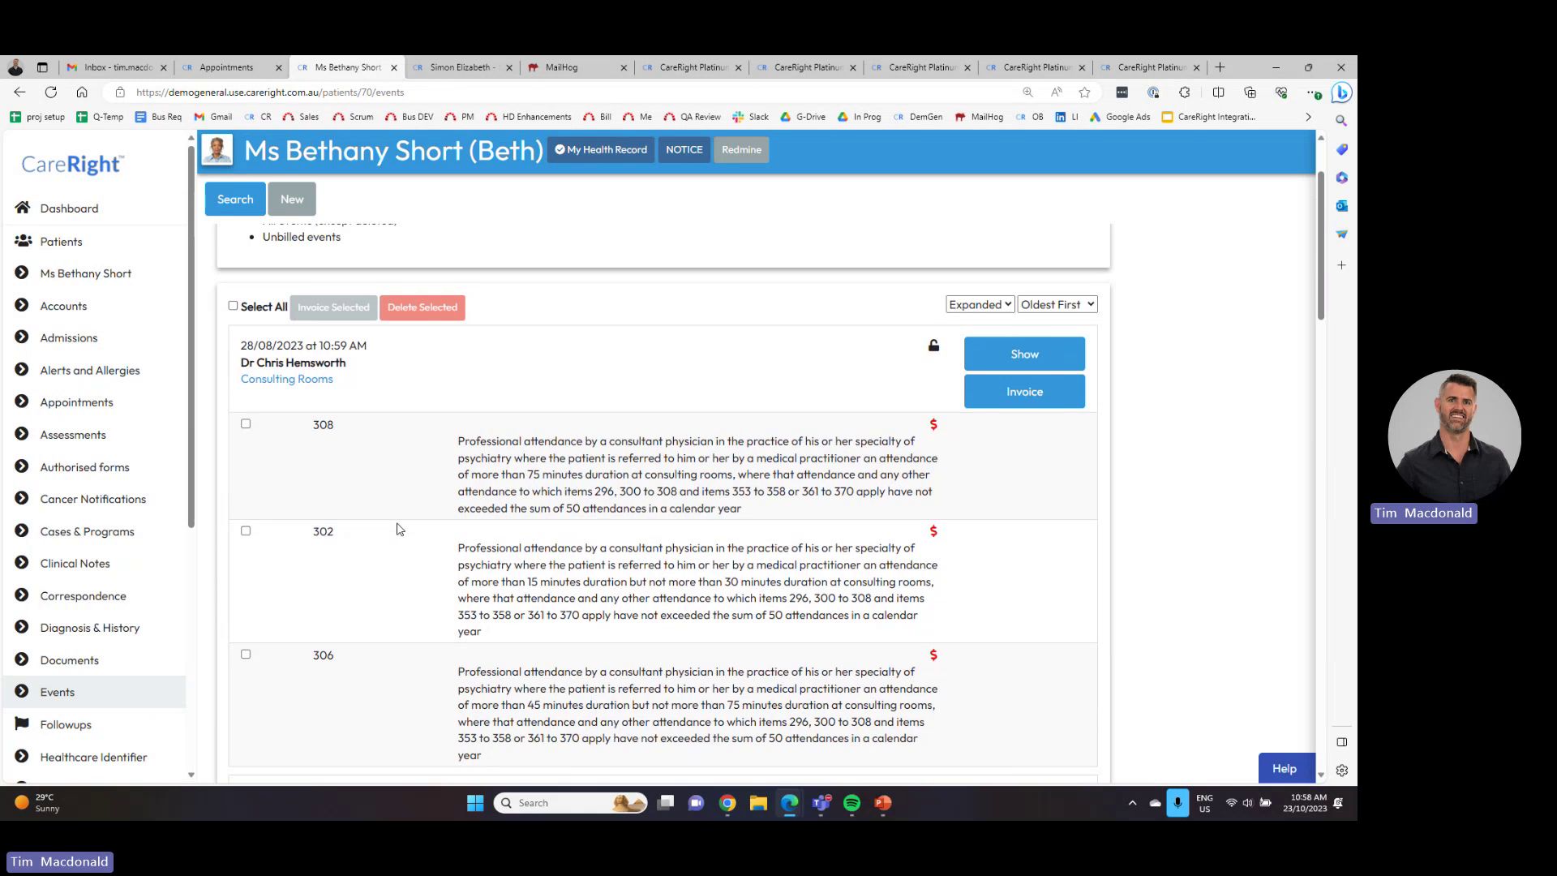
click(234, 307)
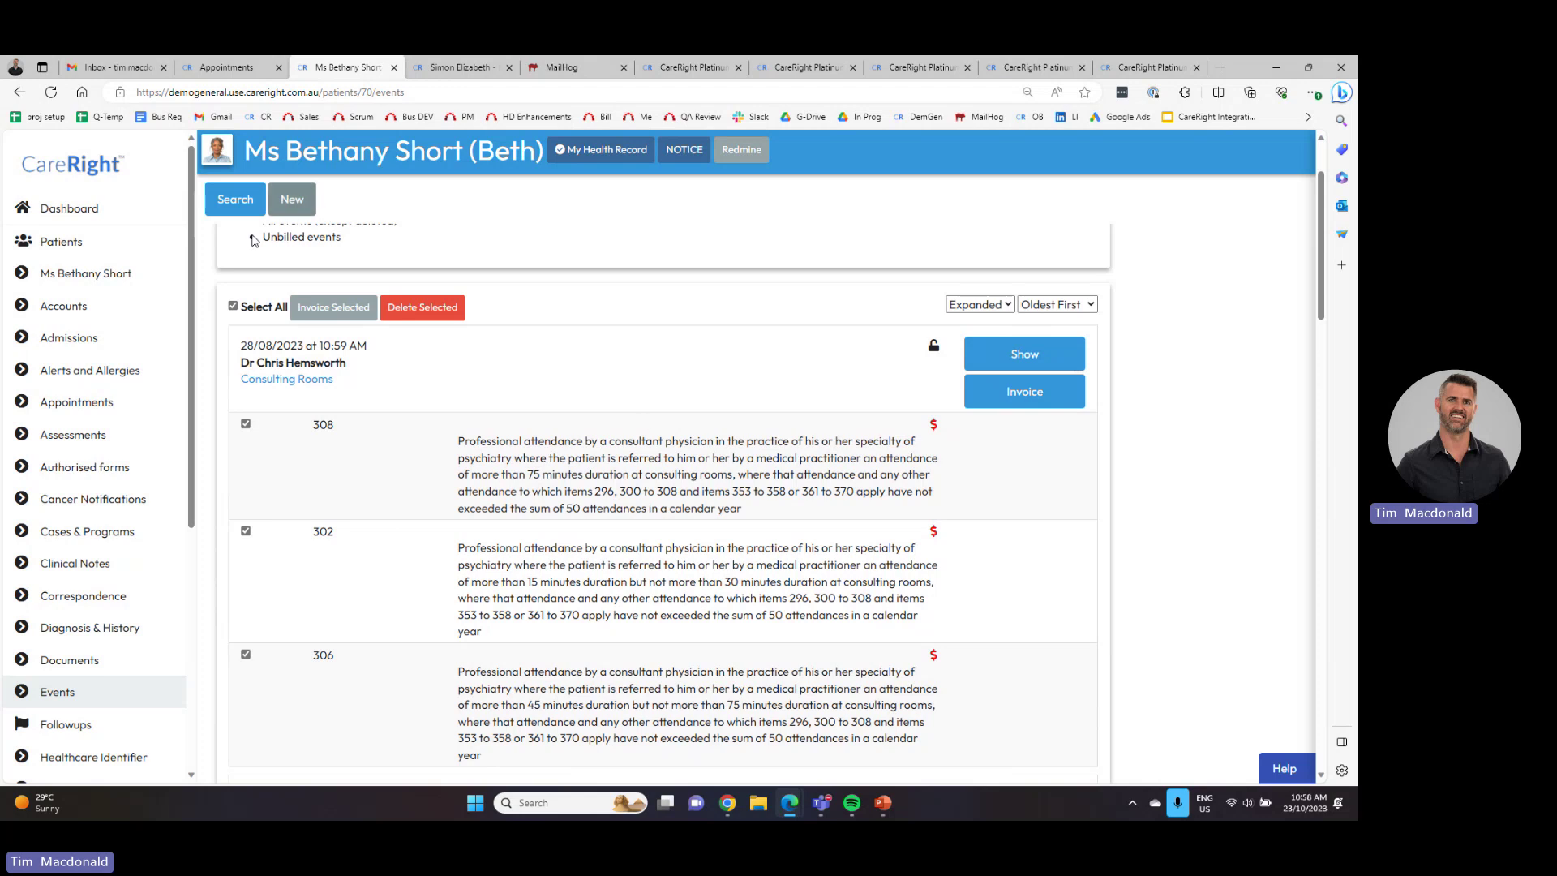
scroll(118, 502, down, 2)
scroll(117, 501, down, 3)
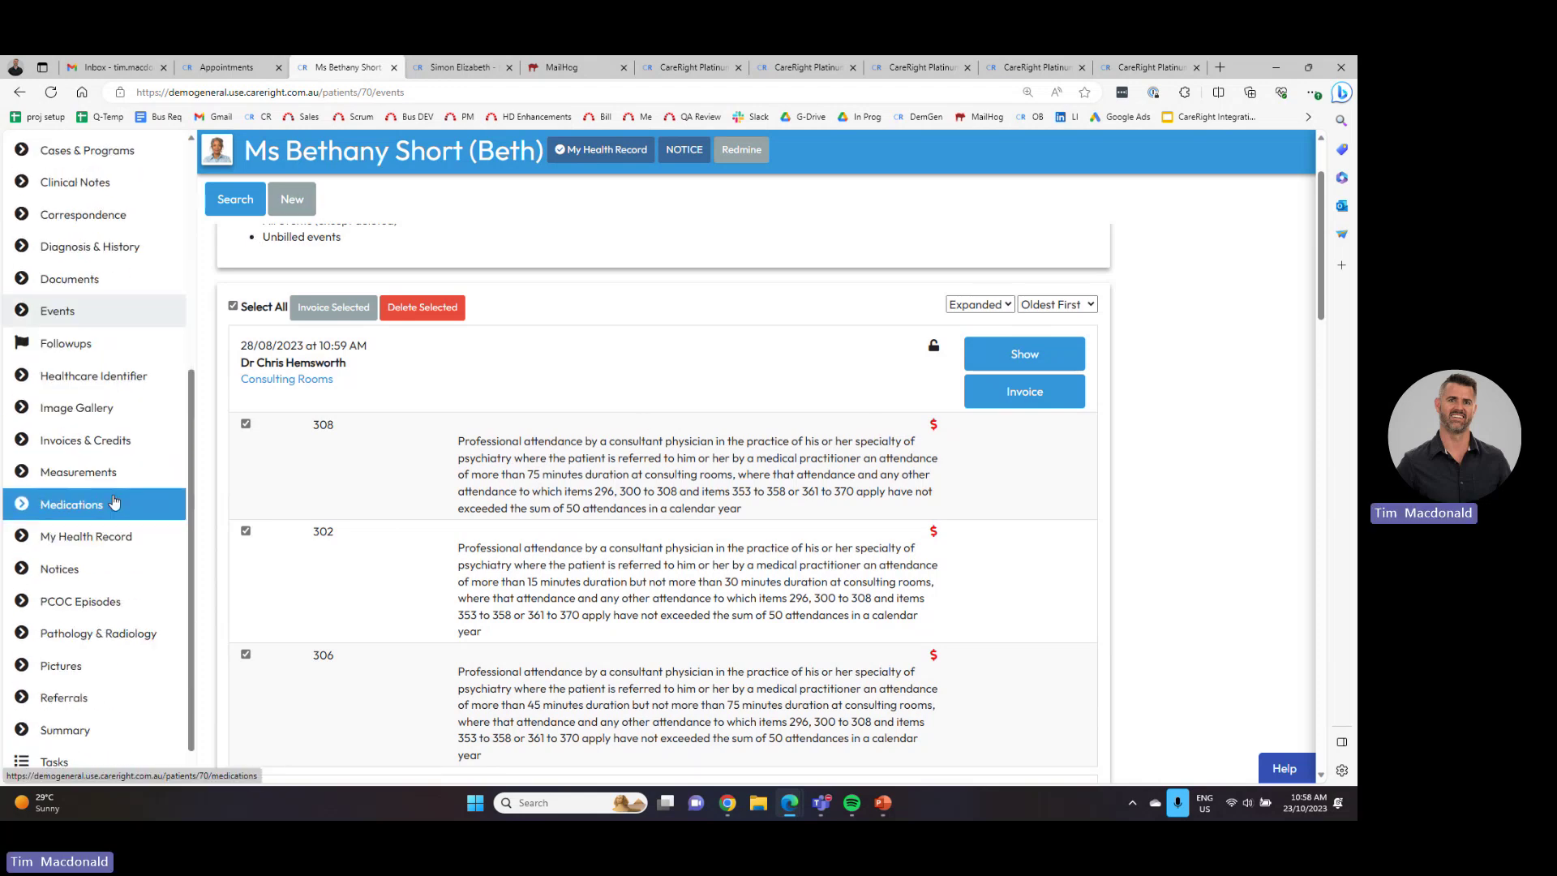
- Check Measurements, then read Clinical Notes, topped by the 23/10/2023 note with immune status Normal
click(115, 477)
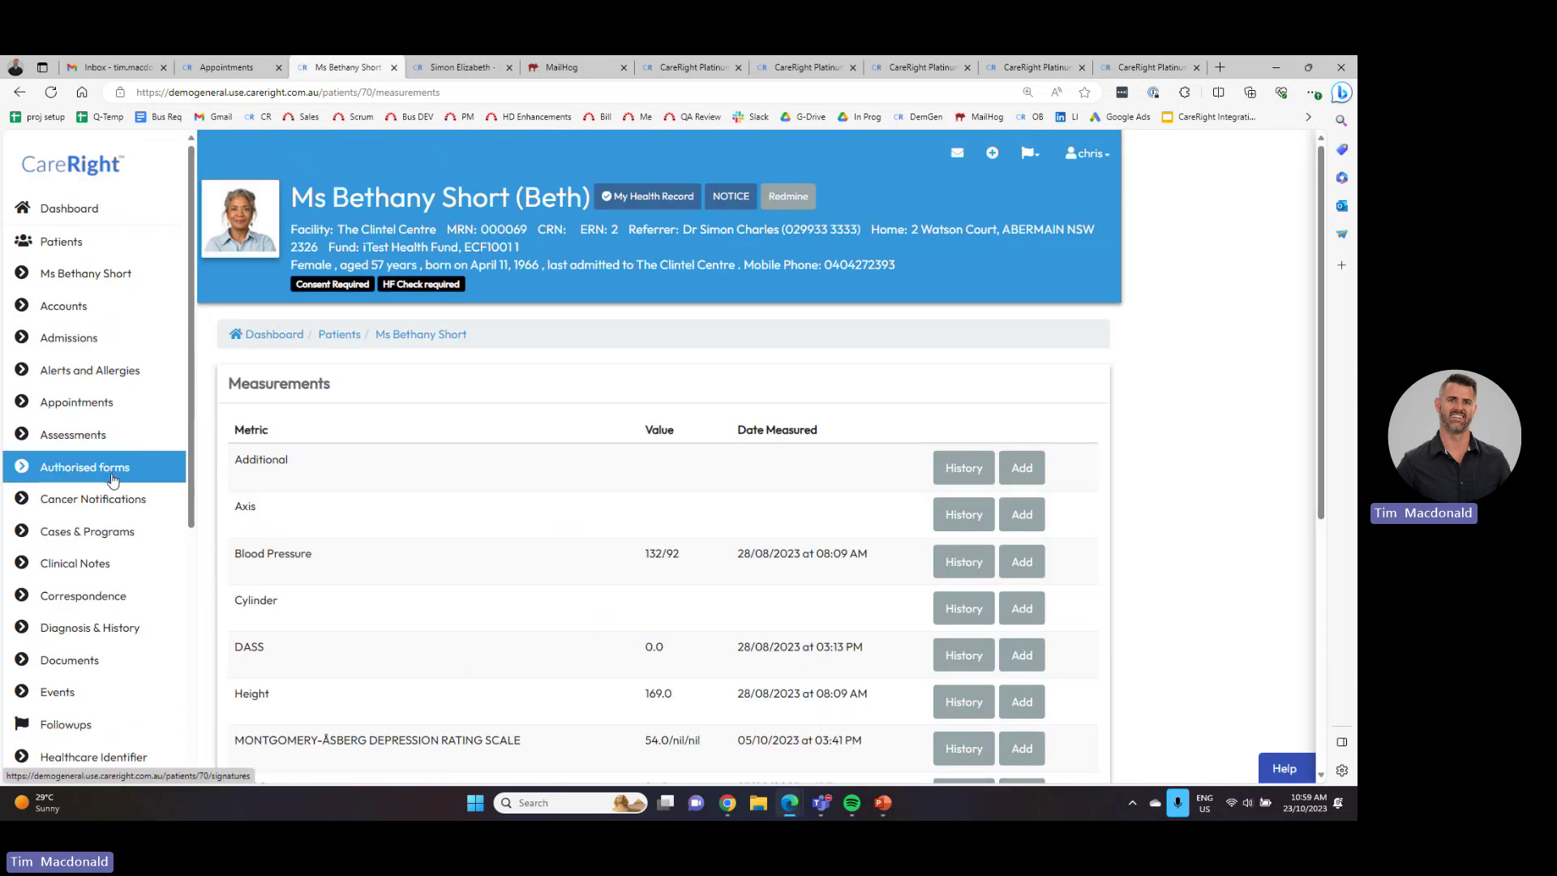
scroll(111, 480, down, 1)
click(101, 467)
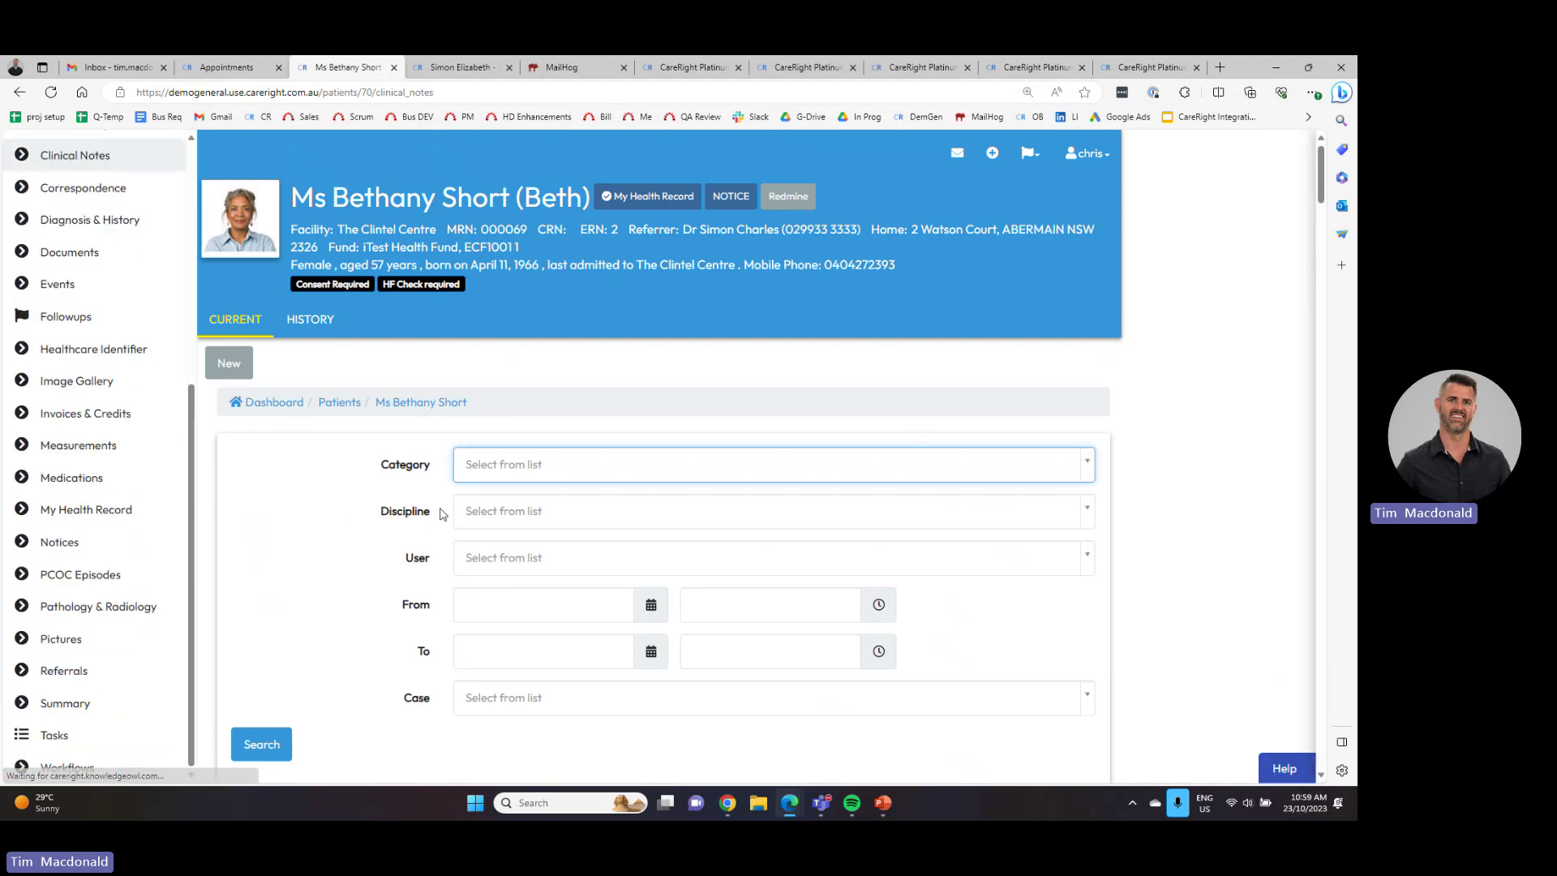
scroll(470, 520, down, 5)
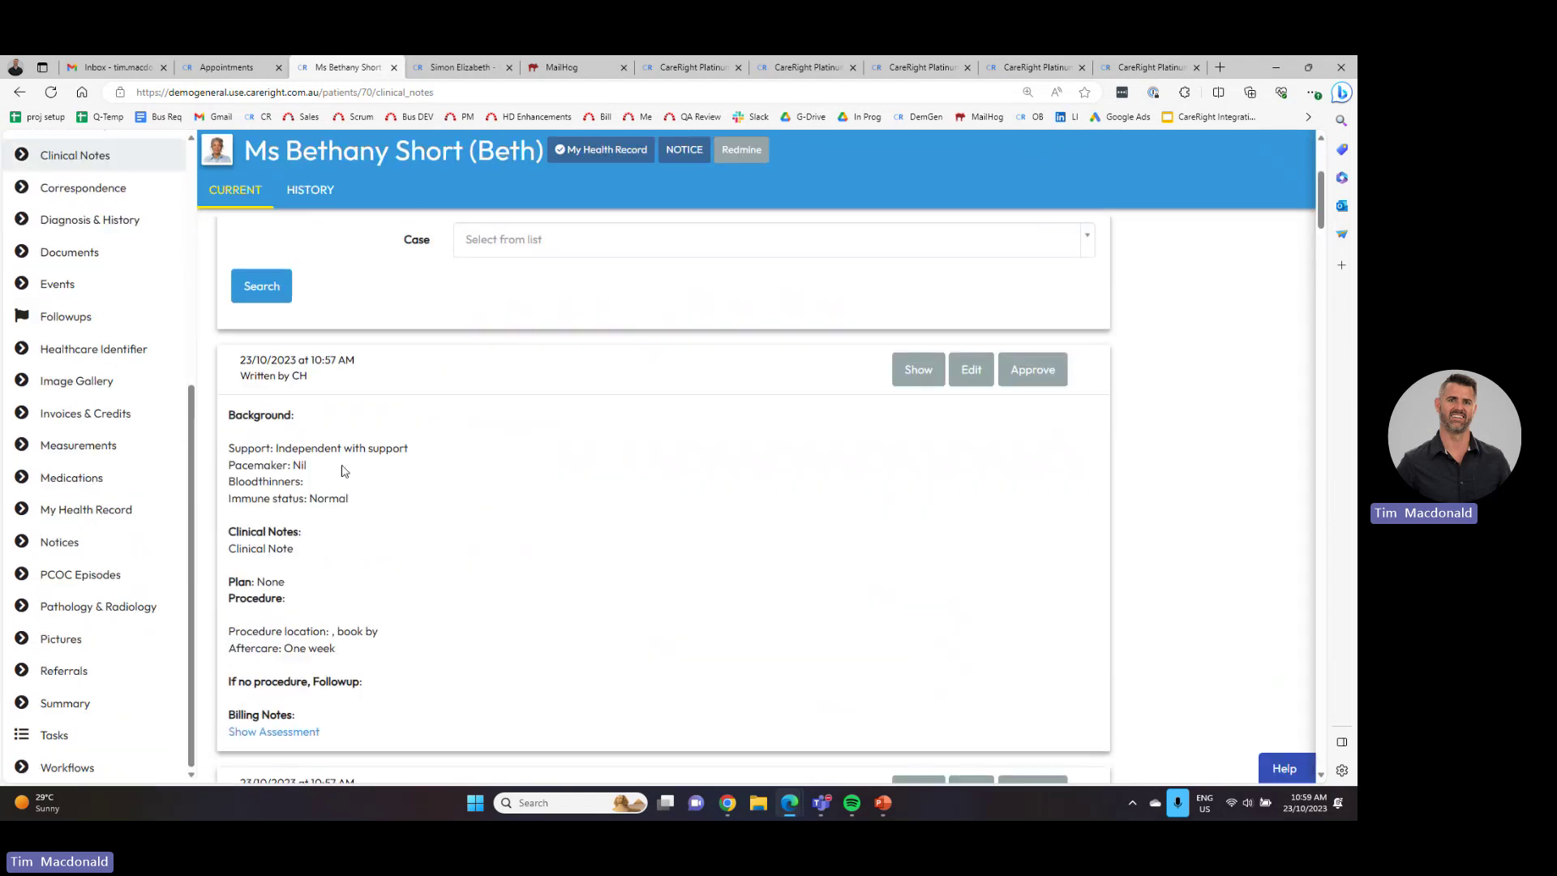
scroll(105, 422, down, 7)
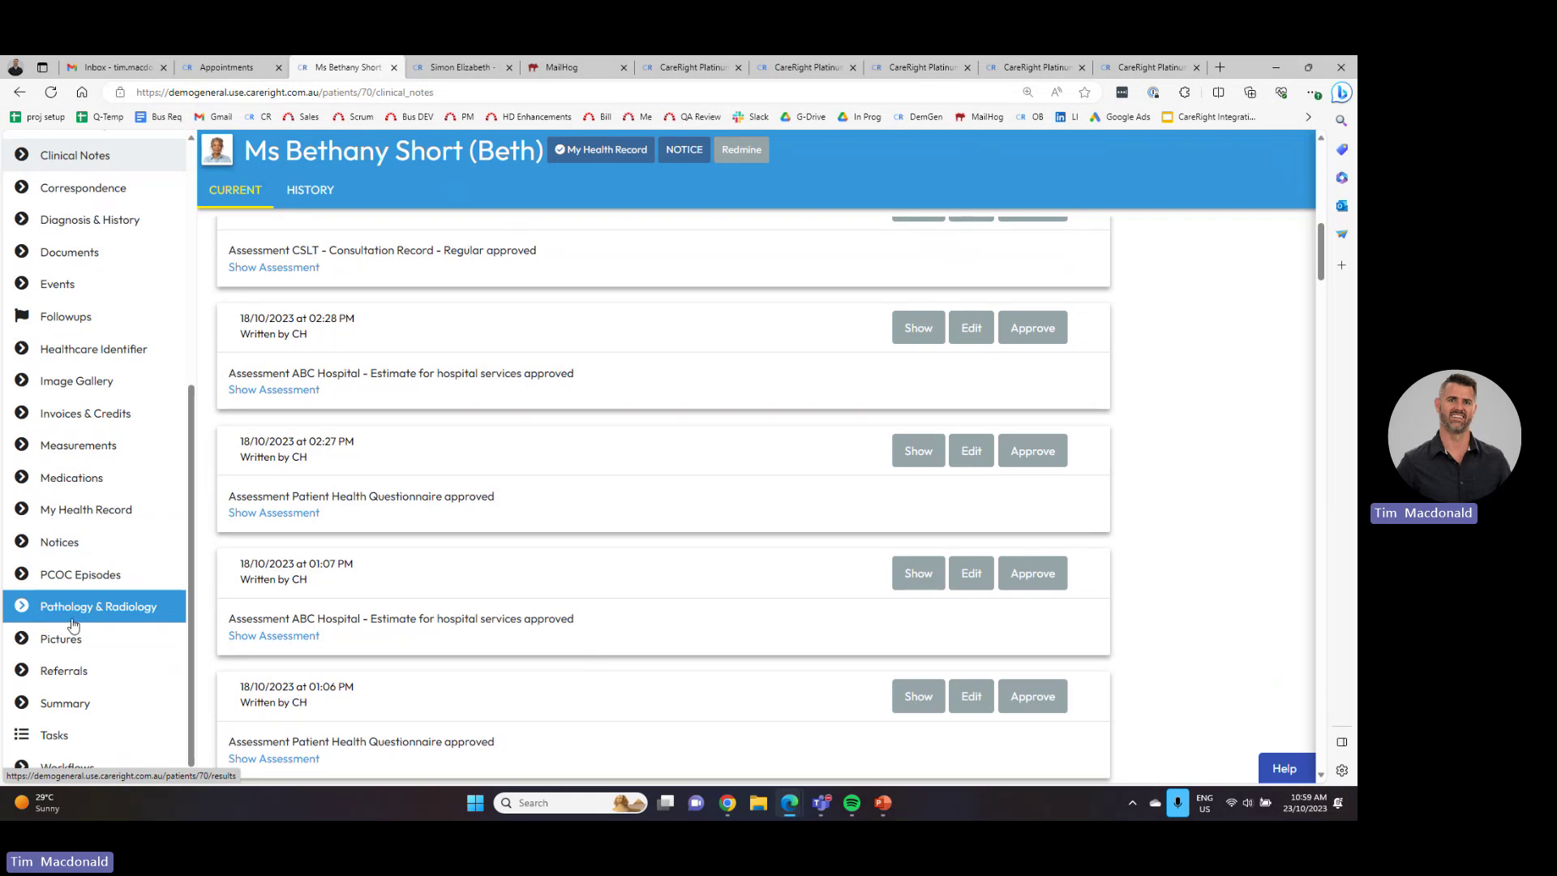
click(339, 618)
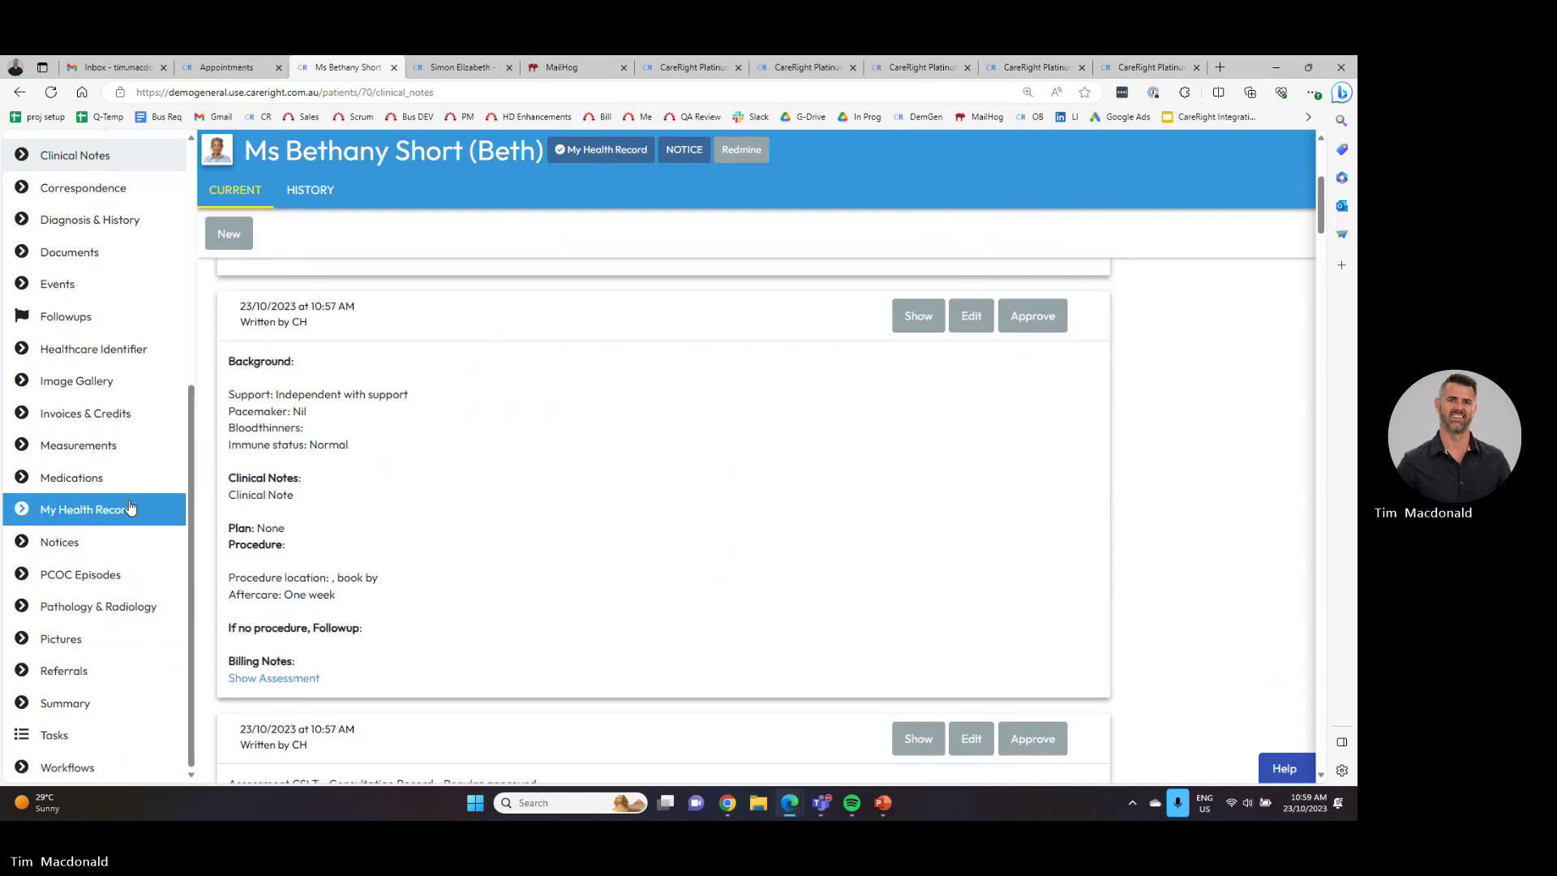
- Return to the Dashboard showing Monday 23 Oct's booked telehealth consultations
click(114, 210)
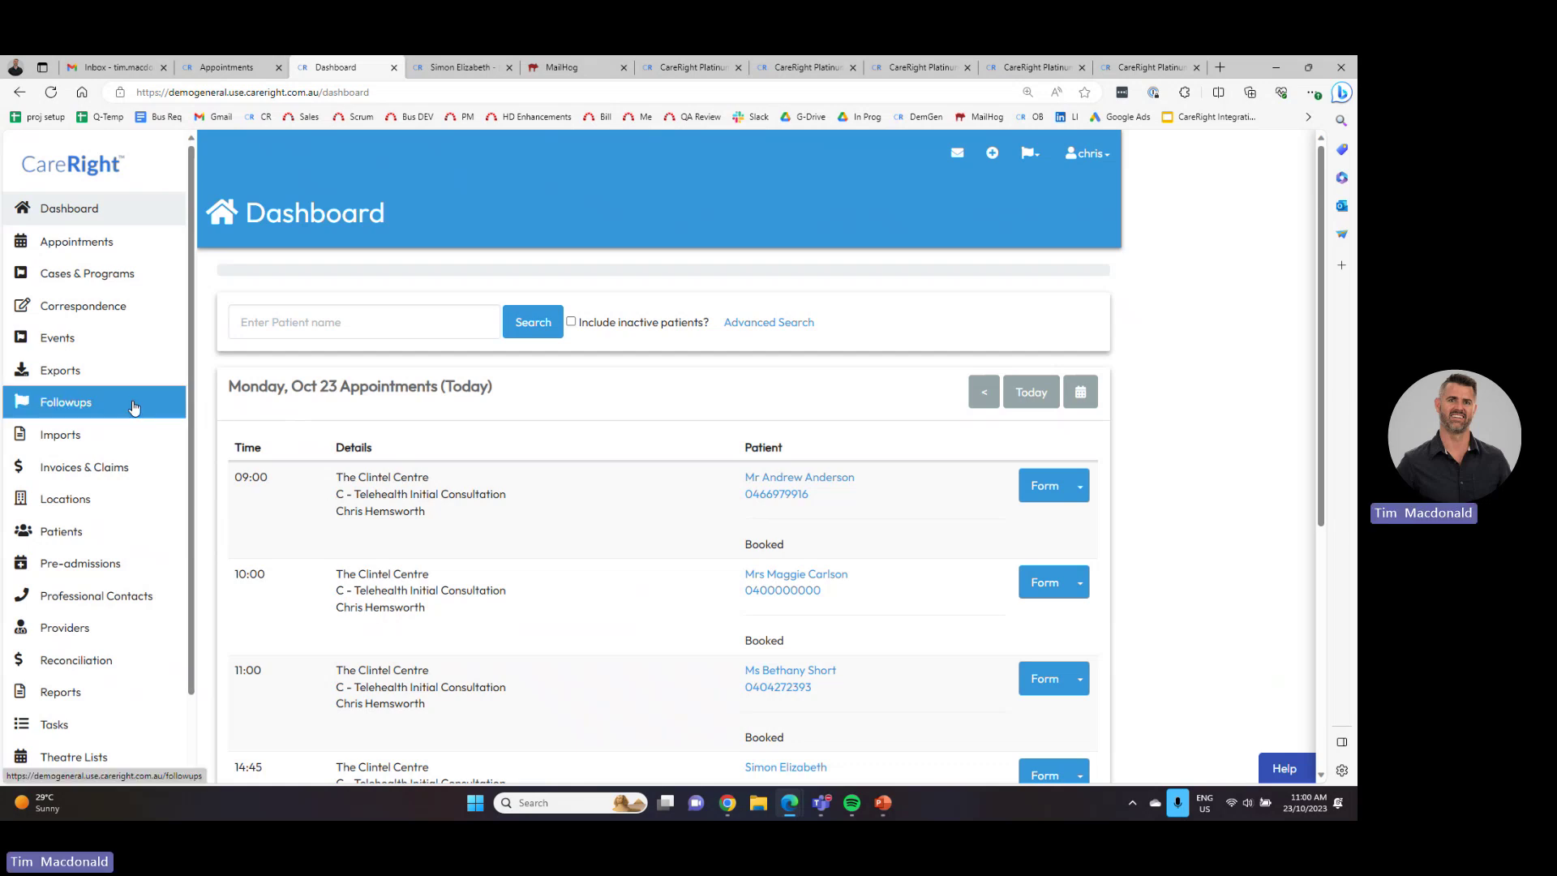
- List The Clintel Centre's unsent IHC claims to iTest Health Fund, briefly checking Pathology & Radiology
click(96, 508)
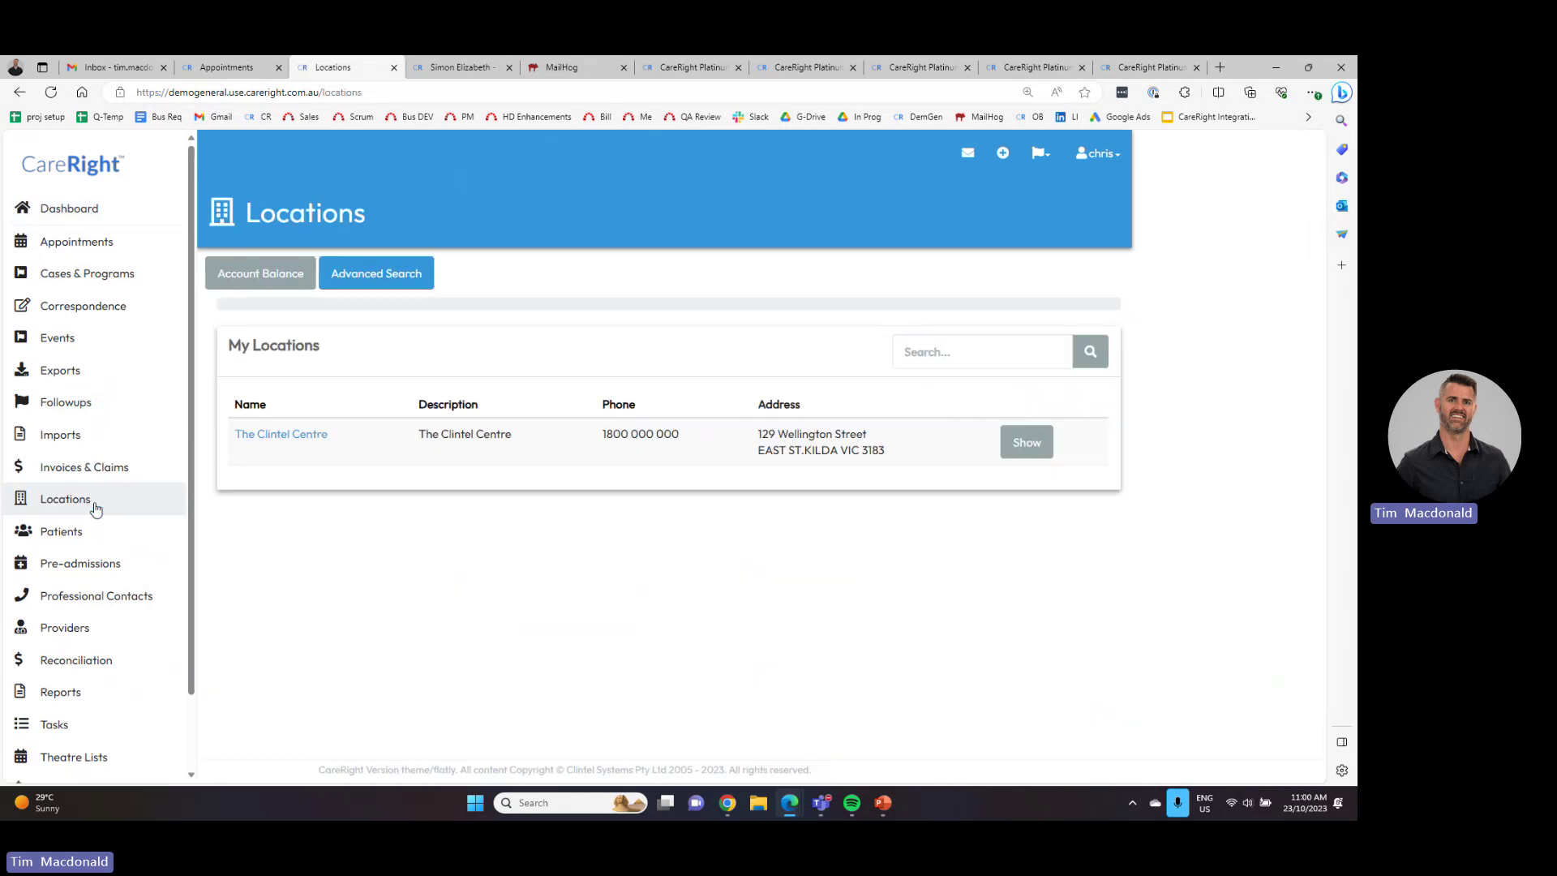
click(286, 435)
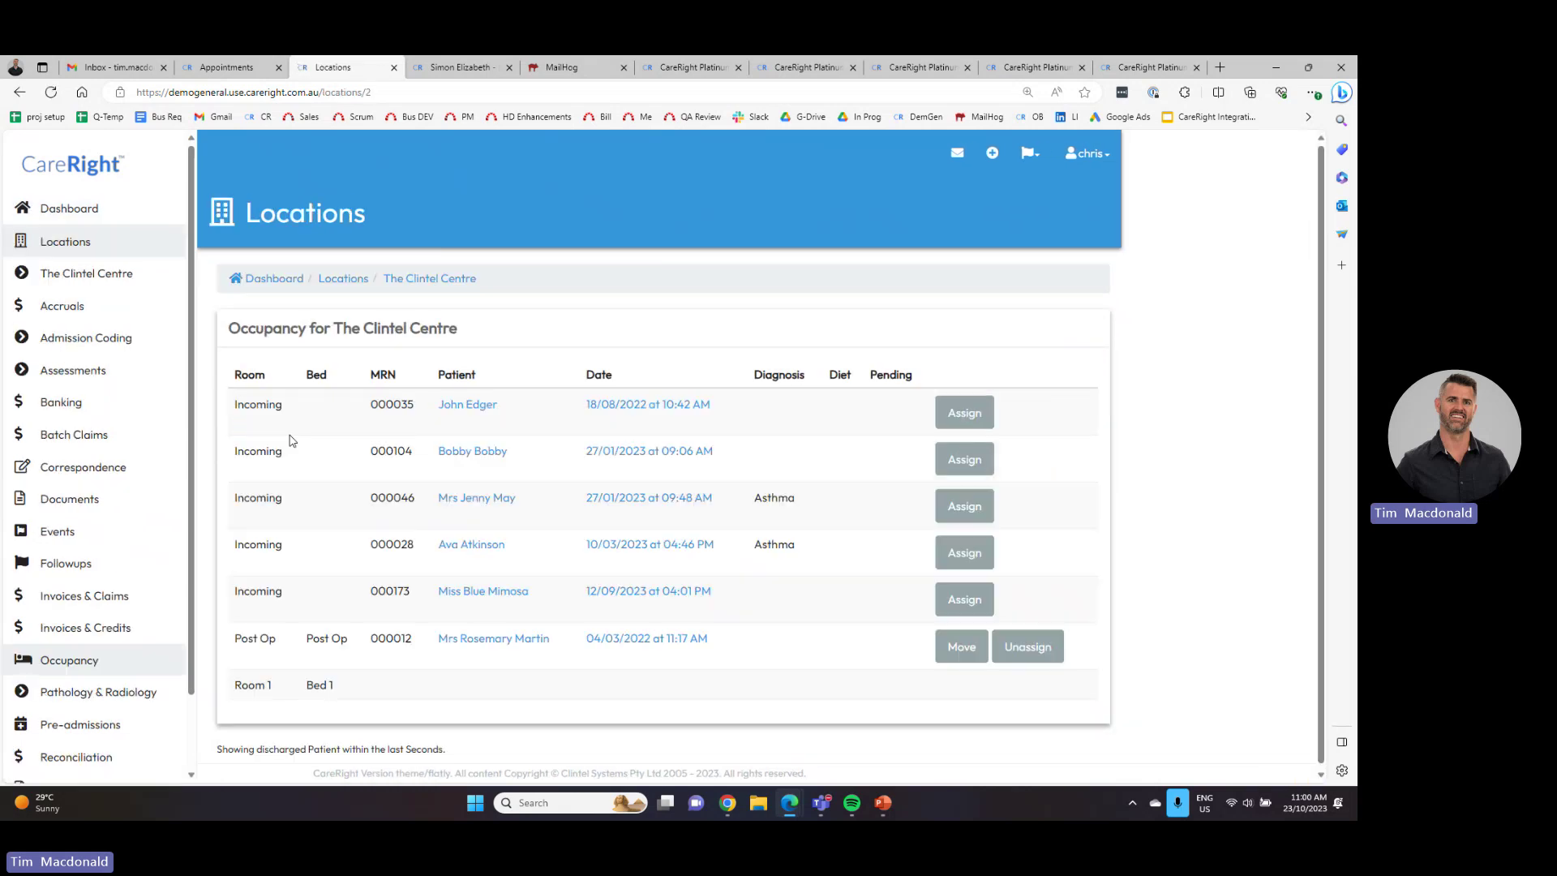
click(84, 596)
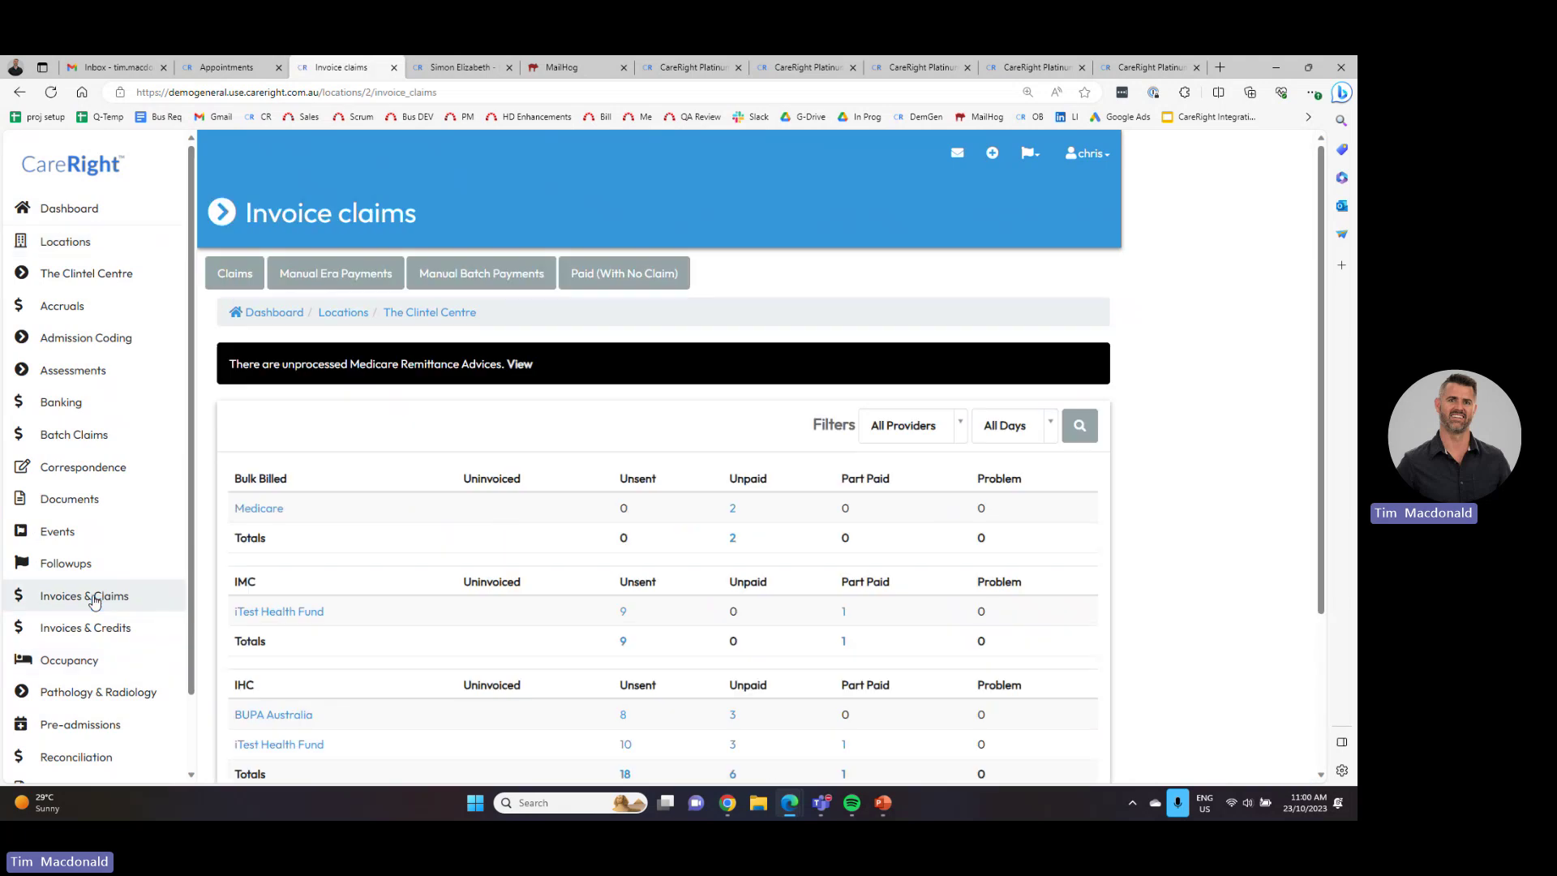
scroll(407, 481, down, 2)
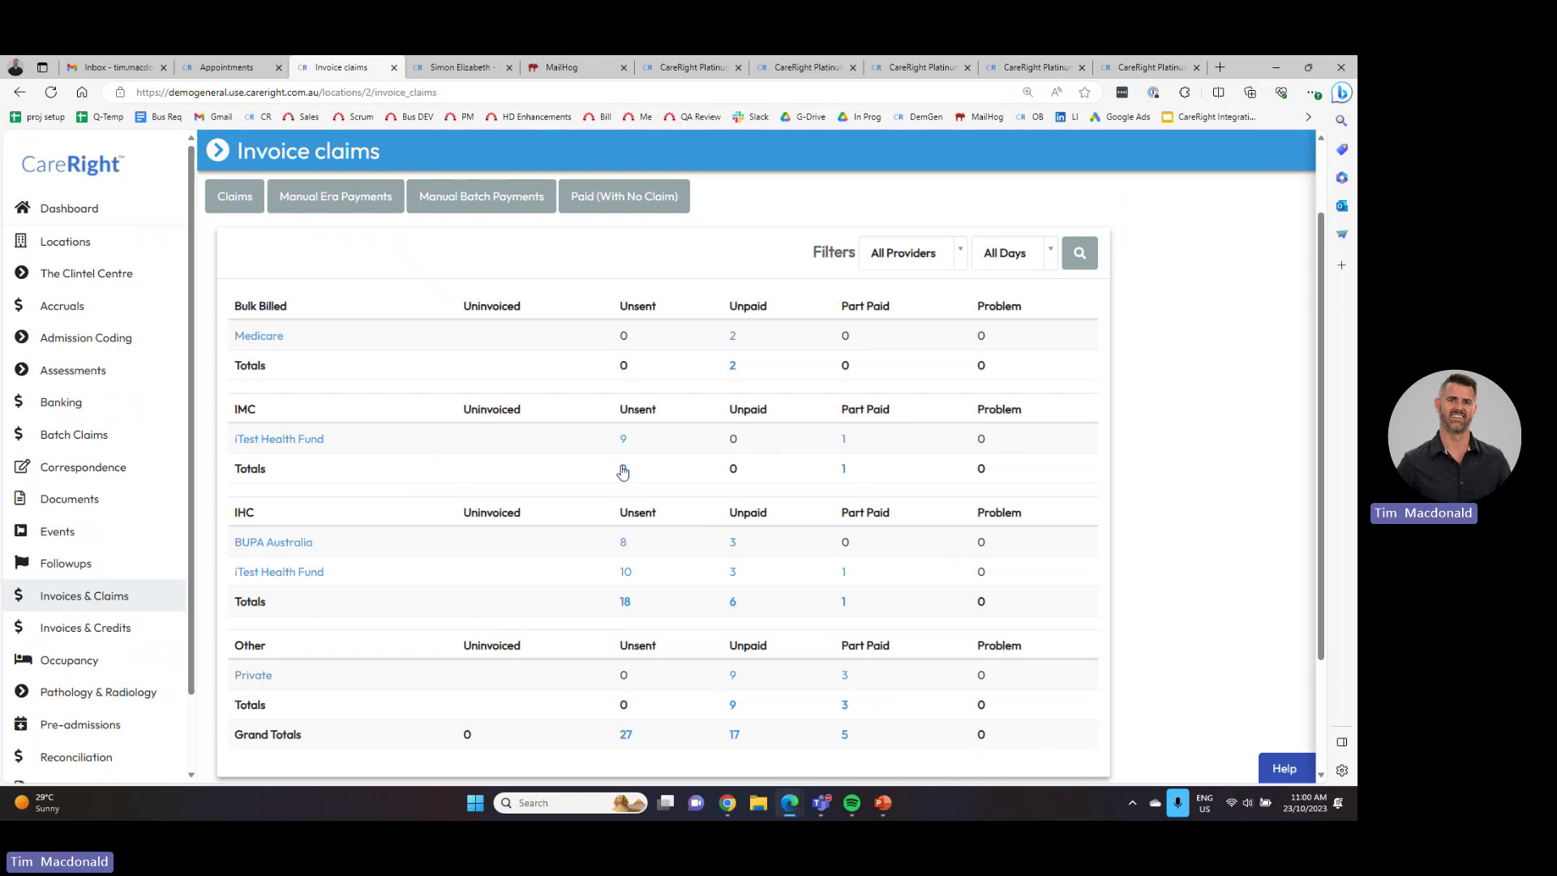
click(626, 574)
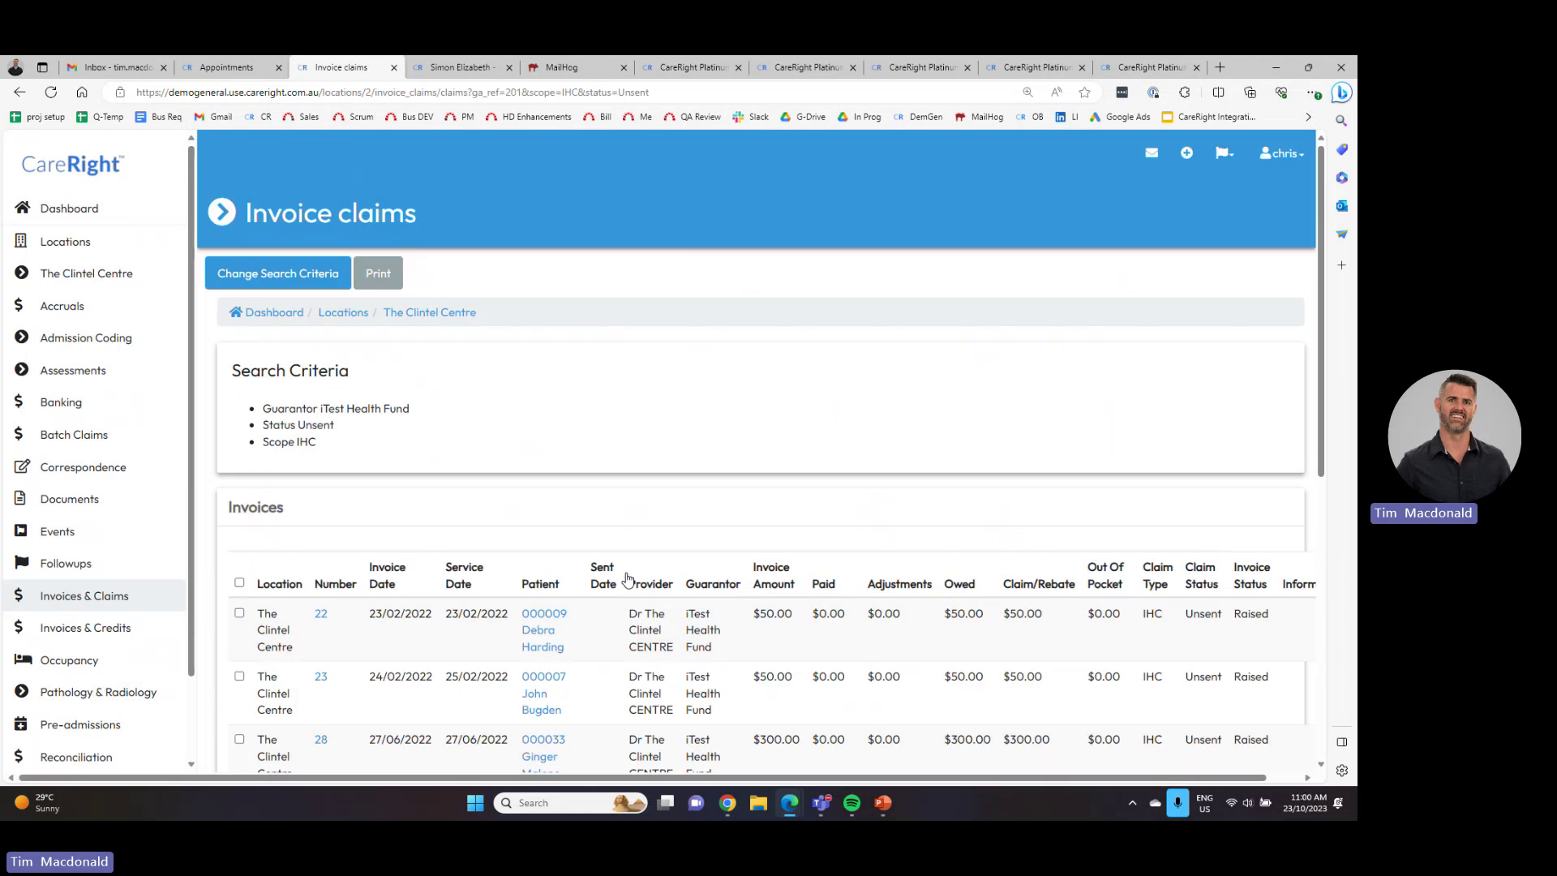
scroll(625, 577, down, 5)
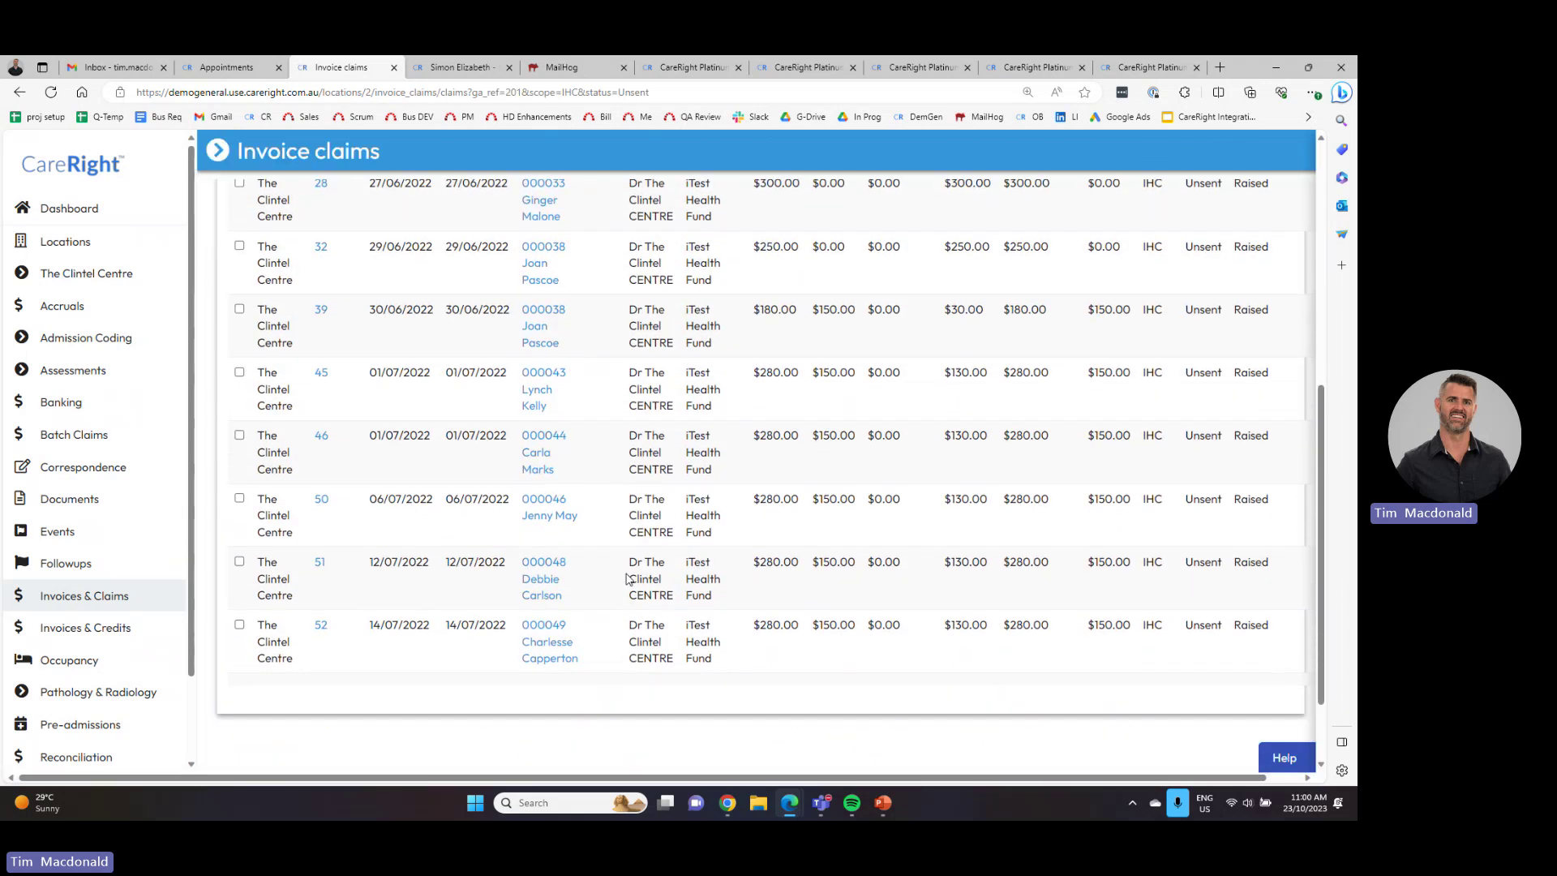
scroll(628, 577, up, 3)
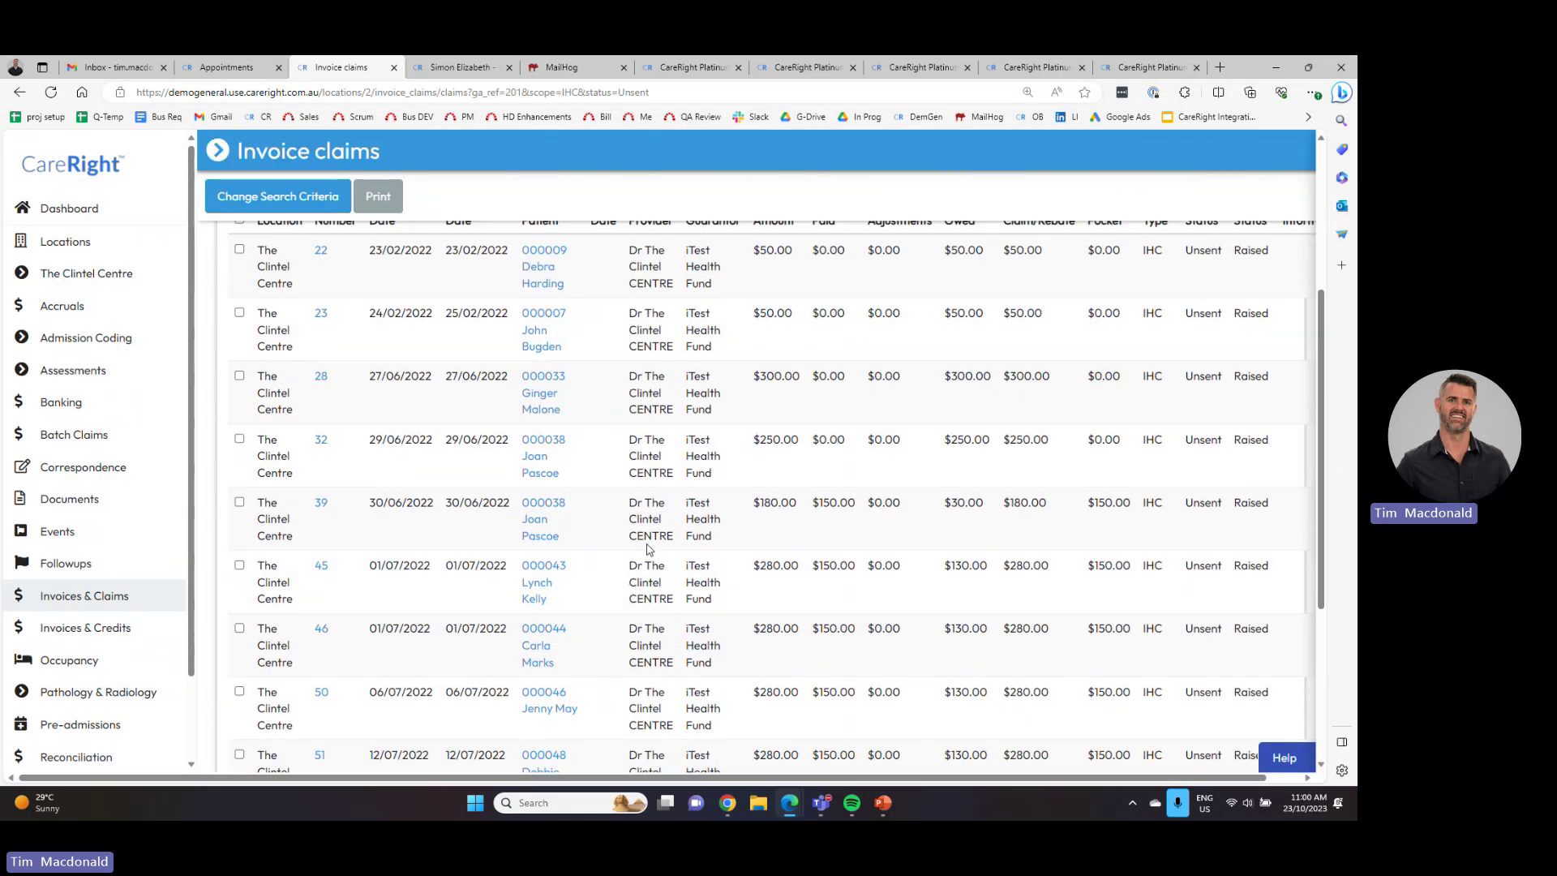
scroll(148, 405, down, 2)
click(134, 605)
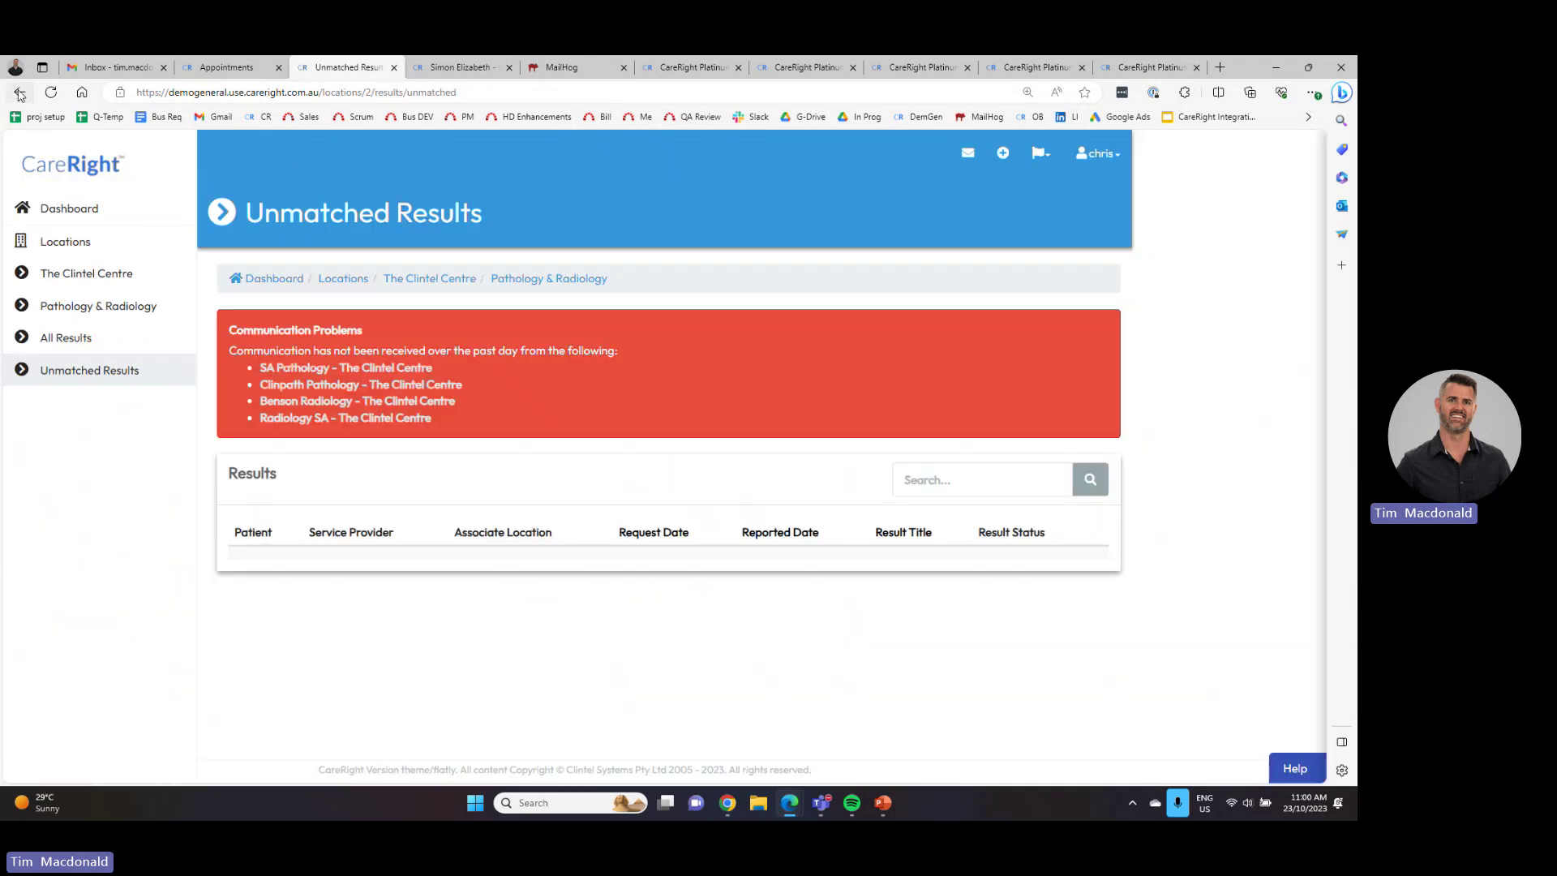
click(20, 92)
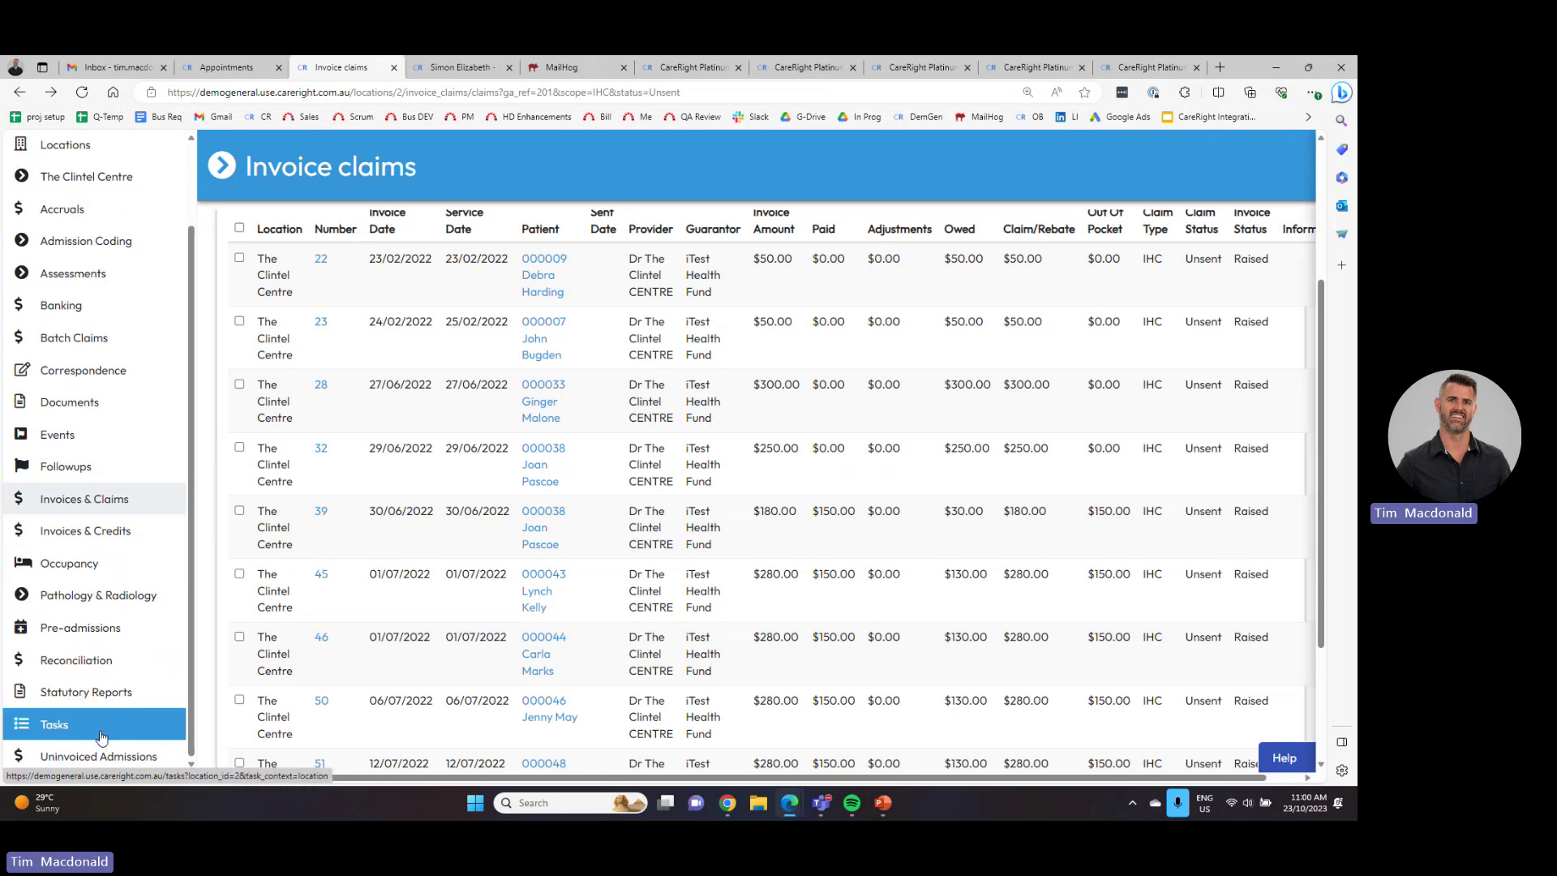
- Review the unbilled events recorded for this location
click(90, 437)
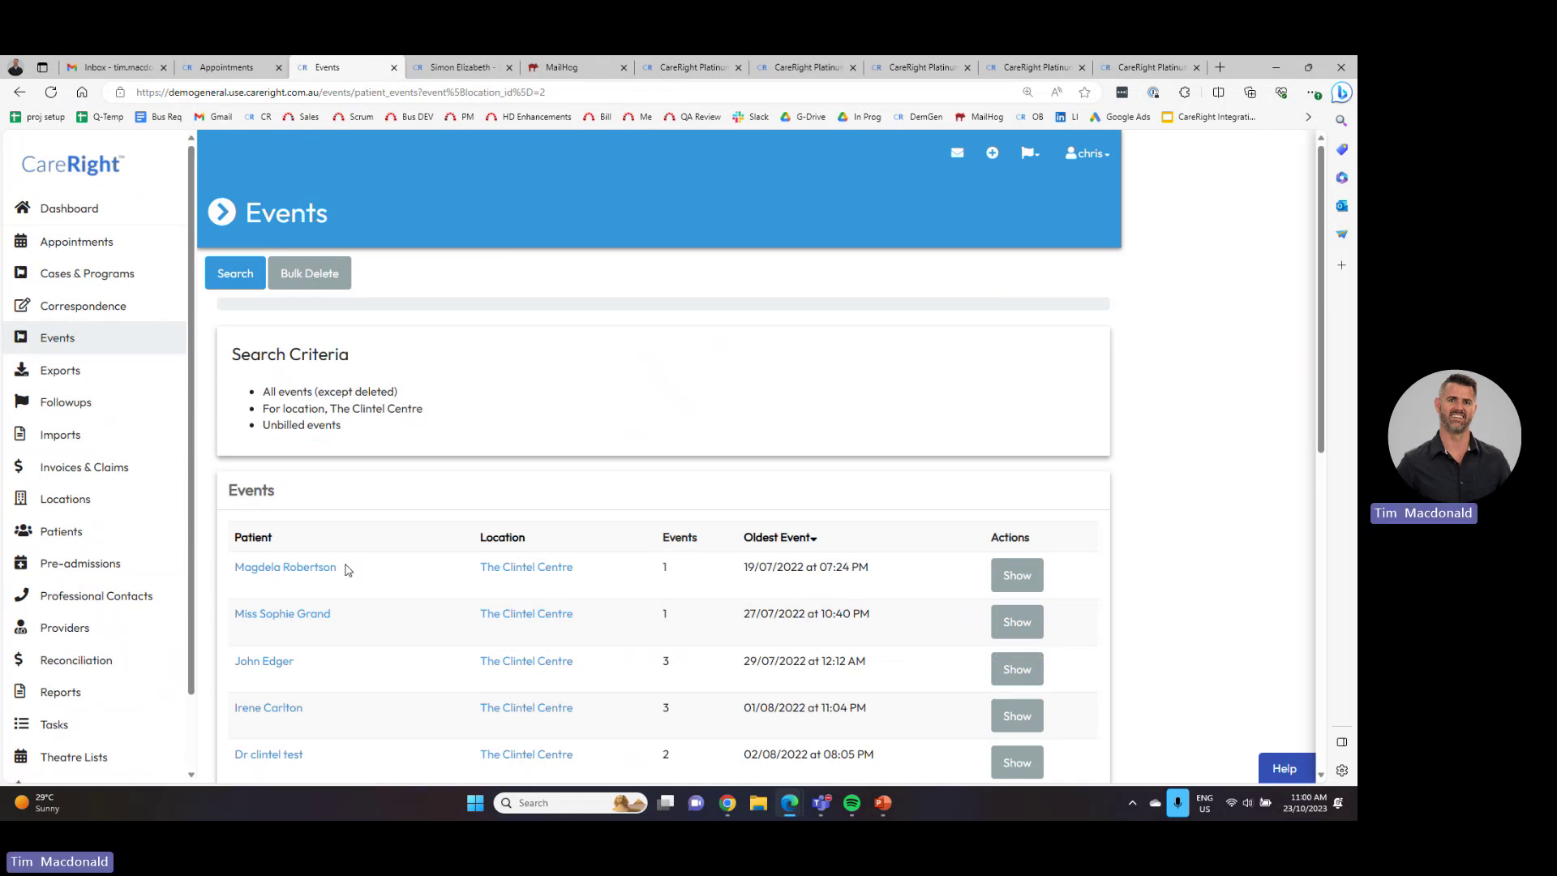
scroll(347, 567, down, 3)
scroll(304, 565, up, 1)
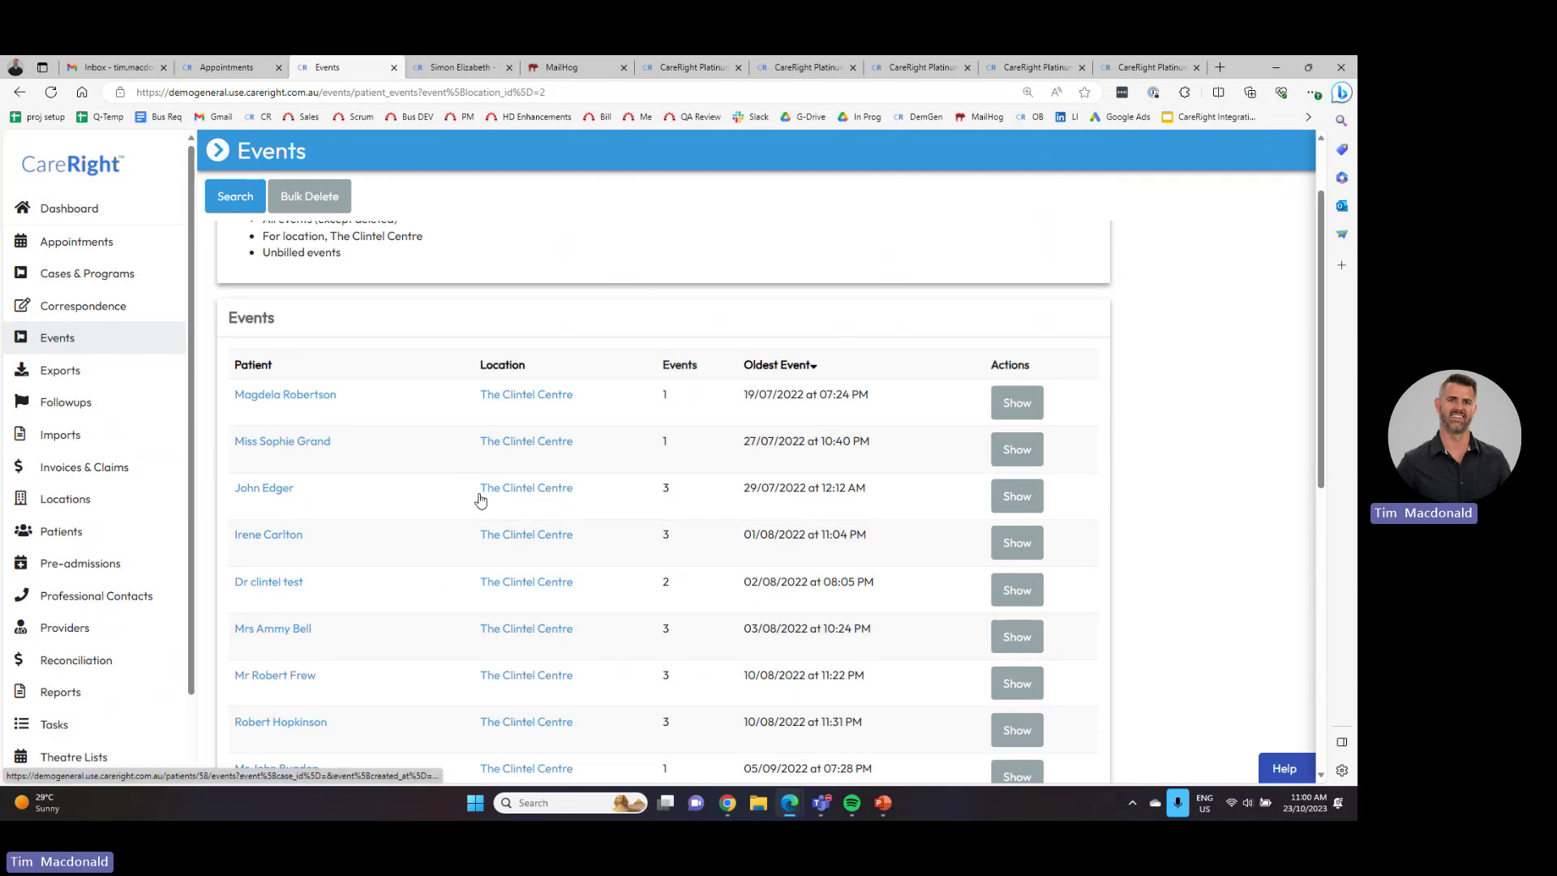
click(81, 534)
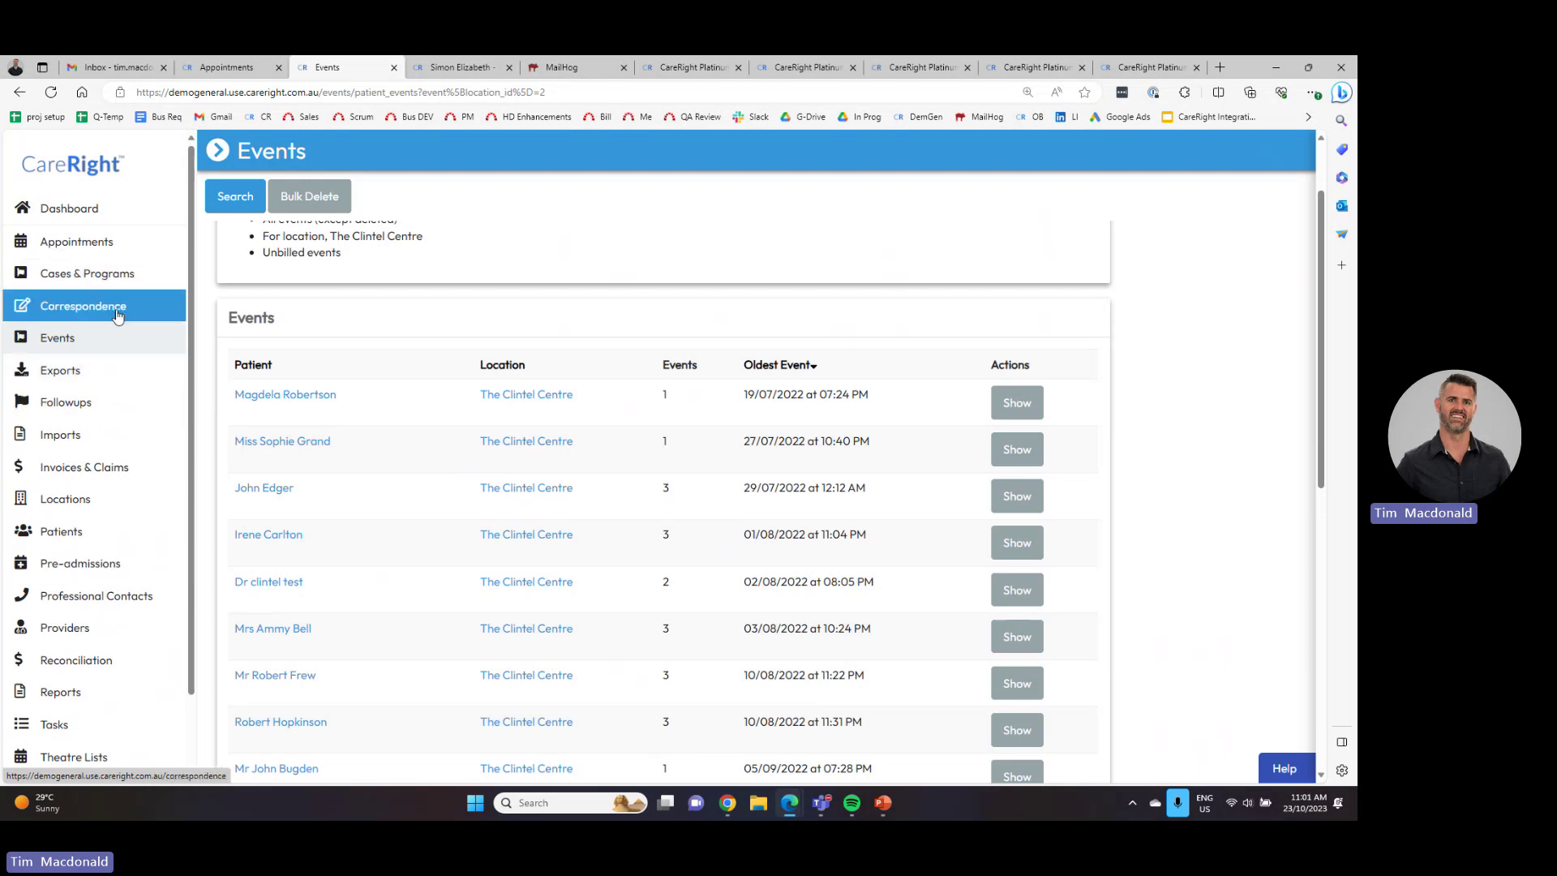
scroll(104, 312, up, 3)
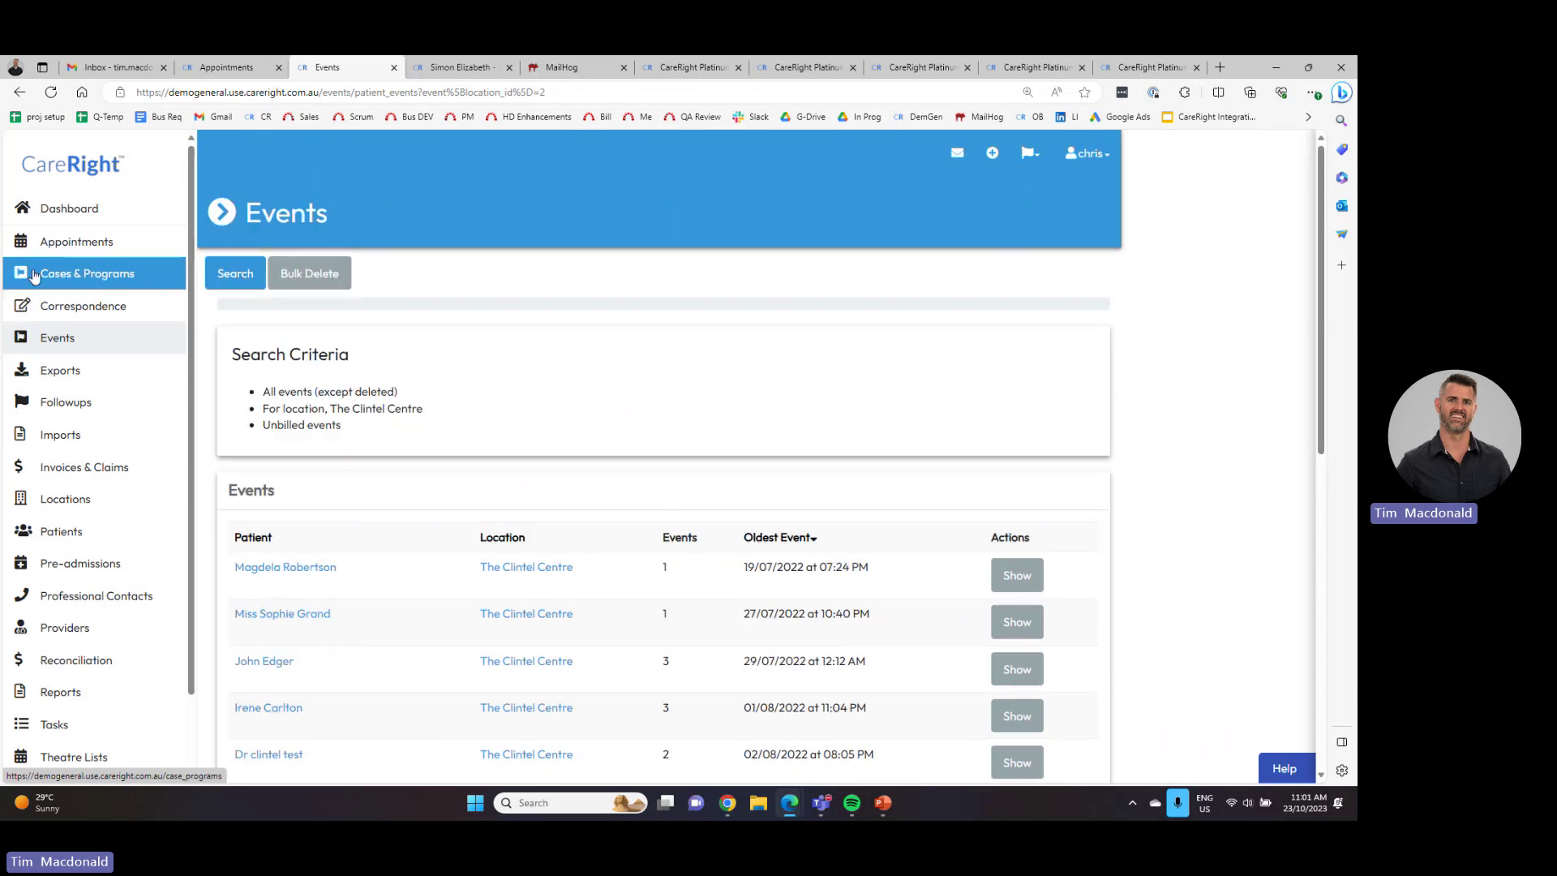
- Return to the Dashboard listing Monday 23 Oct's booked telehealth consultations at The Clintel Centre
click(87, 209)
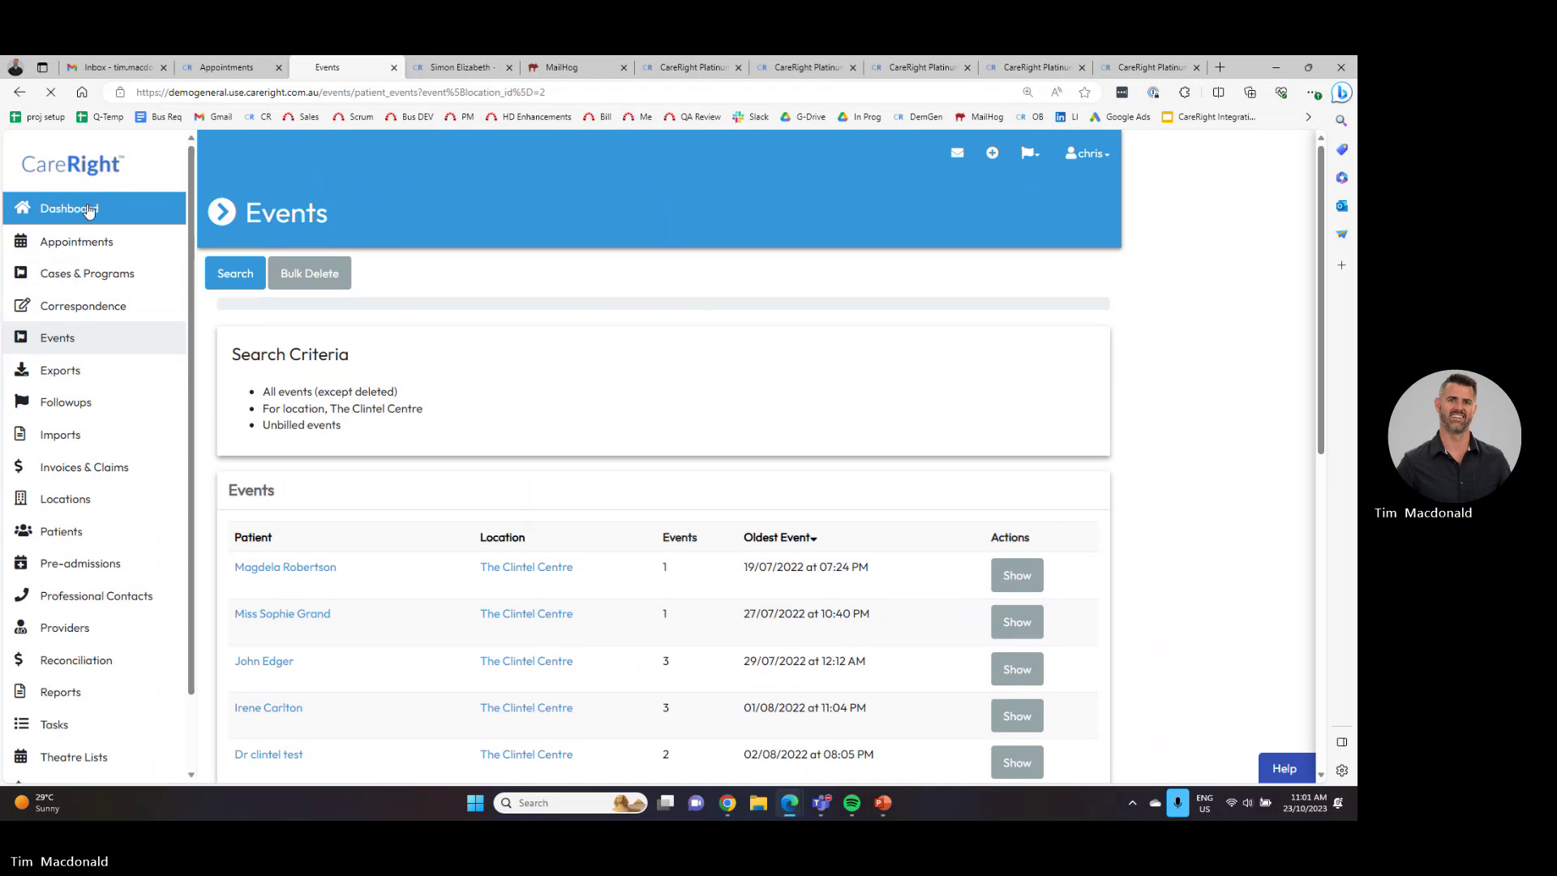
scroll(125, 385, down, 3)
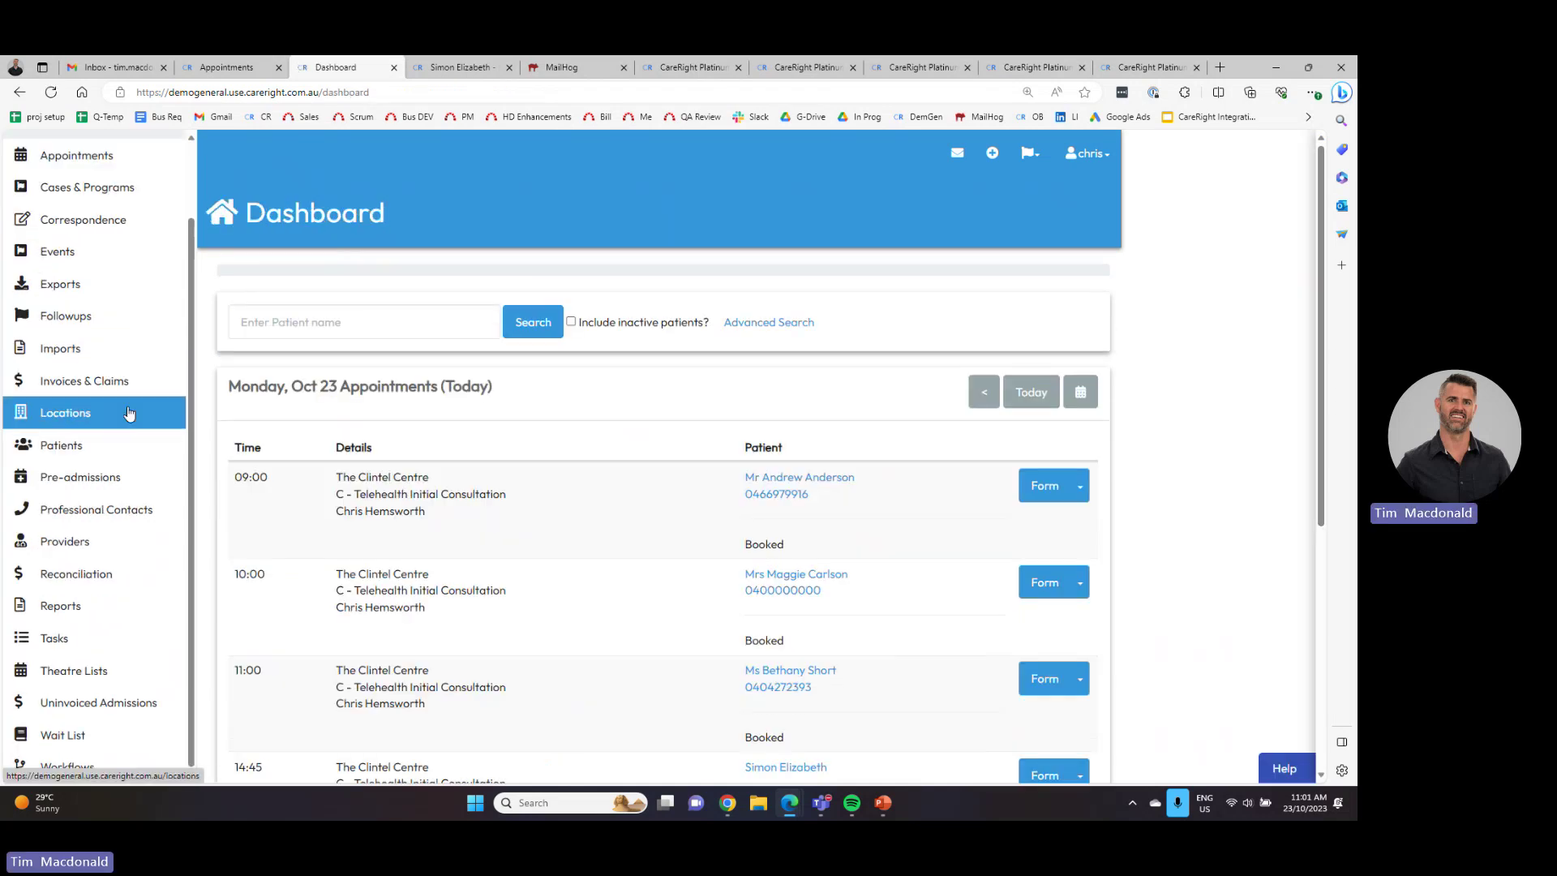
scroll(128, 413, down, 3)
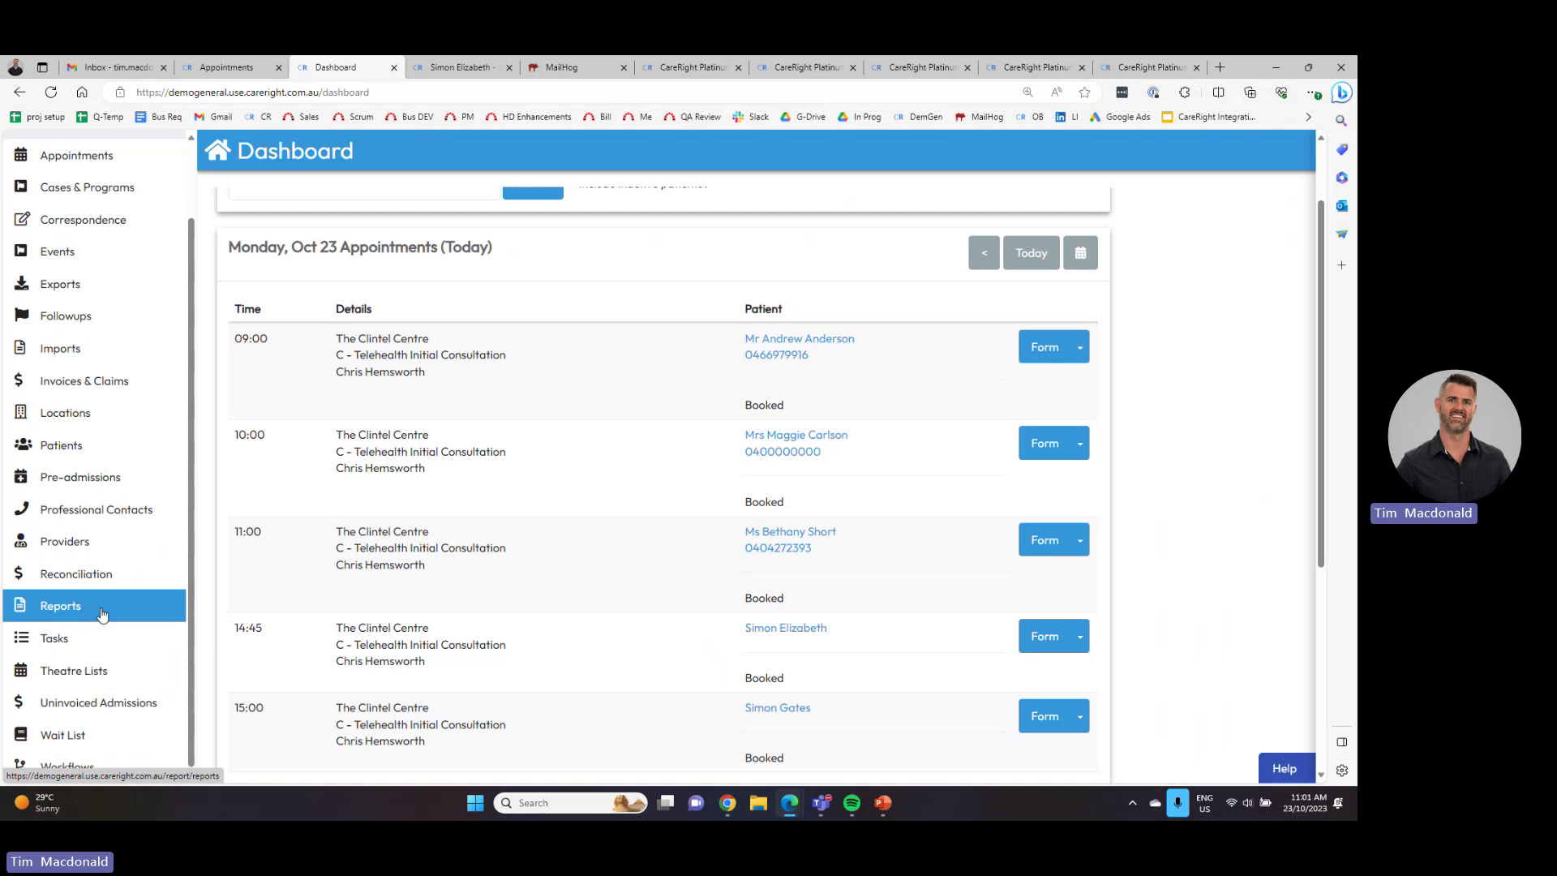
click(101, 613)
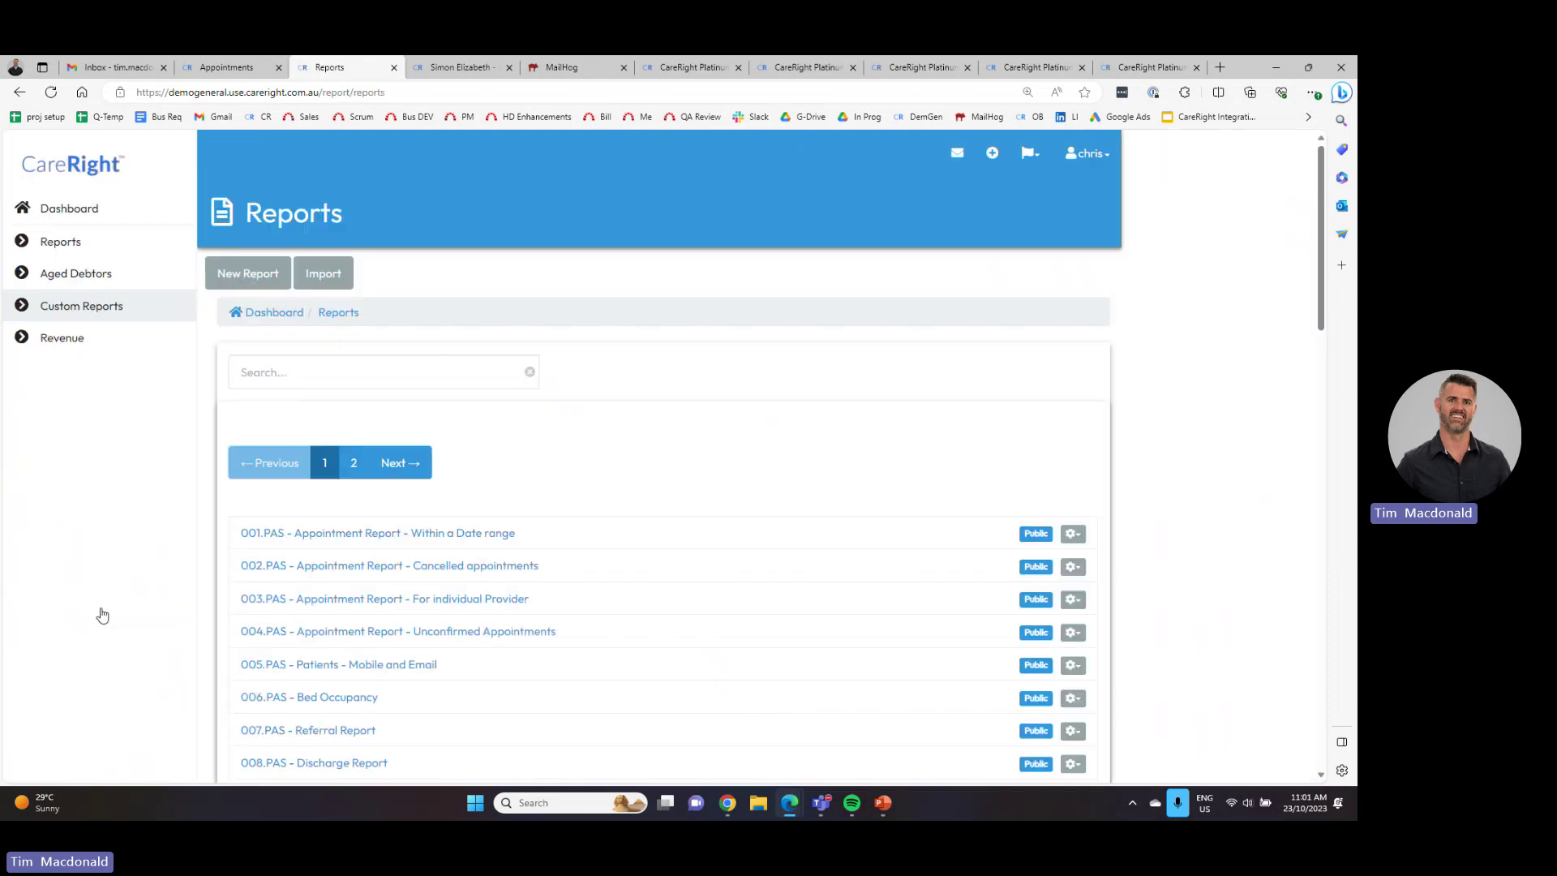
click(276, 275)
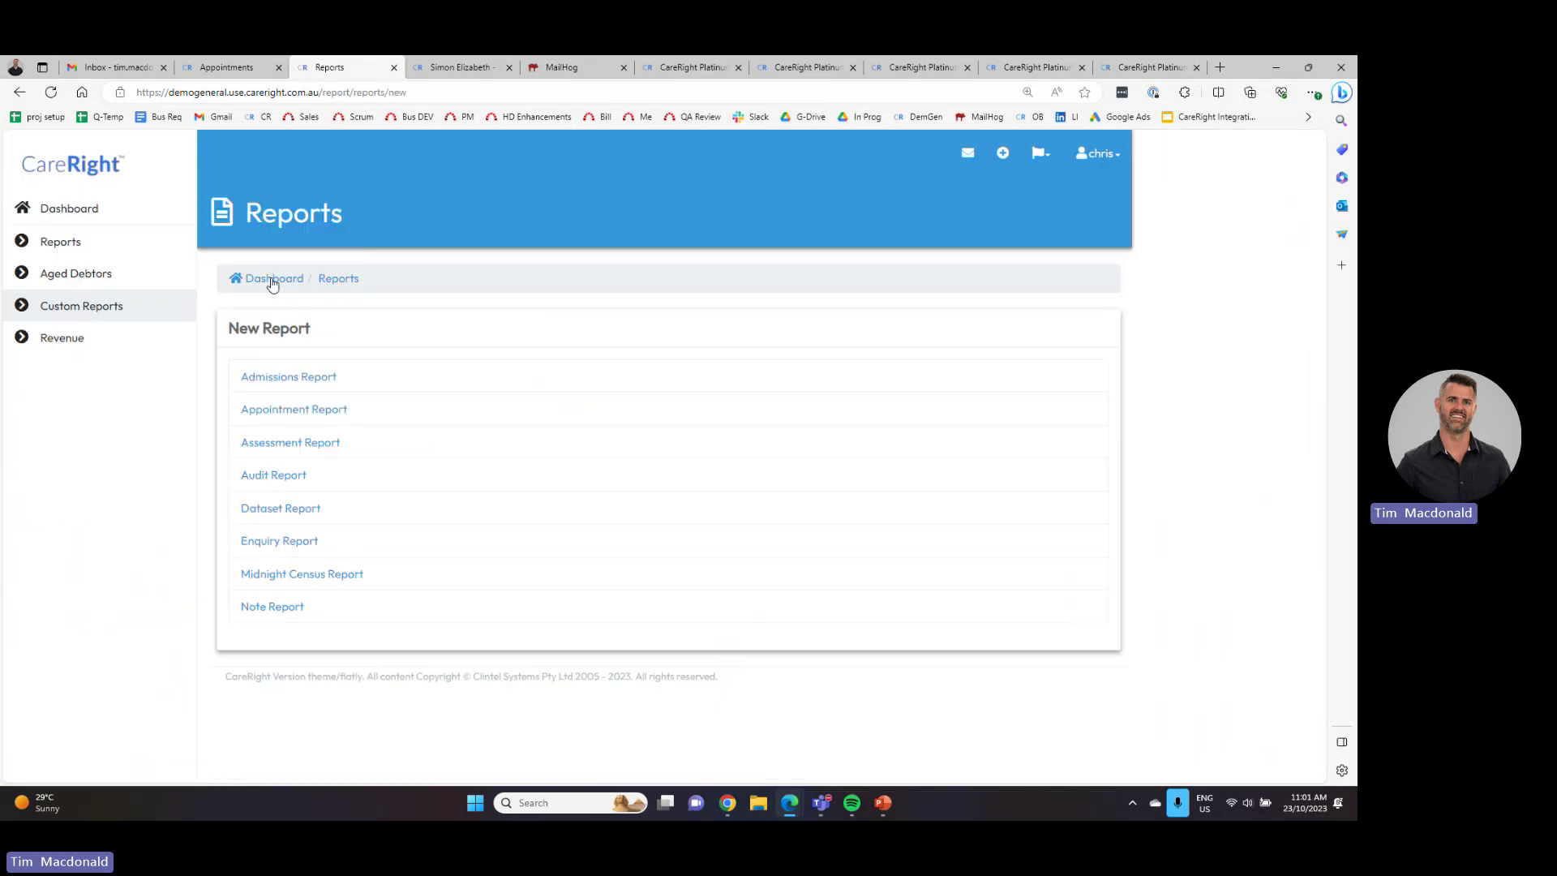
click(310, 448)
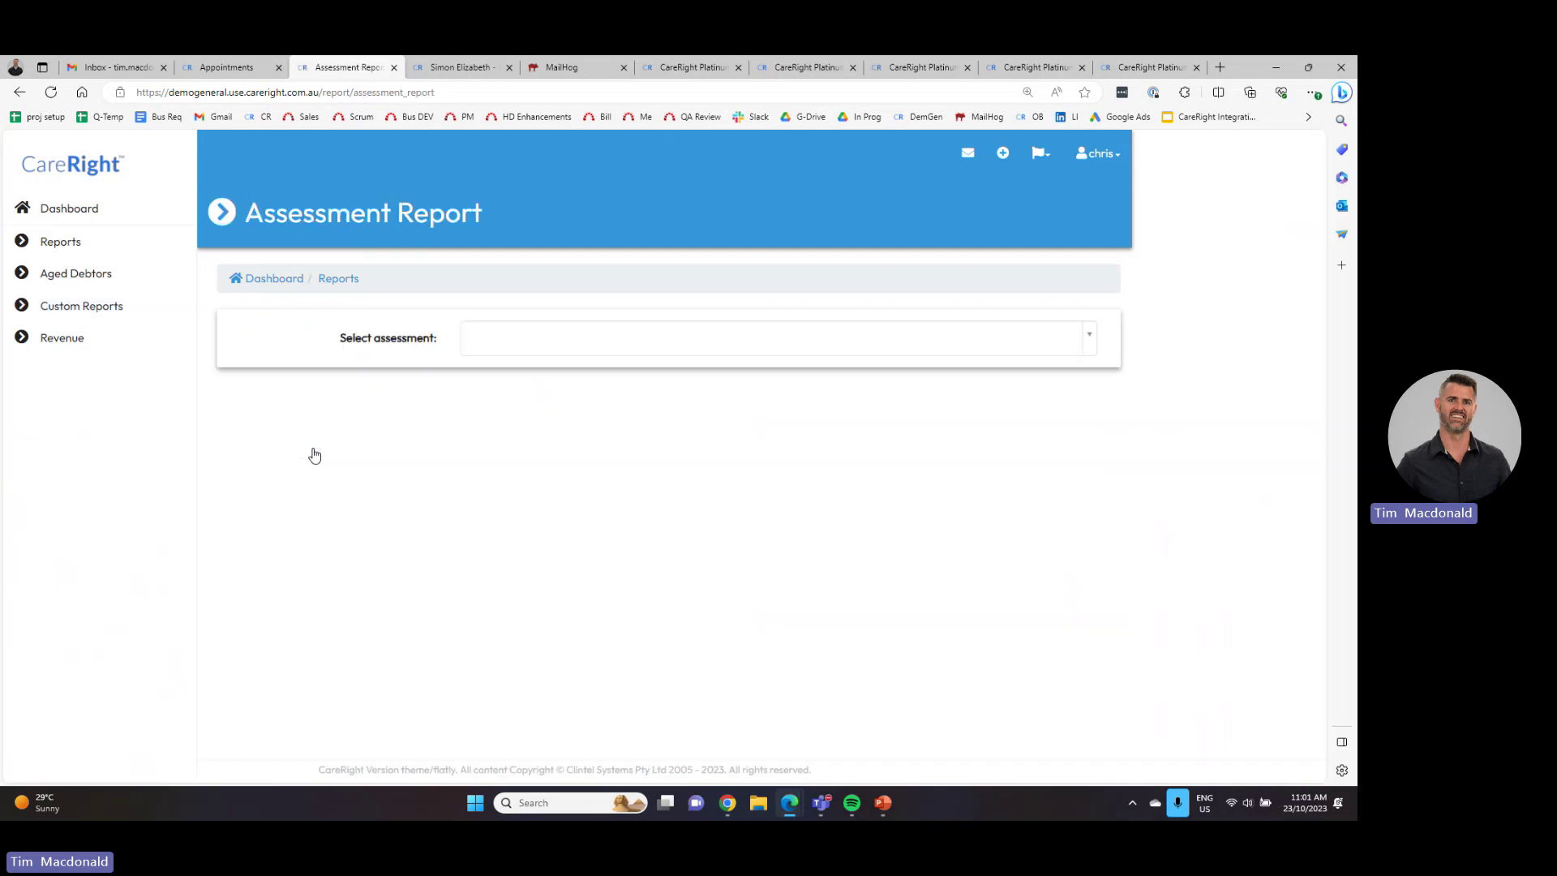
click(504, 340)
text(h)
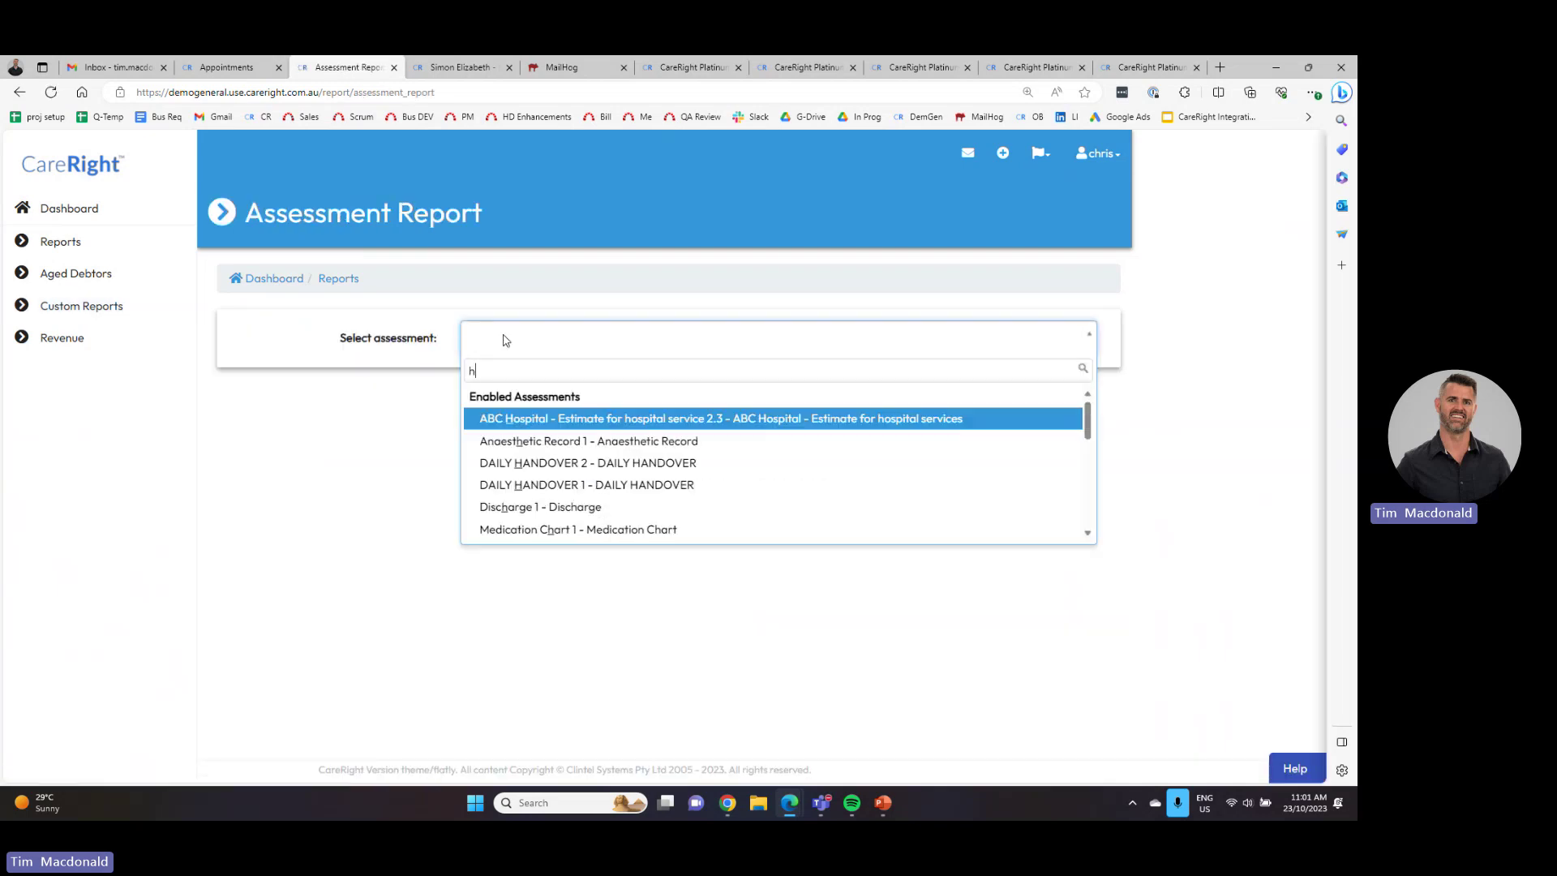
text(ealth)
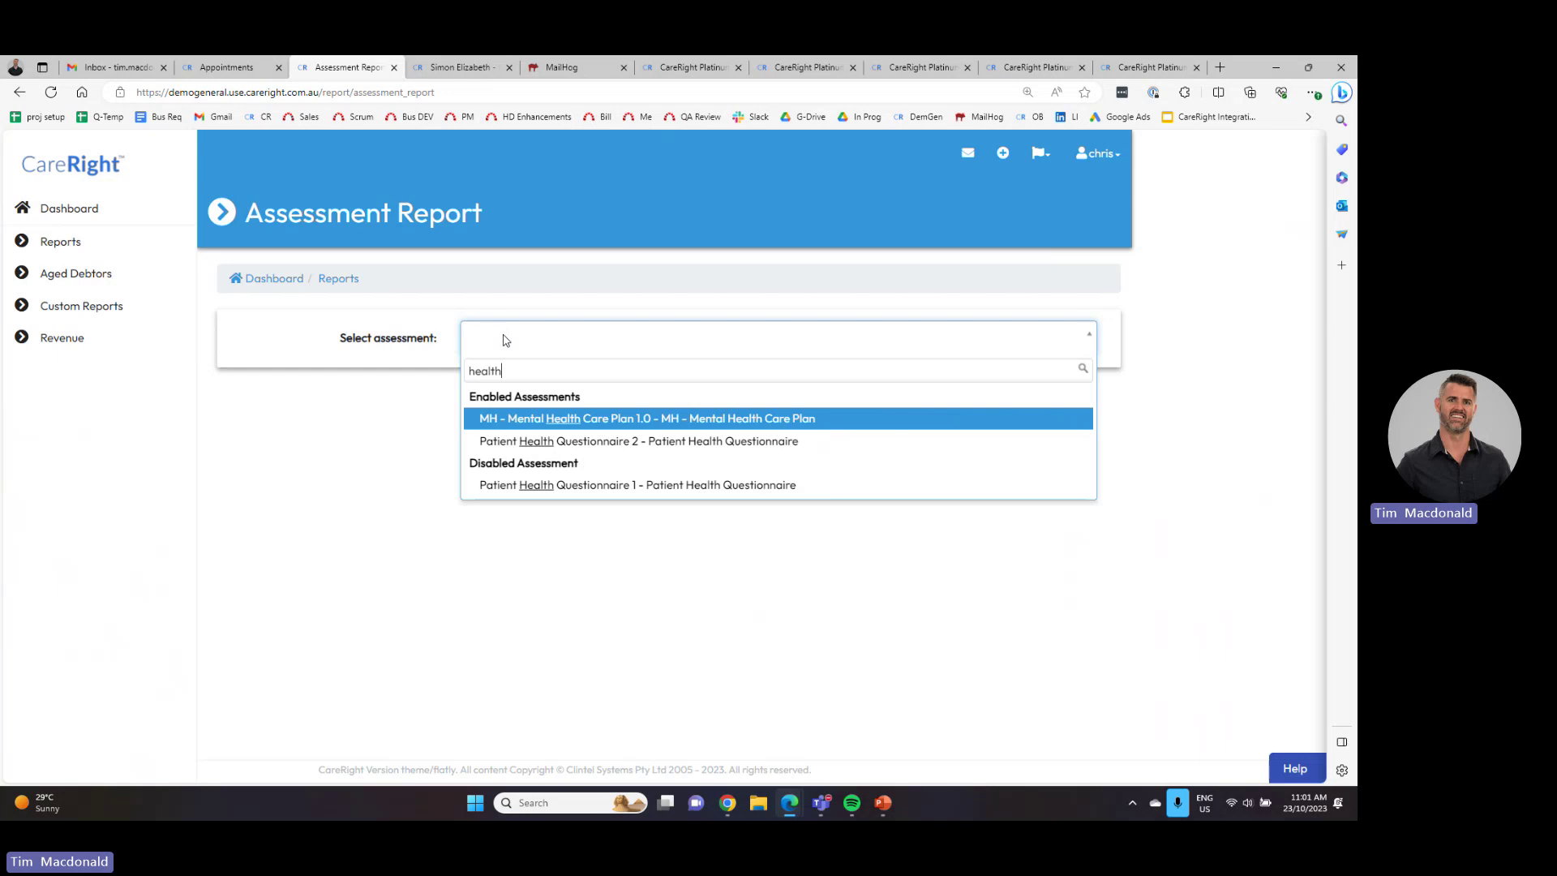
click(550, 442)
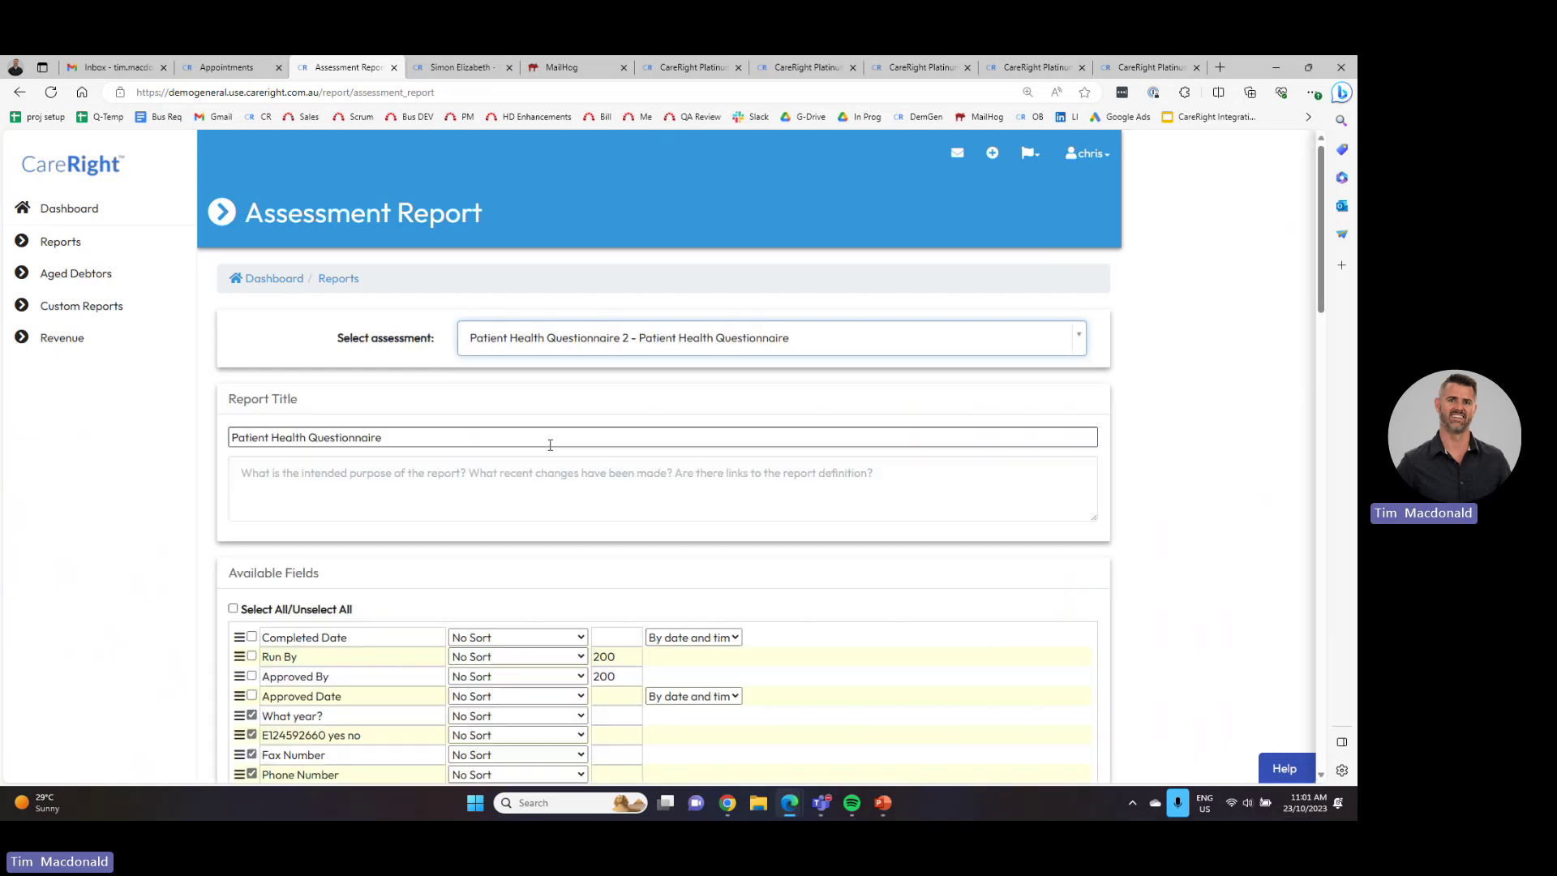
scroll(549, 444, down, 5)
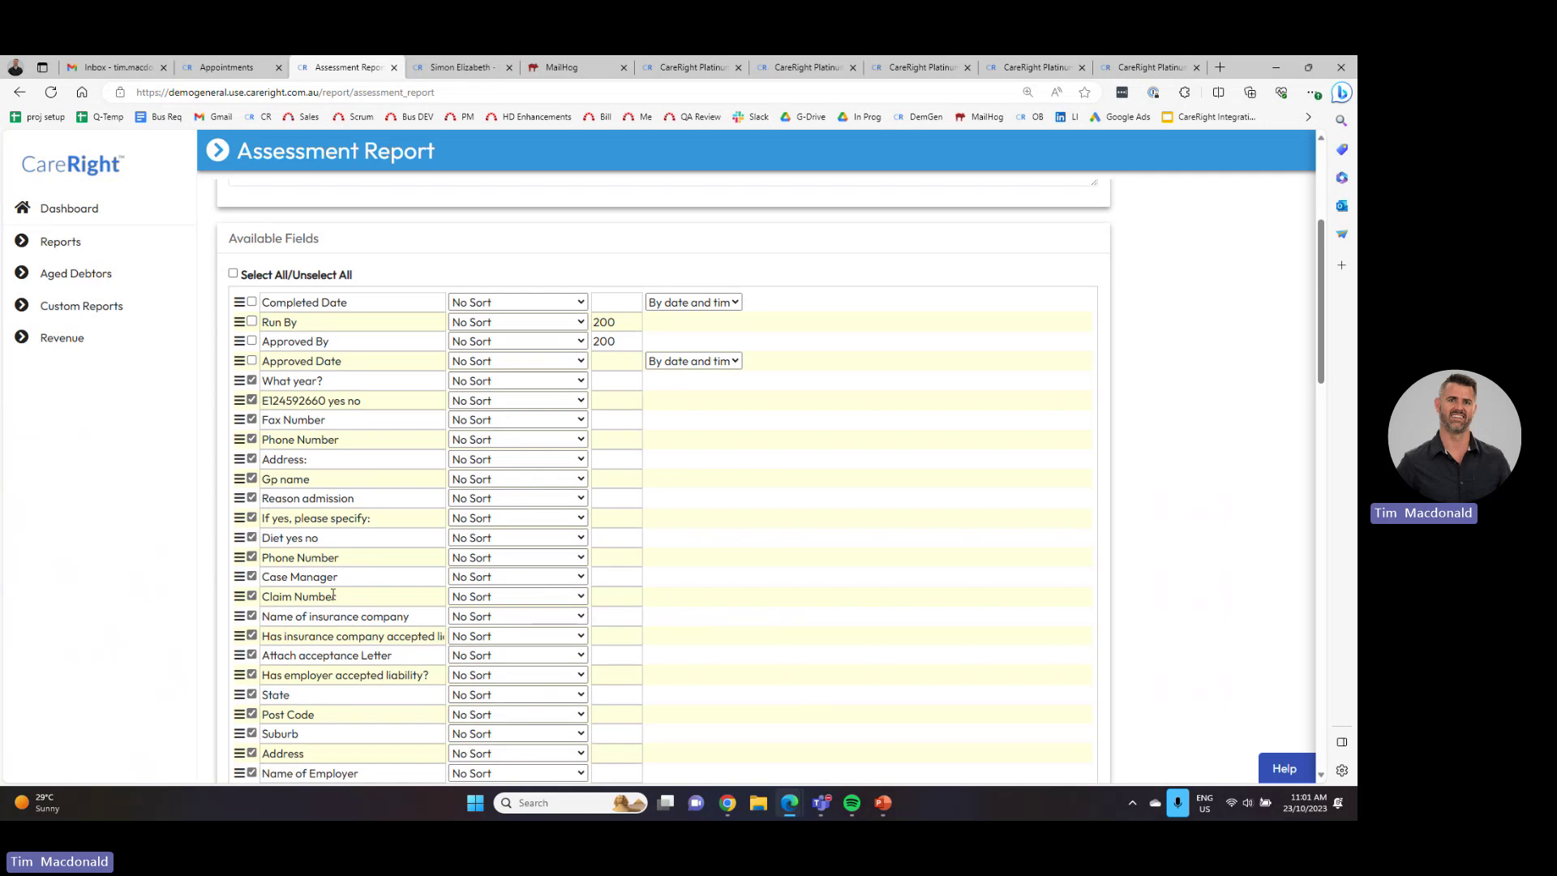
scroll(332, 594, down, 15)
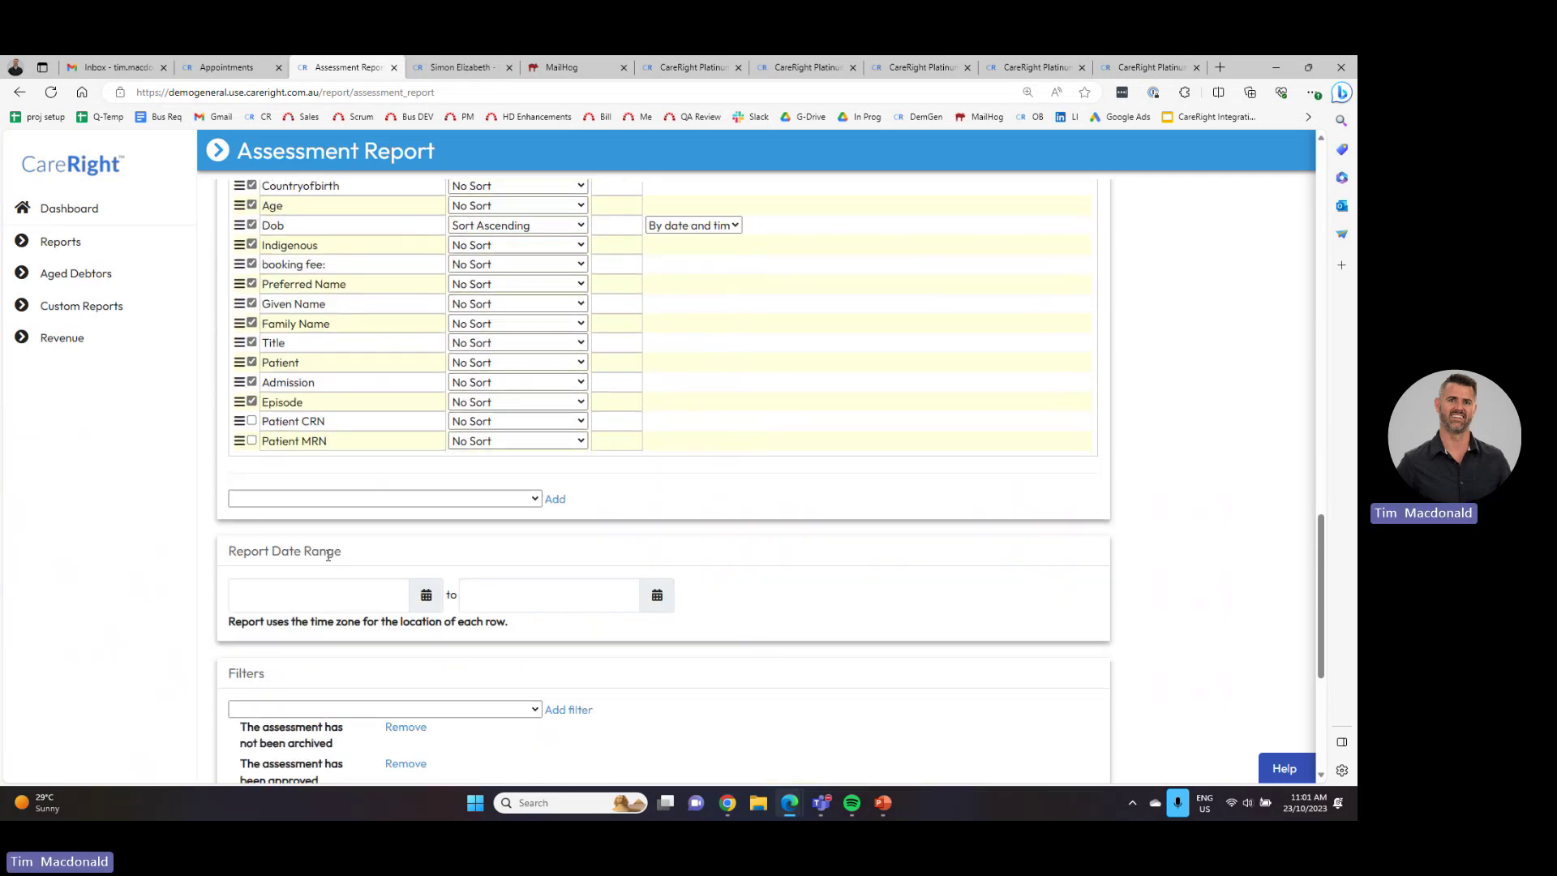
click(512, 500)
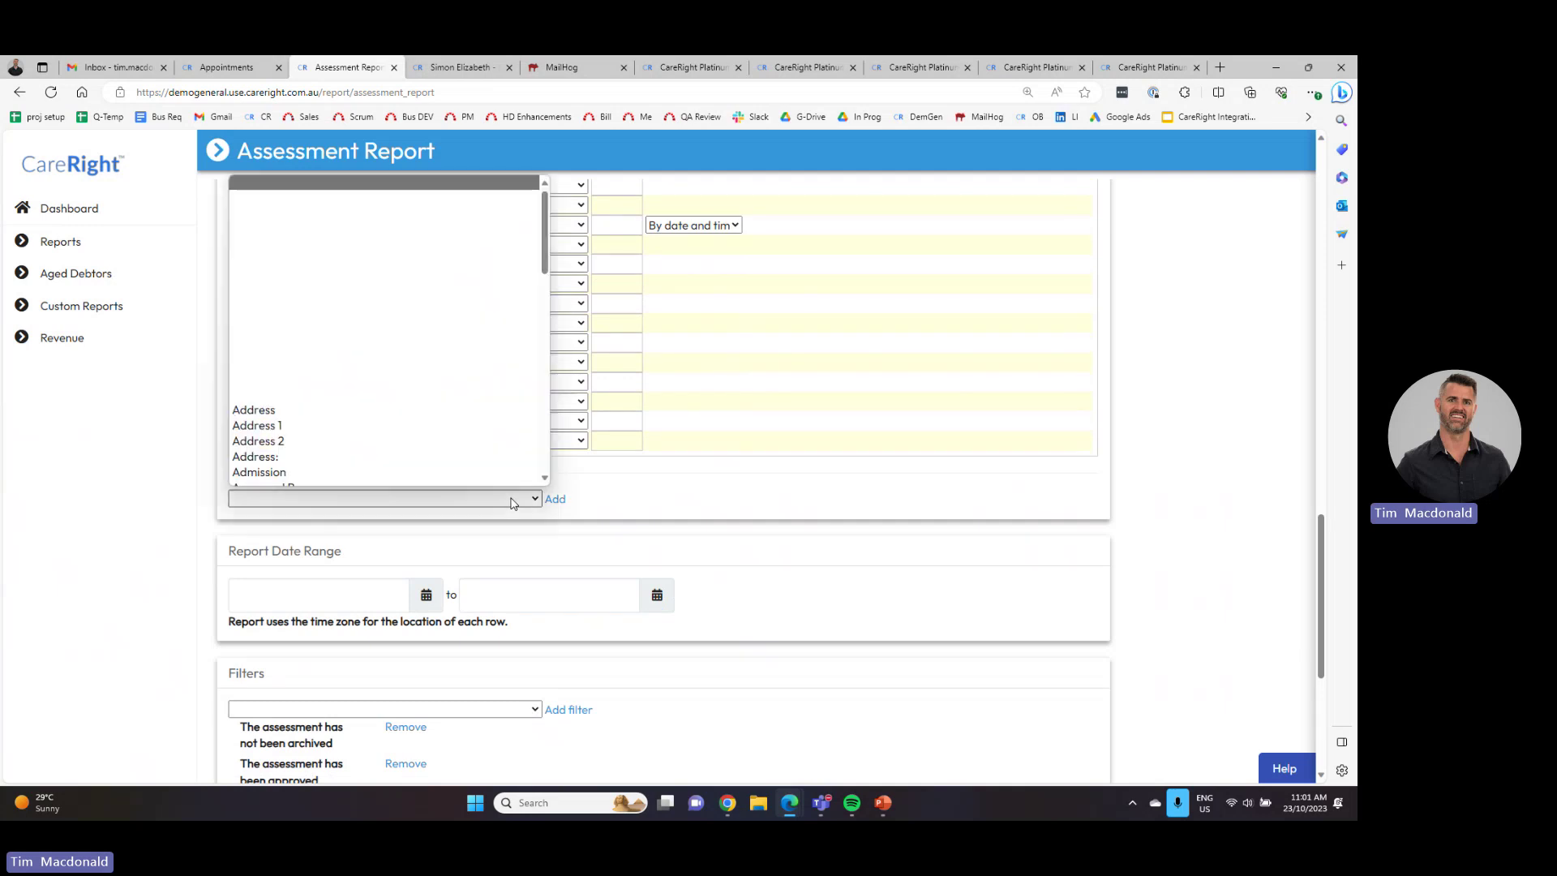
click(513, 500)
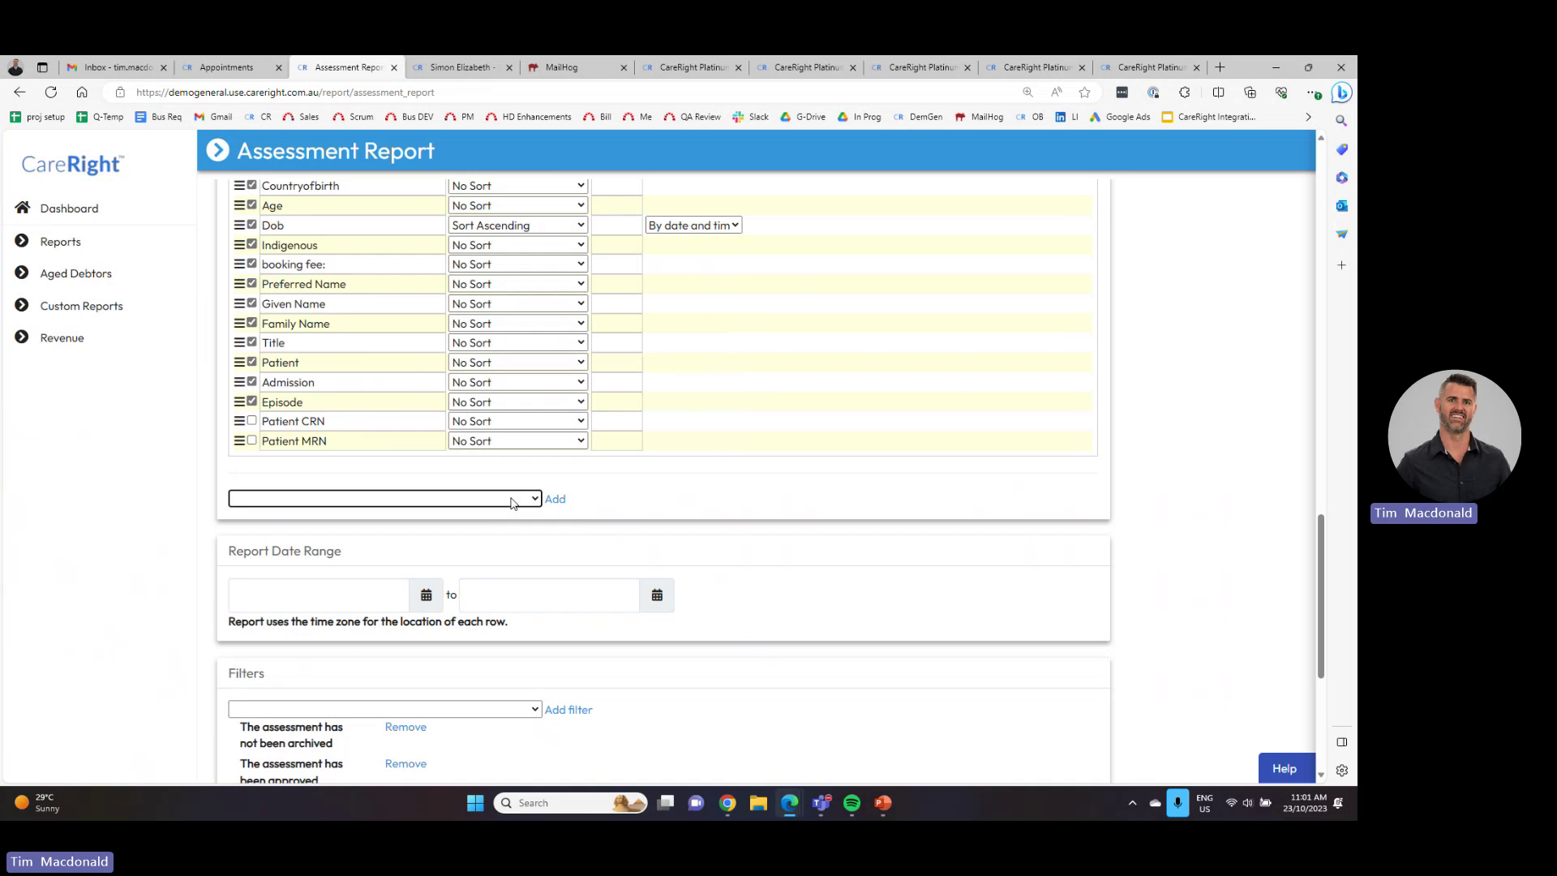
scroll(381, 600, down, 3)
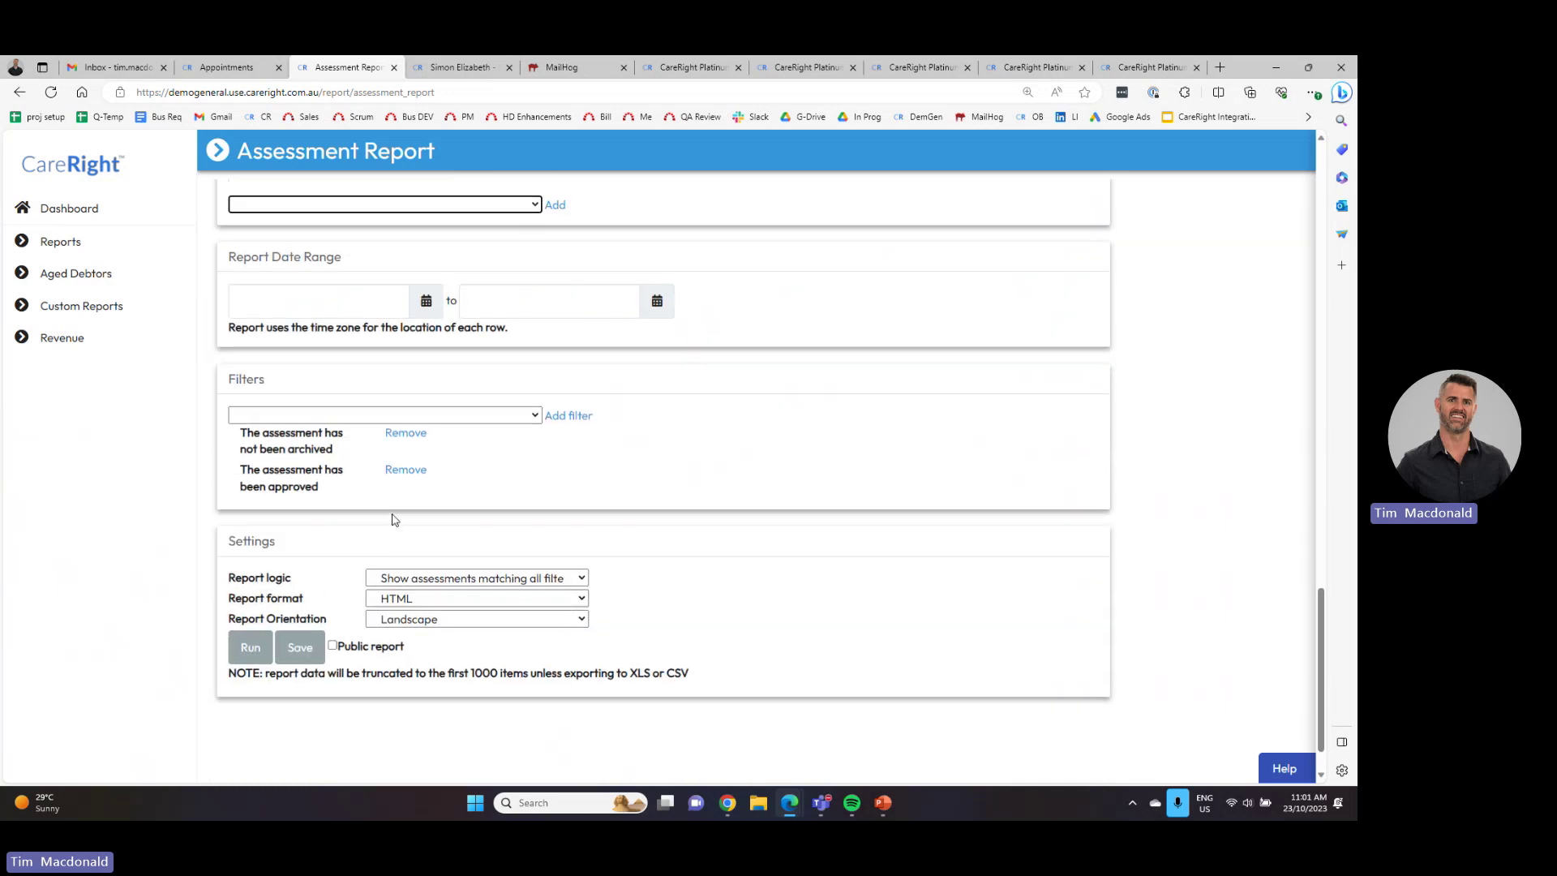
click(447, 598)
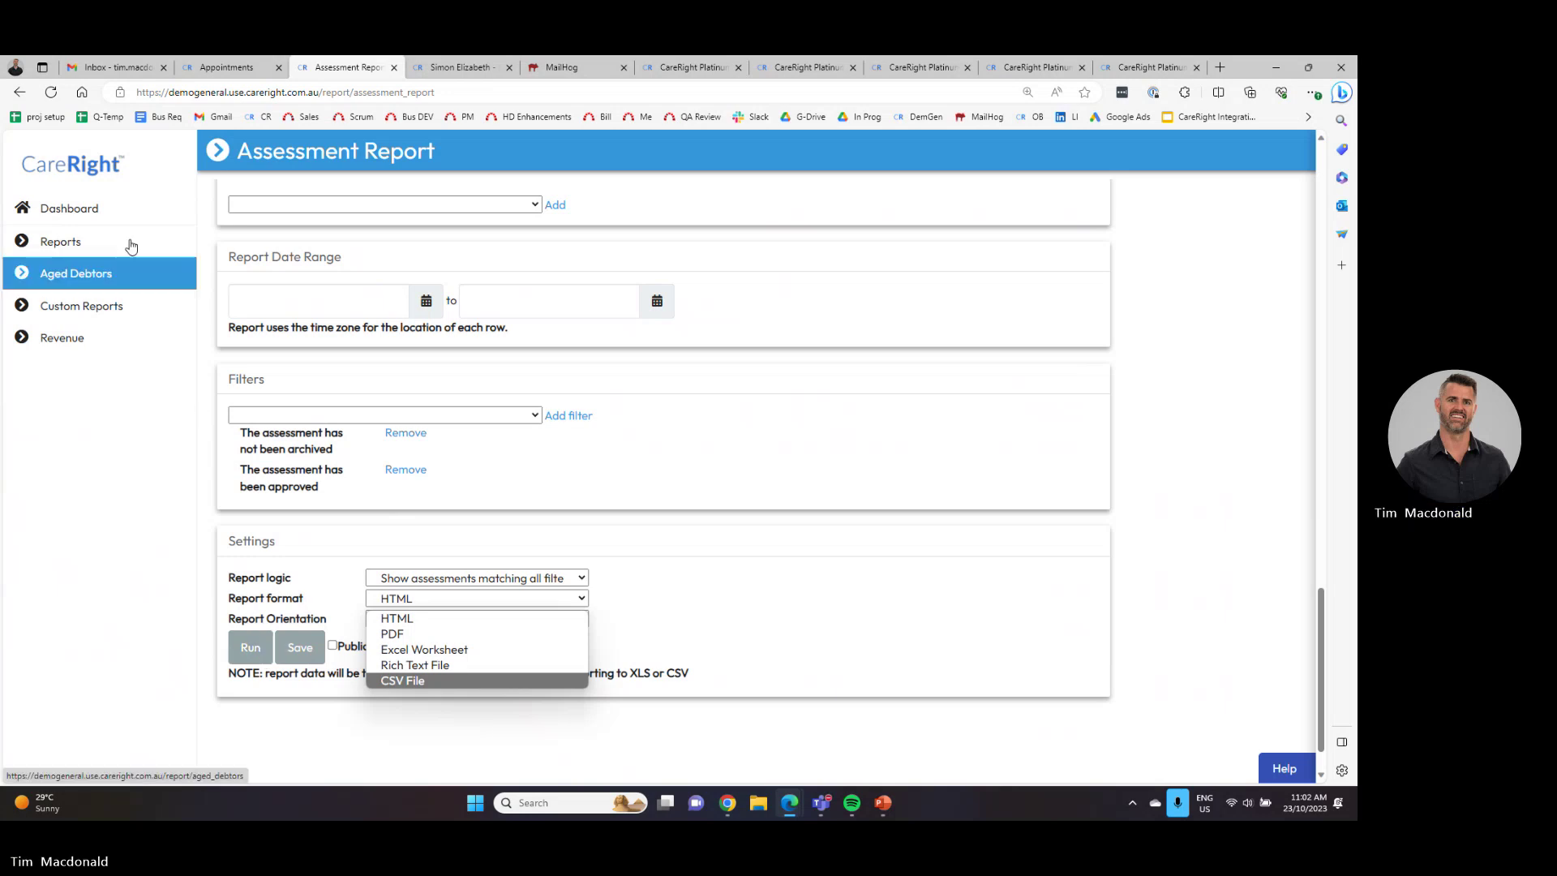
click(78, 215)
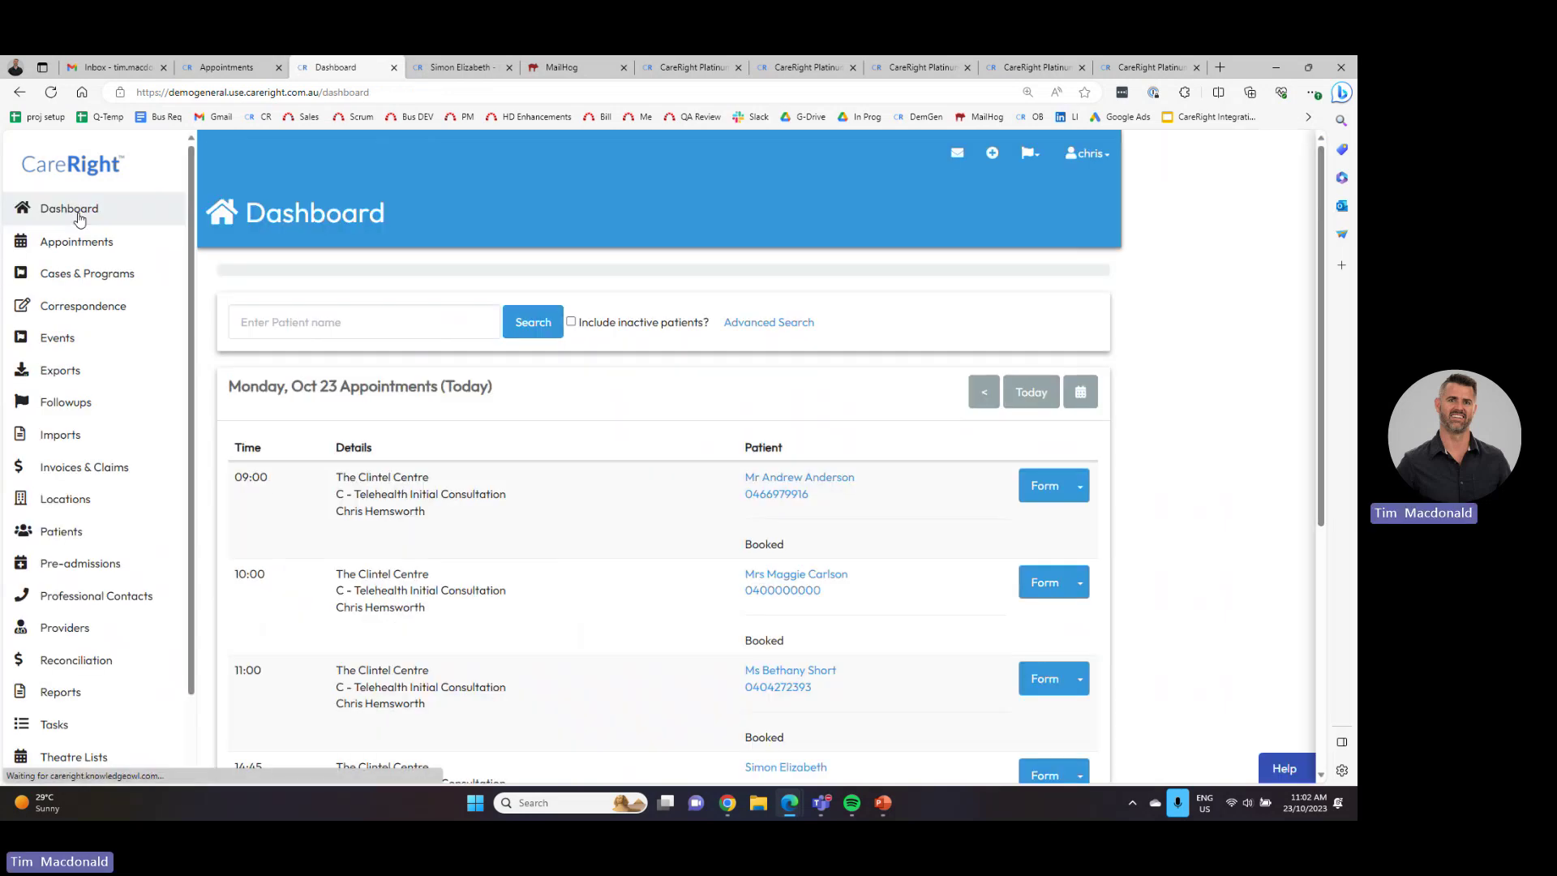